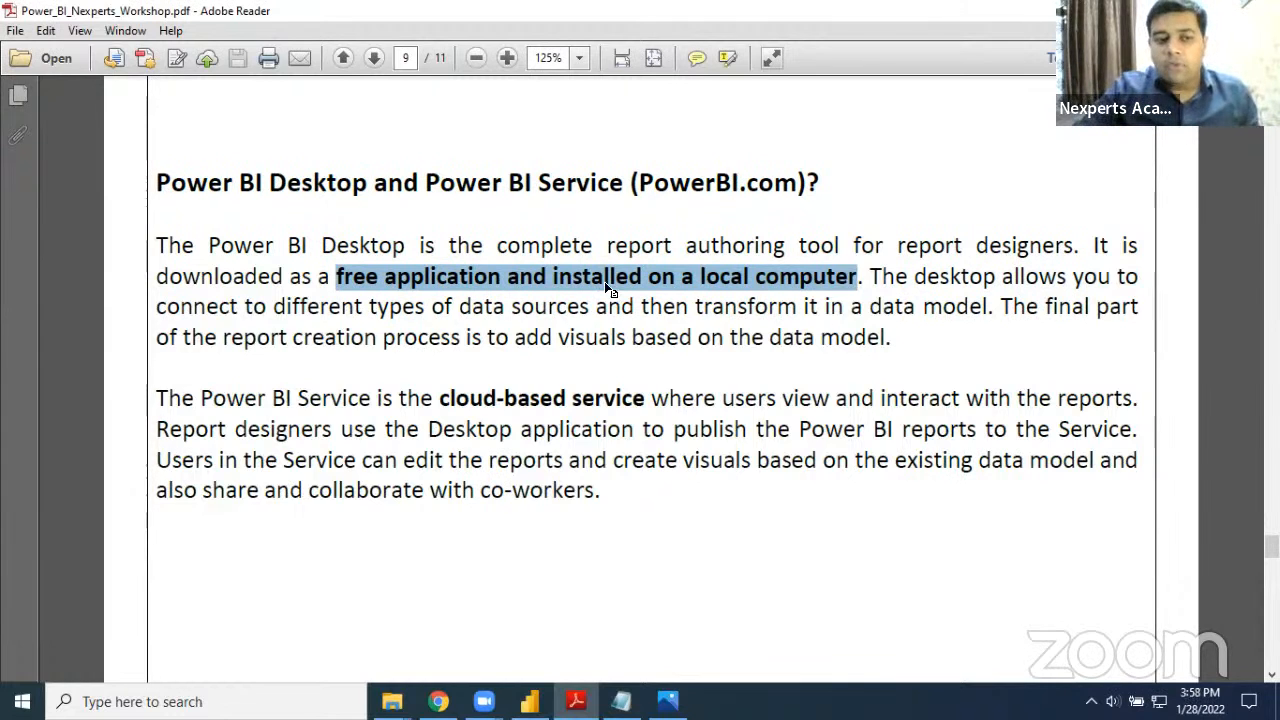
Highlight "data sources" and "the data model" in the Power BI Desktop paragraph on page 9
drag(456, 308, 526, 316)
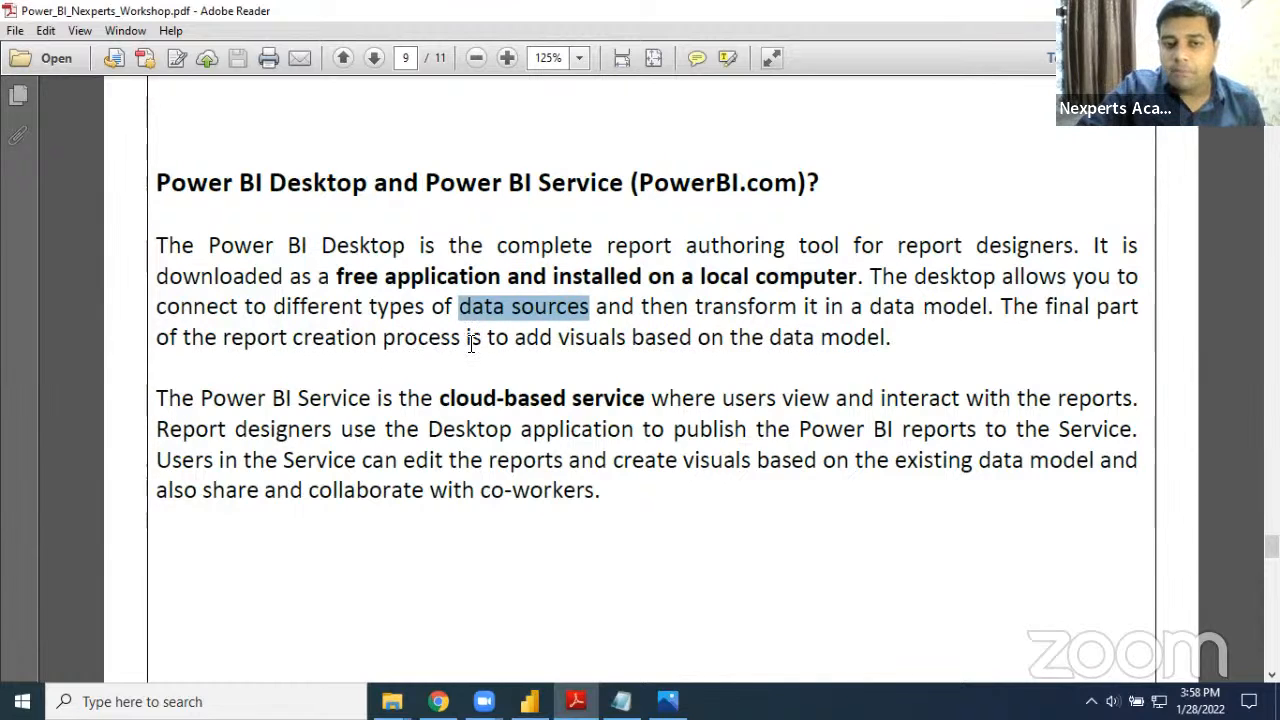
click(522, 343)
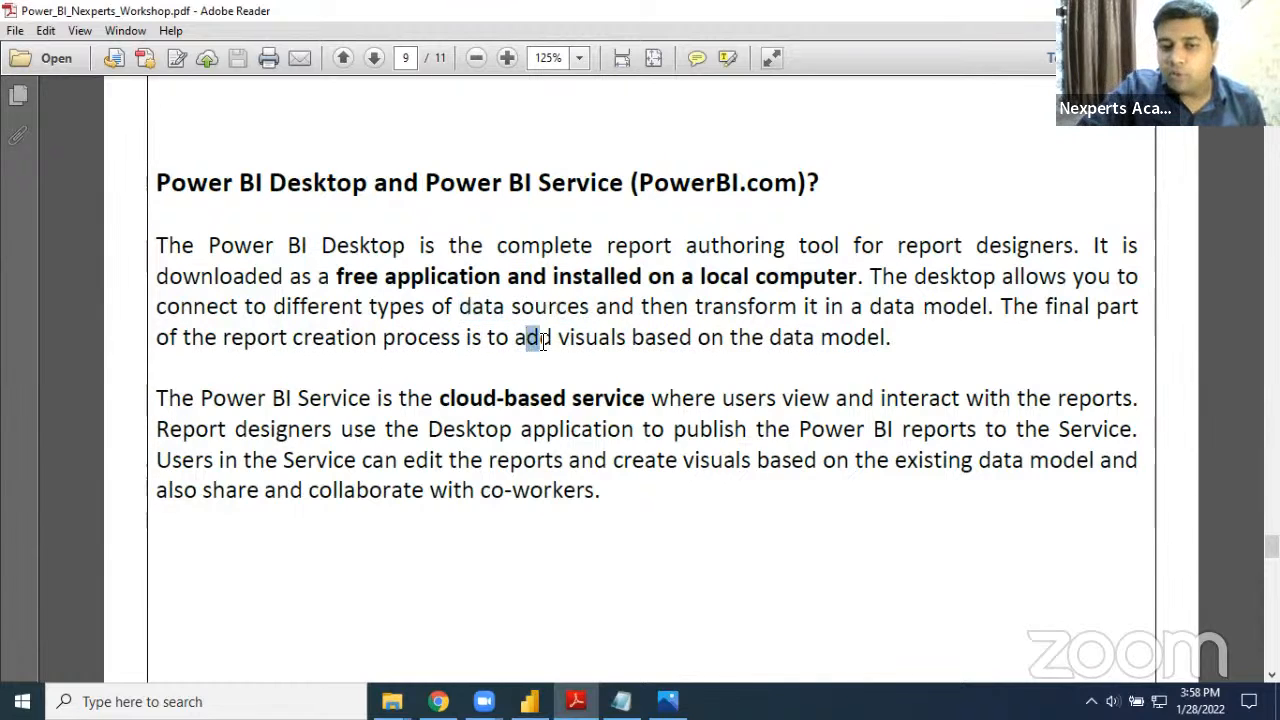
click(725, 340)
drag(758, 340, 833, 350)
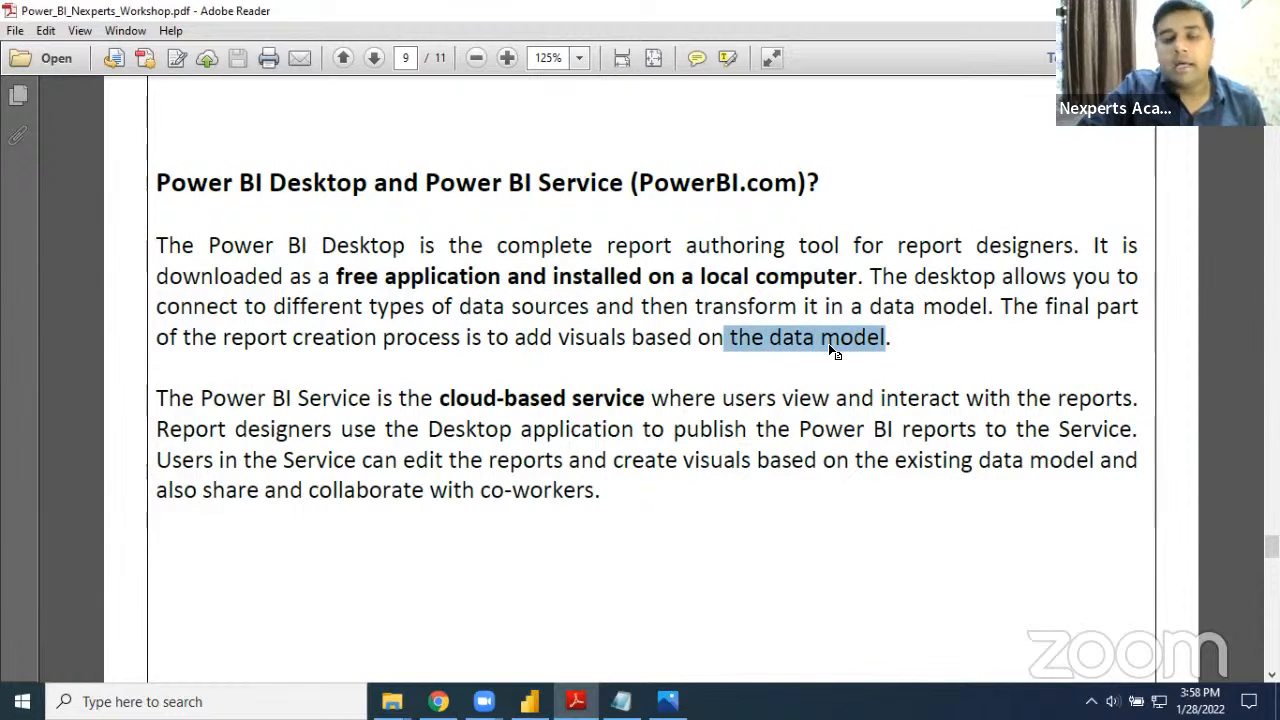
Highlight "Service" and the words about sharing and collaborating with co-workers in the Power BI Service paragraph
scroll(560, 345, down, 1)
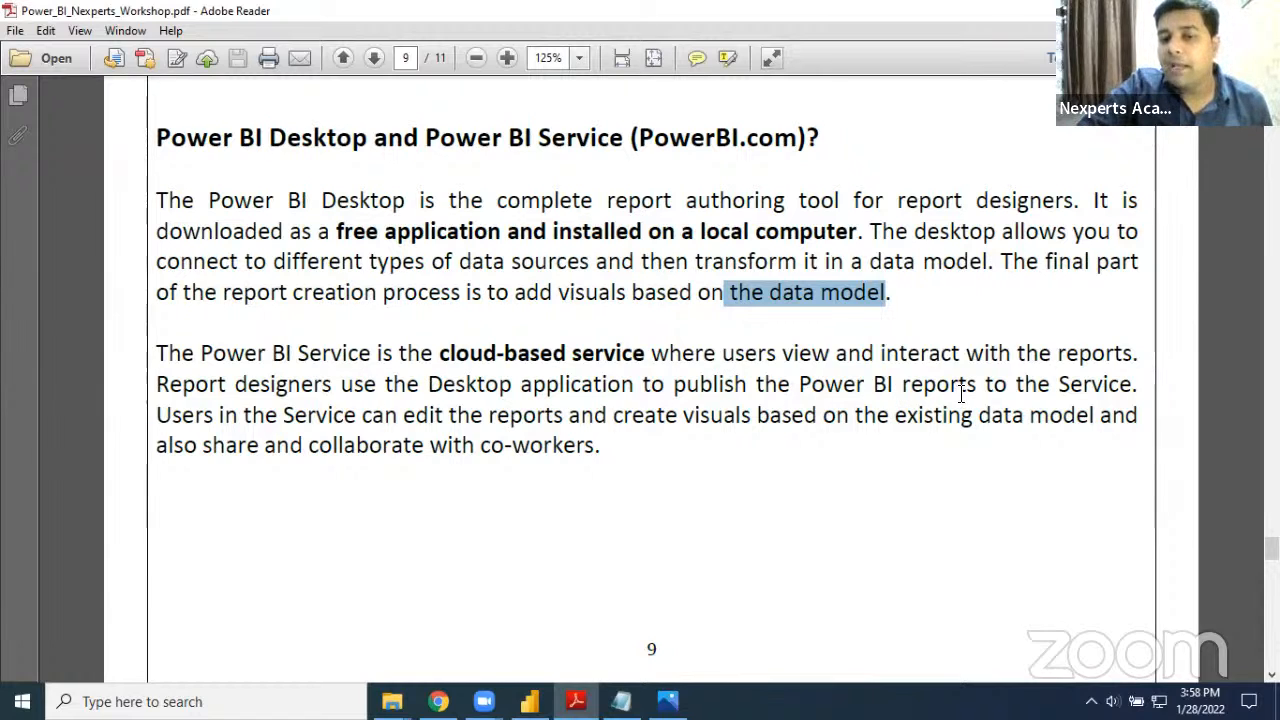
drag(1055, 390, 1131, 392)
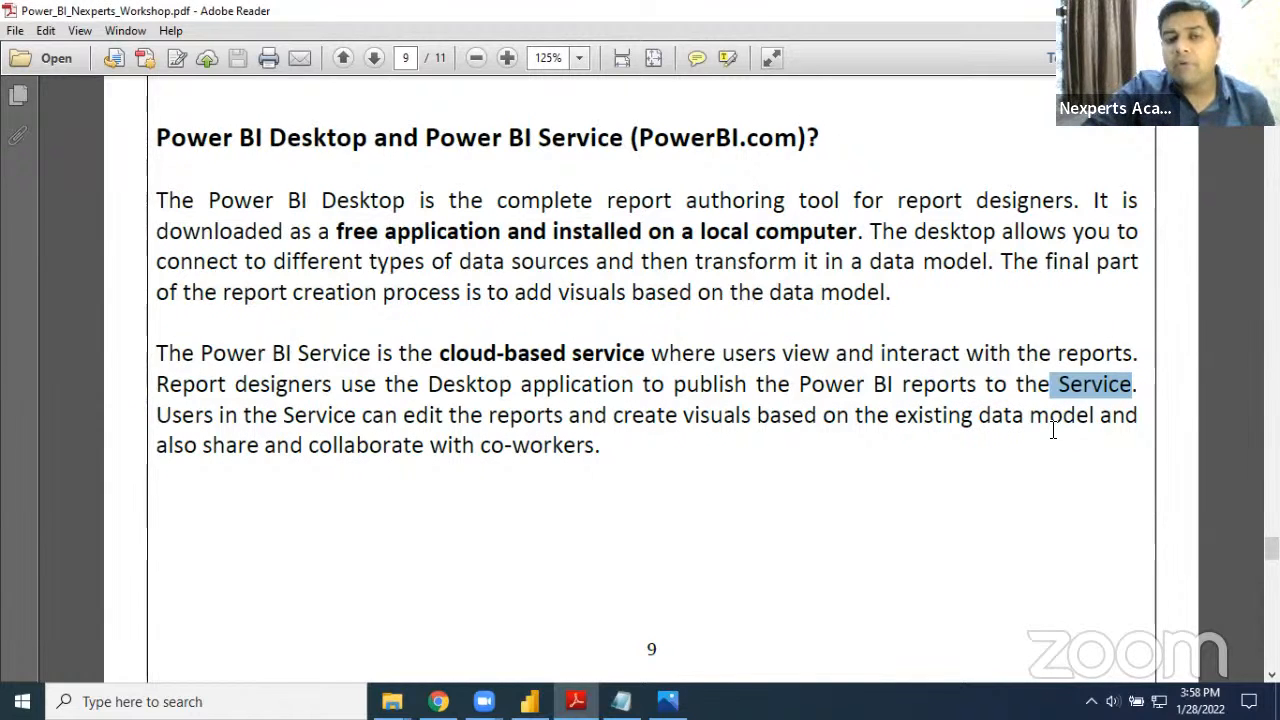
drag(203, 446, 393, 448)
drag(489, 450, 563, 460)
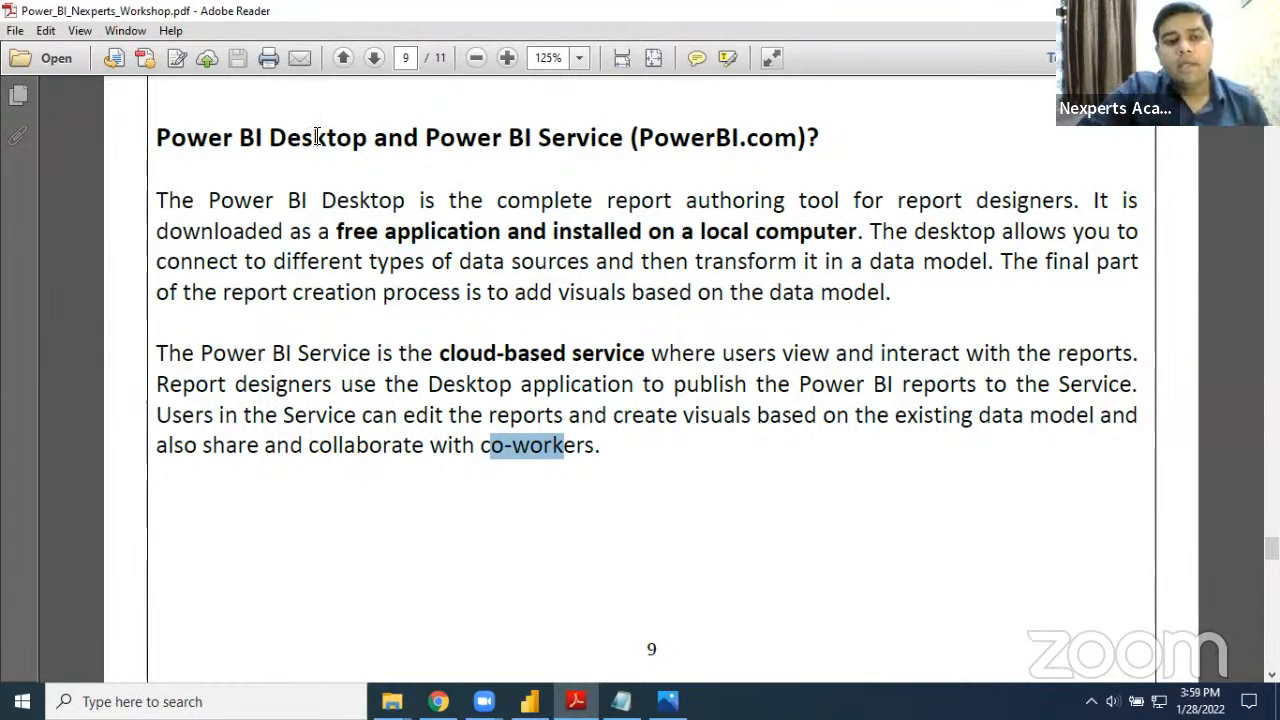
Highlight "free application" and "on a local computer" in the text, and "Power BI Desktop" in the page 9 heading
drag(238, 140, 367, 140)
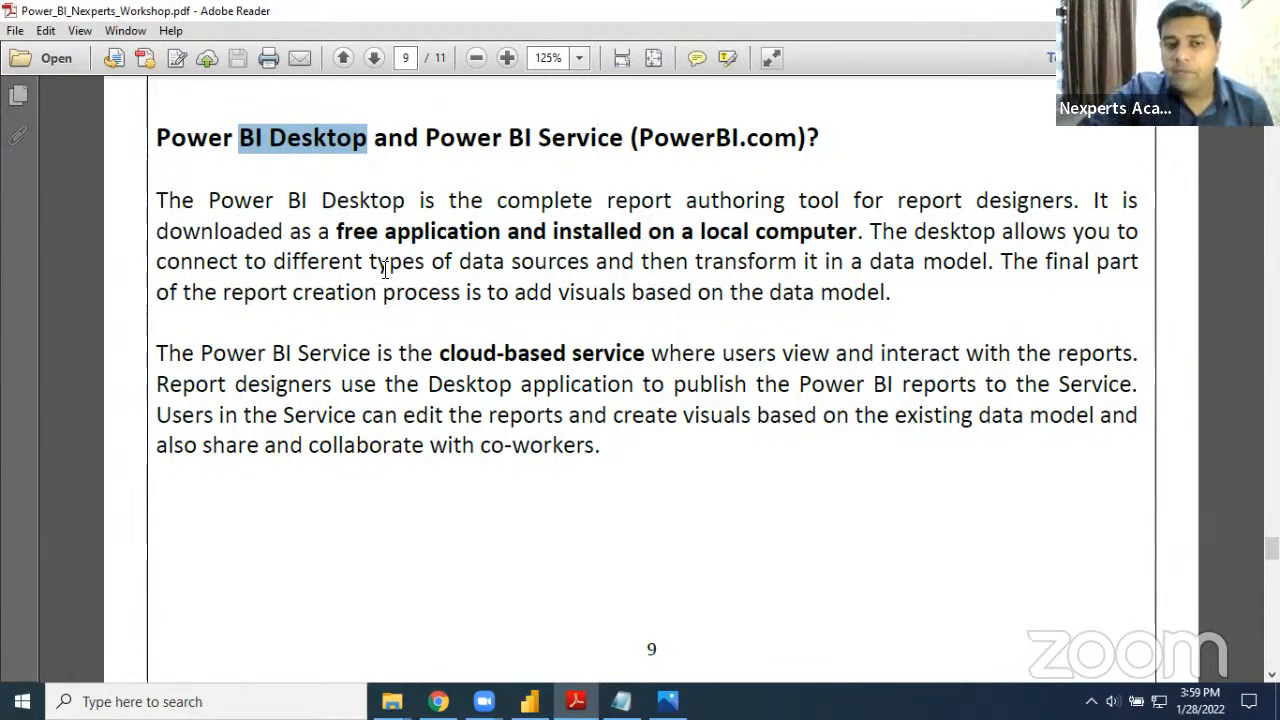
drag(336, 231, 500, 231)
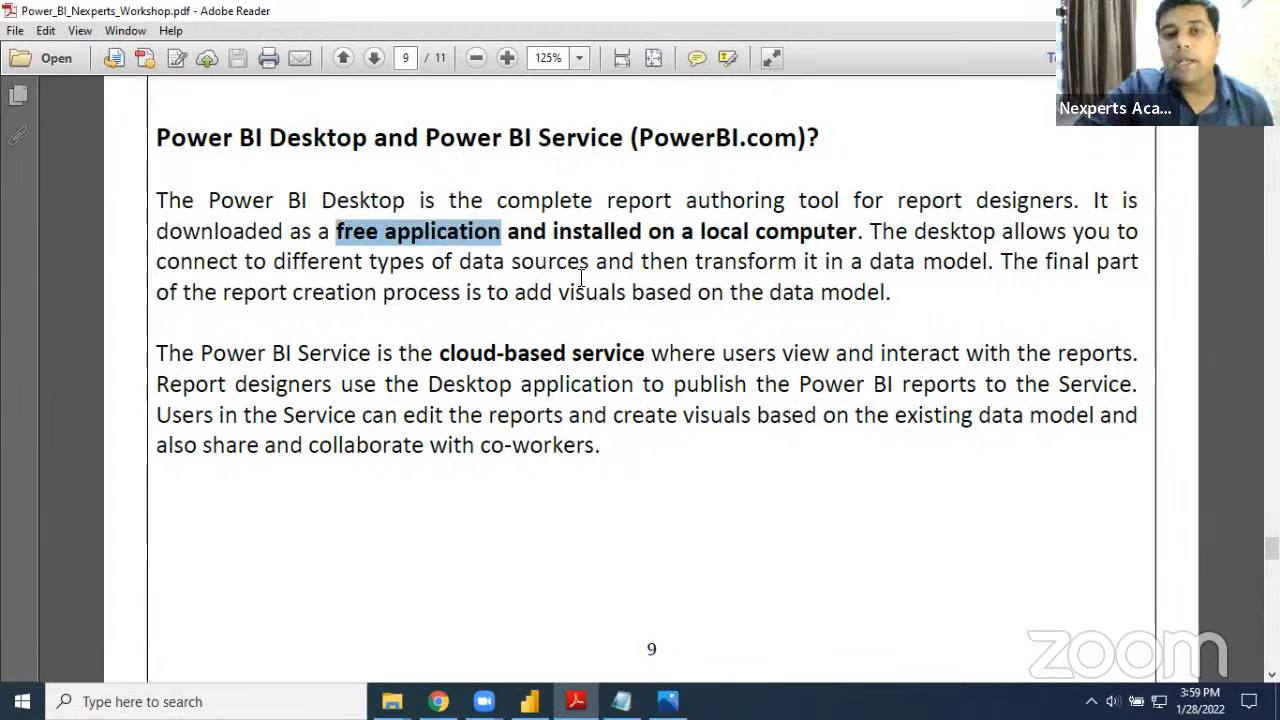
drag(650, 232, 800, 240)
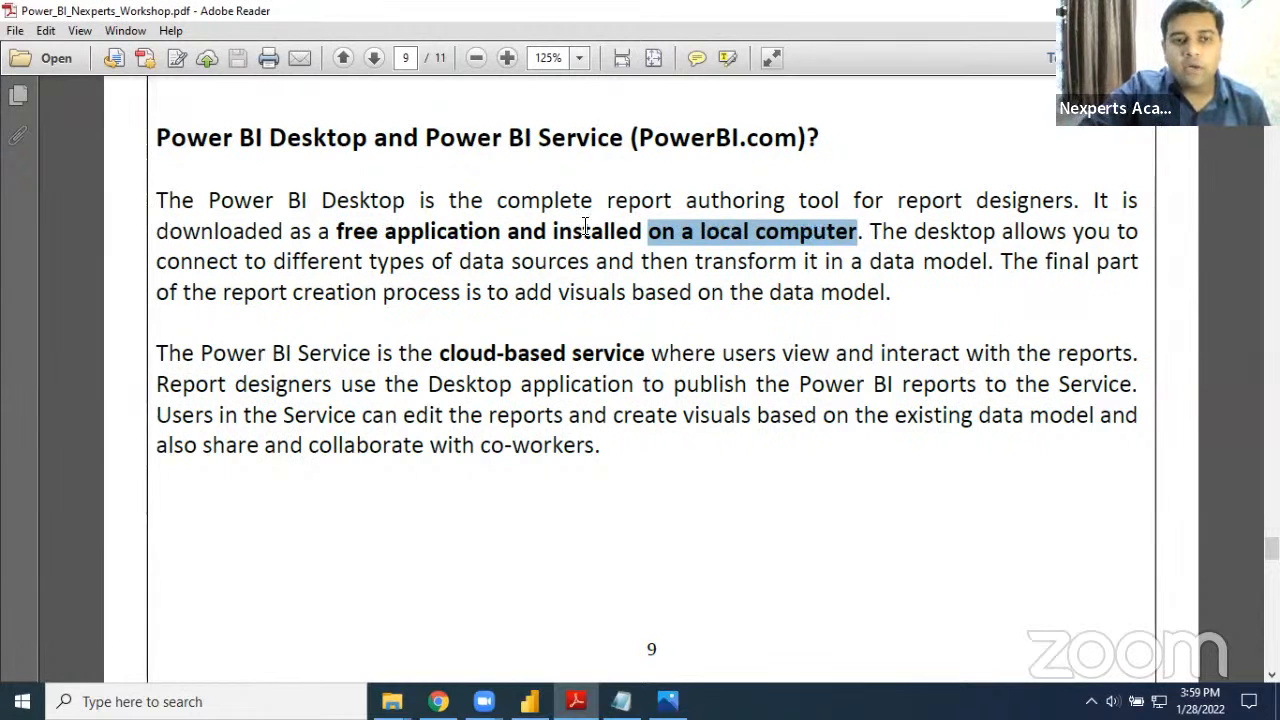
drag(157, 137, 367, 150)
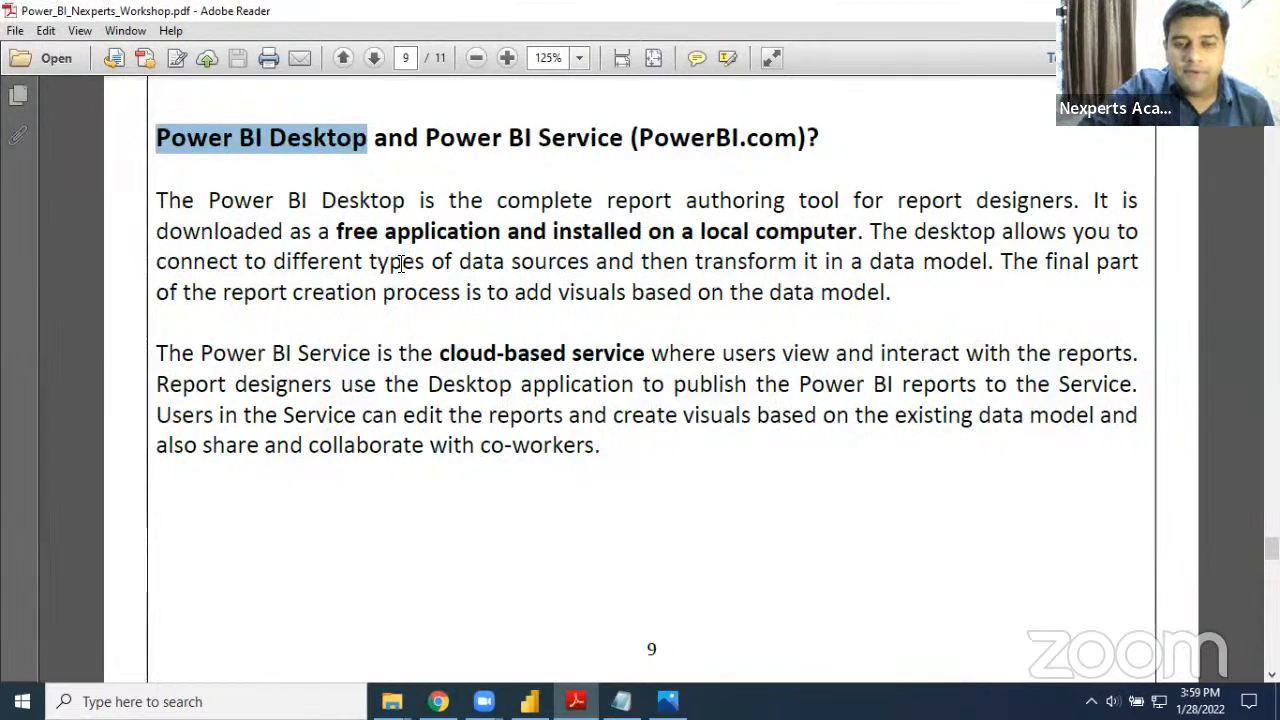
Review the Power BI Desktop download link and installation steps on page 10, marking the PBIDesktopSetup_x64 file
scroll(400, 265, down, 10)
scroll(400, 270, down, 3)
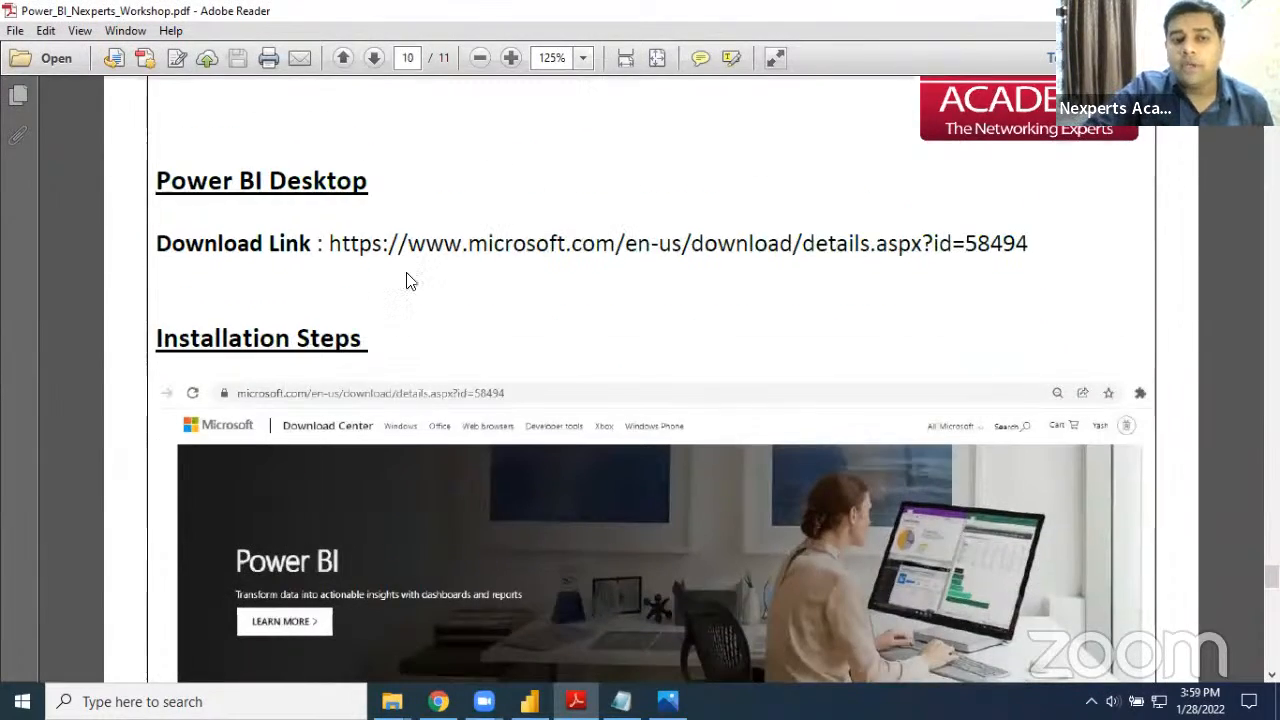
scroll(406, 275, down, 1)
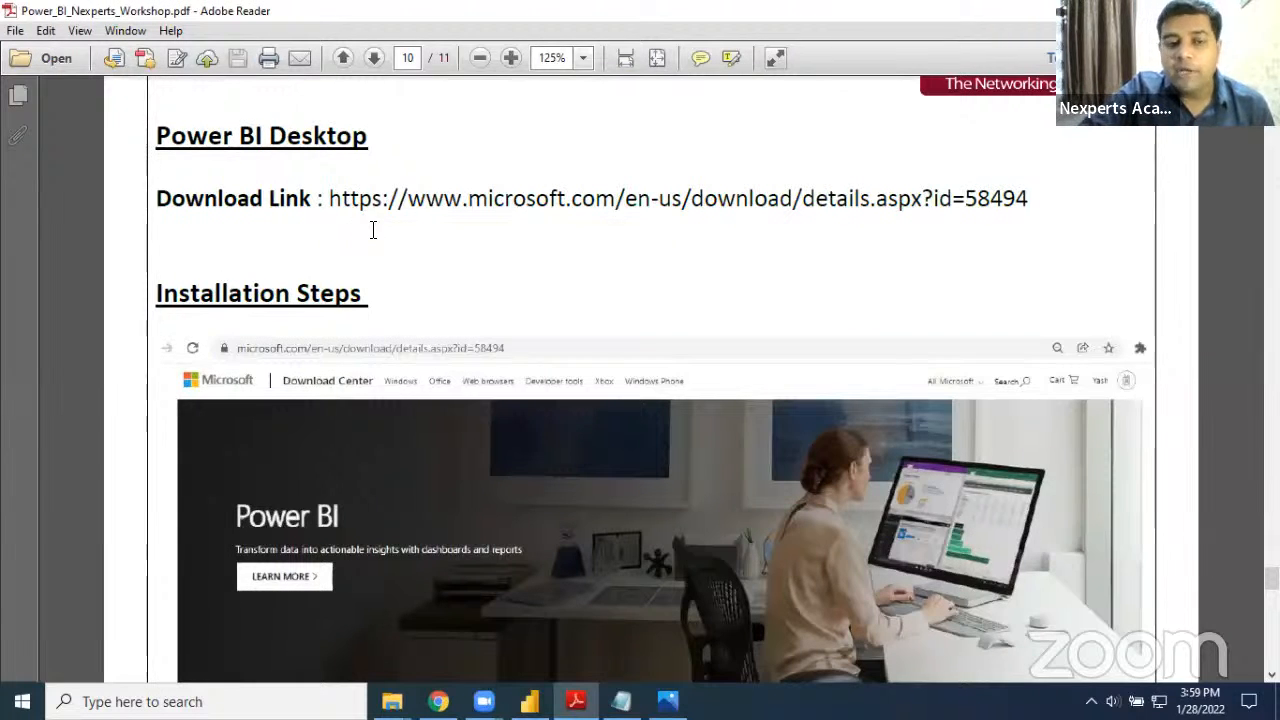
scroll(373, 230, down, 3)
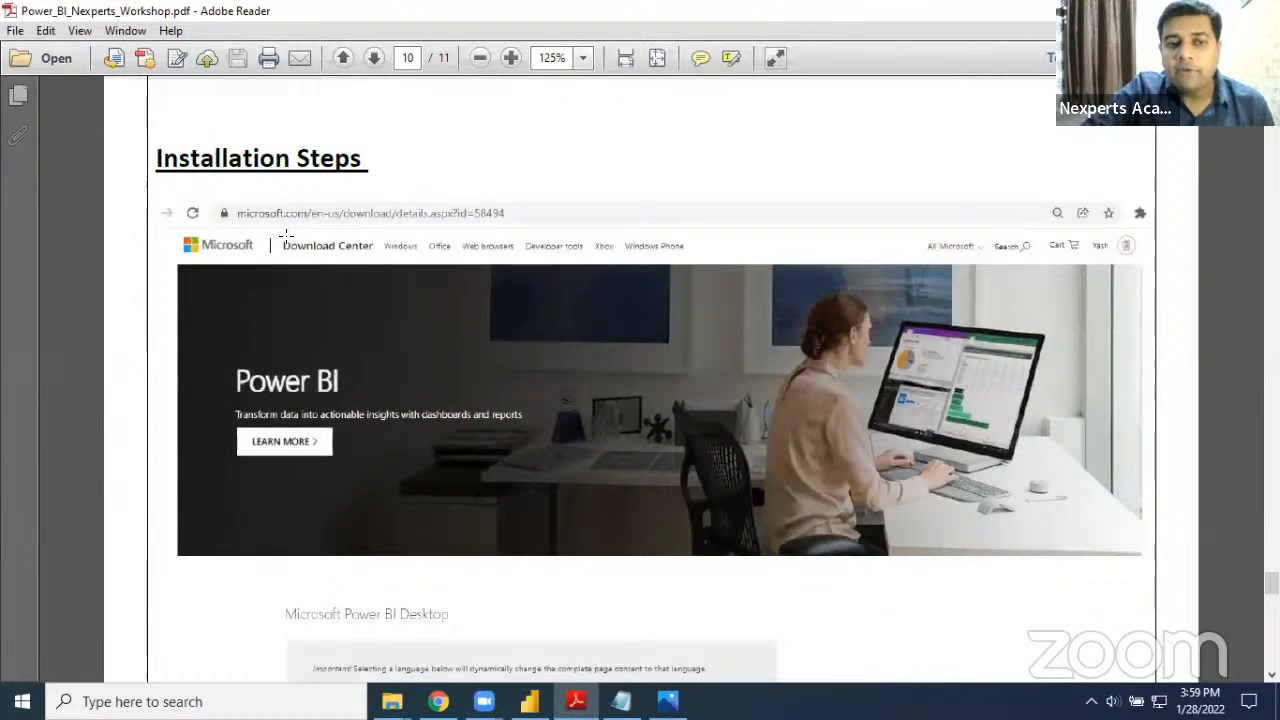
scroll(286, 236, down, 7)
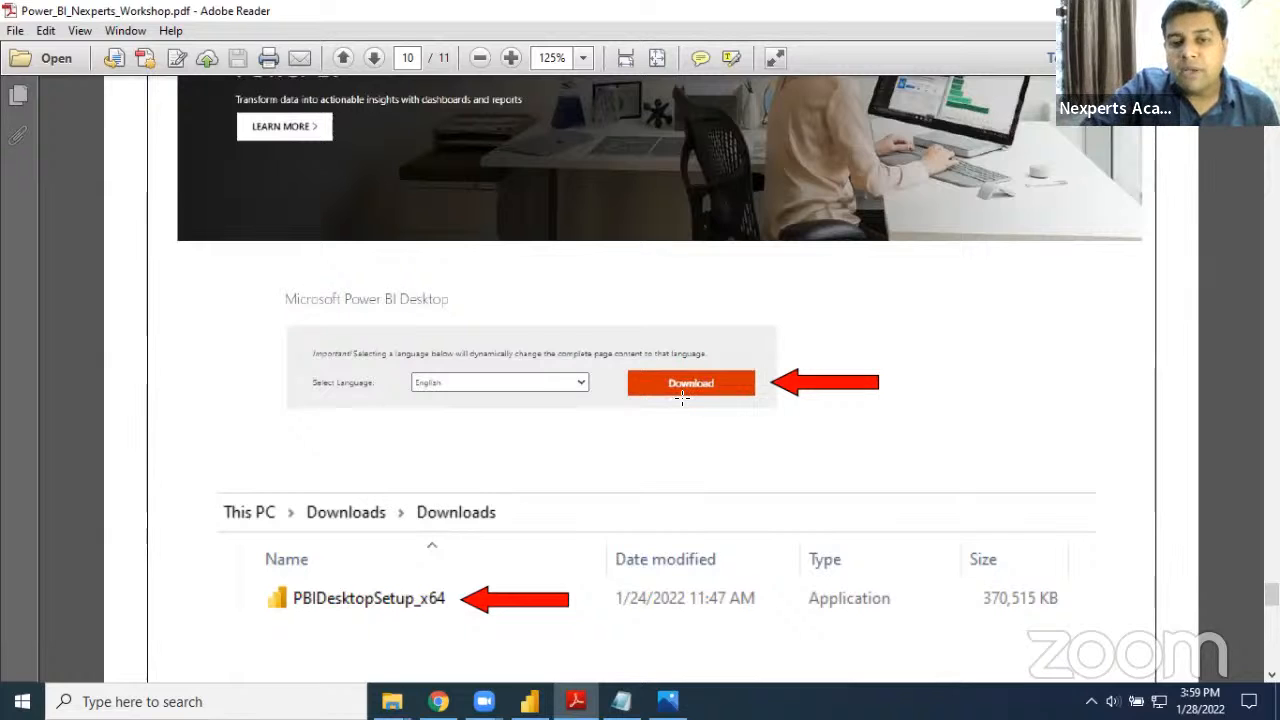
scroll(681, 397, down, 2)
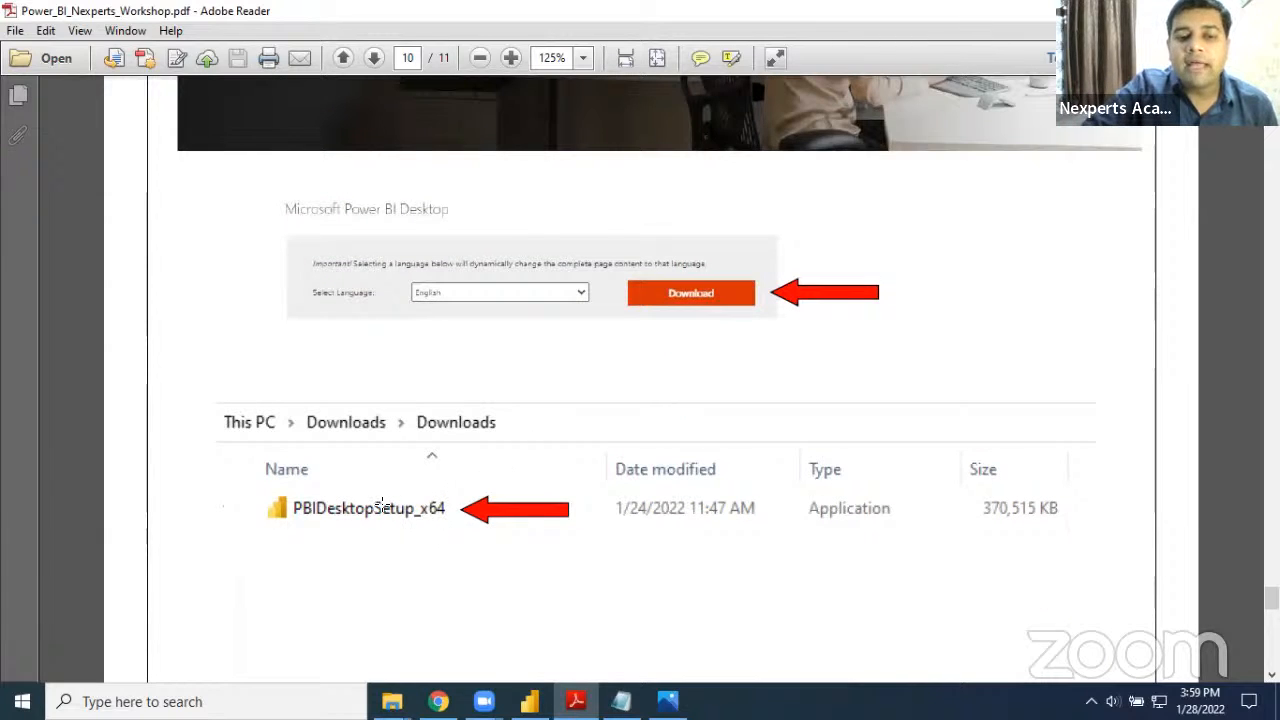
drag(288, 487, 466, 533)
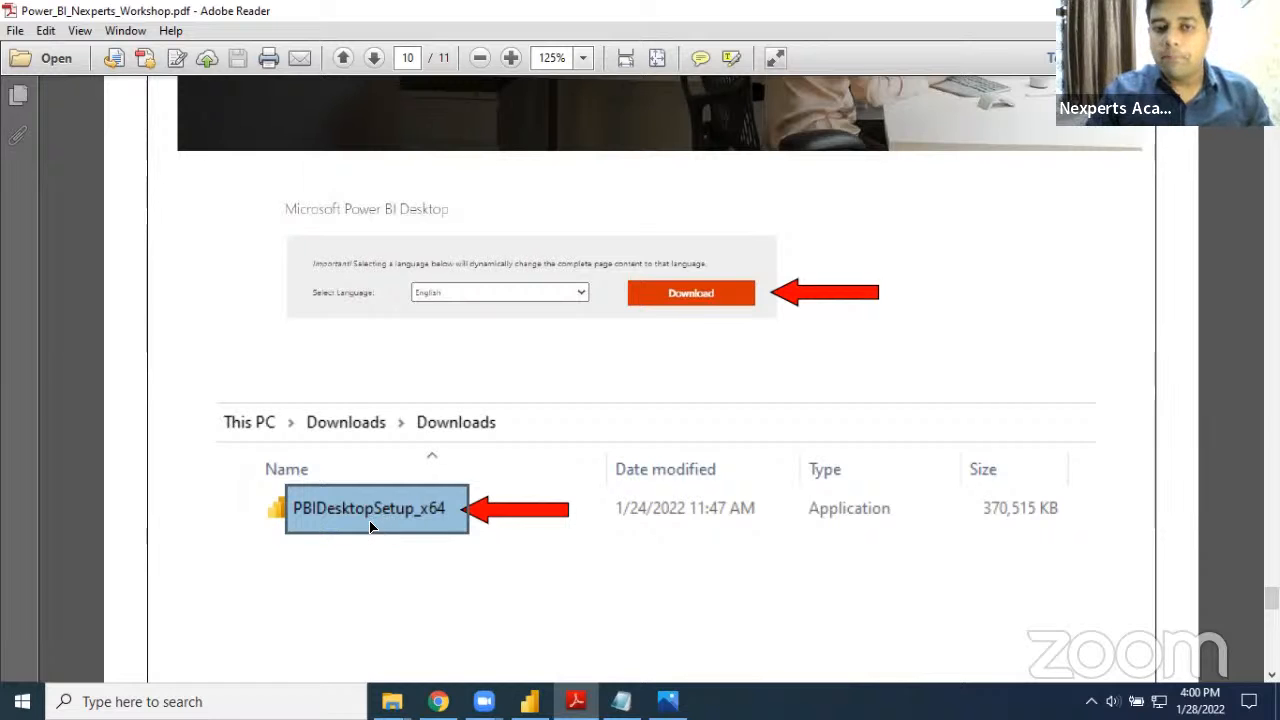
Examine the start screen and blank report screenshots on page 11, marking the Get started button
scroll(372, 531, down, 5)
scroll(370, 529, down, 10)
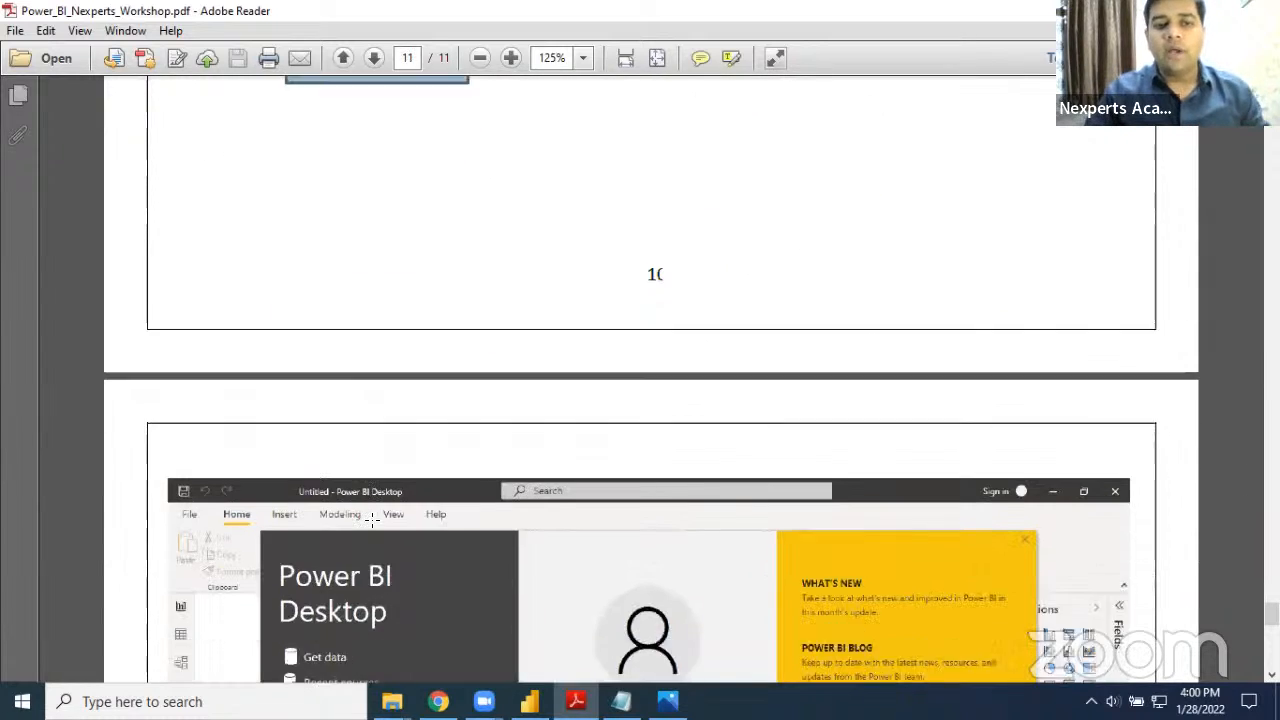
scroll(372, 520, down, 1)
scroll(371, 520, up, 1)
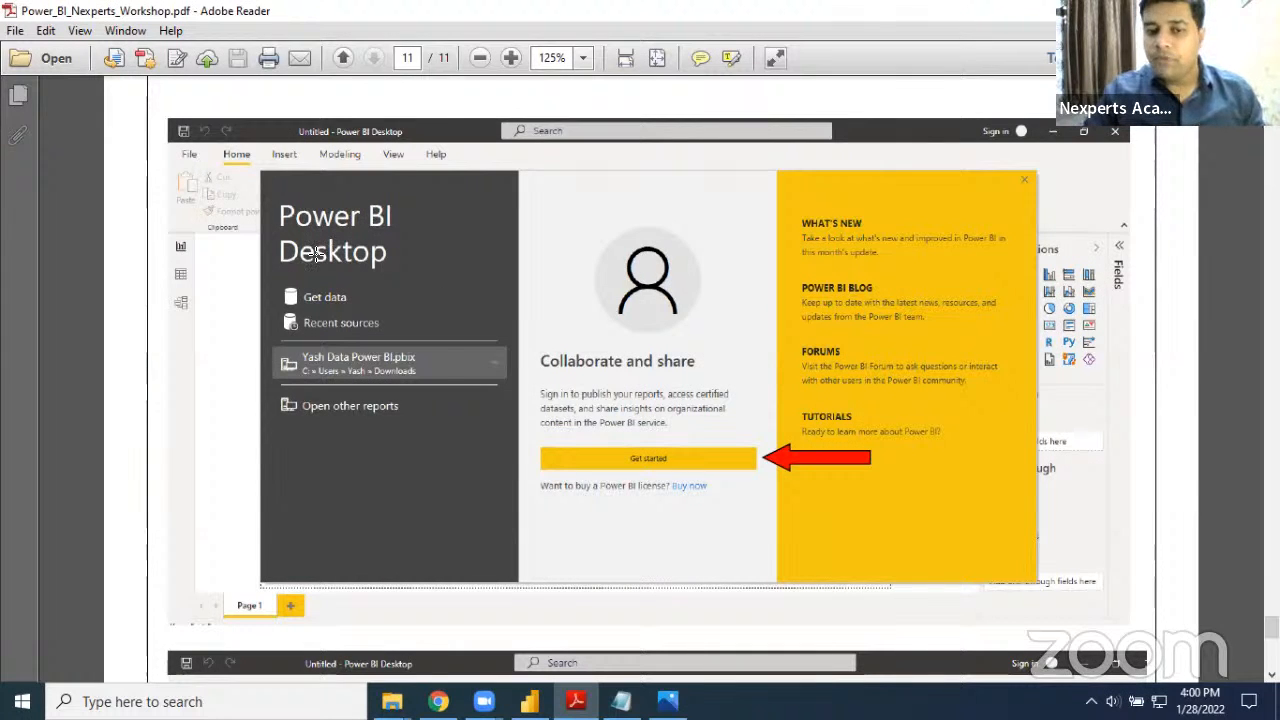
drag(628, 463, 686, 482)
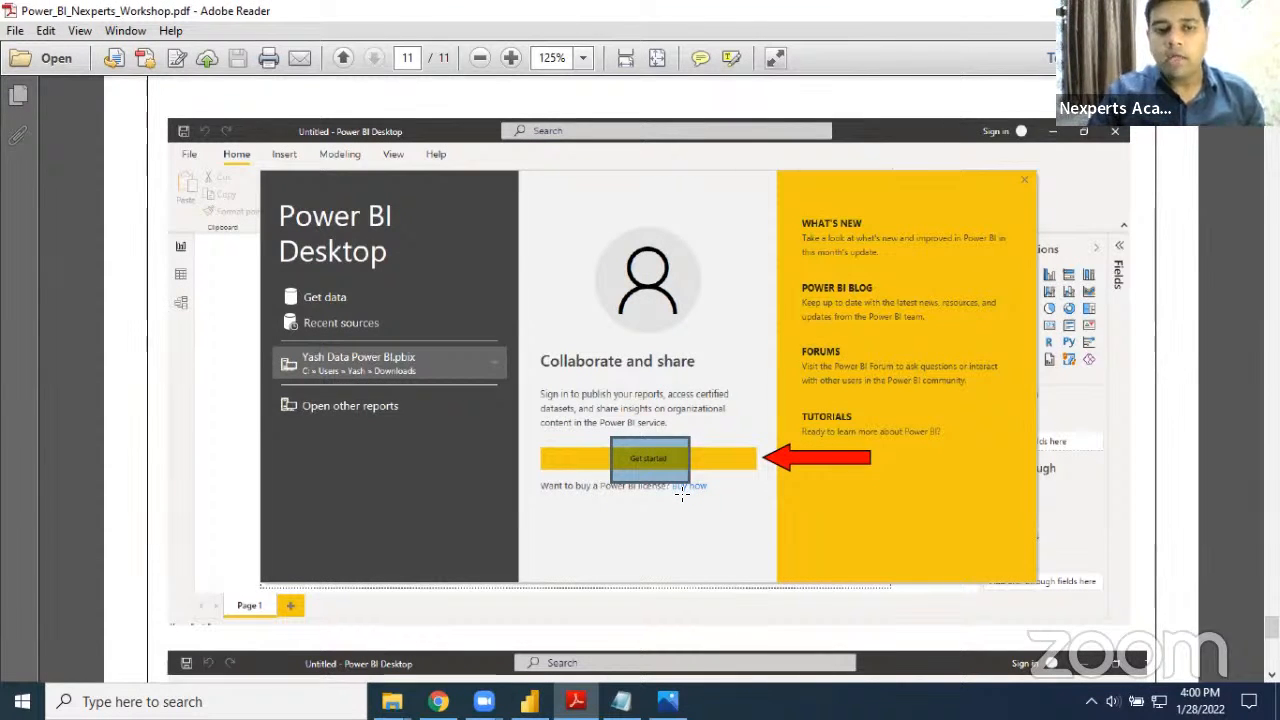
scroll(681, 492, down, 10)
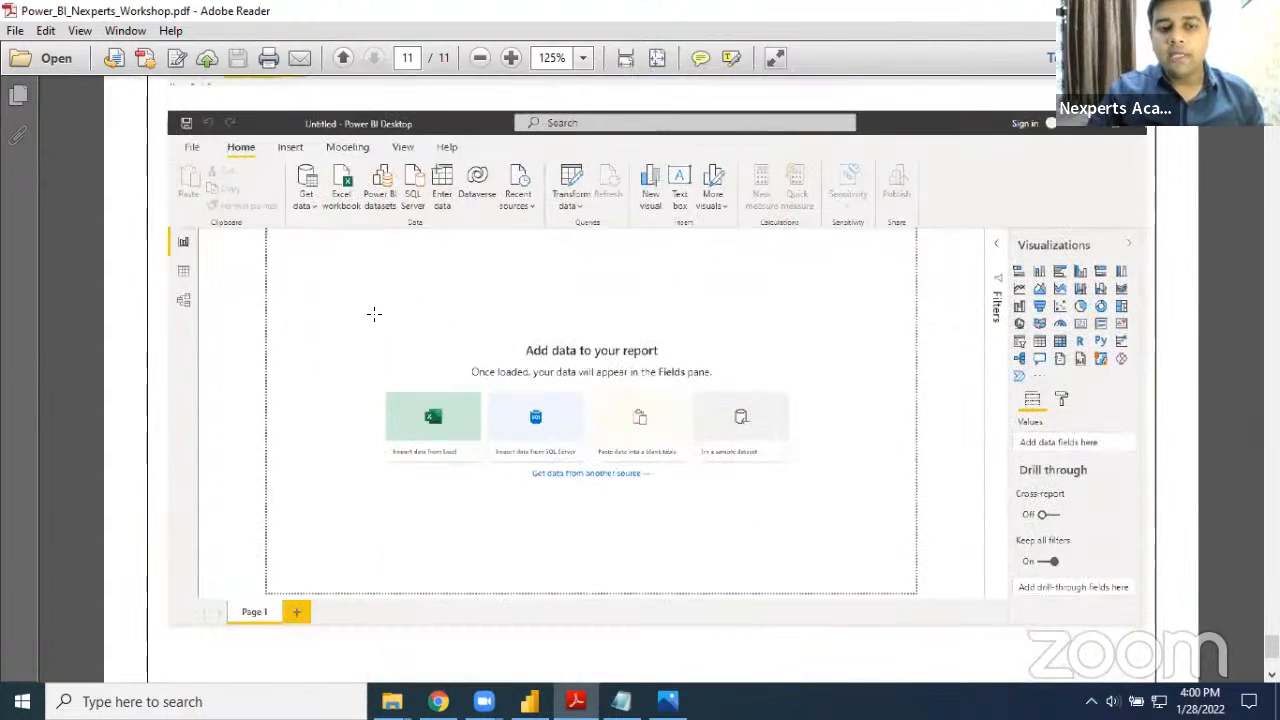
scroll(372, 333, up, 5)
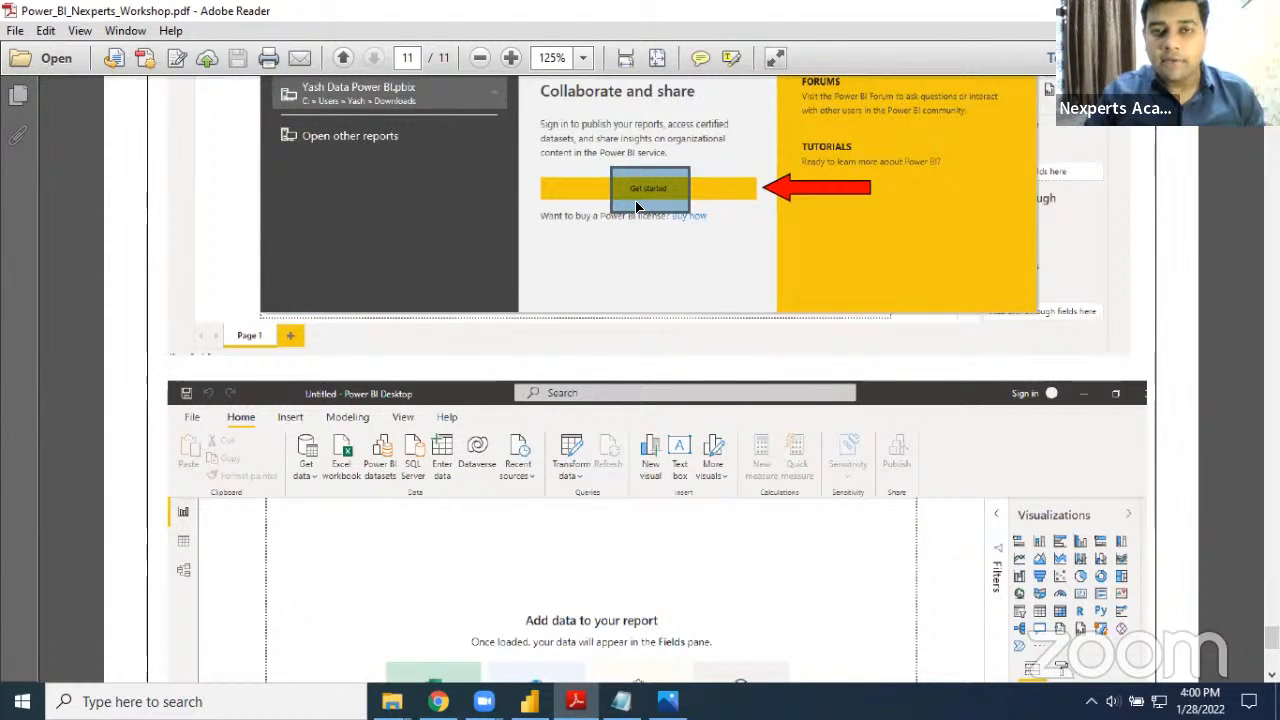
scroll(636, 206, down, 3)
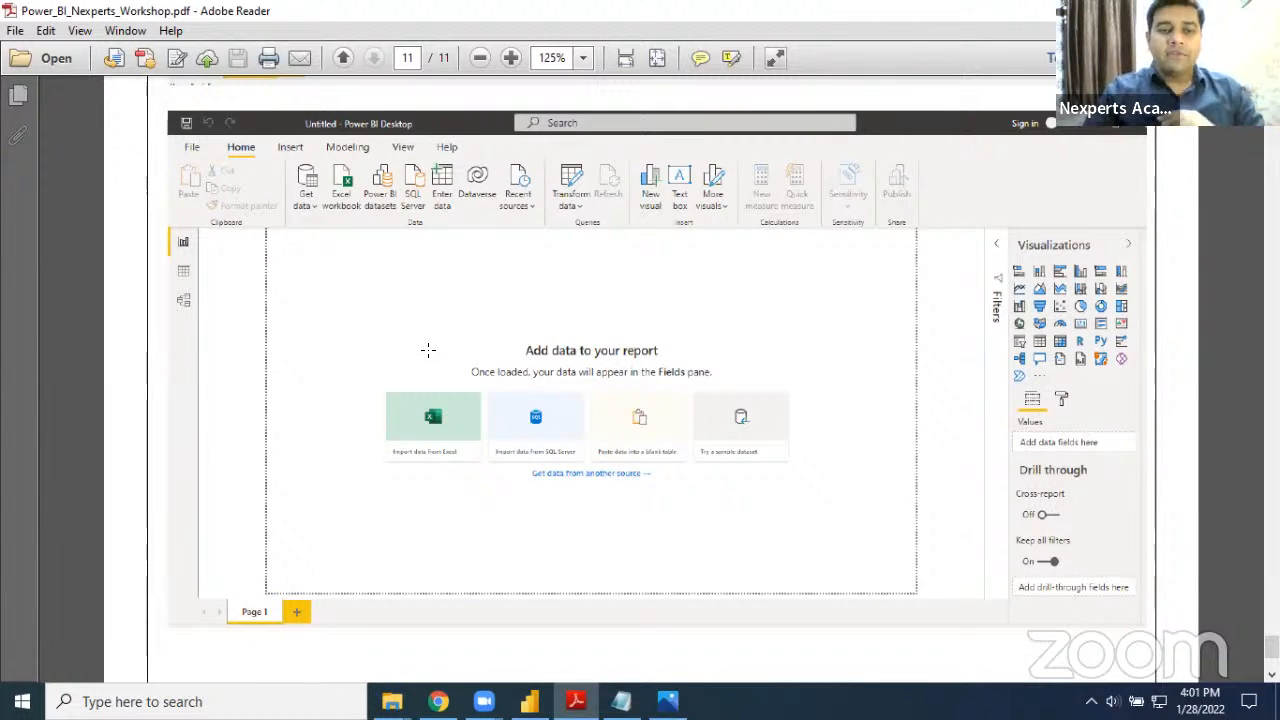
scroll(428, 350, down, 2)
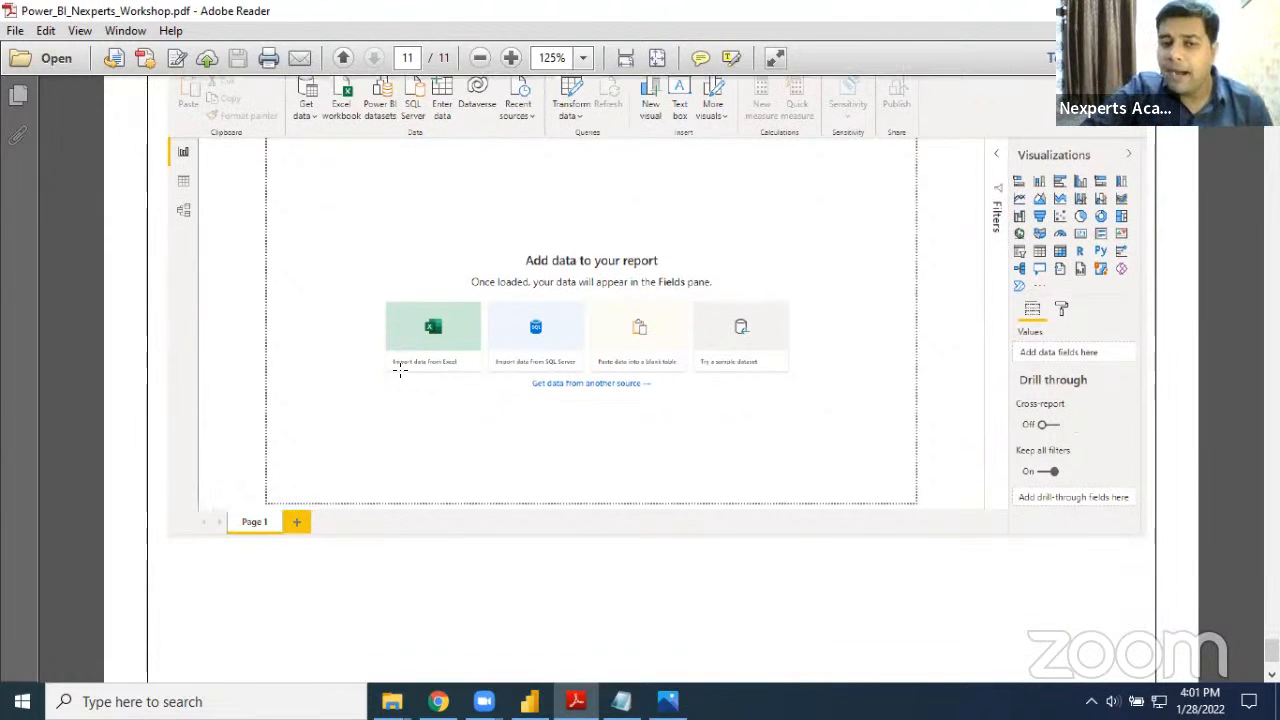
scroll(401, 373, down, 8)
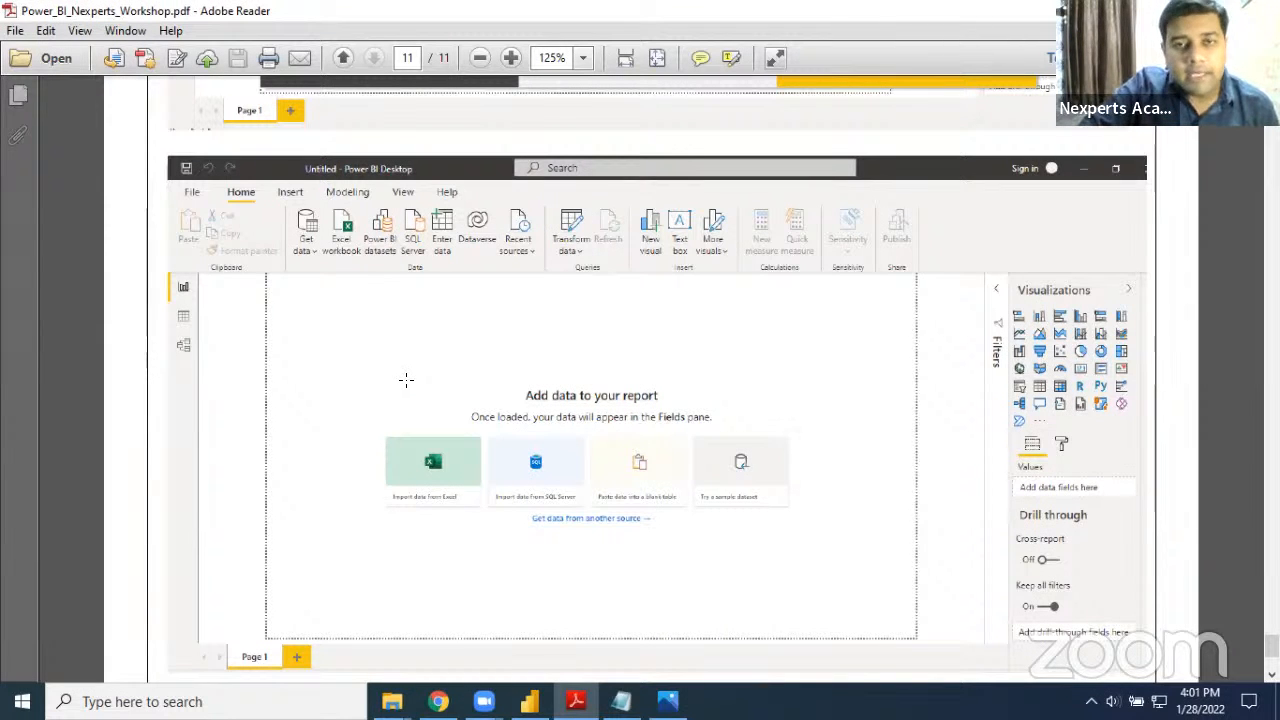
Return to the installation steps on page 10 and mark the download page's web address and its English language selection
scroll(406, 379, up, 15)
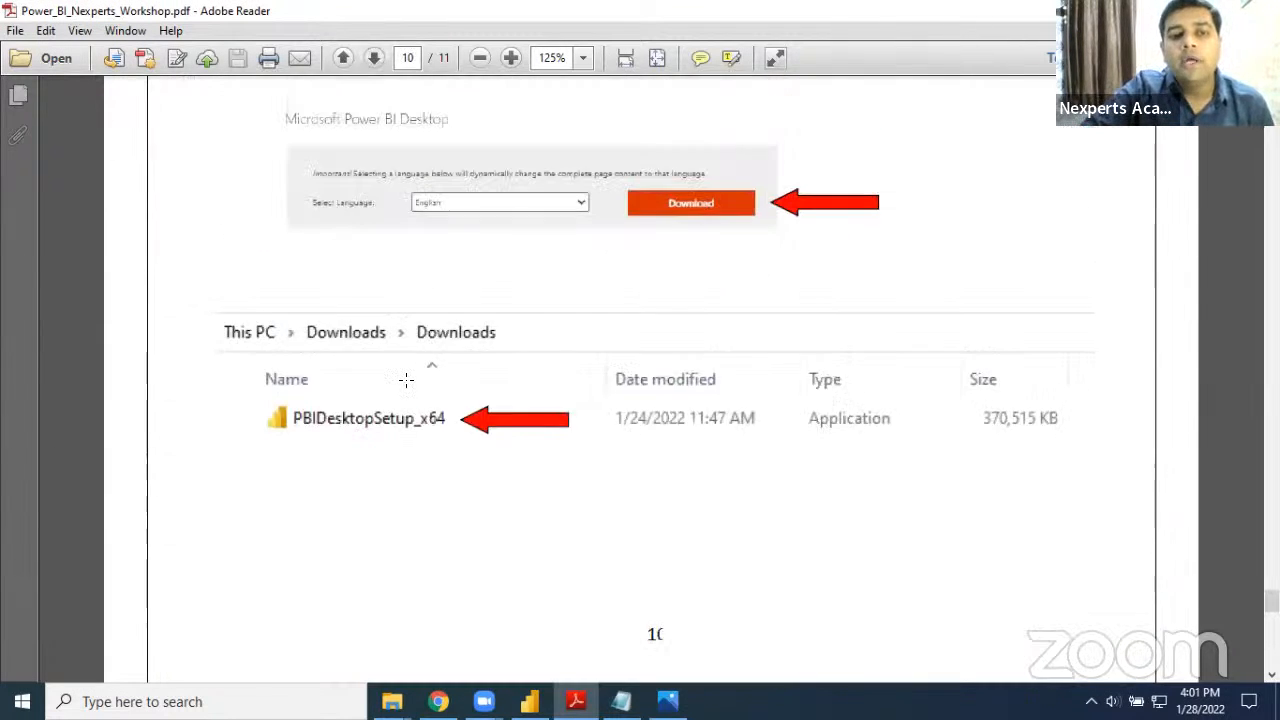
scroll(406, 379, up, 5)
scroll(376, 351, up, 3)
scroll(376, 351, up, 3)
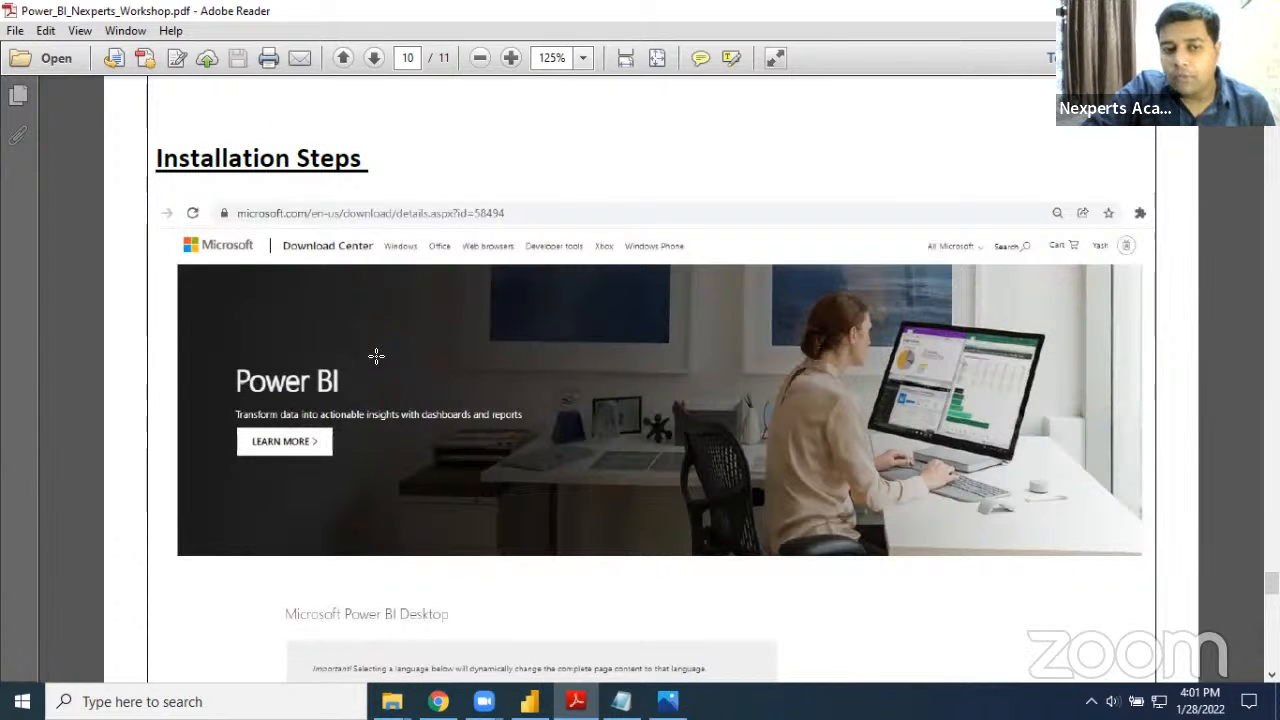
drag(228, 204, 520, 245)
scroll(510, 370, down, 4)
scroll(476, 461, down, 1)
drag(400, 454, 575, 505)
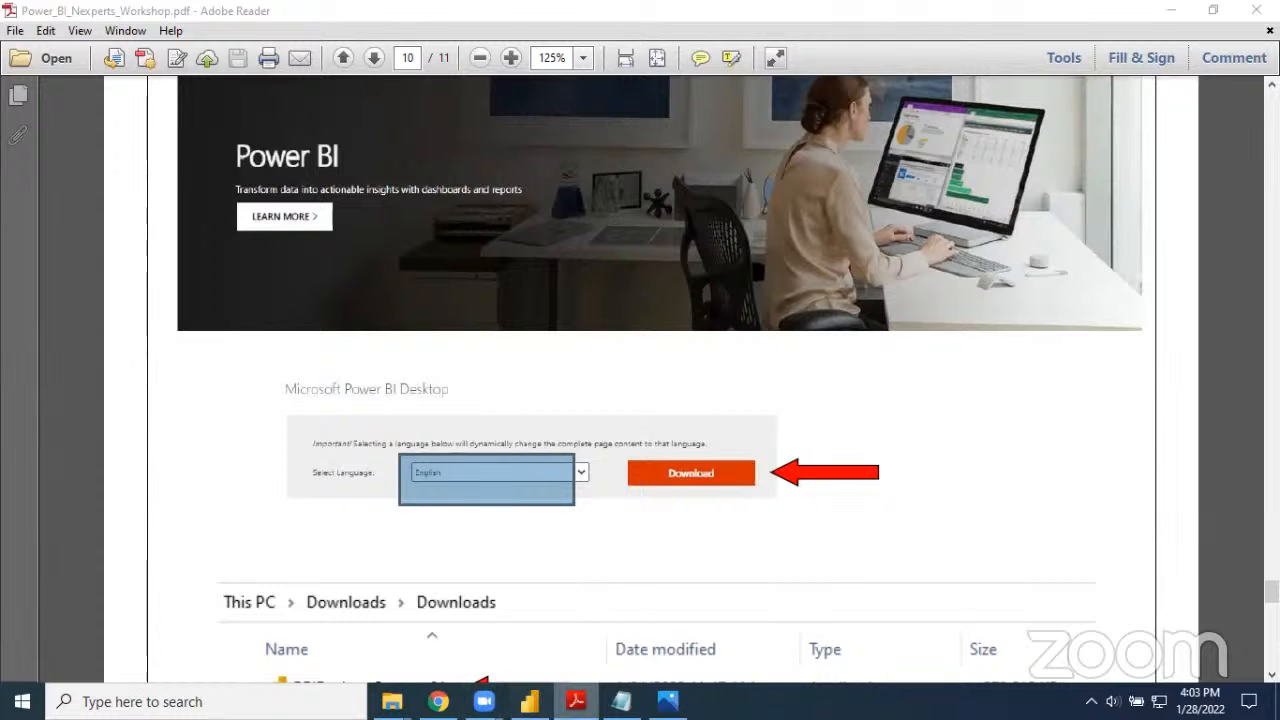
Switch to Power BI Desktop and examine the business segment, top products and customer type charts in the sales report
click(530, 702)
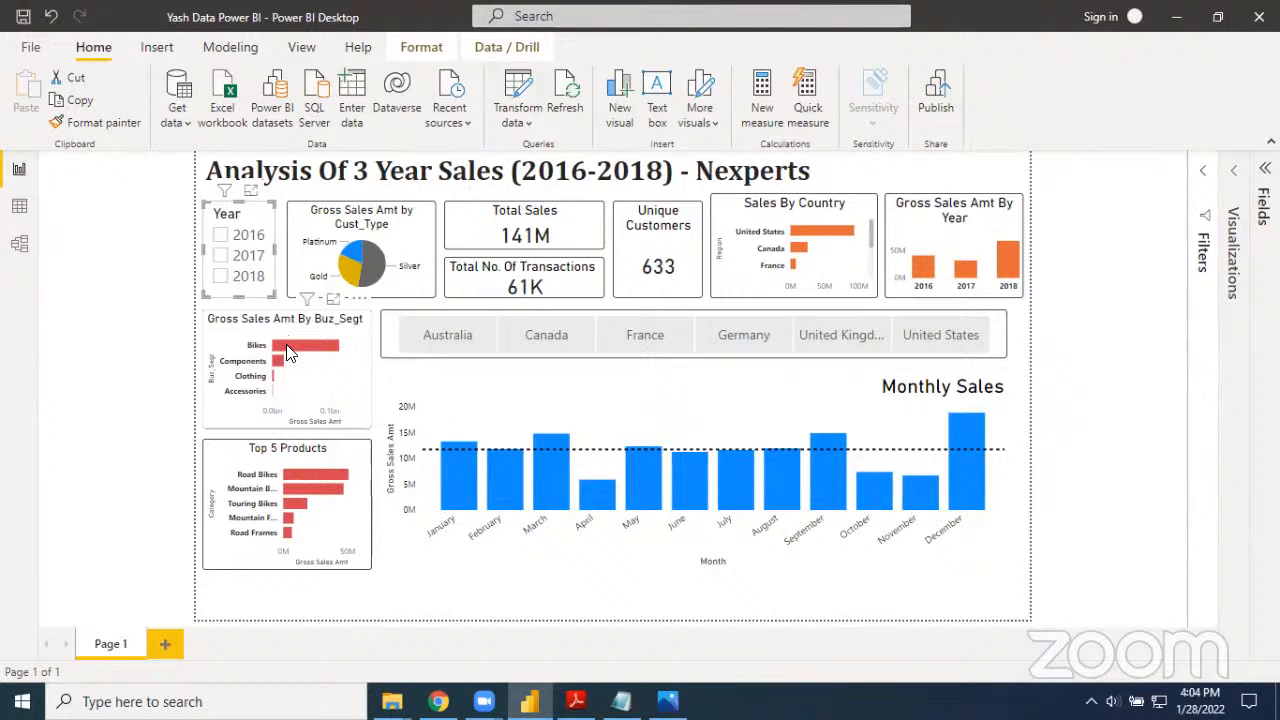
mouse_move(287, 351)
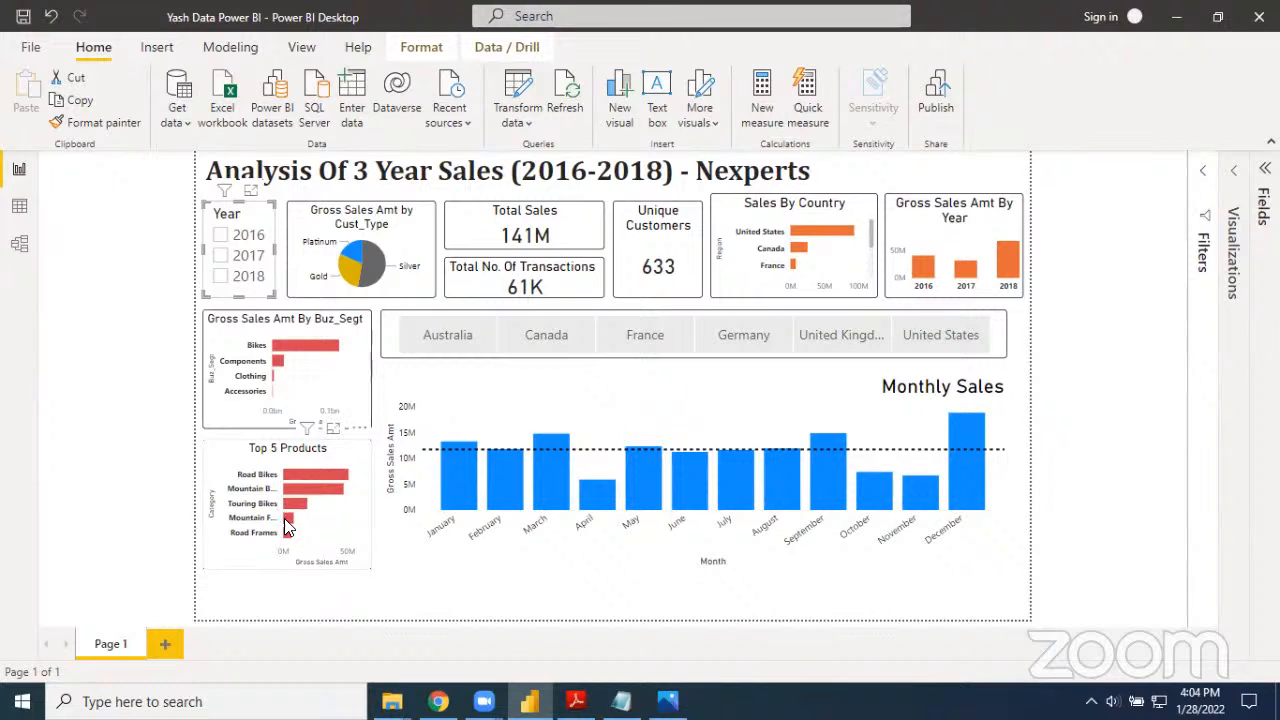
mouse_move(284, 518)
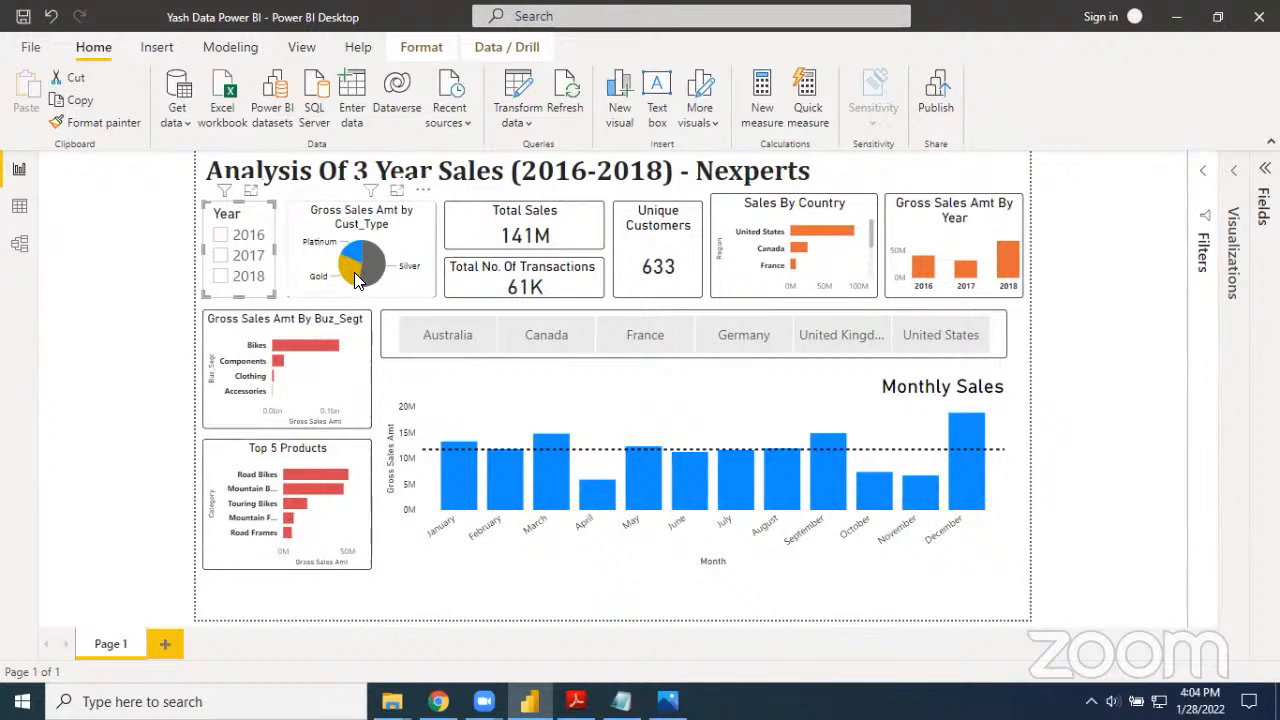
mouse_move(370, 278)
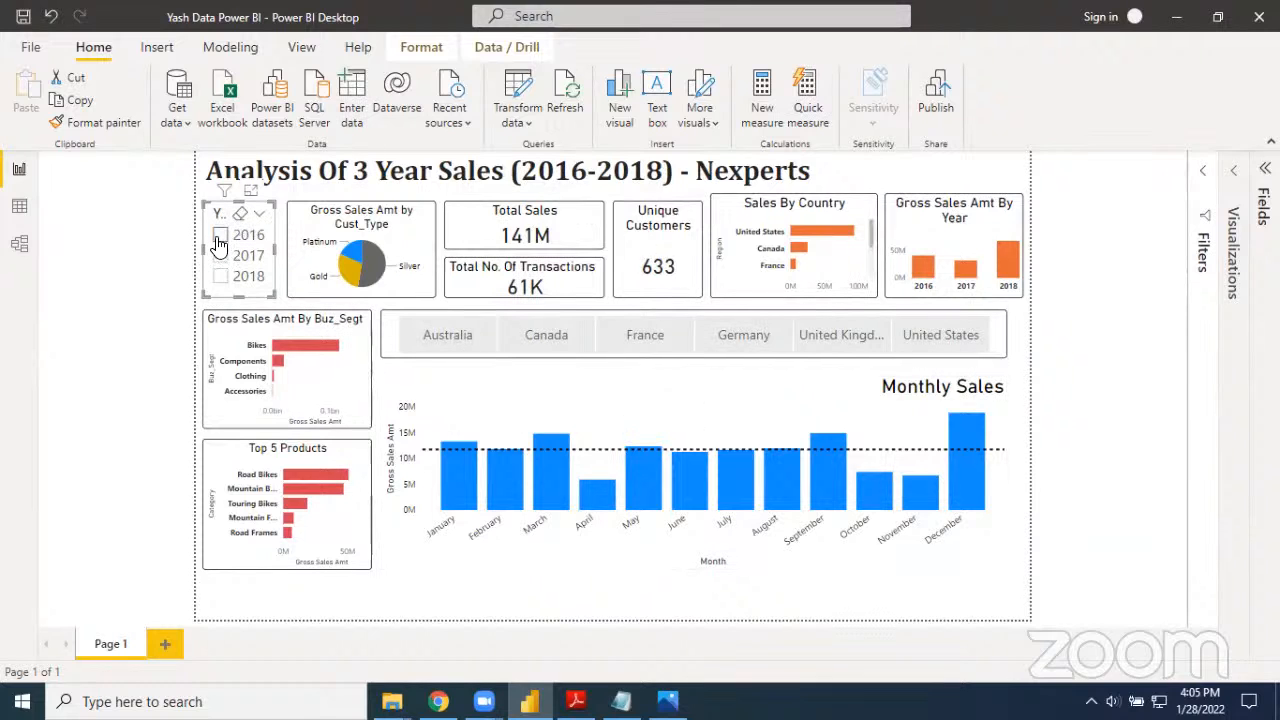
Filter the sales report to 2016 and then to 2017, inspecting the Monthly Sales chart for each year
click(108, 311)
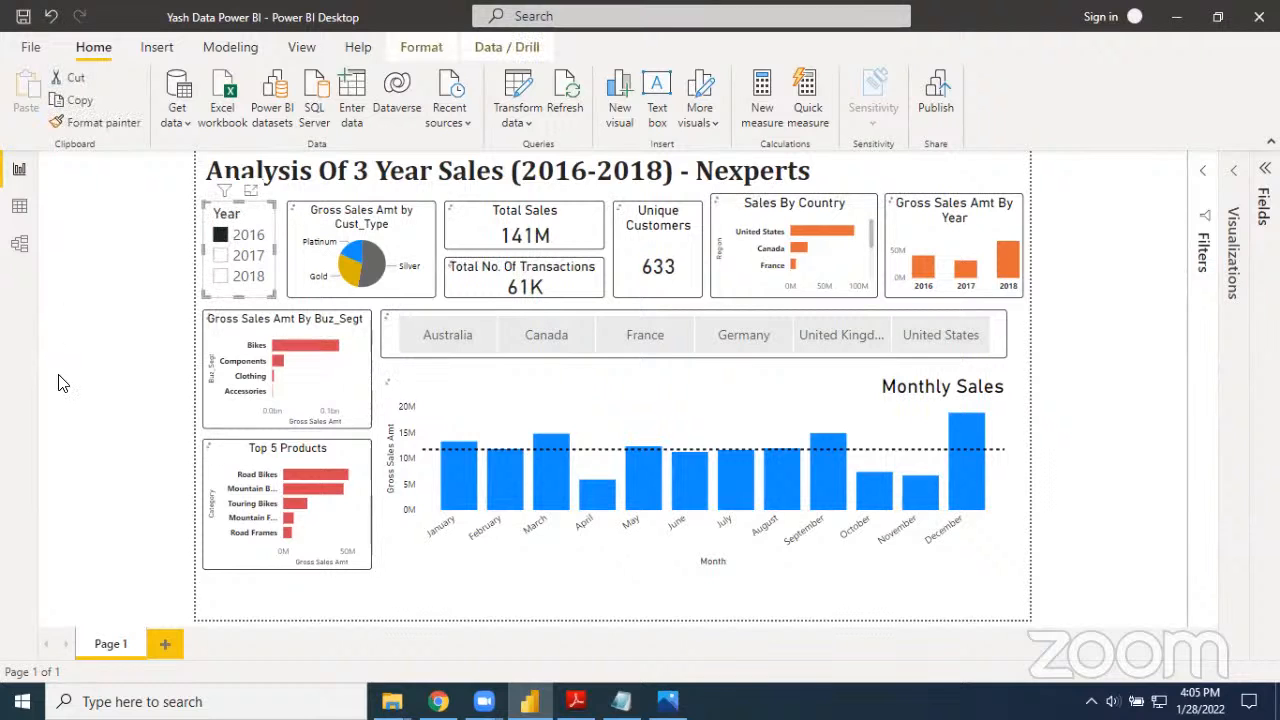
click(233, 244)
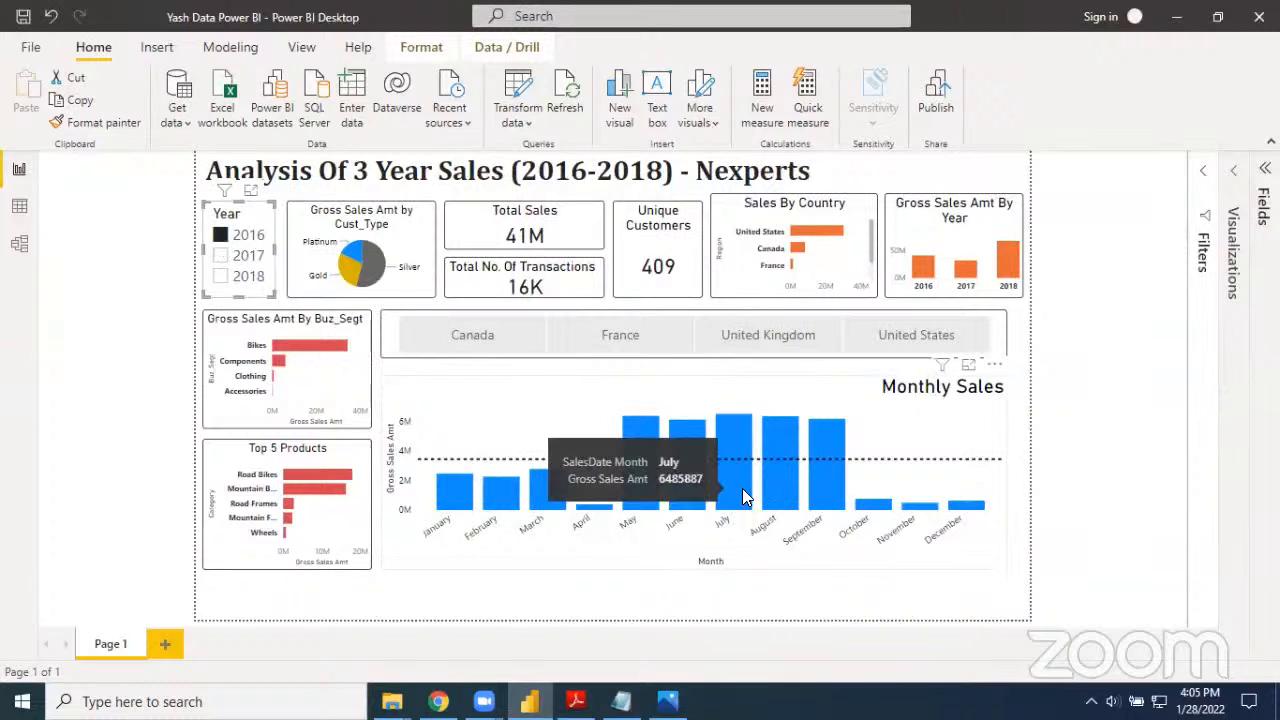
click(220, 256)
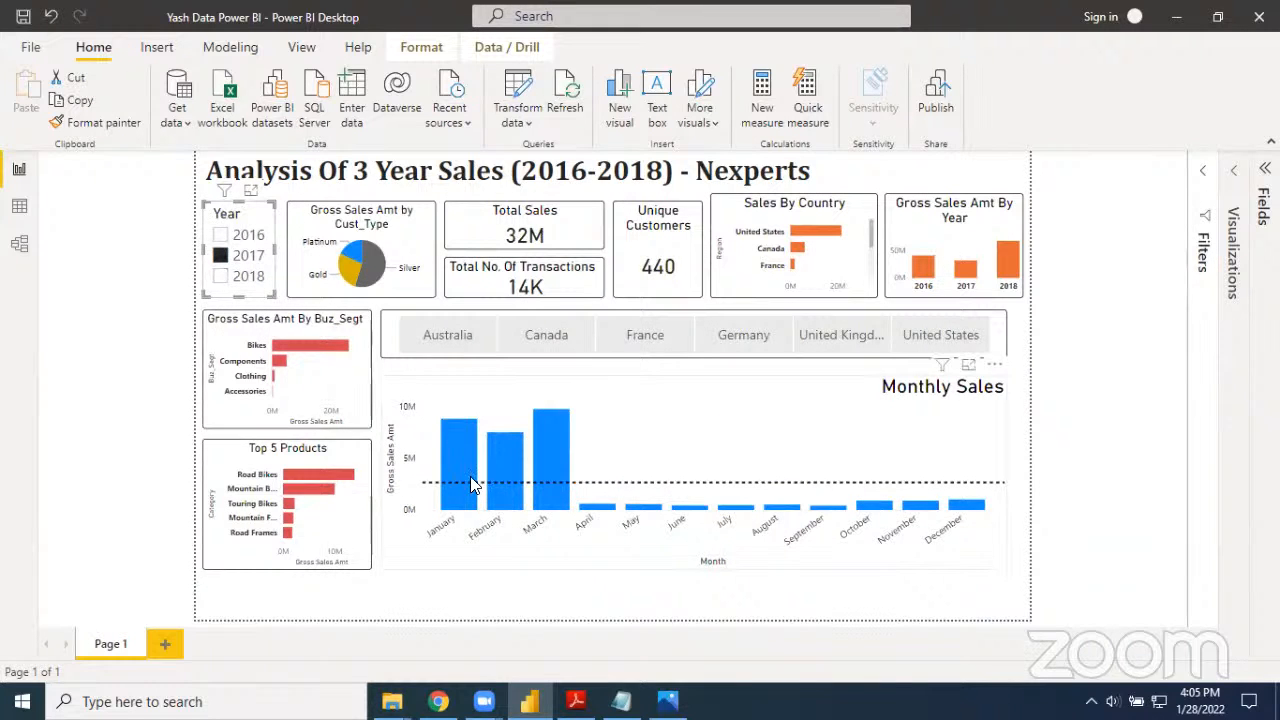
mouse_move(518, 495)
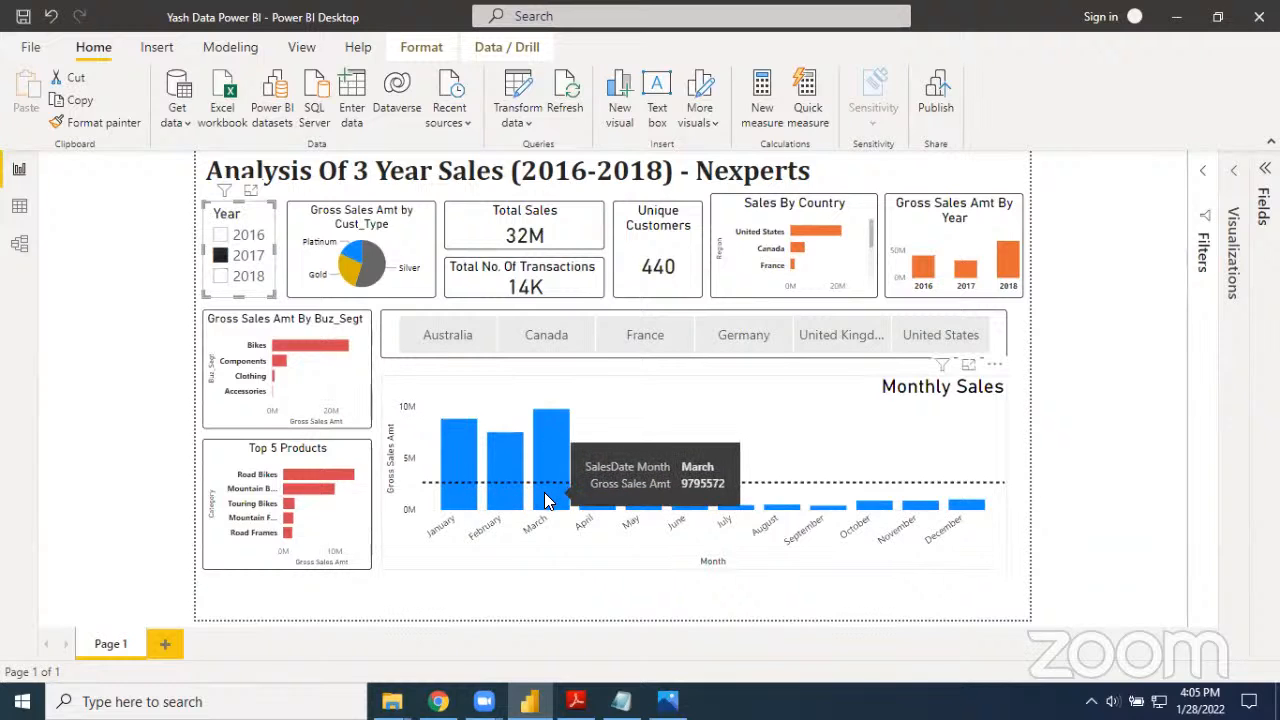
Filter the sales report to 2018, inspect December in the Monthly Sales chart, and set the year filter back to 2016
click(222, 277)
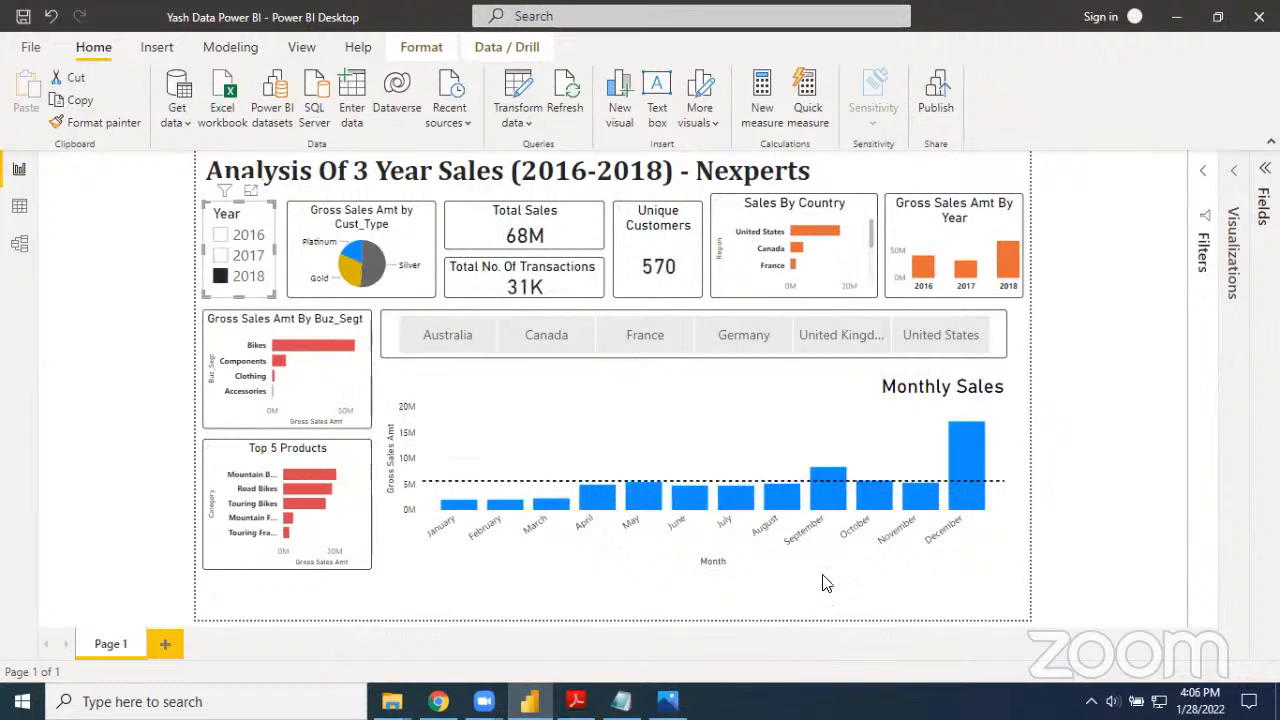
mouse_move(960, 494)
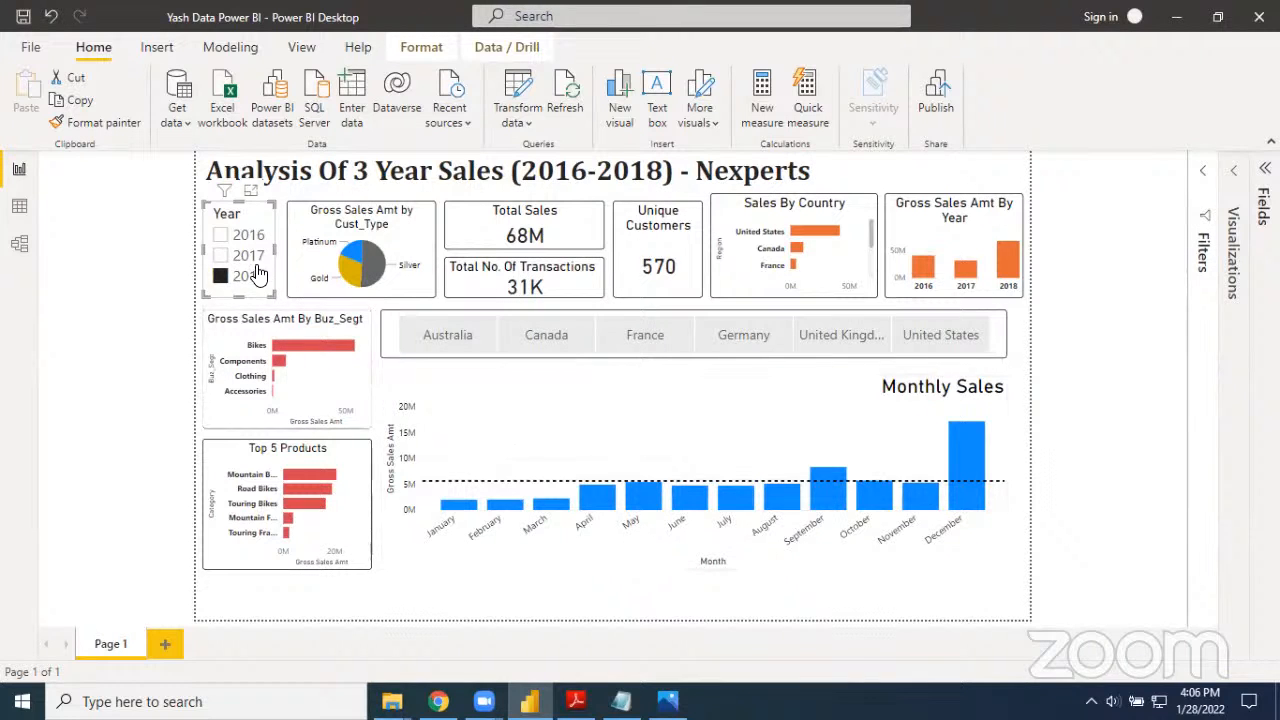
click(220, 238)
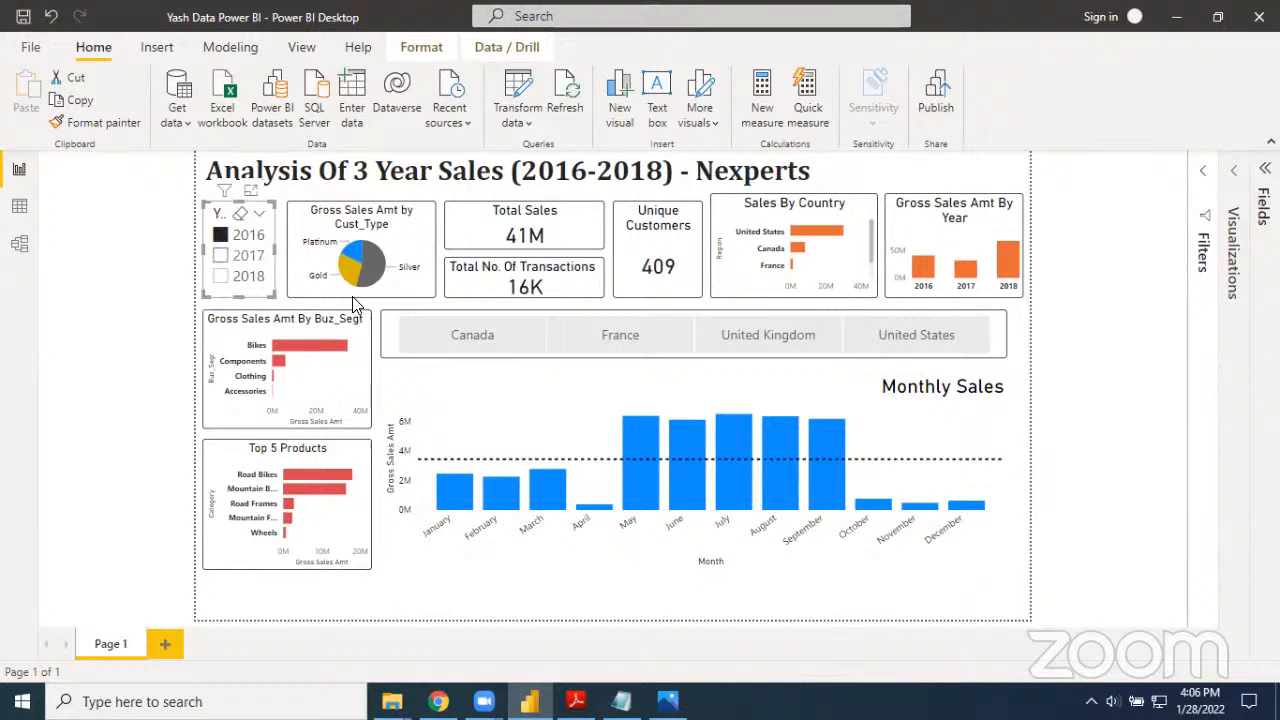
Highlight January in the Monthly Sales chart, examine the top products for that month, and filter the report to United Kingdom
click(452, 500)
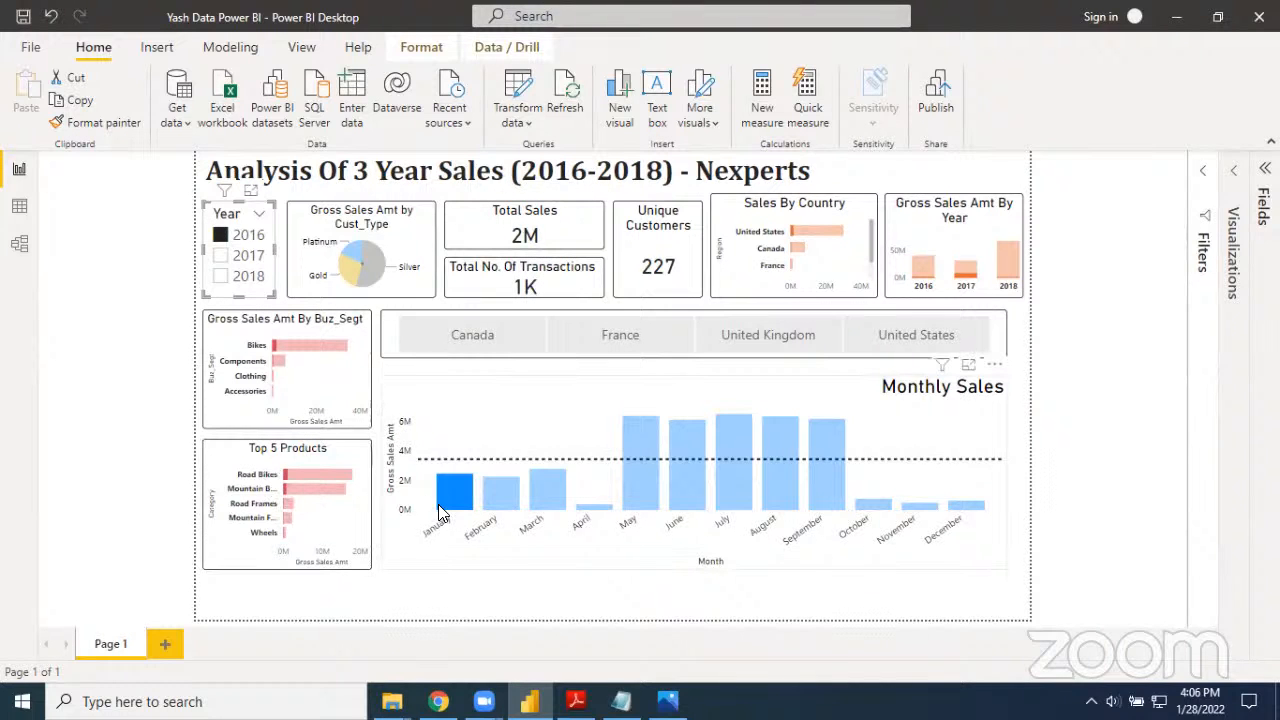
mouse_move(448, 513)
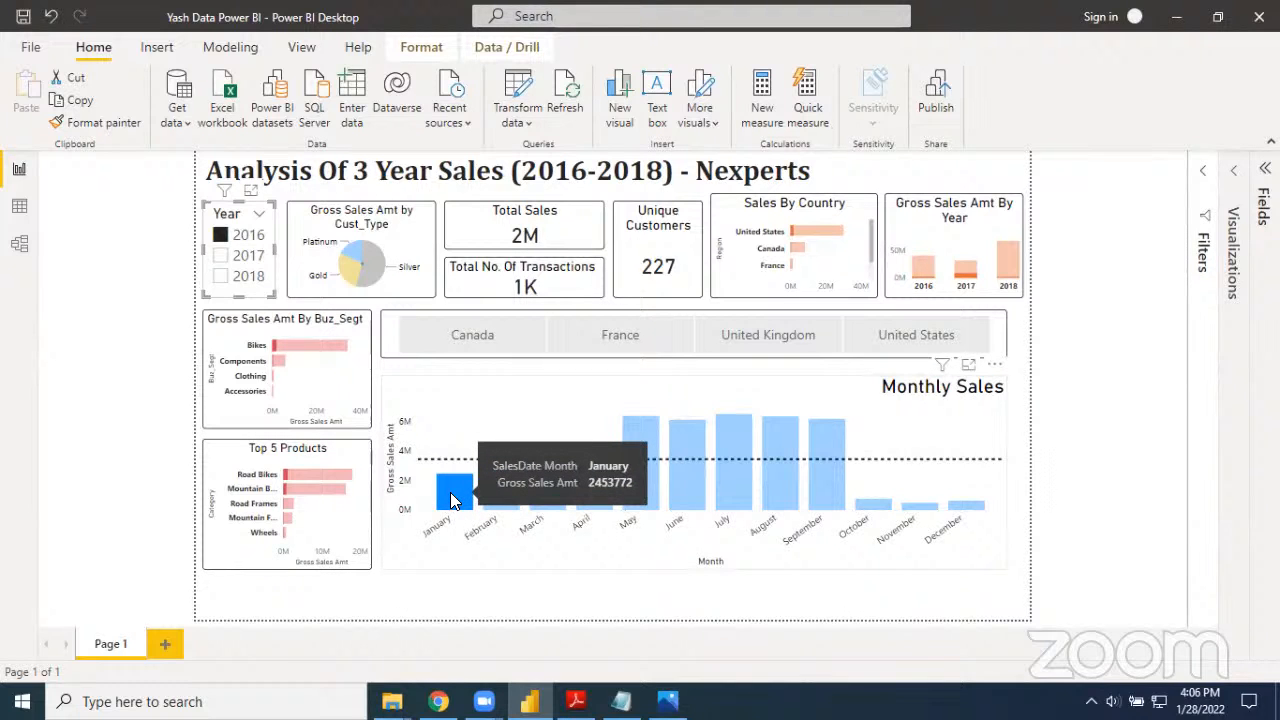
click(450, 492)
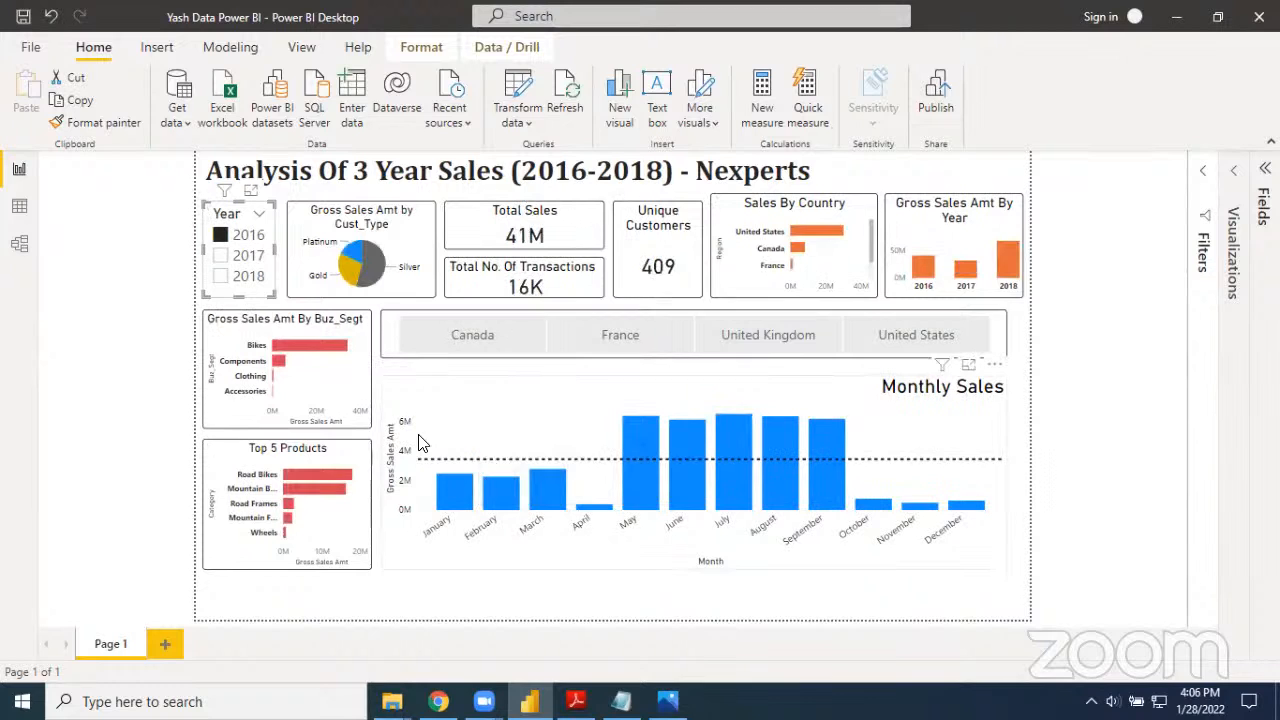
click(442, 486)
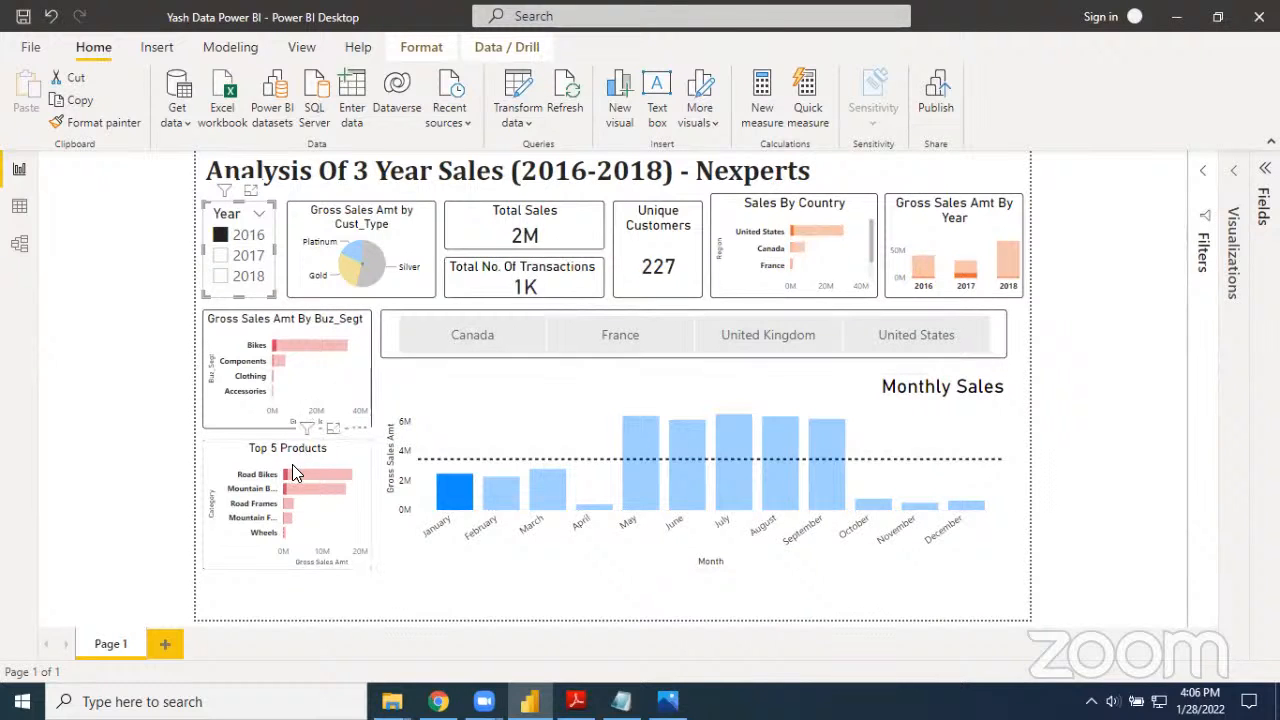
mouse_move(288, 472)
click(757, 342)
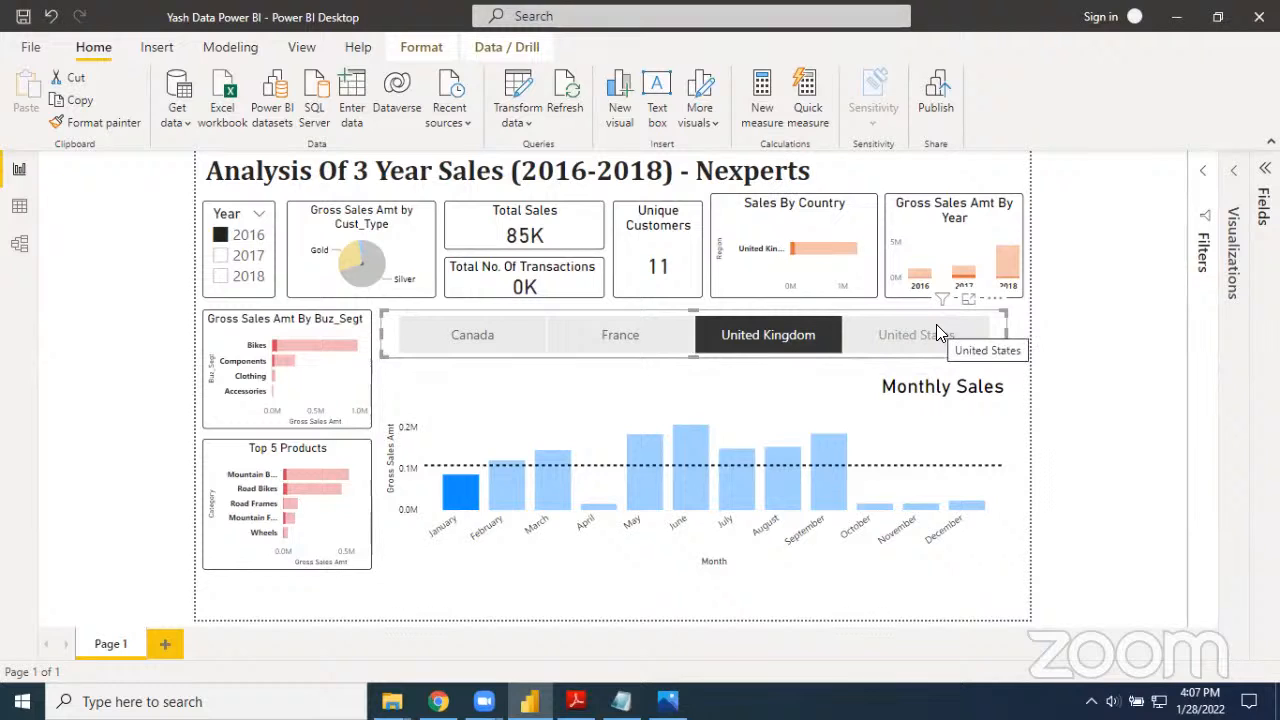
click(114, 271)
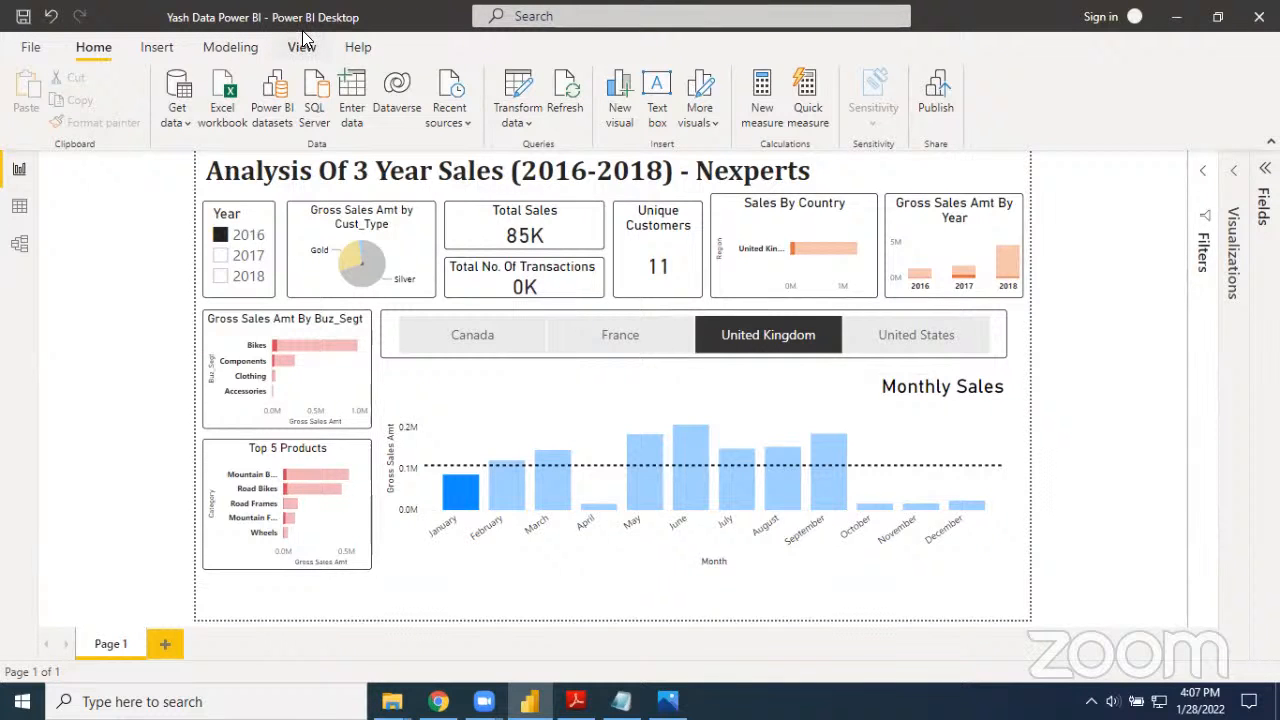
Switch to Chrome and search Google for "microsoft power bi download" in a new tab
click(438, 702)
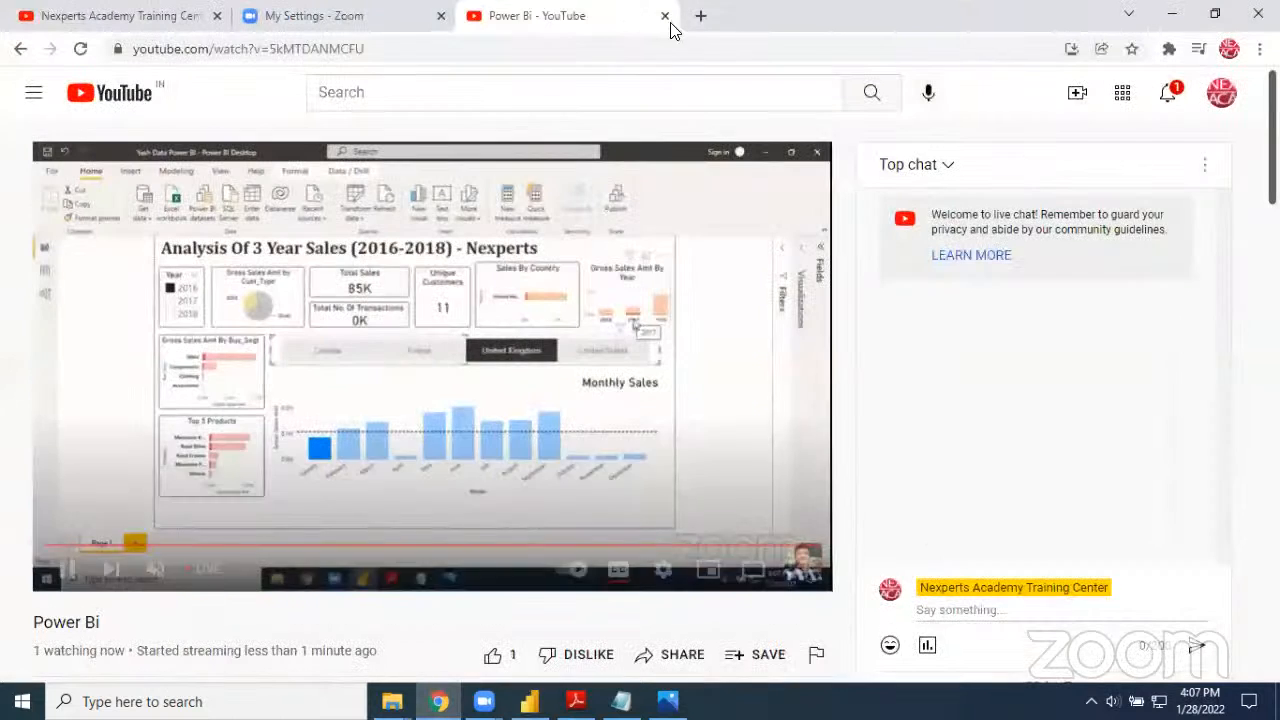
click(699, 16)
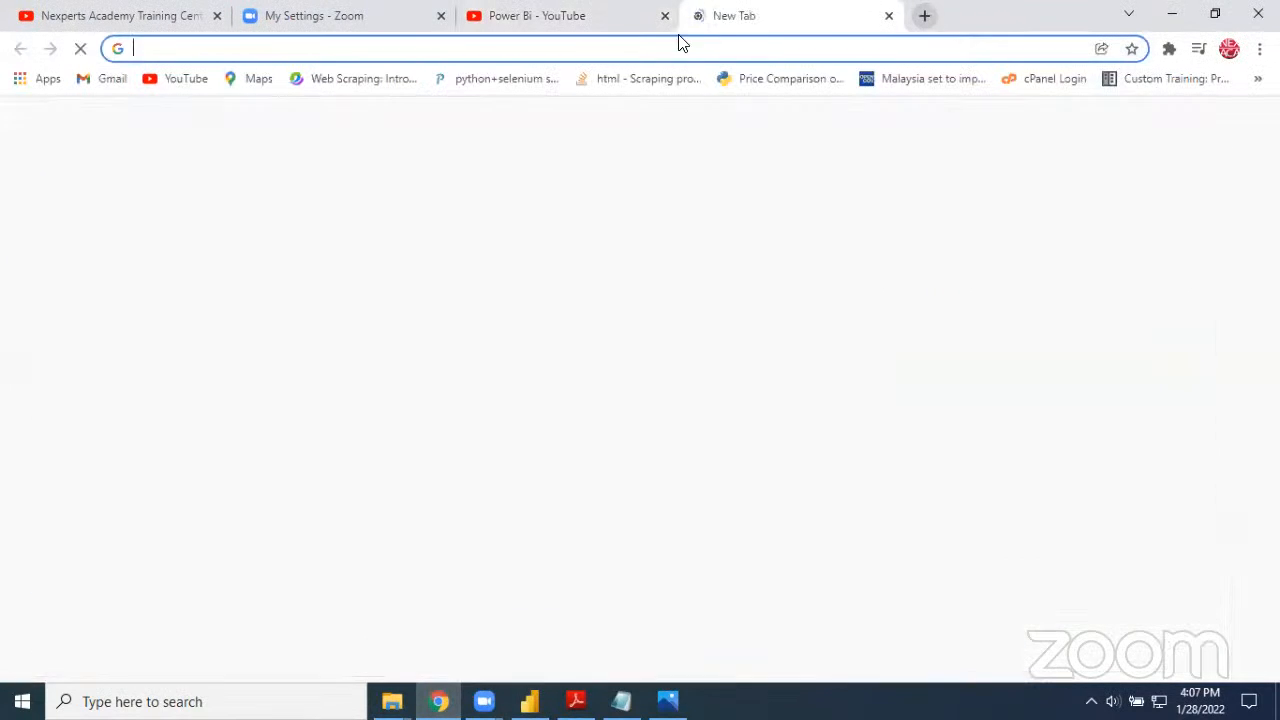
text(micros)
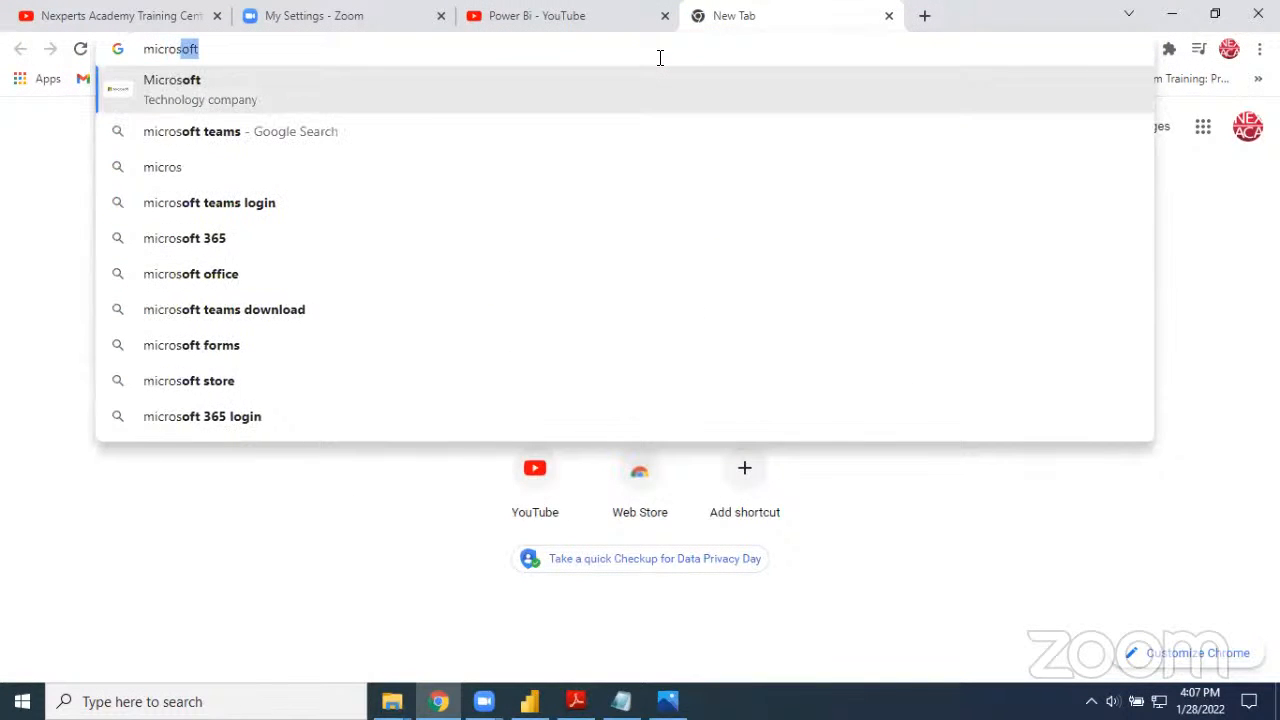
text(oft power )
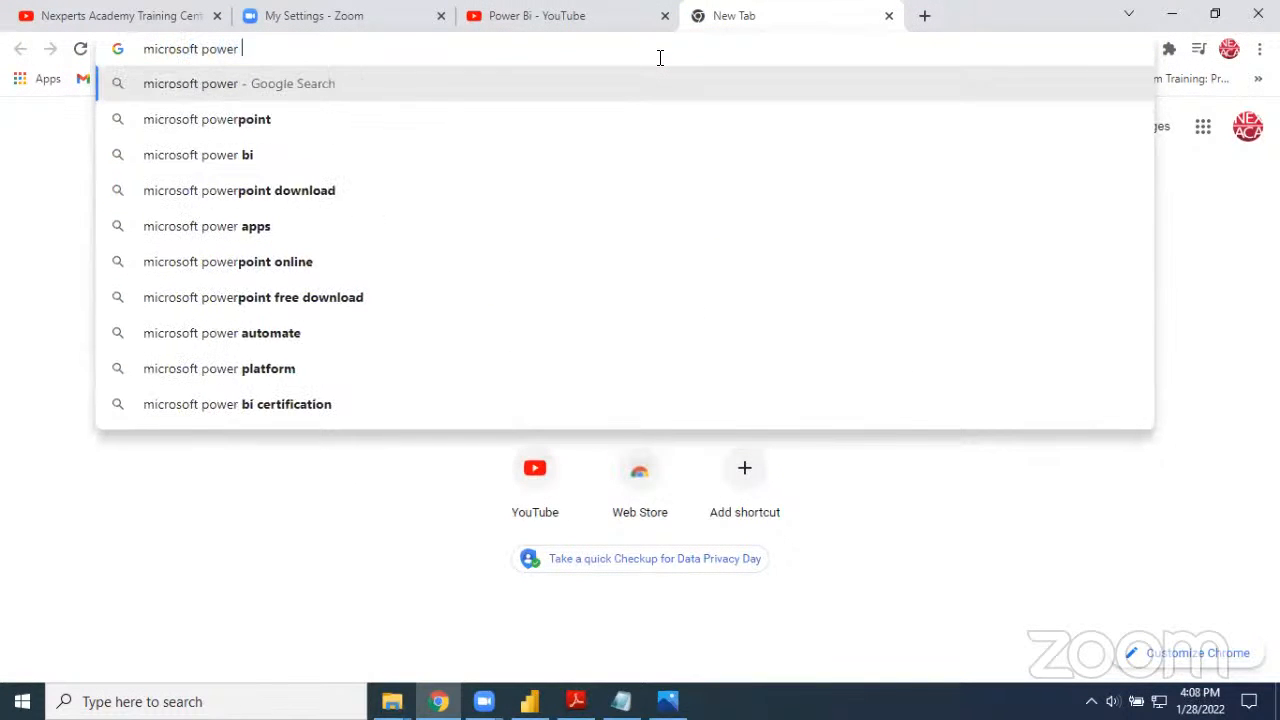
text(bi download)
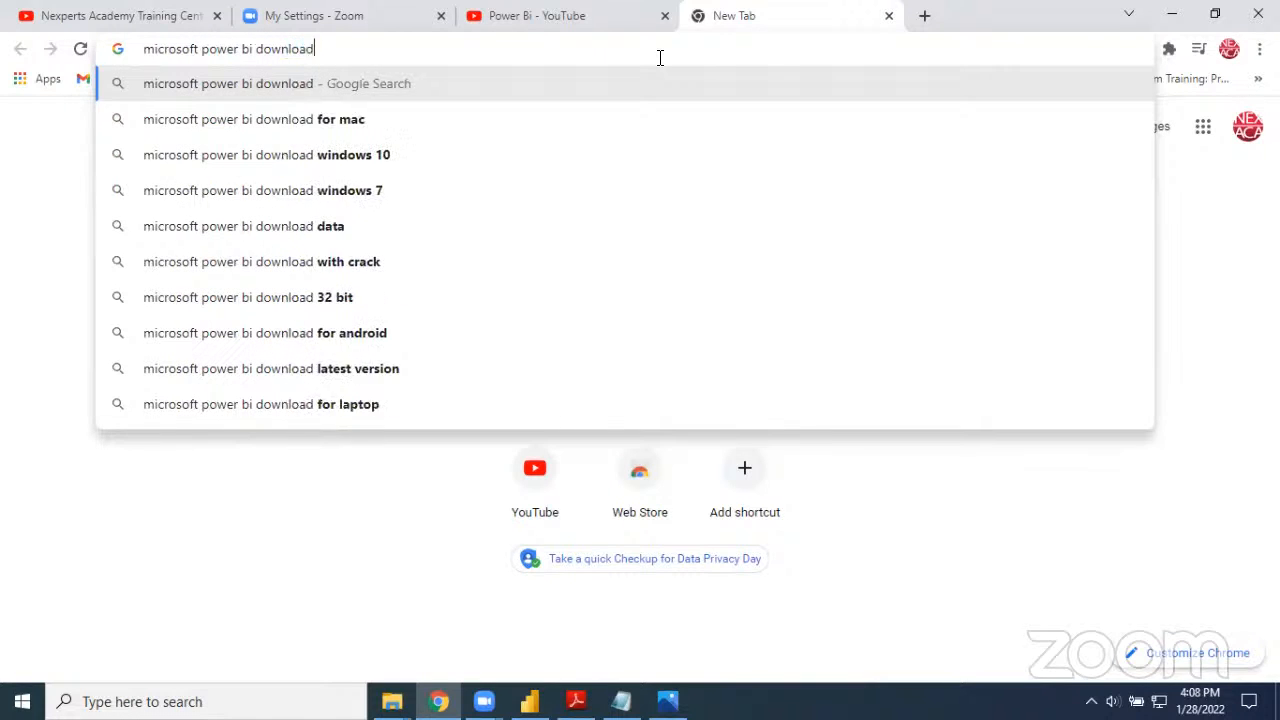
key(Return)
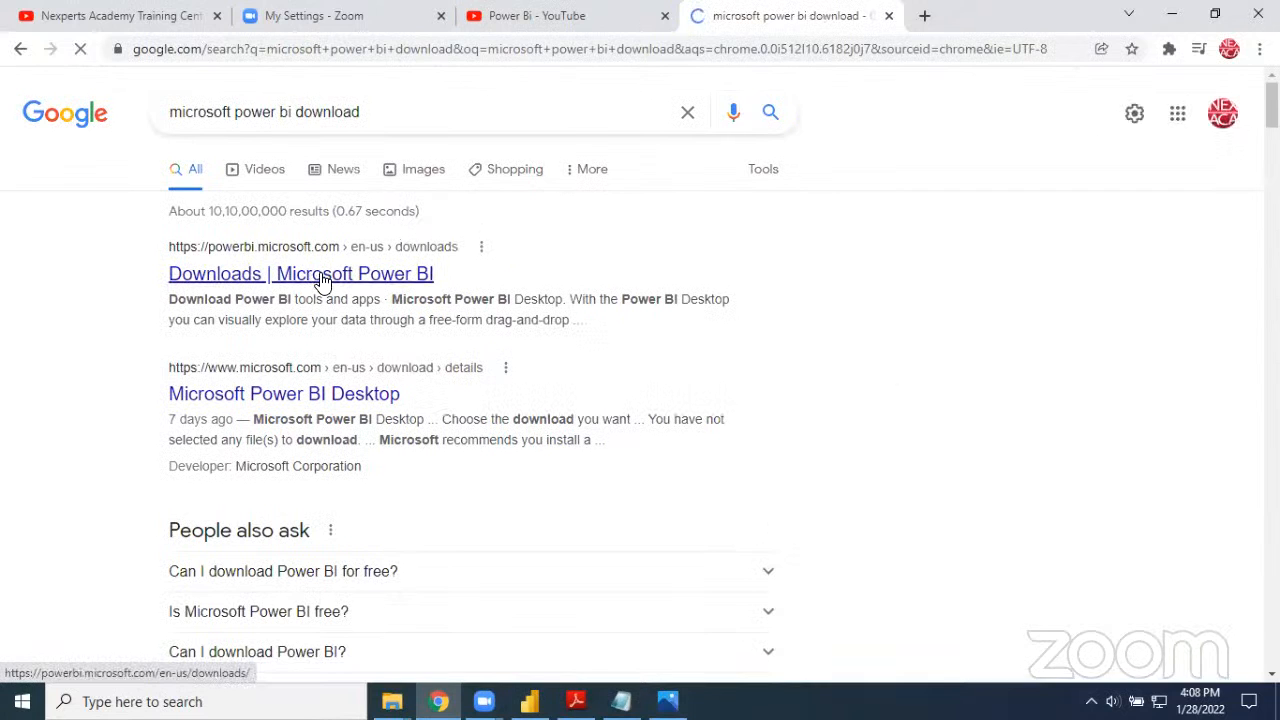
Refine the search to "microsoft power bi desktop download" and examine the Microsoft Power BI Downloads page
click(292, 114)
text(desktop)
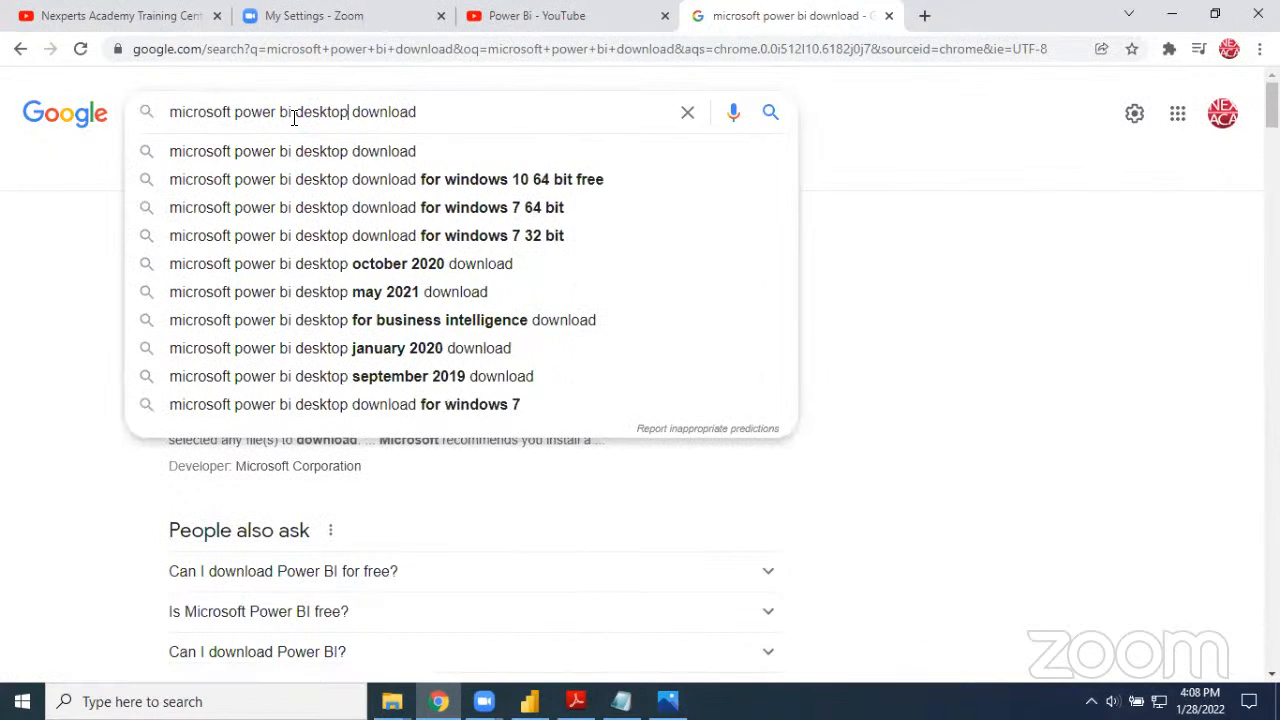
key(Return)
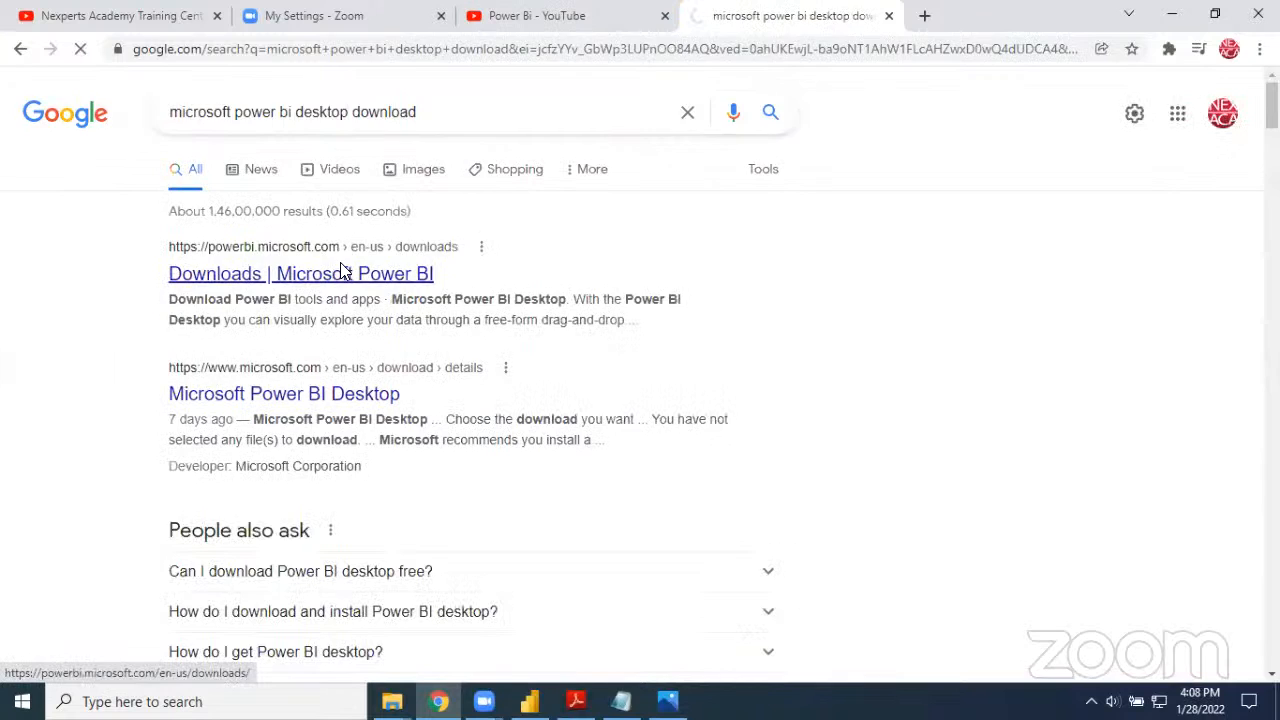
click(341, 272)
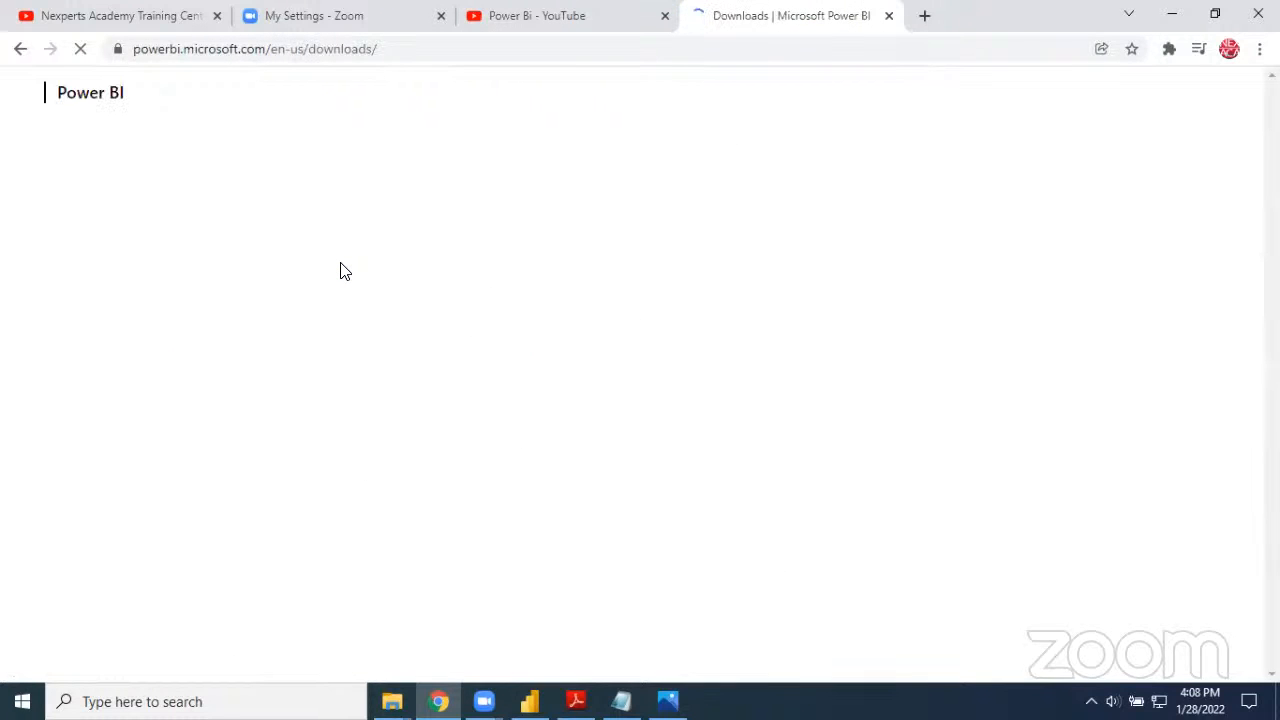
scroll(360, 285, down, 1)
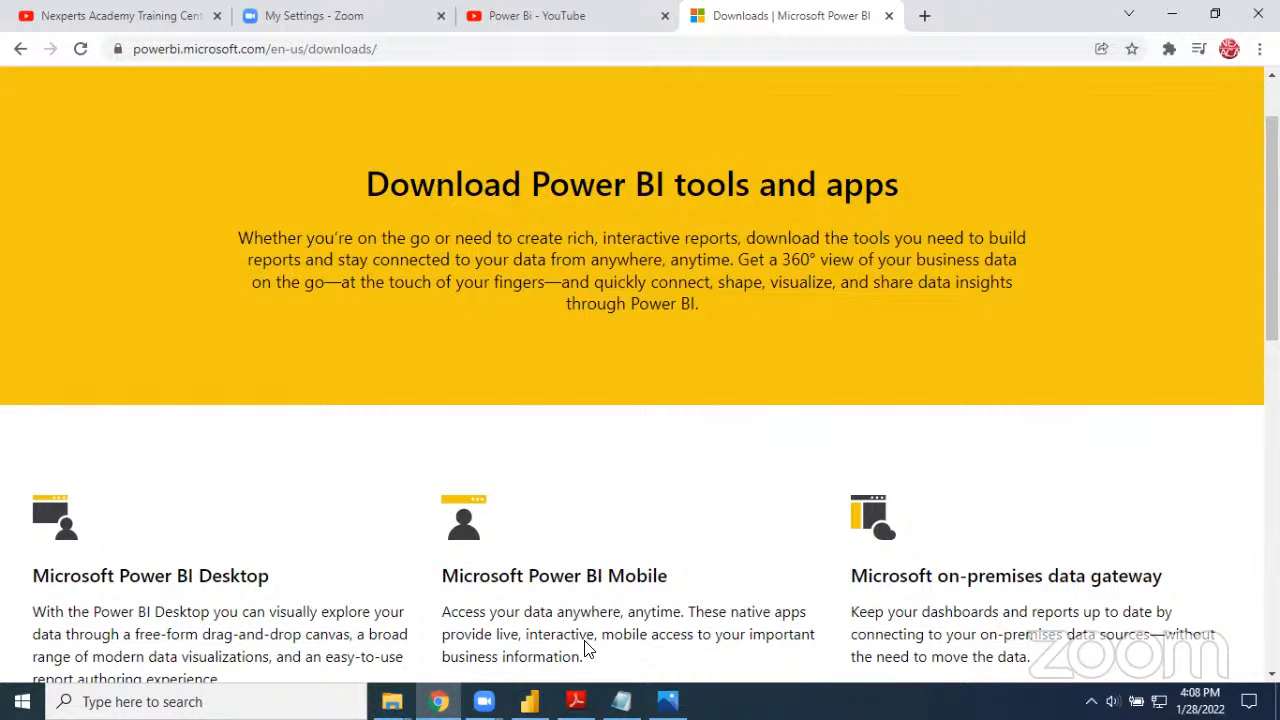
Switch back to Power BI Desktop and create a new report
click(530, 701)
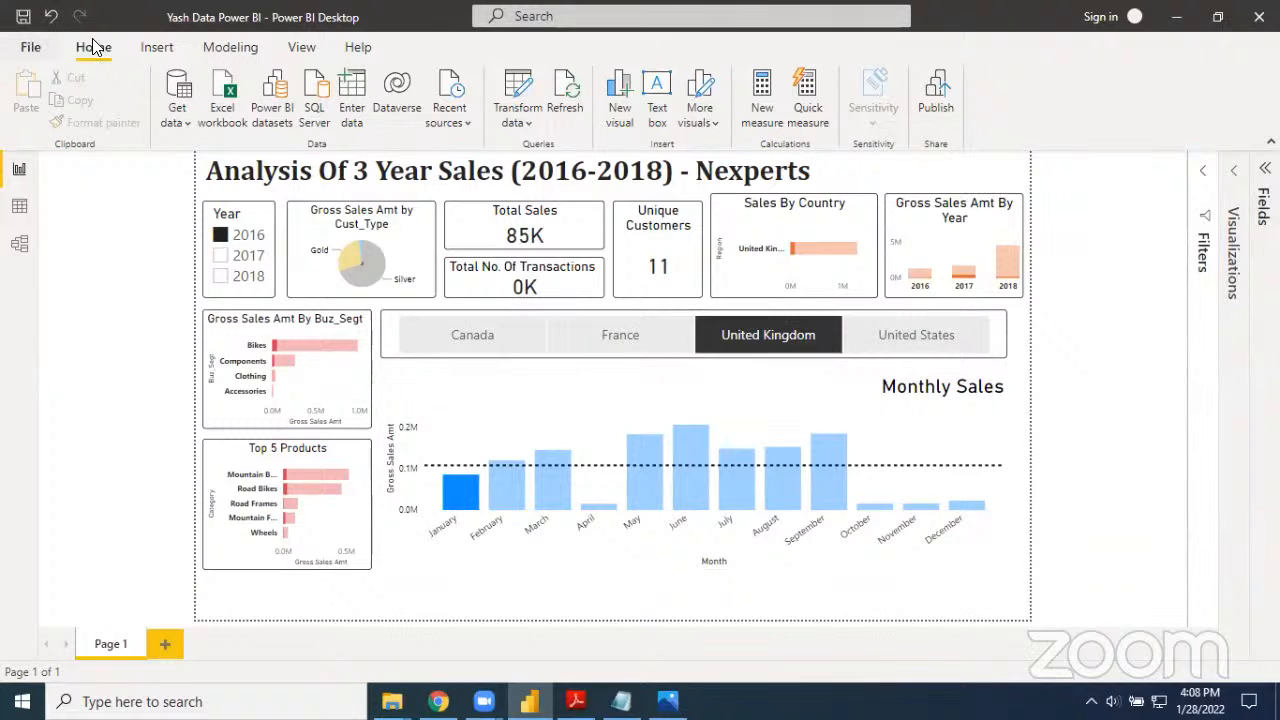
click(31, 48)
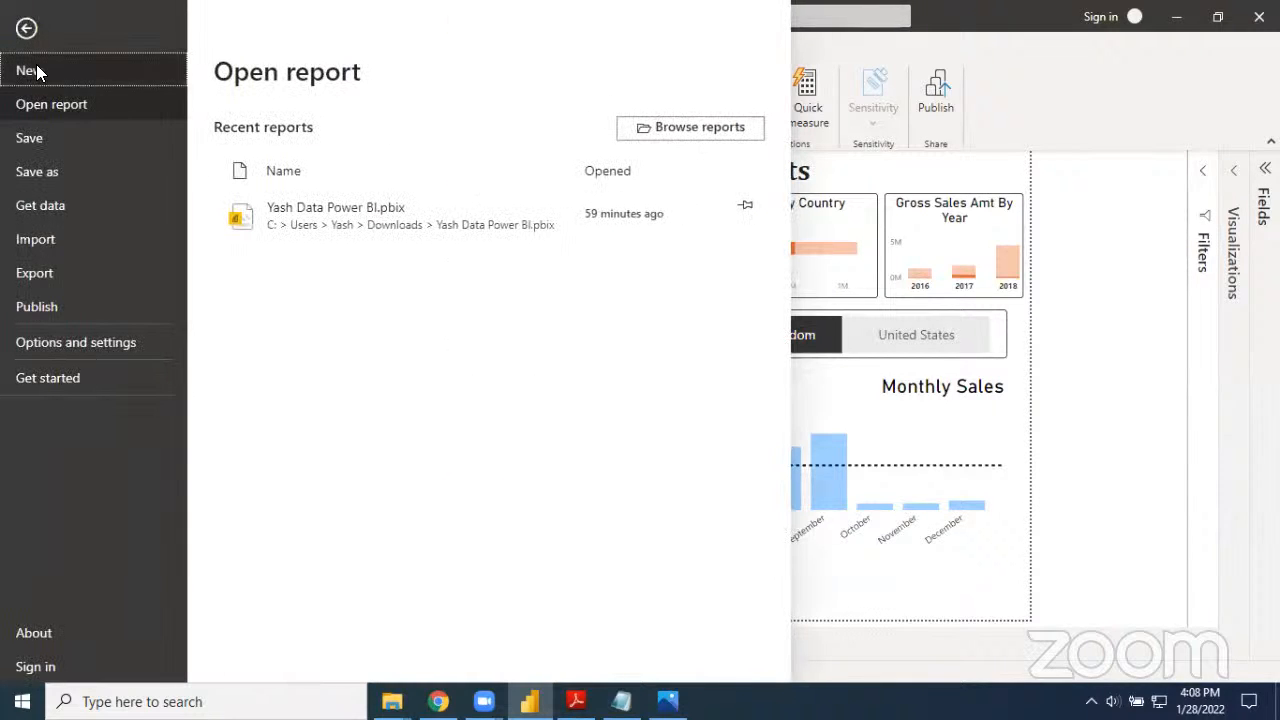
click(36, 66)
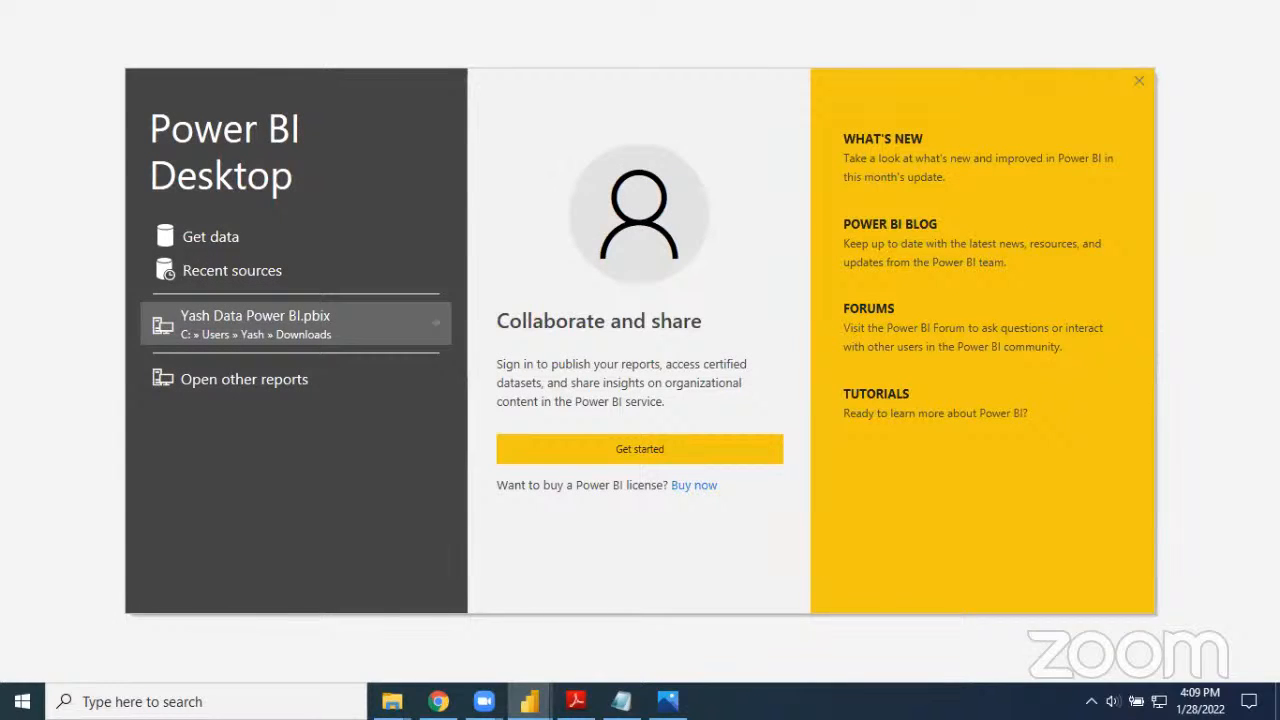
click(621, 701)
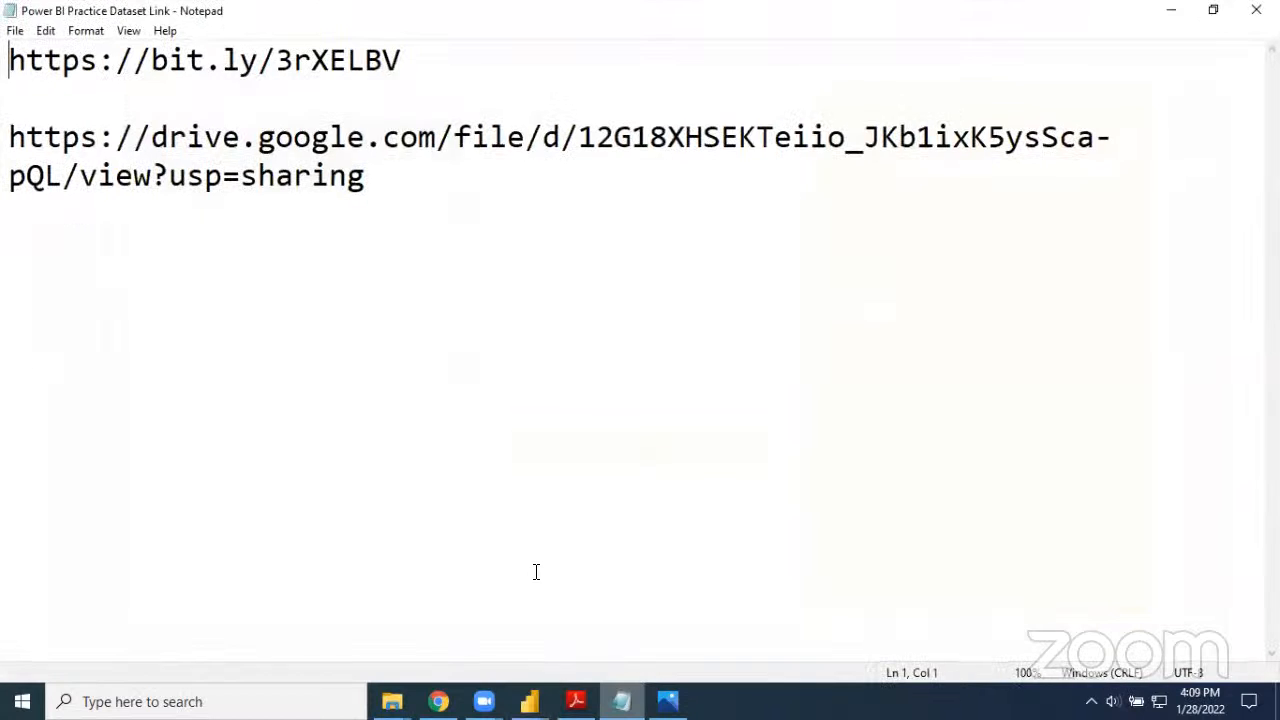
drag(430, 73, 8, 64)
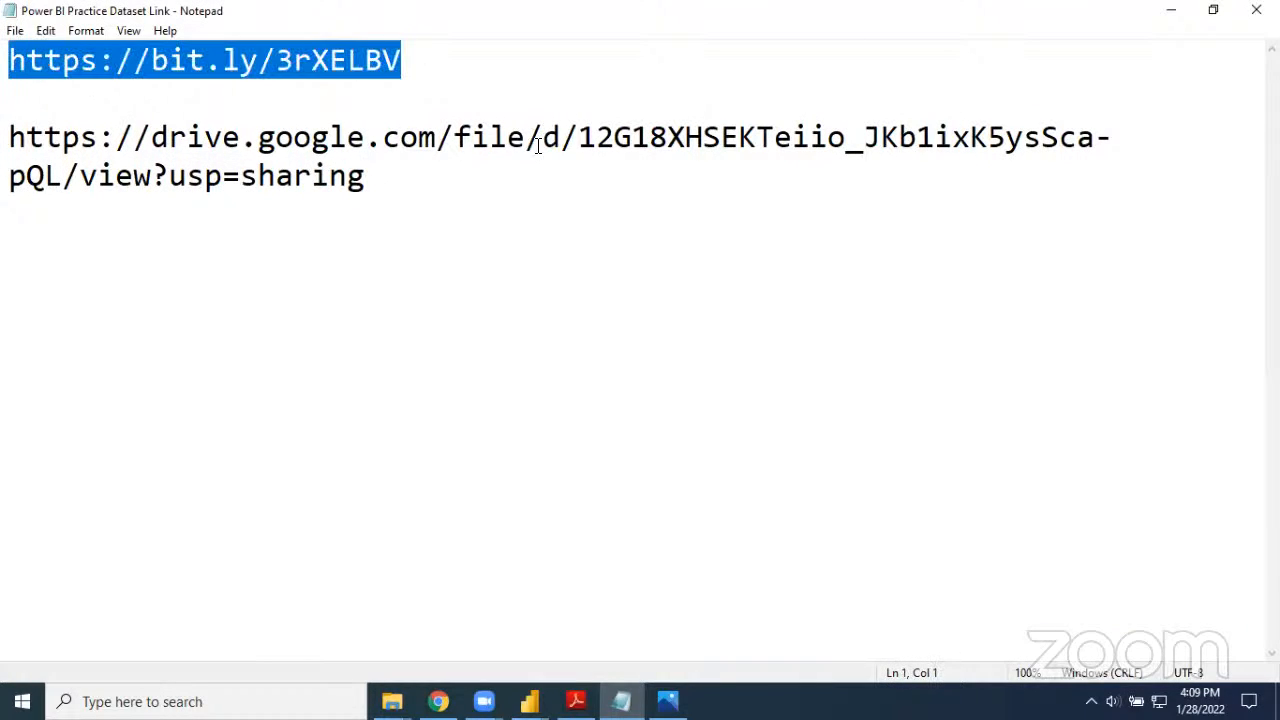
click(1168, 11)
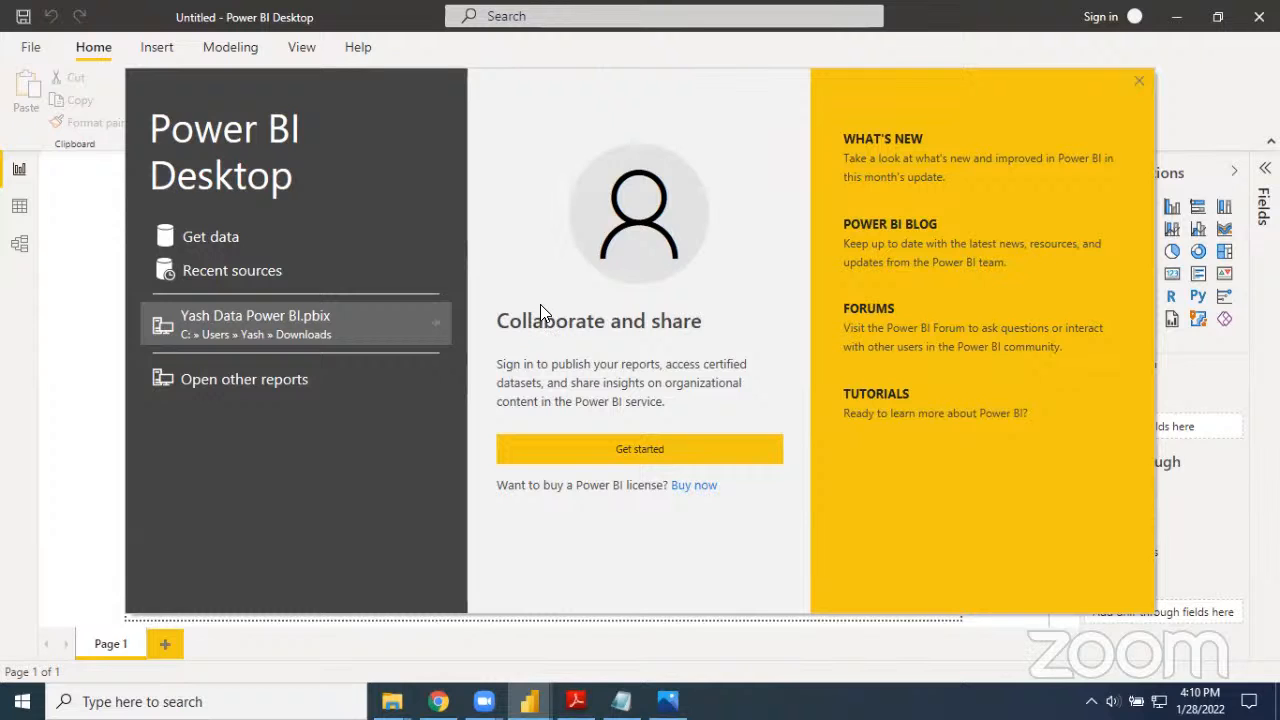
Get past the start screen by dismissing the email sign-in prompt, and circle the Get data command on the blank report
click(614, 448)
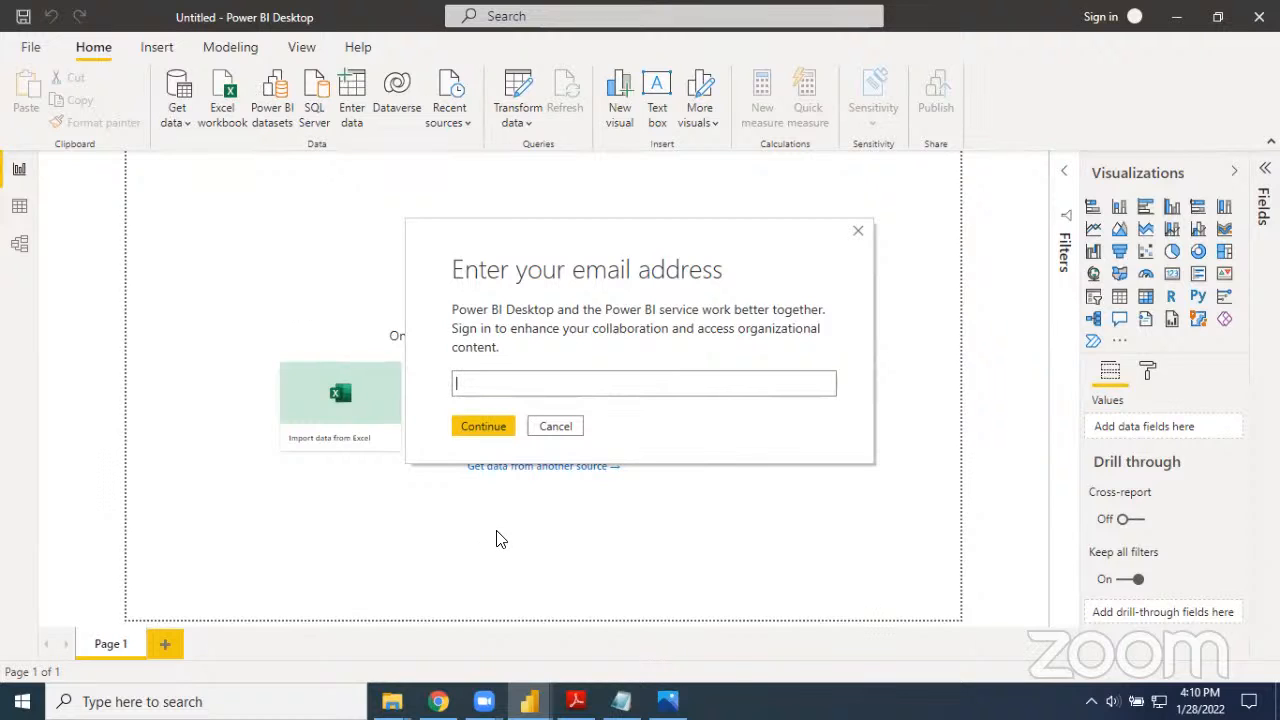
click(860, 232)
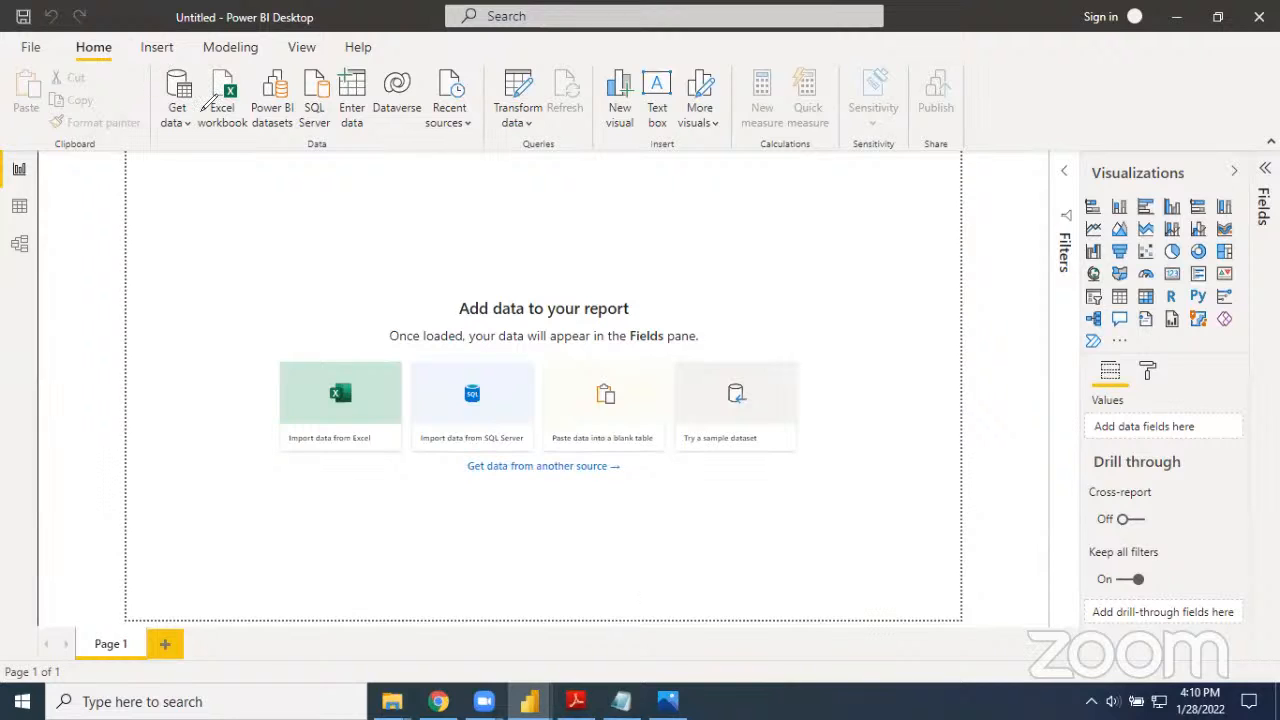
drag(182, 58, 172, 55)
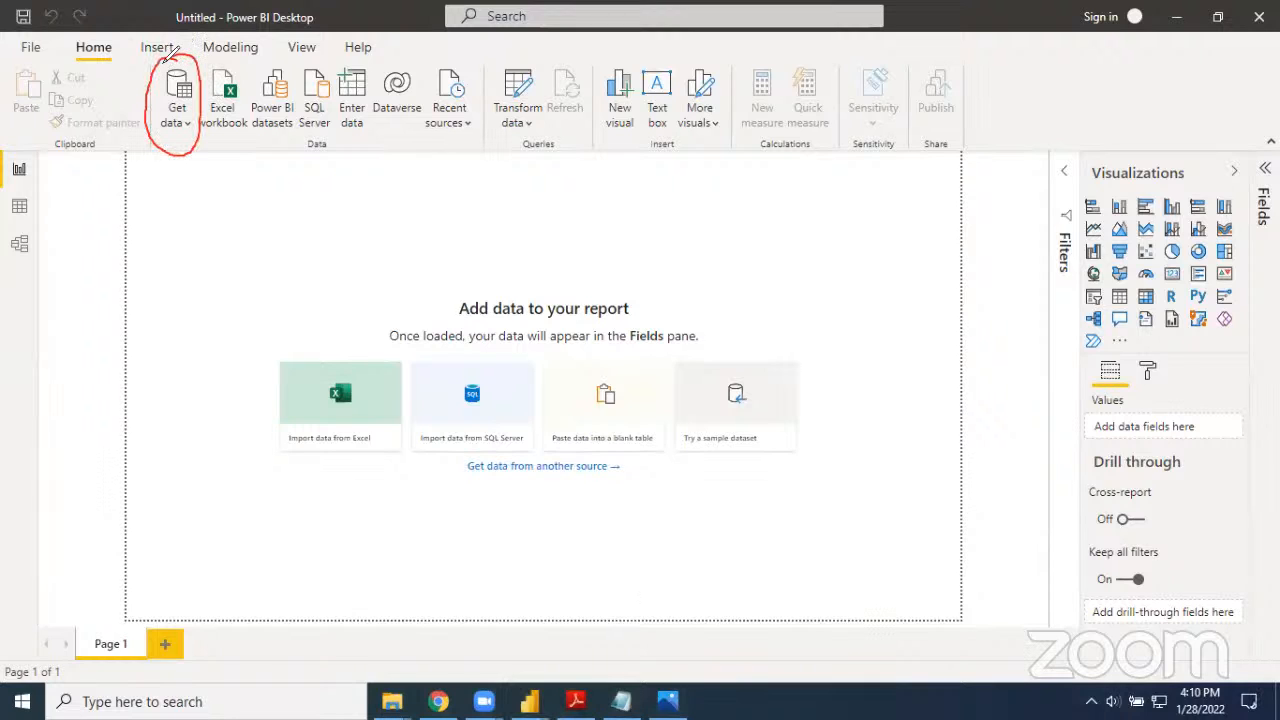
mouse_move(212, 218)
mouse_down()
mouse_move(176, 165)
mouse_move(195, 178)
mouse_up()
click(932, 106)
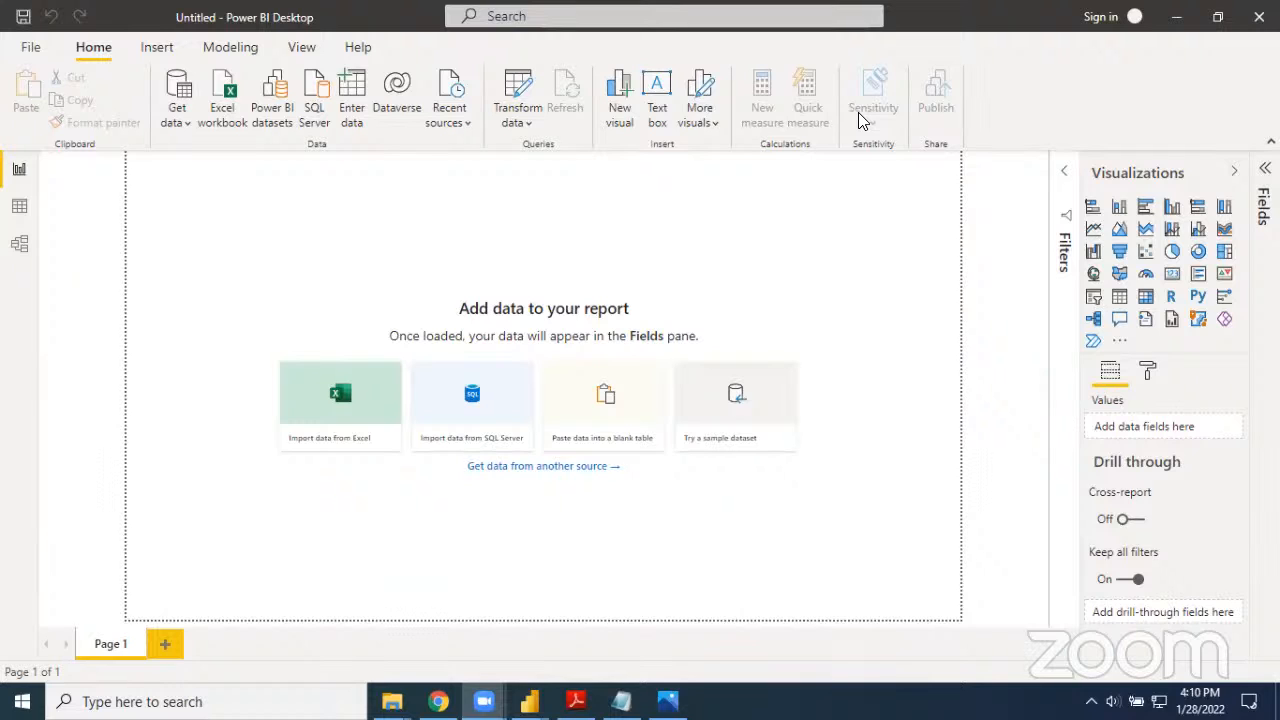
Open the Excel workbook "12_3Yr Sales - All in one Sheet - Excel Superstar" from Downloads as a data source and preview Sheet1
click(184, 124)
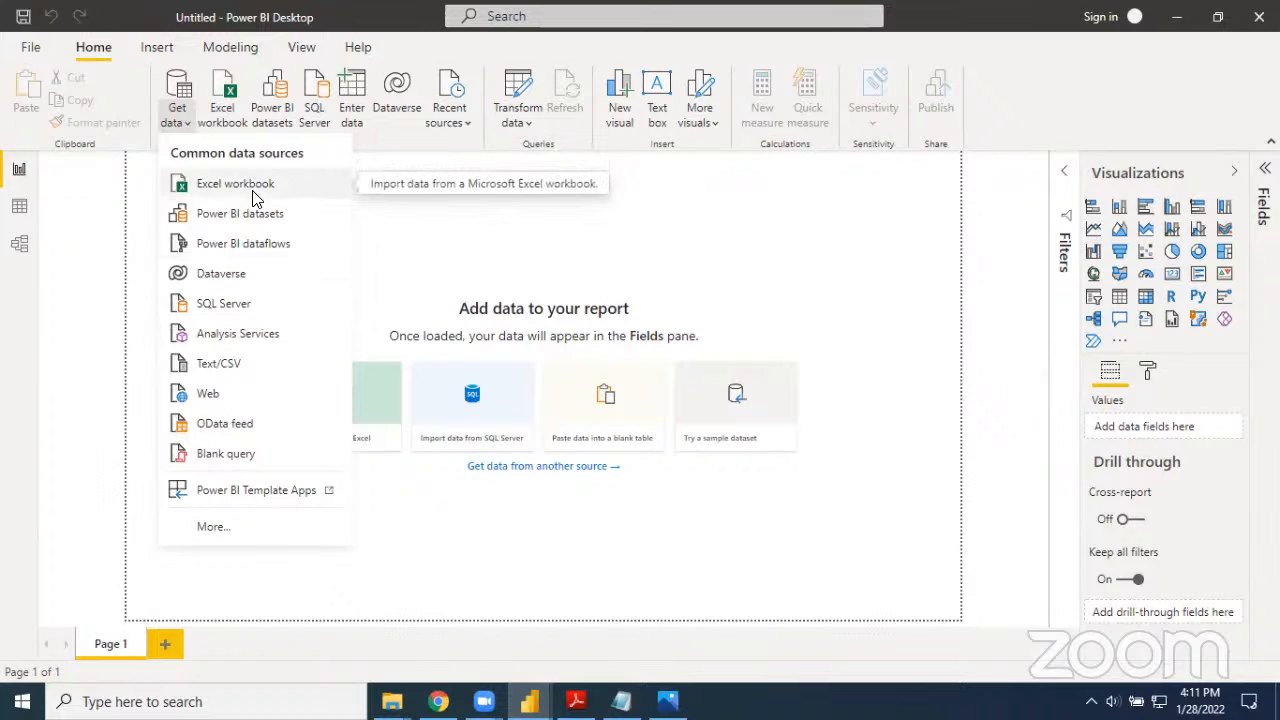
click(208, 186)
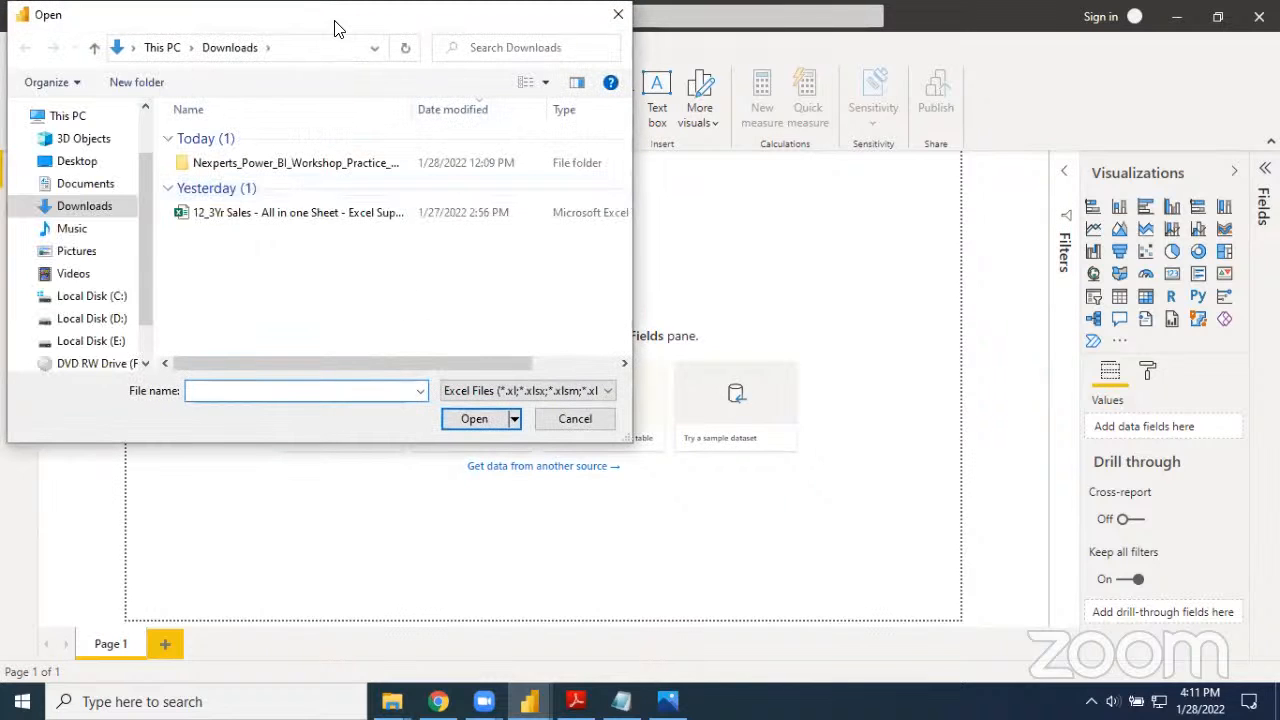
drag(355, 32, 475, 88)
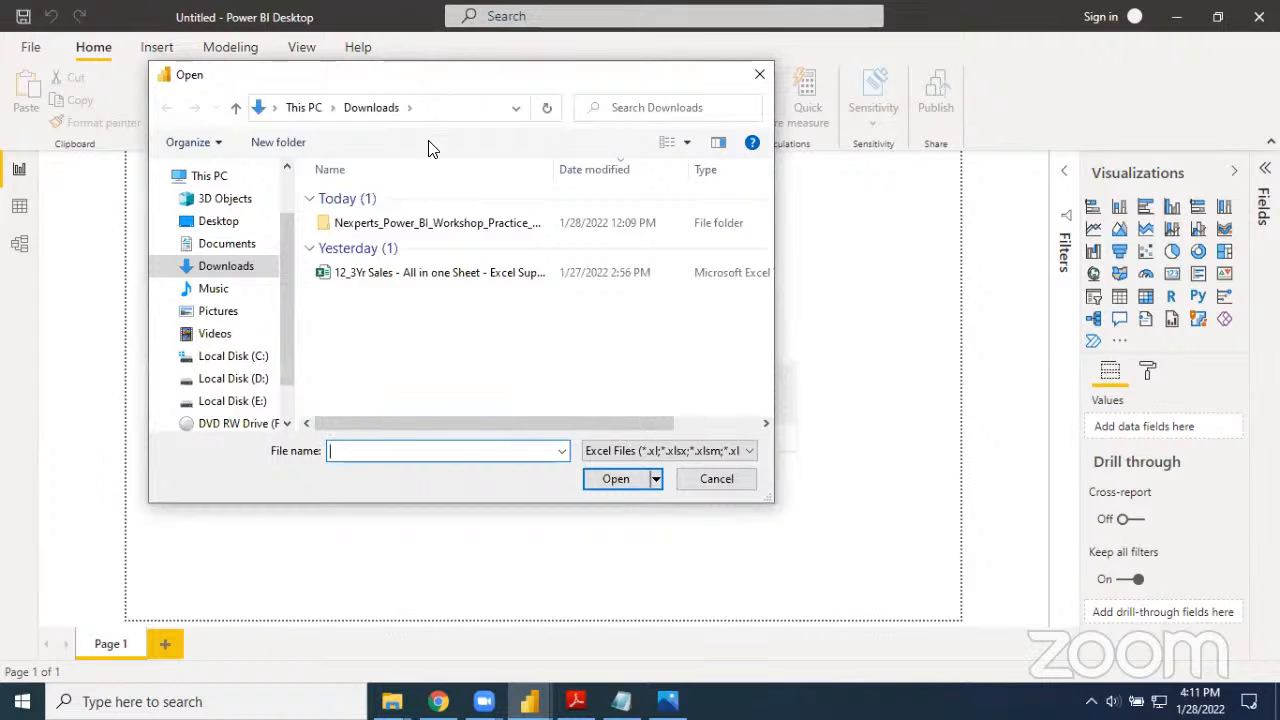
click(384, 277)
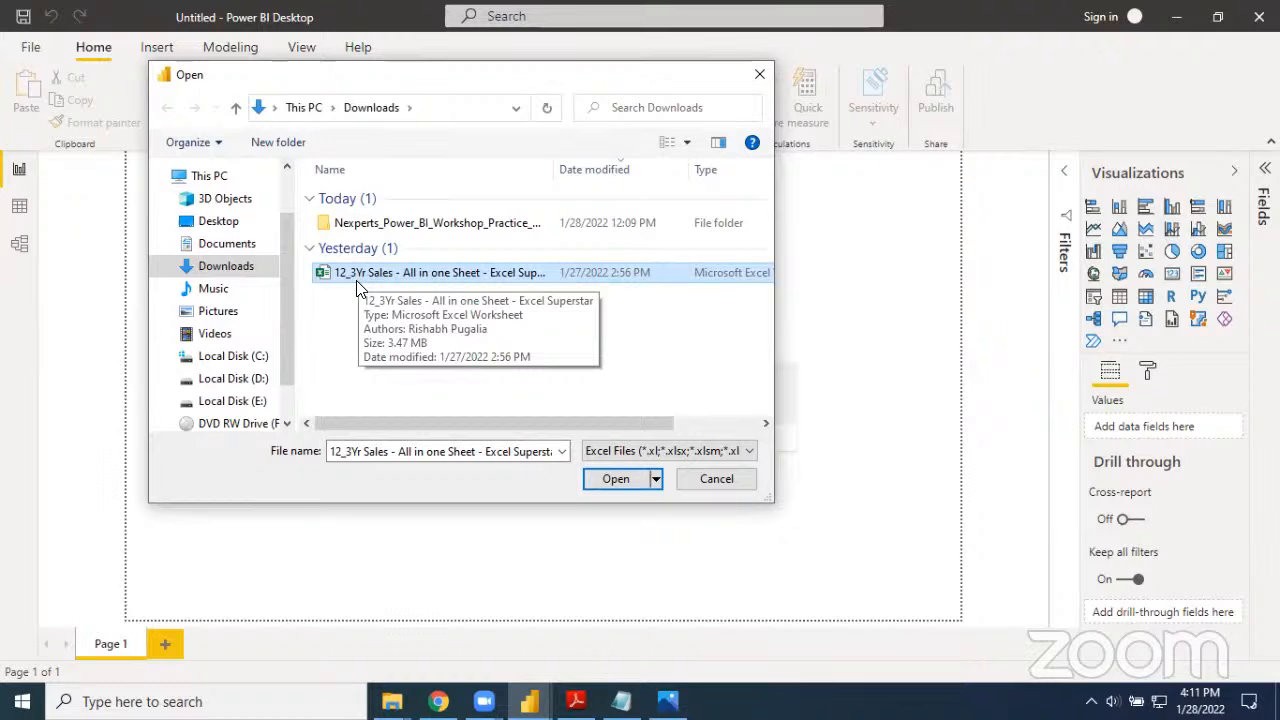
click(608, 484)
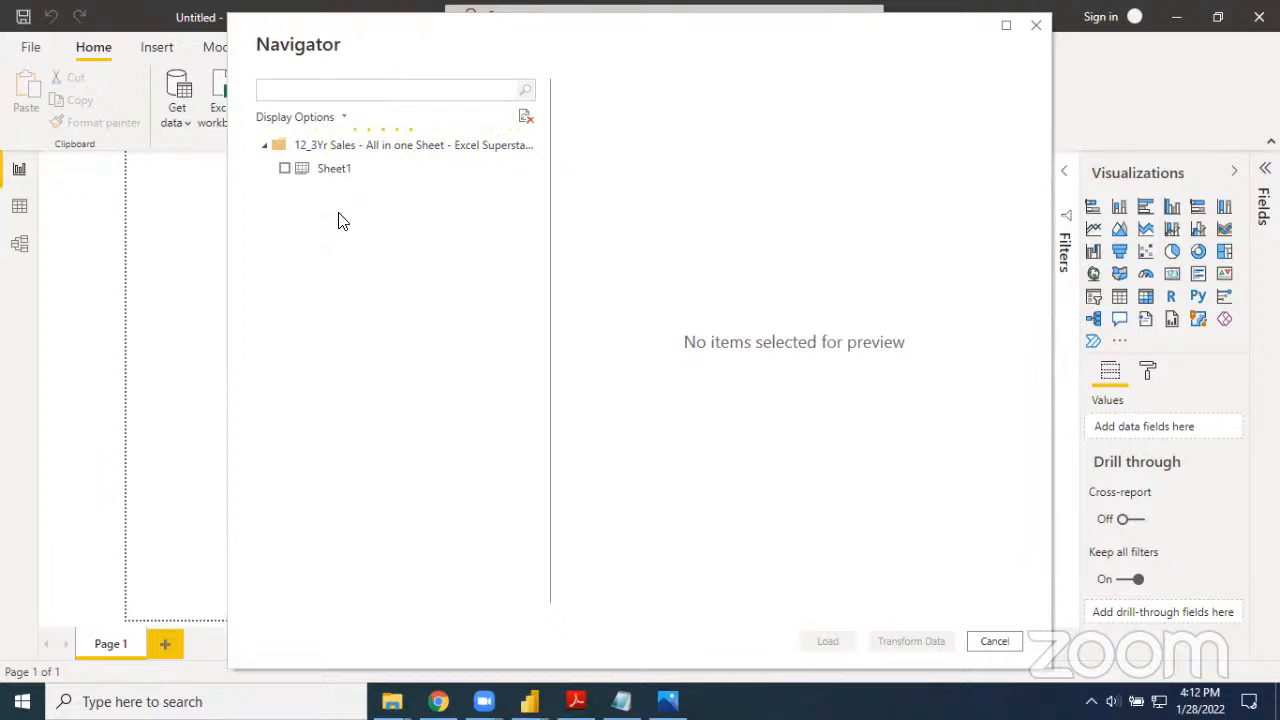
click(284, 178)
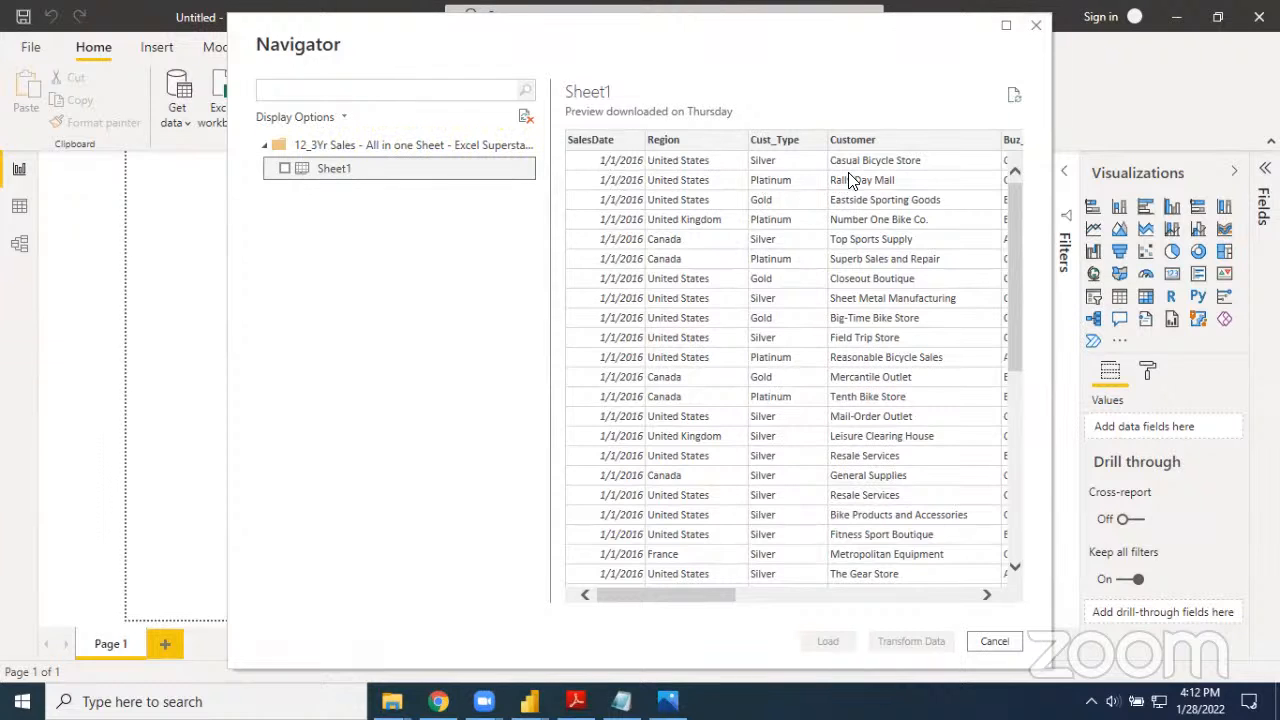
Select Sheet1 for import, circle the Load command, and load the sheet into the report
drag(726, 594, 810, 595)
drag(696, 591, 671, 586)
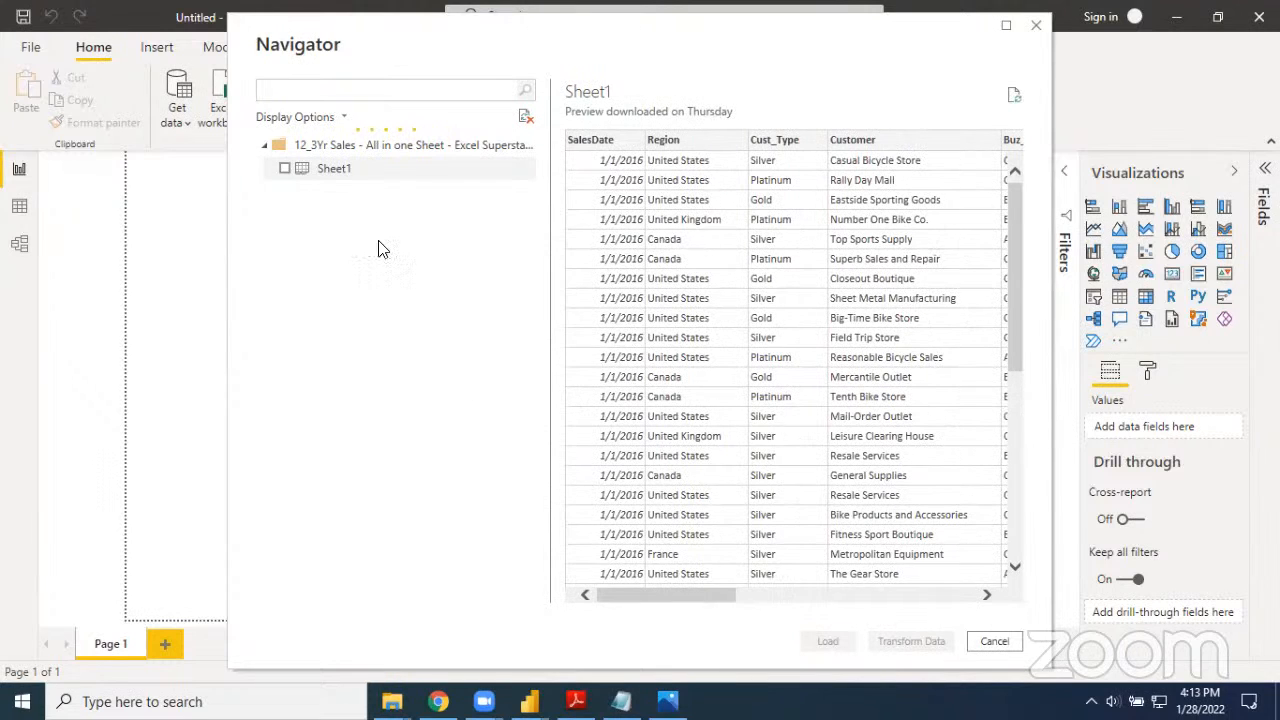
click(285, 169)
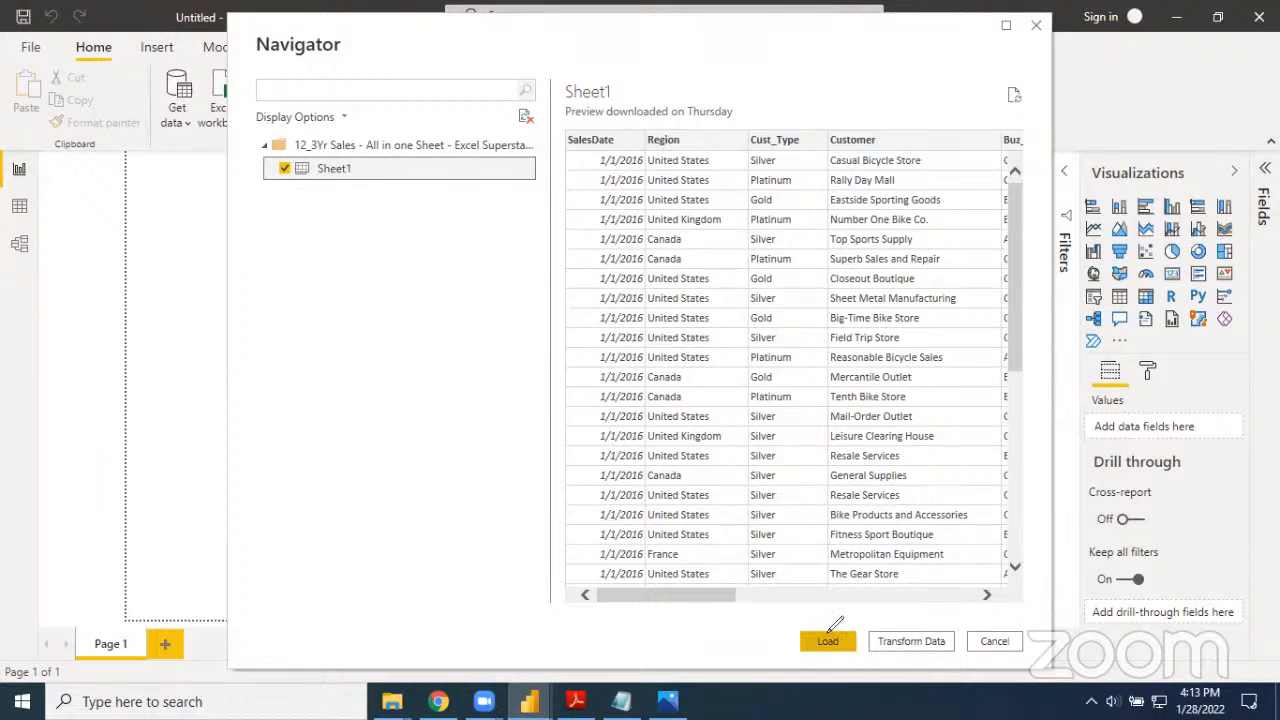
drag(863, 605, 818, 595)
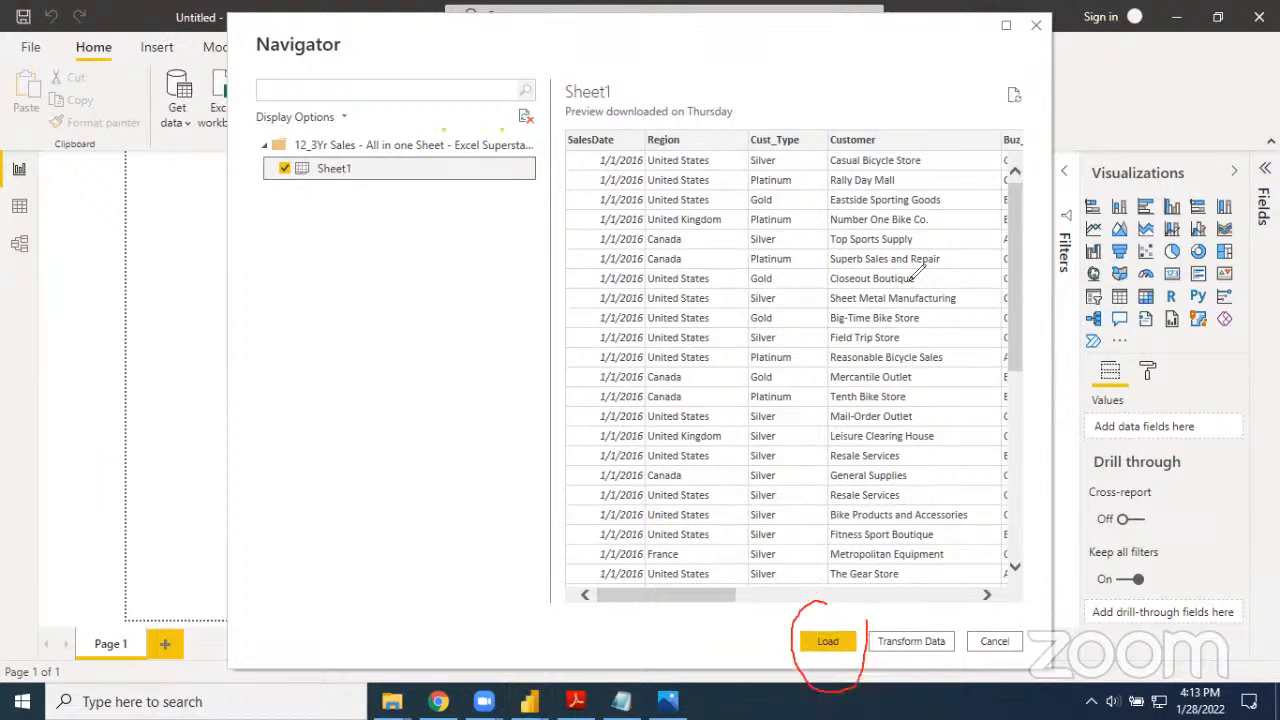
click(904, 165)
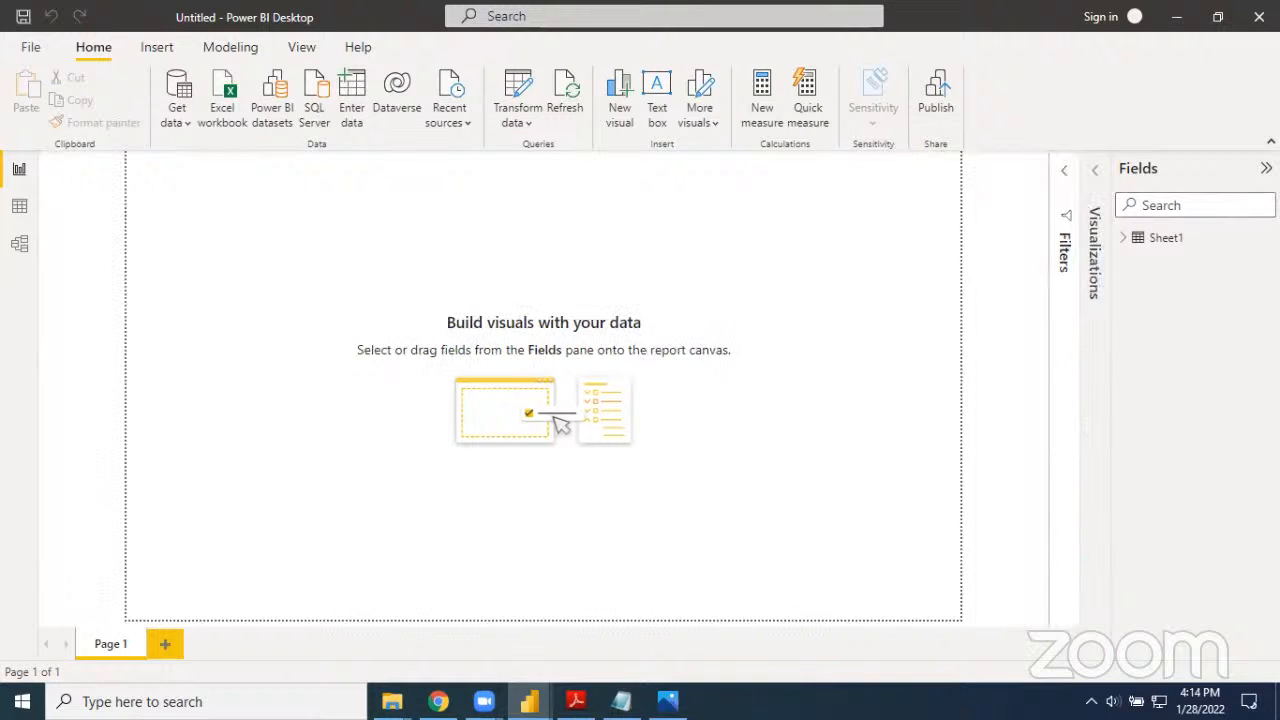
Collapse the Fields pane, circle the collapsed Filters, Visualizations and Fields panes, and clear the annotation
click(1266, 168)
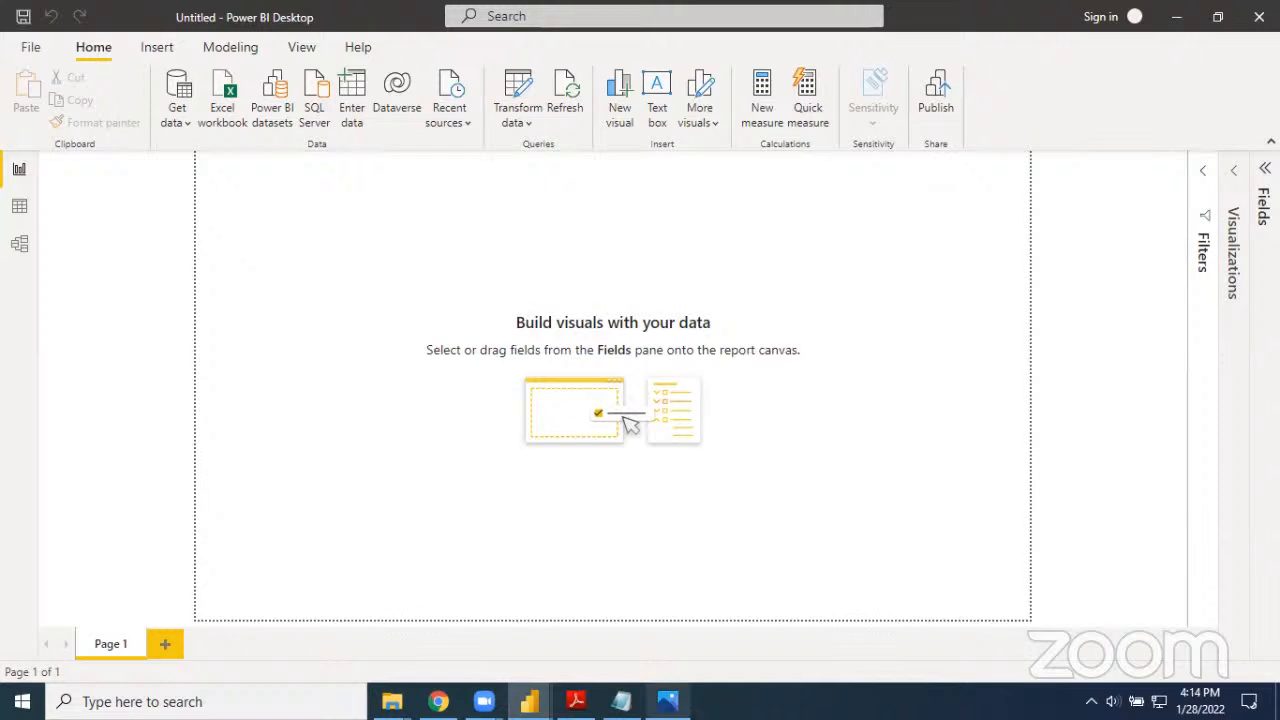
mouse_move(1250, 136)
mouse_down()
mouse_move(1154, 251)
mouse_move(1215, 322)
mouse_move(1277, 272)
mouse_move(1260, 133)
mouse_up()
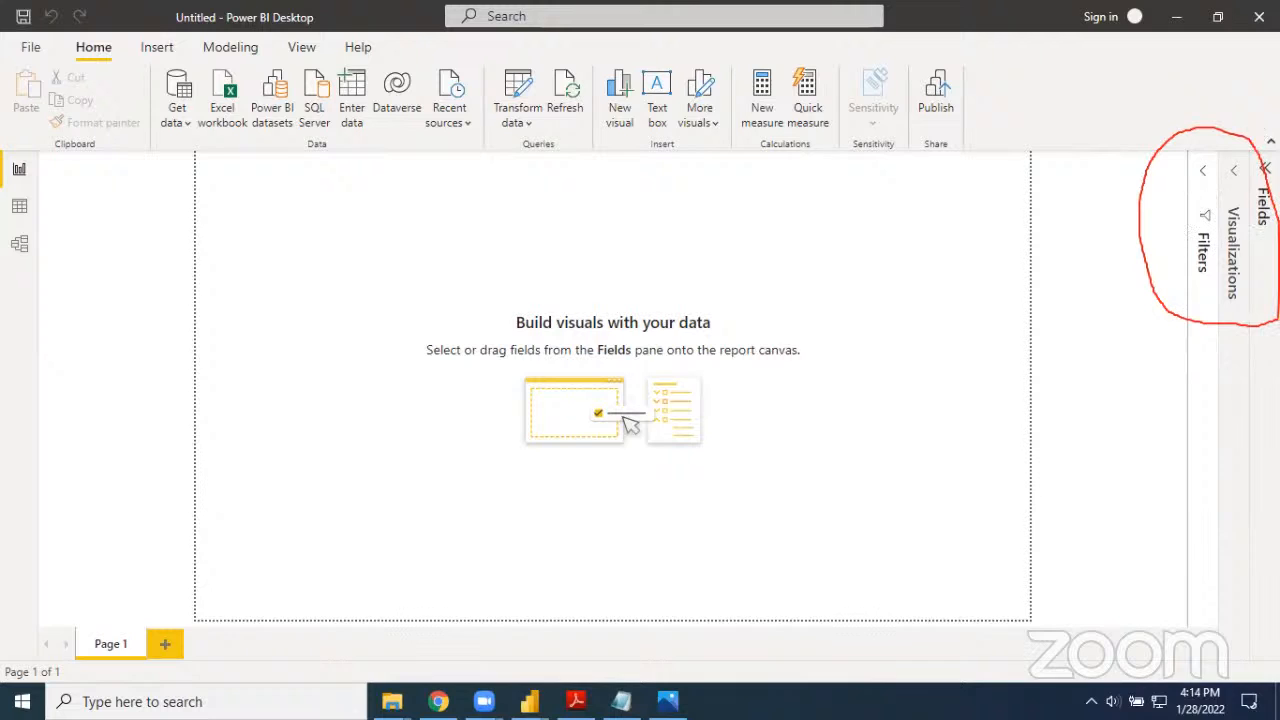
click(1006, 152)
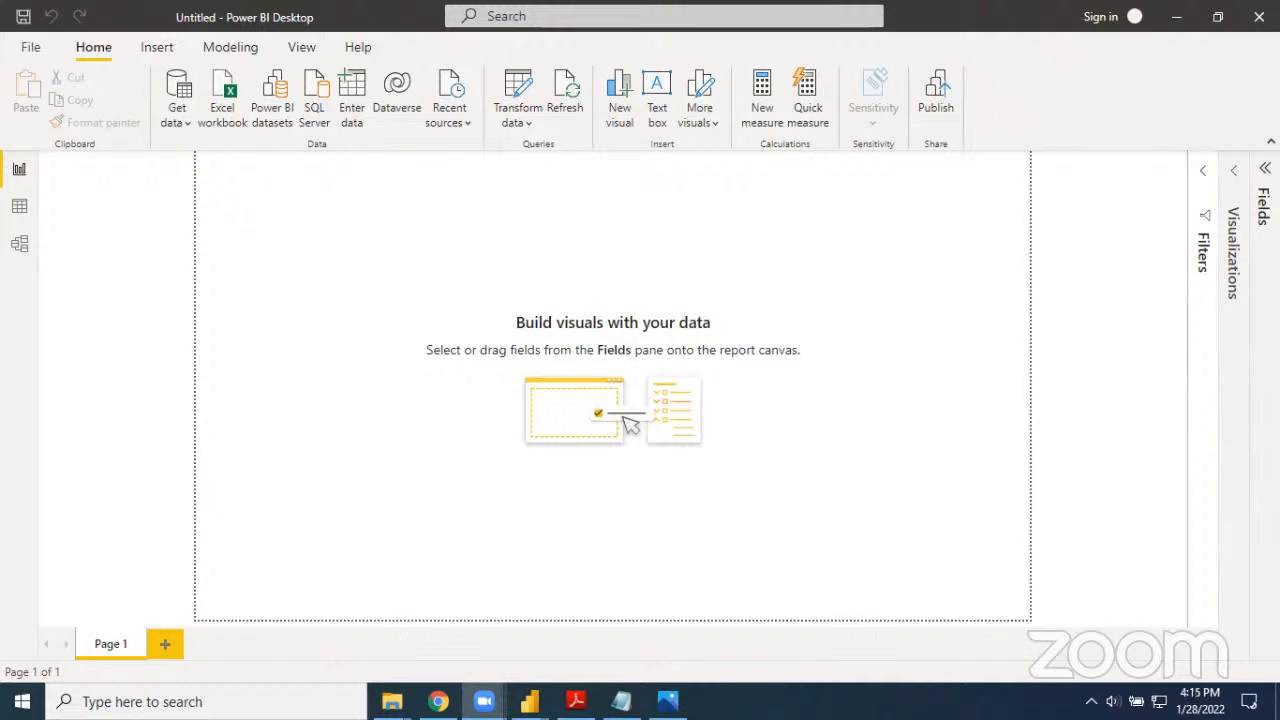
Reopen the Fields pane and expand Sheet1 to list its fields
click(1262, 400)
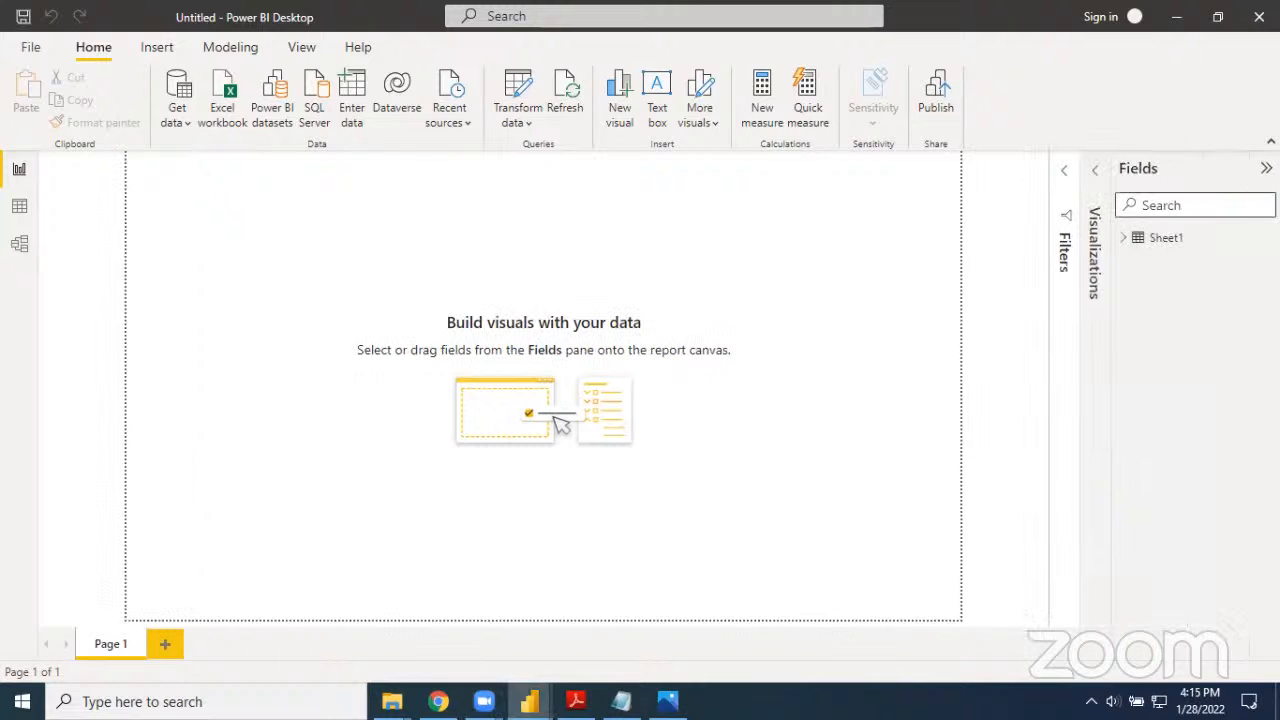
click(1125, 242)
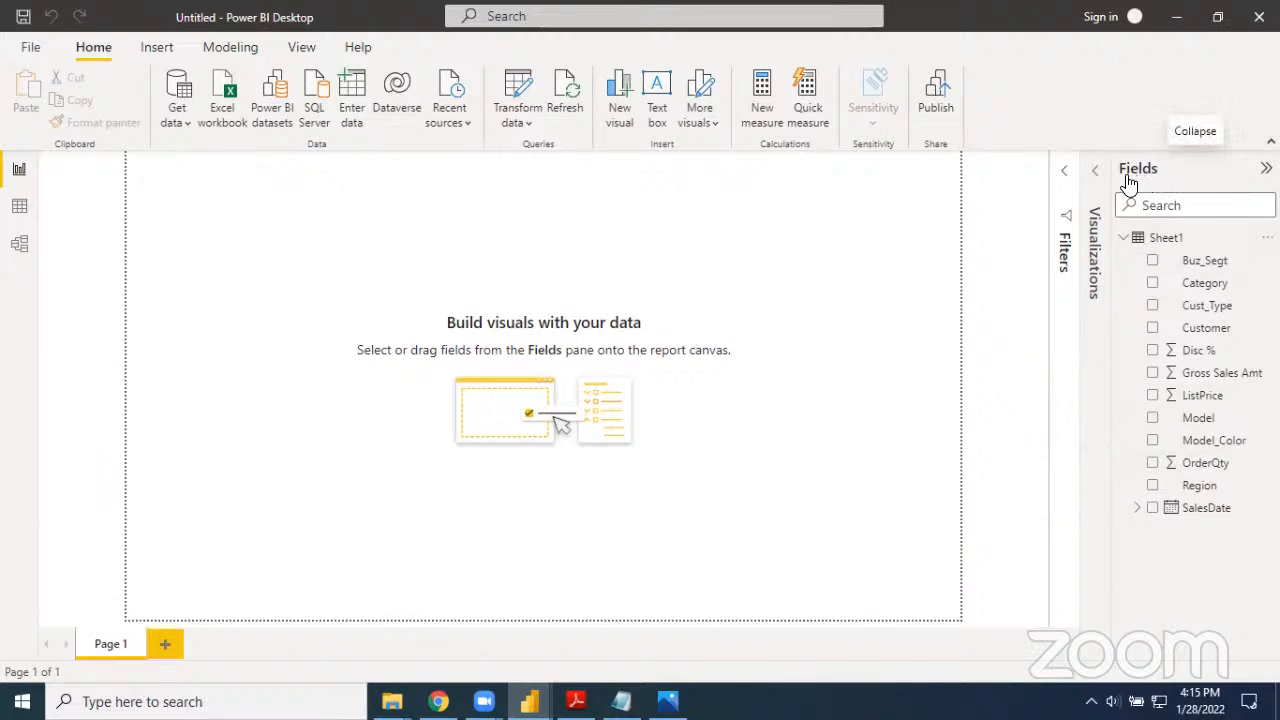
click(1125, 239)
click(1125, 239)
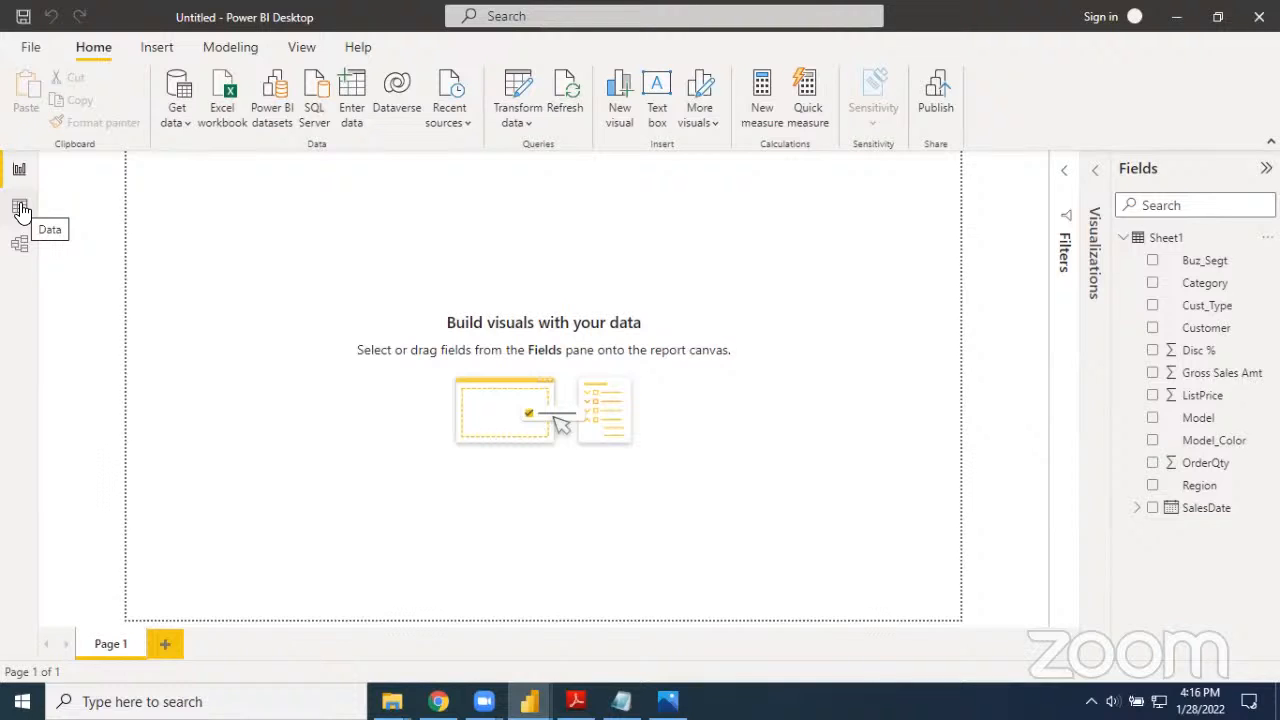
Show the imported Sheet1 table in Data view and look through its rows
click(21, 208)
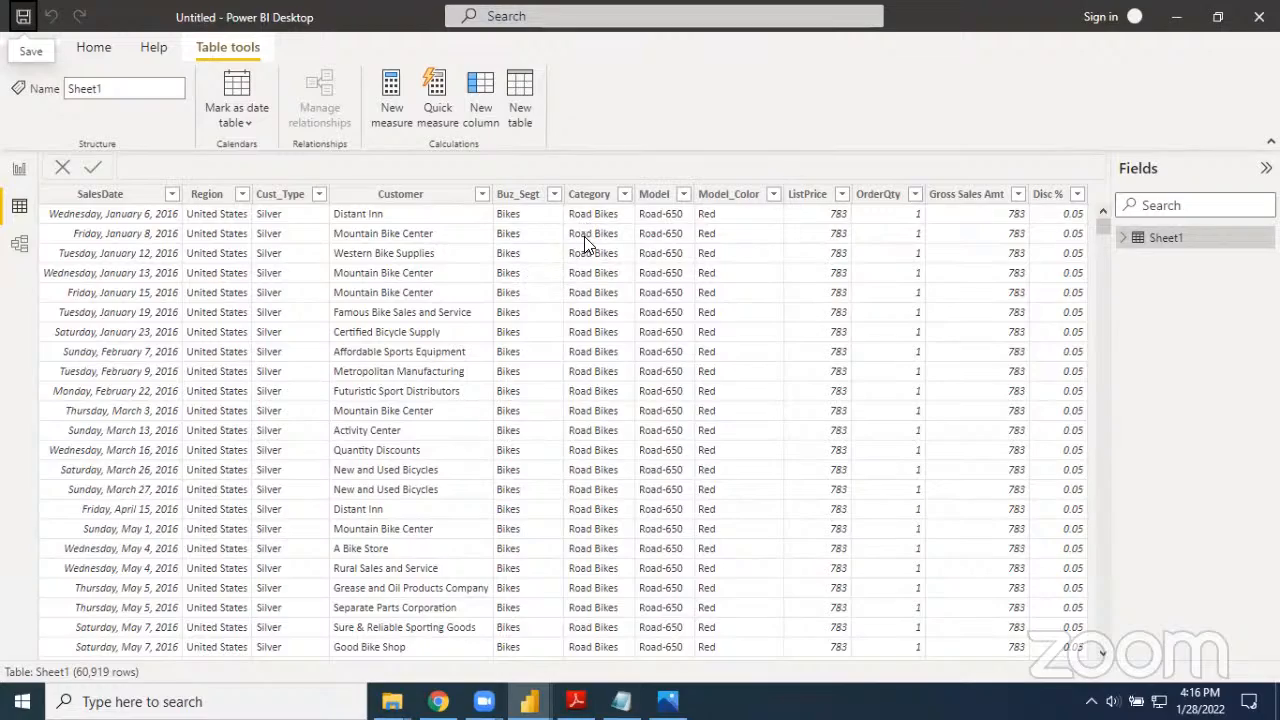
scroll(512, 427, down, 10)
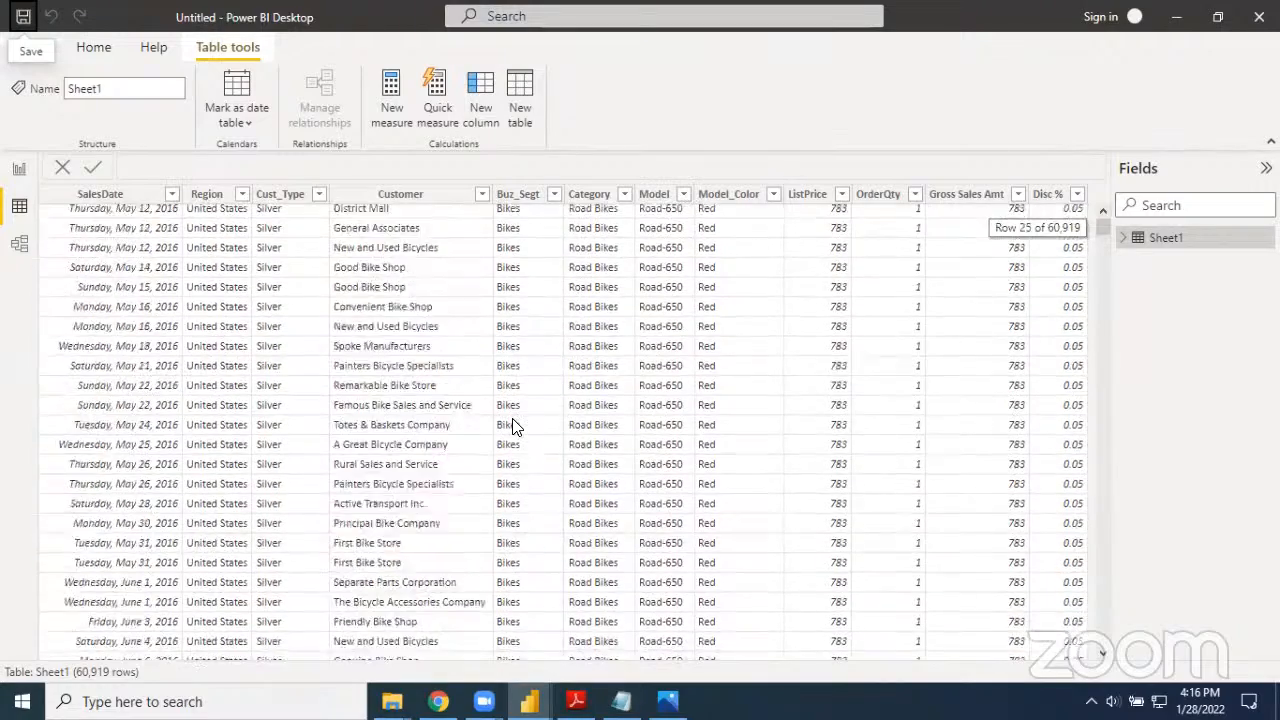
scroll(512, 427, down, 13)
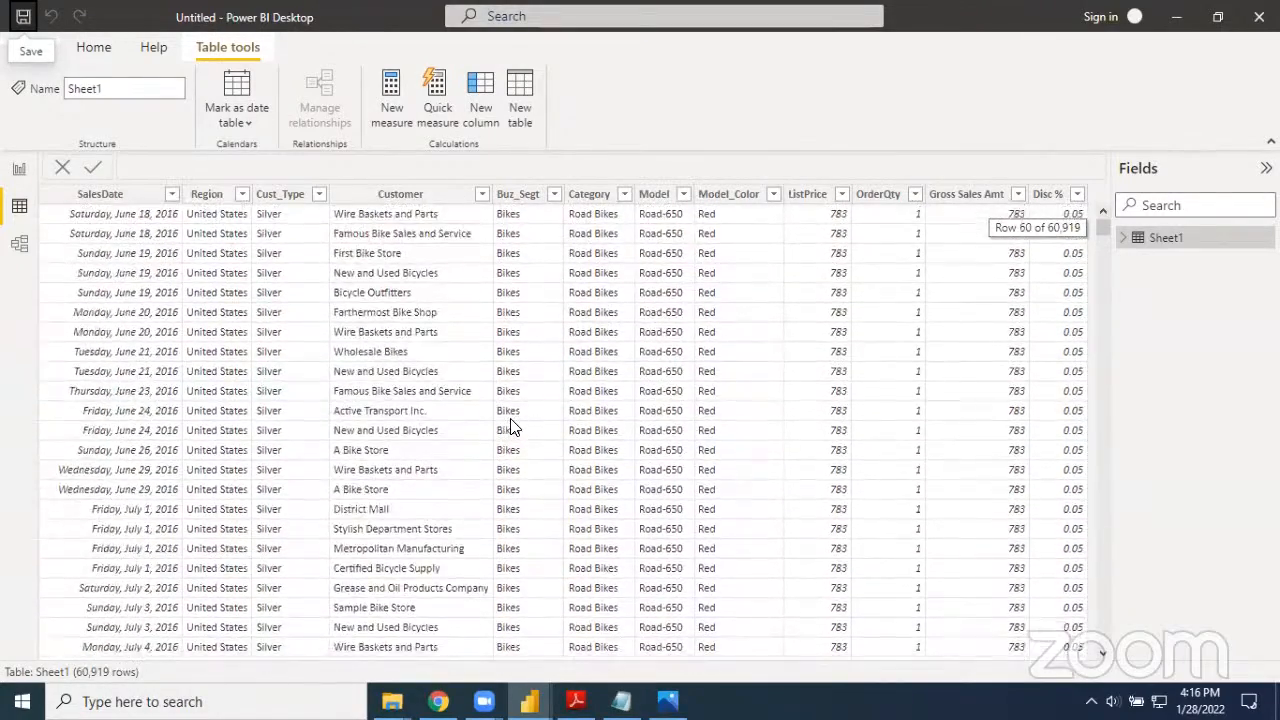
scroll(520, 432, down, 1)
scroll(528, 451, up, 10)
scroll(531, 451, up, 12)
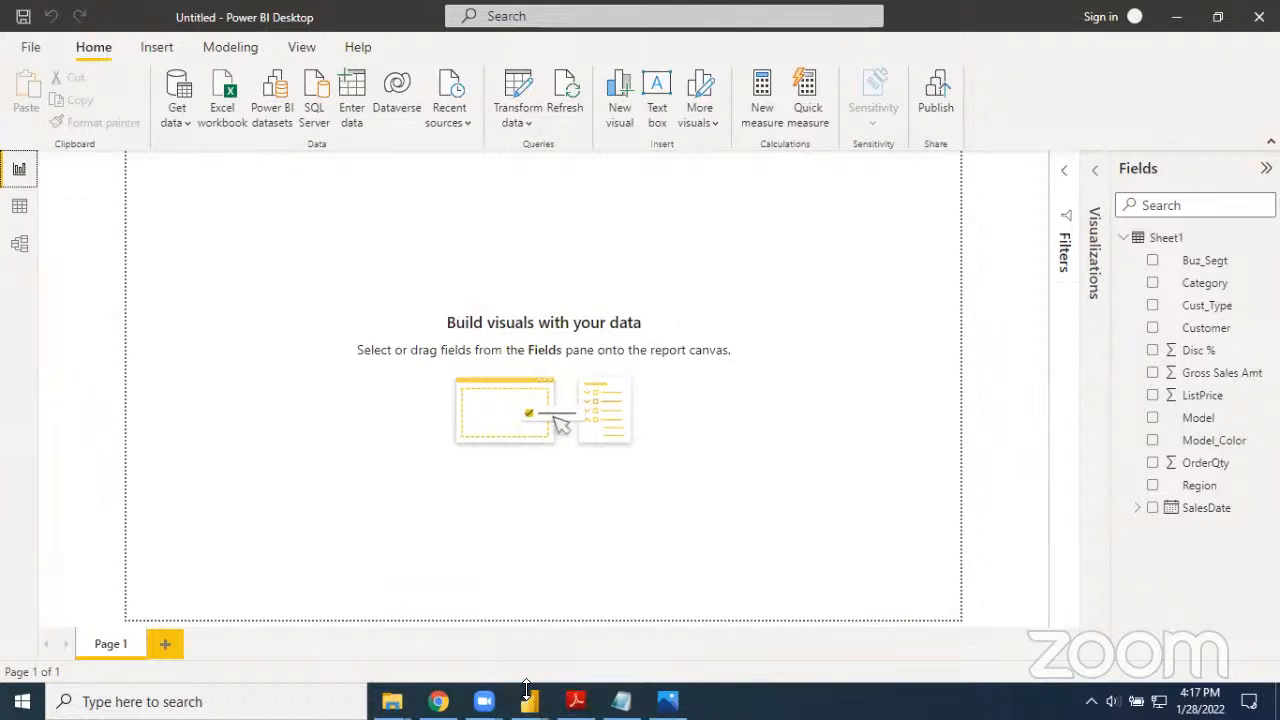
Switch between the finished three-year sales report and the blank report to examine the example's title
click(474, 630)
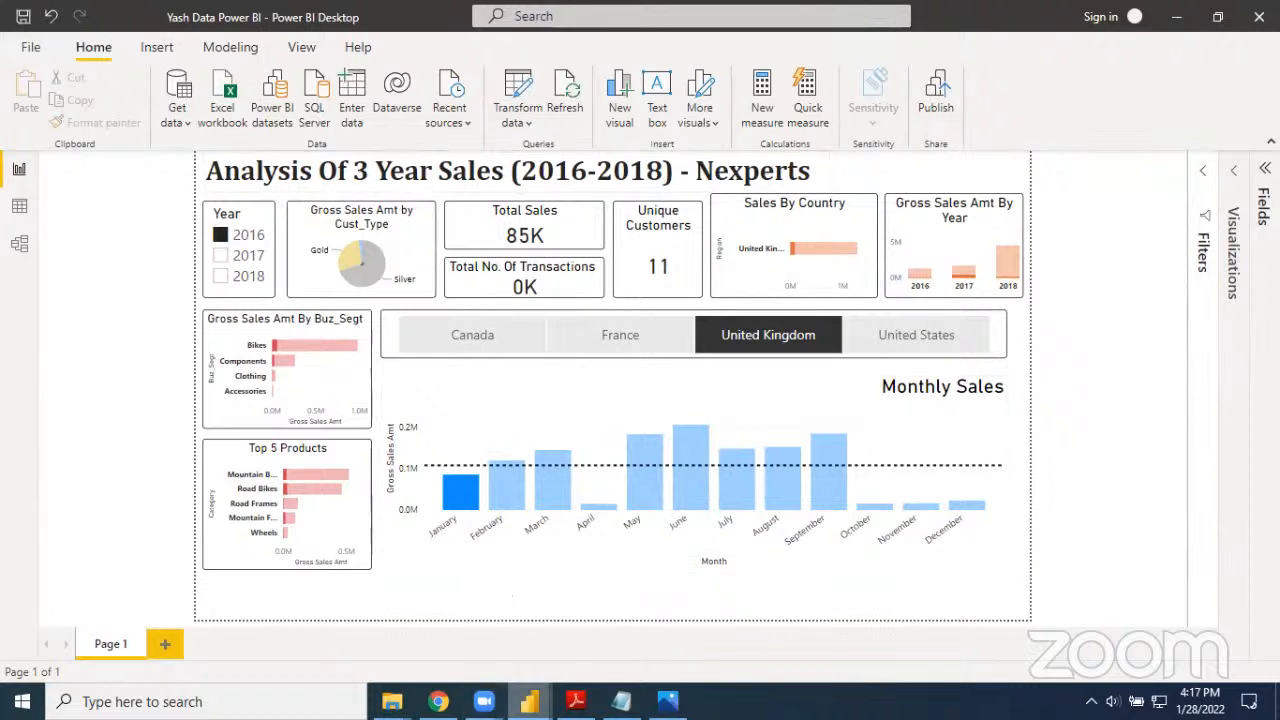
mouse_move(530, 701)
click(546, 649)
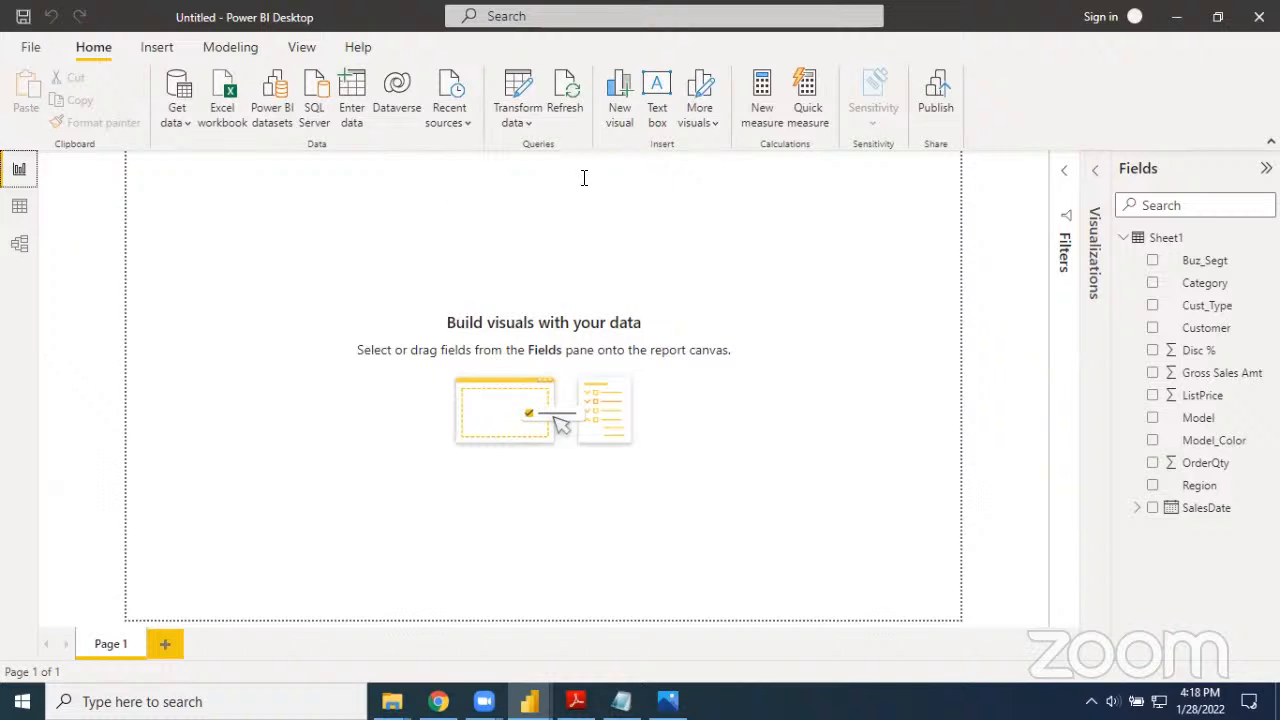
key(alt+Tab)
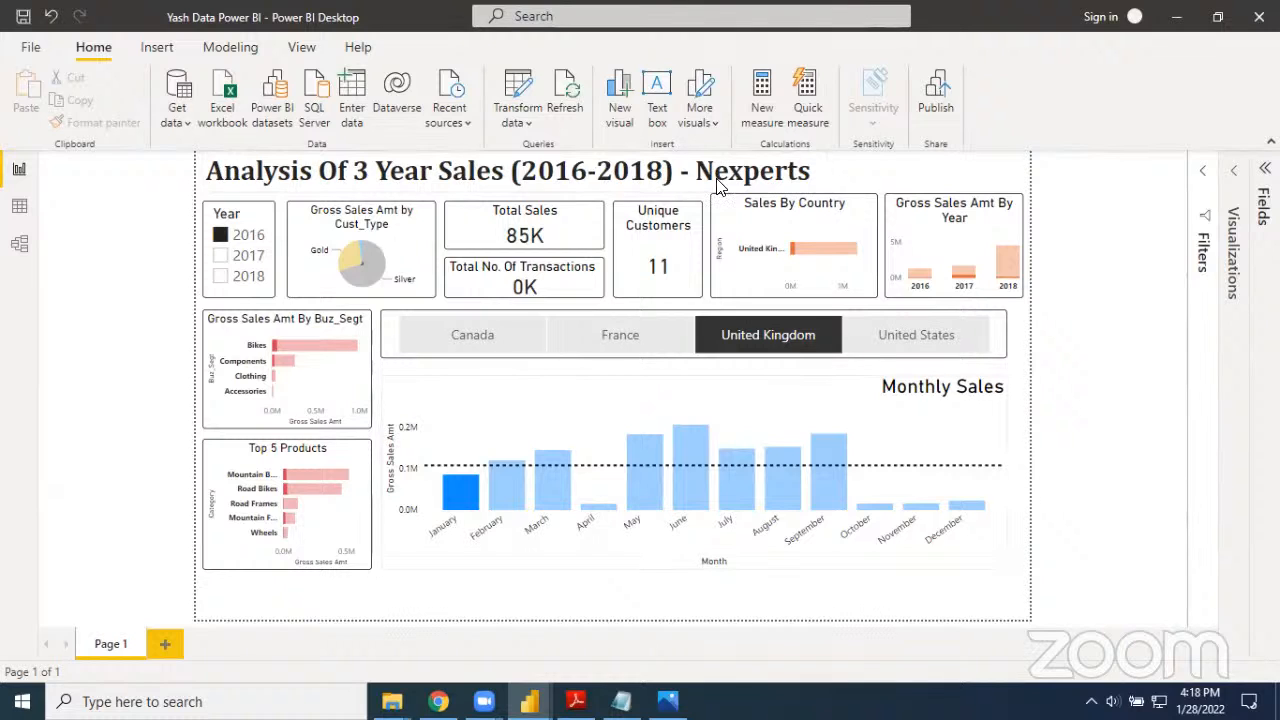
mouse_move(575, 701)
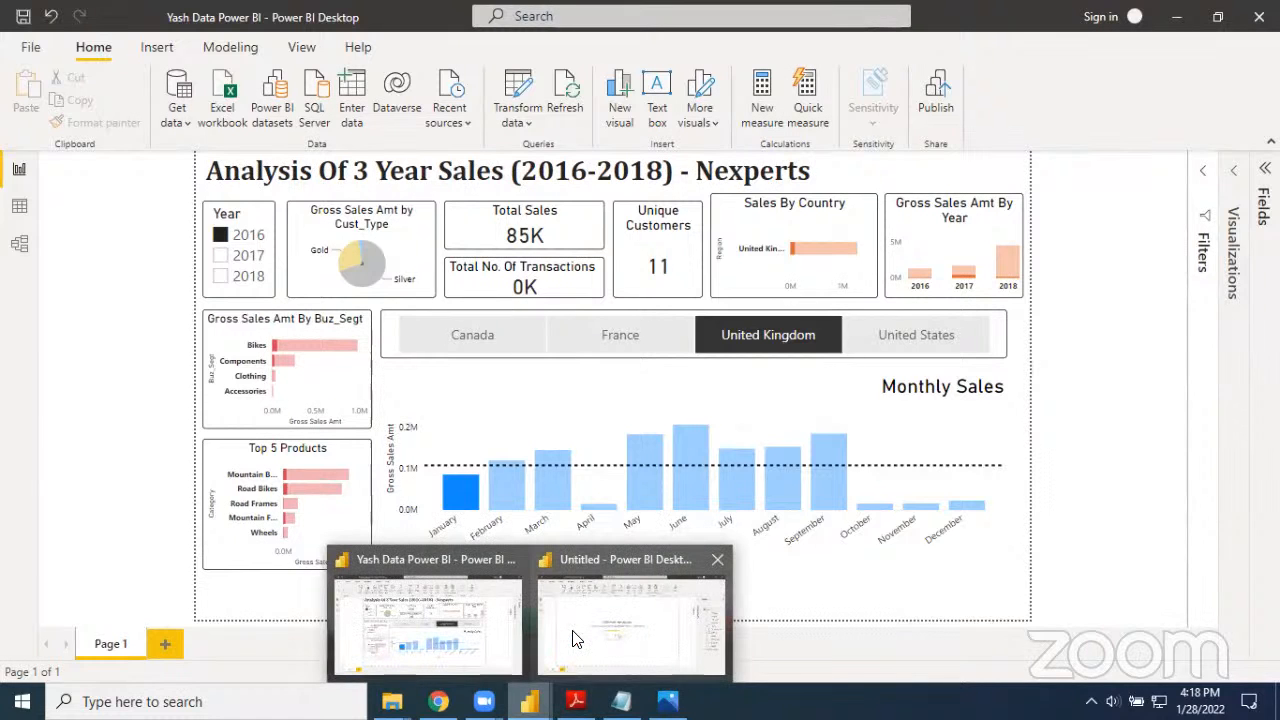
Add a text box to the blank report with the title "Analysis Of 3 Year Sales (2016-2018) - Nexperts"
click(656, 103)
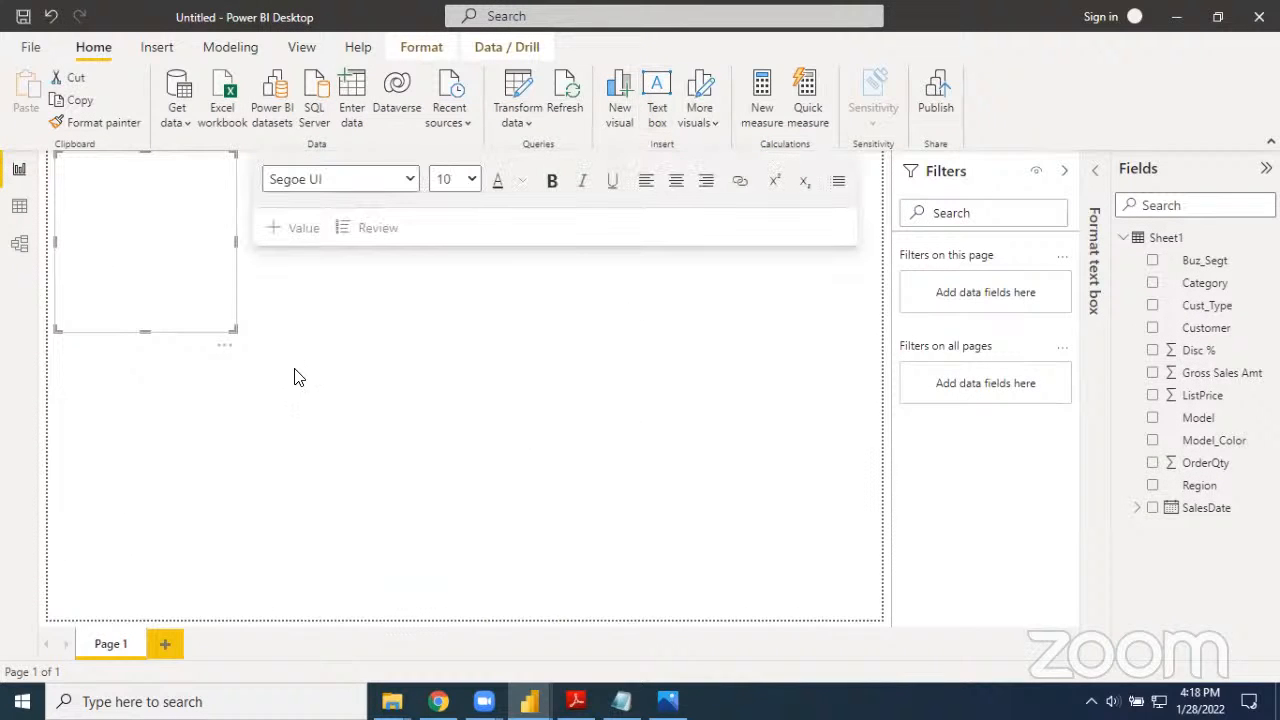
click(98, 228)
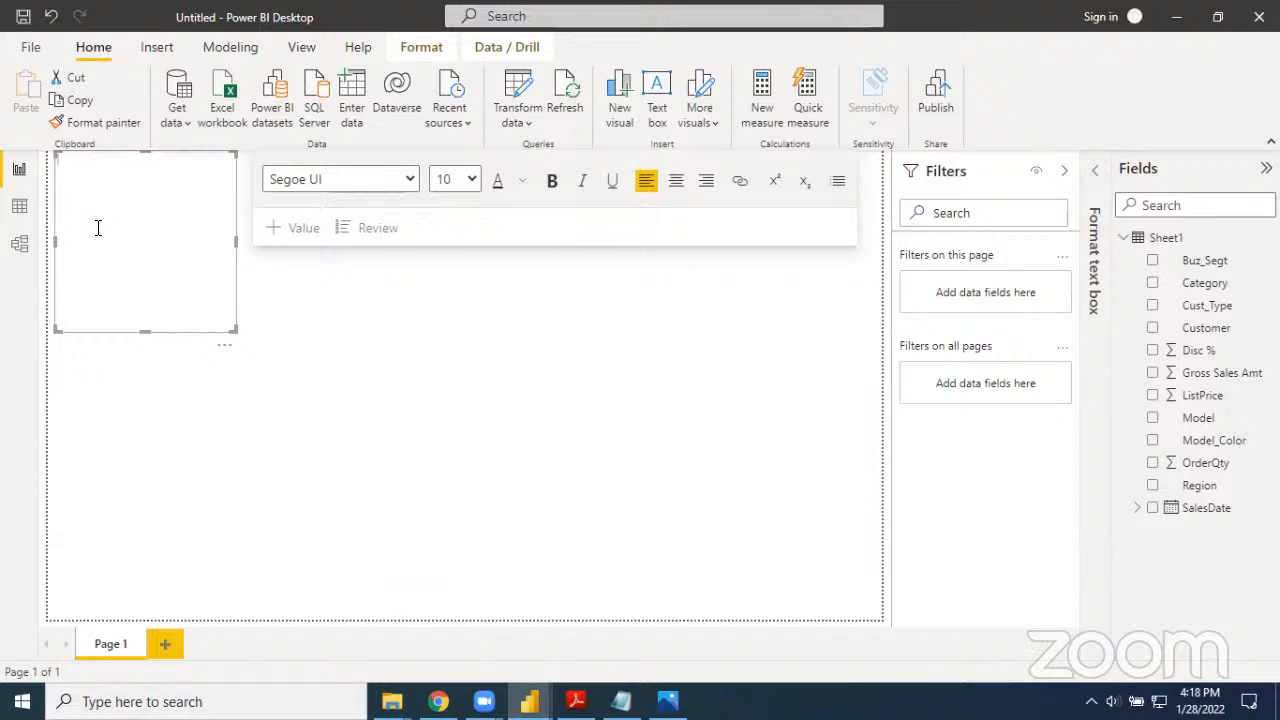
text(Analysis Of 3 Year Sales (2016-2018)
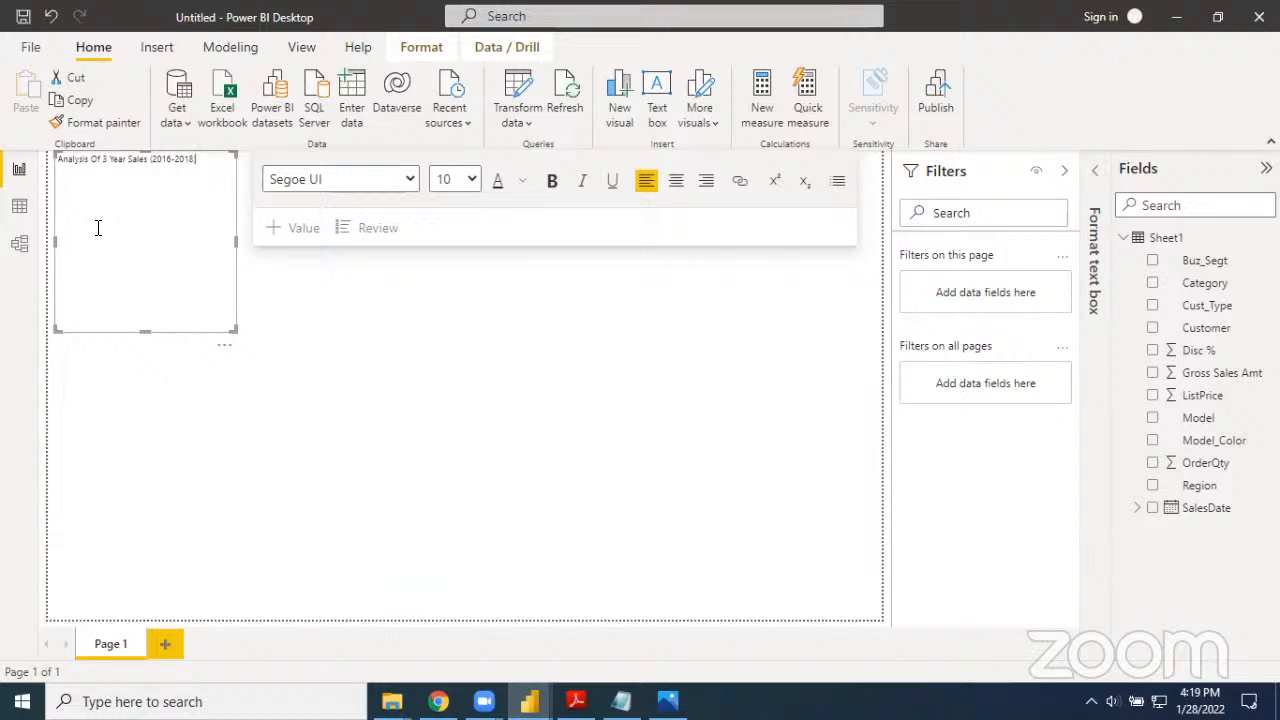
text() - Nexperts)
Try to format the title in Cambria at size 32, and delete its last three letters
click(372, 189)
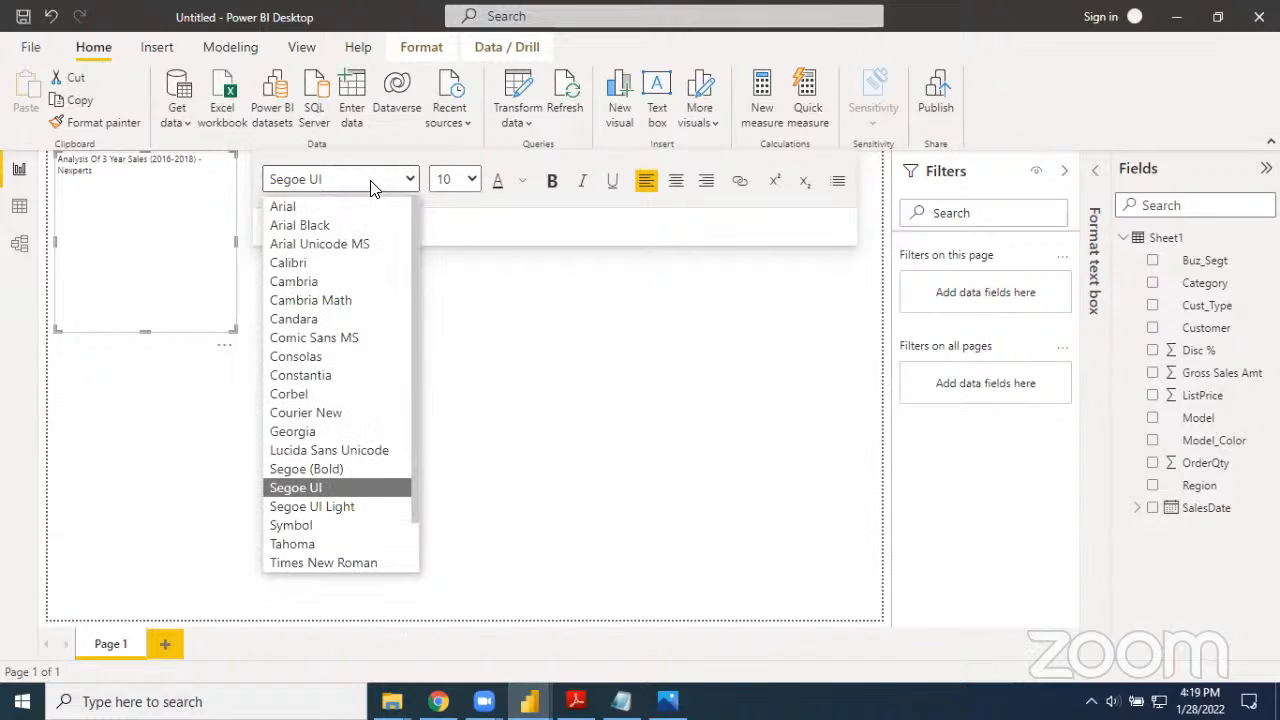
click(329, 282)
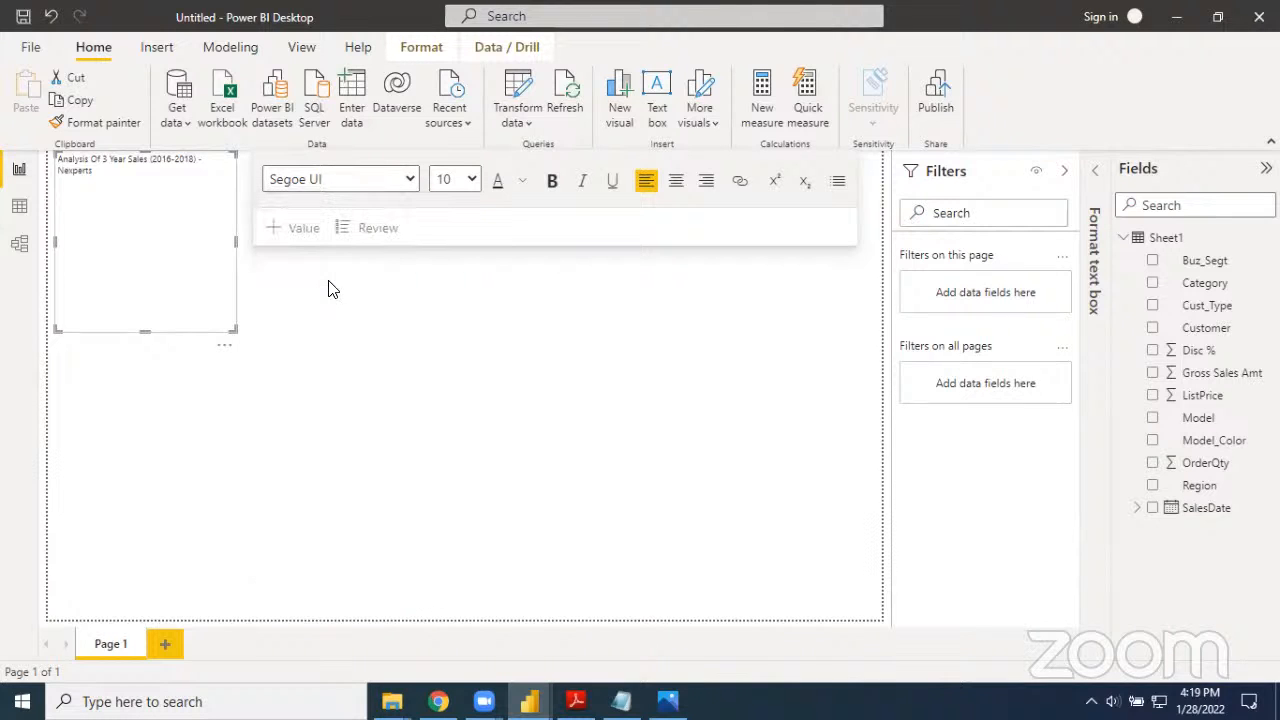
click(471, 179)
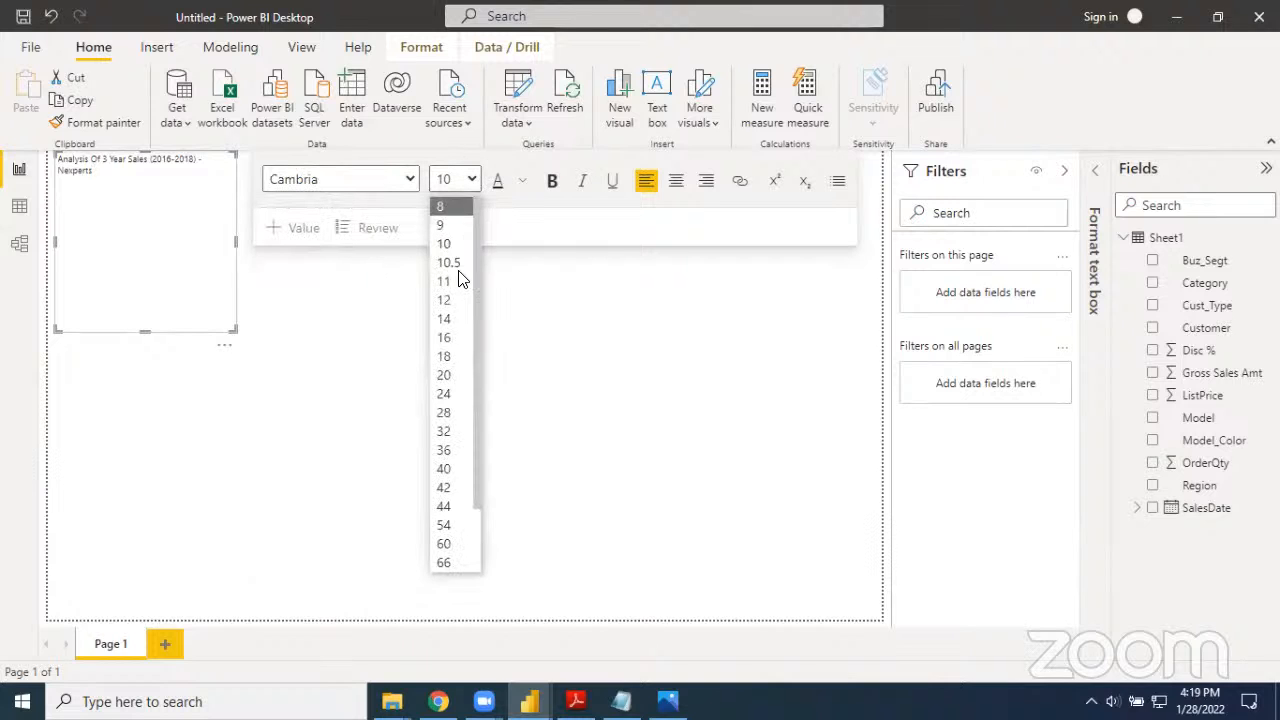
click(443, 431)
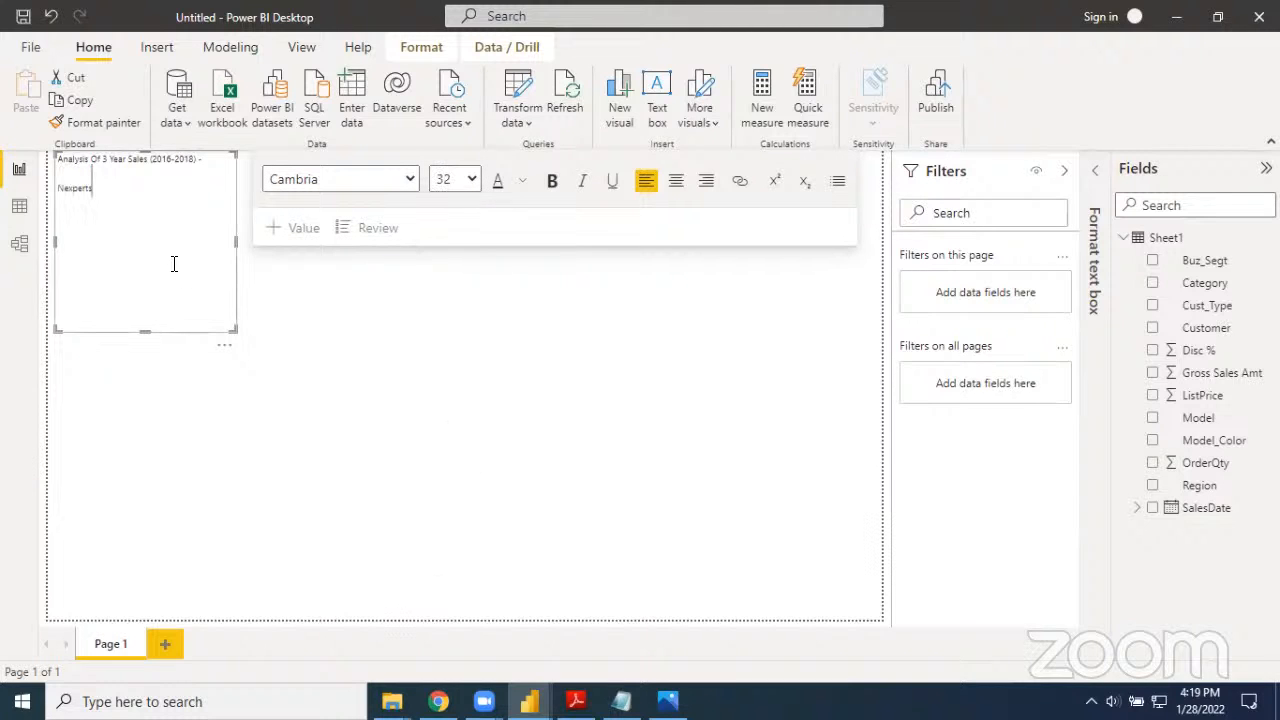
key(BackSpace)
key(BackSpace)
key(BackSpace)
Format the entire title text in Cambria, size 32, bold
click(128, 200)
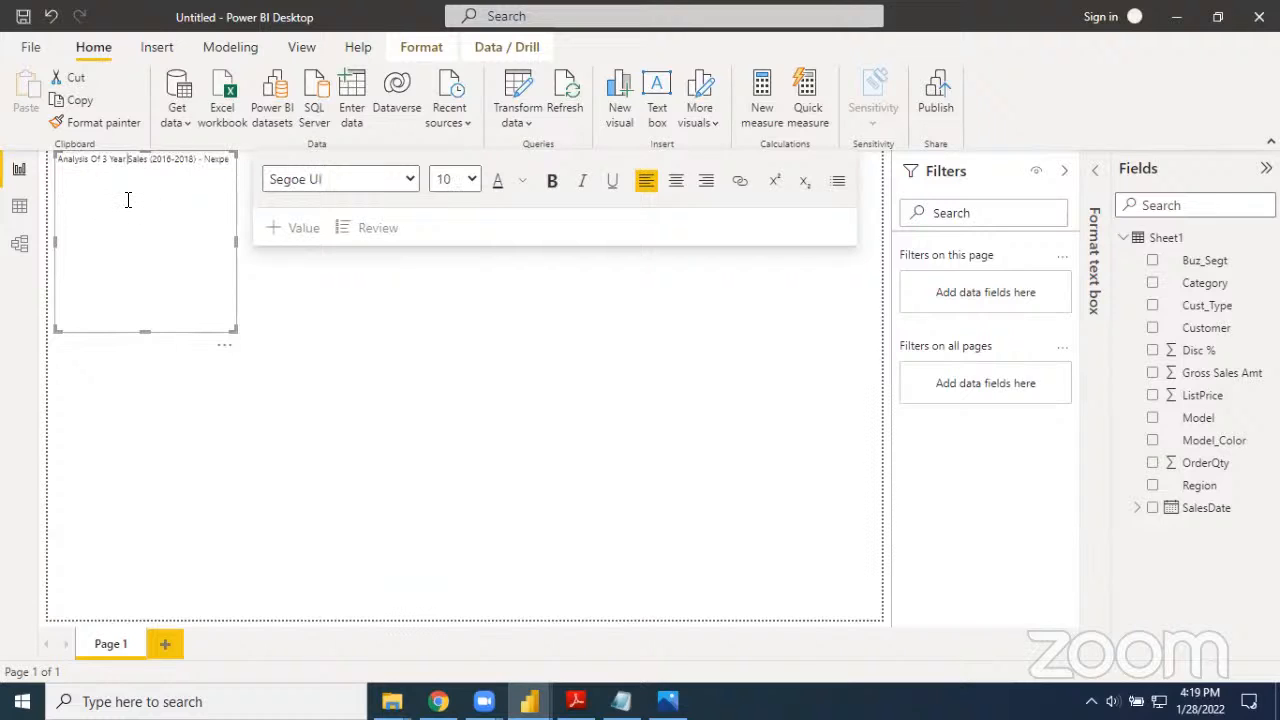
key(ctrl+a)
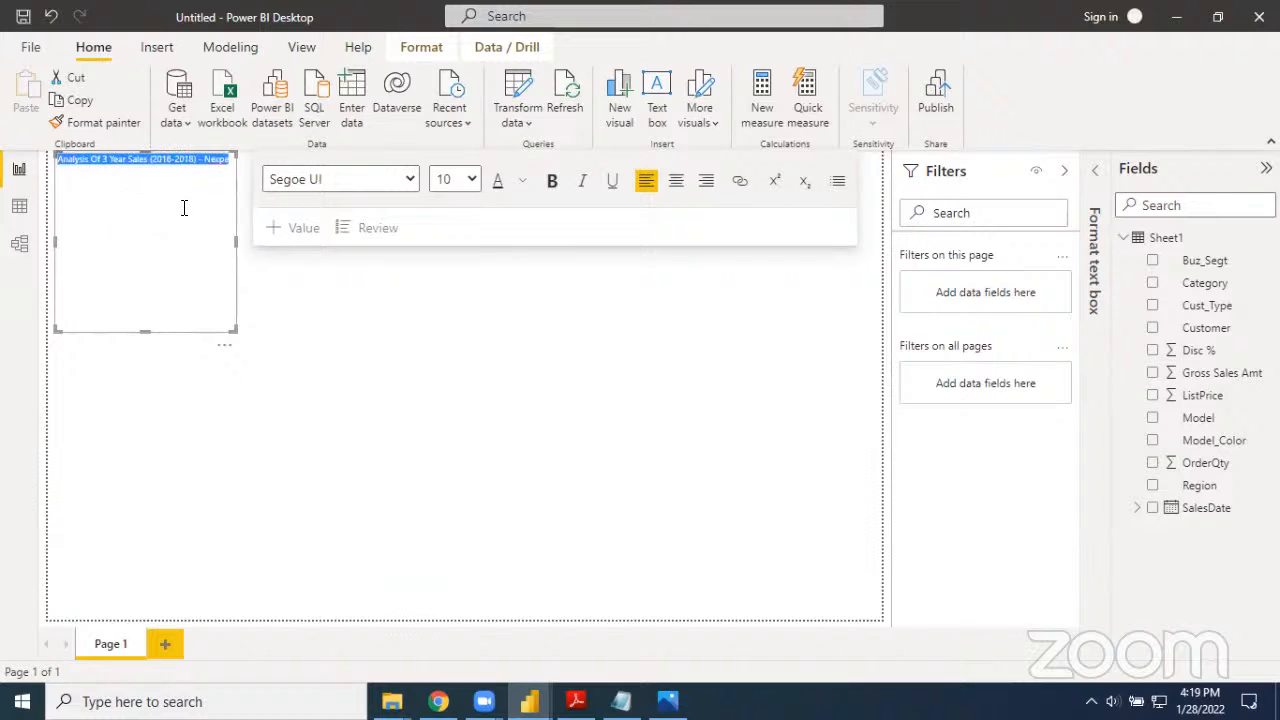
click(233, 179)
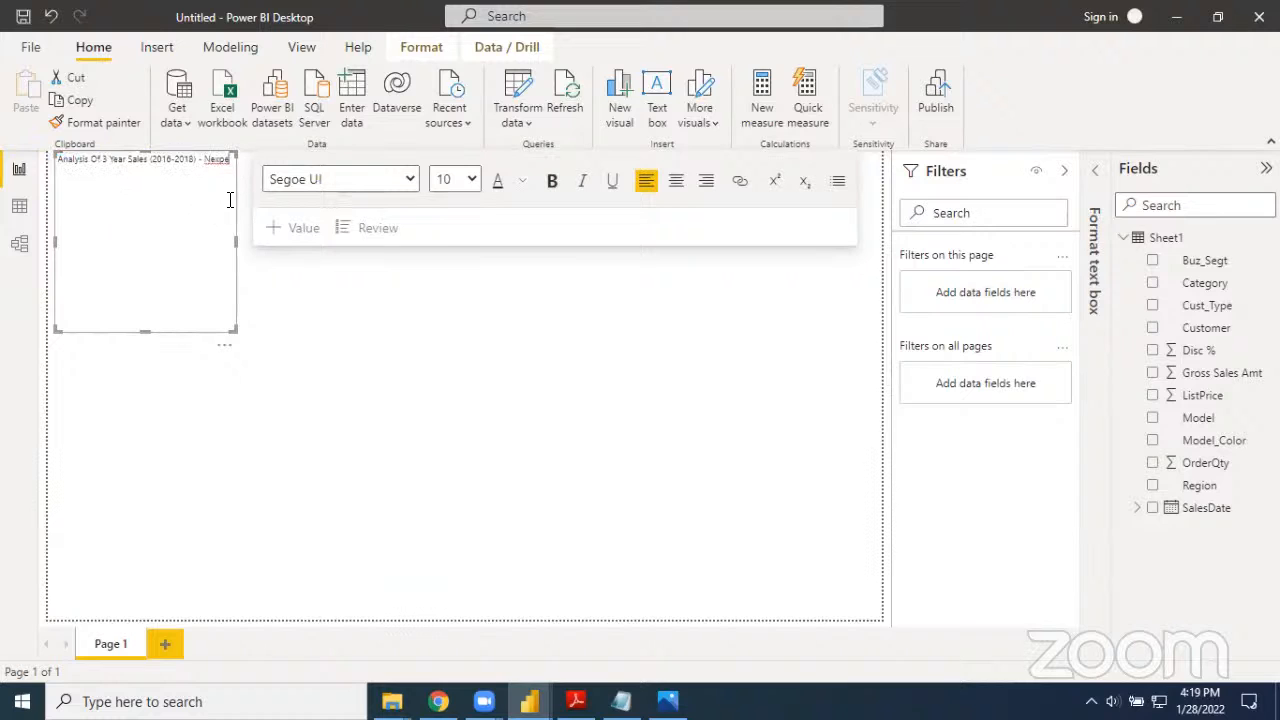
key(ctrl+a)
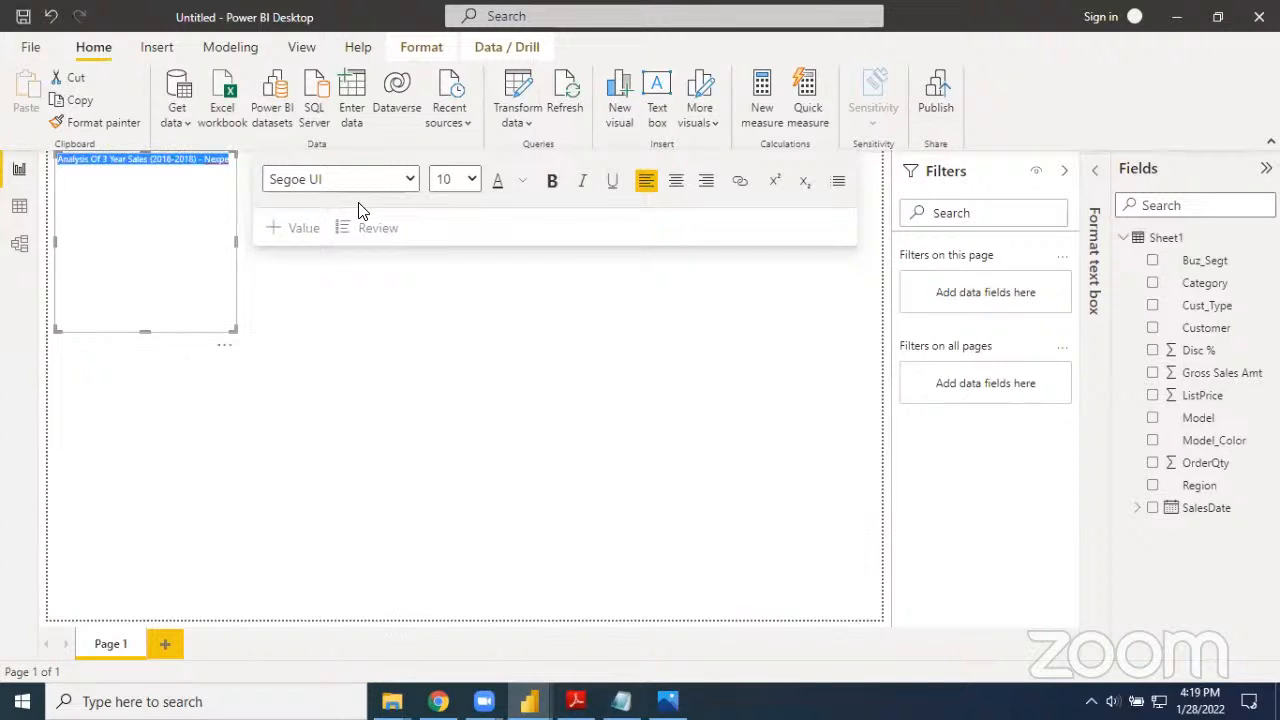
click(409, 179)
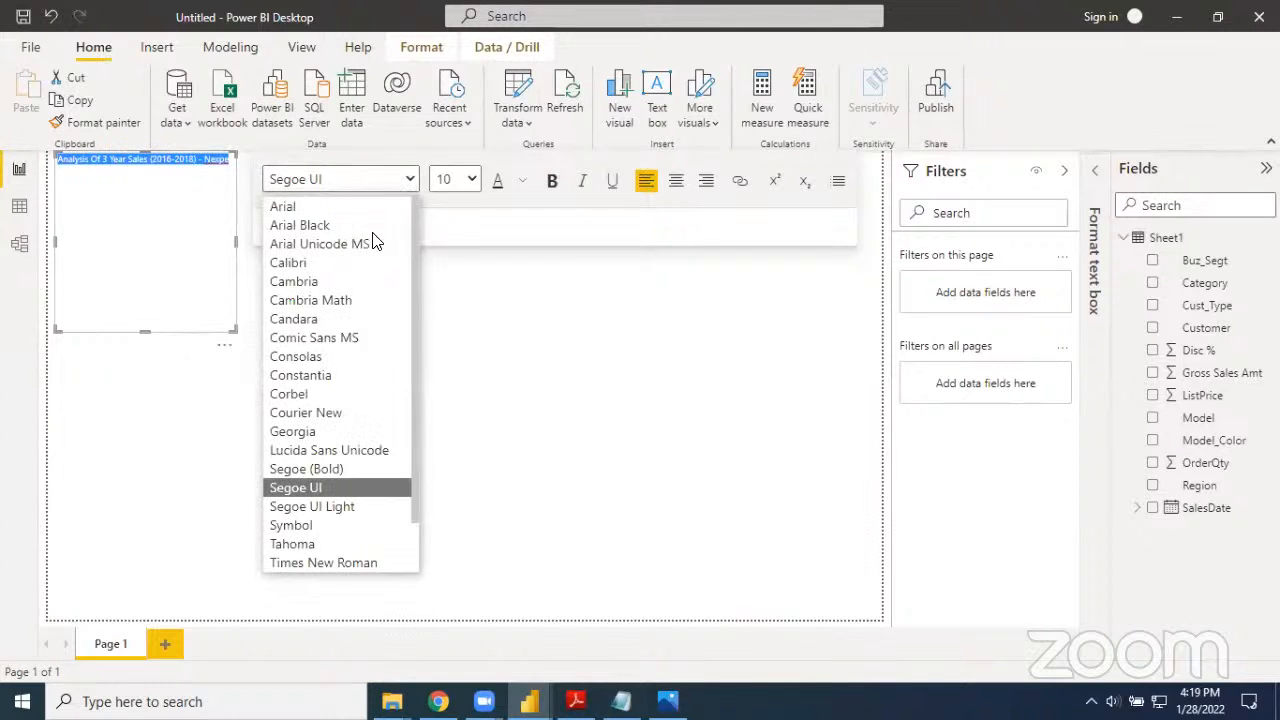
click(352, 282)
click(471, 180)
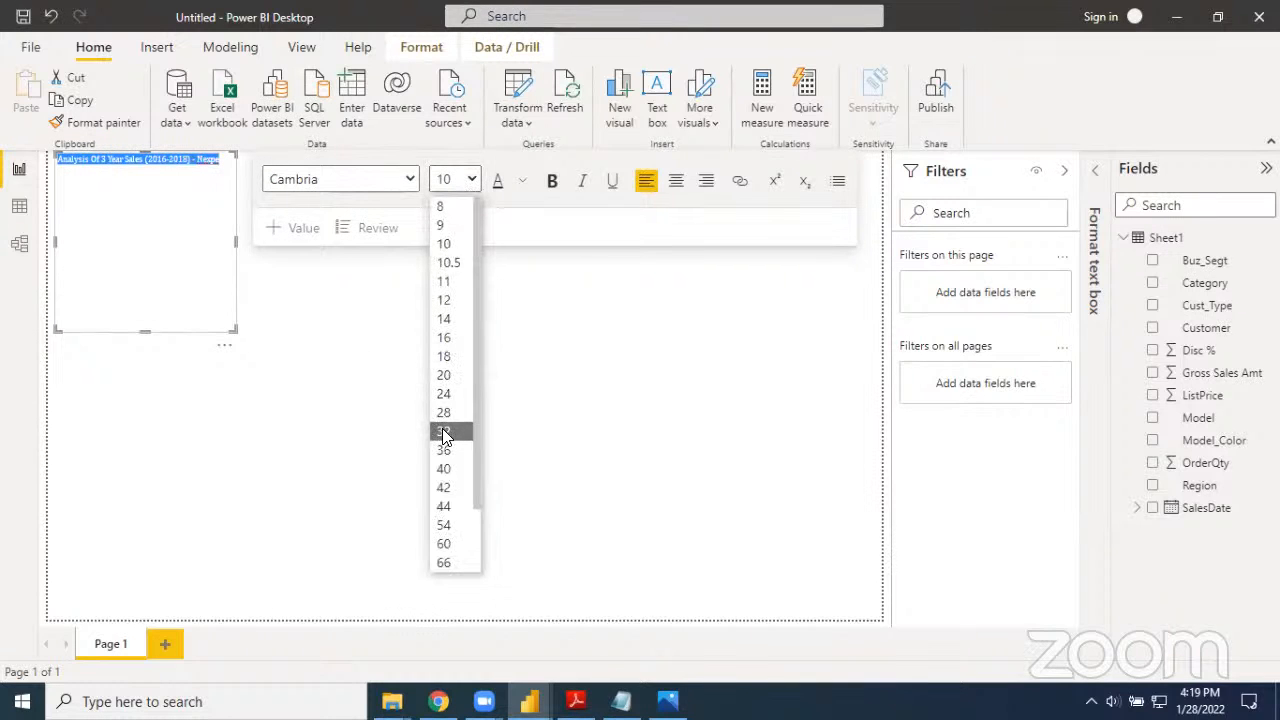
click(446, 437)
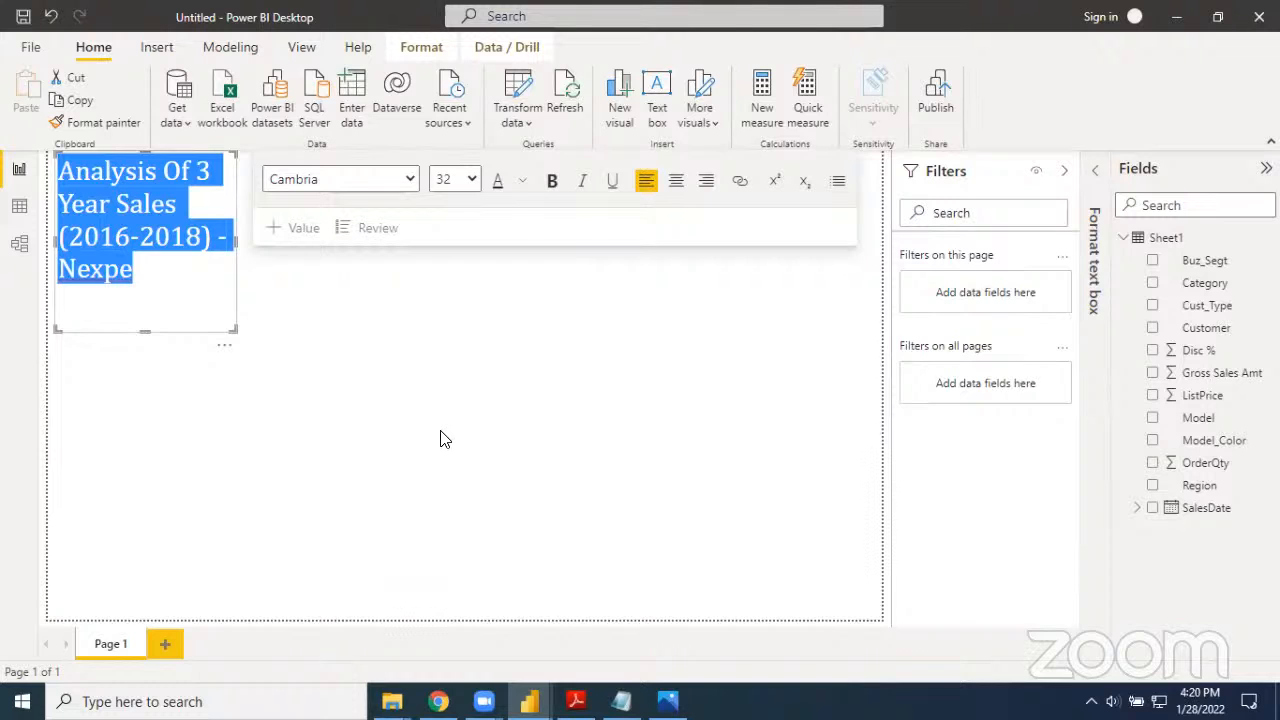
click(552, 183)
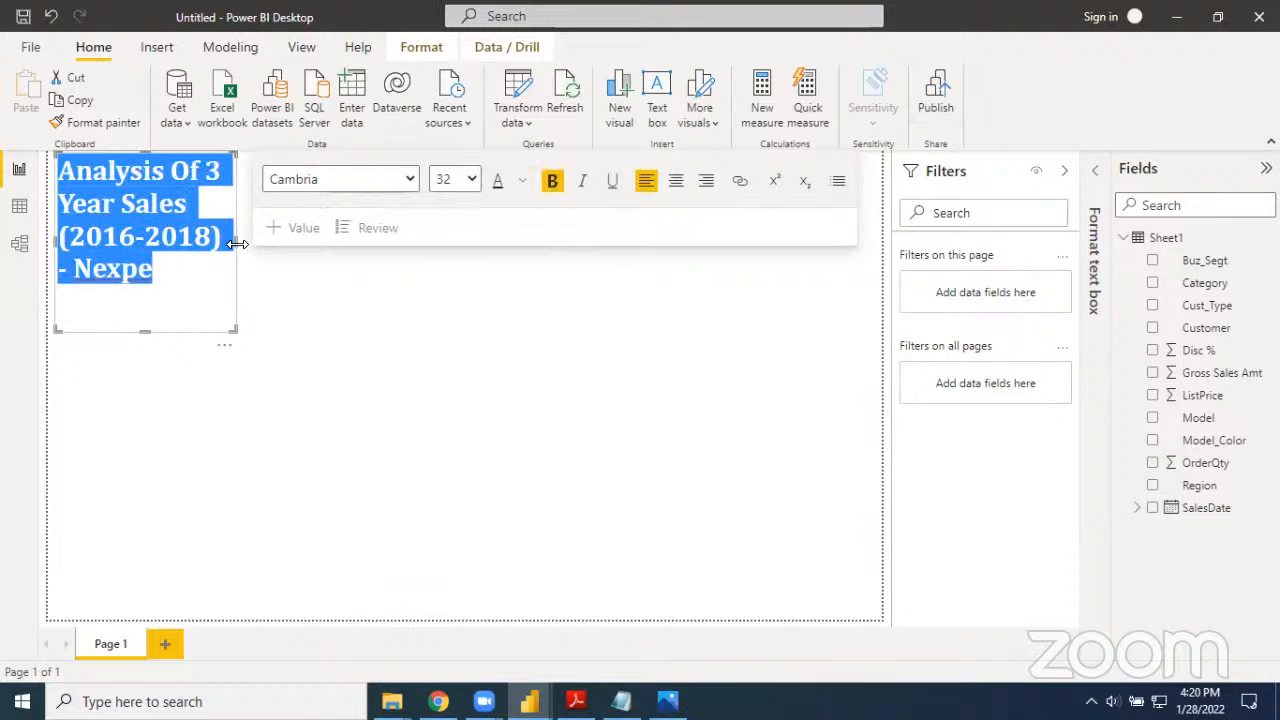
Widen the text box so the title fits on one line, and complete its last word as "Nexperts"
drag(256, 248, 709, 233)
click(623, 215)
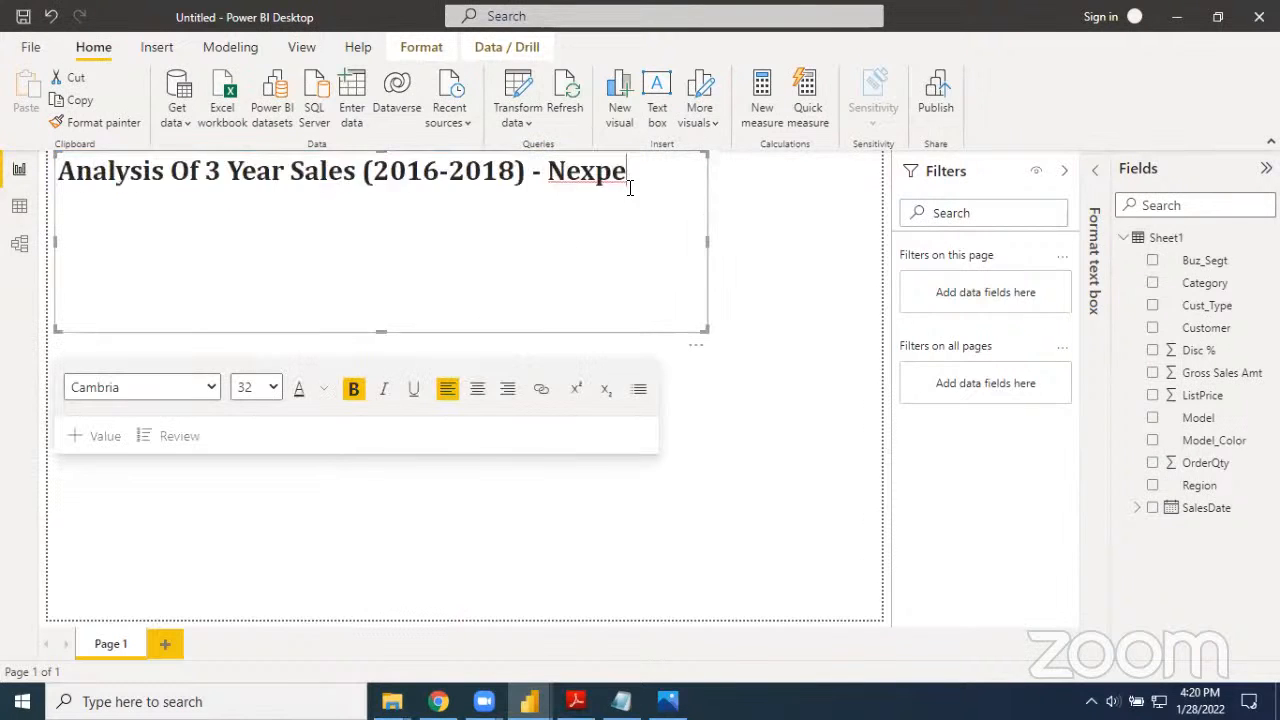
text(rts)
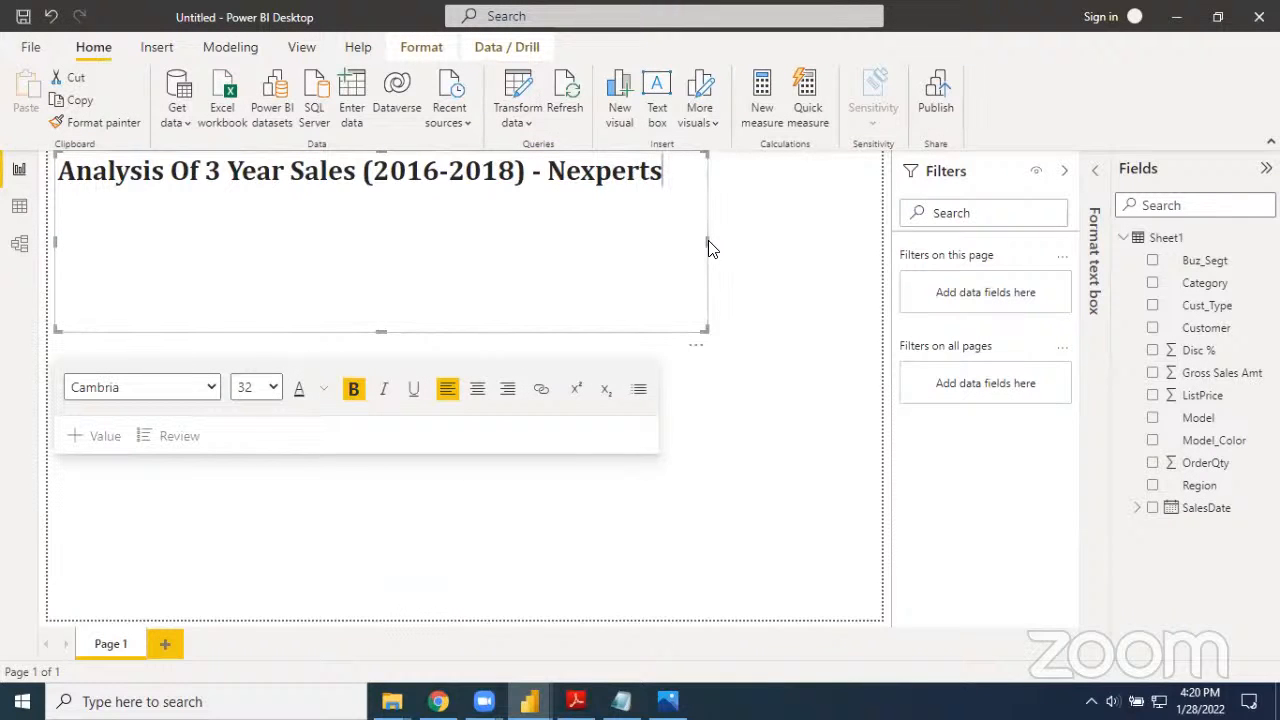
Shrink the title text box to fit its single line of text, and collapse the Filters pane
drag(704, 245, 668, 244)
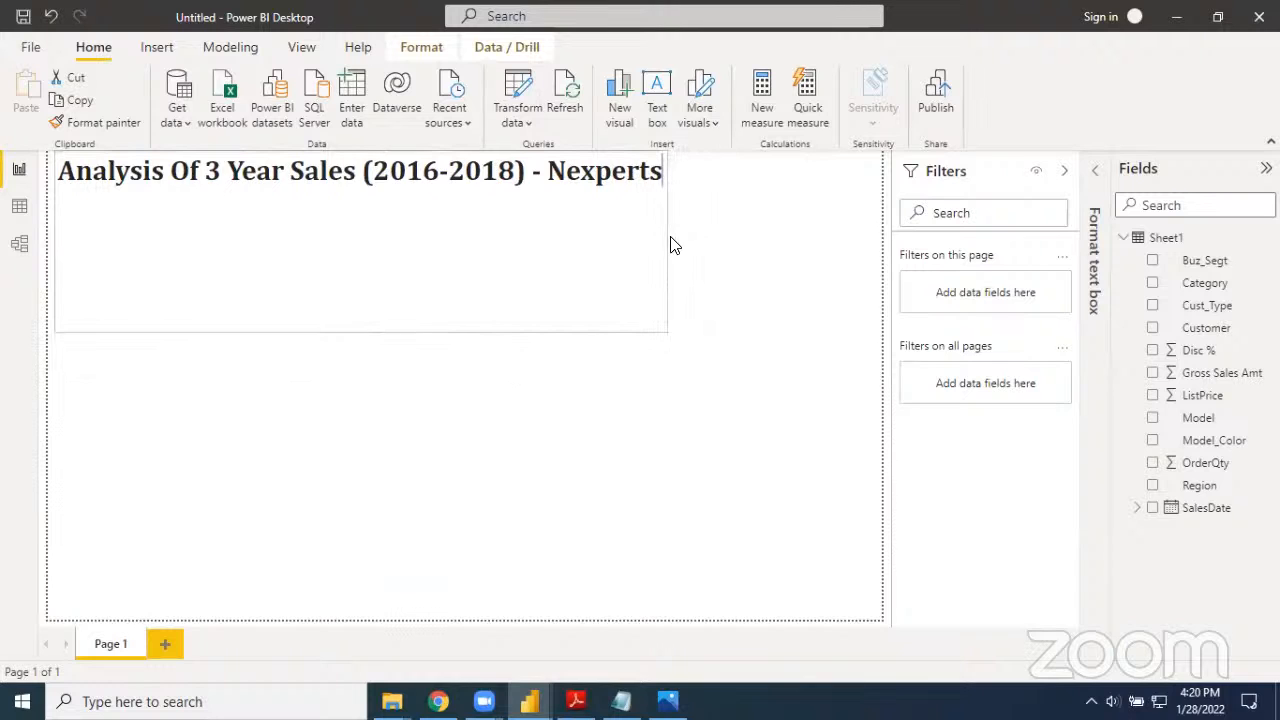
click(1062, 174)
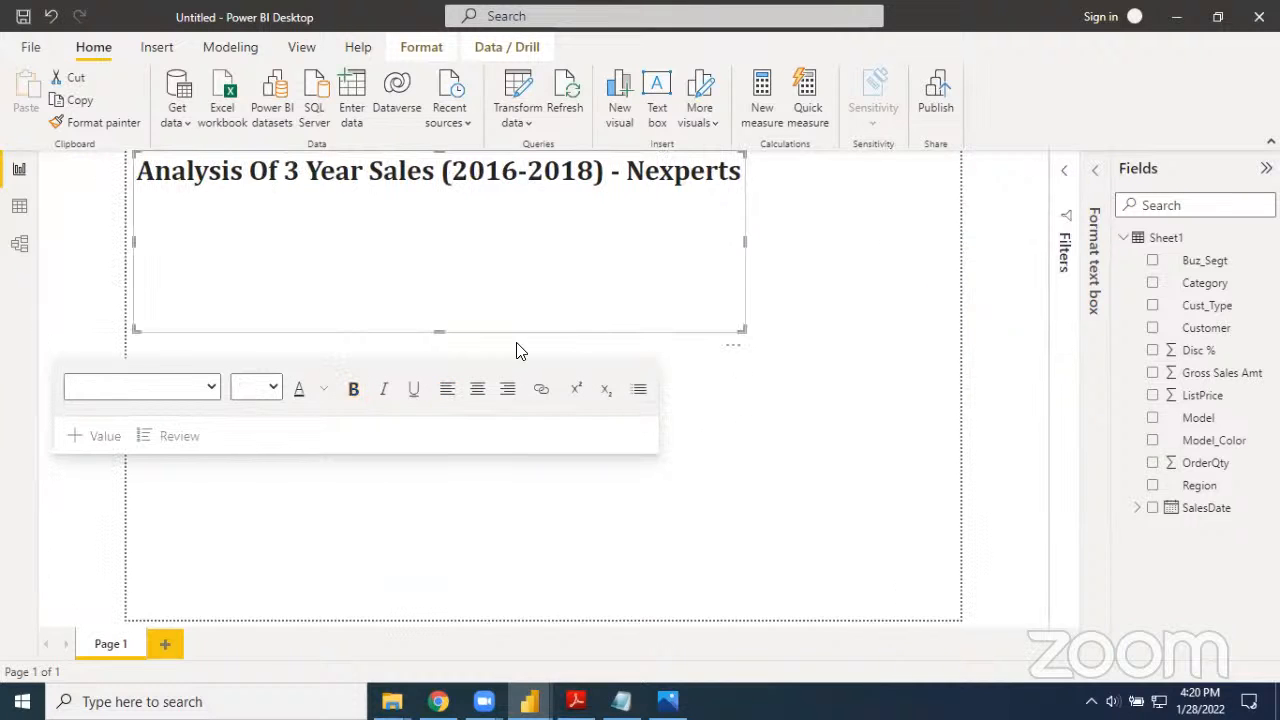
drag(440, 331, 449, 194)
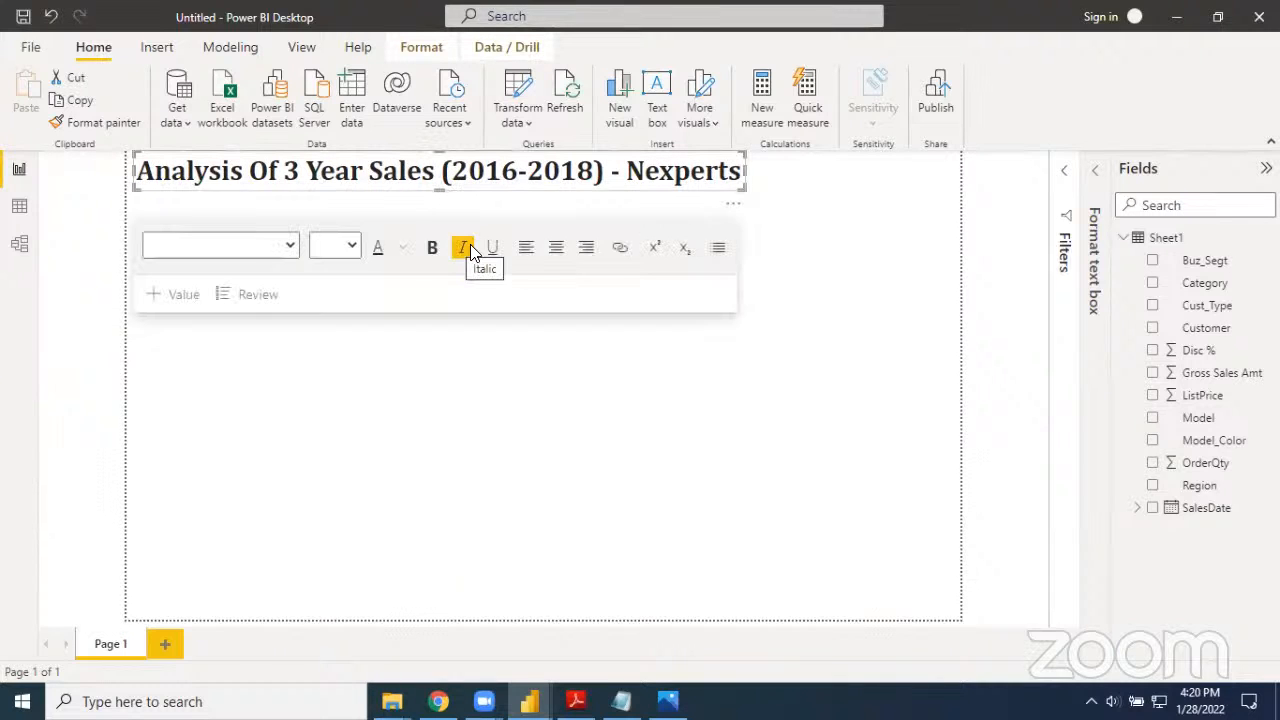
click(778, 332)
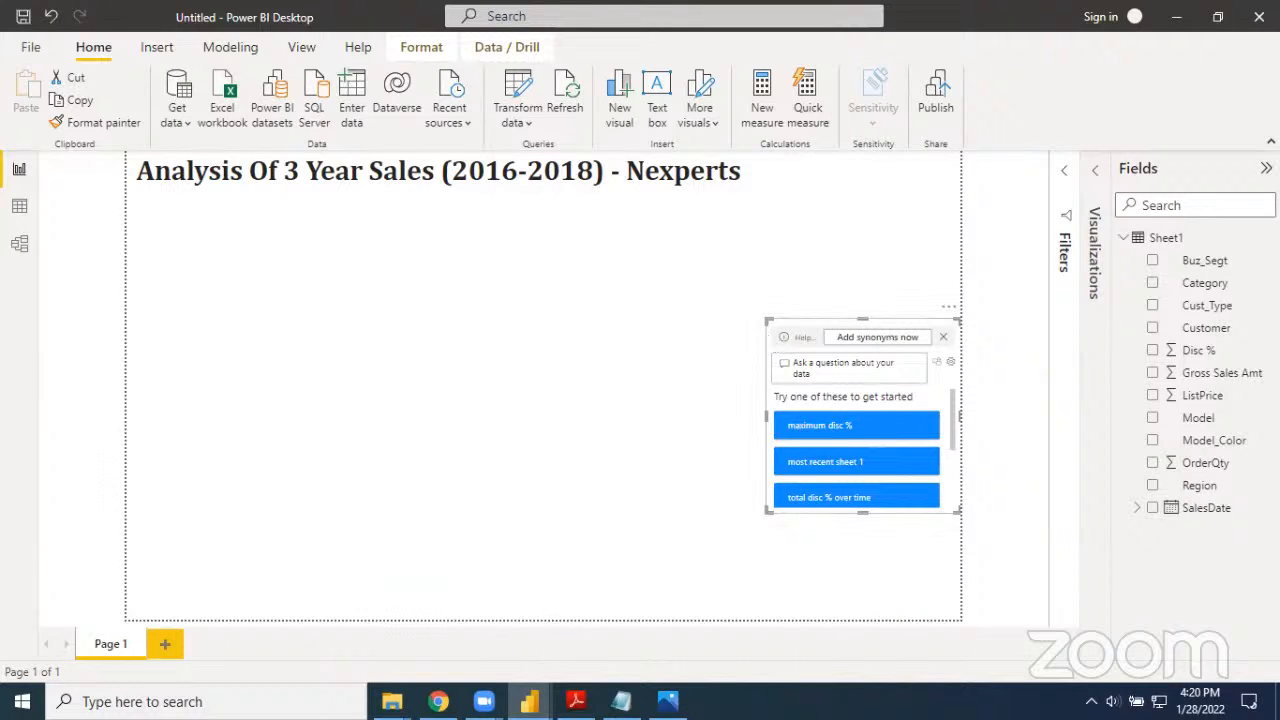
Review the finished sales report with its Year slicer set to 2017 and to 2018, and return to the untitled report
mouse_move(529, 702)
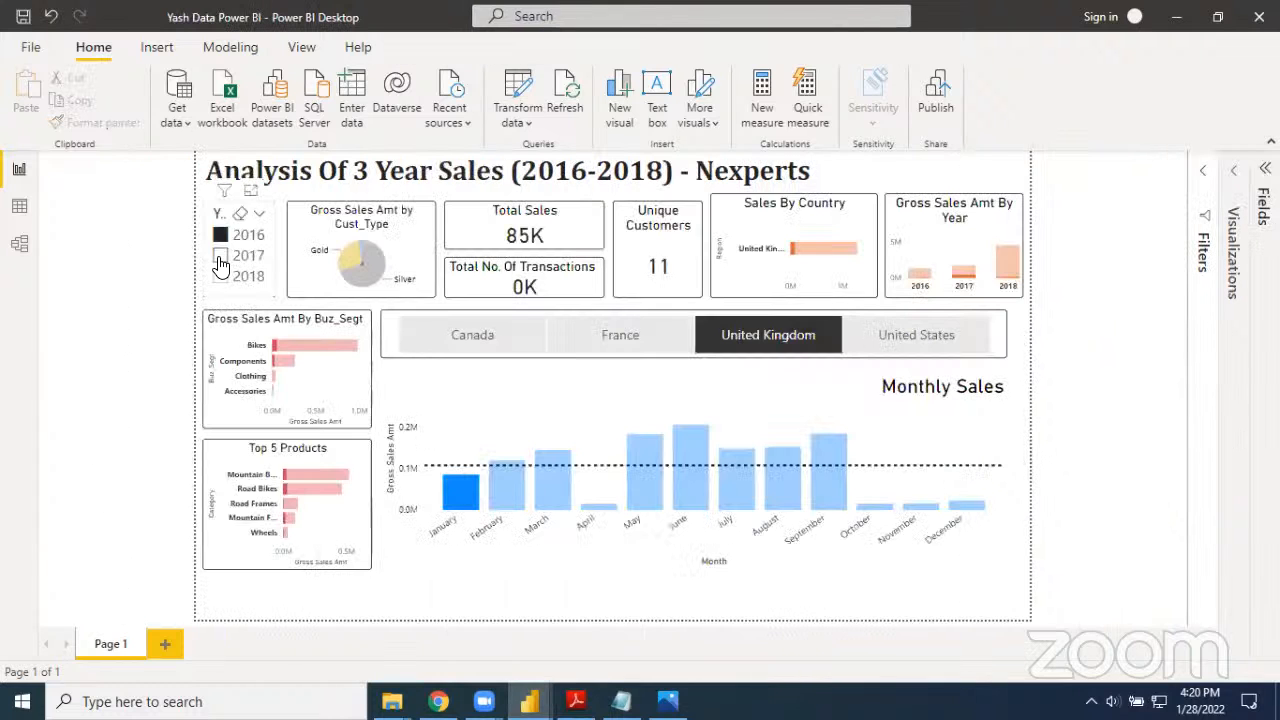
click(221, 257)
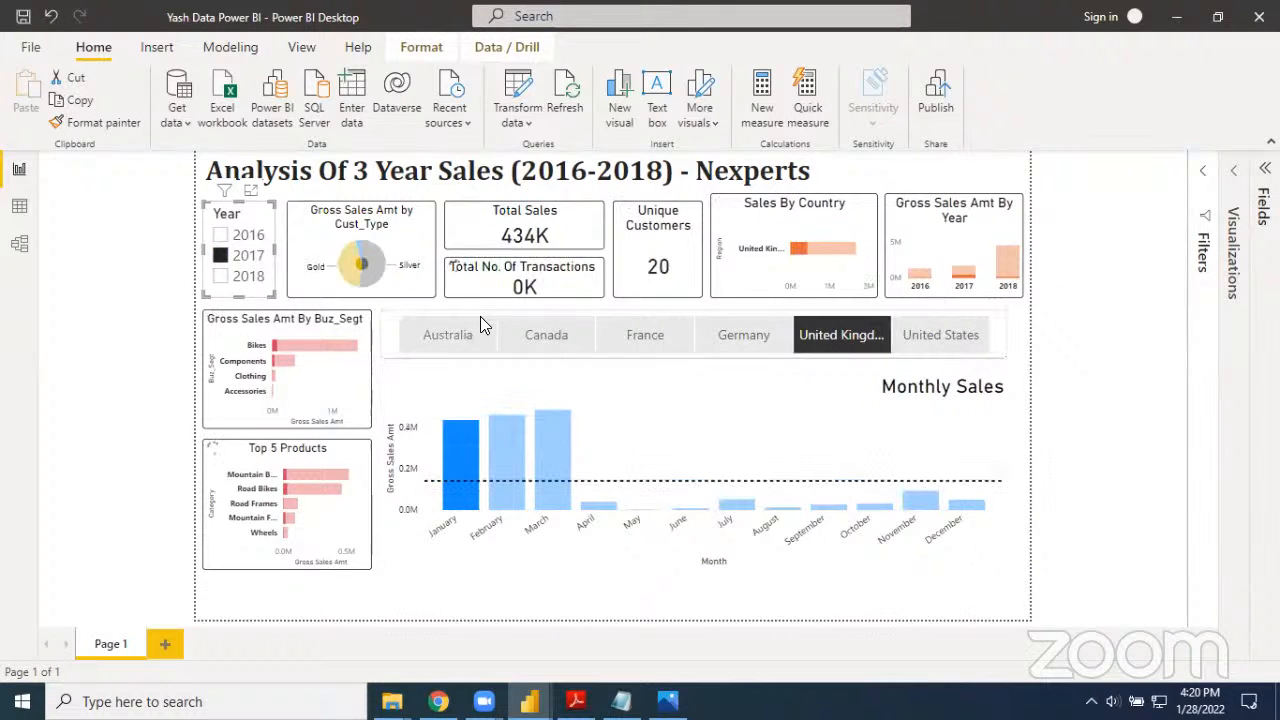
click(221, 277)
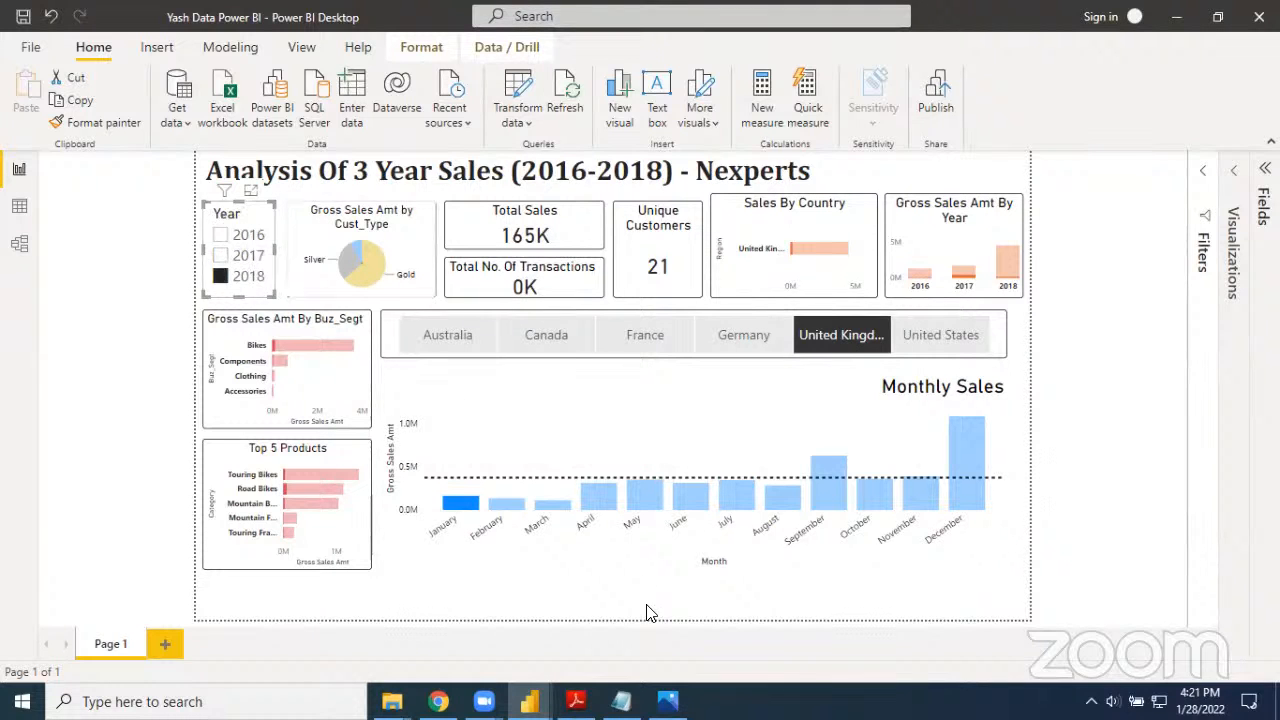
mouse_move(549, 697)
click(564, 656)
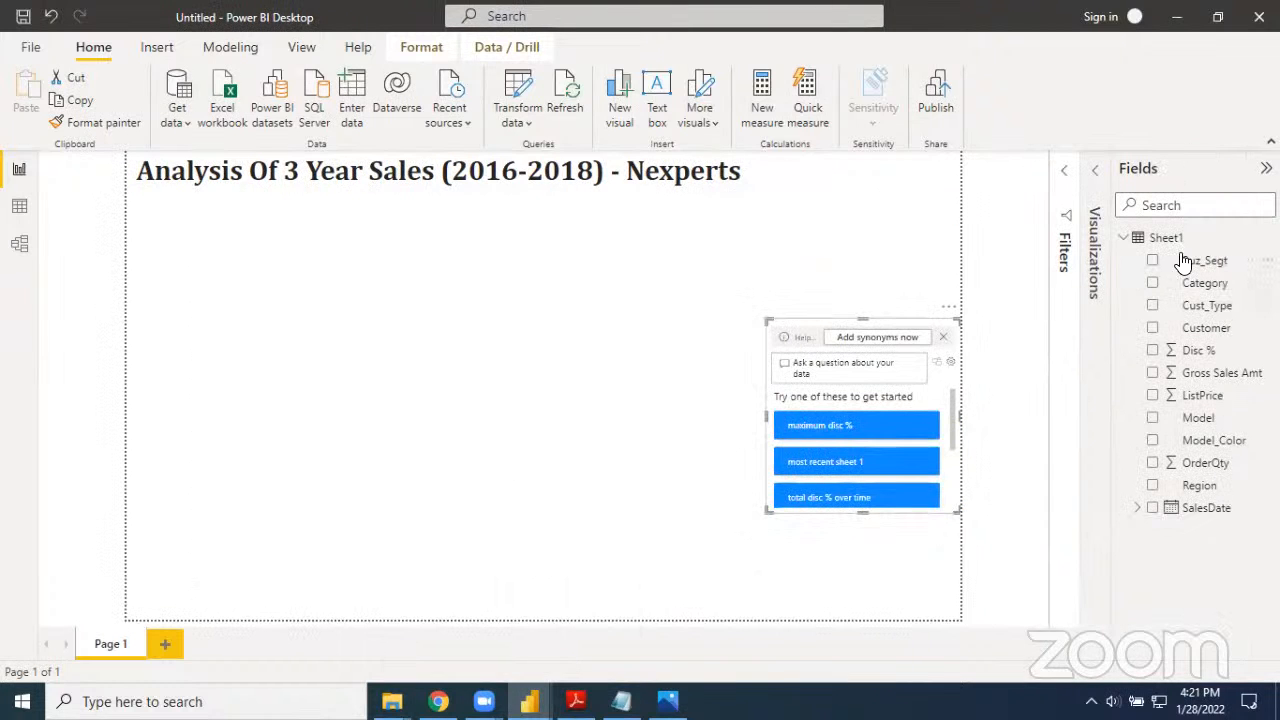
Collapse the Fields pane and expand the Visualizations pane, dismissing the synonyms suggestion in the Q&A visual
click(1266, 168)
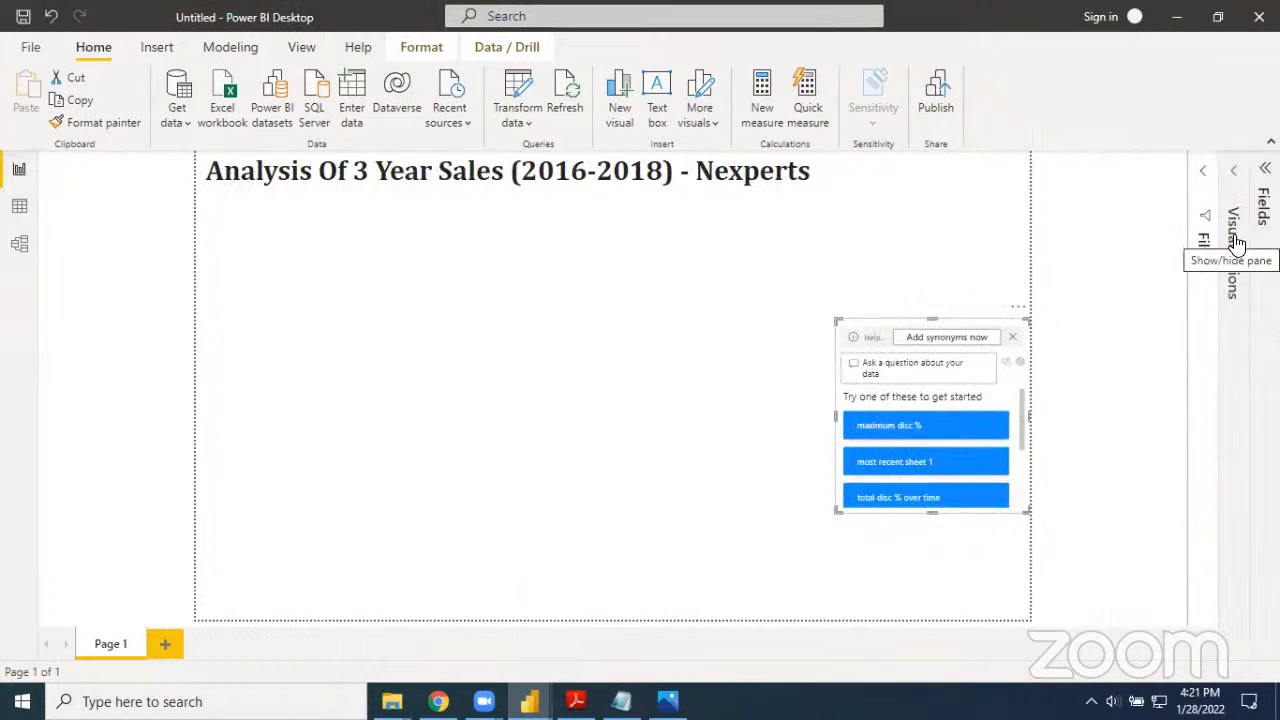
click(1012, 337)
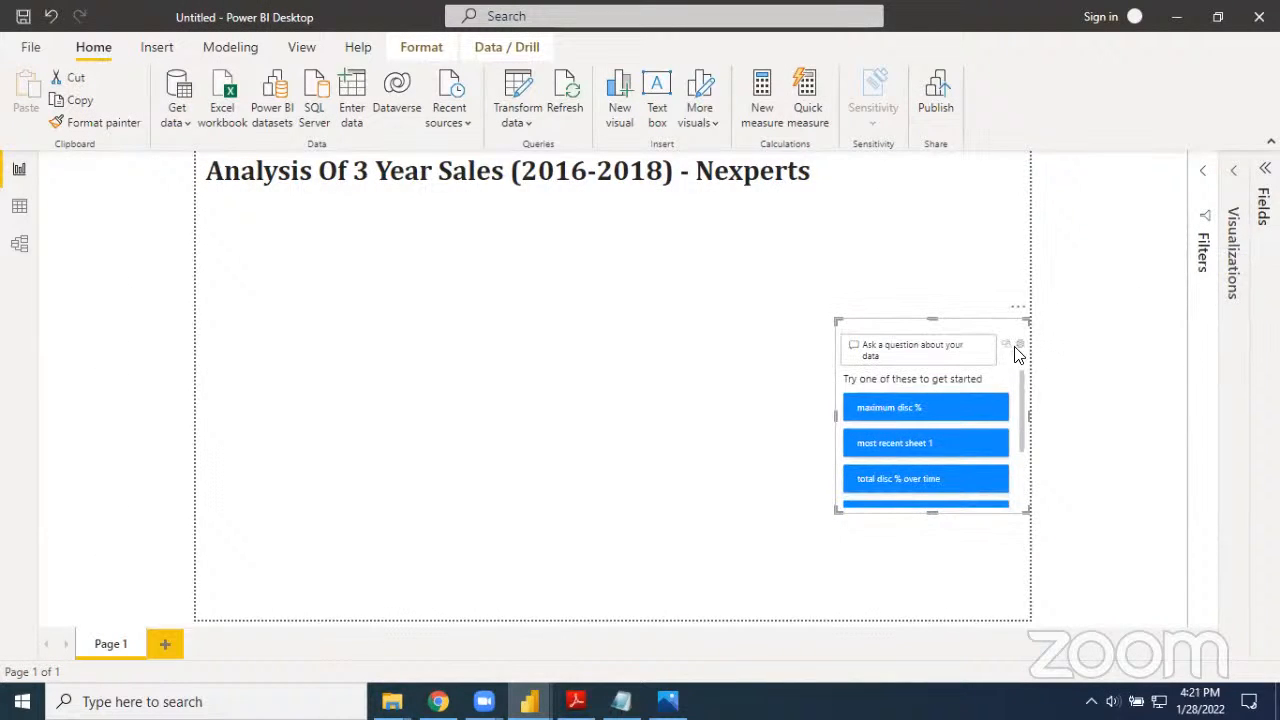
click(1065, 307)
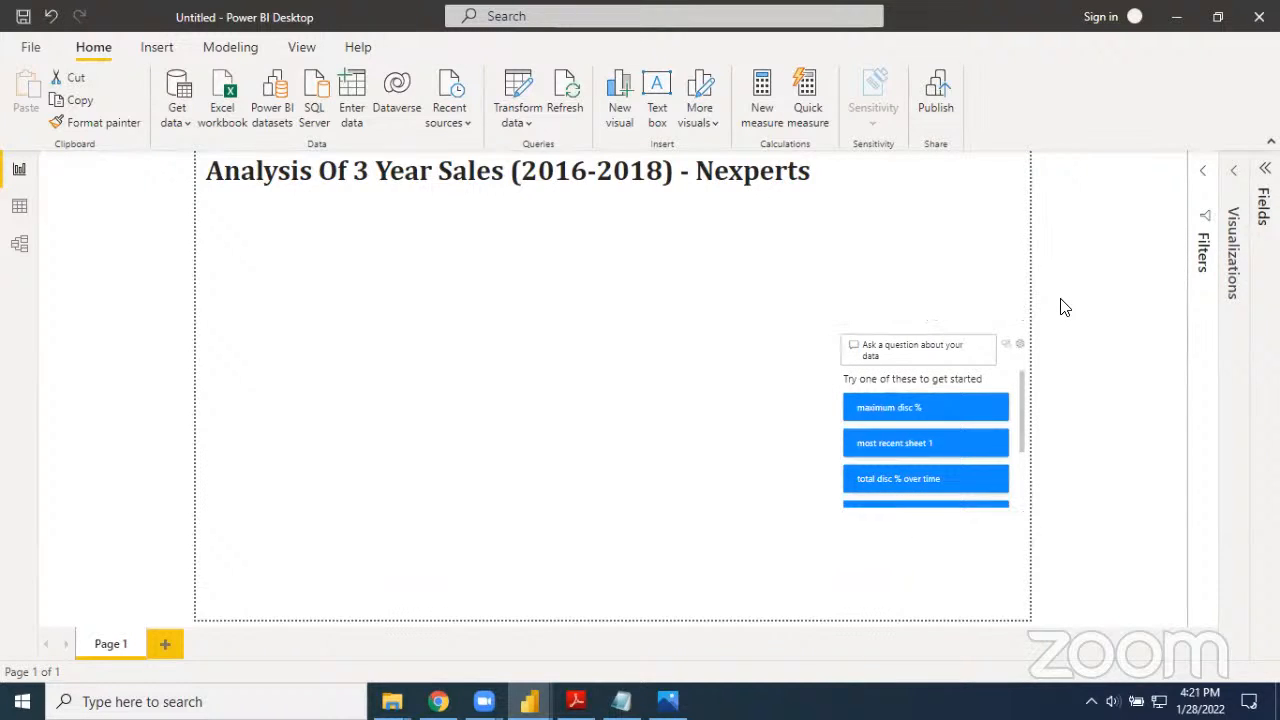
click(1233, 268)
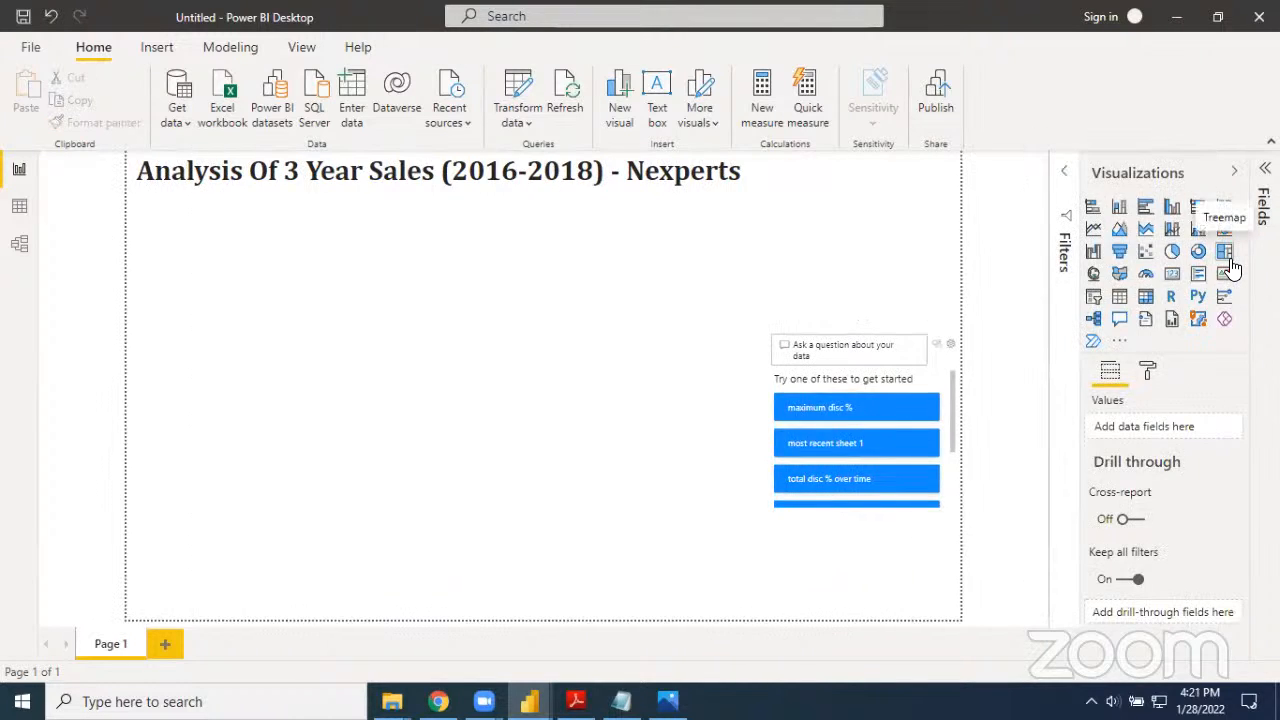
Close the Q&A setup and delete the unwanted Q&A visual from the report page
click(950, 330)
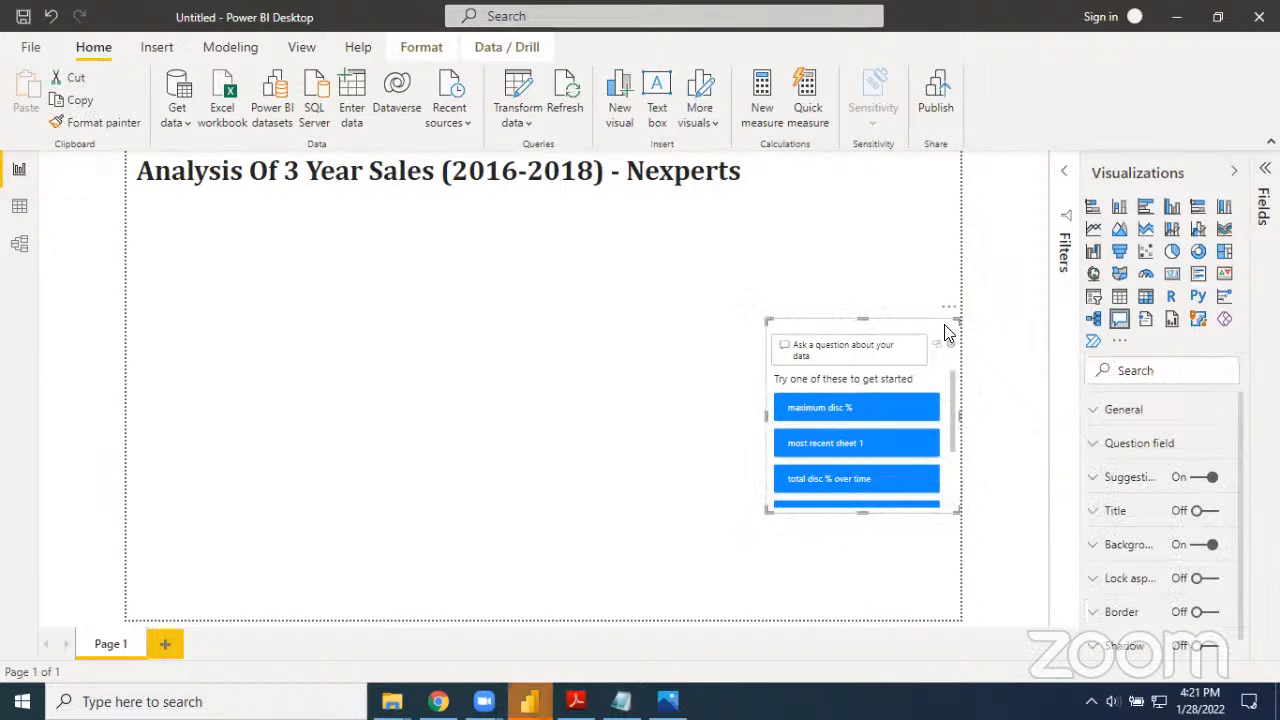
click(937, 342)
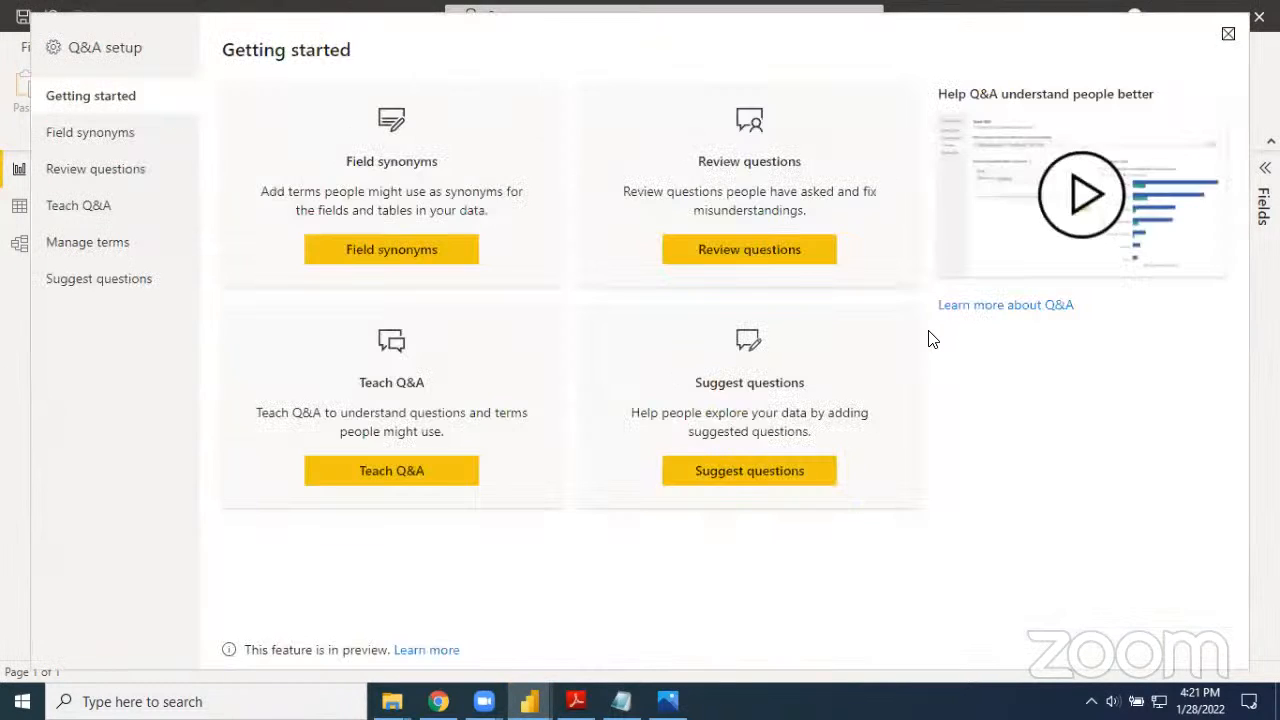
click(1228, 34)
click(715, 392)
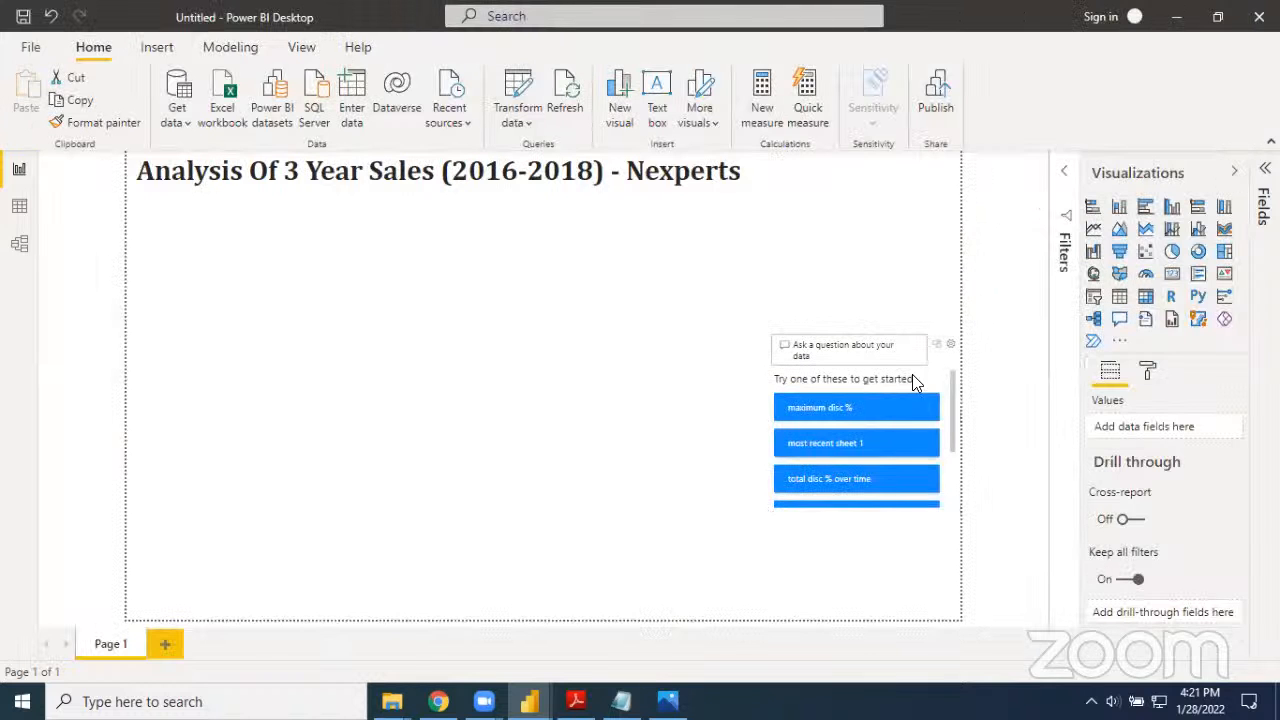
click(940, 363)
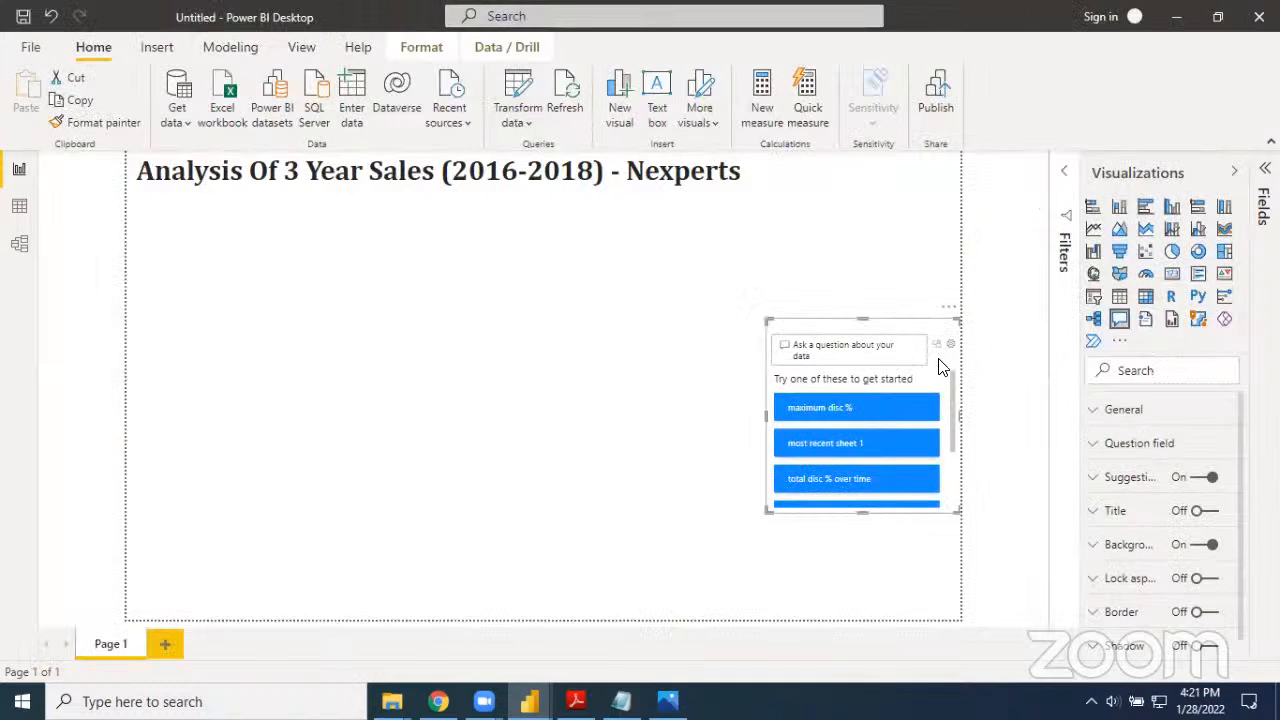
key(Delete)
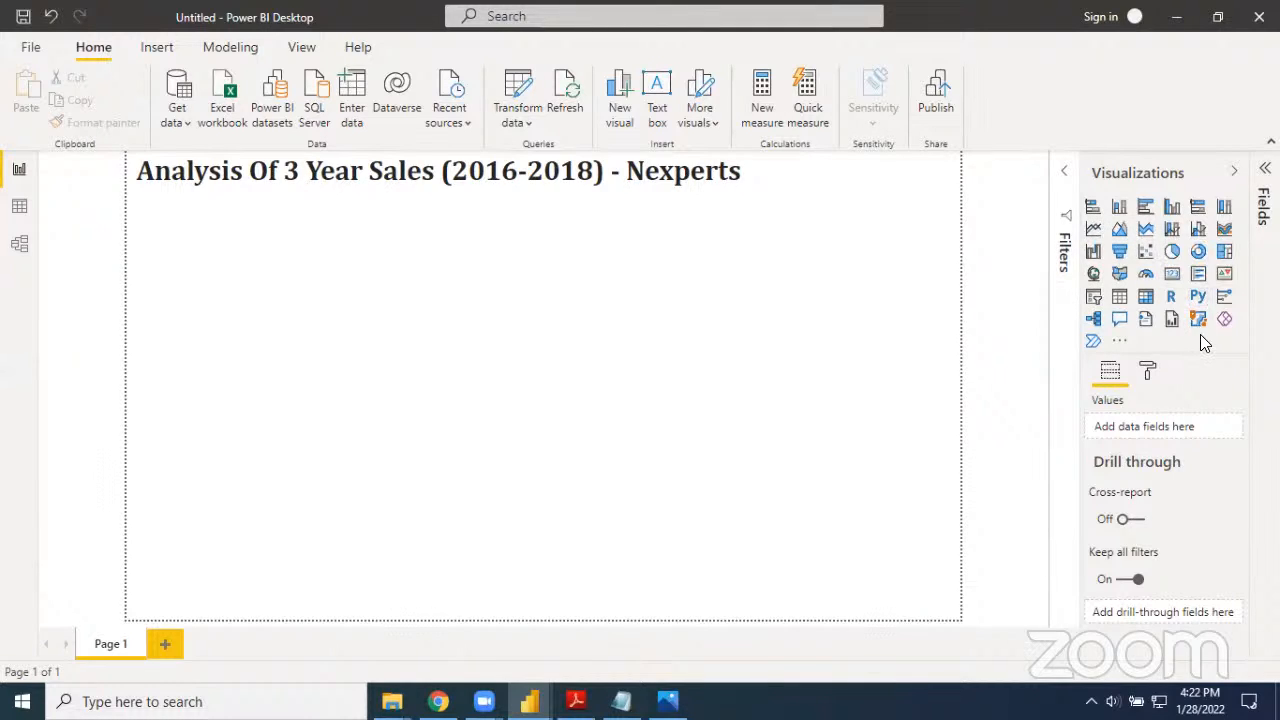
Add a slicer below the report title and fill it with Year from Sheet1's SalesDate date hierarchy
click(1093, 298)
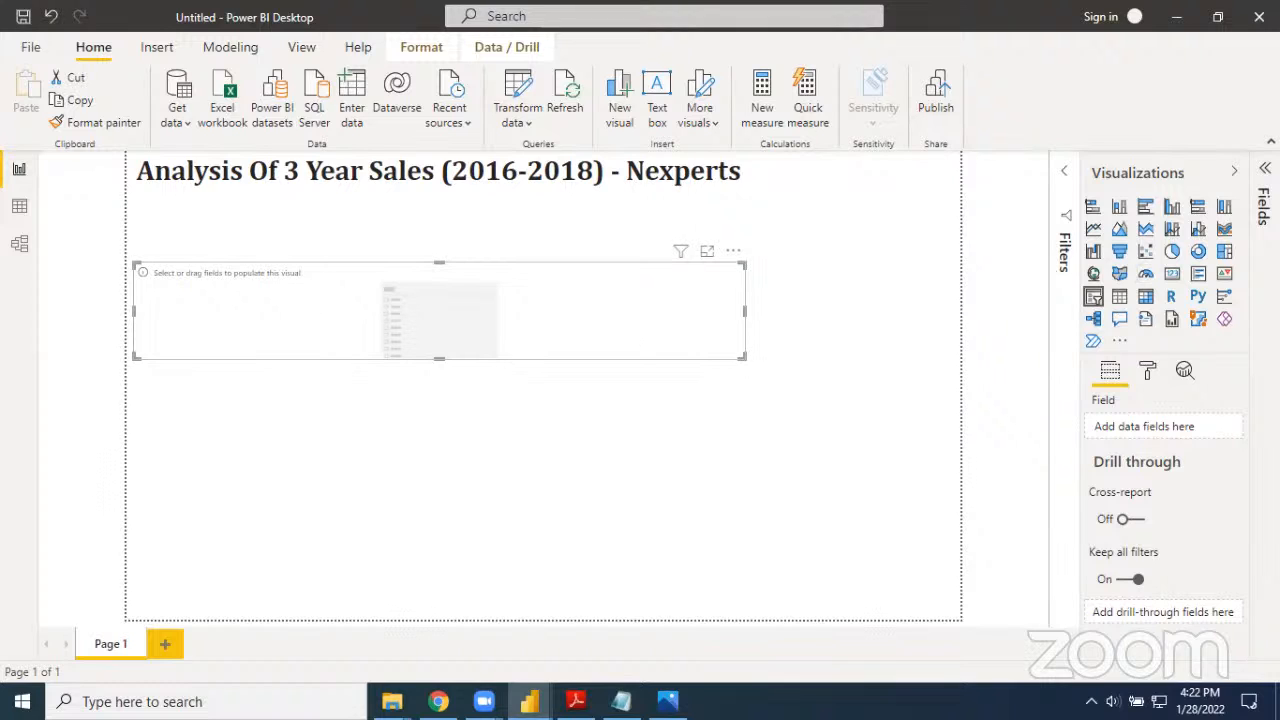
click(1264, 385)
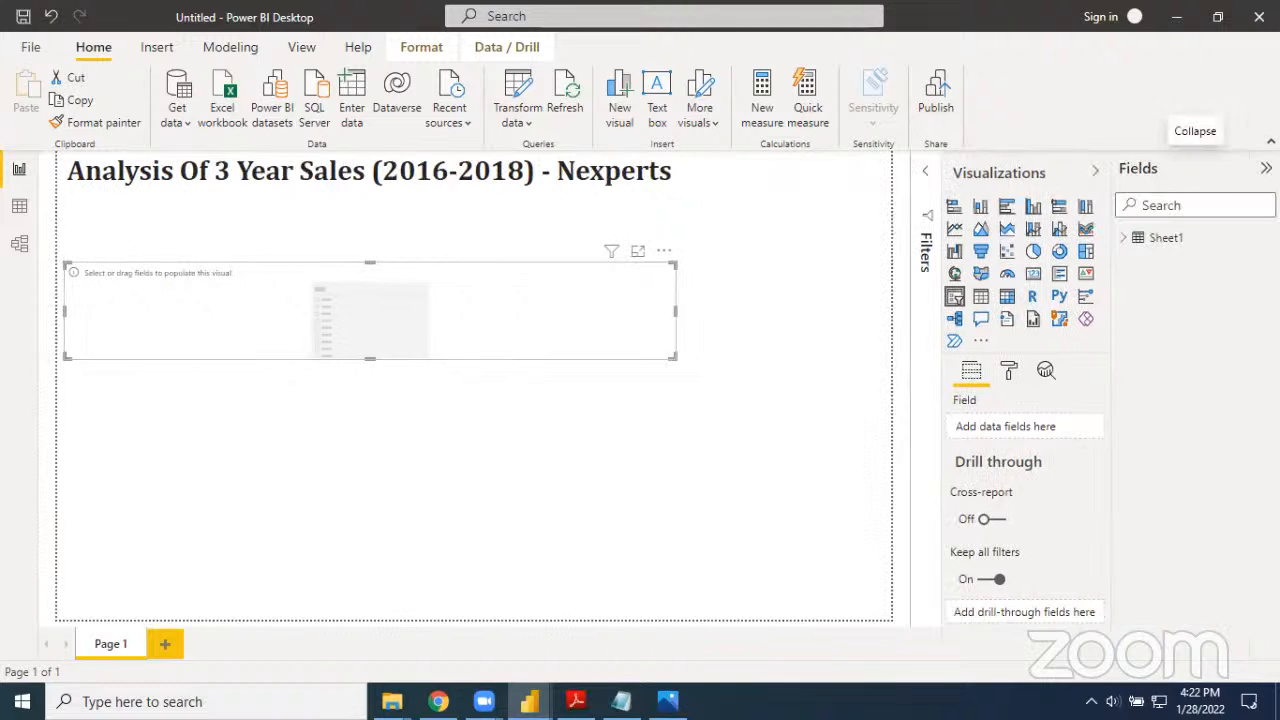
click(1127, 241)
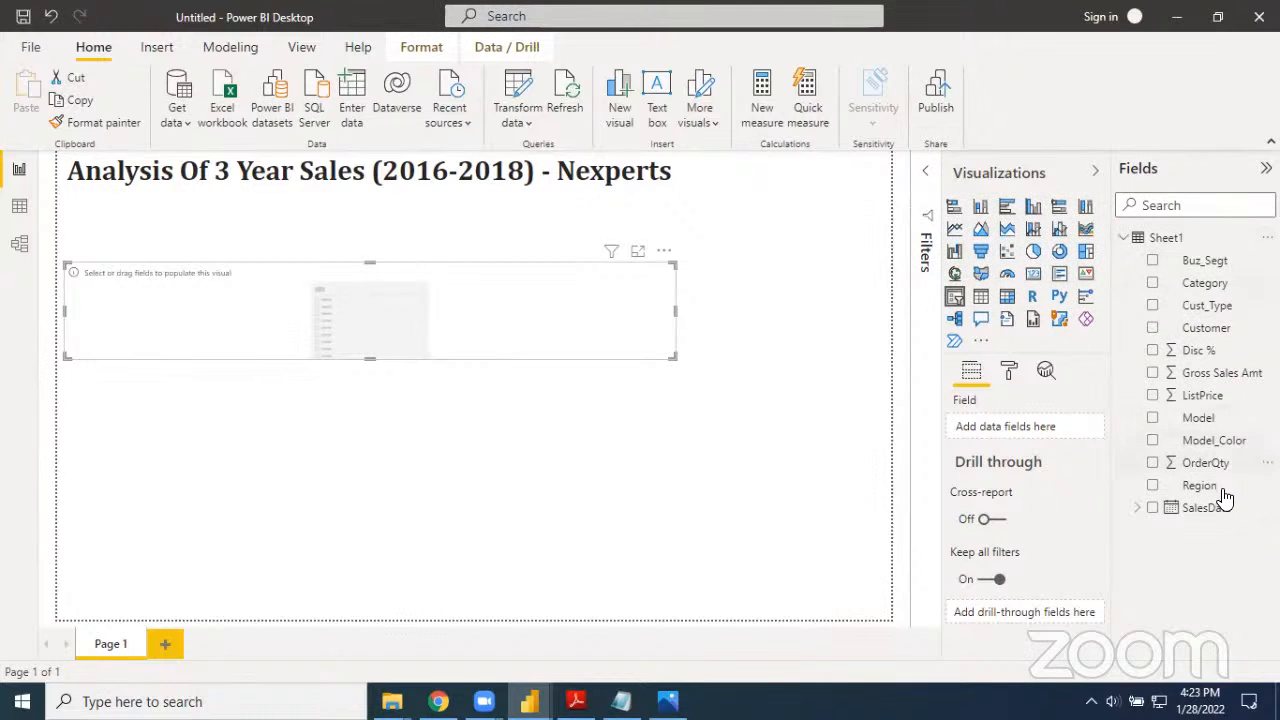
click(1138, 510)
click(1152, 532)
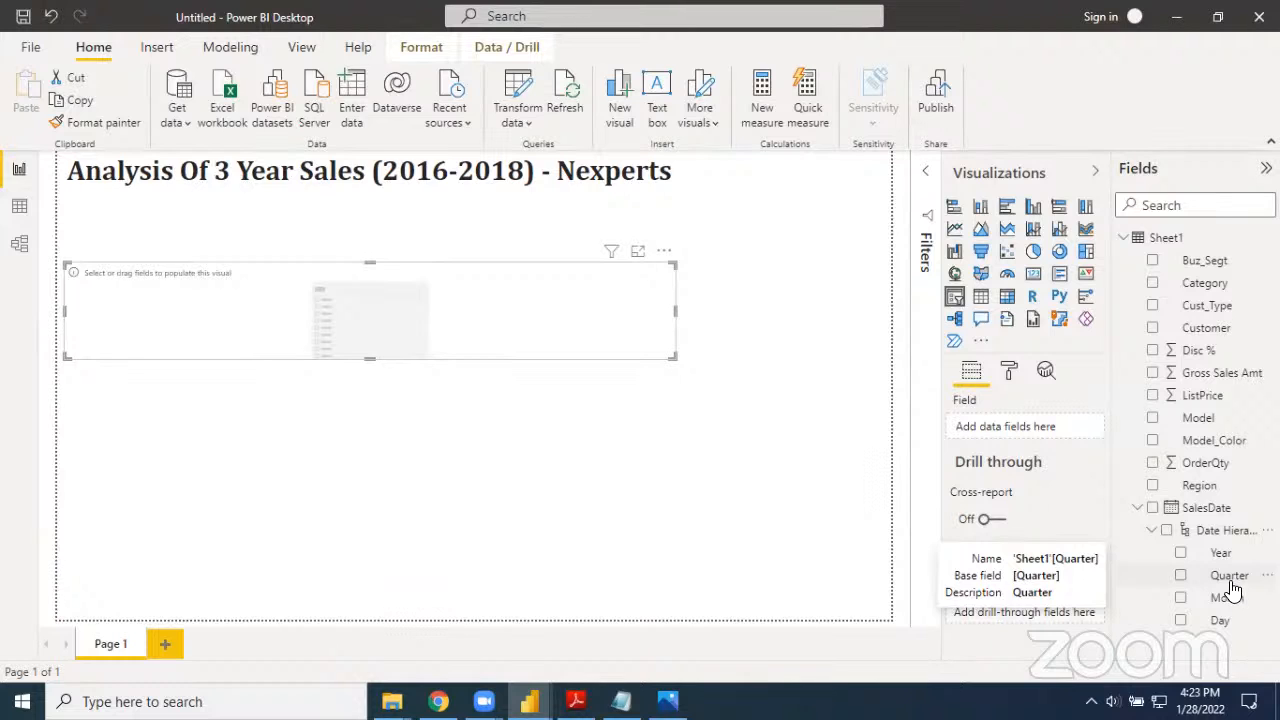
drag(1222, 560, 395, 318)
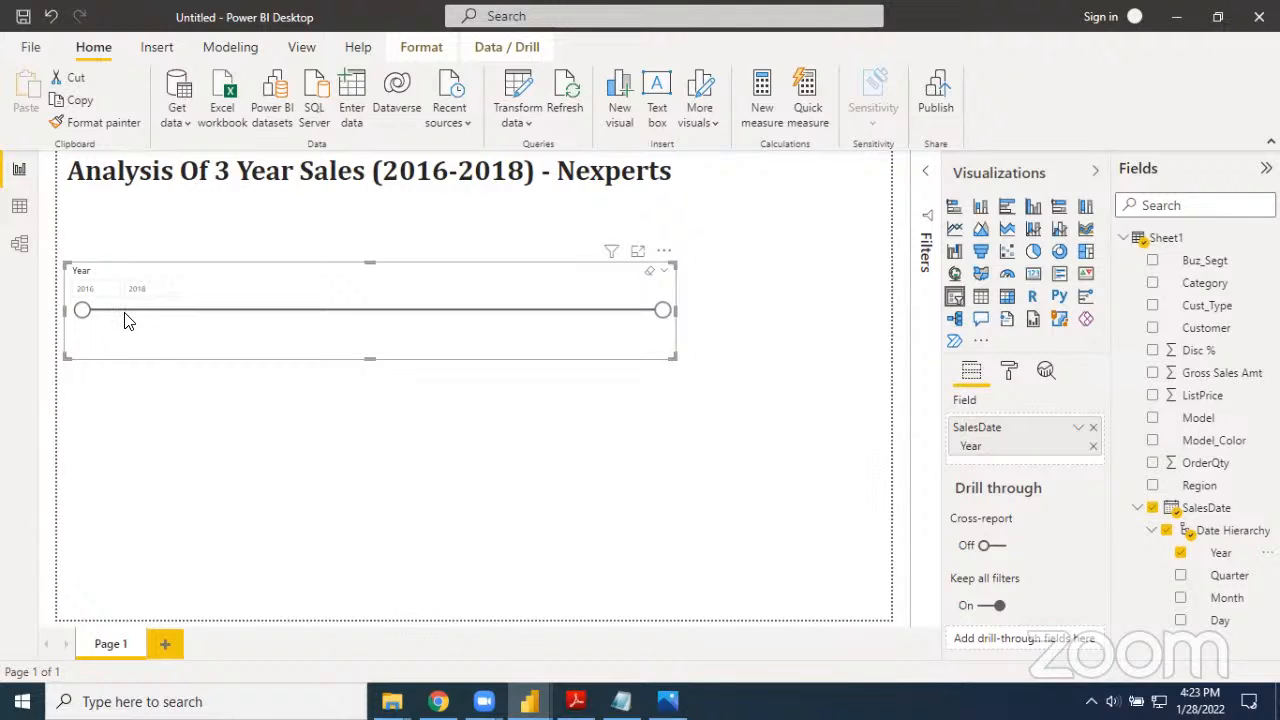
Switch the Year slicer to the List style and narrow it to fit its year entries
click(668, 278)
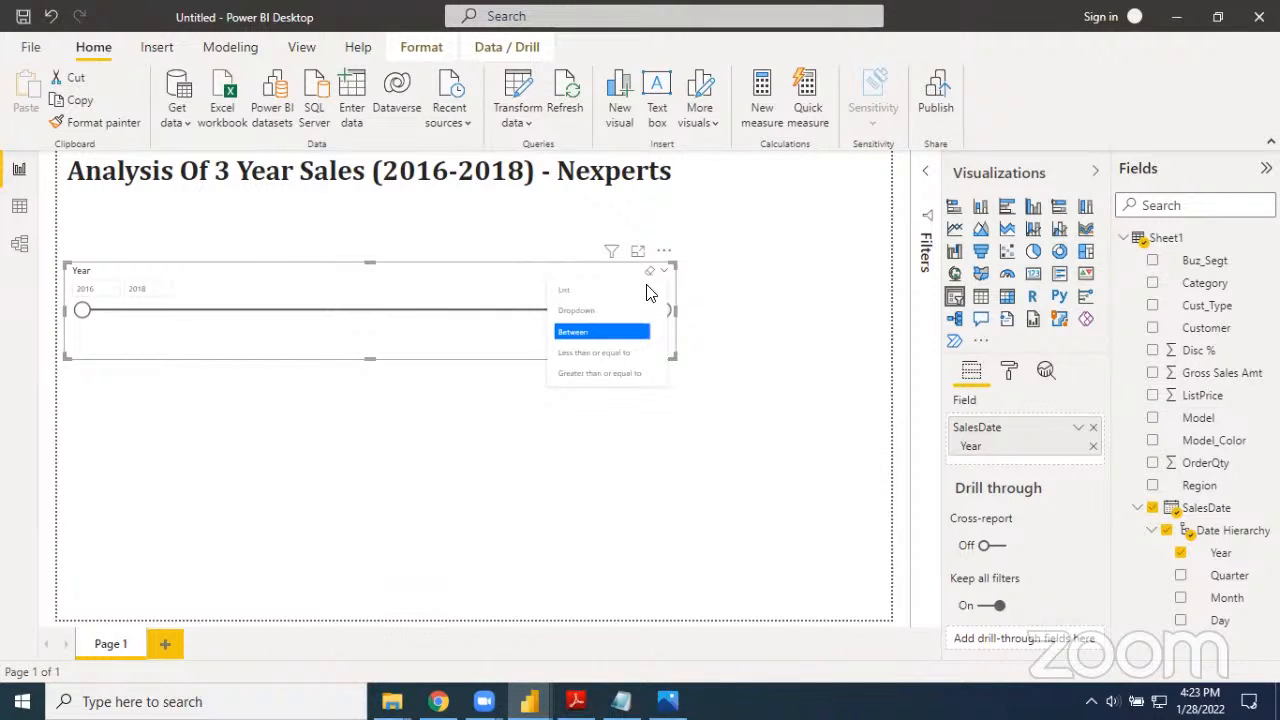
click(600, 292)
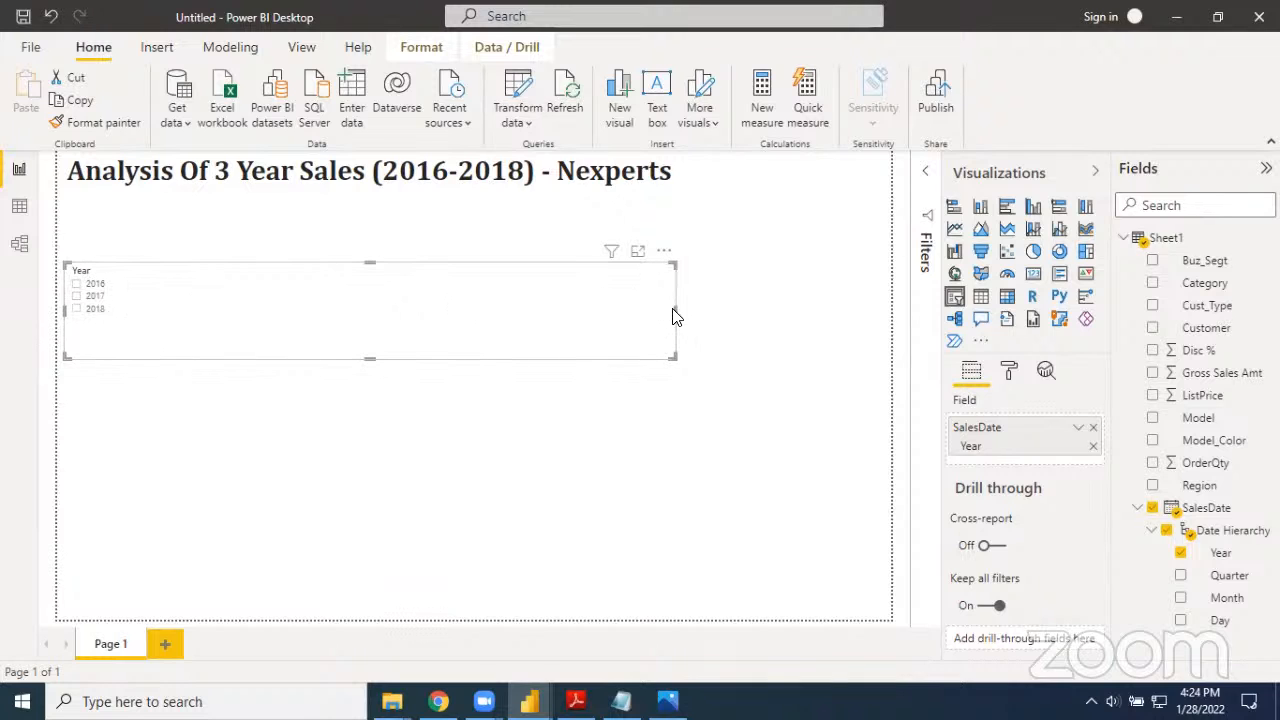
drag(675, 308, 141, 306)
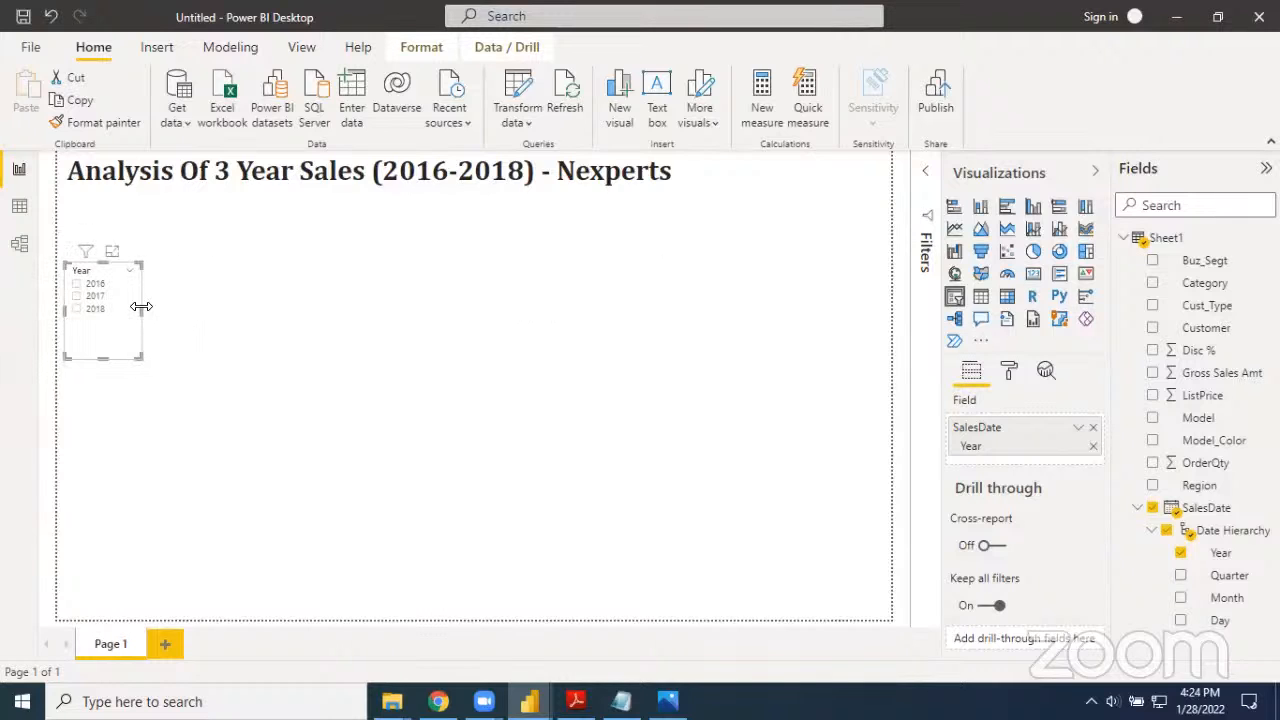
click(129, 271)
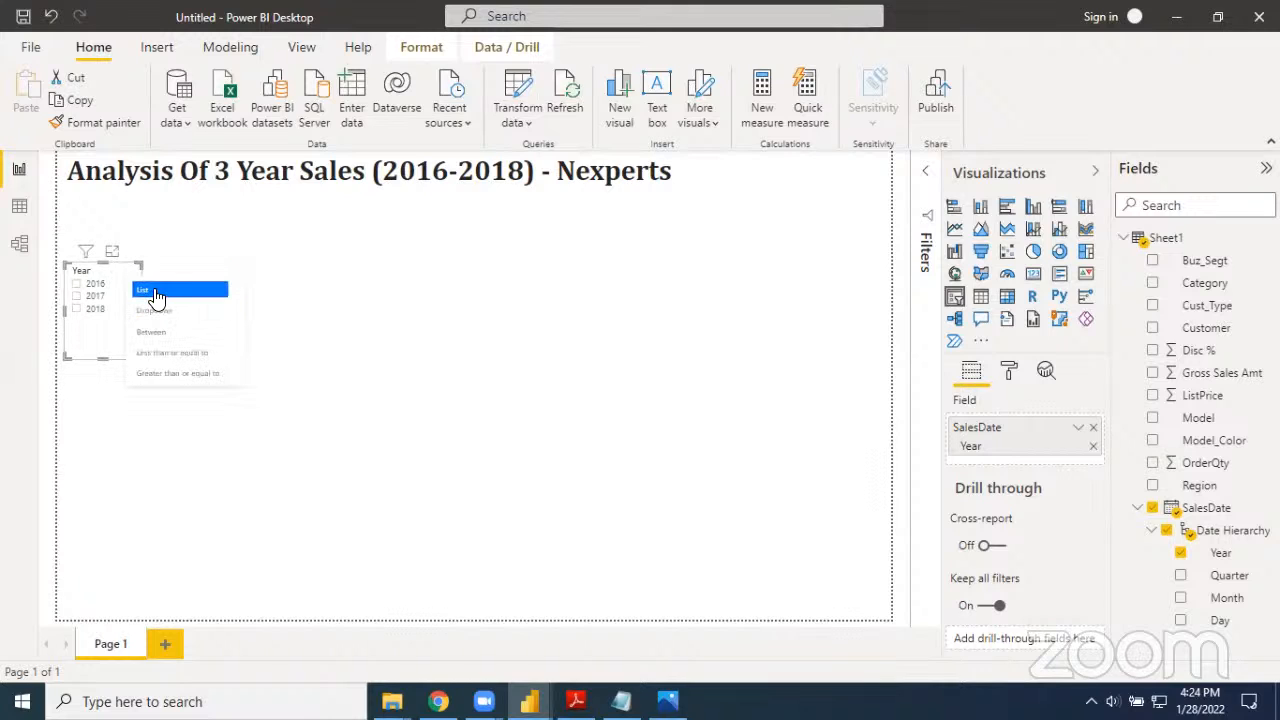
click(155, 293)
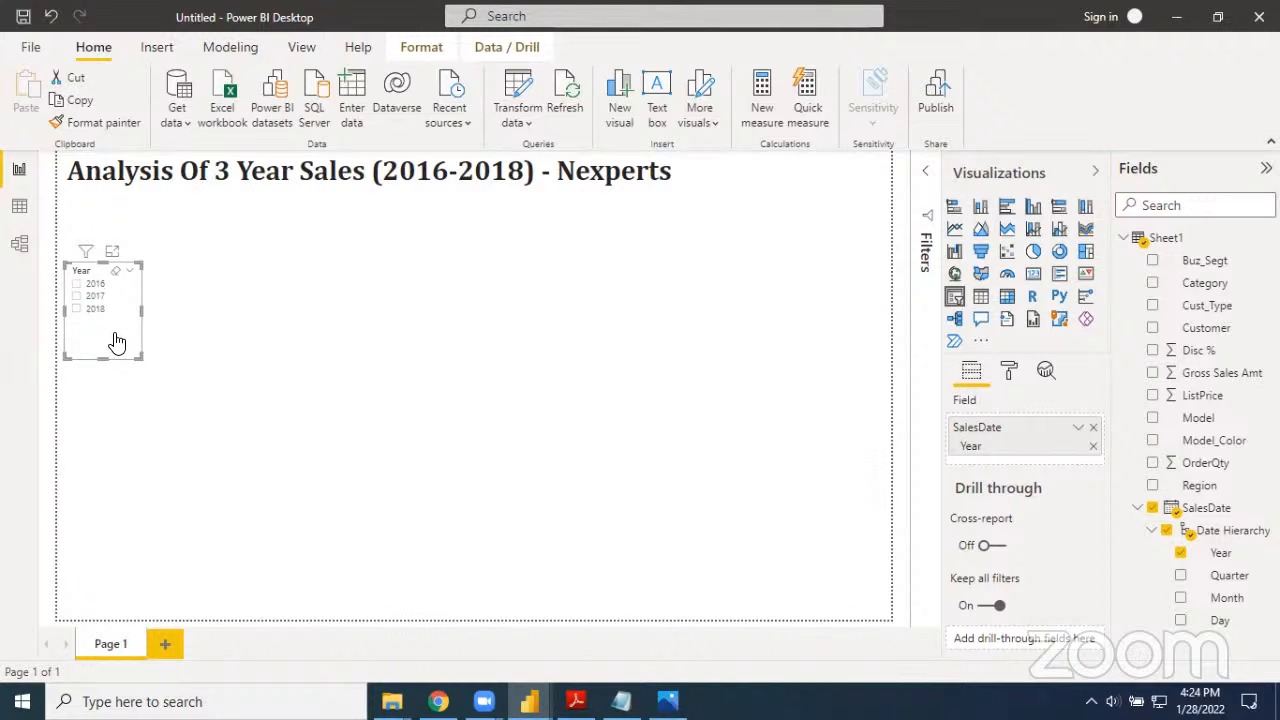
Find the slicer's size settings and set the text size of its items to 18 pt
click(1085, 185)
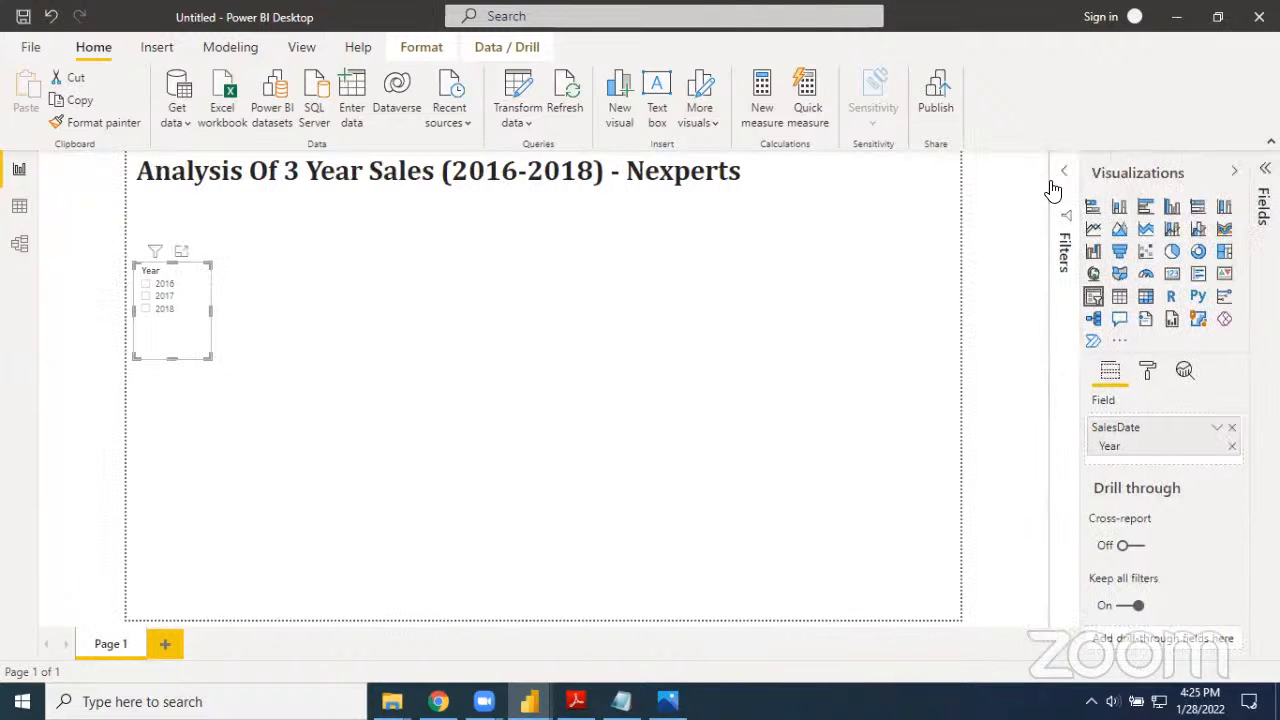
click(1148, 372)
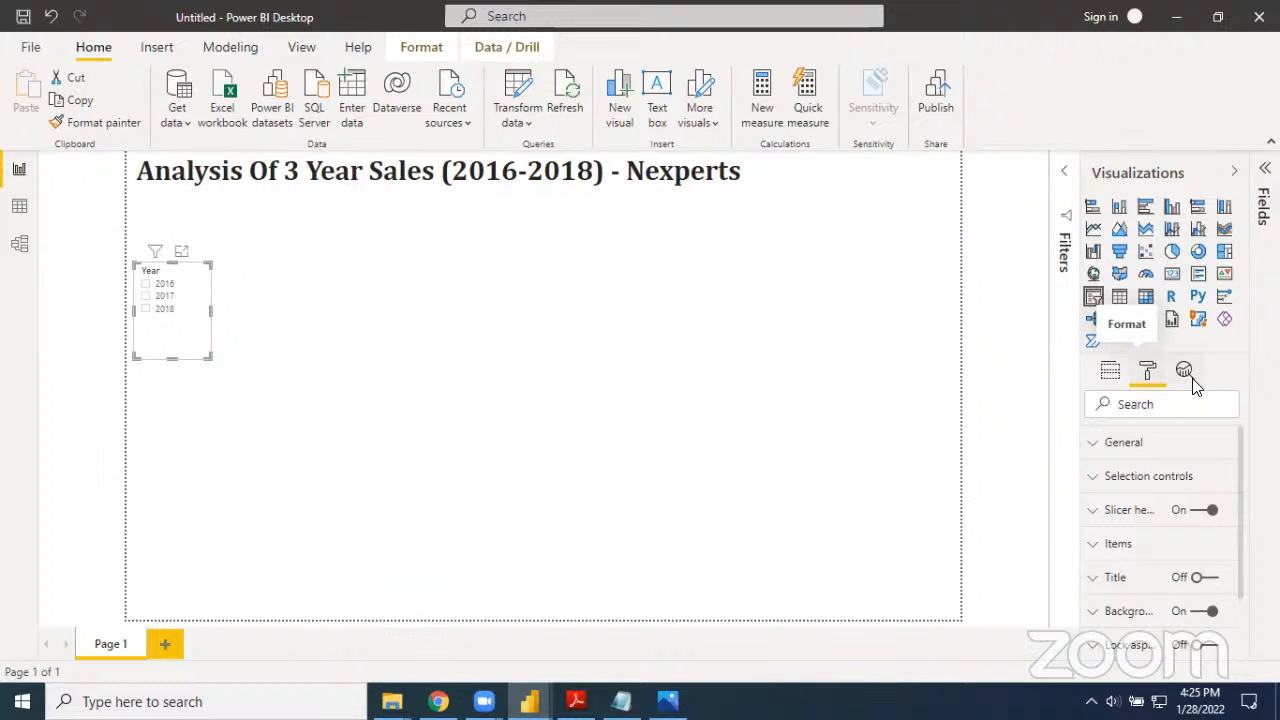
click(1146, 393)
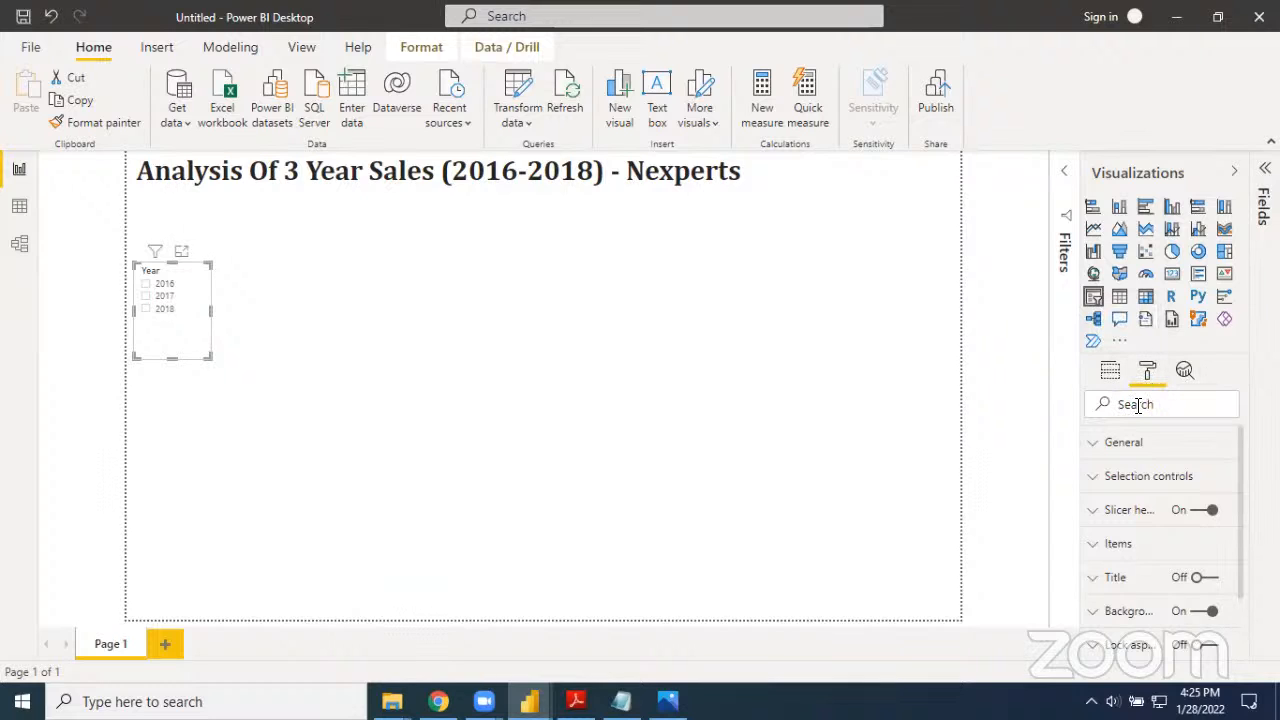
text(size)
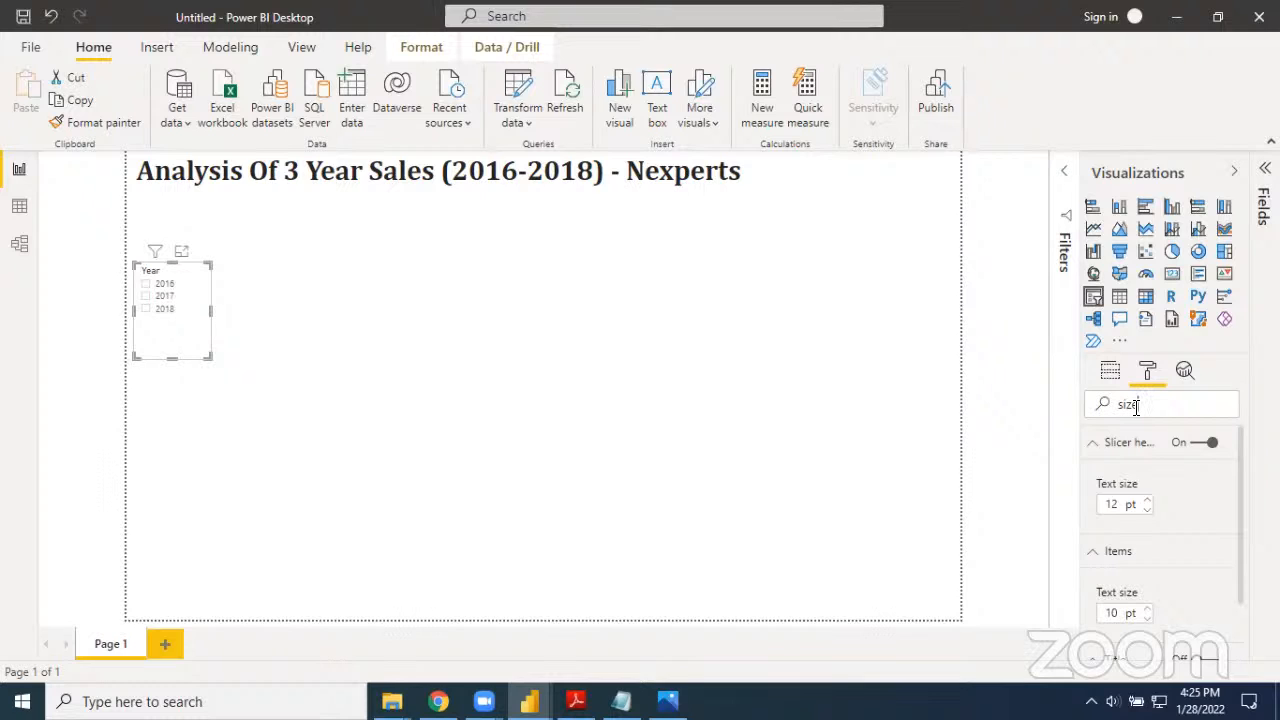
scroll(1189, 560, down, 1)
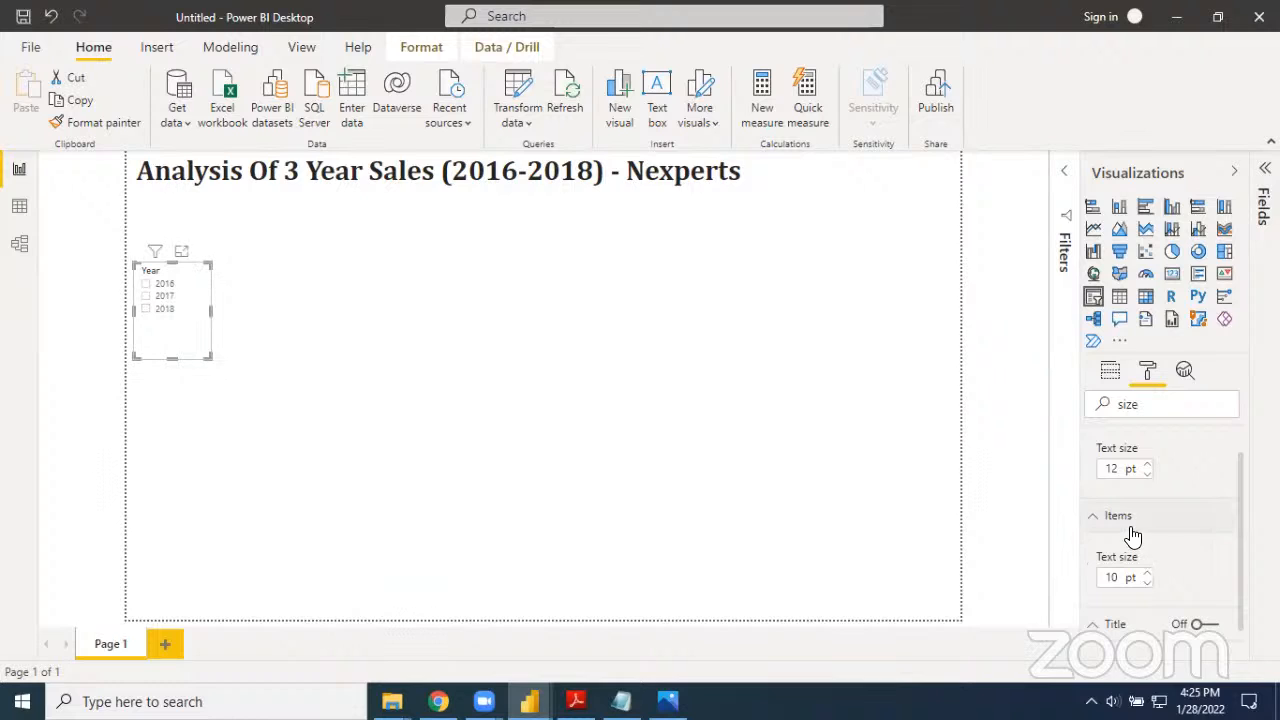
click(1148, 584)
click(1148, 573)
click(1148, 573)
click(1148, 573)
click(1148, 573)
click(1148, 573)
click(1148, 573)
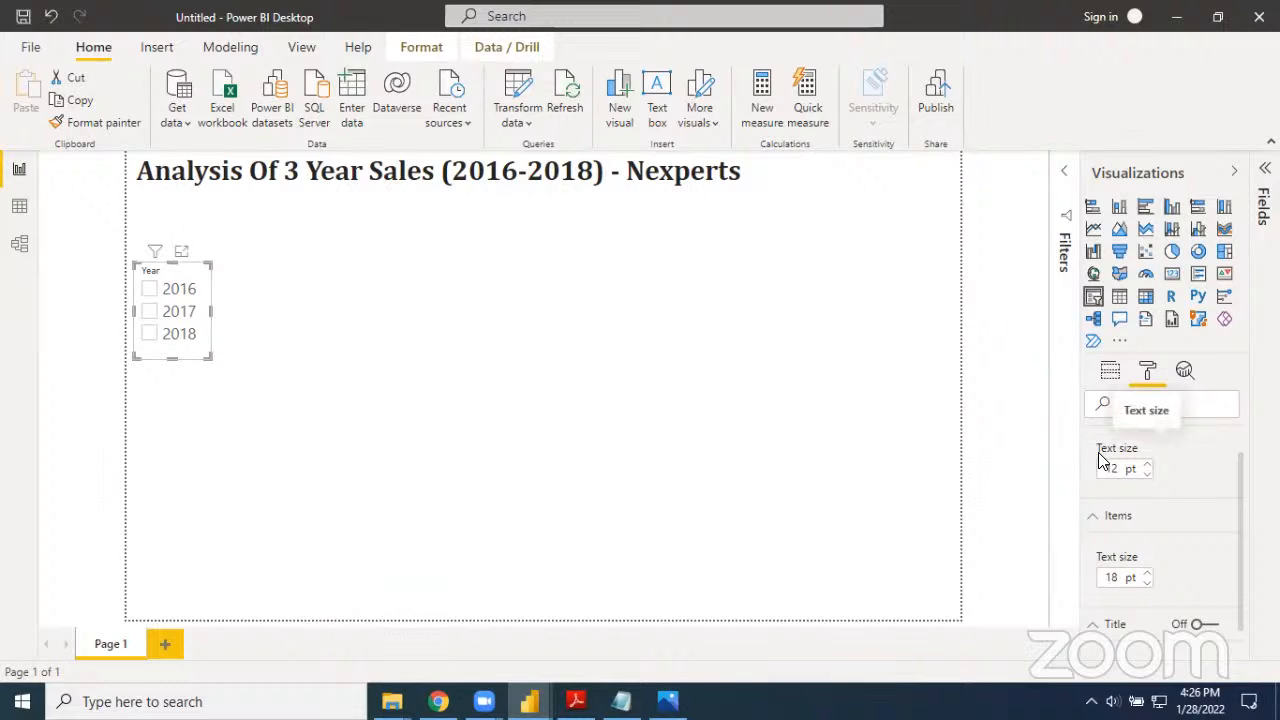
Enlarge the text size of the Year slicer's header and deselect the slicer
click(1148, 473)
click(1148, 467)
click(1148, 467)
click(1148, 467)
click(1148, 467)
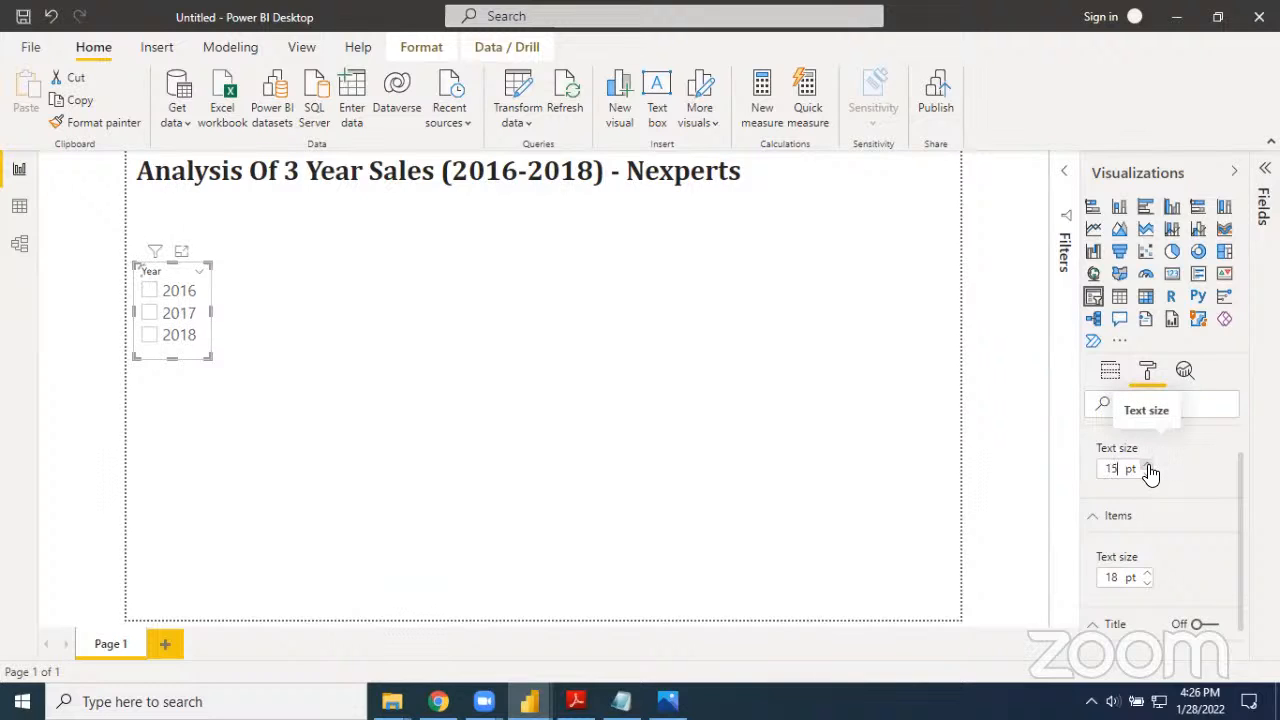
click(1148, 467)
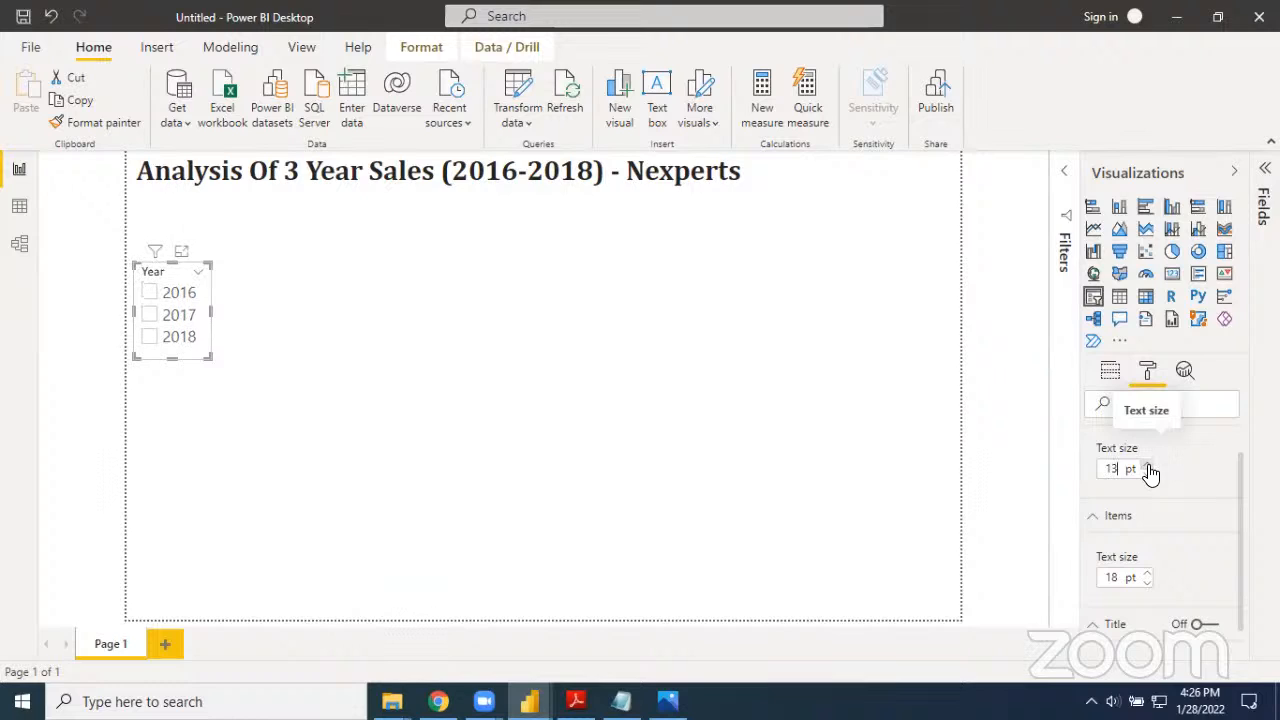
click(1148, 466)
click(1148, 466)
click(309, 359)
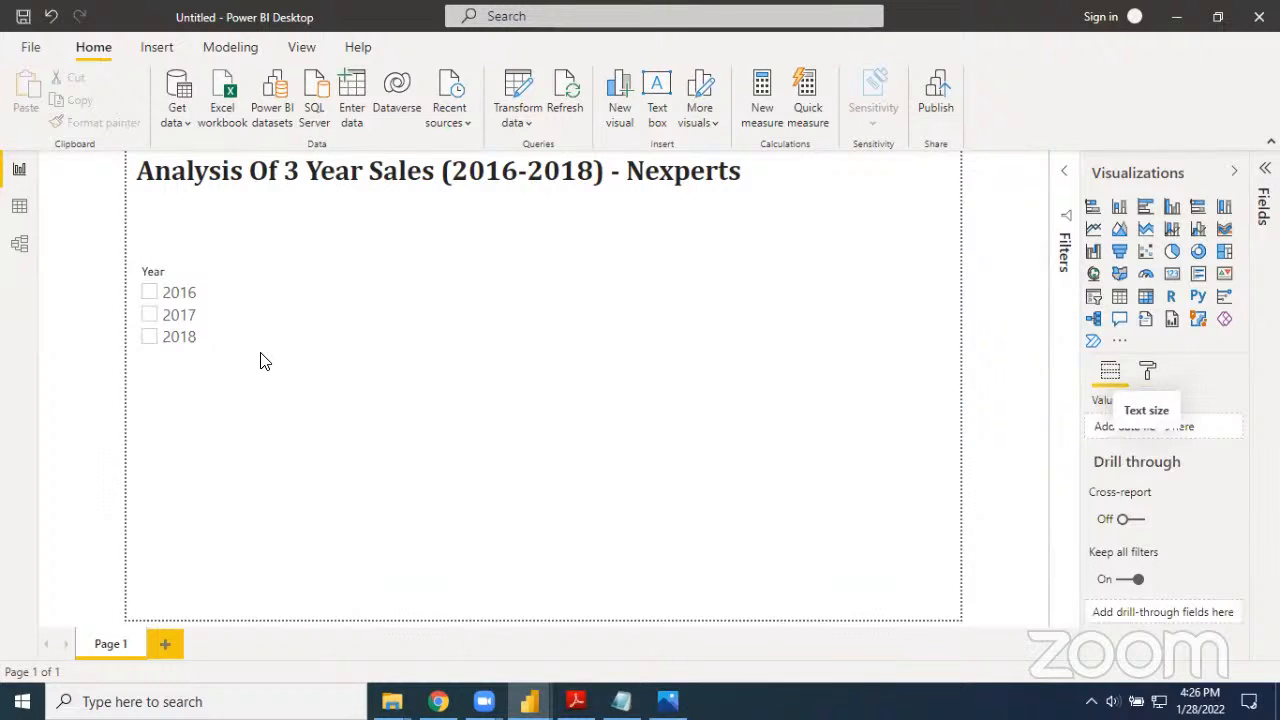
Find the border setting in the Year slicer's formatting options and turn the border on
click(205, 331)
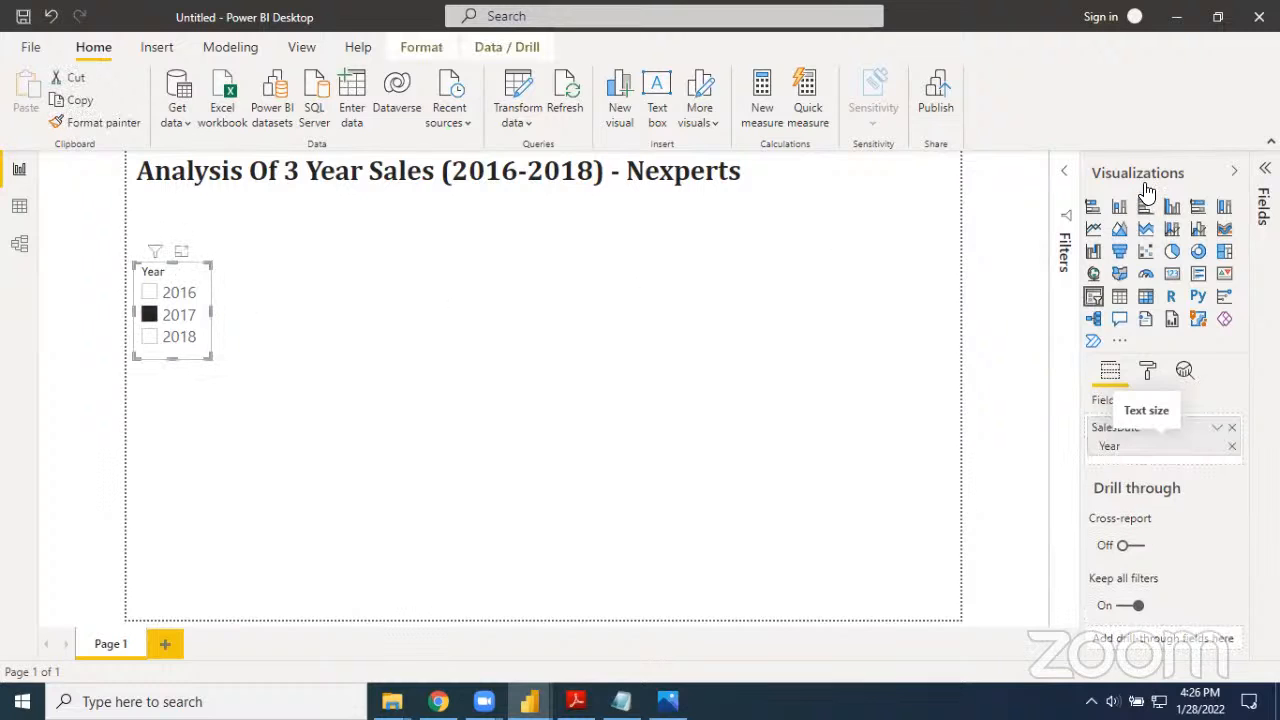
click(1148, 372)
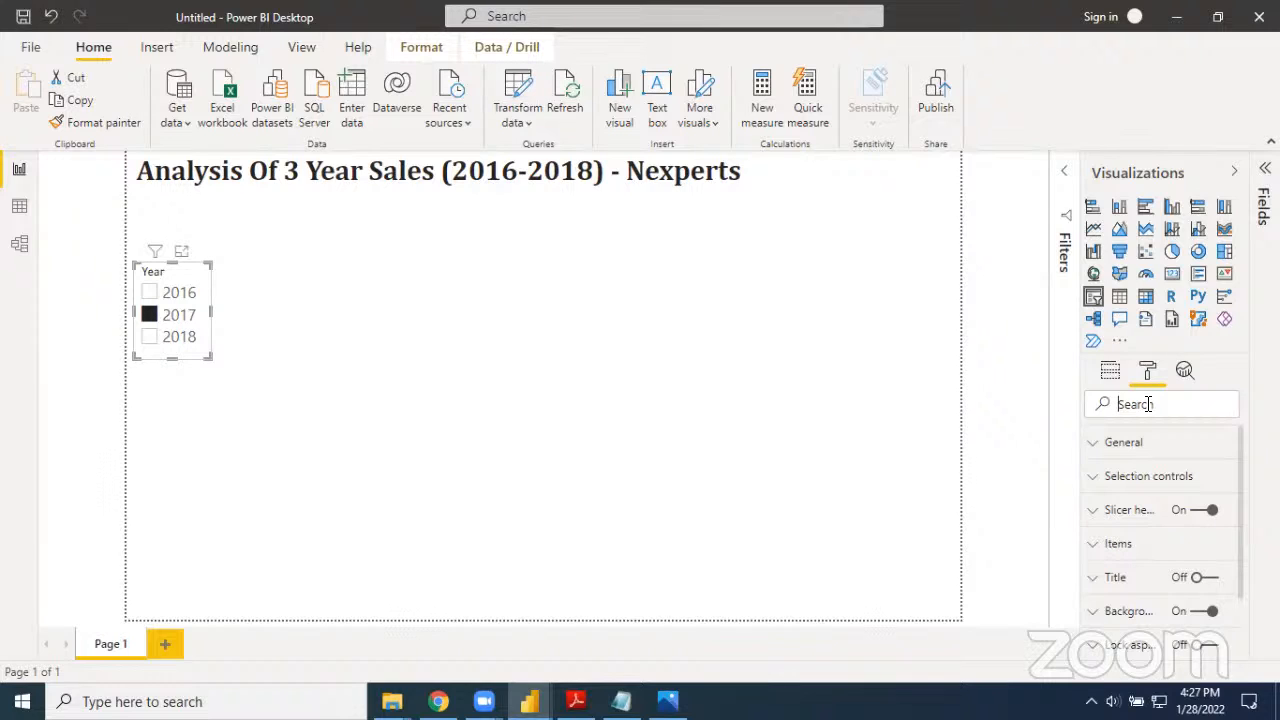
text(boder)
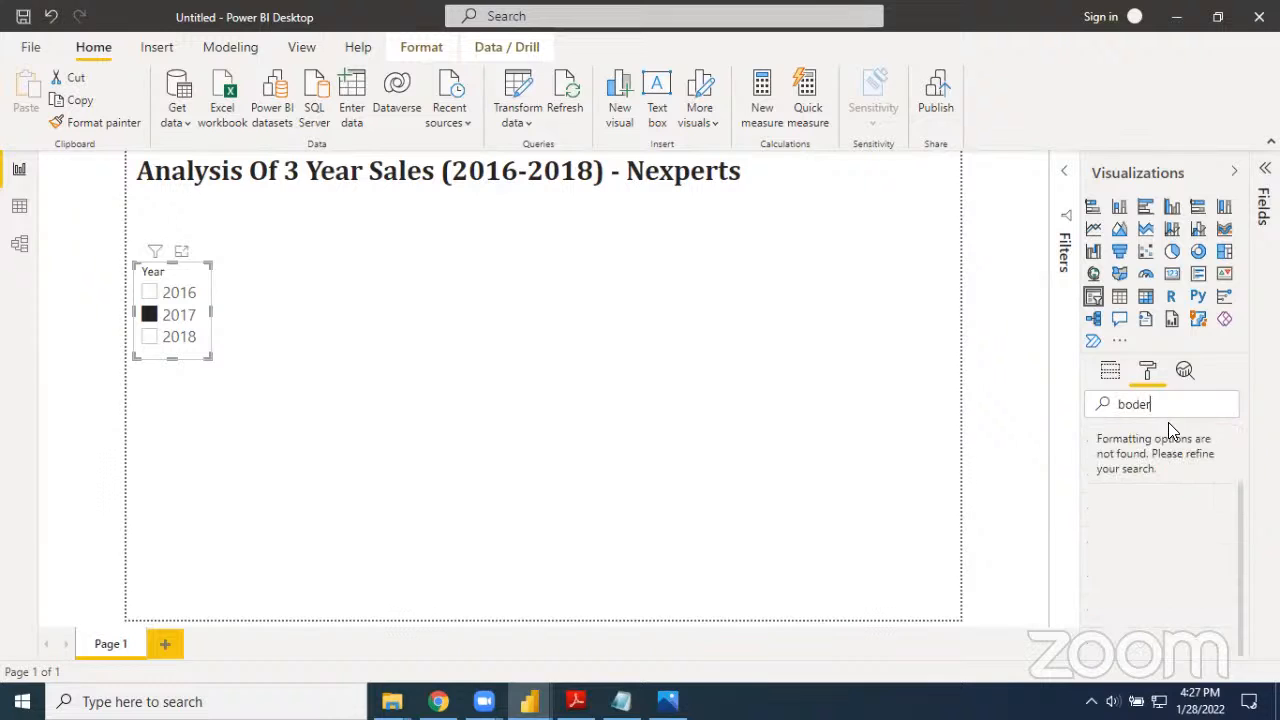
key(BackSpace)
key(BackSpace)
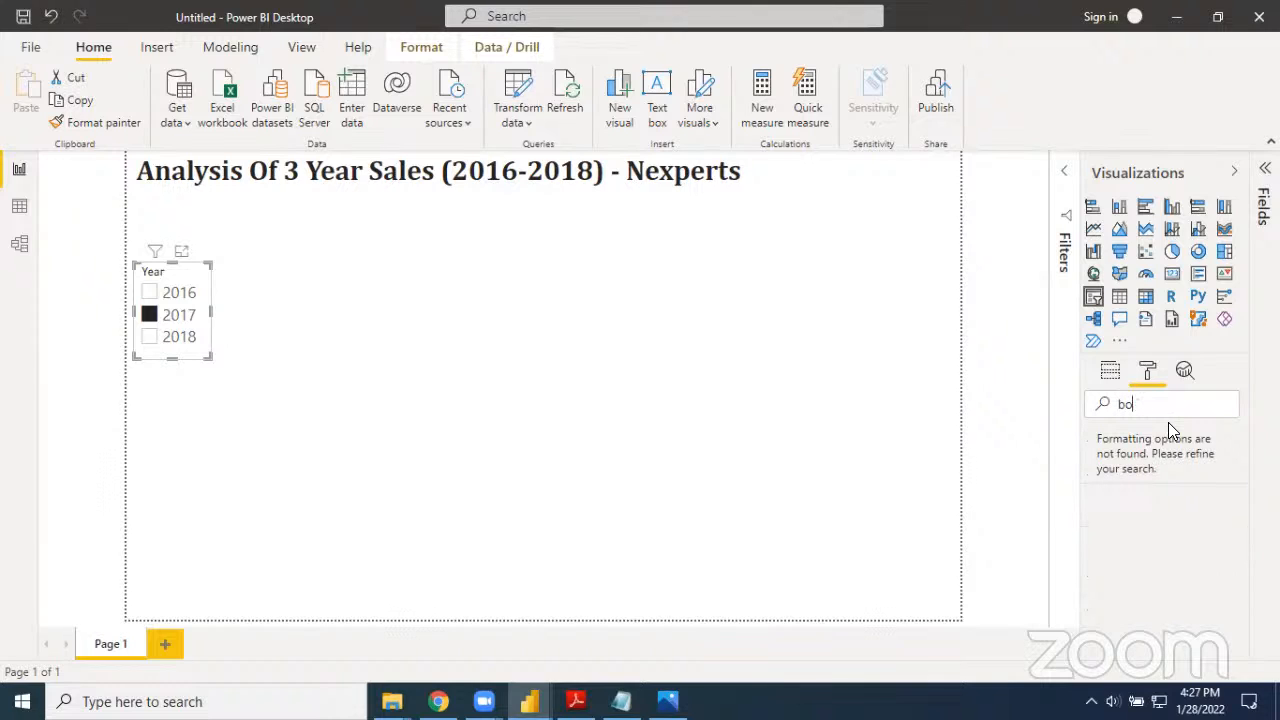
text(rder)
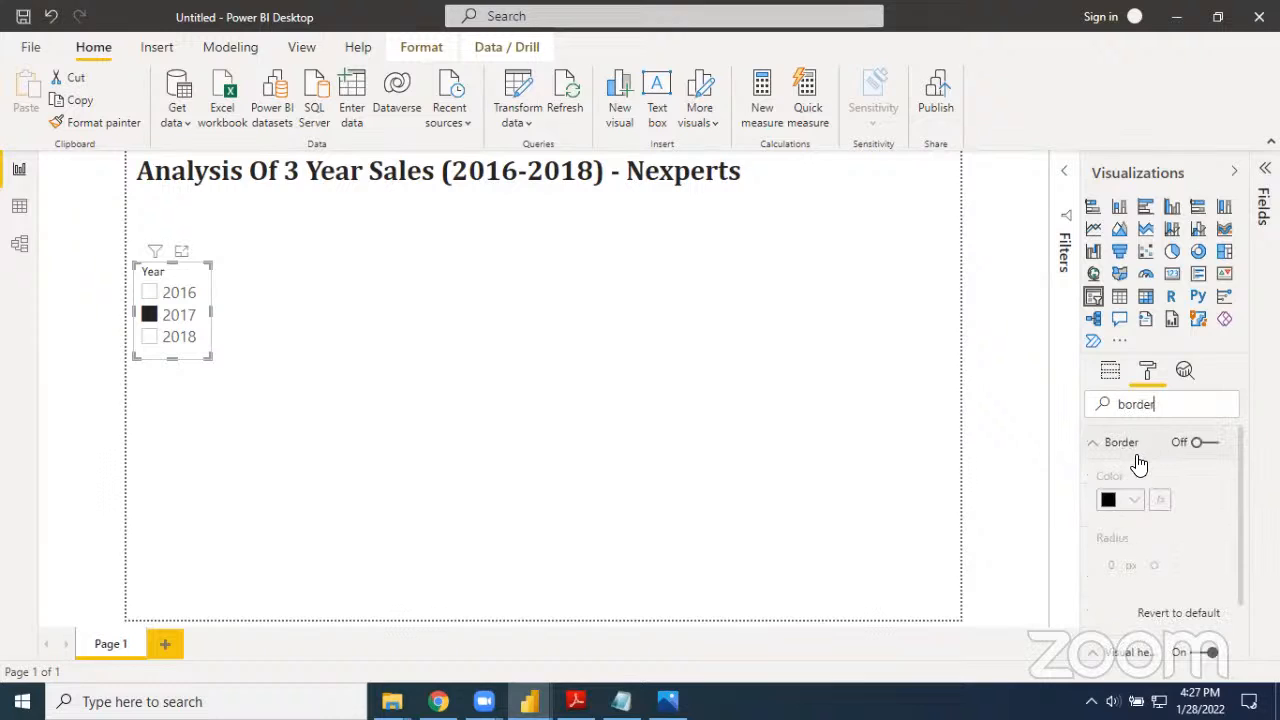
click(1201, 450)
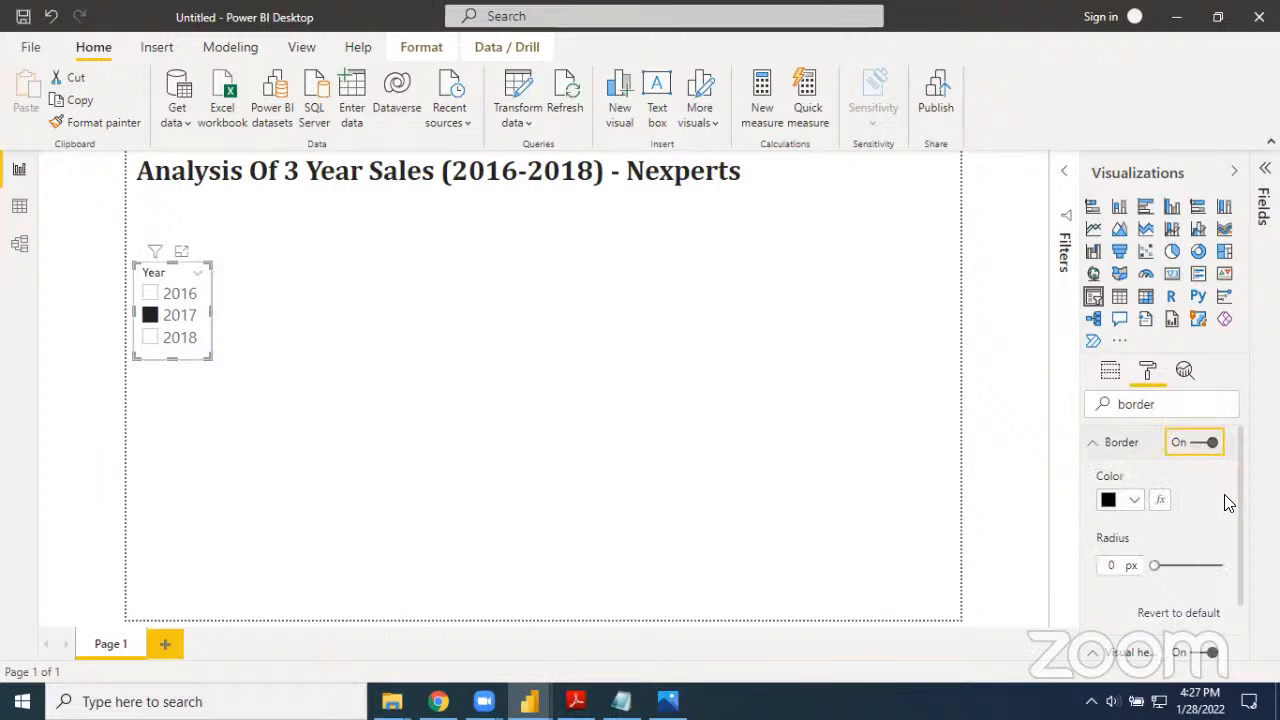
Make the Year slicer's border black with a 5 px corner radius, and deselect the slicer
click(1135, 500)
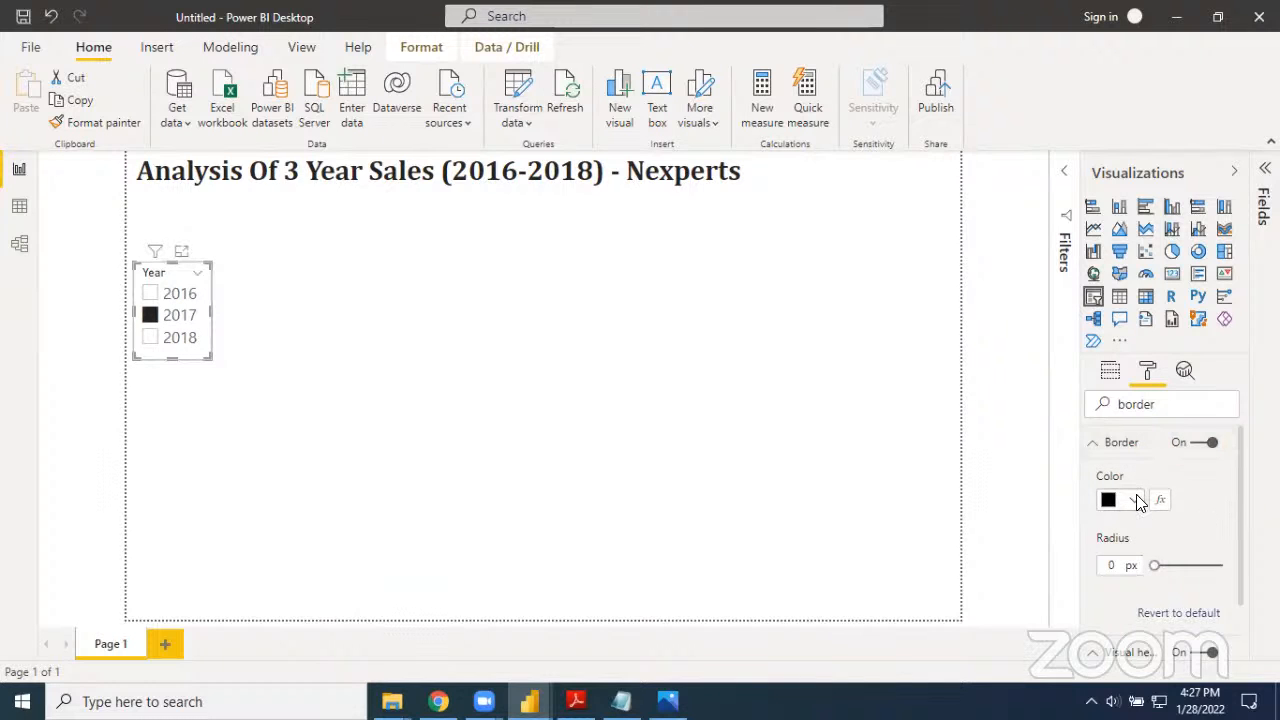
click(1033, 417)
drag(1152, 566, 1166, 569)
click(462, 494)
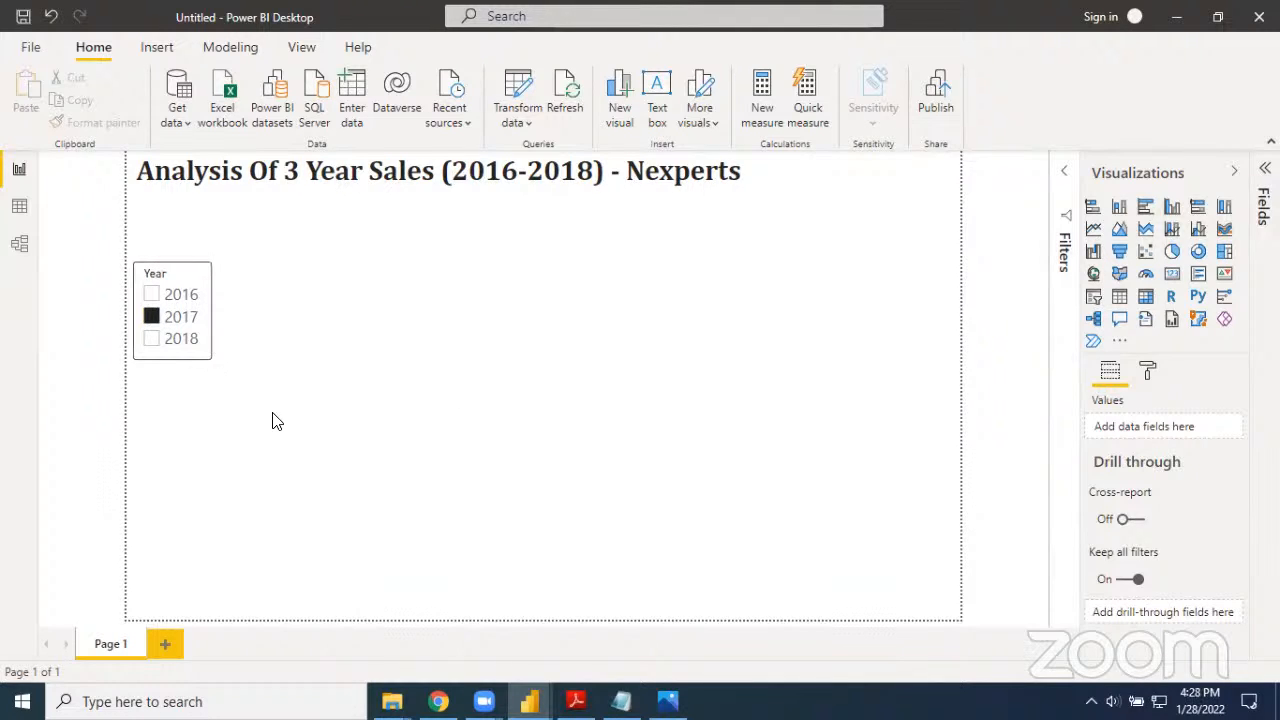
Clear the 2017 selection in the Year slicer and move the slicer directly beneath the report title
click(191, 357)
click(152, 318)
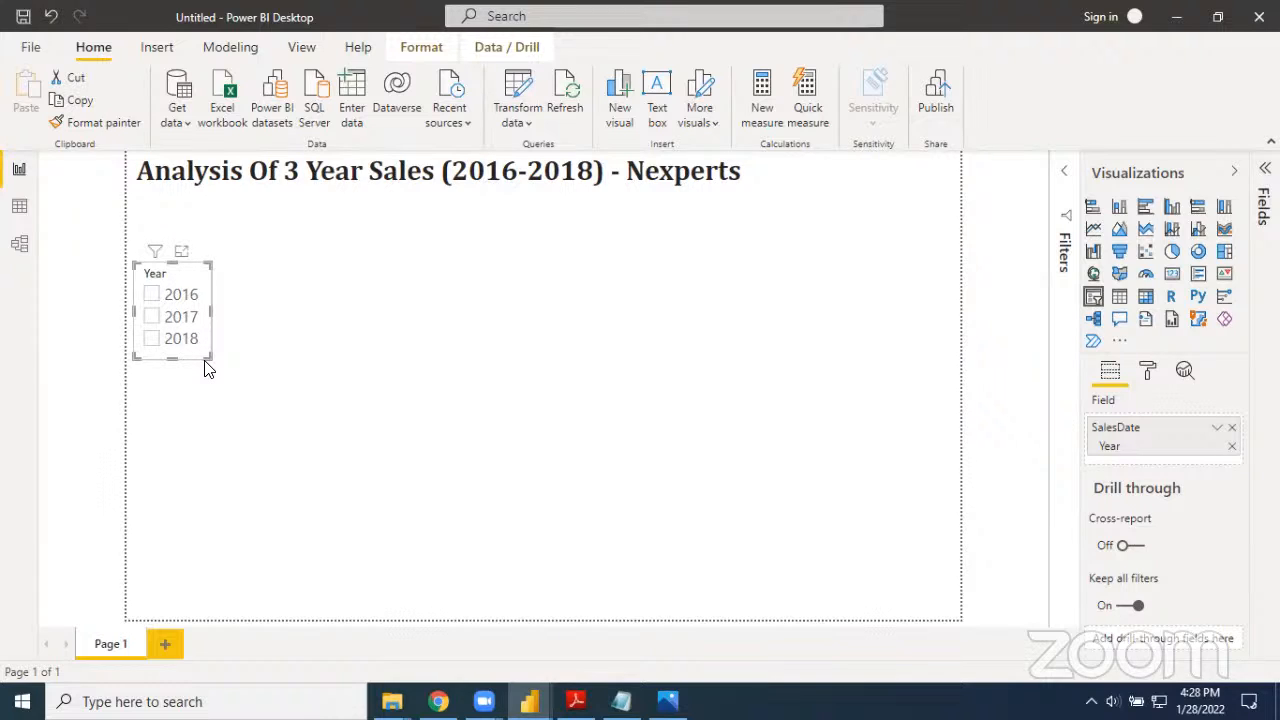
drag(197, 280, 201, 229)
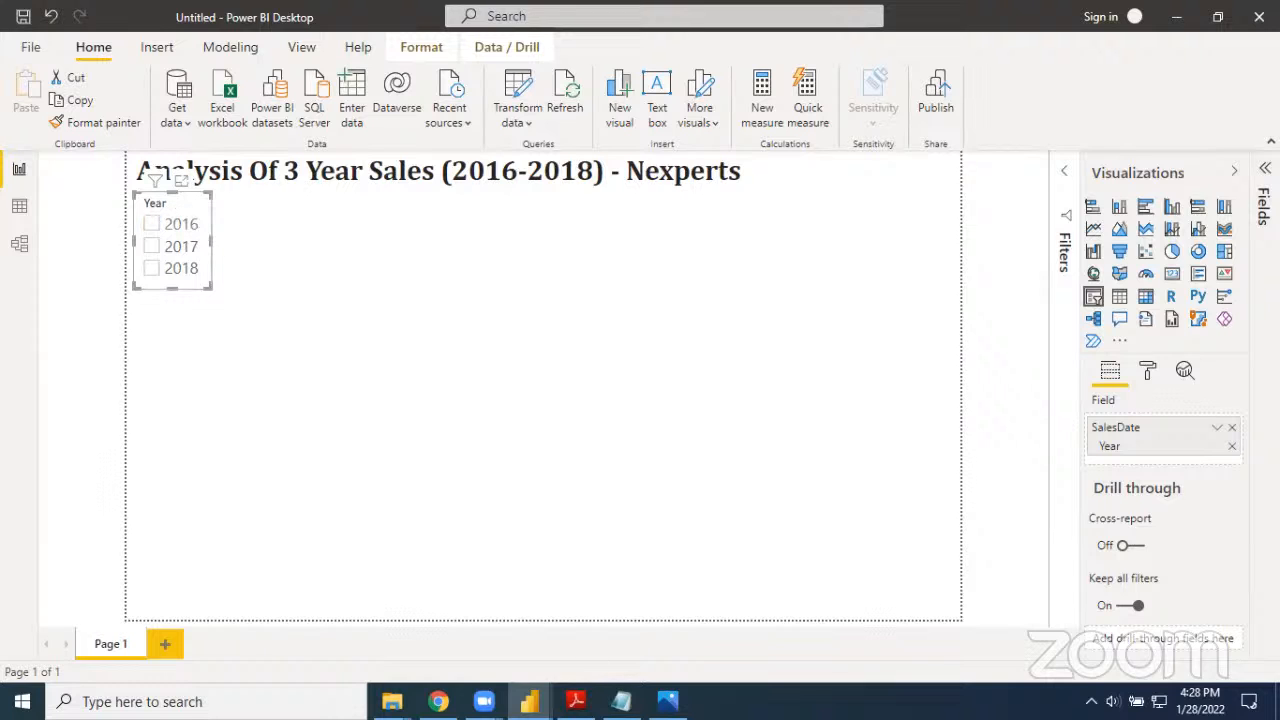
Duplicate the Year slicer and place the copy on the empty canvas, diagonally below and right of the original
key(alt+Tab)
click(207, 275)
click(207, 275)
key(ctrl+c)
click(278, 262)
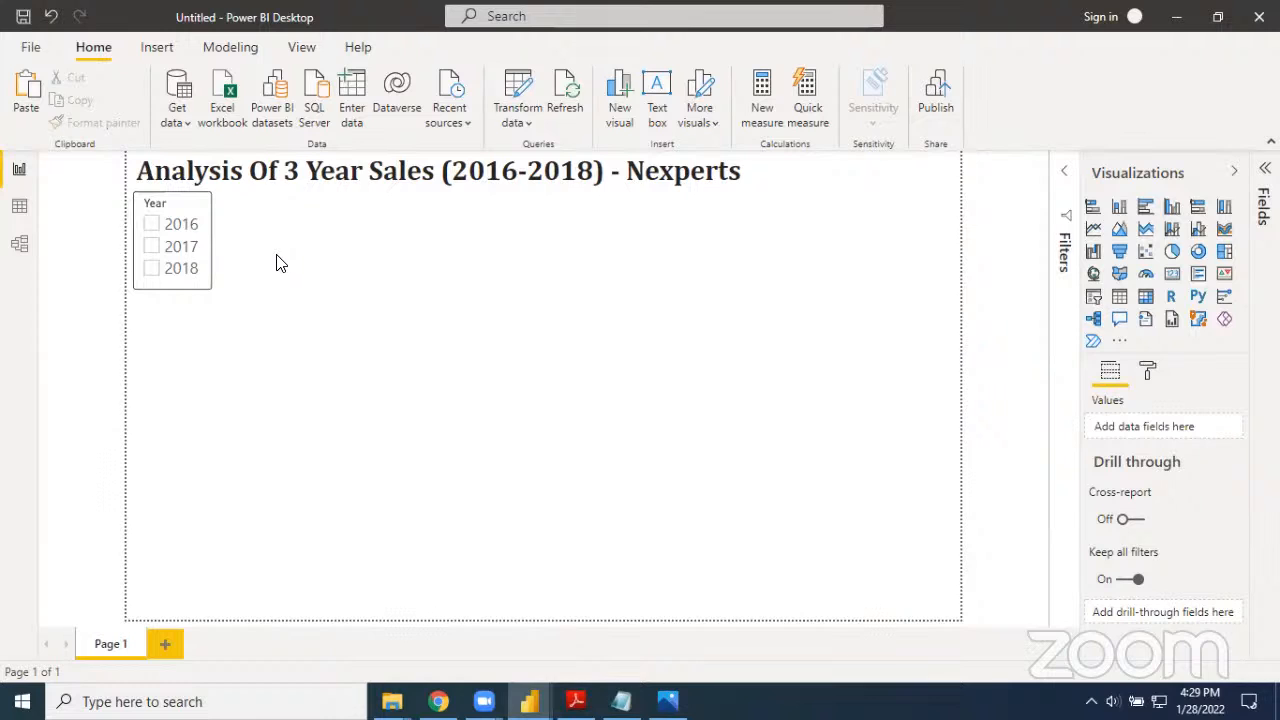
key(ctrl+v)
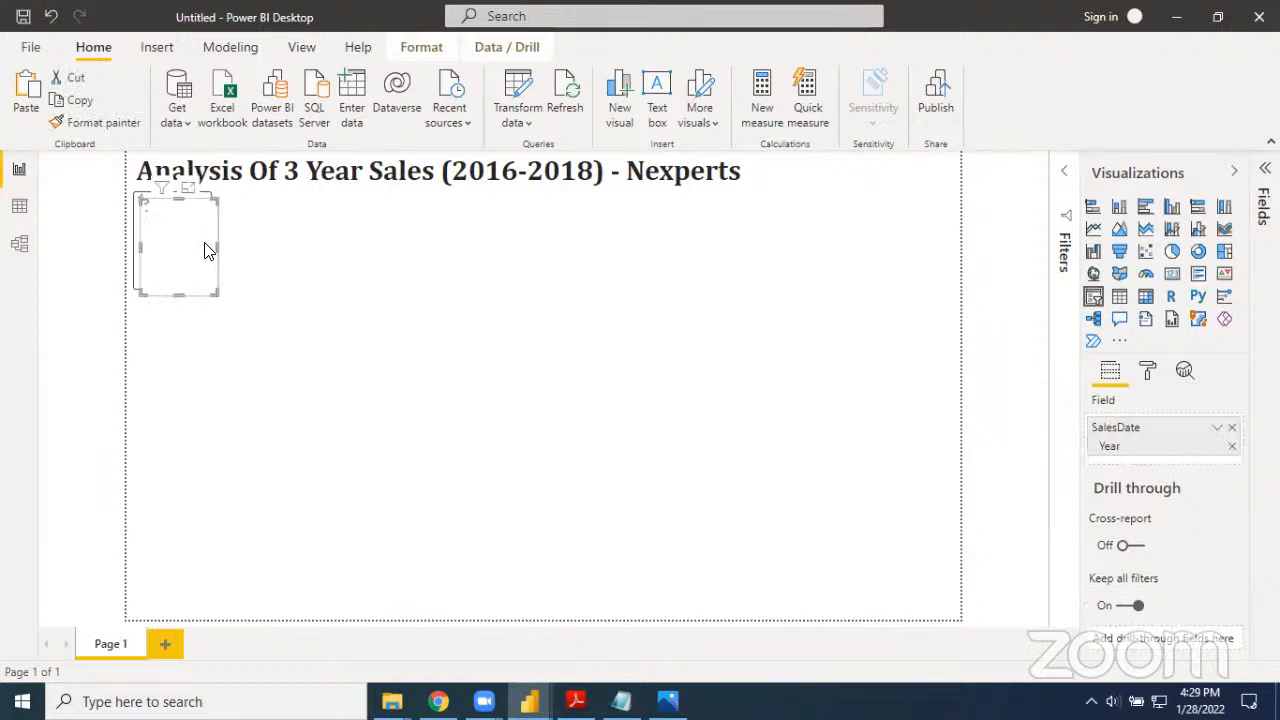
drag(213, 232, 315, 329)
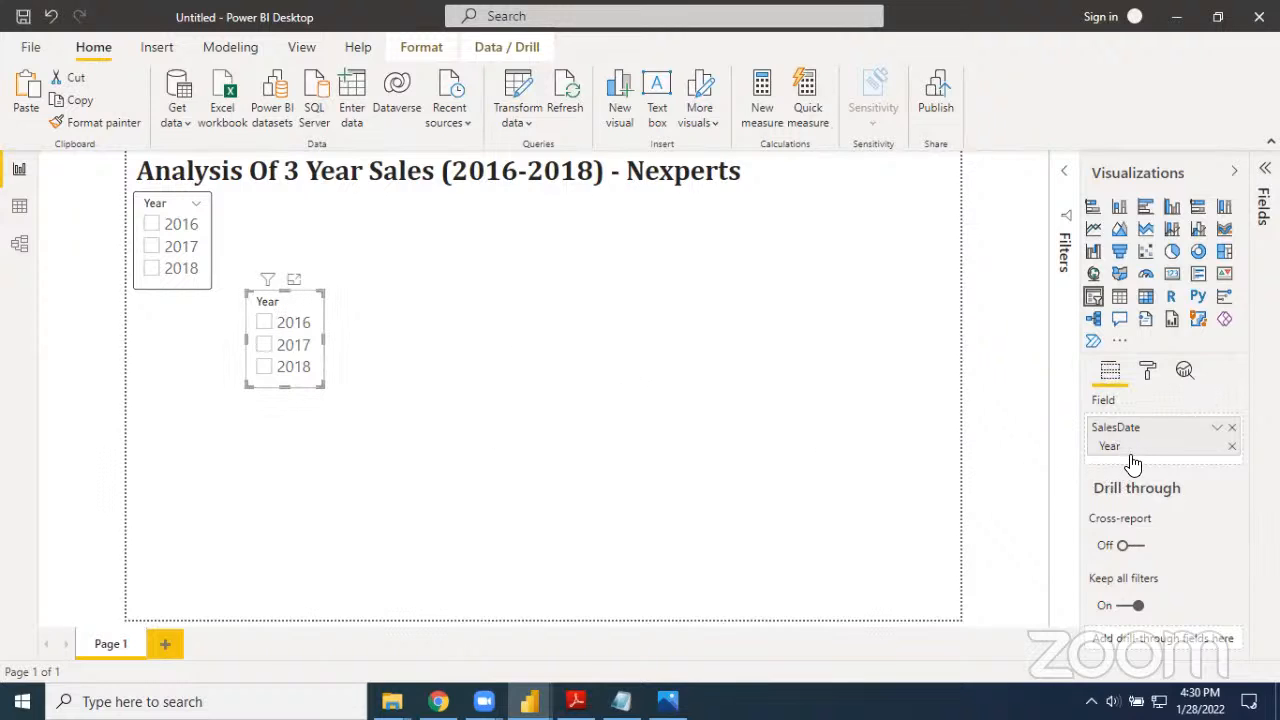
Replace the Year field of the duplicated slicer with the Region field from Sheet1
click(1232, 430)
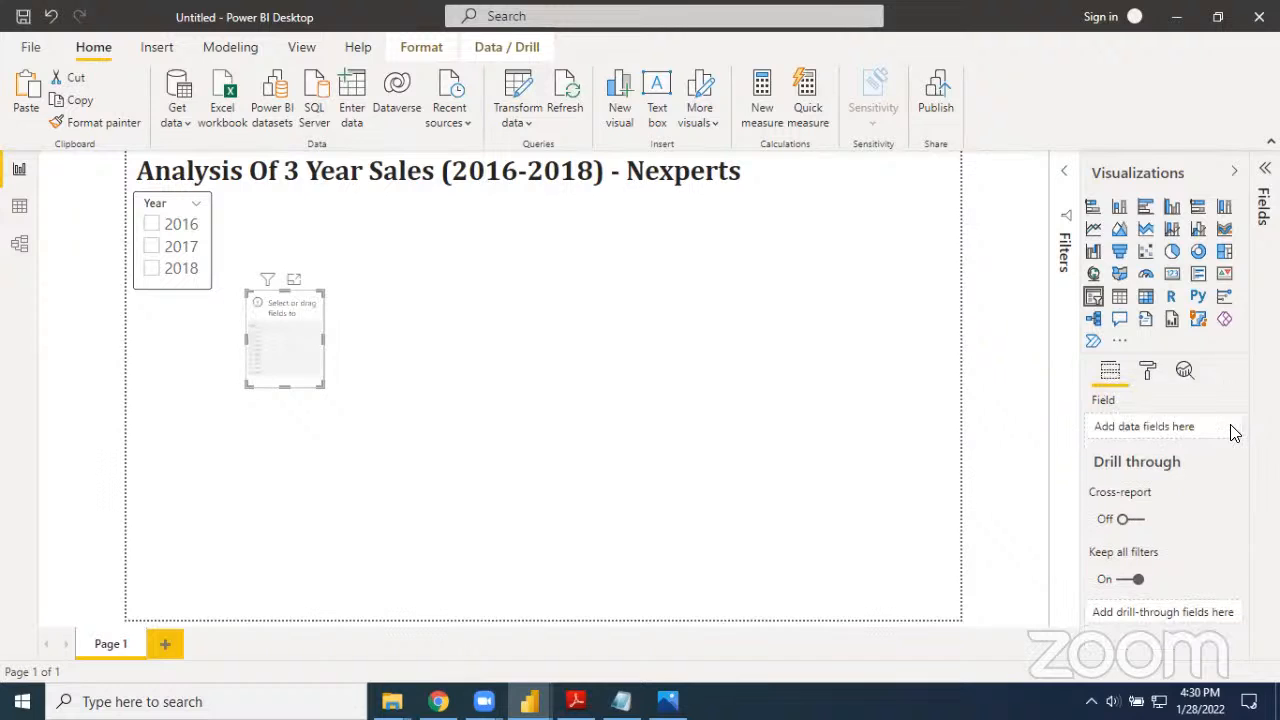
click(1262, 390)
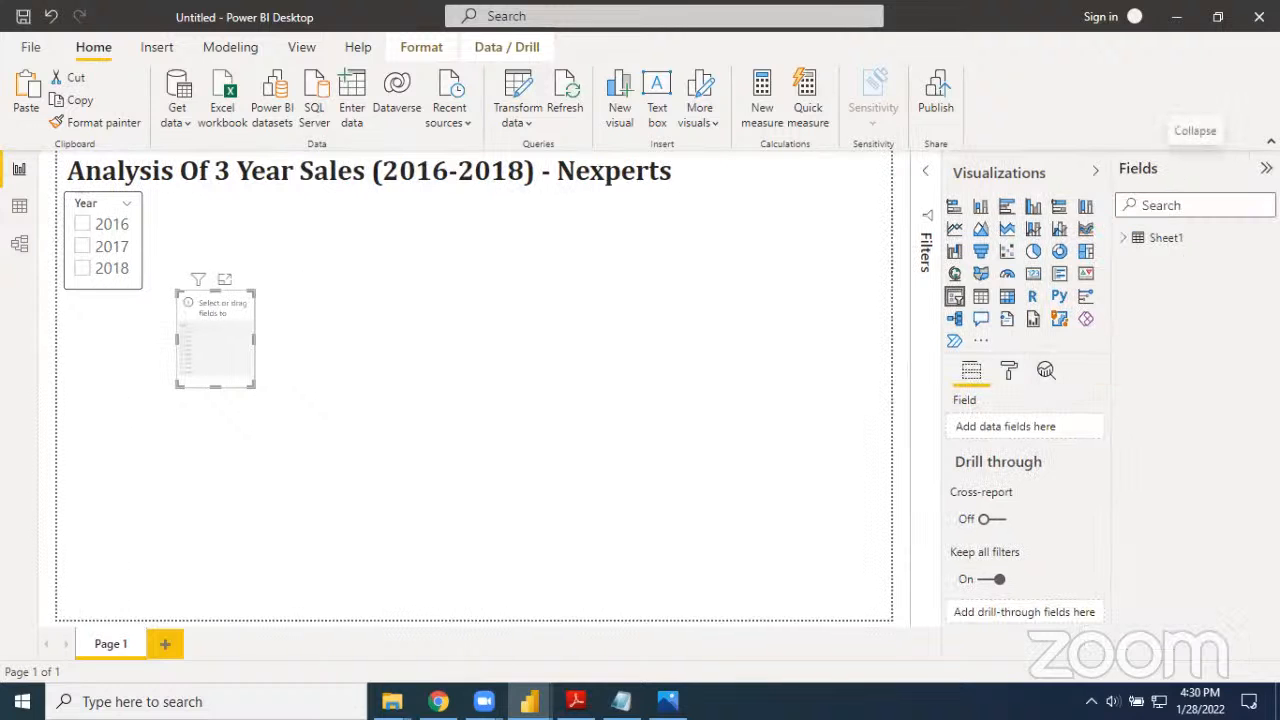
click(1129, 248)
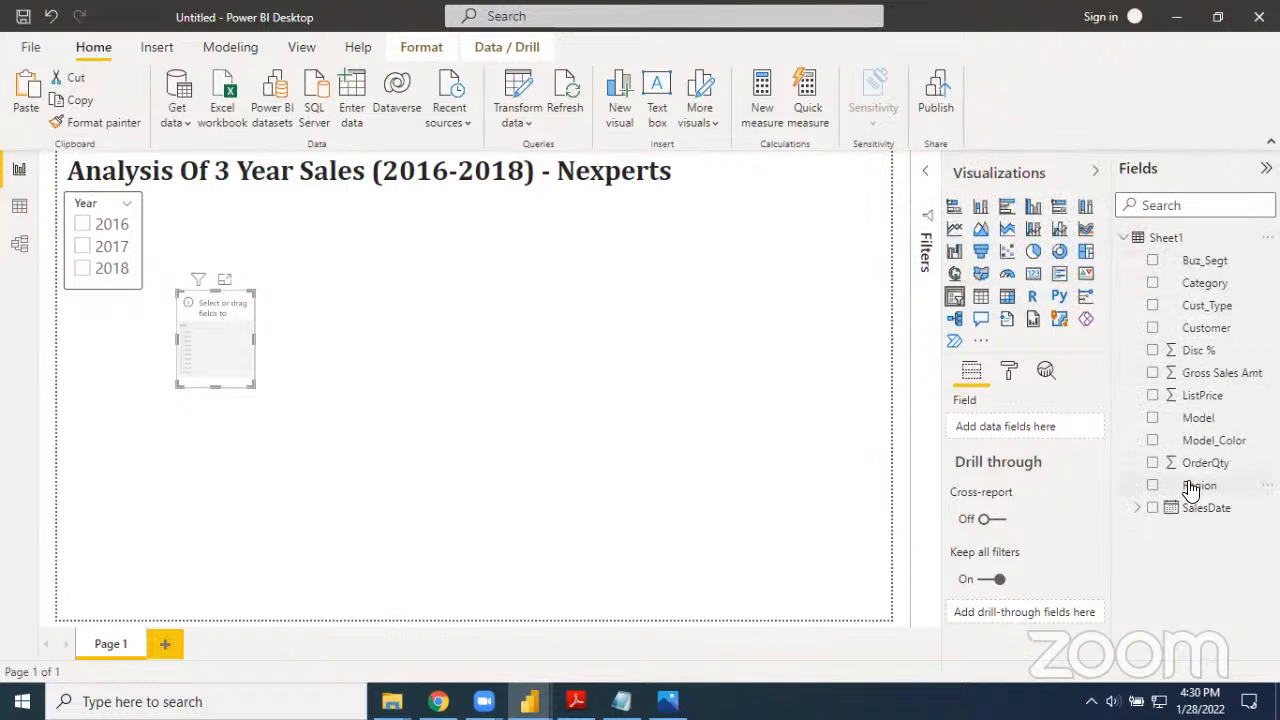
drag(1177, 488, 1030, 432)
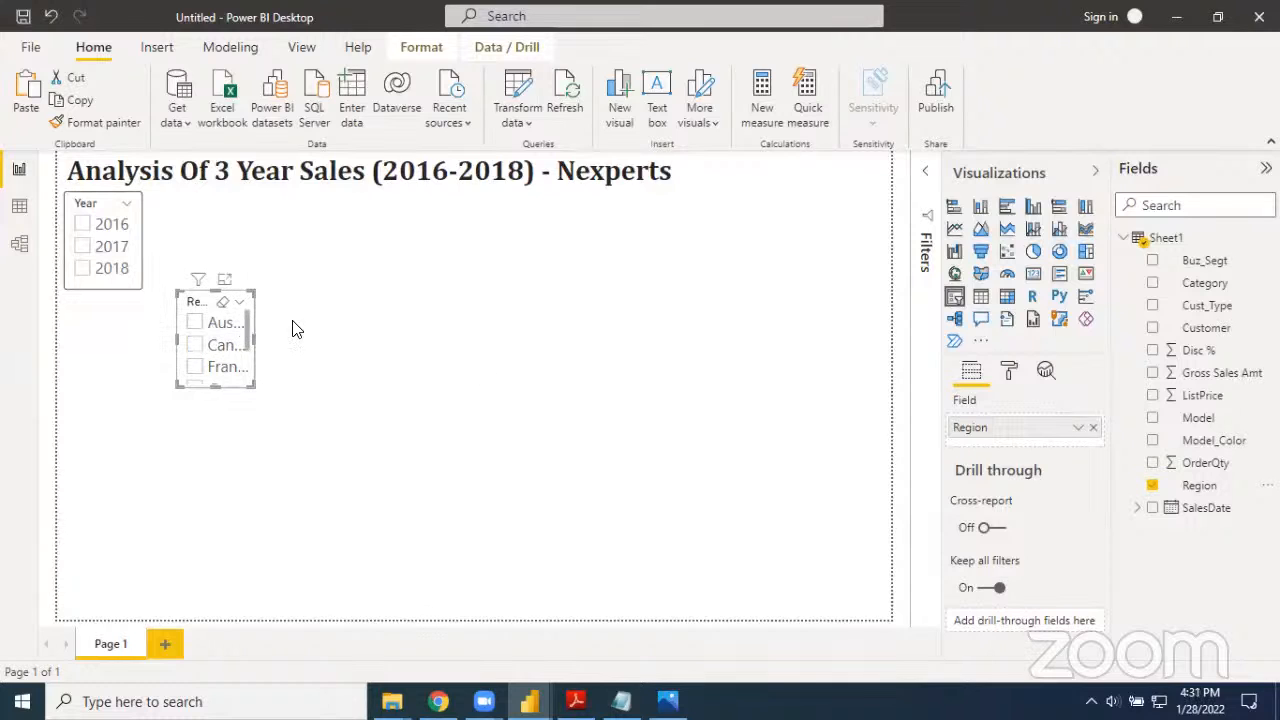
Set the Region slicer's orientation to Horizontal and widen it until all six countries fit in one row
click(1010, 375)
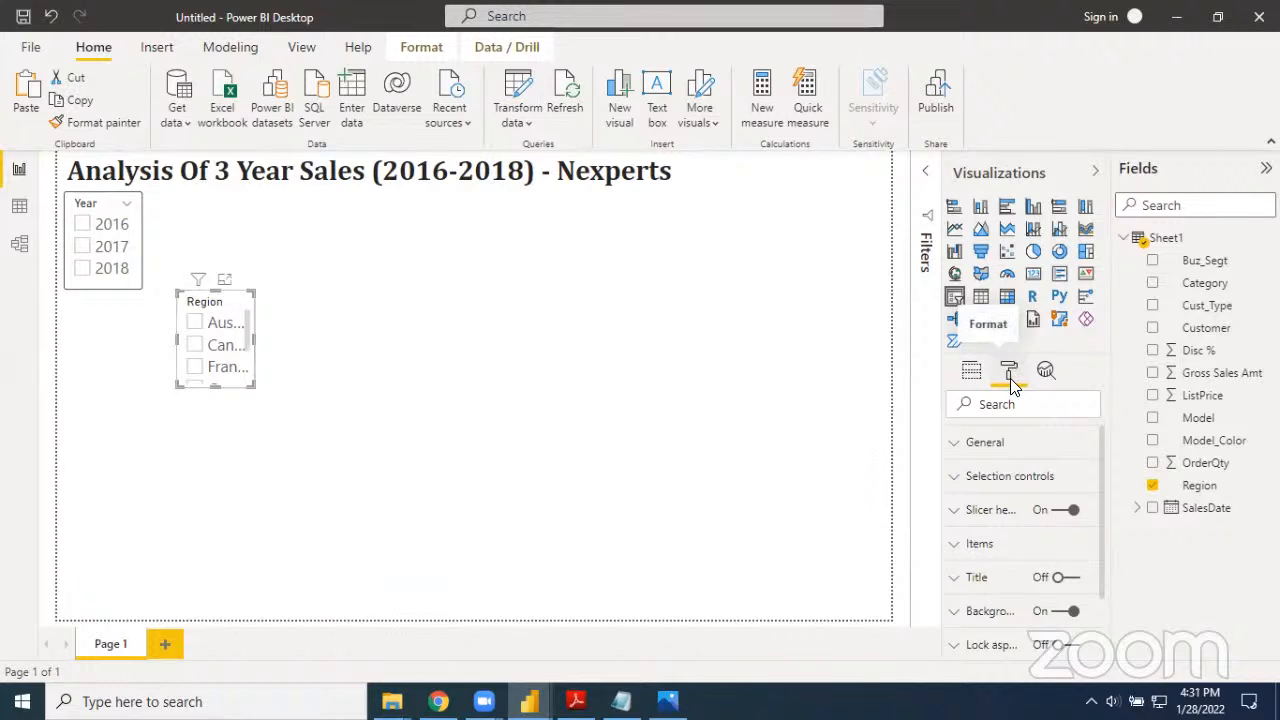
click(1020, 410)
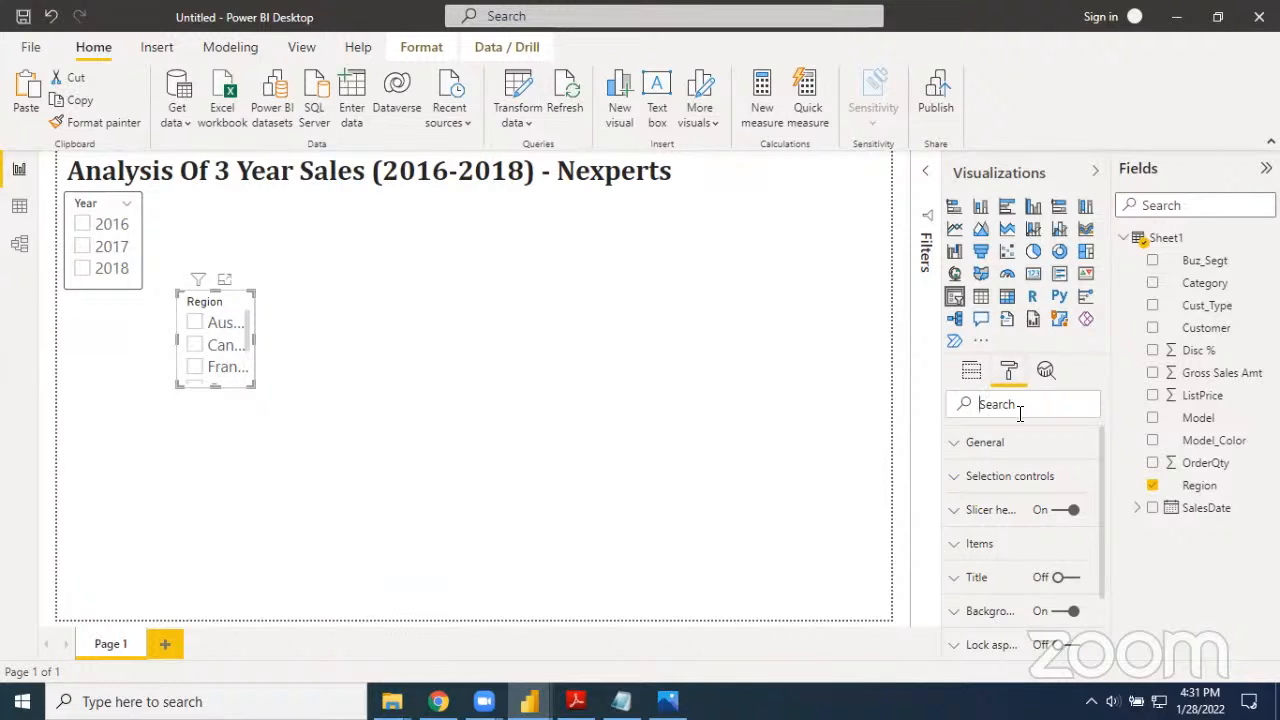
text(ori)
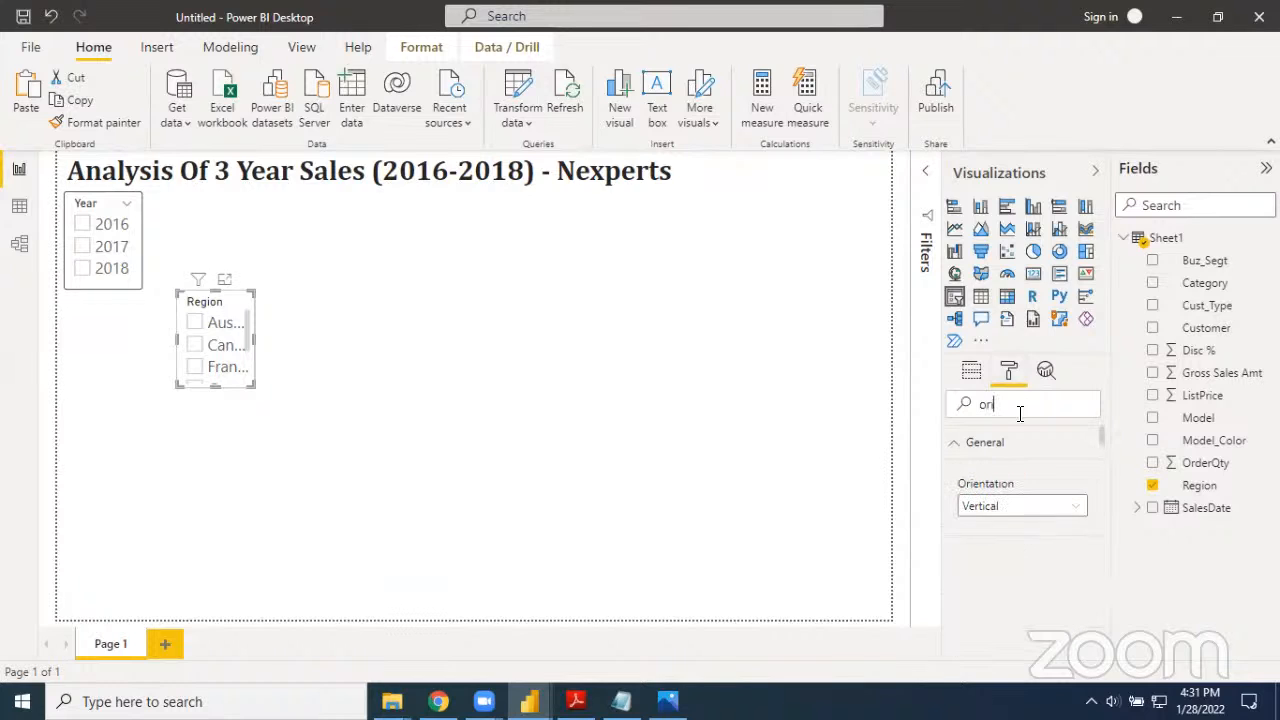
text(entat)
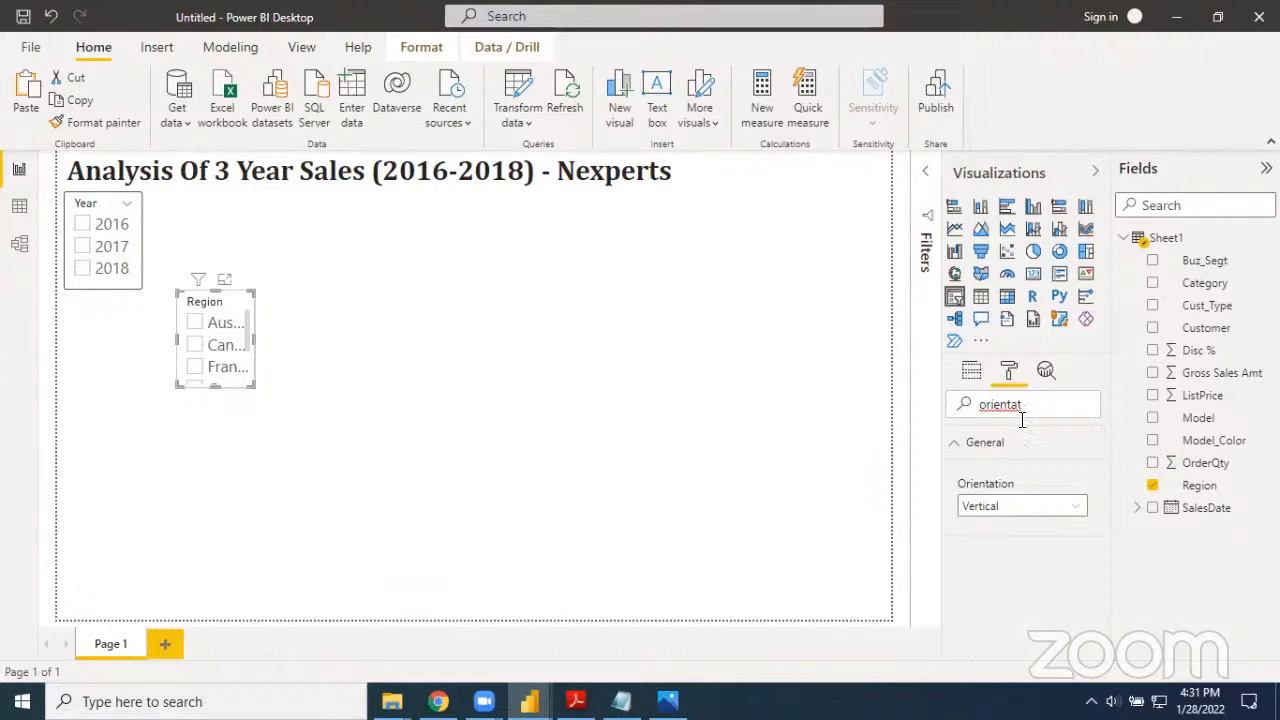
click(1008, 508)
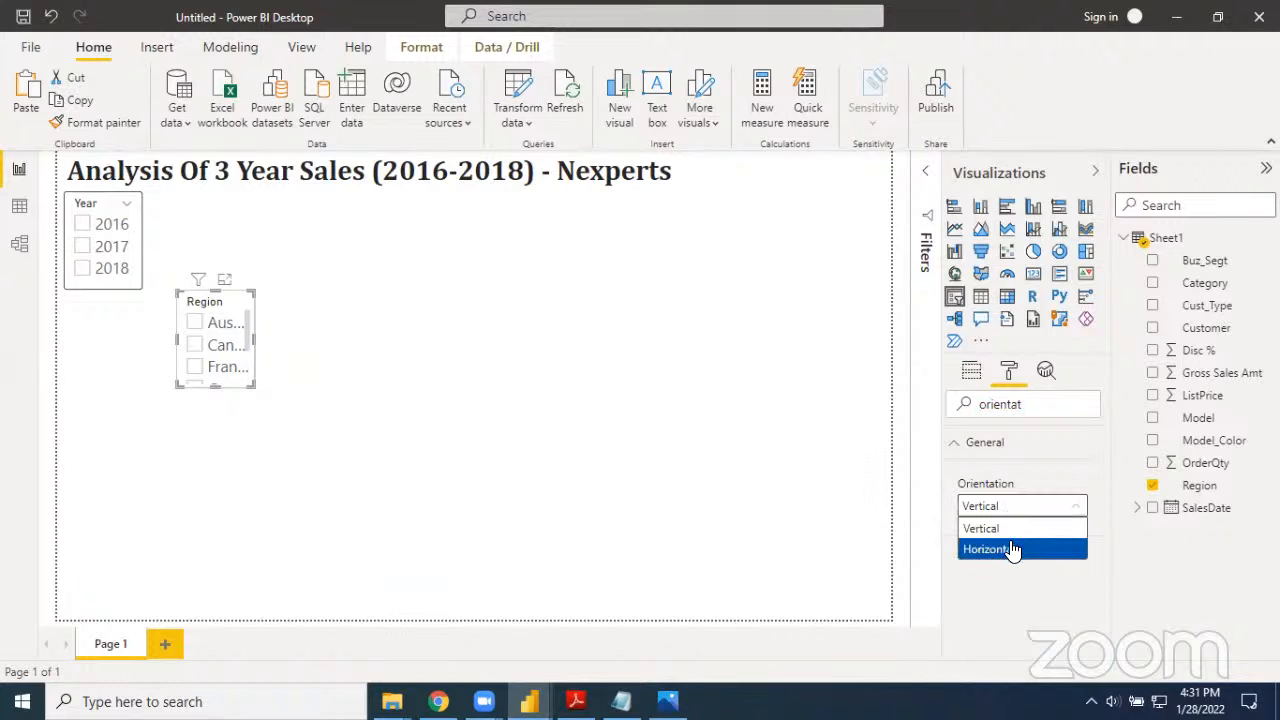
click(1010, 549)
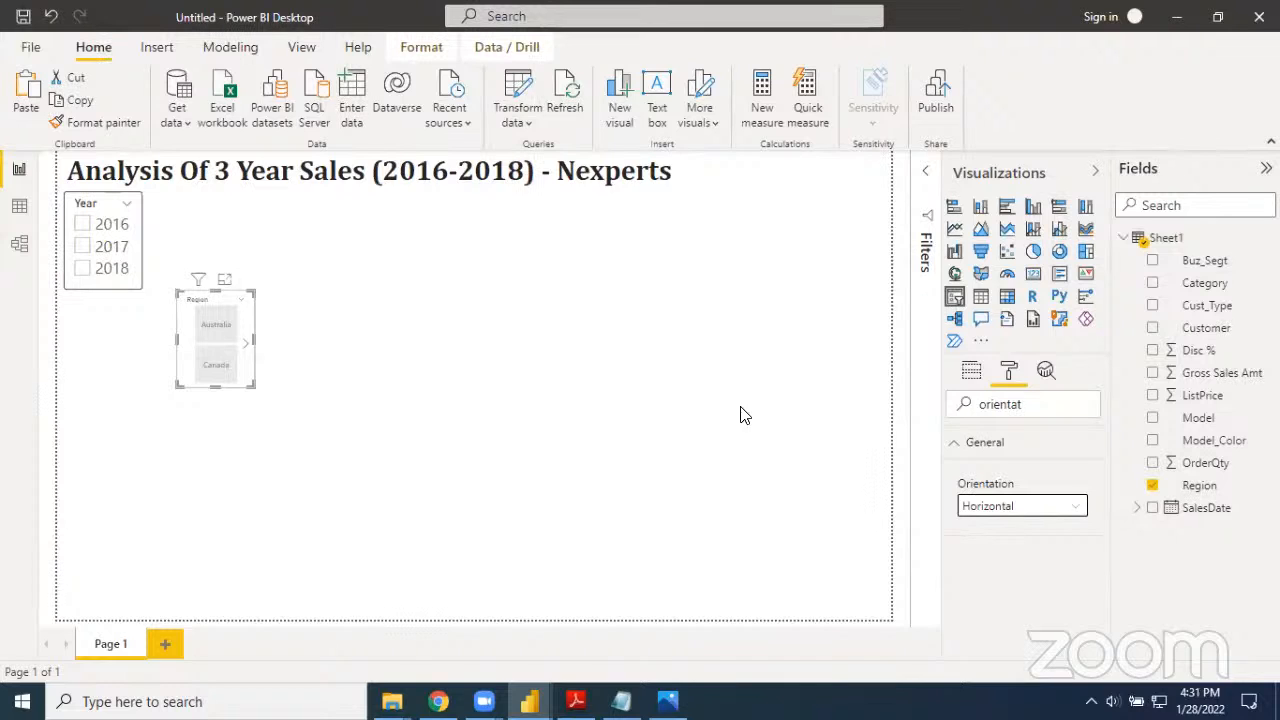
drag(255, 345, 766, 350)
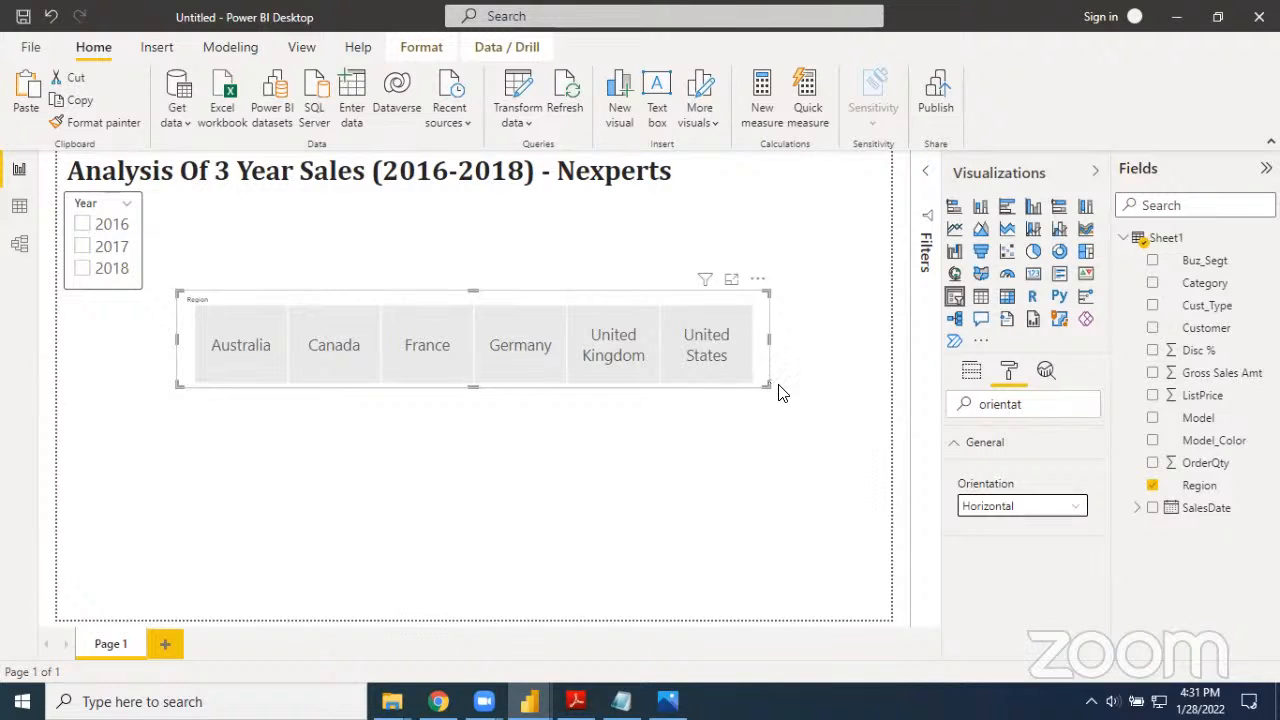
Find the text size settings of the Region slicer and set its items' text size to 14 pt
click(1006, 381)
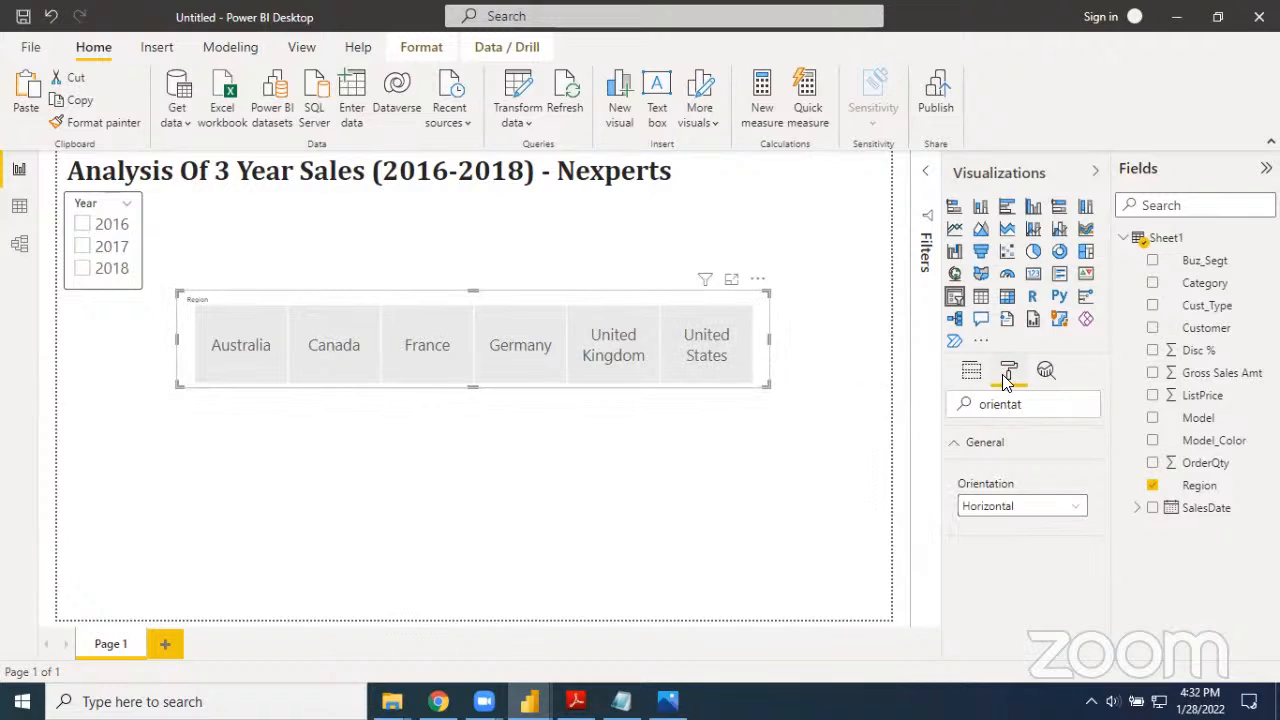
click(1032, 405)
key(BackSpace)
key(BackSpace)
key(BackSpace)
key(BackSpace)
key(BackSpace)
key(BackSpace)
key(BackSpace)
key(BackSpace)
text(si)
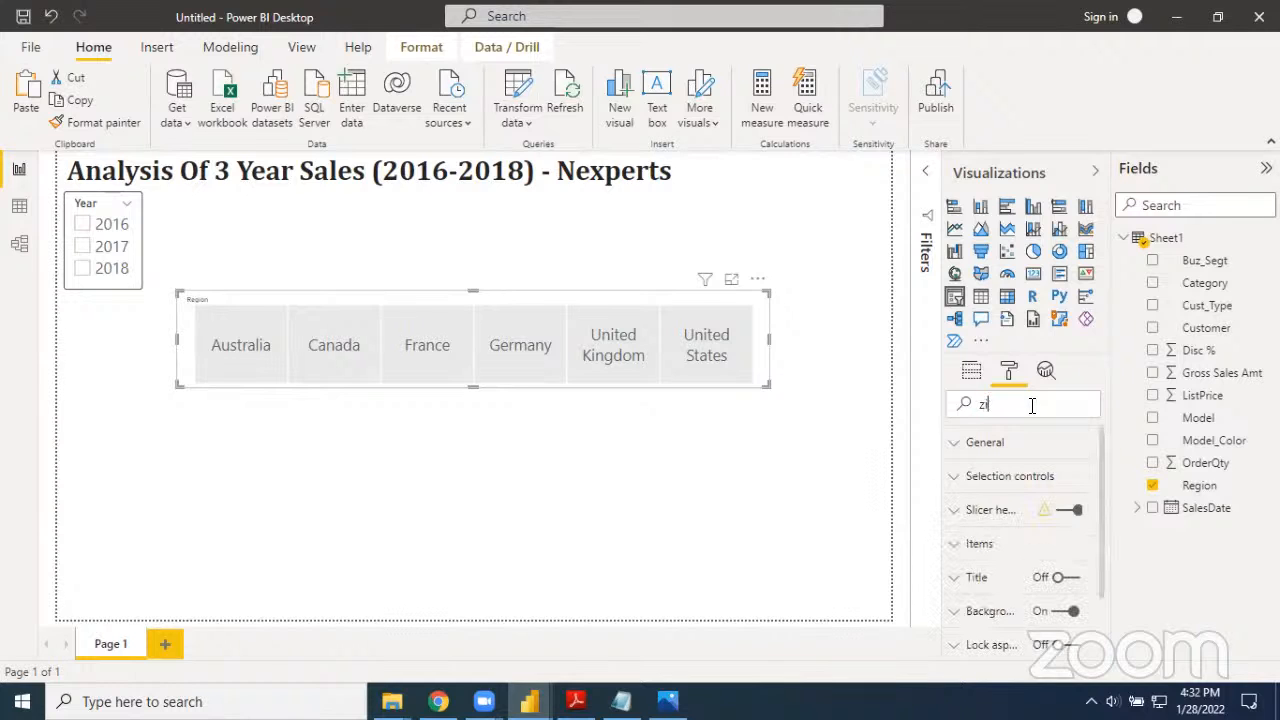
key(BackSpace)
key(BackSpace)
text(size)
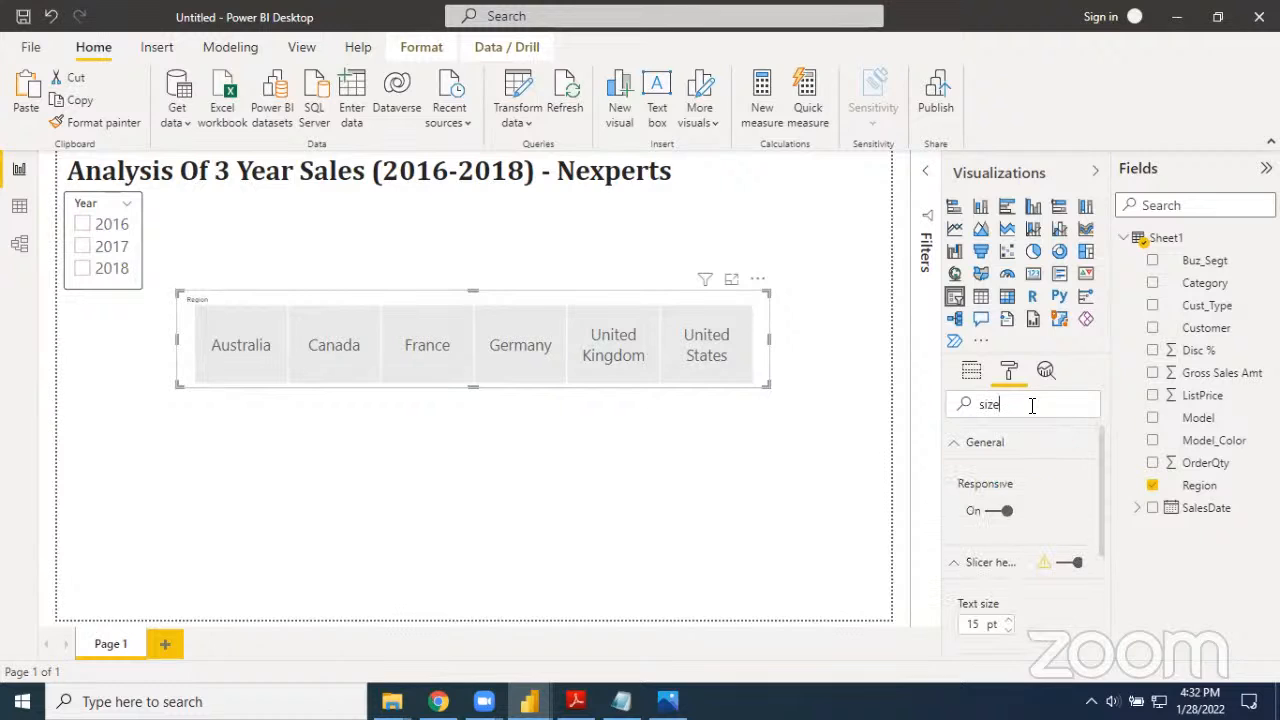
scroll(1044, 546, down, 3)
scroll(1020, 566, down, 1)
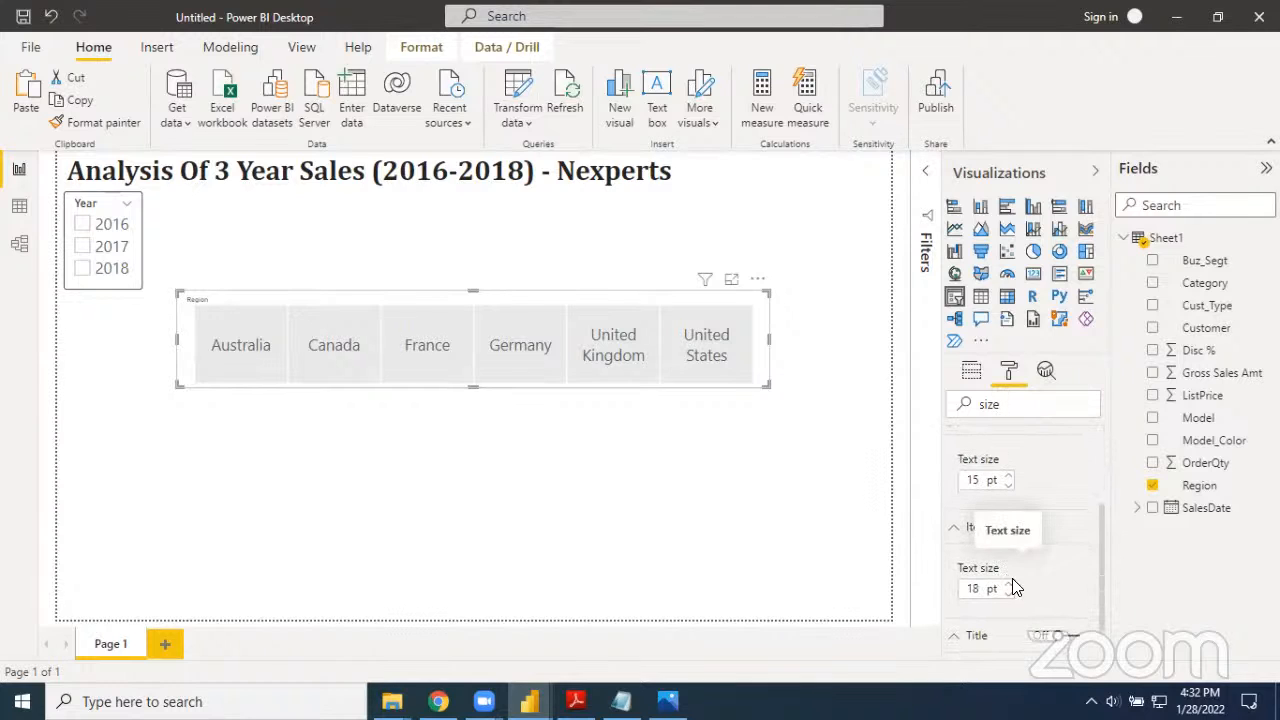
click(1008, 595)
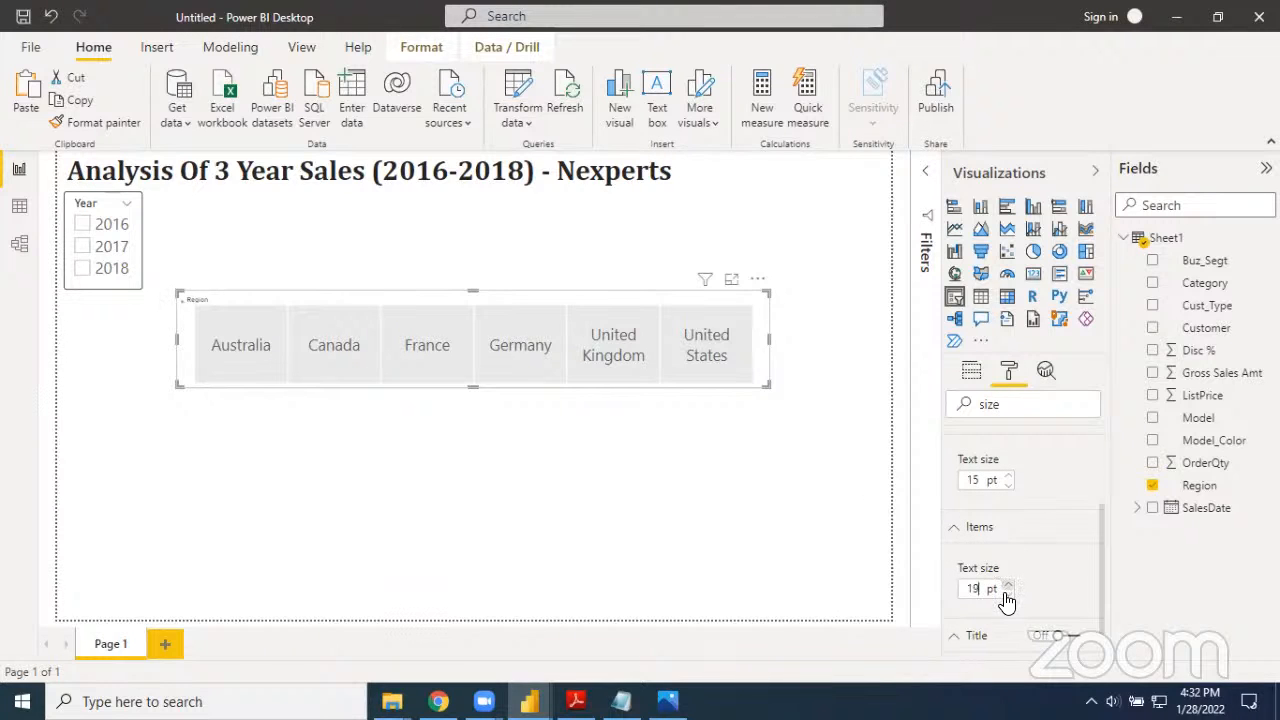
click(1008, 596)
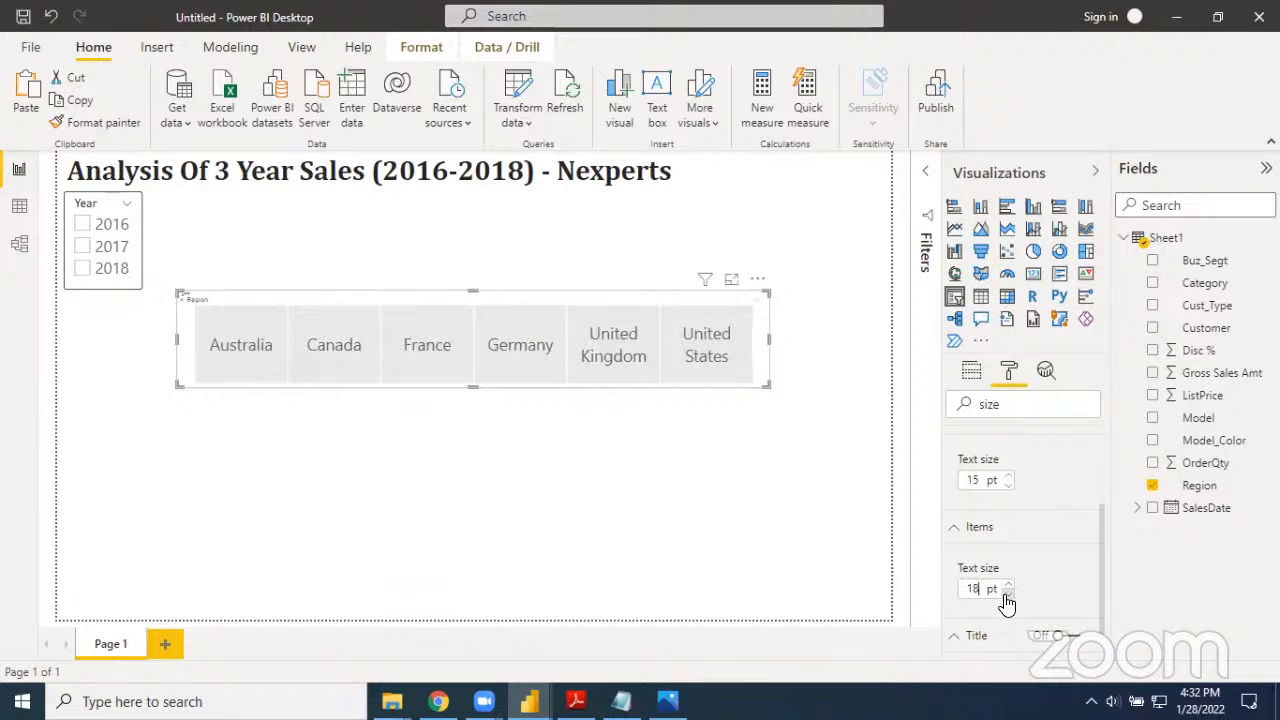
click(1007, 595)
click(1007, 595)
click(1008, 596)
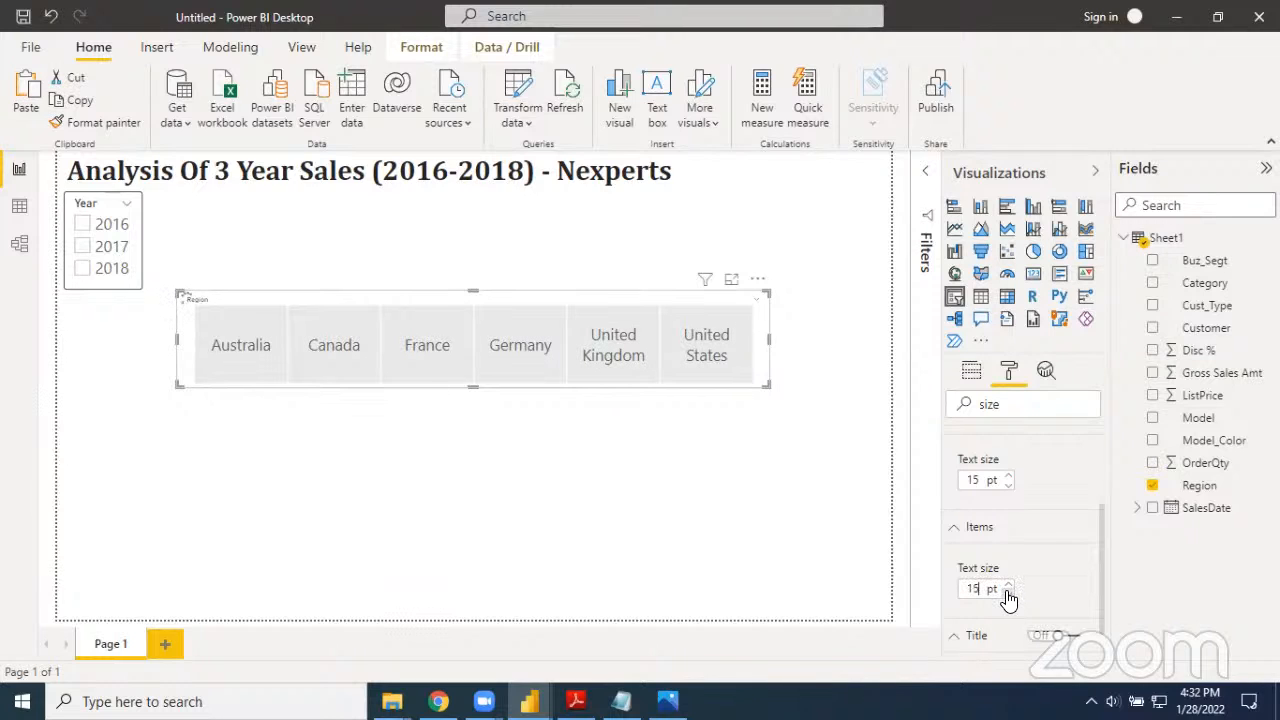
click(1008, 595)
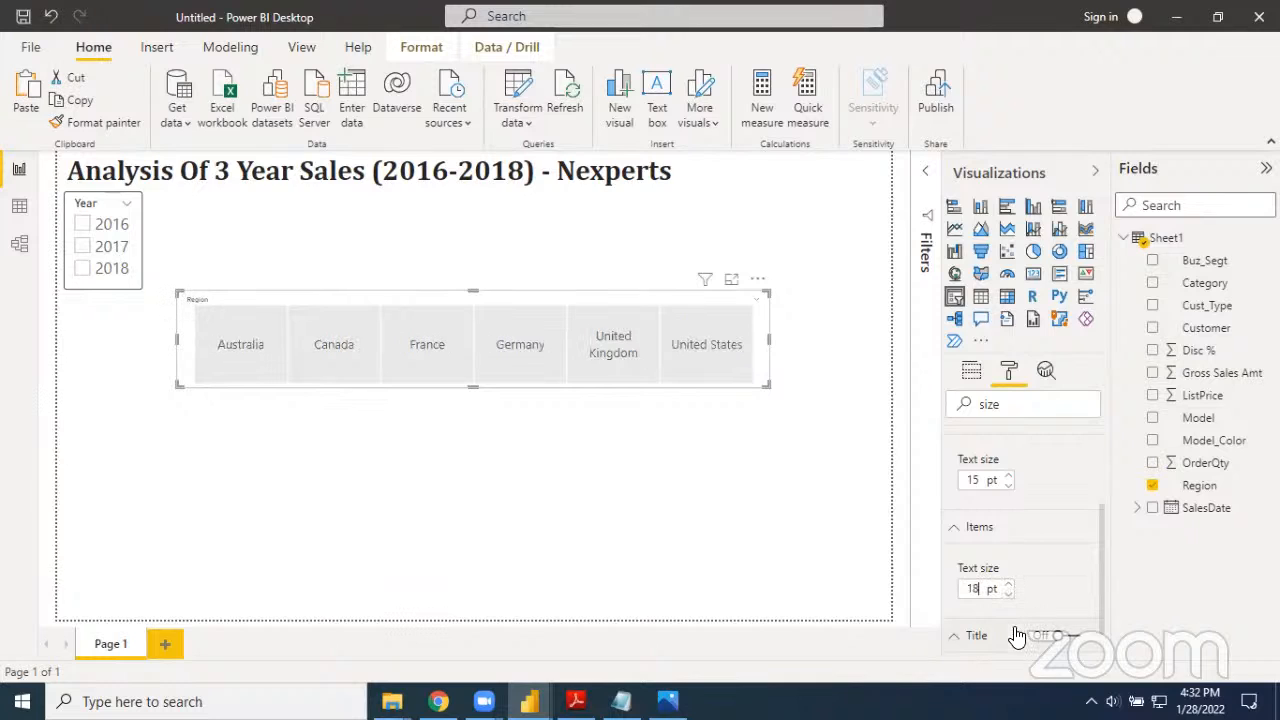
key(BackSpace)
text(4)
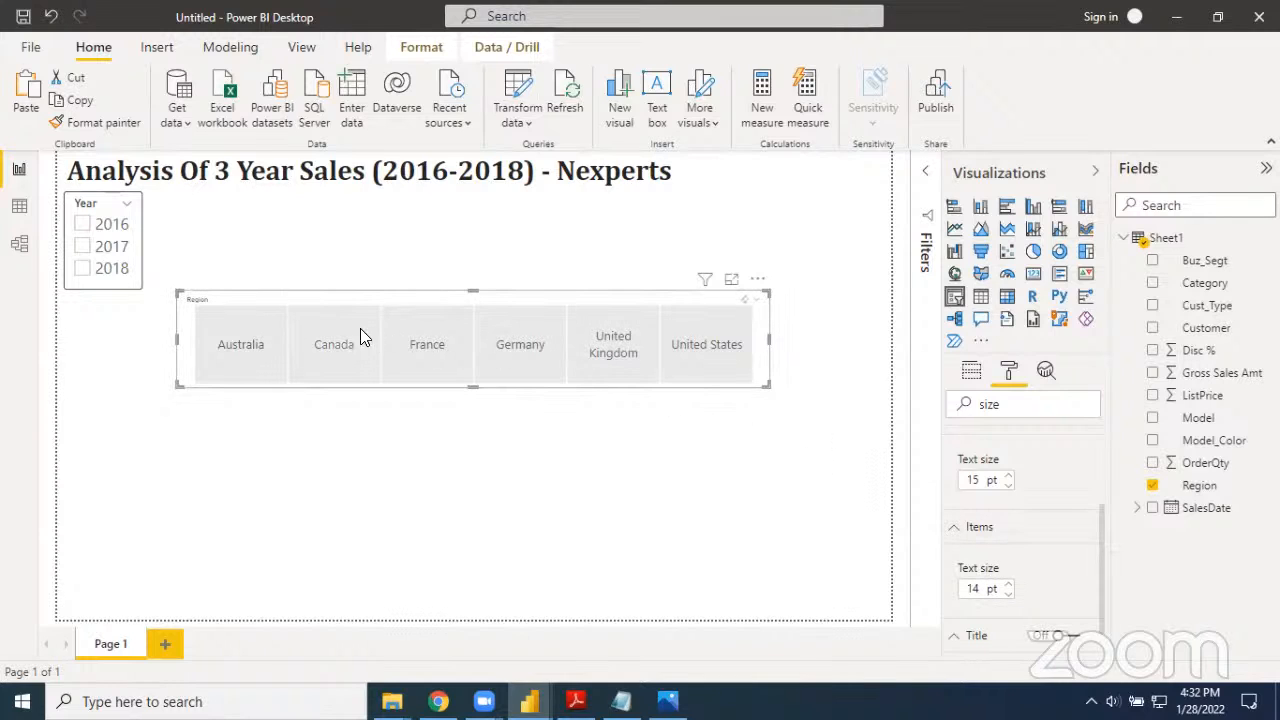
Increase the Region slicer's header text size to 20 pt
click(1007, 476)
click(1007, 476)
click(1007, 476)
click(1007, 476)
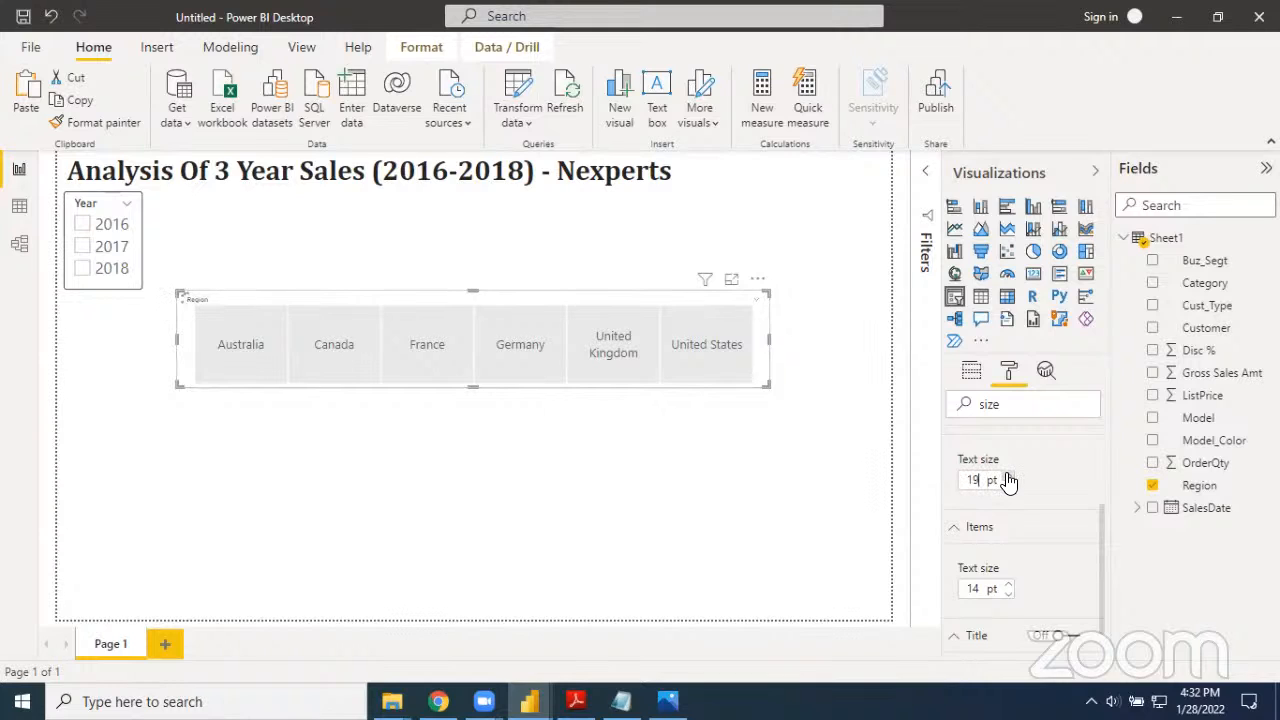
click(1007, 476)
click(1008, 483)
click(1008, 483)
click(1008, 483)
click(1007, 476)
click(1007, 476)
click(1007, 476)
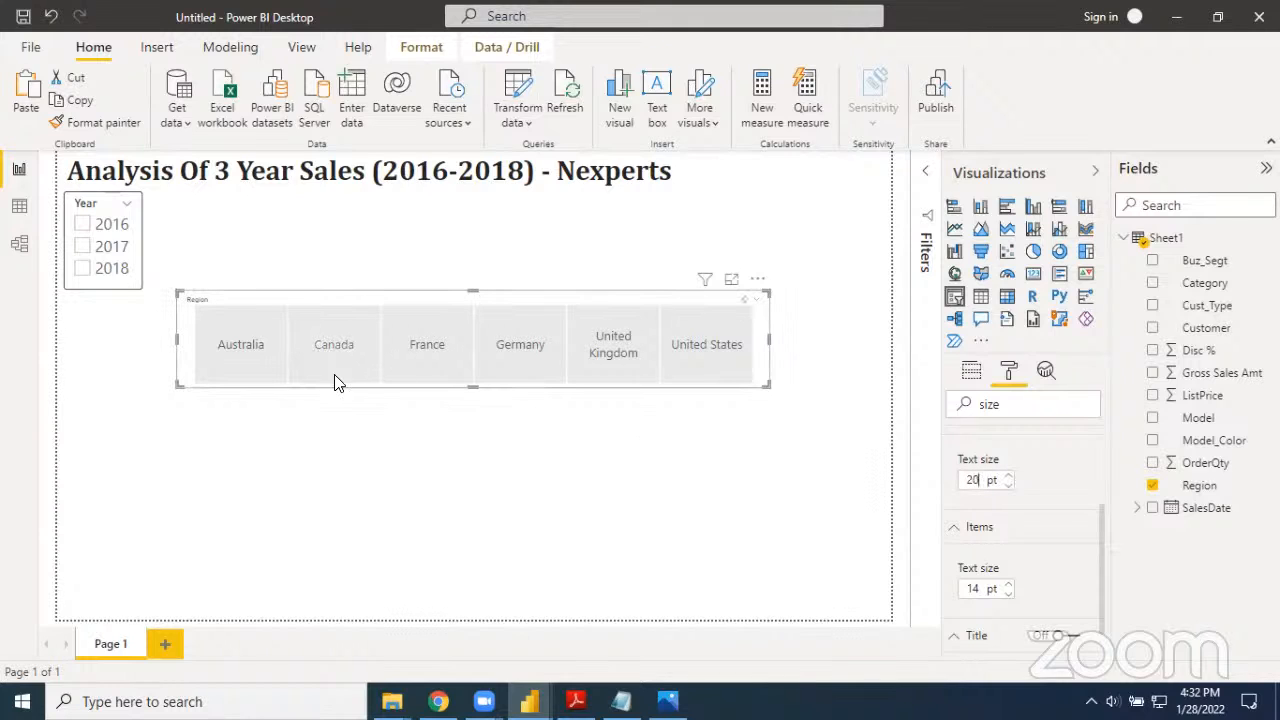
Reselect the Region slicer and turn its slicer header off, comparing it with the header on
click(197, 299)
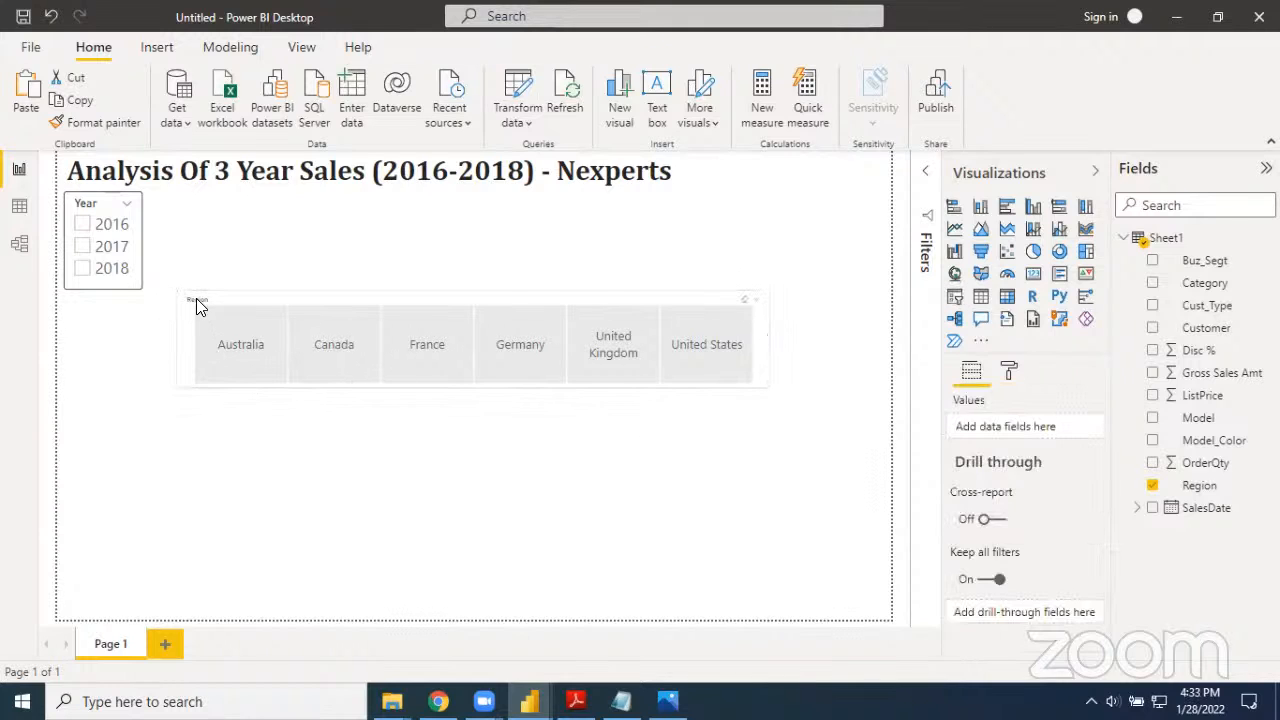
click(197, 299)
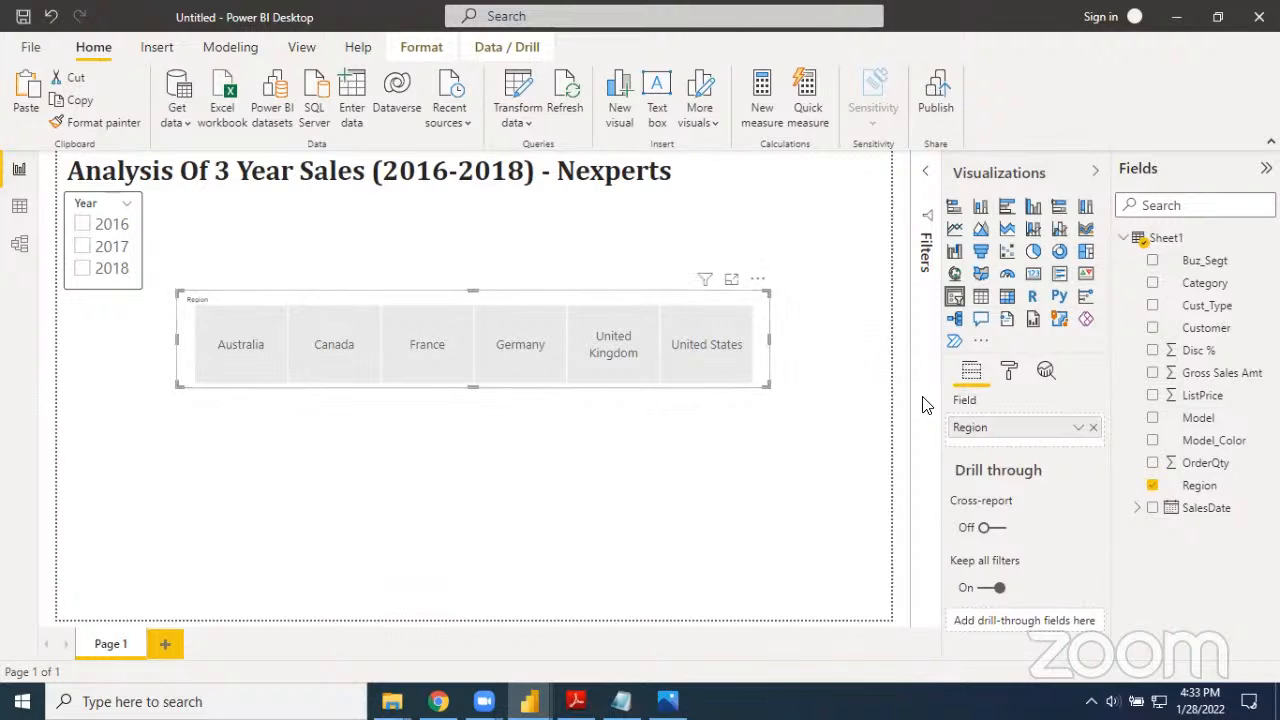
click(1009, 372)
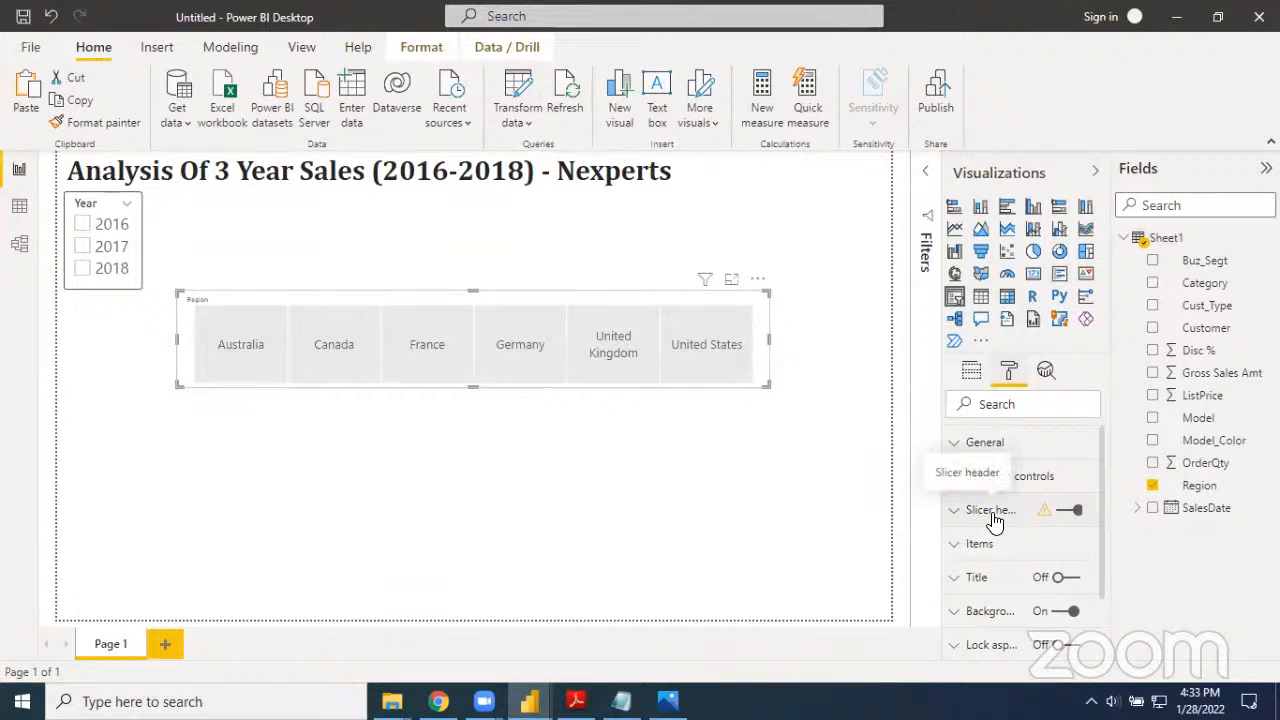
click(1068, 512)
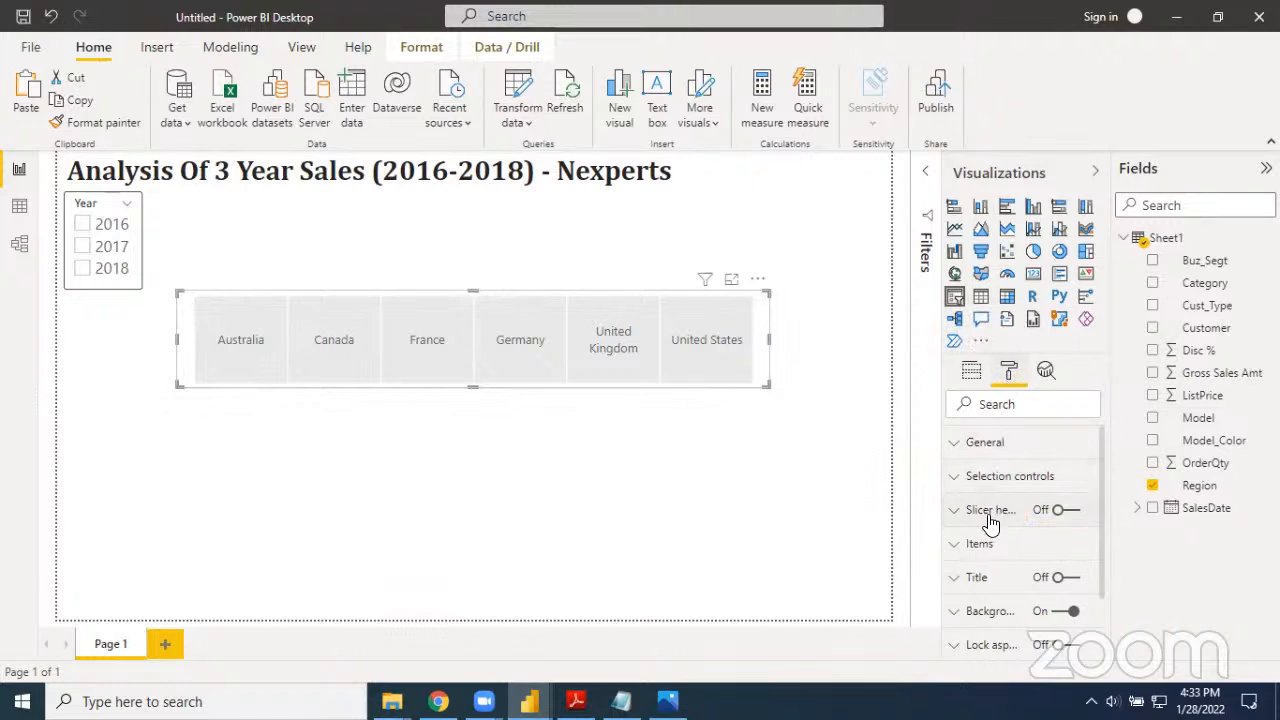
click(1058, 511)
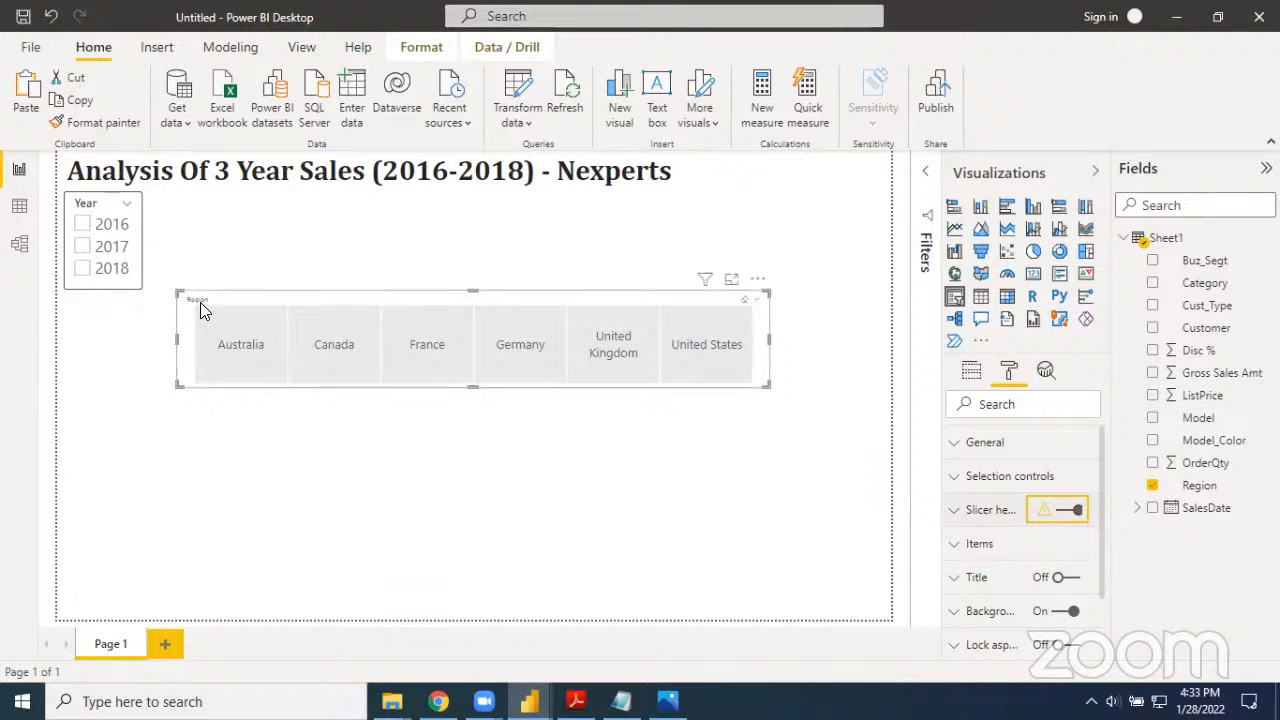
click(1070, 512)
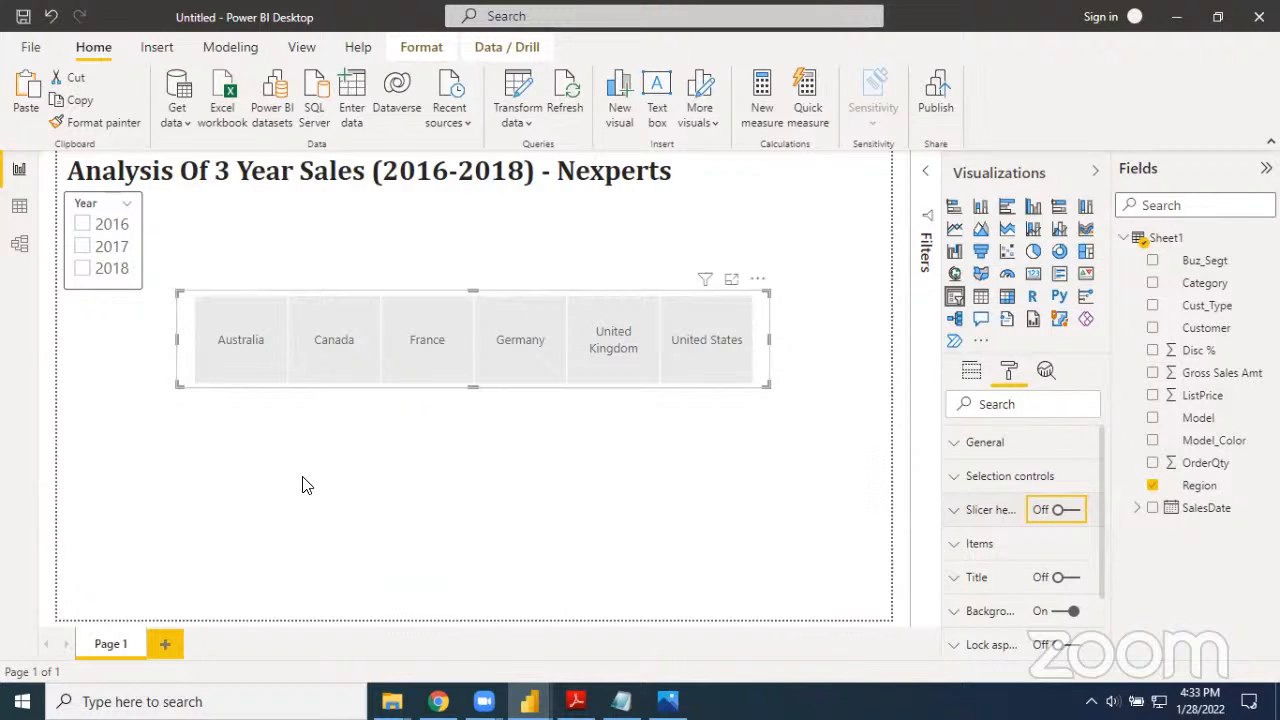
Reduce the Region slicer to a slim row with fully visible labels, shift it slightly down and left, and clear the Germany selection
drag(474, 387, 469, 334)
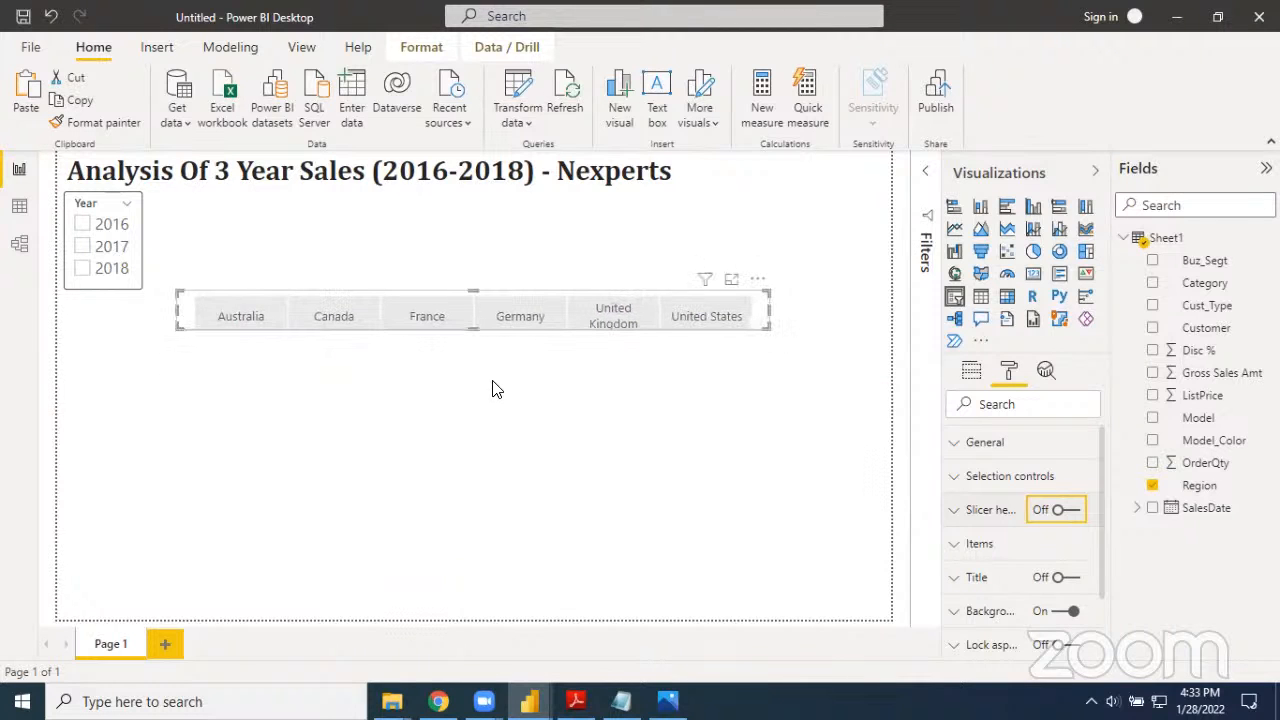
drag(494, 312, 466, 324)
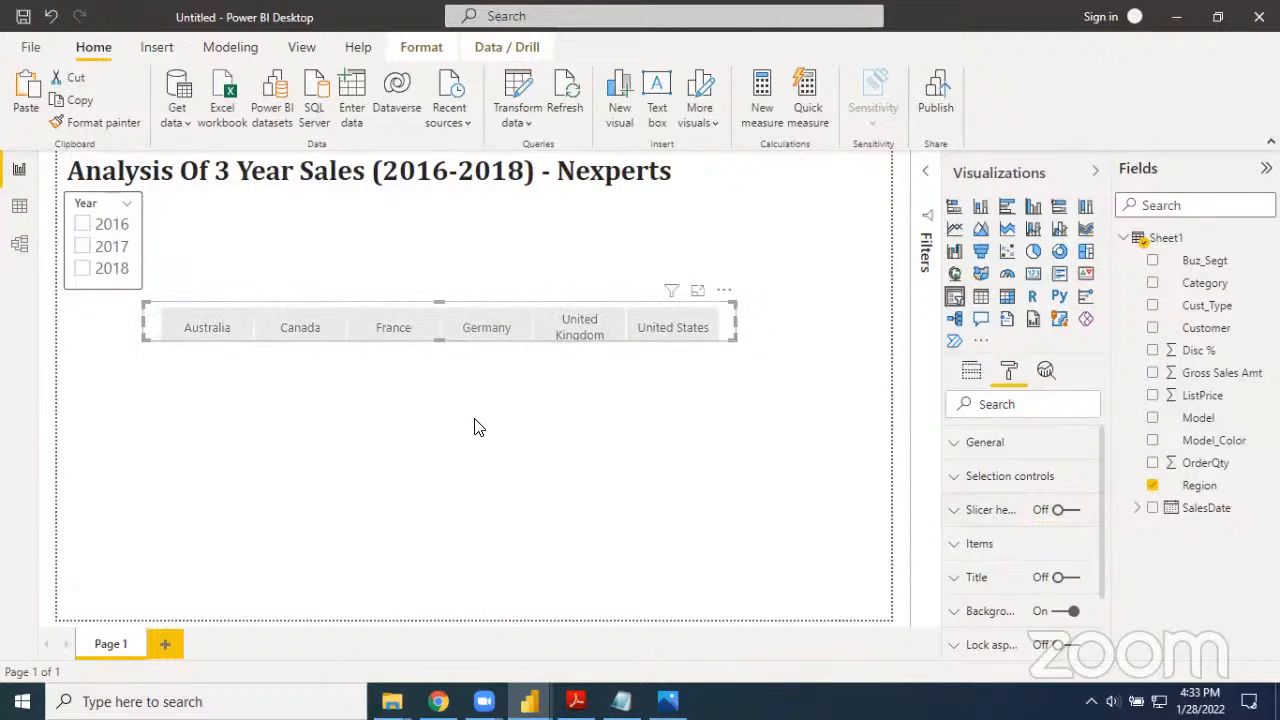
click(476, 427)
click(440, 312)
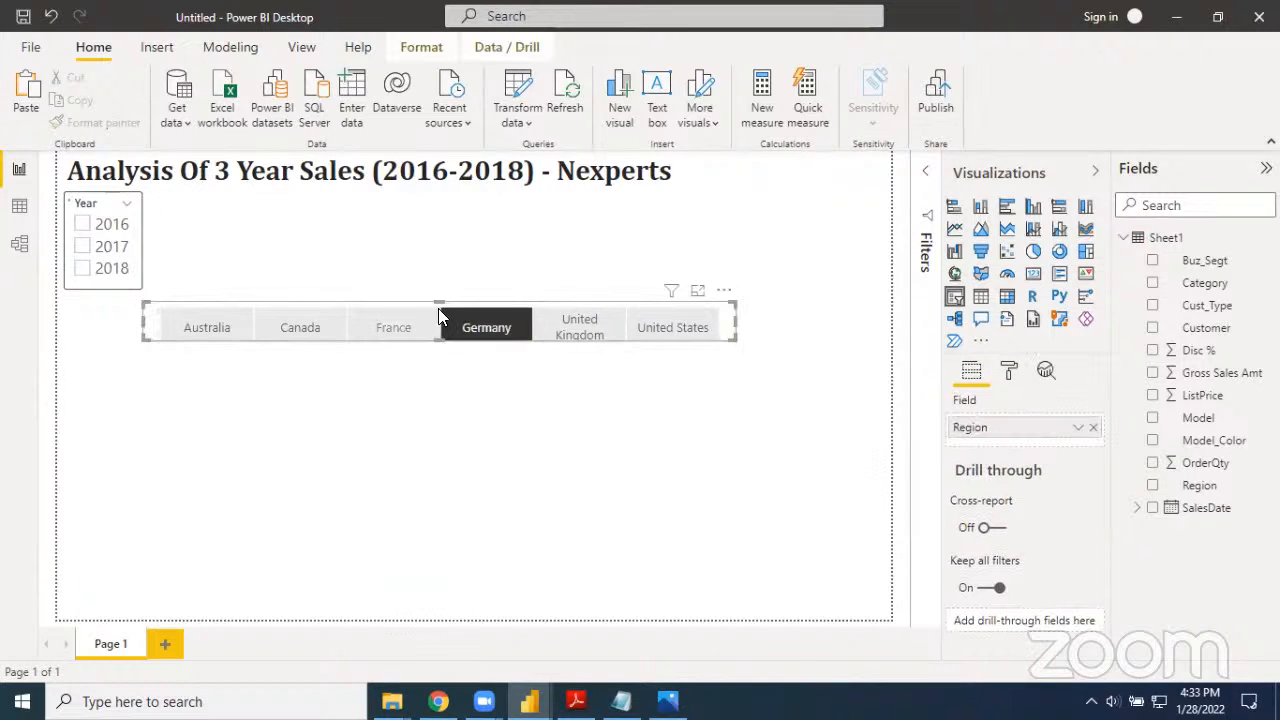
drag(439, 345, 434, 371)
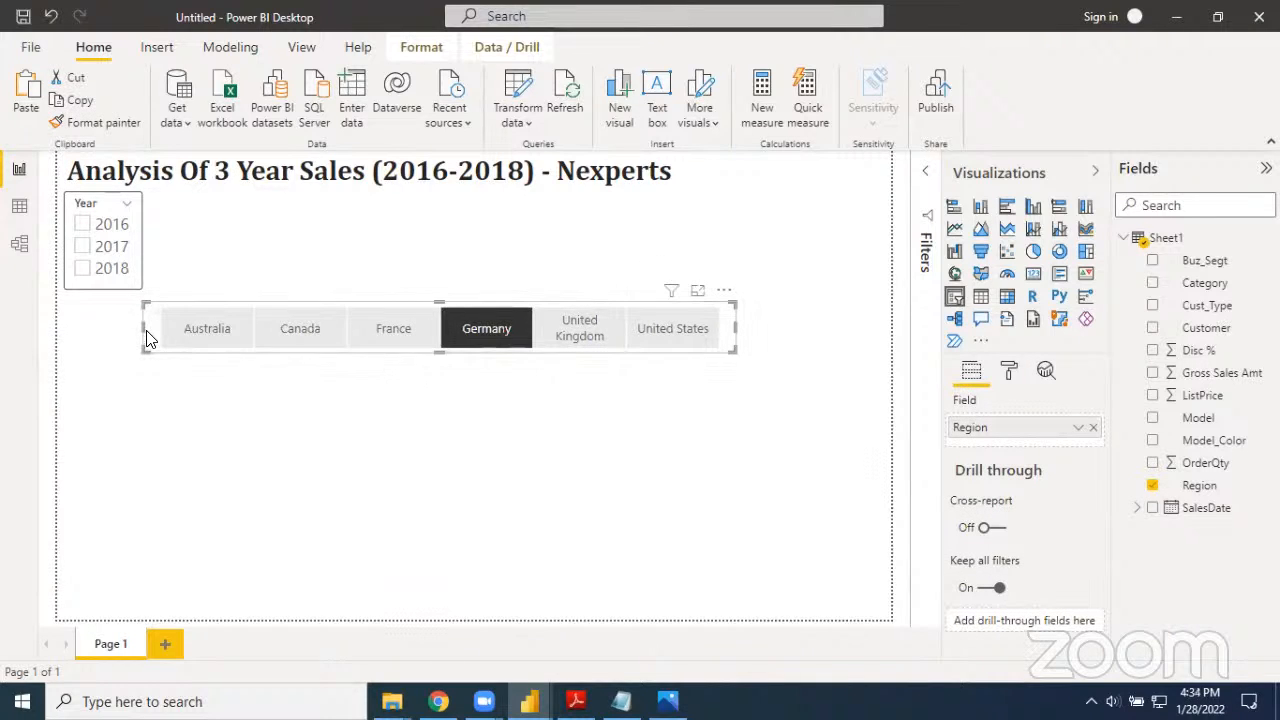
click(172, 333)
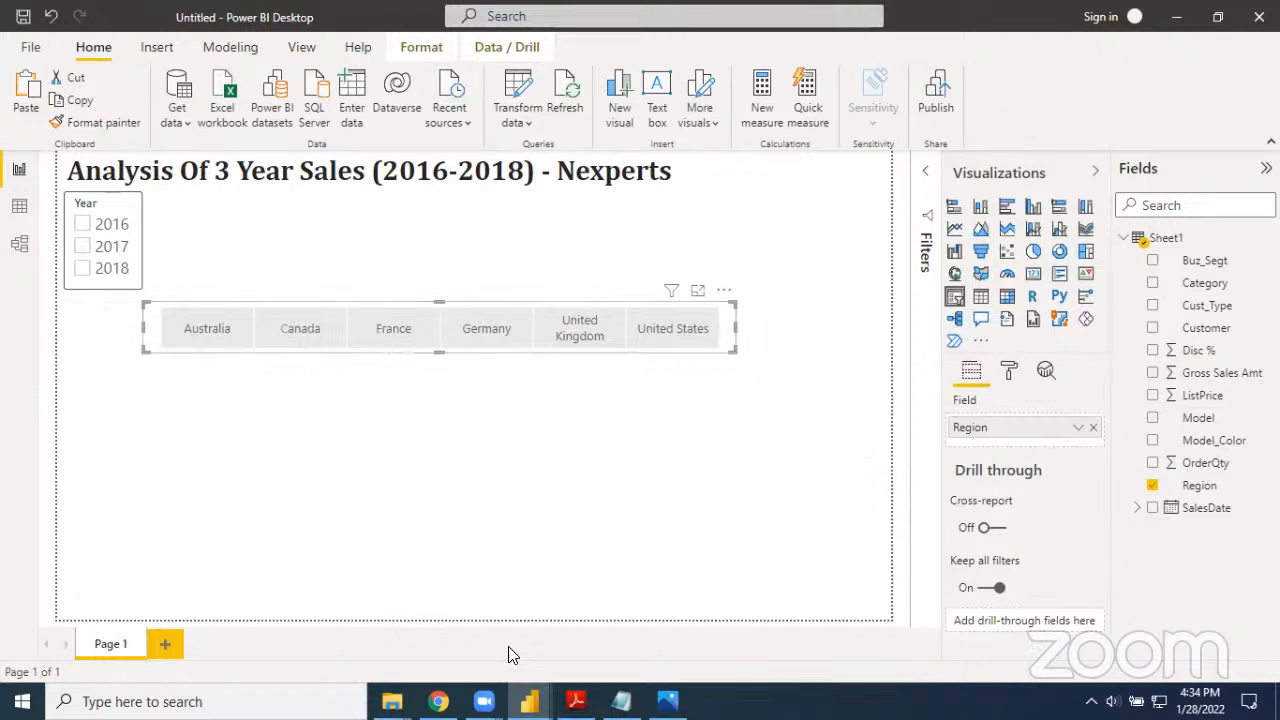
Check the slicer layout in the finished sample sales report and return to the untitled report
click(420, 601)
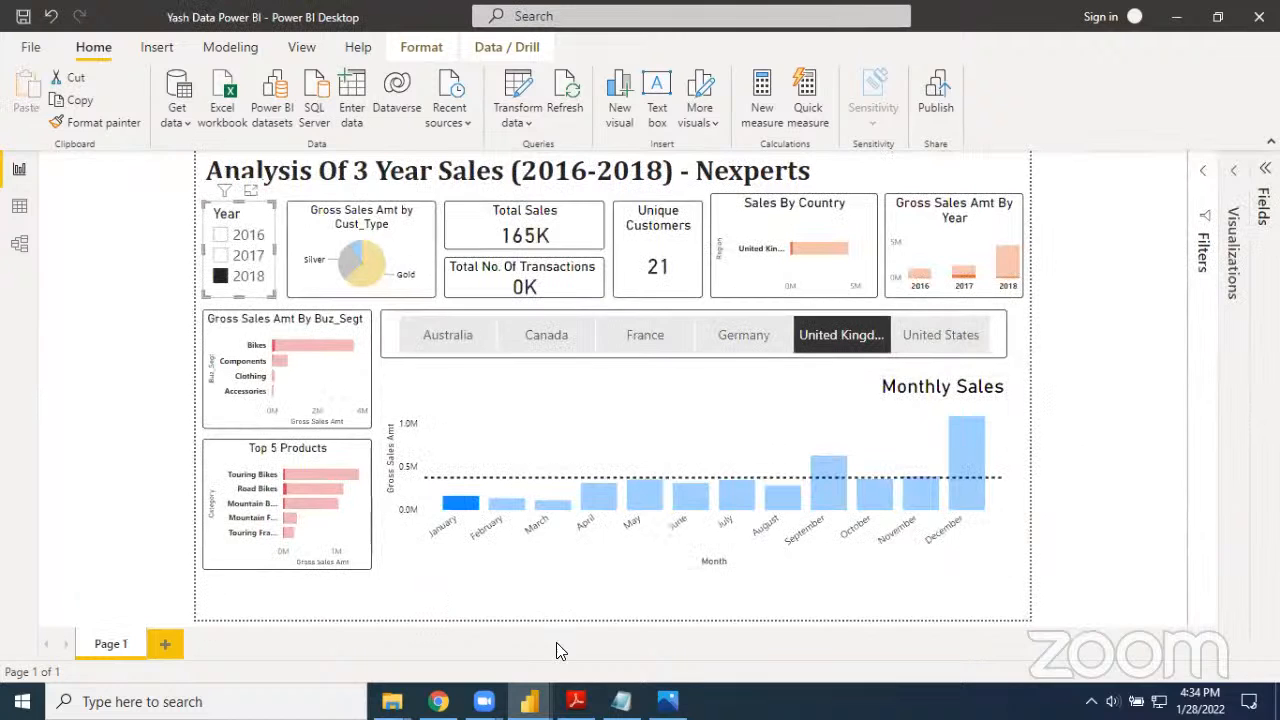
key(alt+Tab)
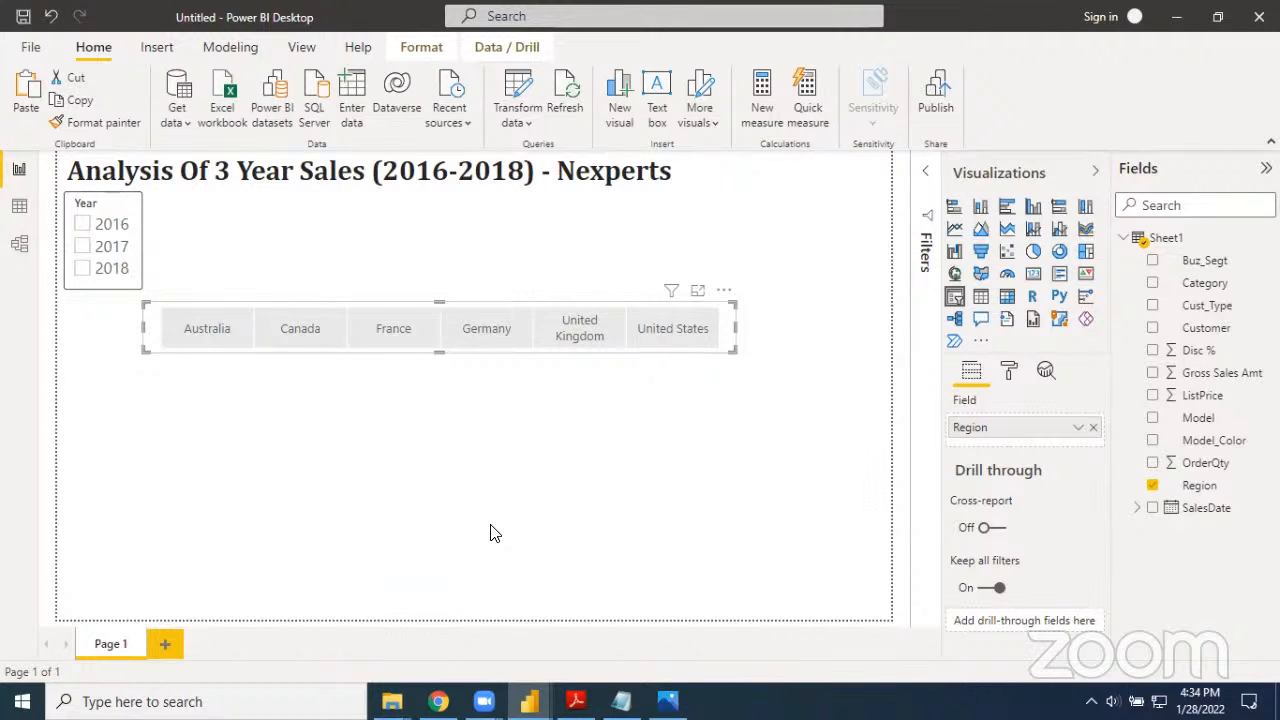
click(137, 275)
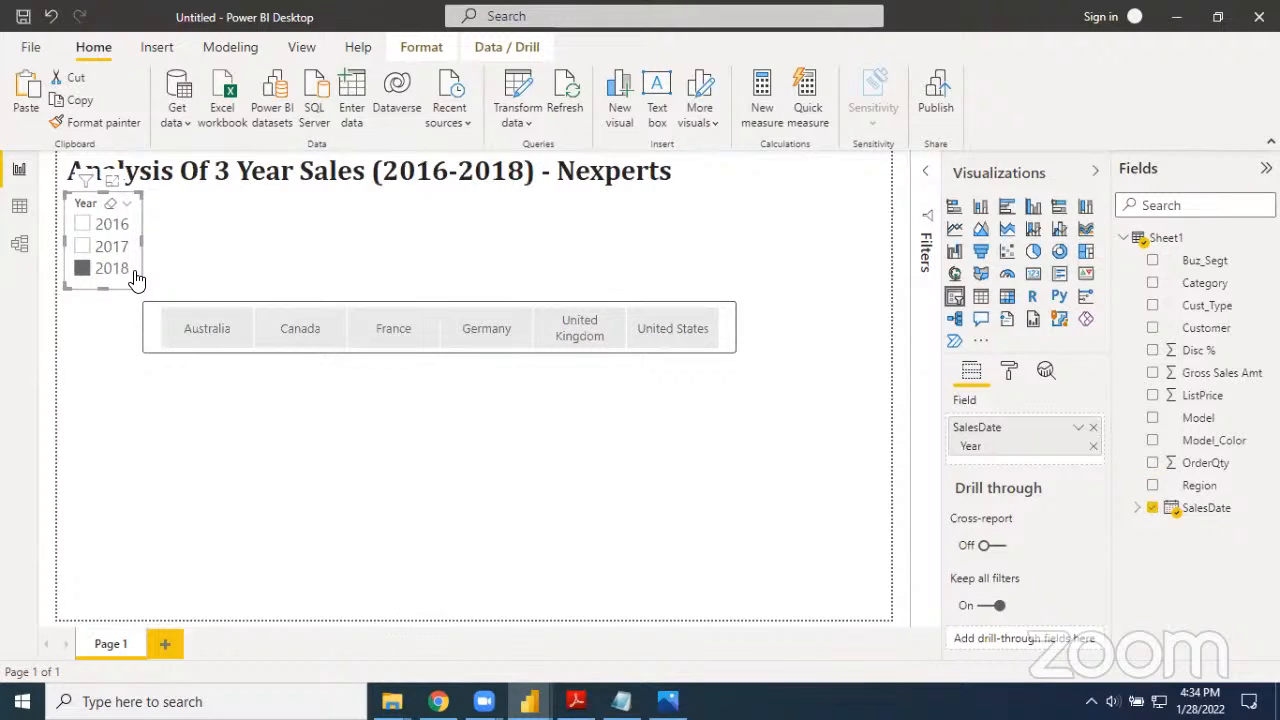
click(184, 268)
key(ctrl+v)
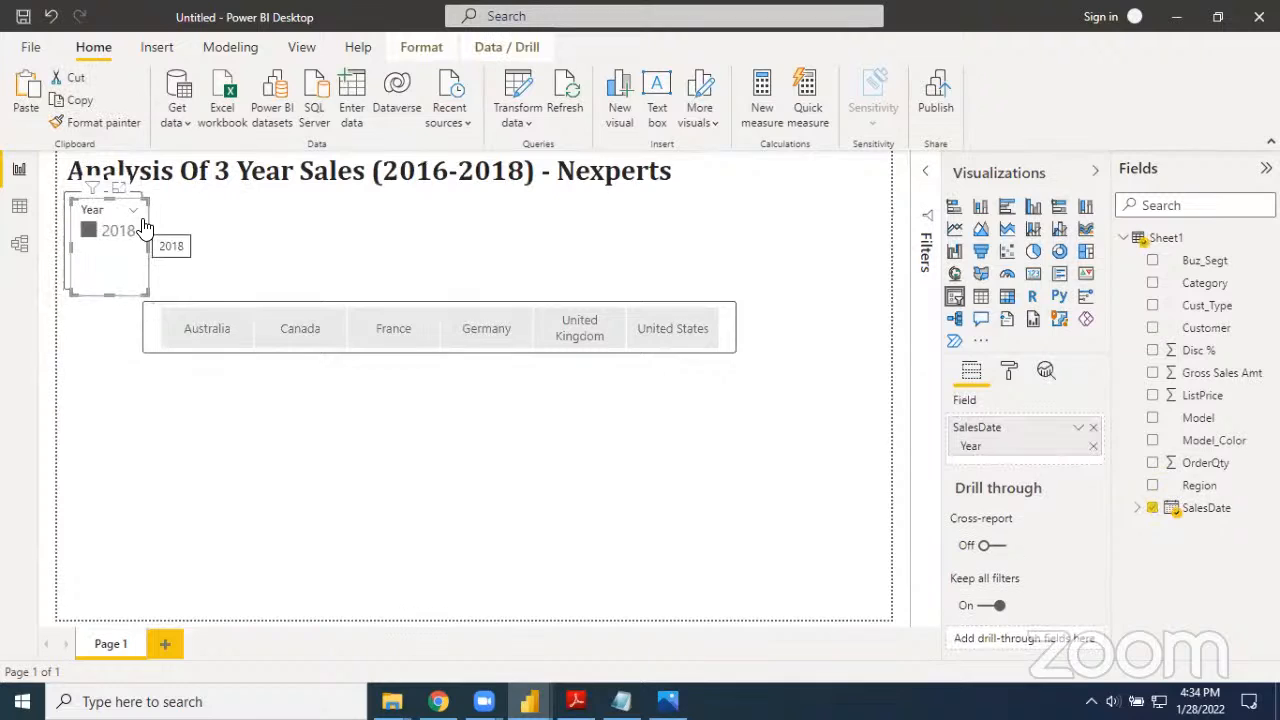
drag(166, 229, 230, 233)
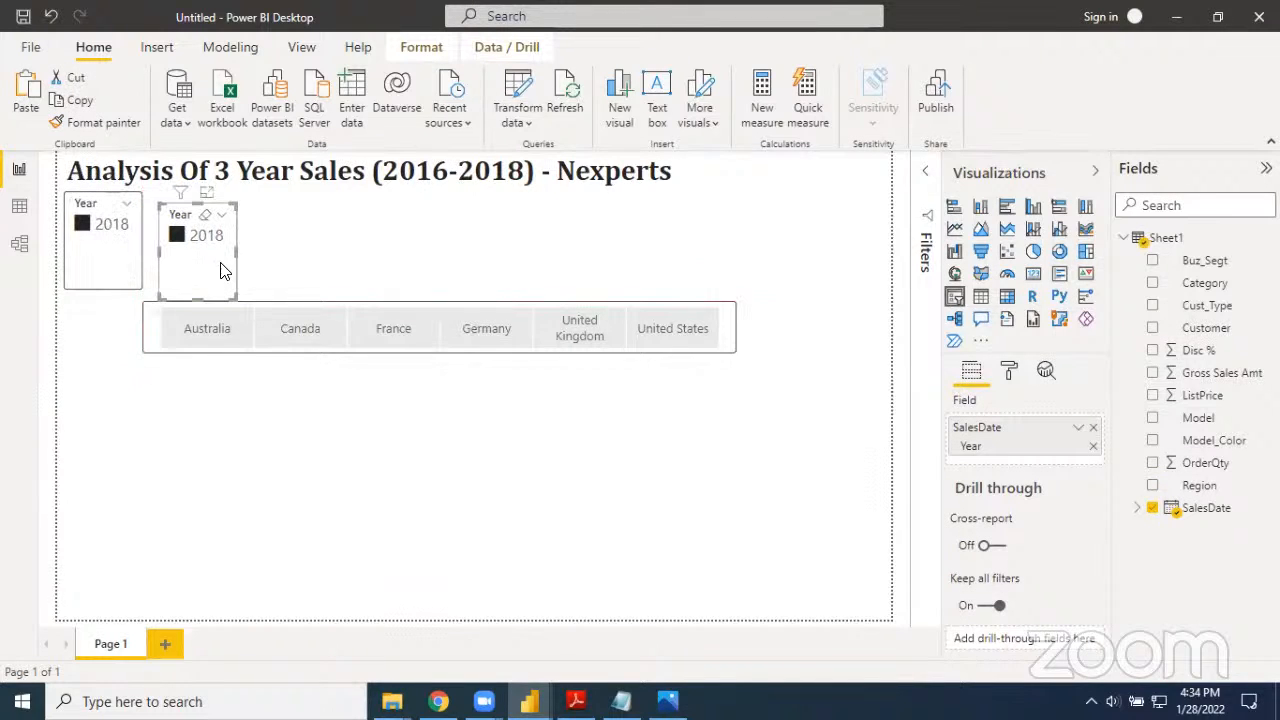
key(Delete)
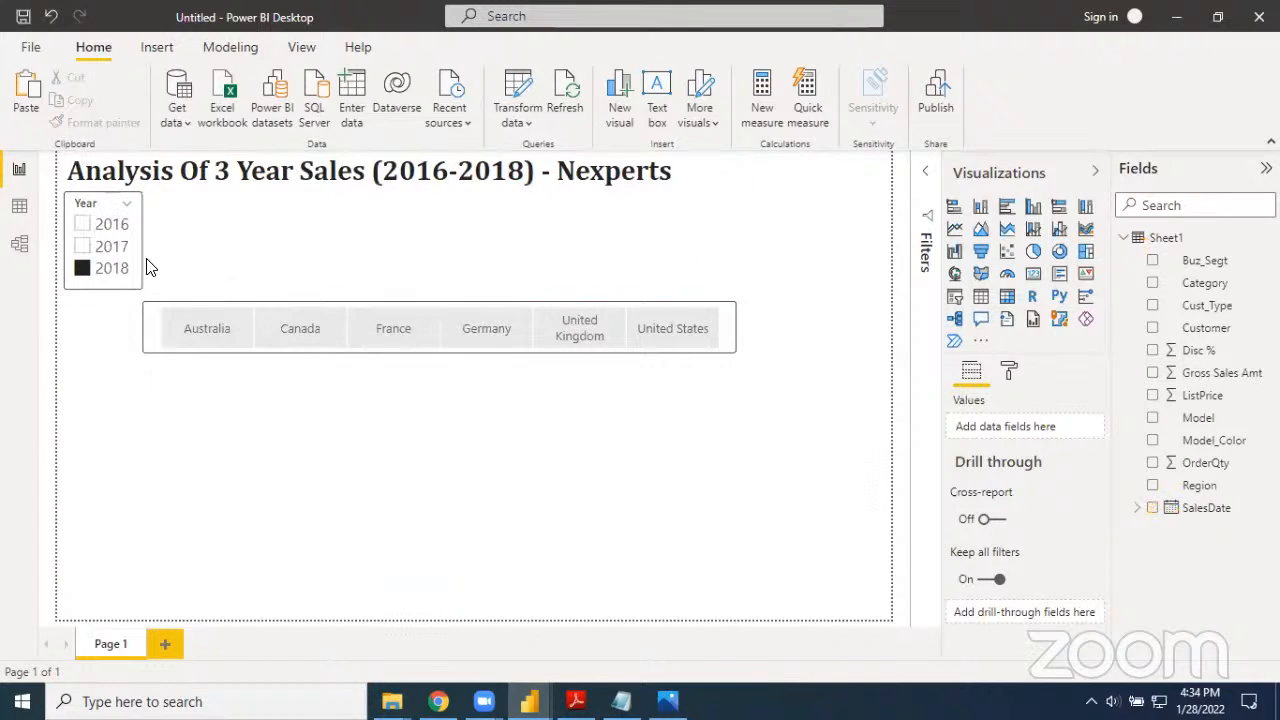
click(85, 280)
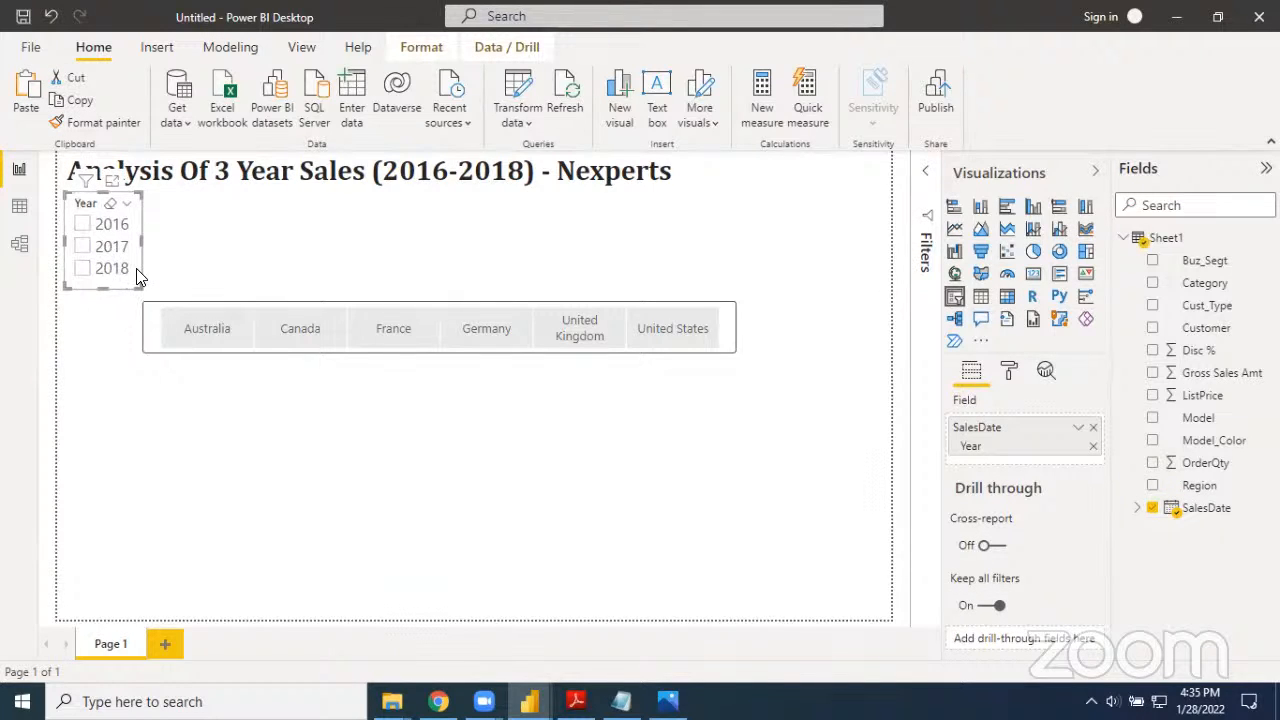
Duplicate the Year slicer, place the copy beside the original and convert it to a pie chart
drag(139, 284, 146, 291)
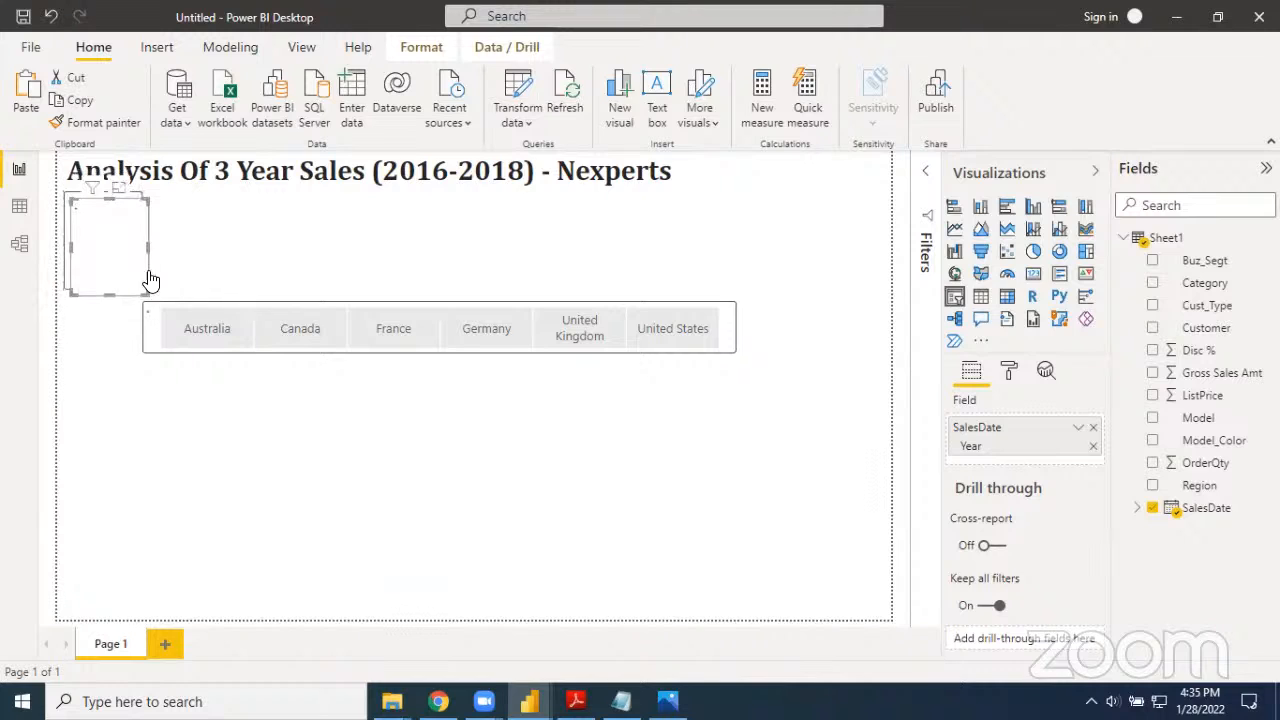
drag(141, 218, 225, 213)
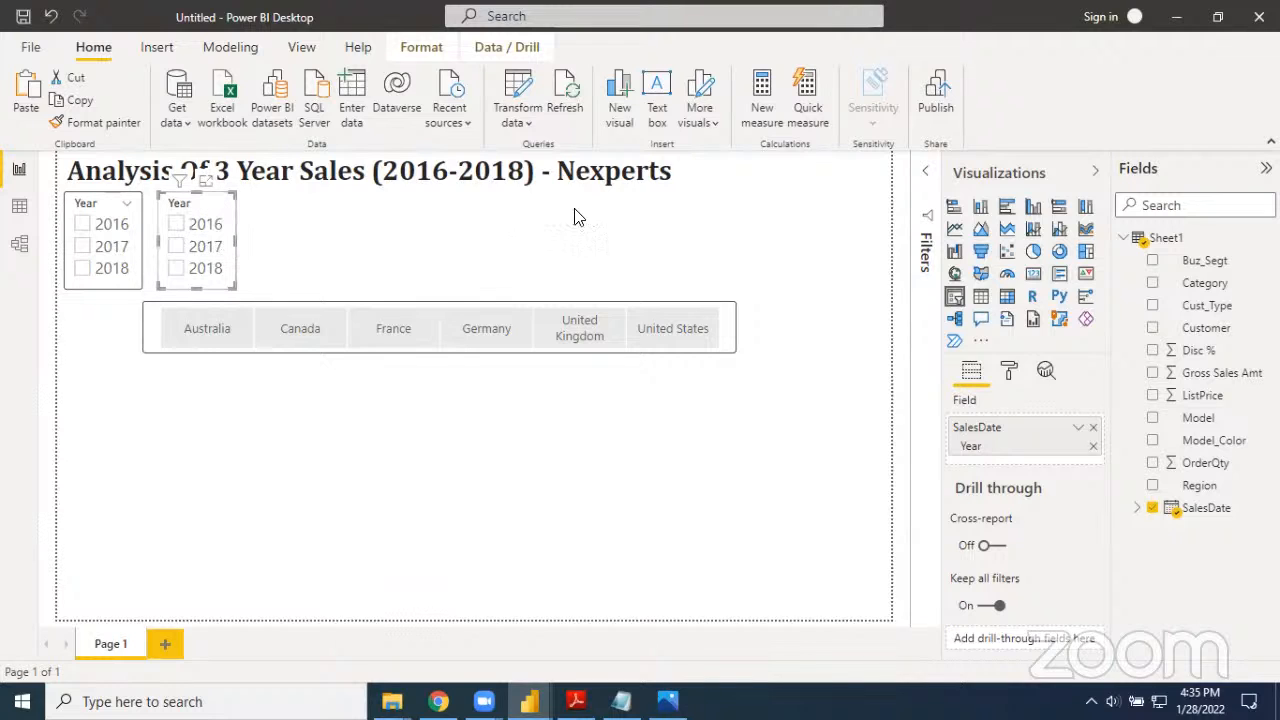
click(1033, 256)
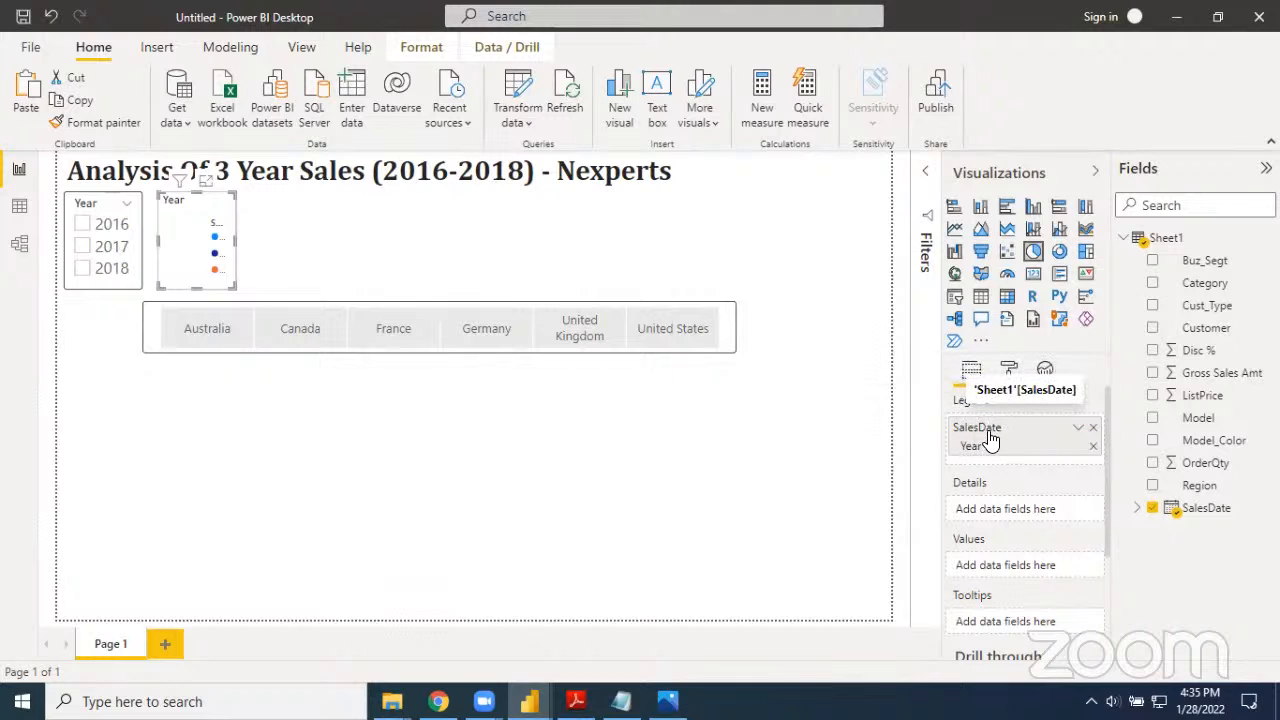
Replace the pie chart's SalesDate legend field with Cust_Type and use Gross Sales Amt as values, widening the chart to about double
click(1095, 428)
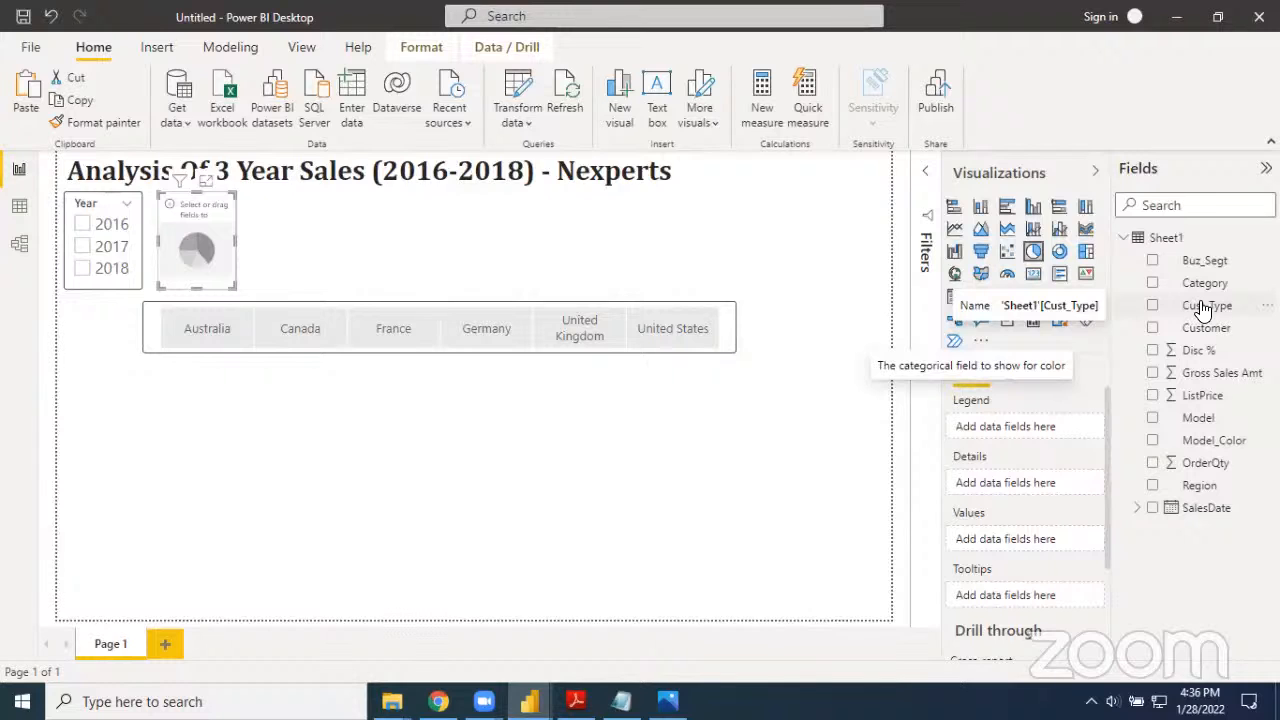
drag(1203, 312, 1036, 436)
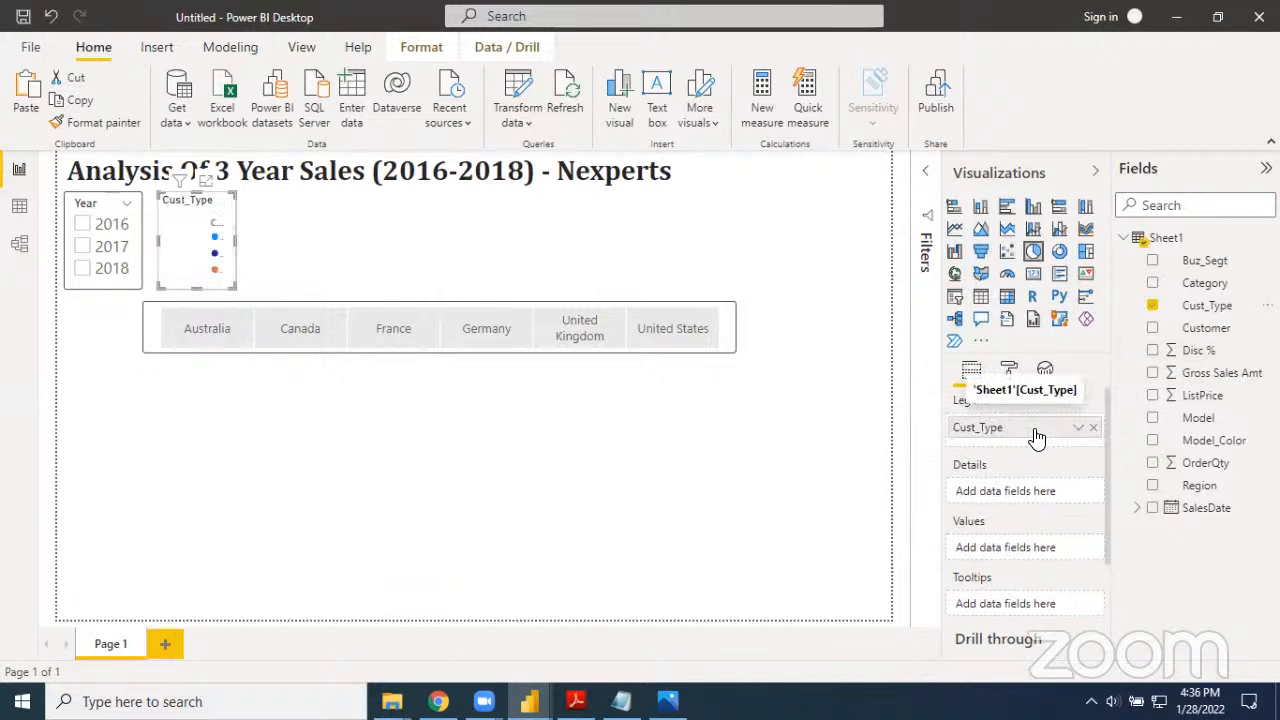
drag(235, 241, 326, 246)
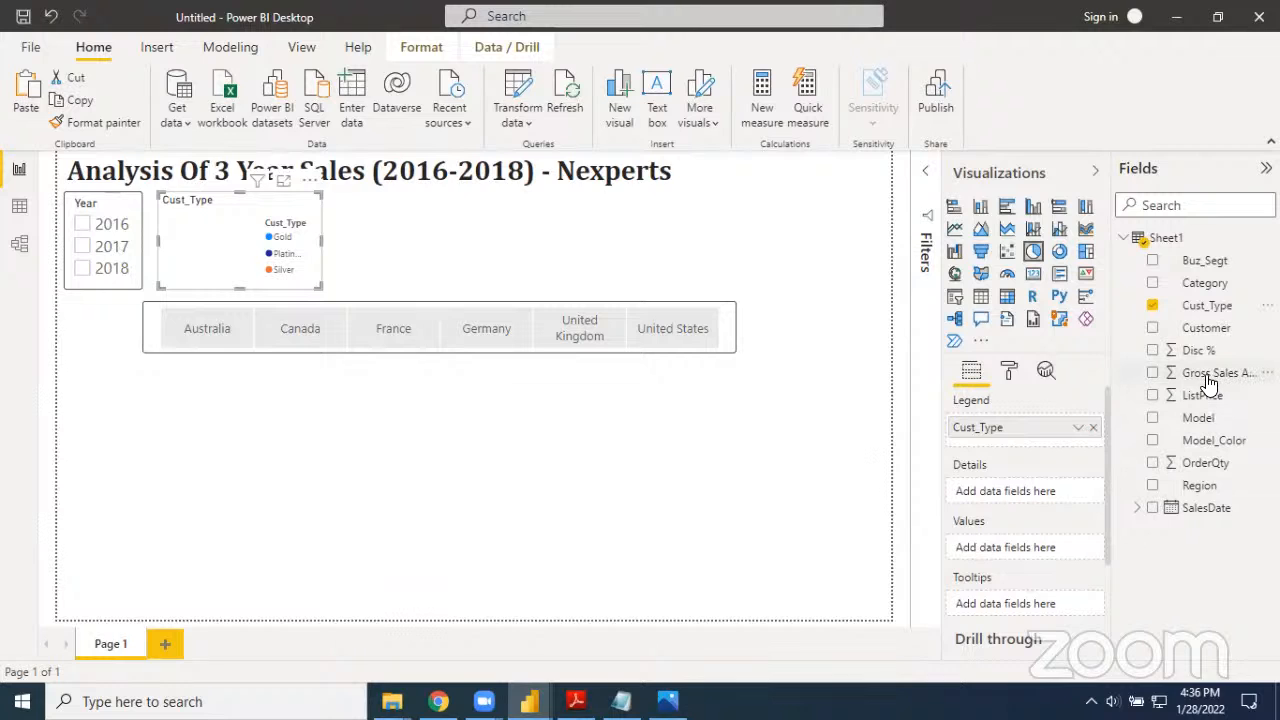
drag(1213, 383, 1035, 555)
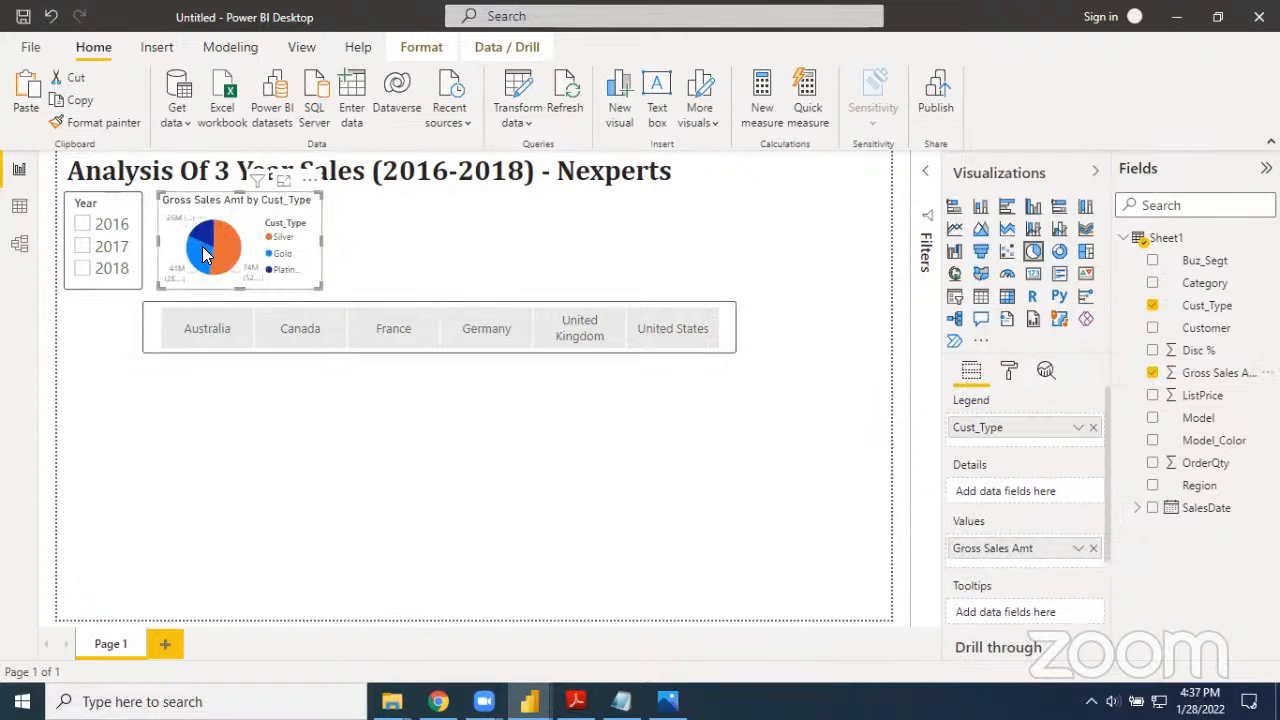
Turn the pie chart's legend off, comparing the chart with the legend on
mouse_move(213, 248)
click(1011, 372)
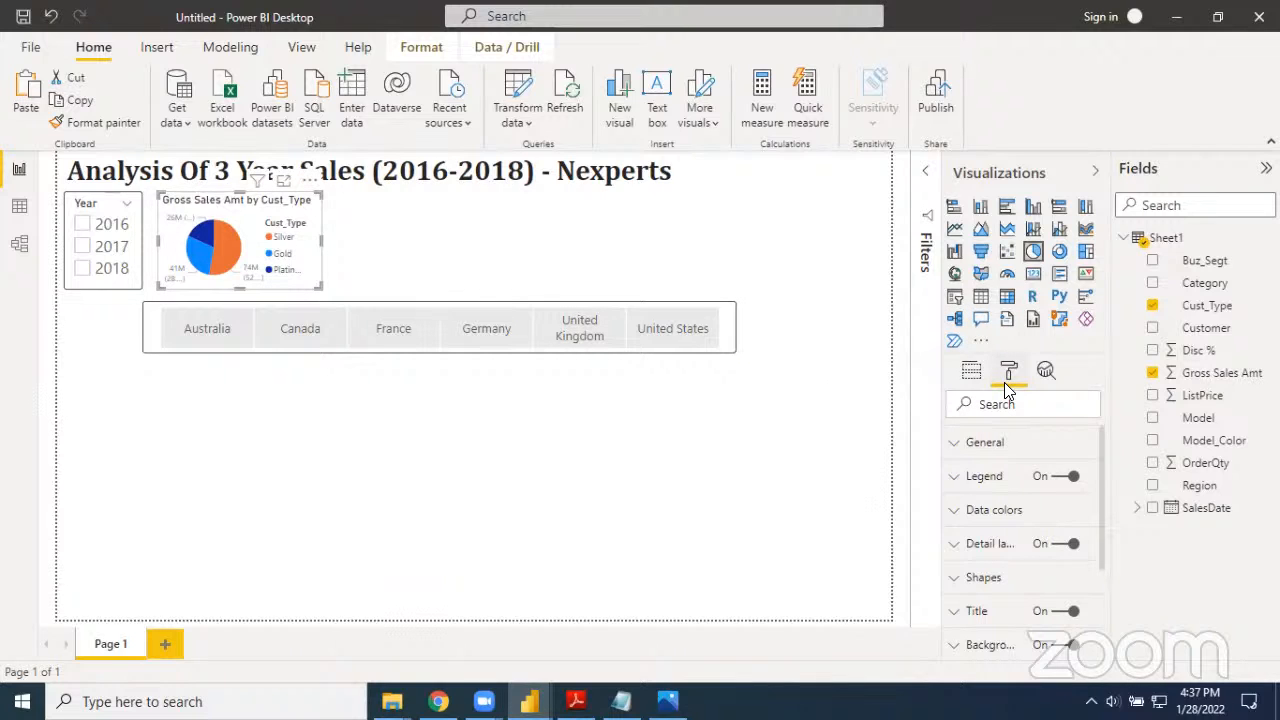
click(1060, 486)
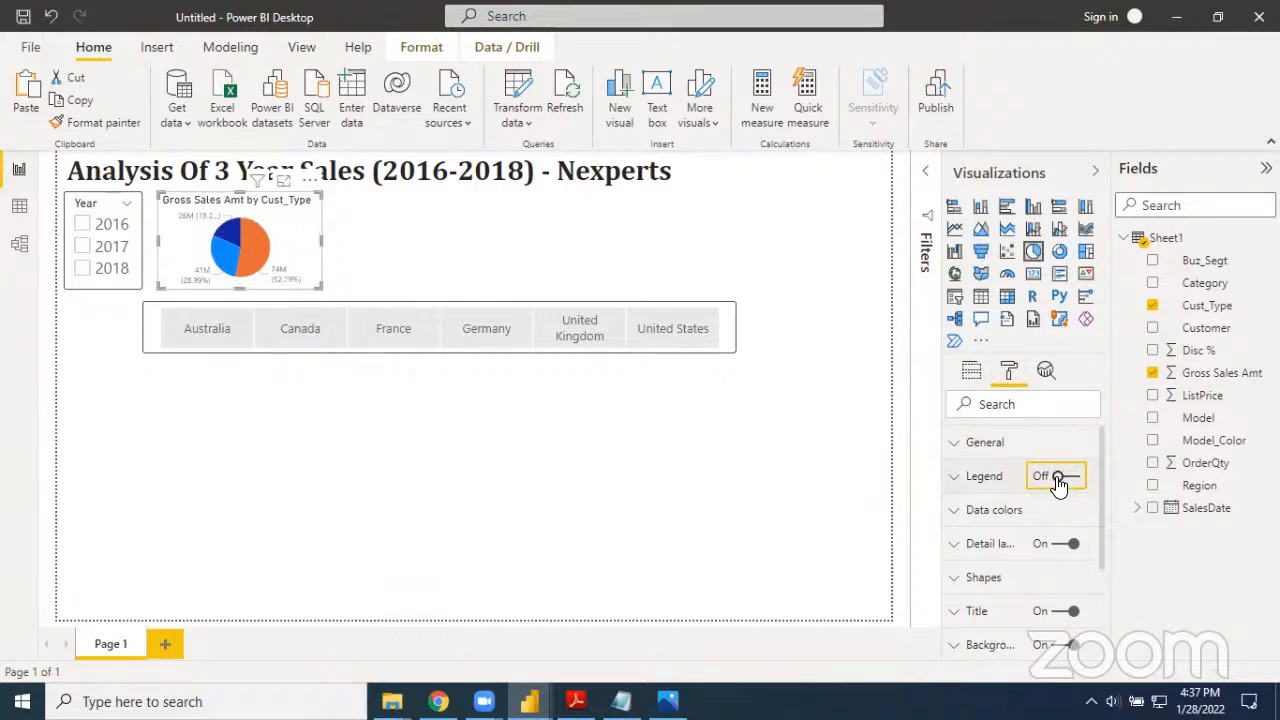
click(1073, 485)
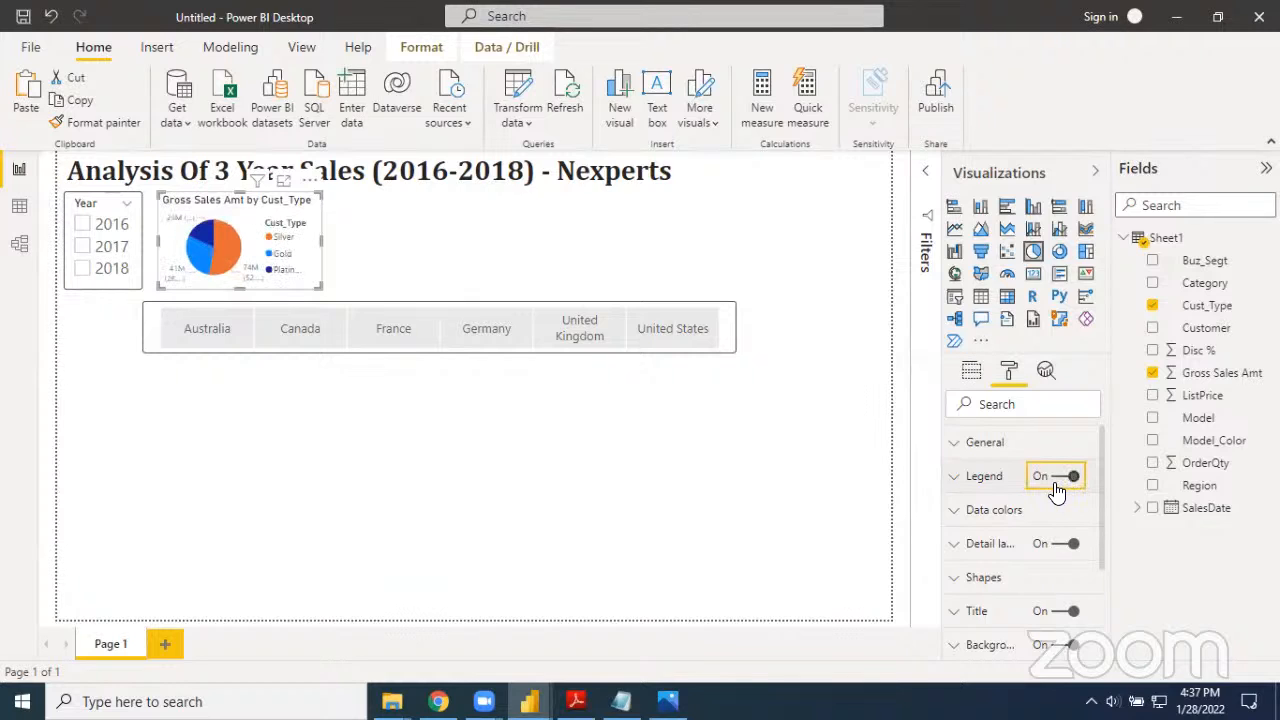
click(1058, 486)
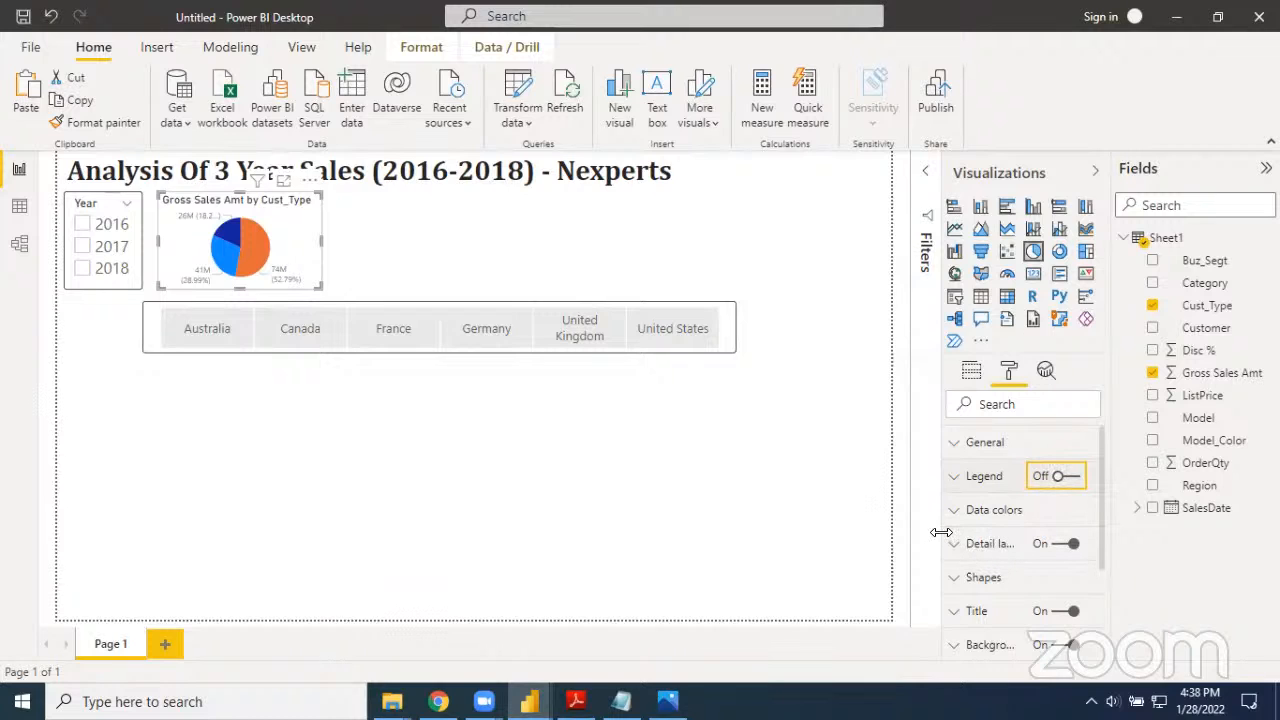
Widen the formatting pane slightly and set the pie chart's detail label style to Category
drag(939, 546, 920, 546)
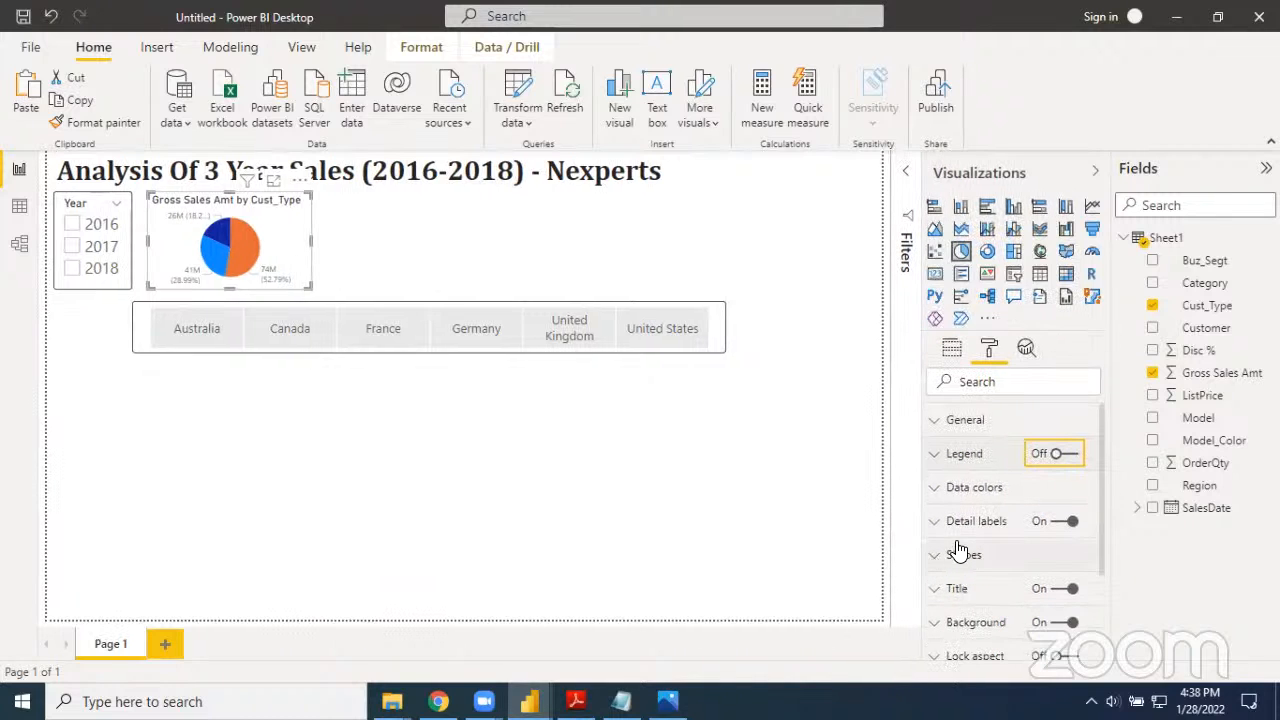
click(937, 524)
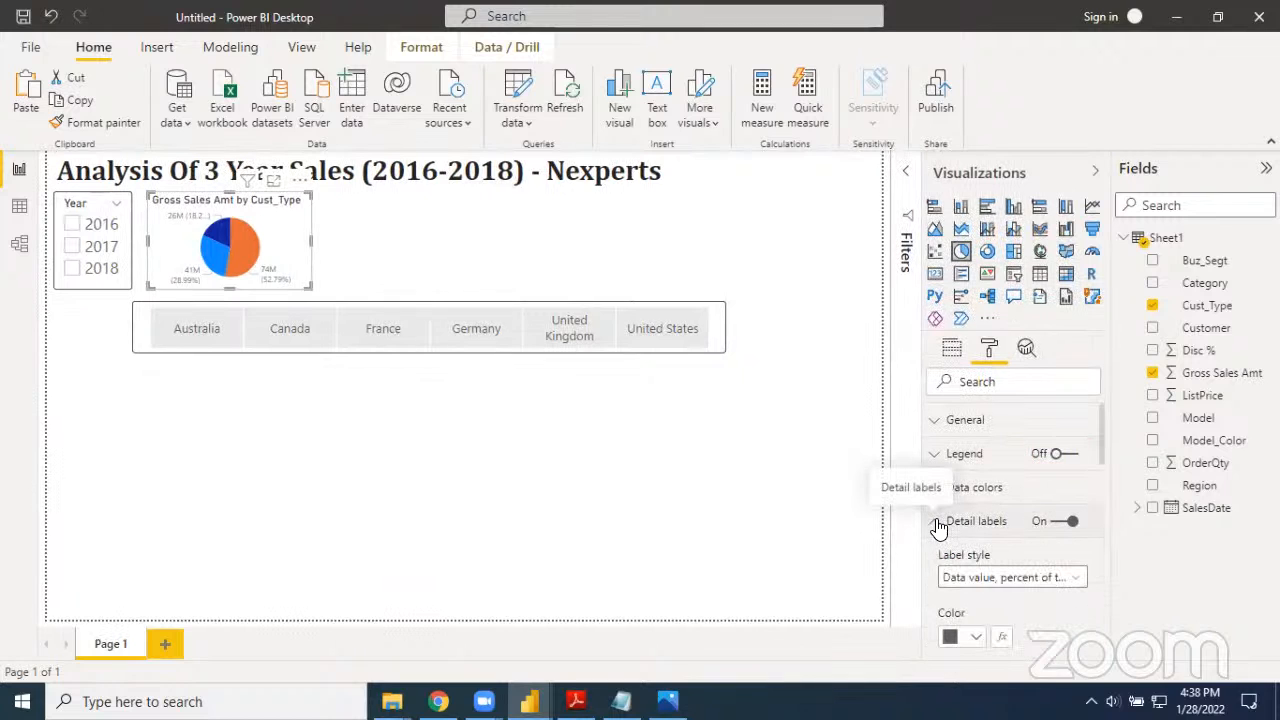
scroll(970, 555, down, 1)
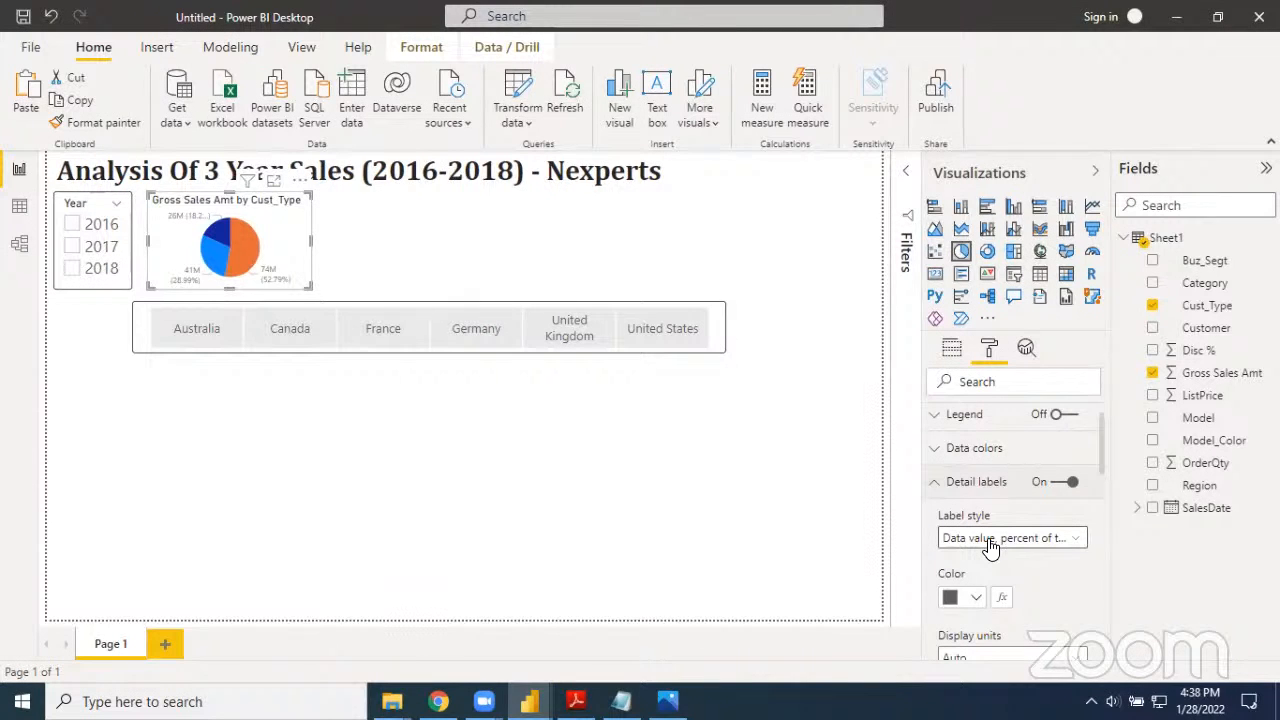
click(990, 540)
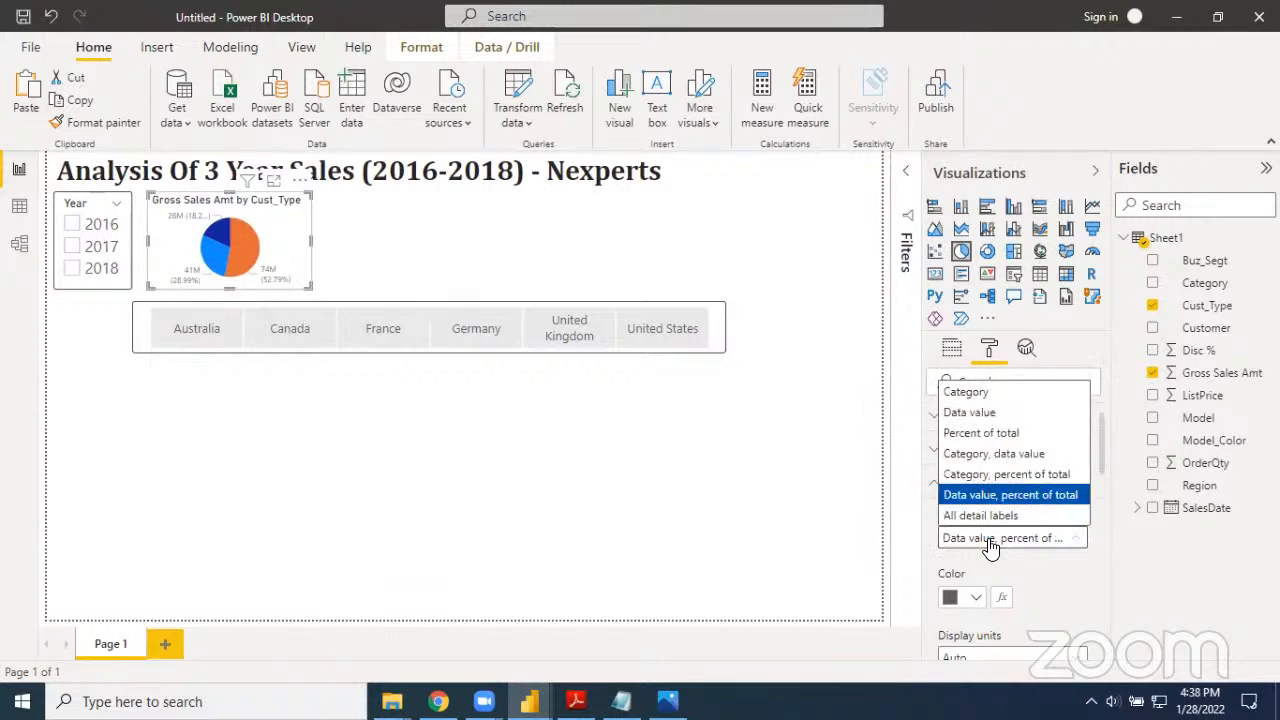
click(985, 393)
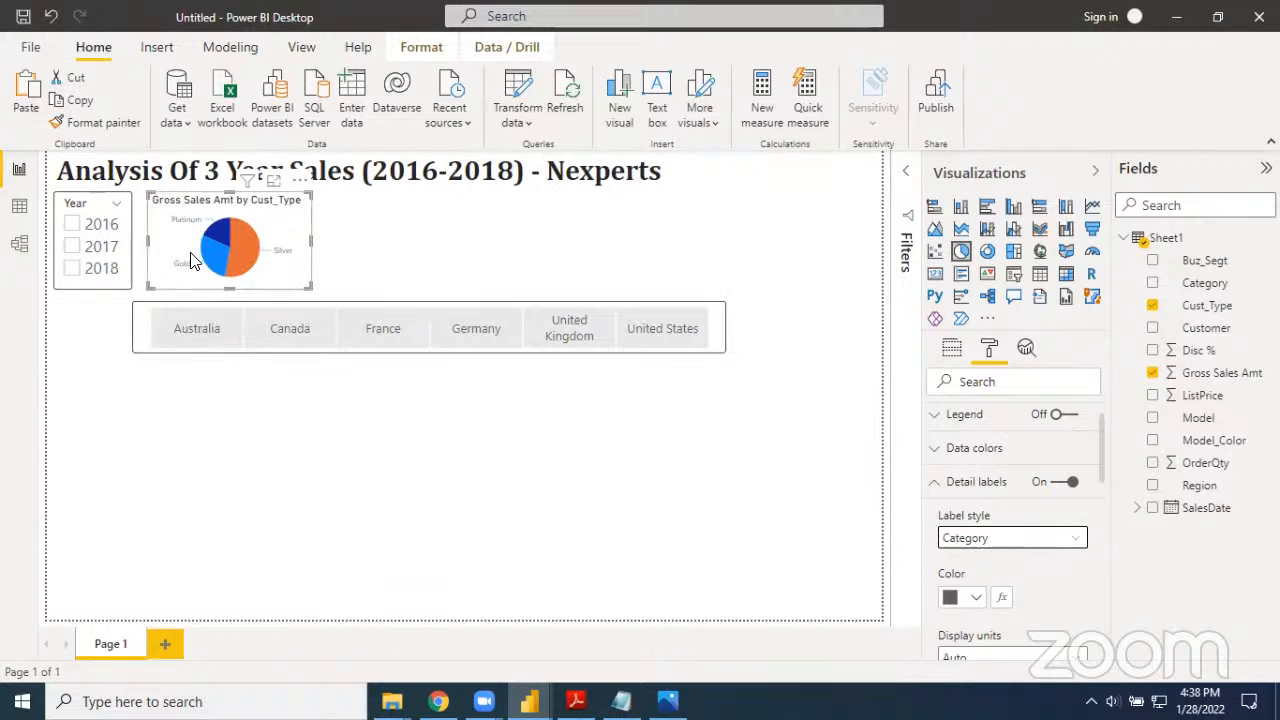
Format the pie chart's detail labels in black 11 pt Calibri and collapse the label settings
click(977, 598)
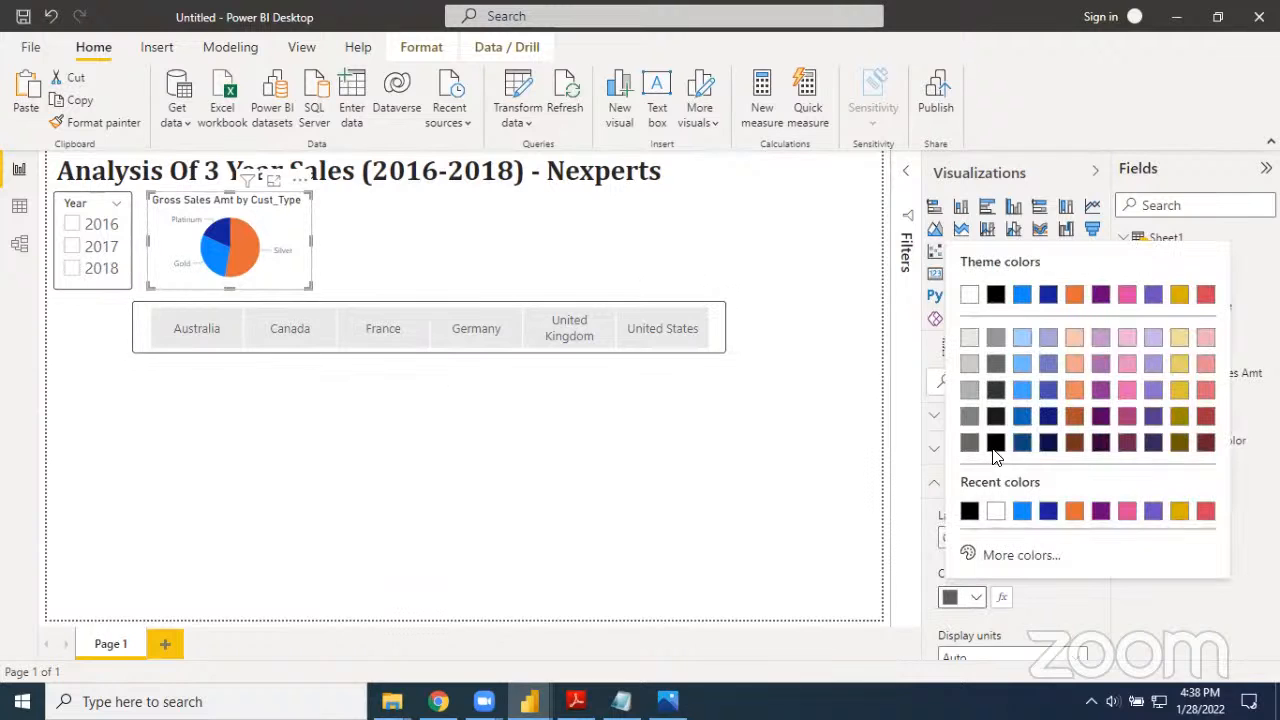
click(969, 511)
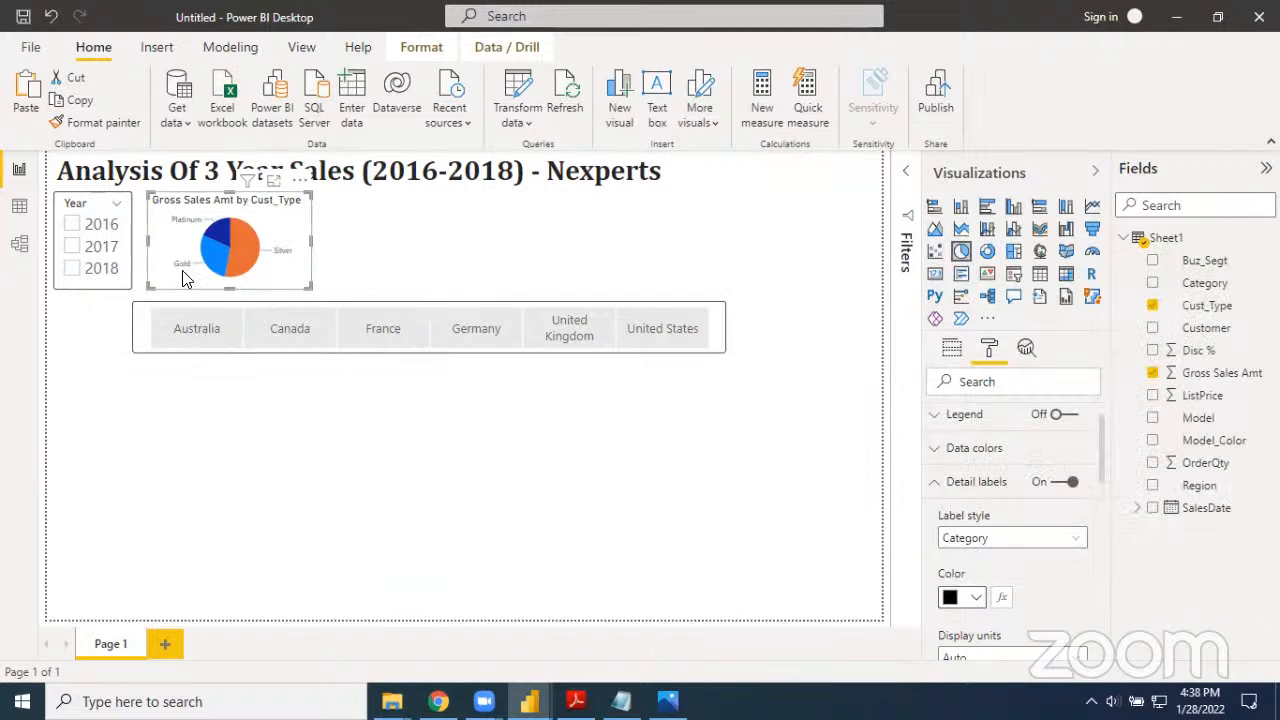
scroll(1005, 553, down, 3)
click(987, 553)
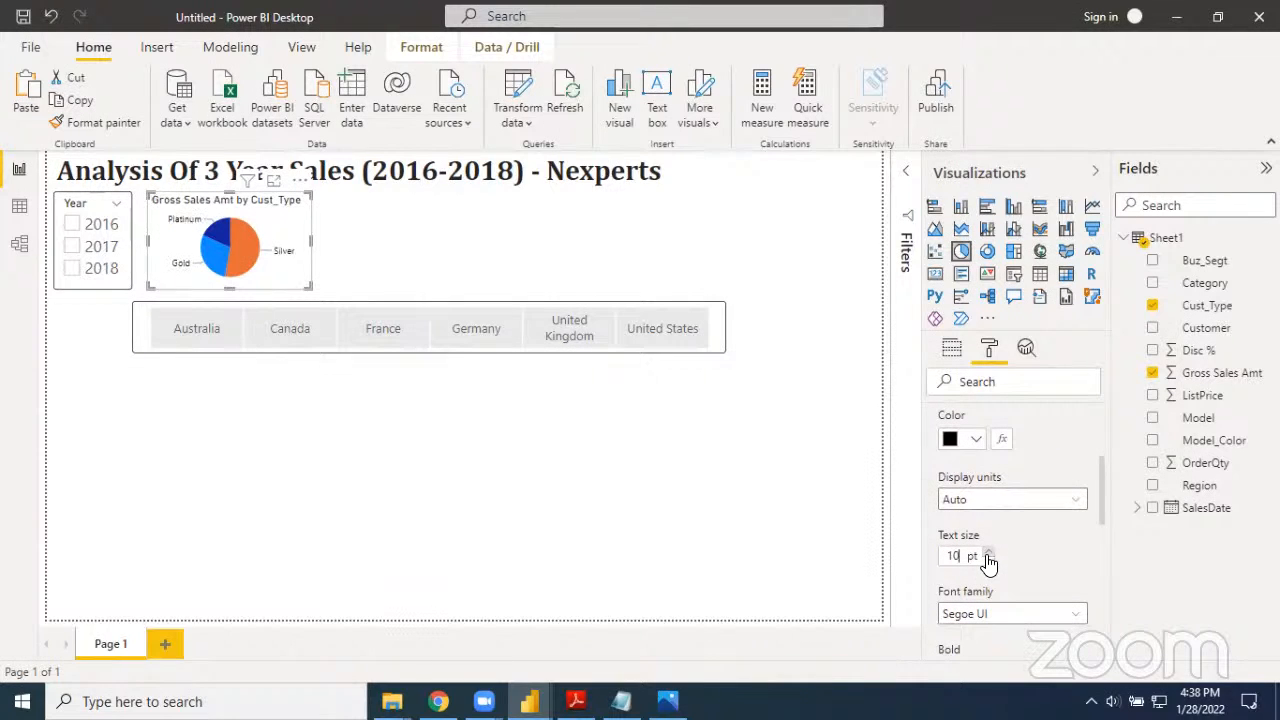
click(987, 555)
scroll(1003, 578, down, 1)
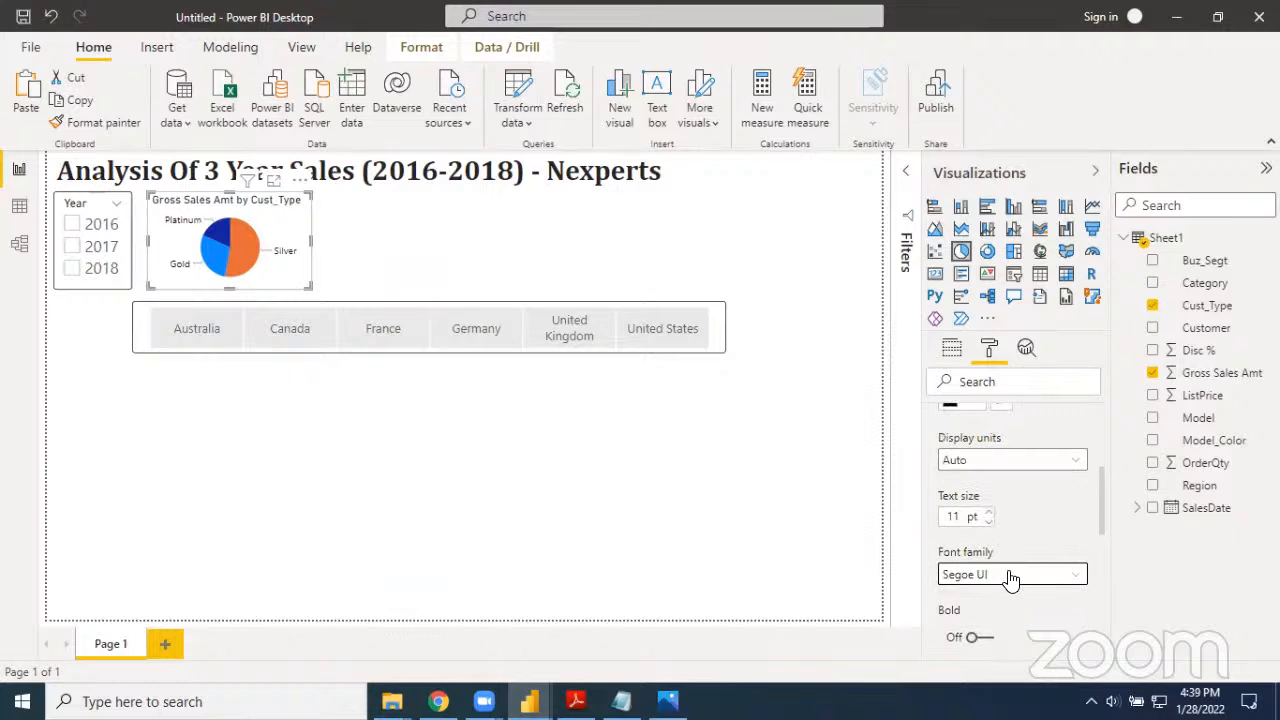
click(1008, 578)
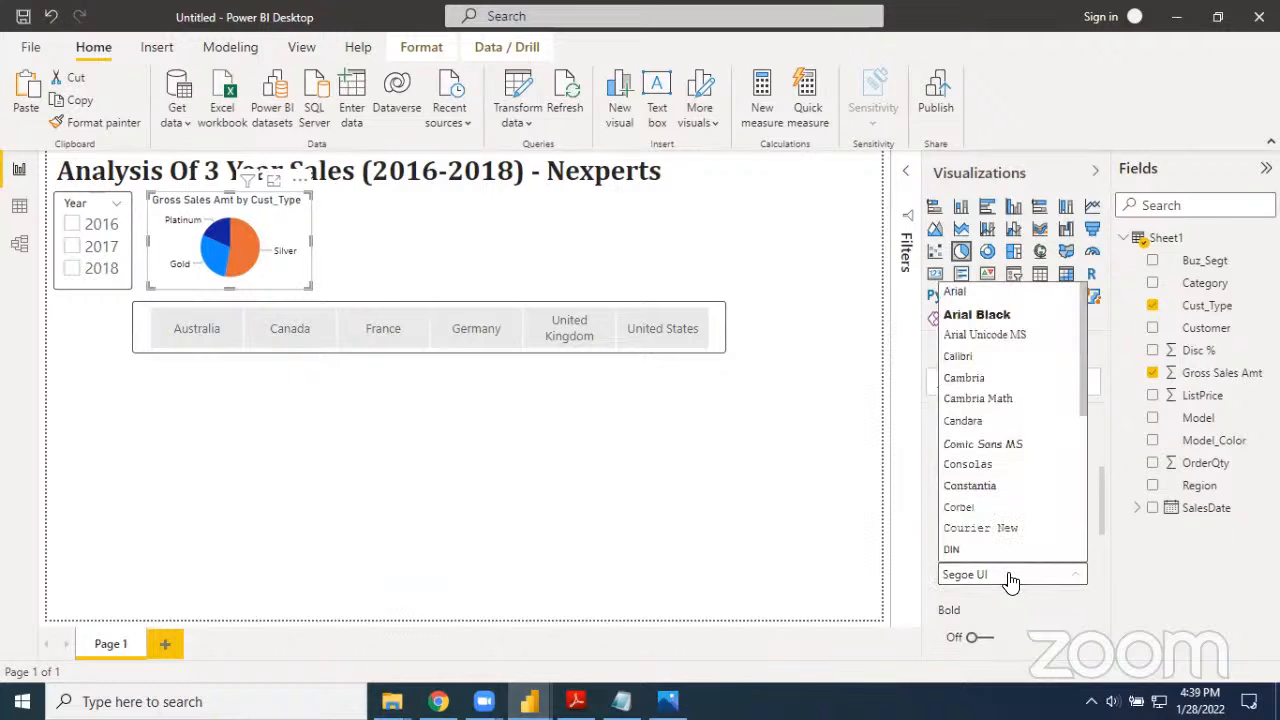
click(958, 358)
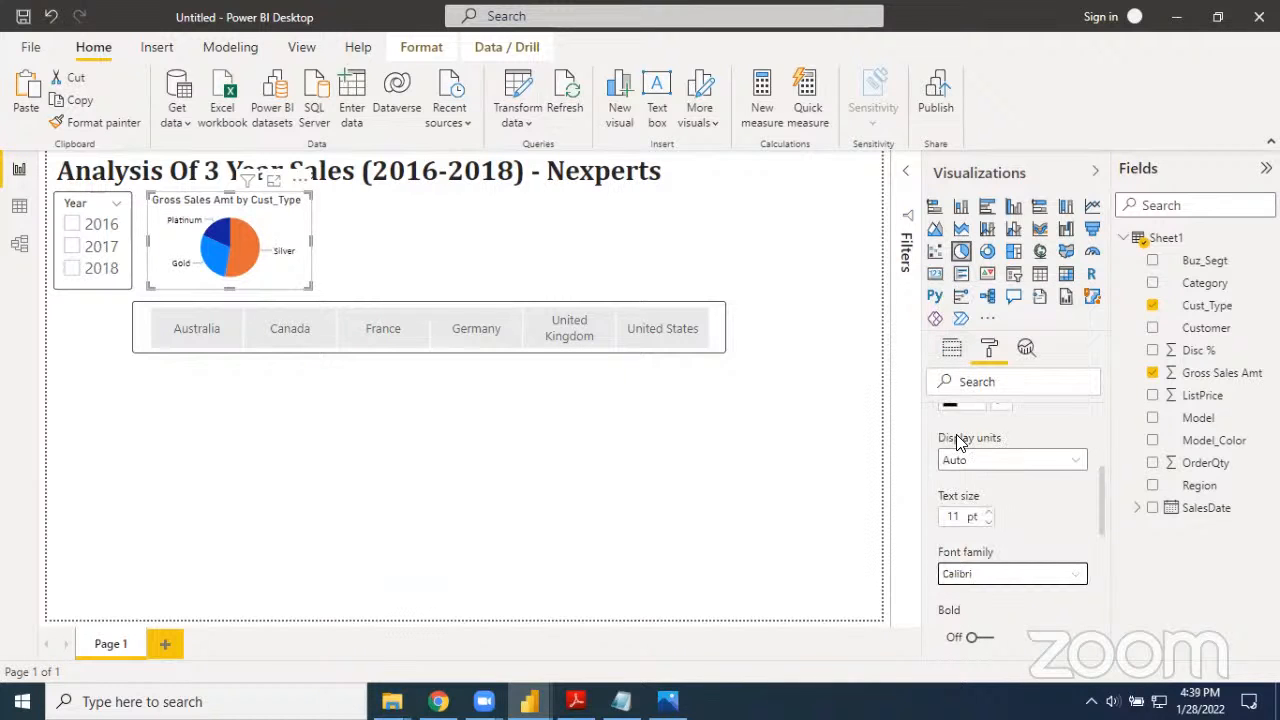
scroll(988, 573, down, 1)
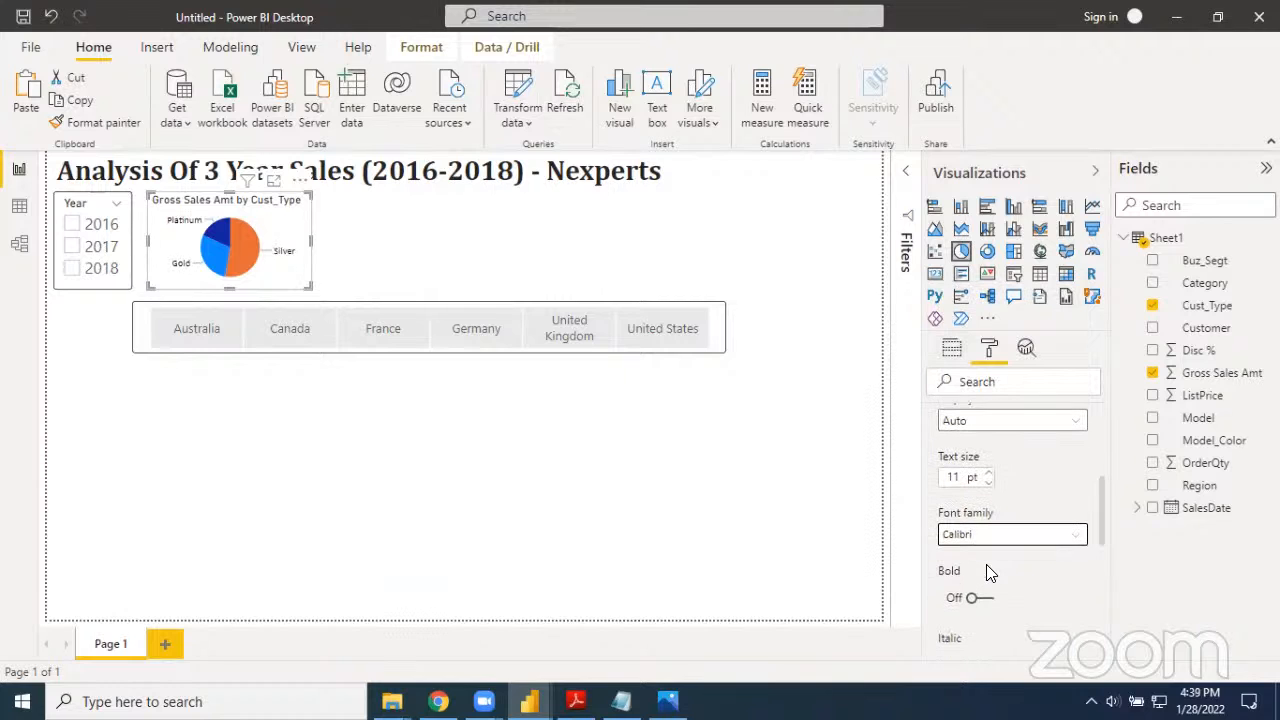
scroll(988, 565, up, 2)
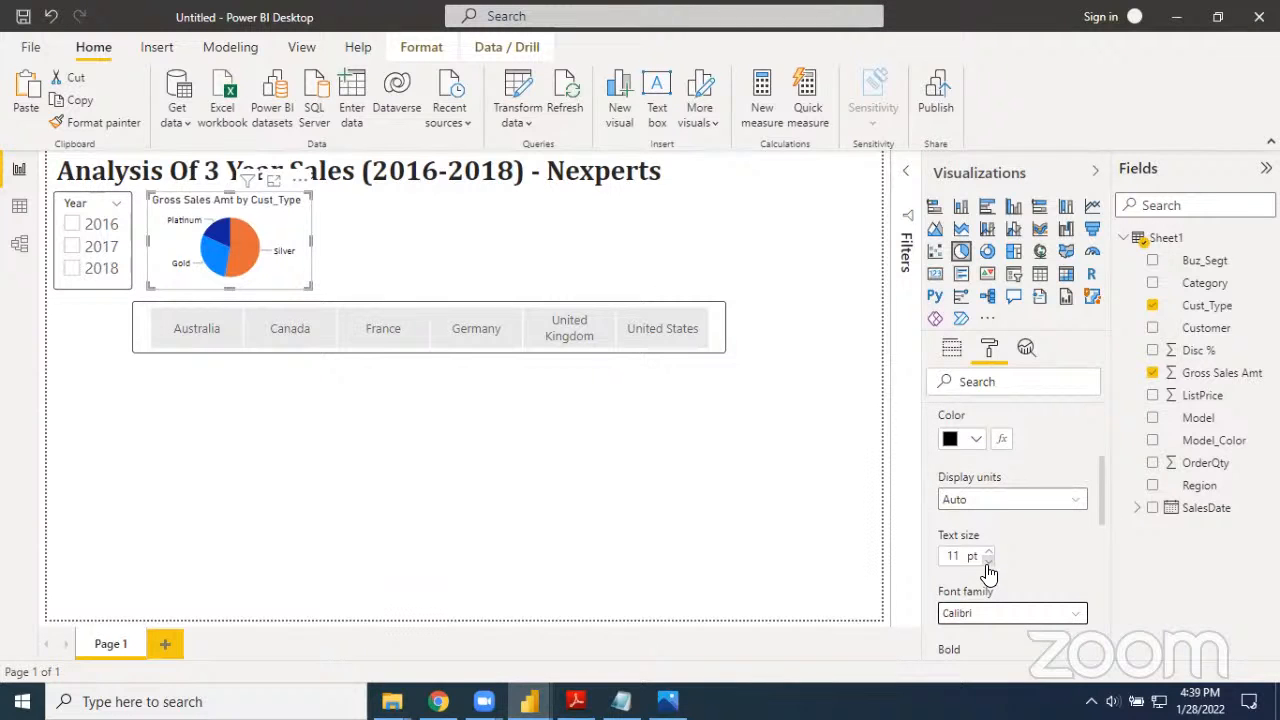
scroll(988, 573, up, 4)
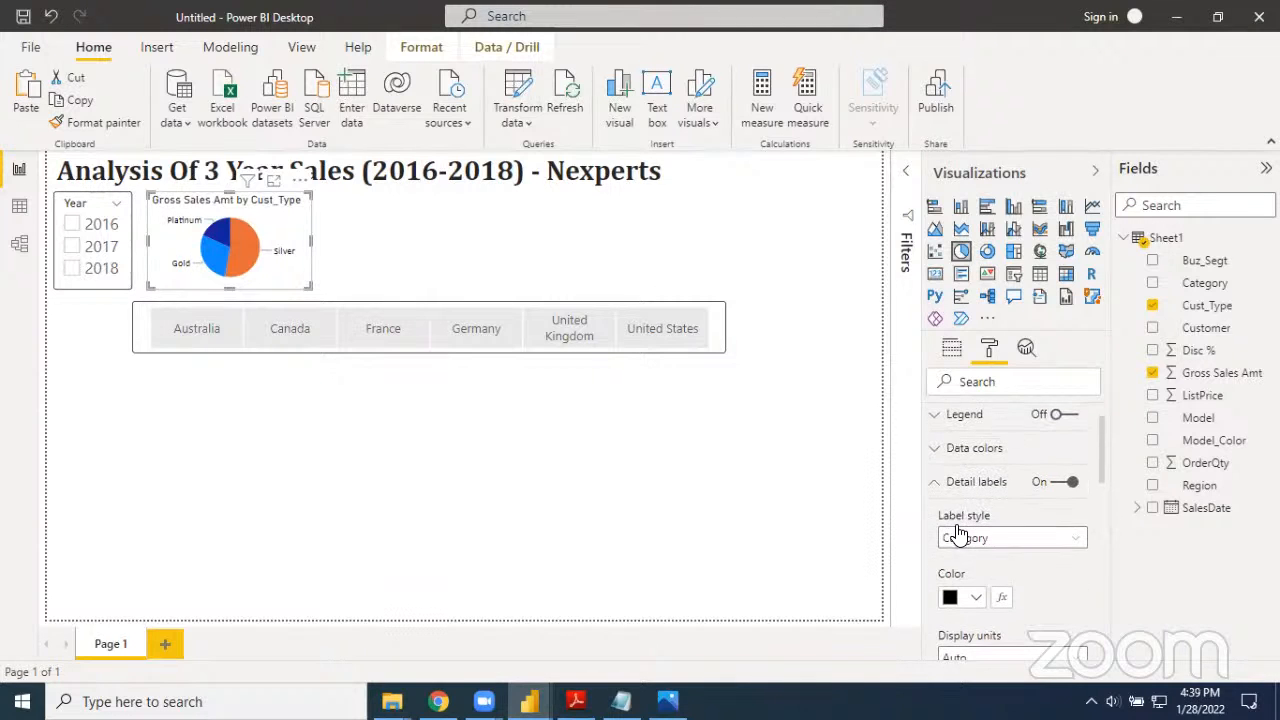
click(936, 484)
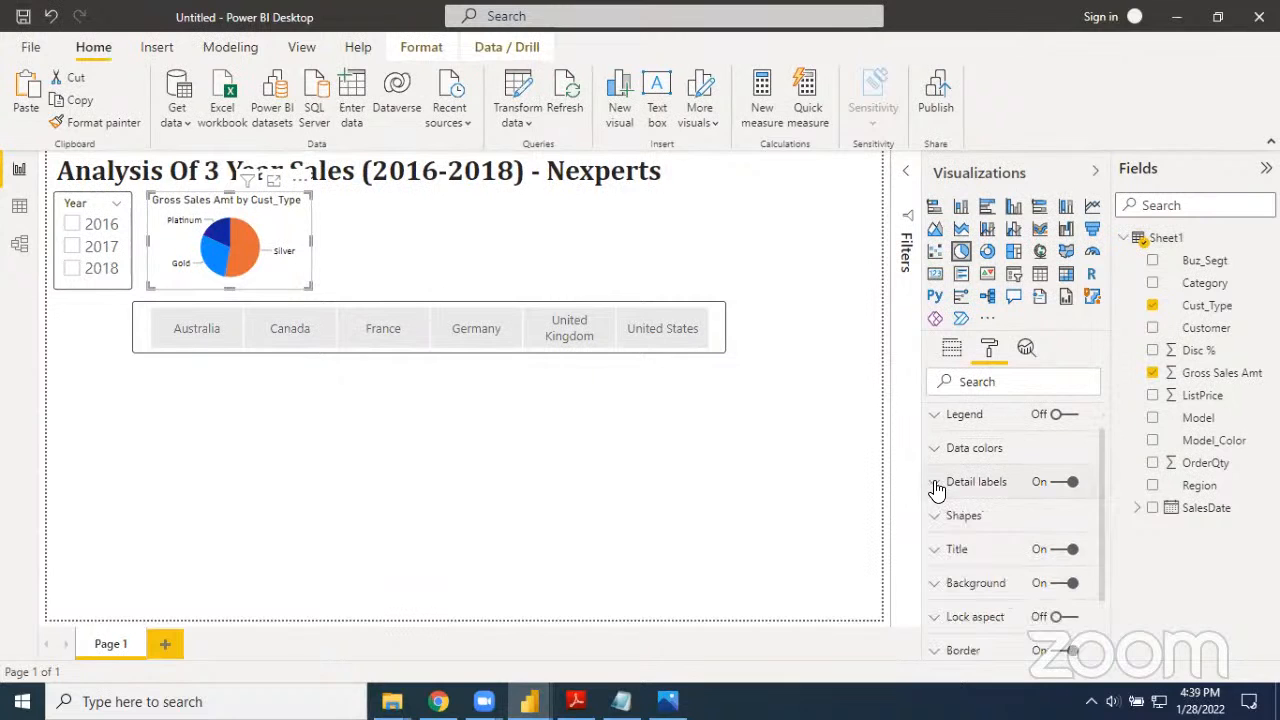
Open the pie chart's title settings and compare its title with the one in the finished report
click(940, 558)
scroll(984, 550, down, 1)
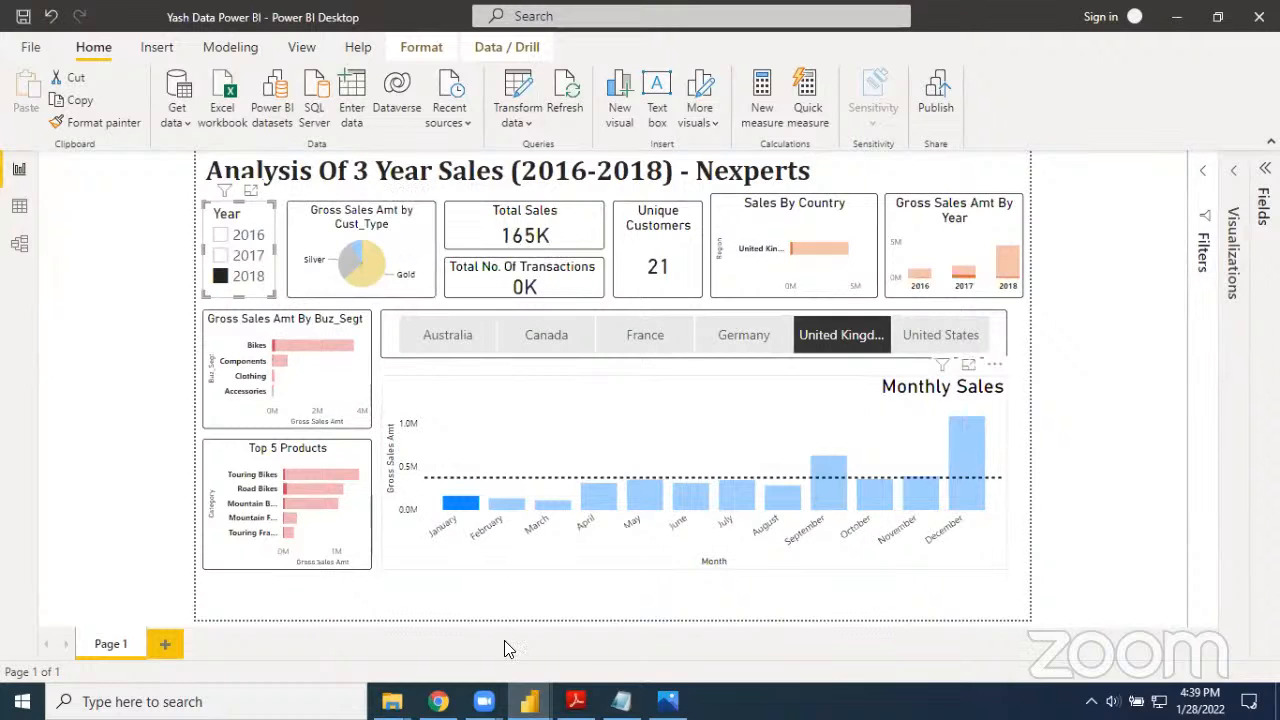
mouse_move(529, 701)
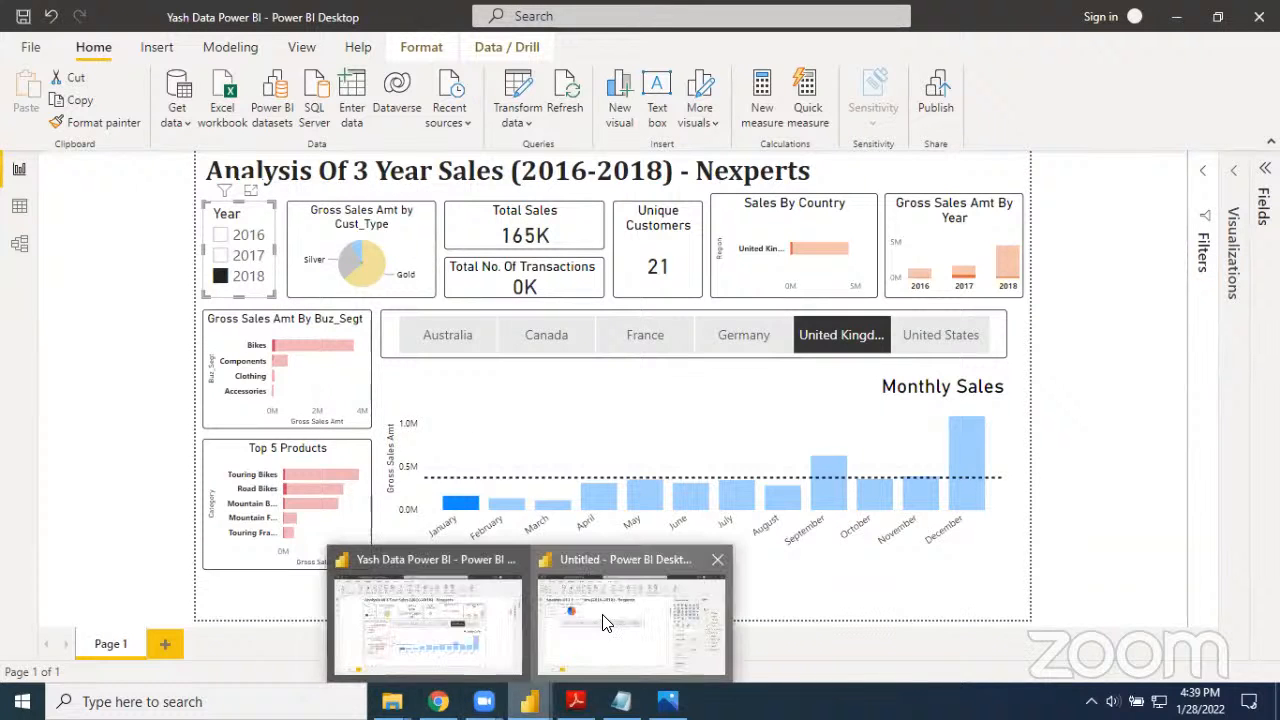
click(640, 614)
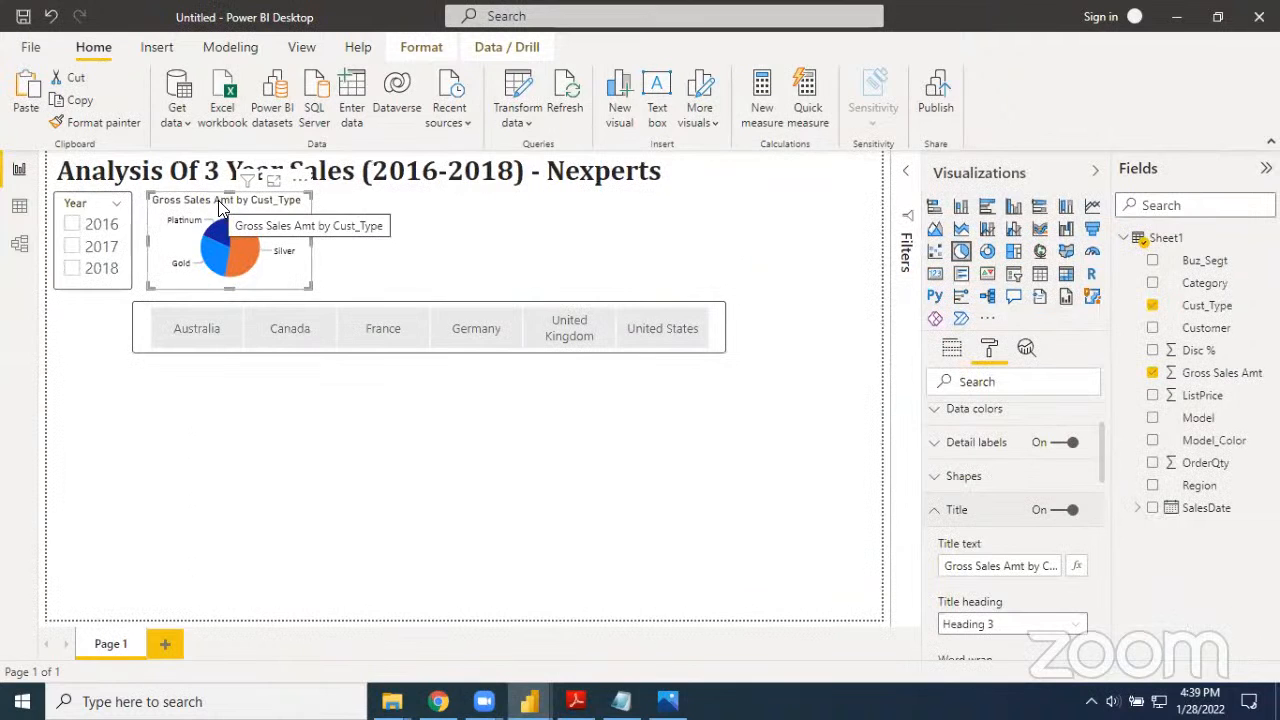
scroll(996, 592, down, 1)
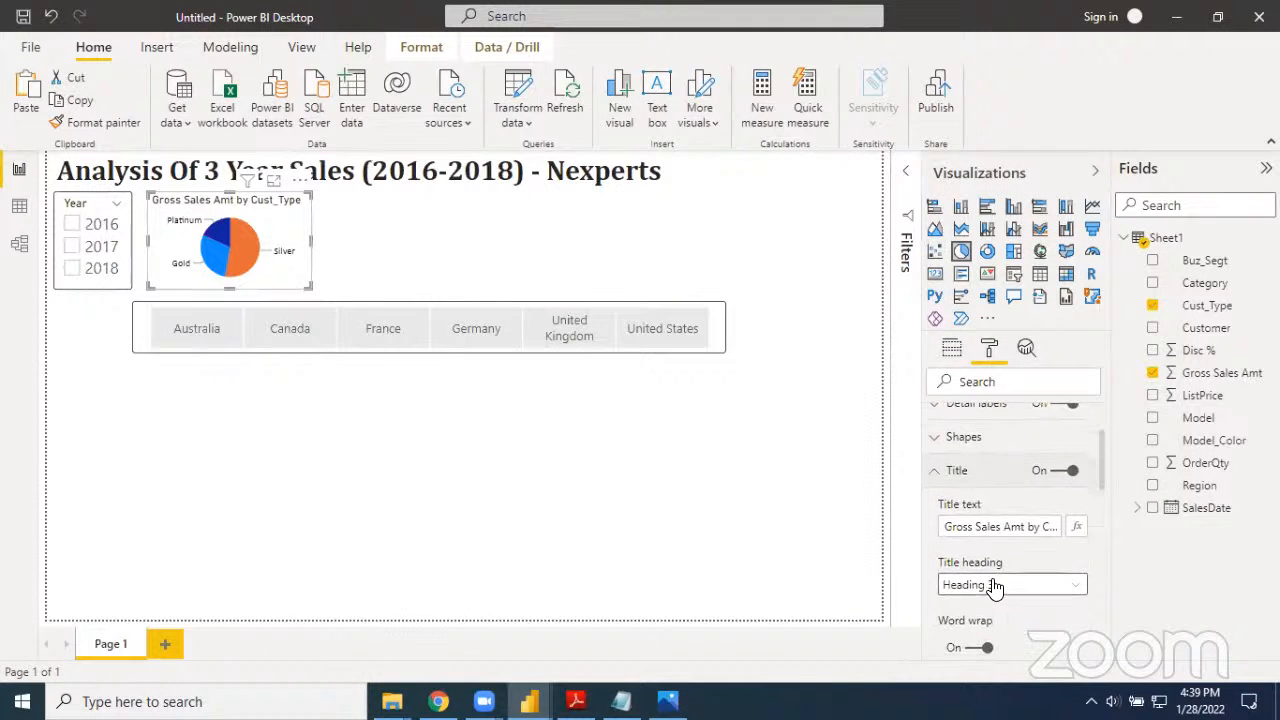
scroll(993, 541, down, 1)
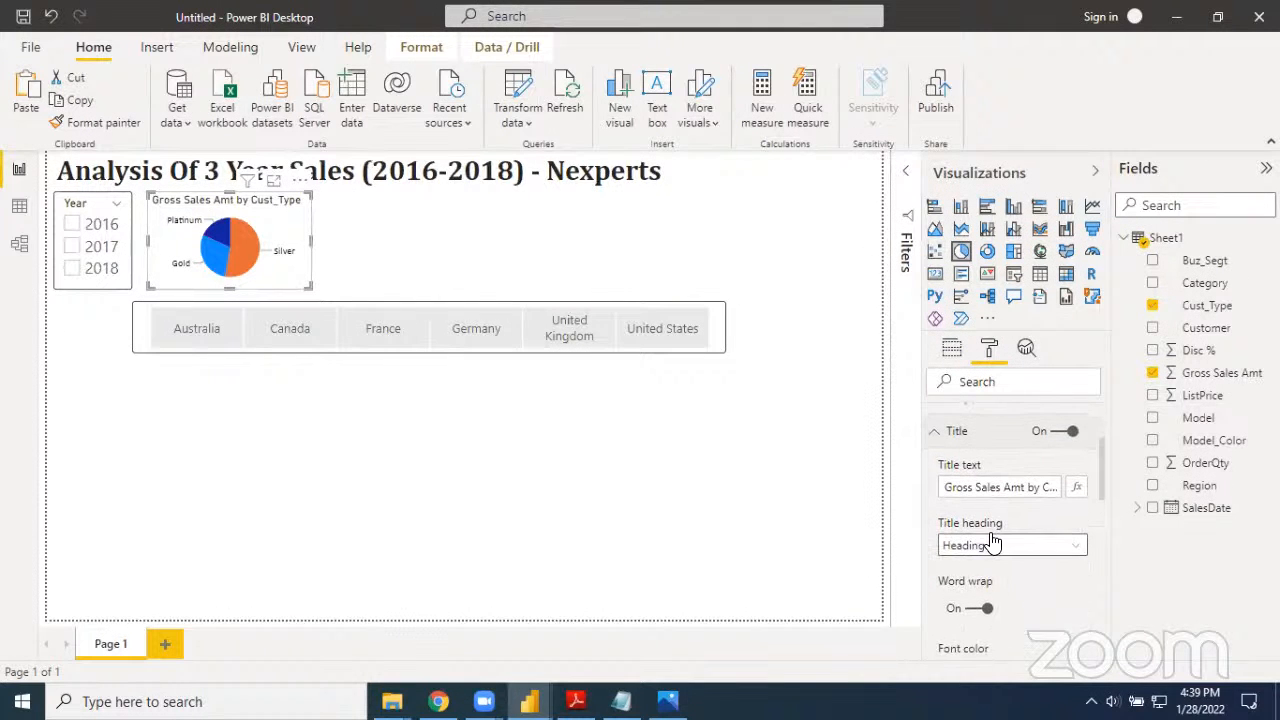
scroll(996, 598, down, 1)
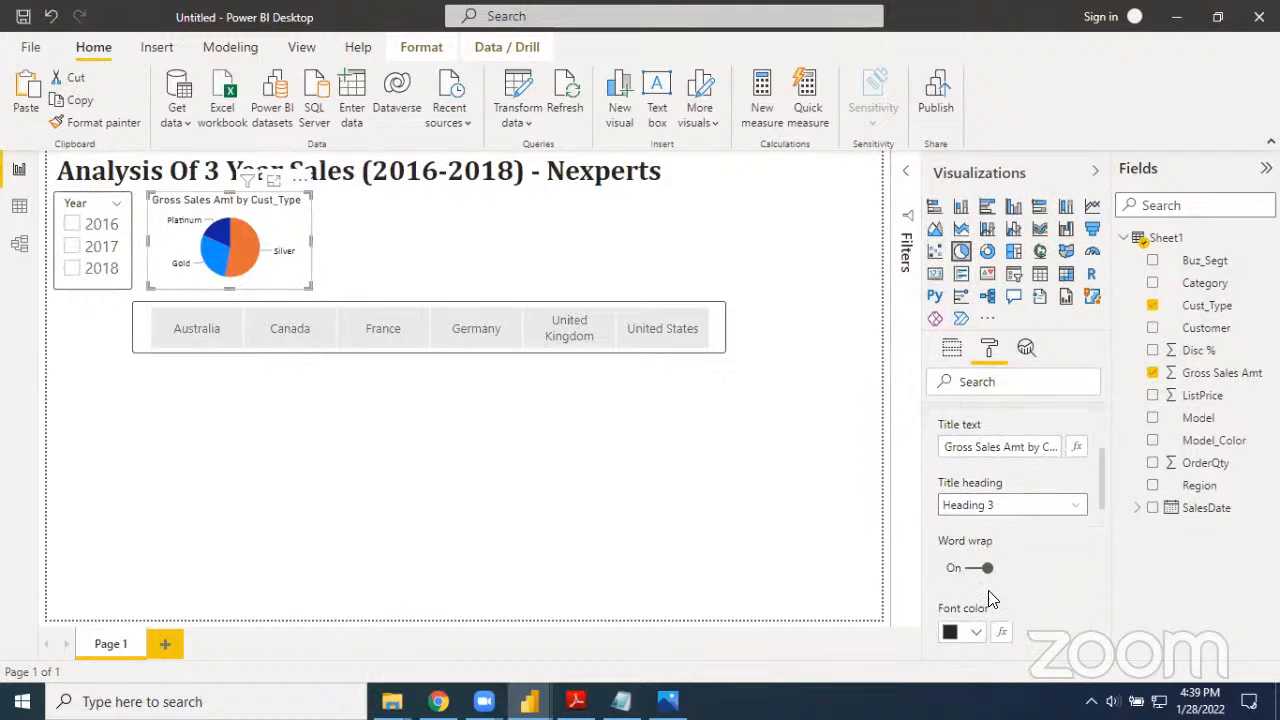
Compare the pie chart's title with word wrap off and on, leaving word wrap on
click(971, 575)
click(987, 577)
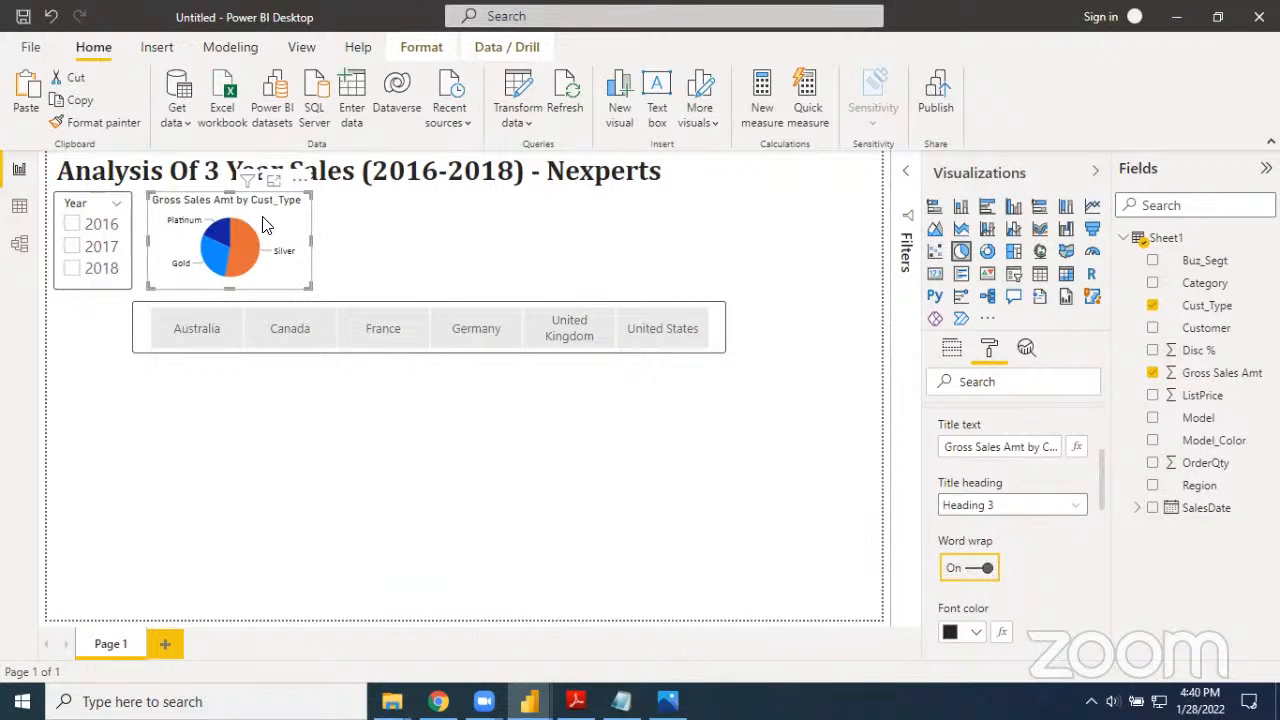
click(972, 576)
click(990, 577)
Format the pie chart's title in black, centre it and set its text size to 15 pt
scroll(985, 574, down, 2)
scroll(985, 571, down, 1)
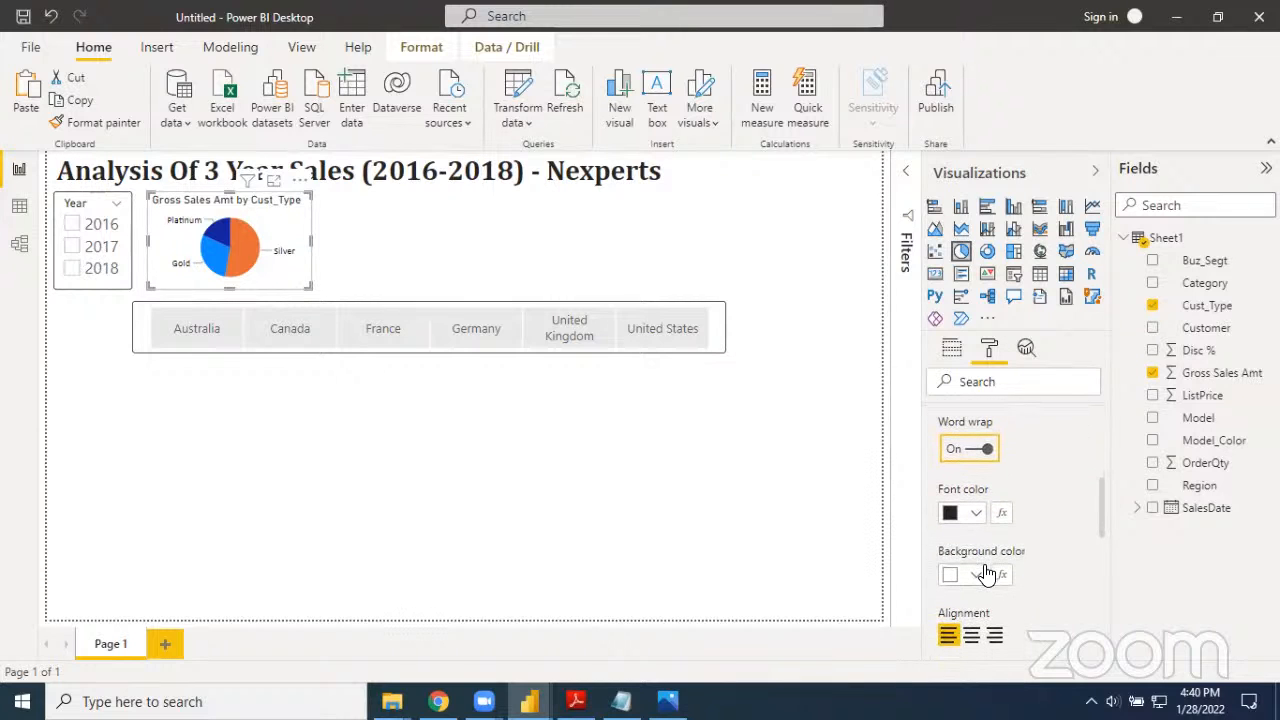
click(974, 513)
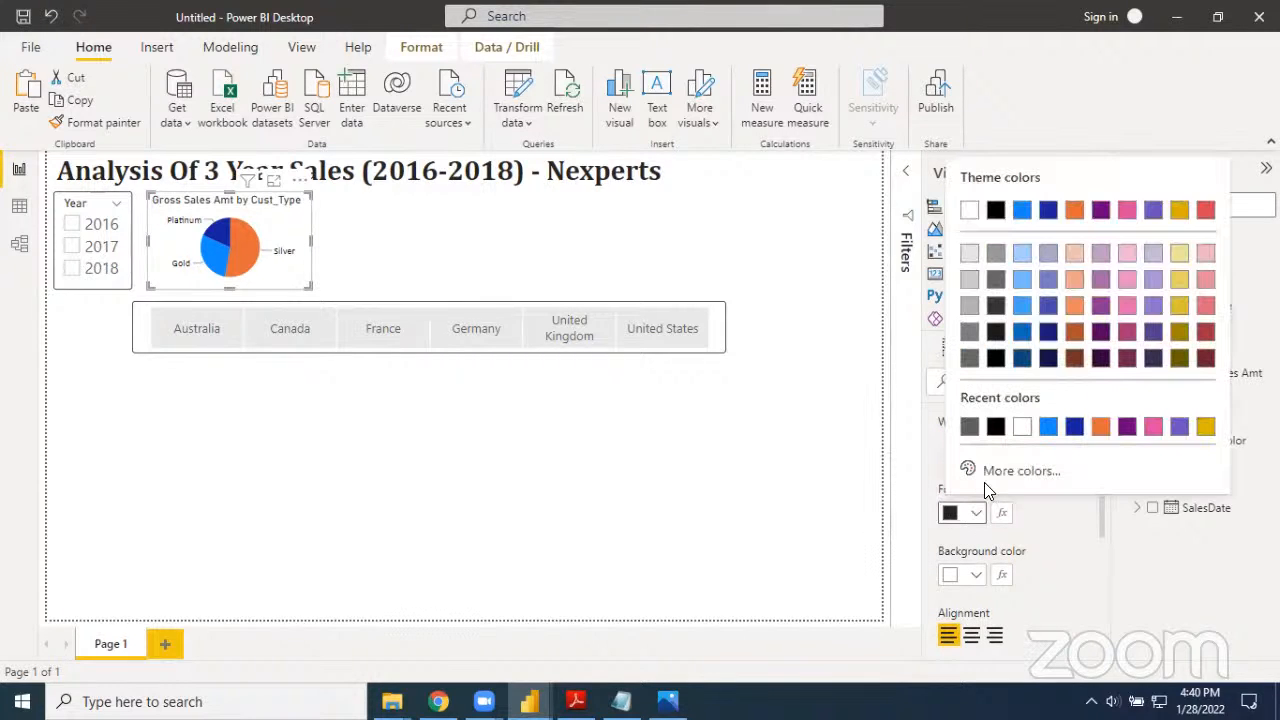
click(996, 428)
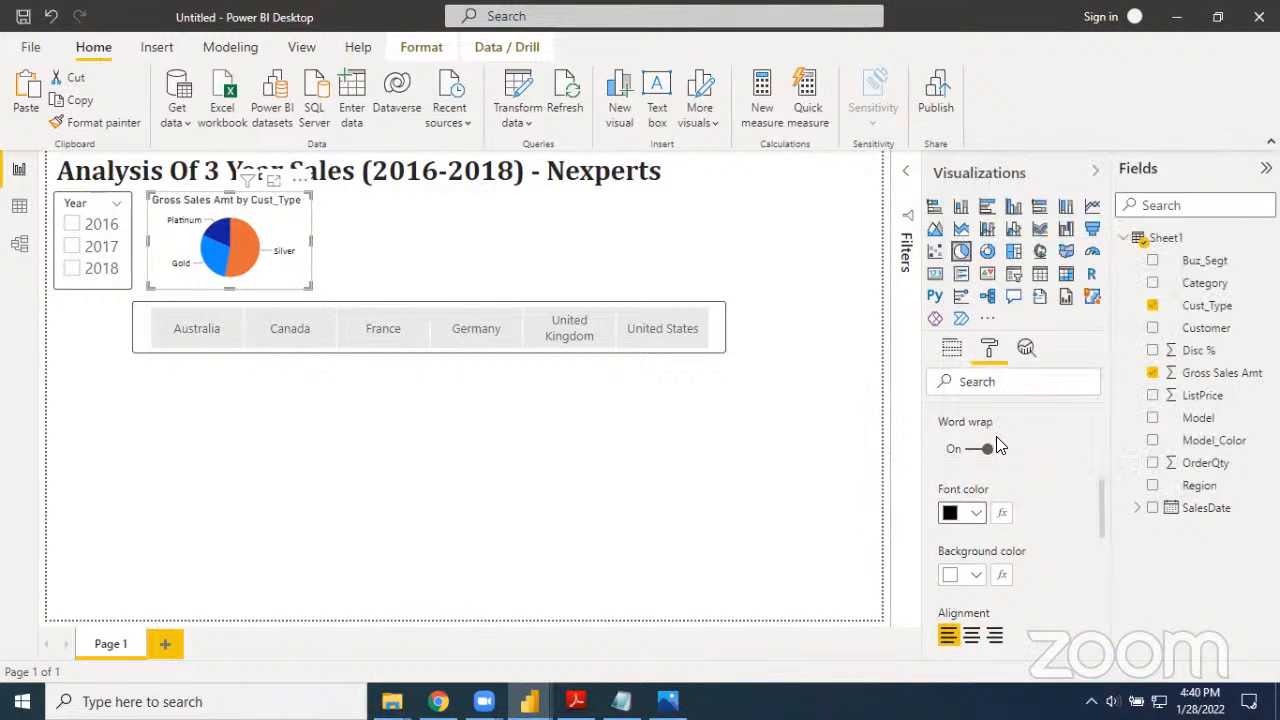
scroll(988, 548, down, 1)
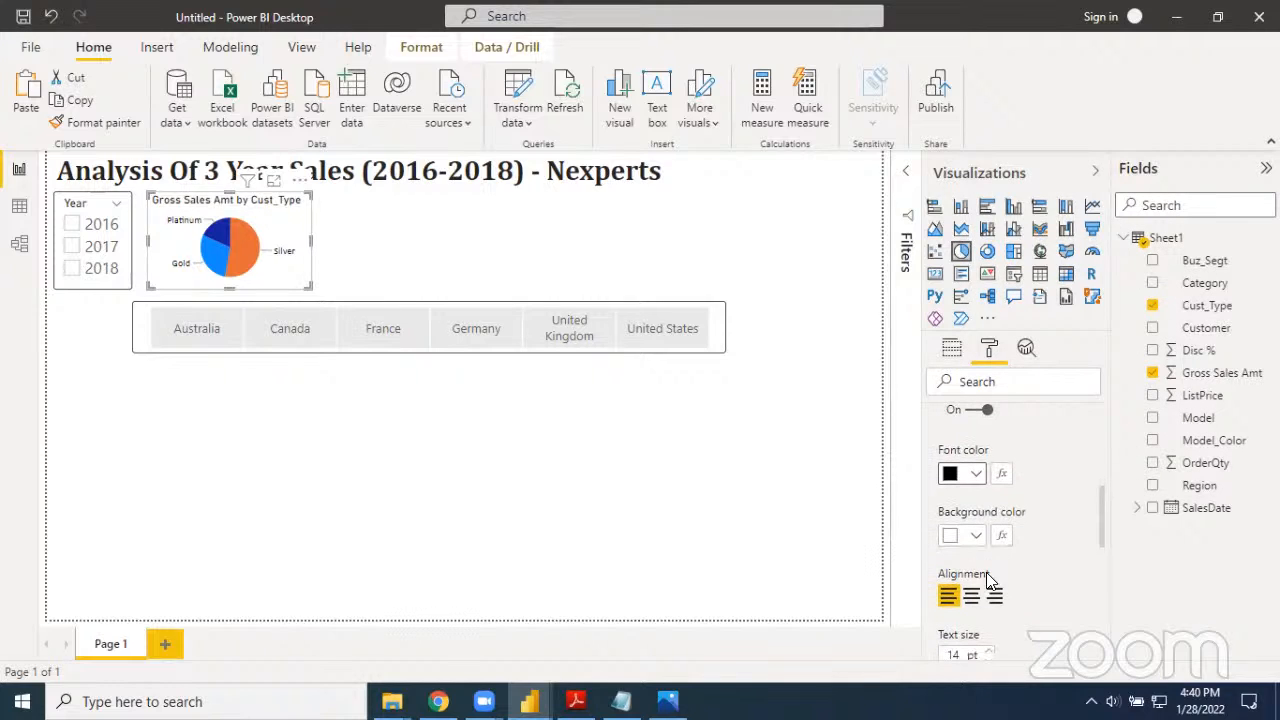
click(974, 600)
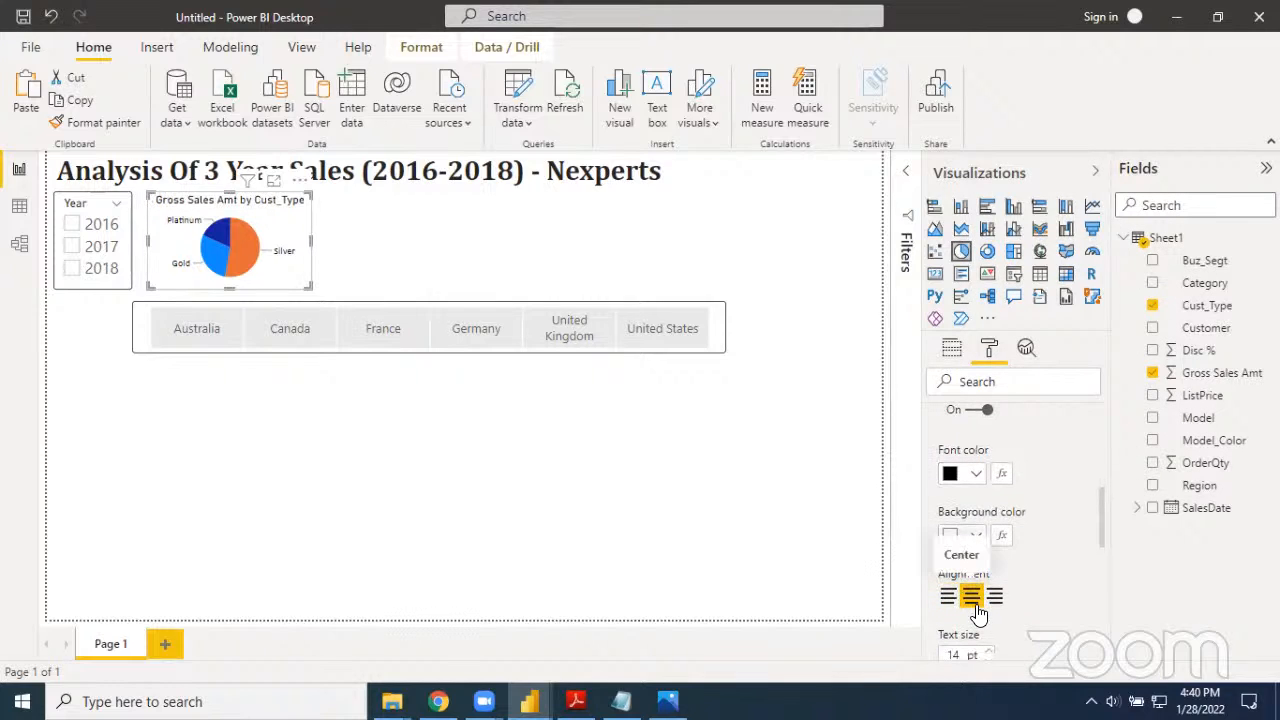
scroll(976, 614, down, 1)
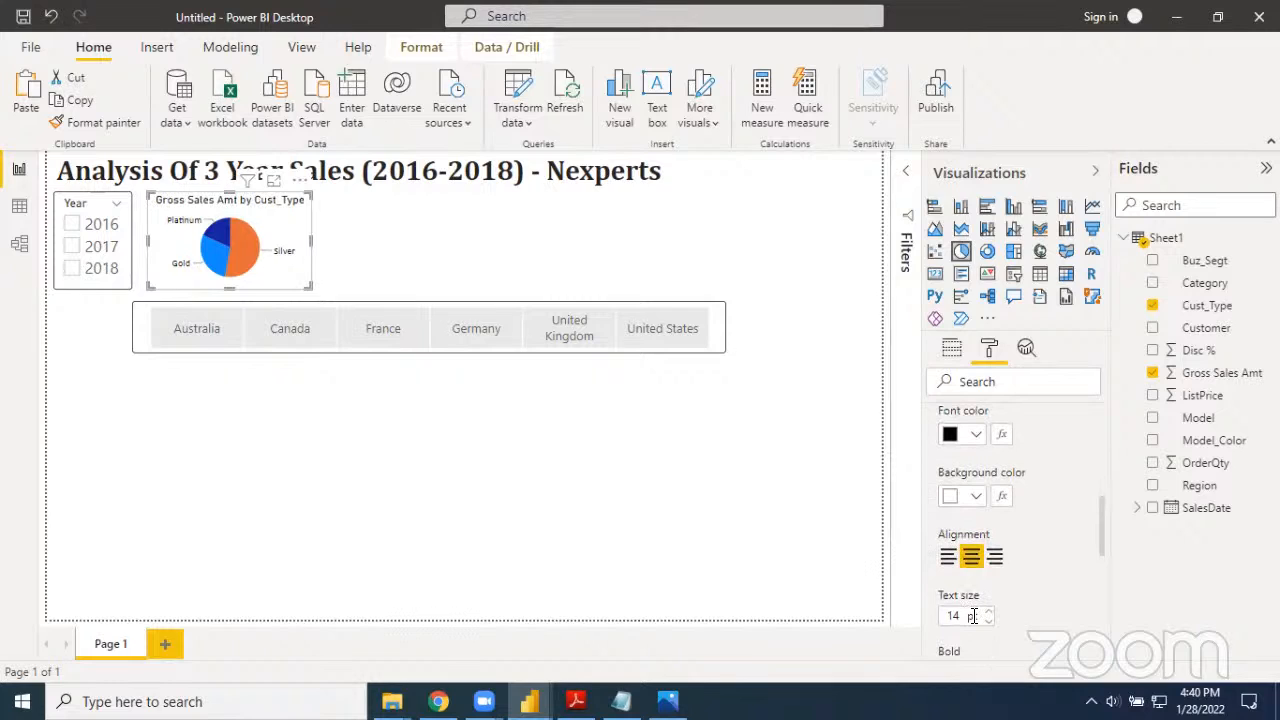
click(989, 611)
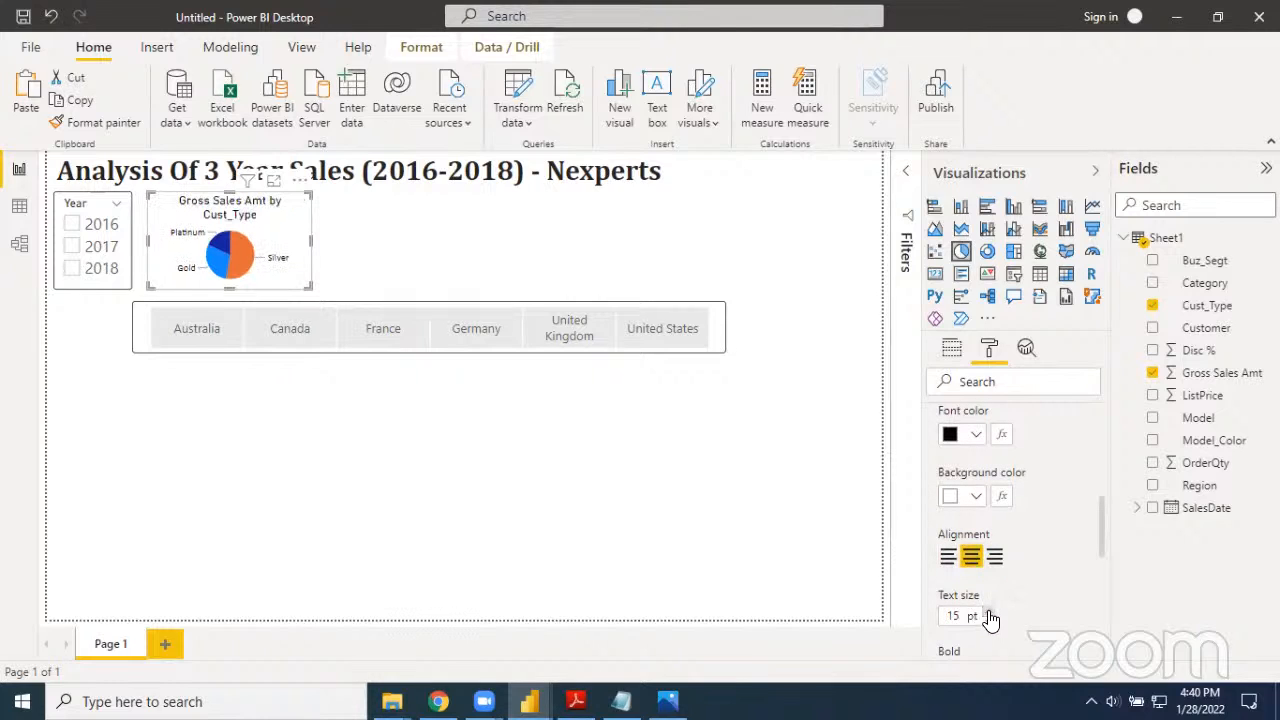
Switch word wrap off and back on to check its effect on the 15 pt title
scroll(1025, 595, up, 3)
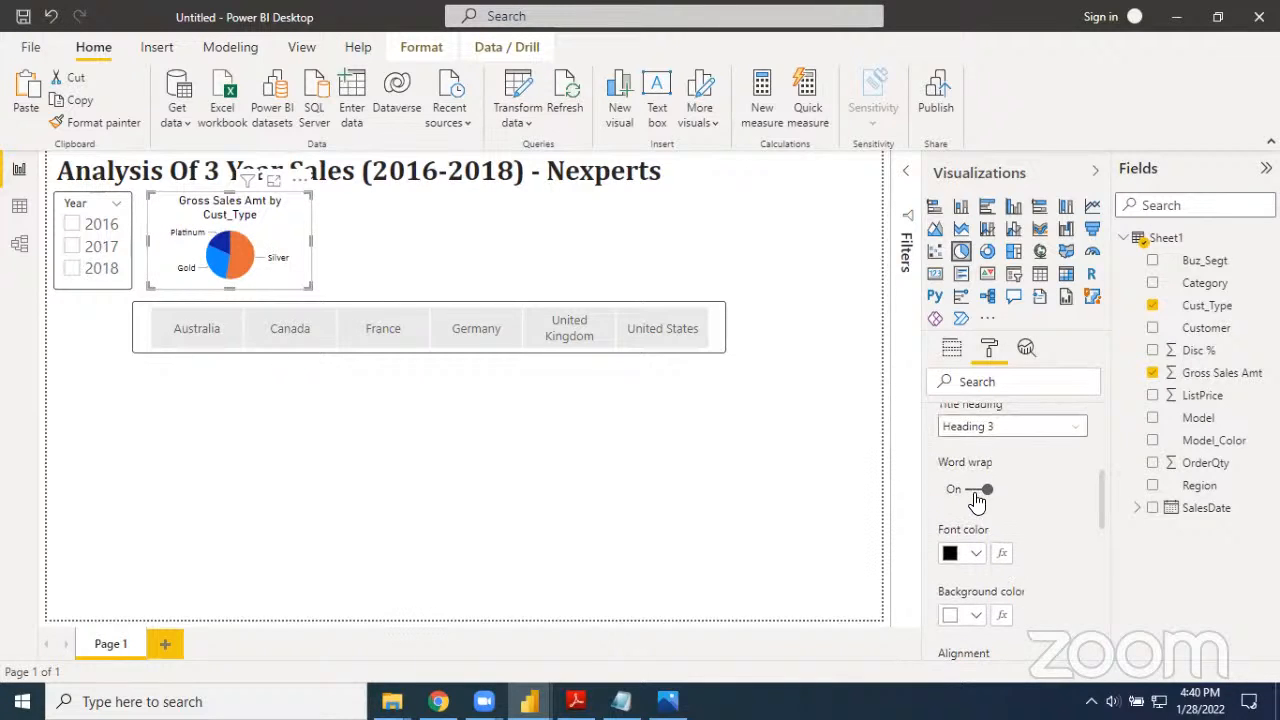
click(975, 492)
click(976, 493)
scroll(968, 500, up, 2)
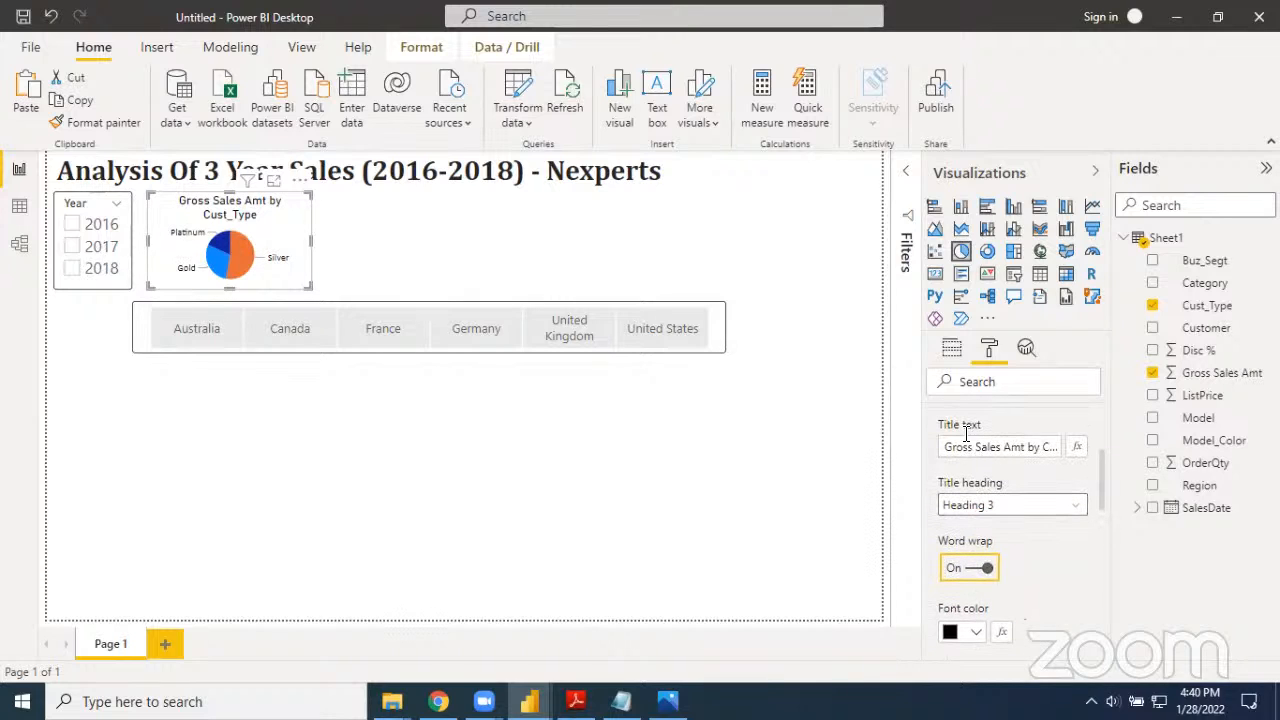
Try bold on the pie chart's title, turn it off again and collapse the title settings
scroll(970, 500, down, 3)
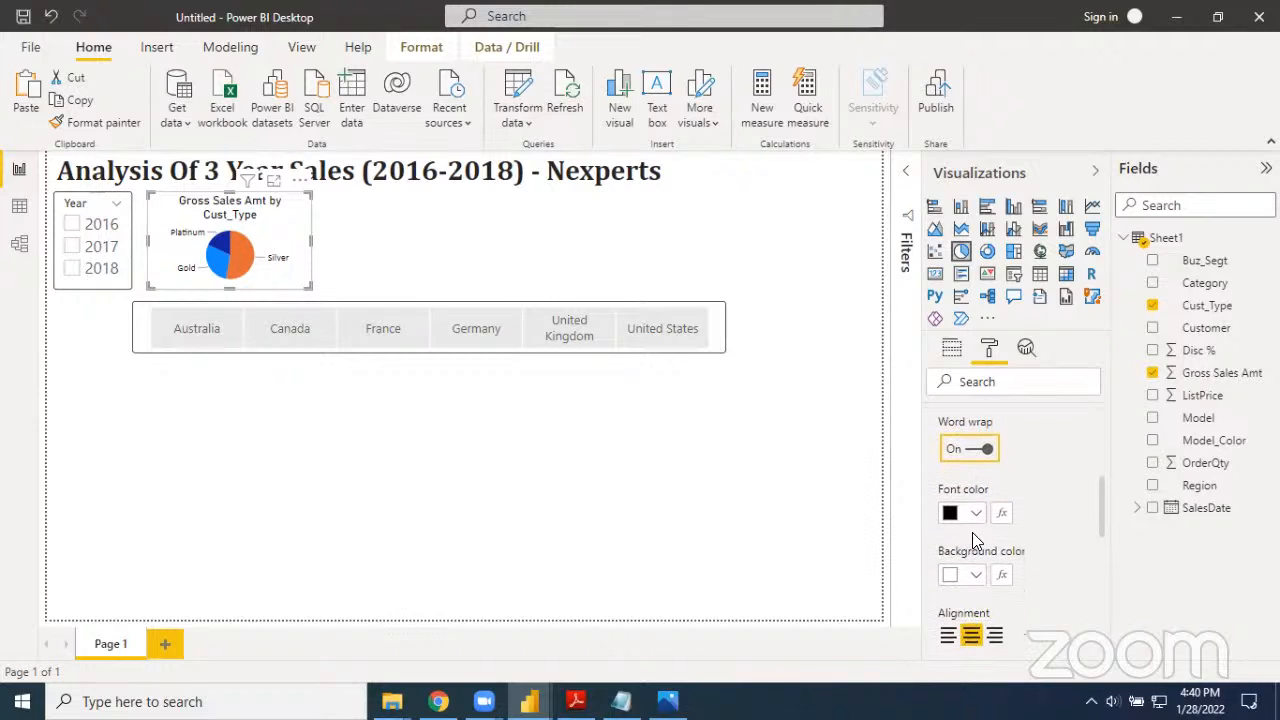
scroll(975, 530, down, 1)
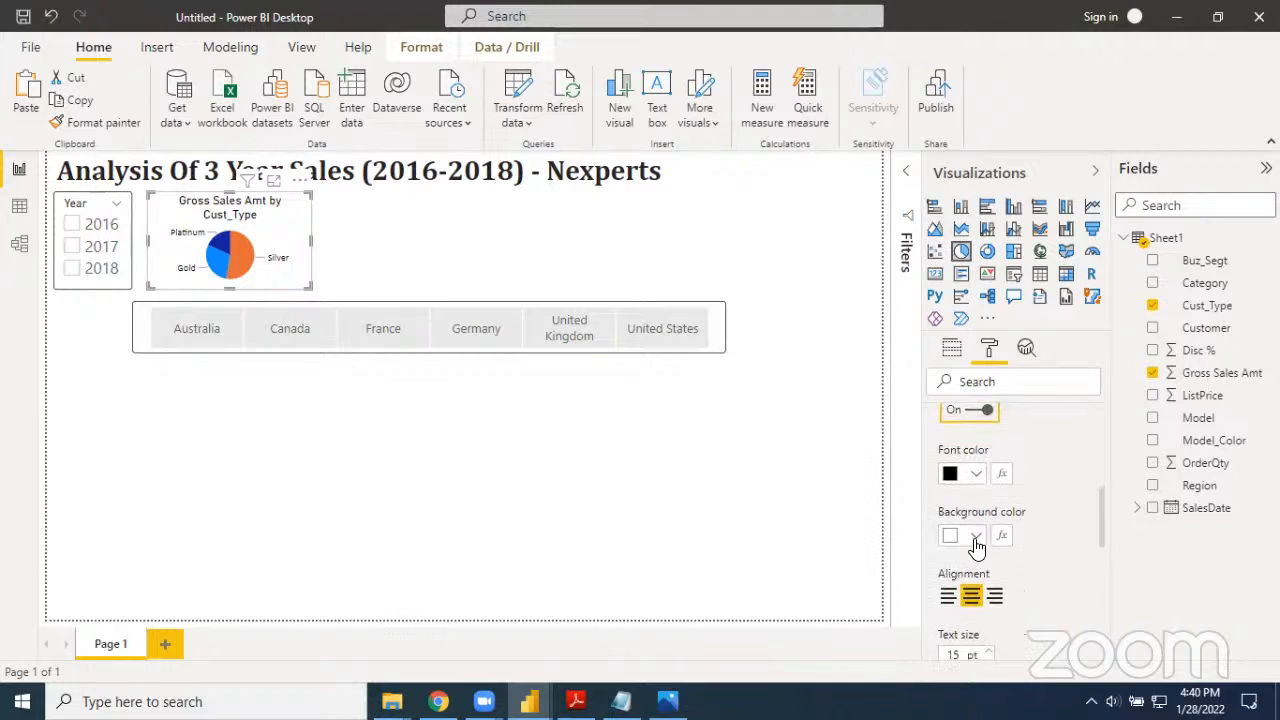
scroll(975, 545, down, 1)
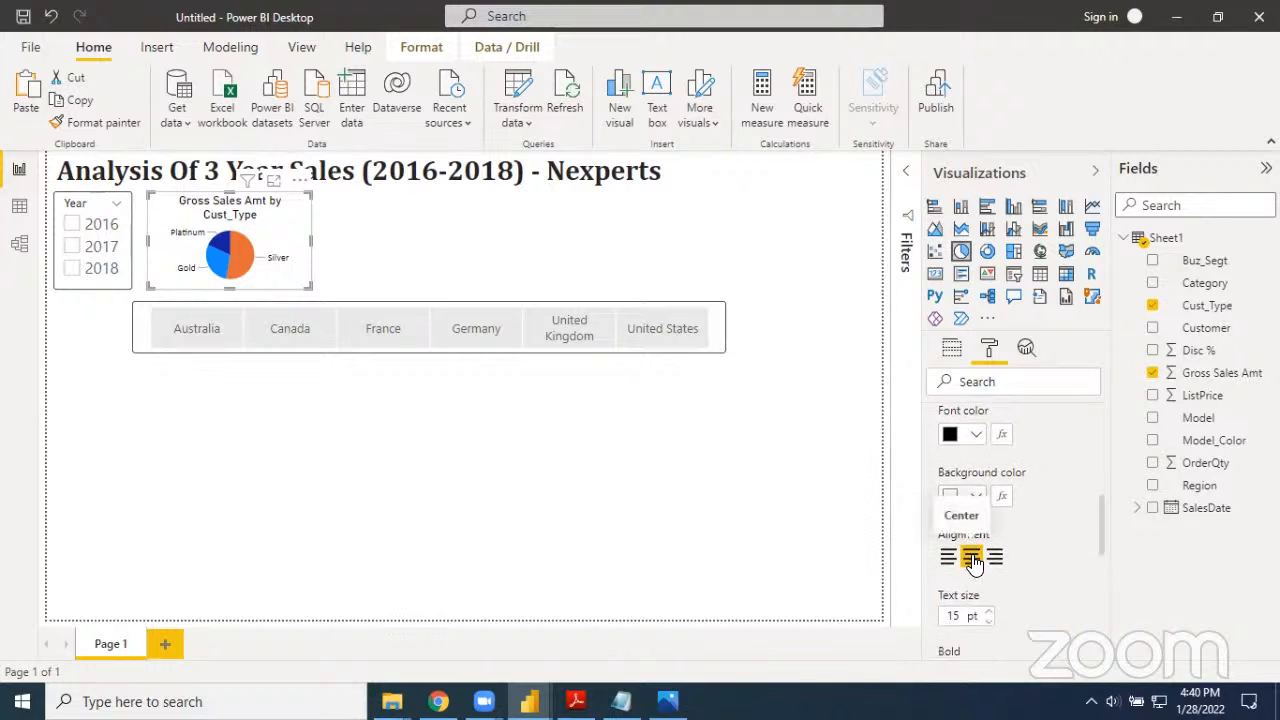
scroll(973, 562, down, 1)
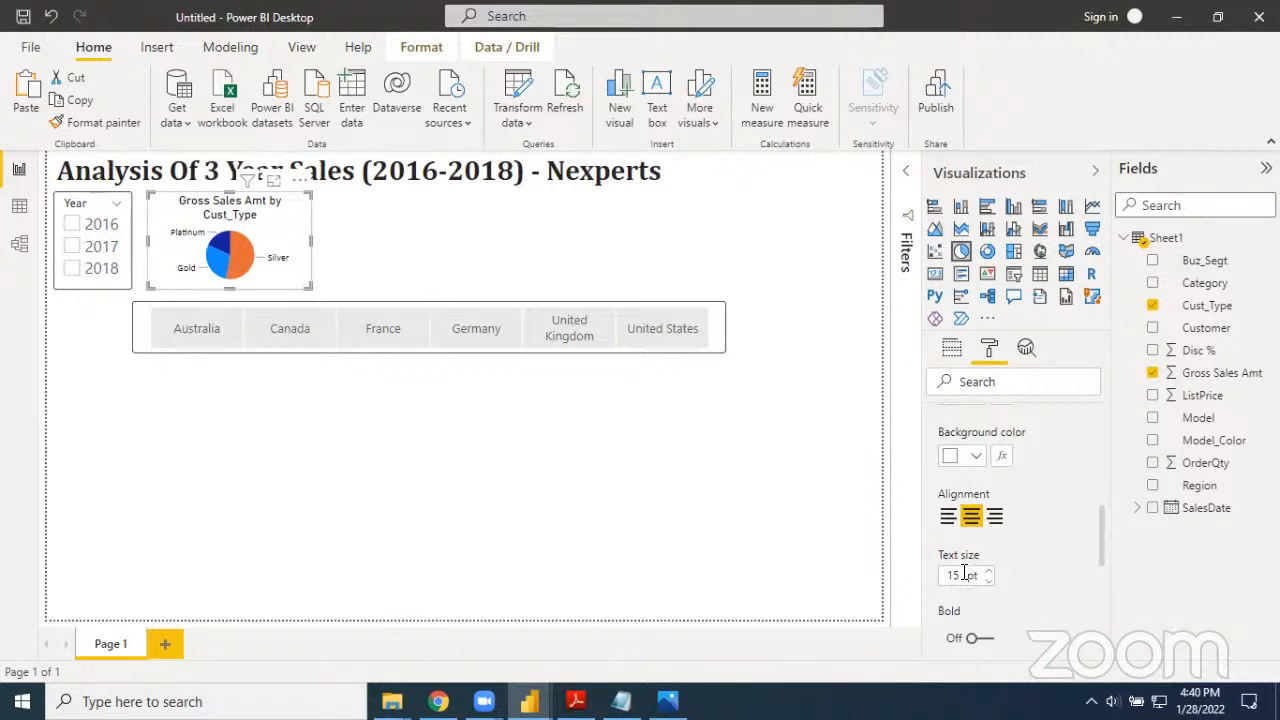
click(987, 640)
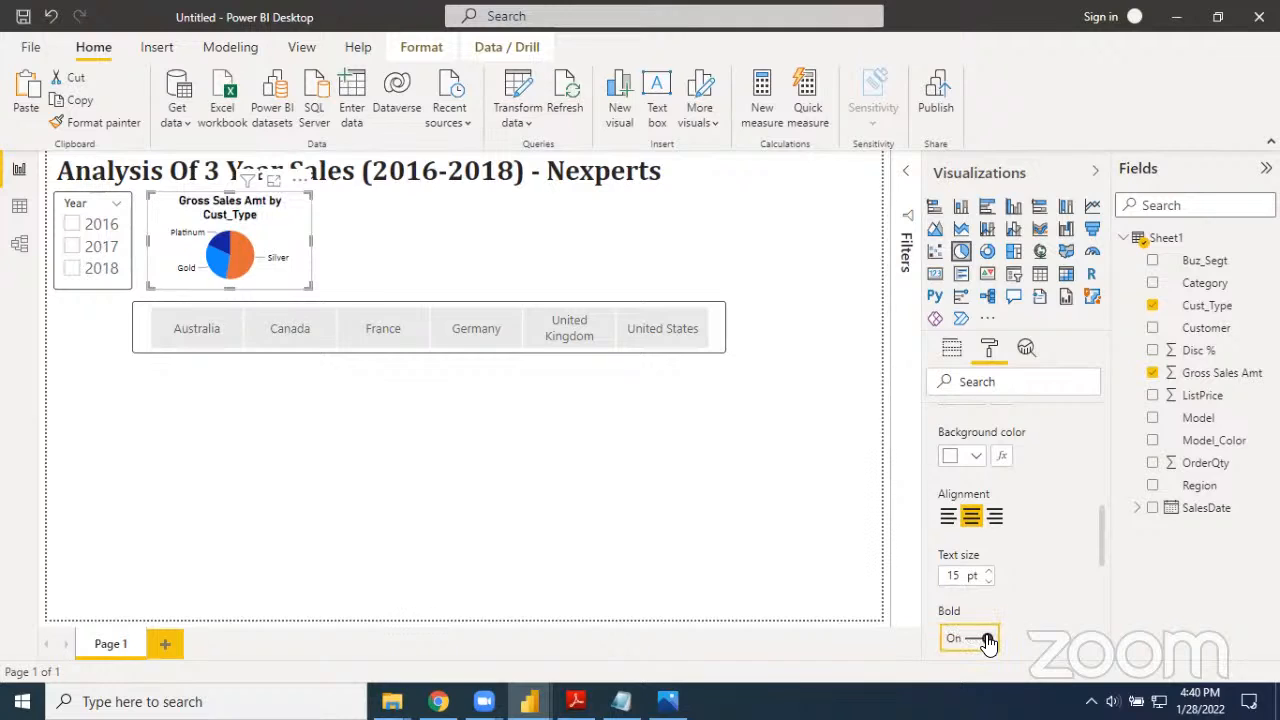
click(987, 640)
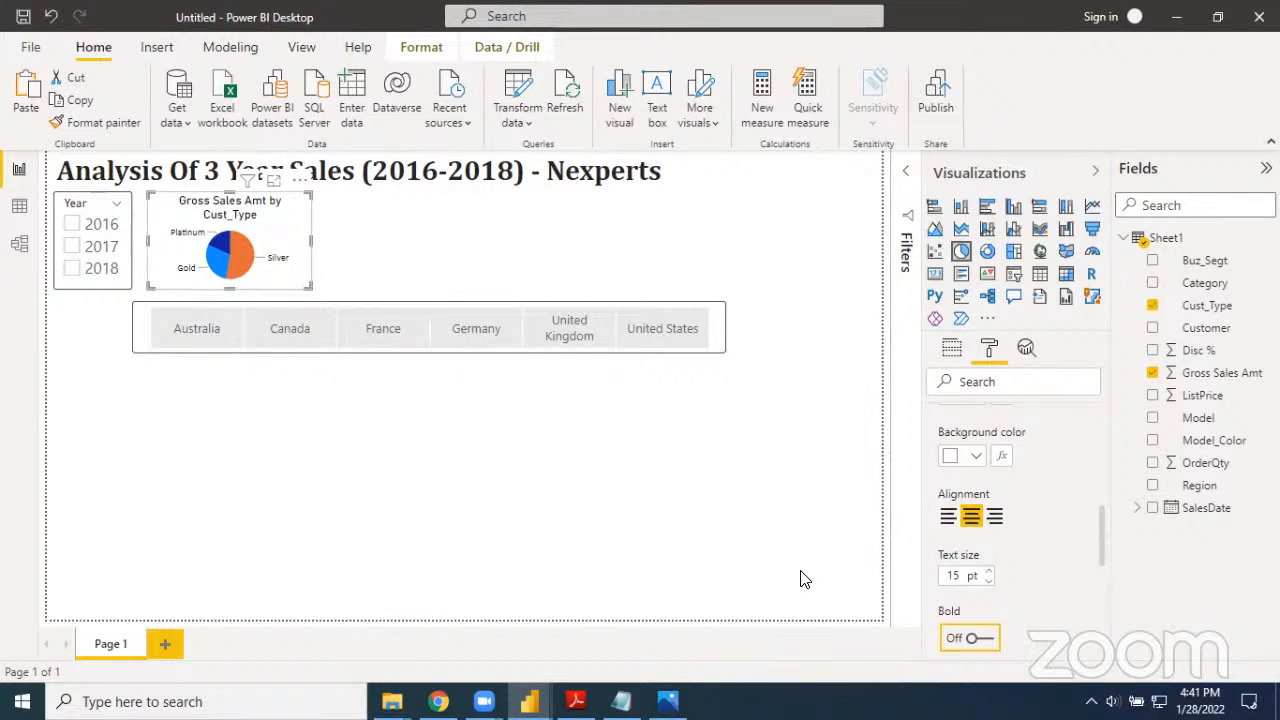
scroll(970, 490, up, 4)
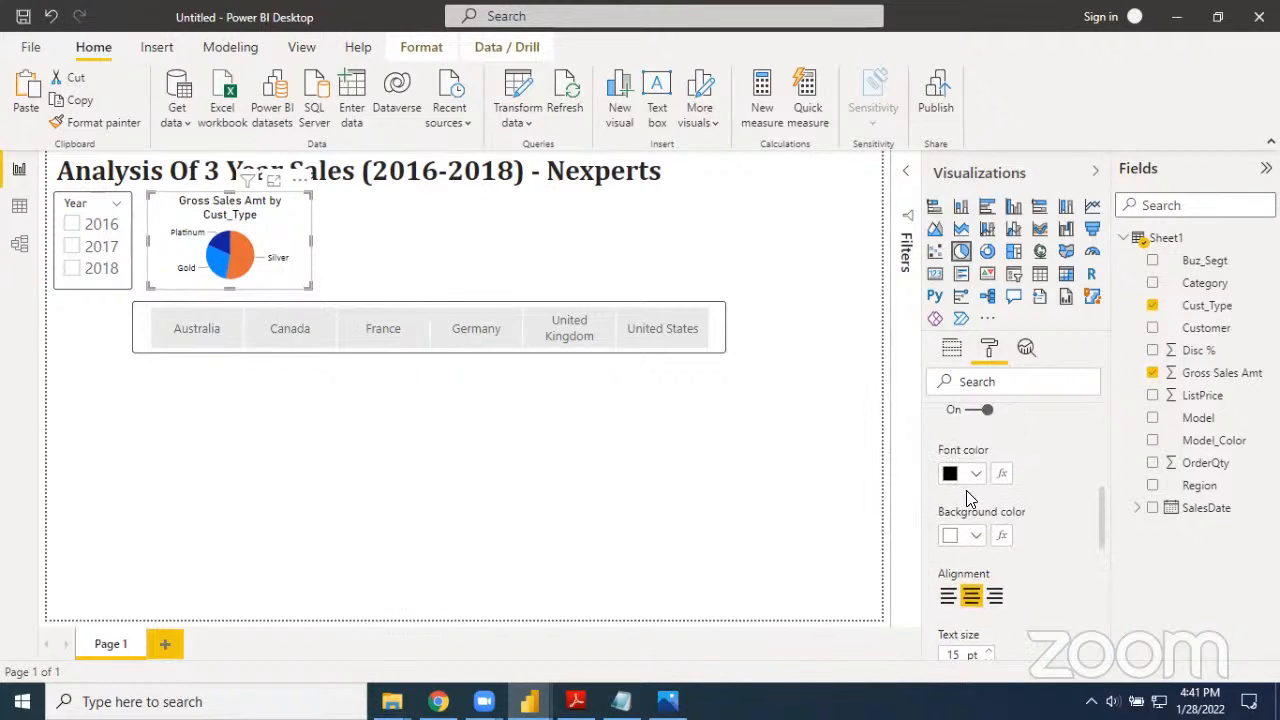
scroll(966, 500, up, 3)
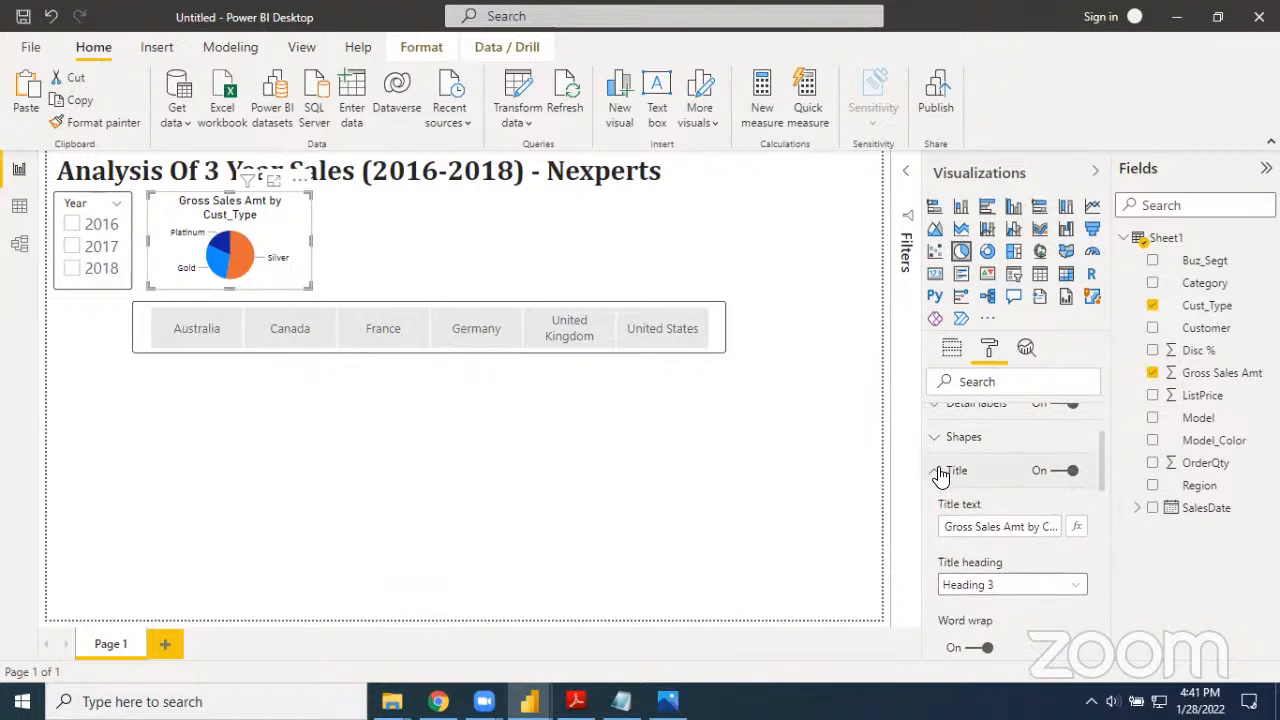
click(940, 472)
scroll(997, 505, up, 2)
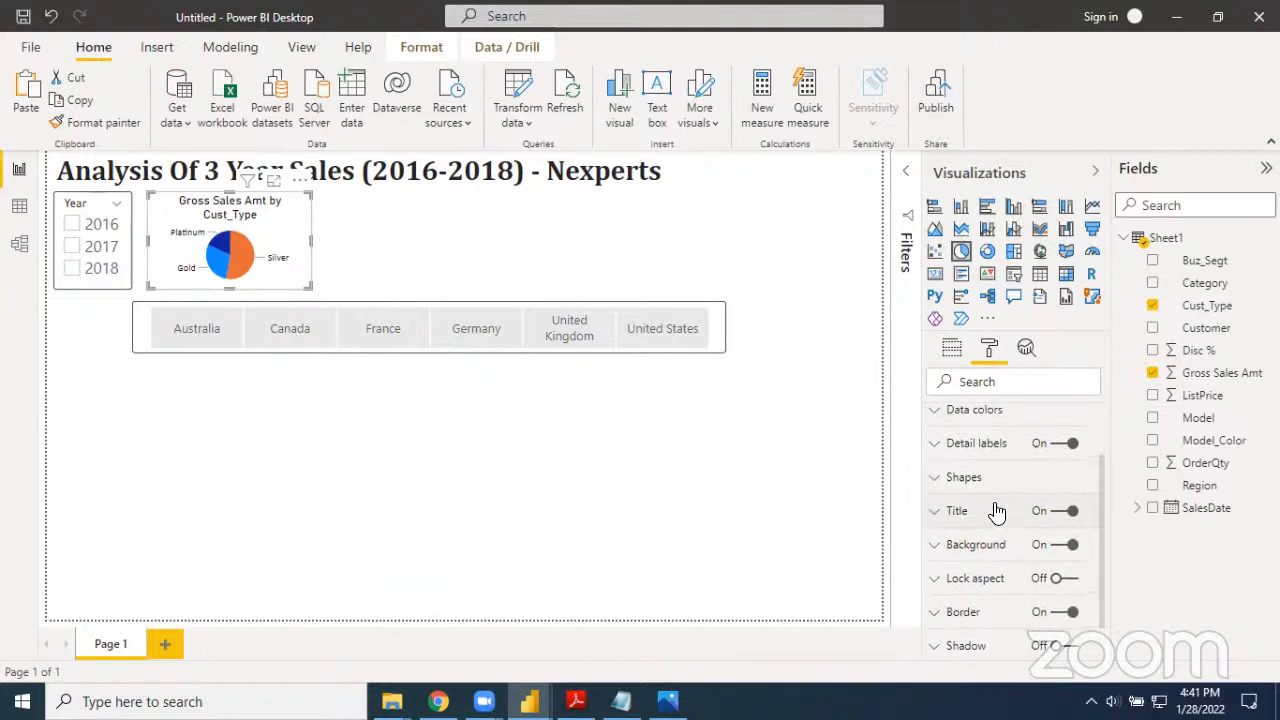
In the pie chart's data colors, set Silver to dark grey and Gold to golden yellow
scroll(997, 510, up, 1)
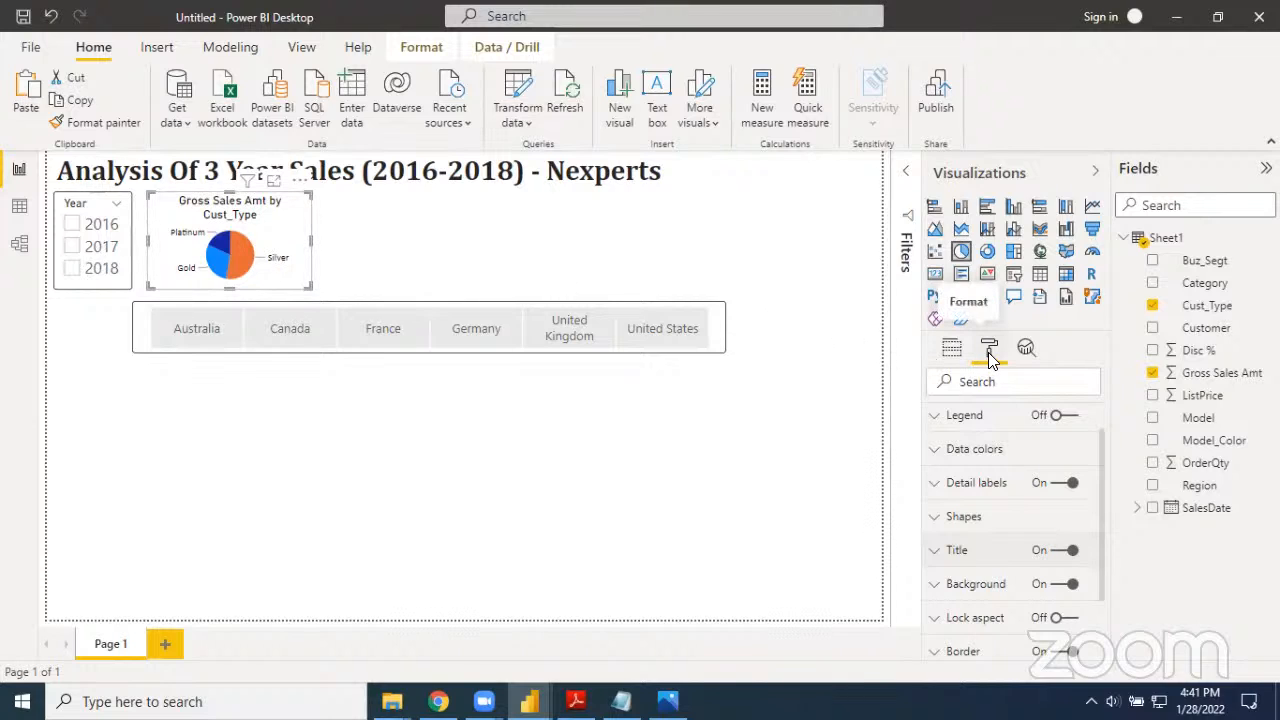
click(940, 456)
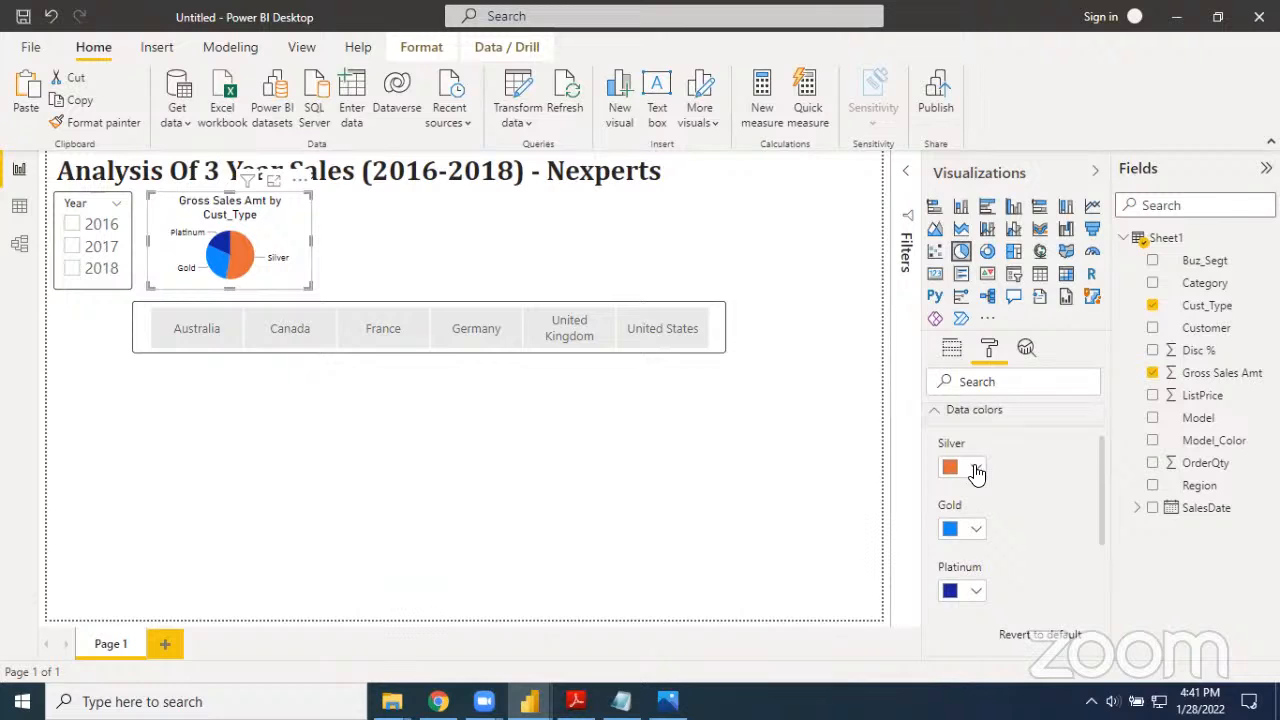
click(976, 468)
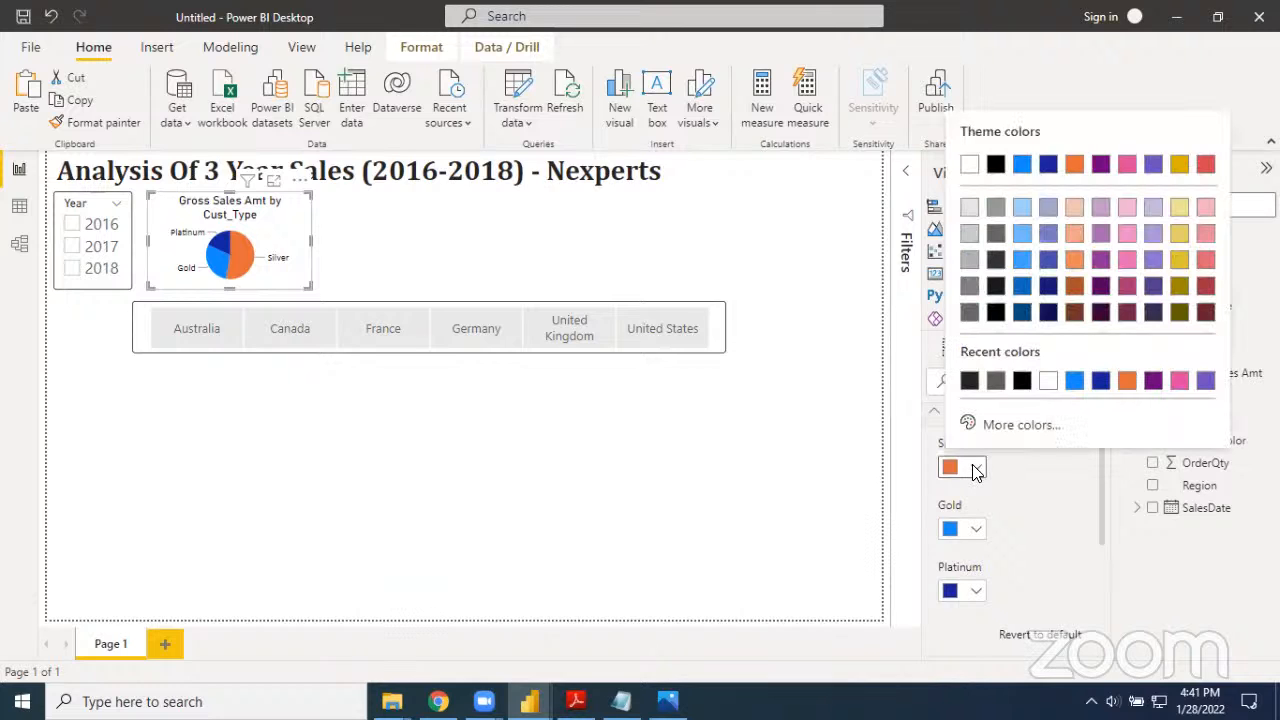
click(970, 314)
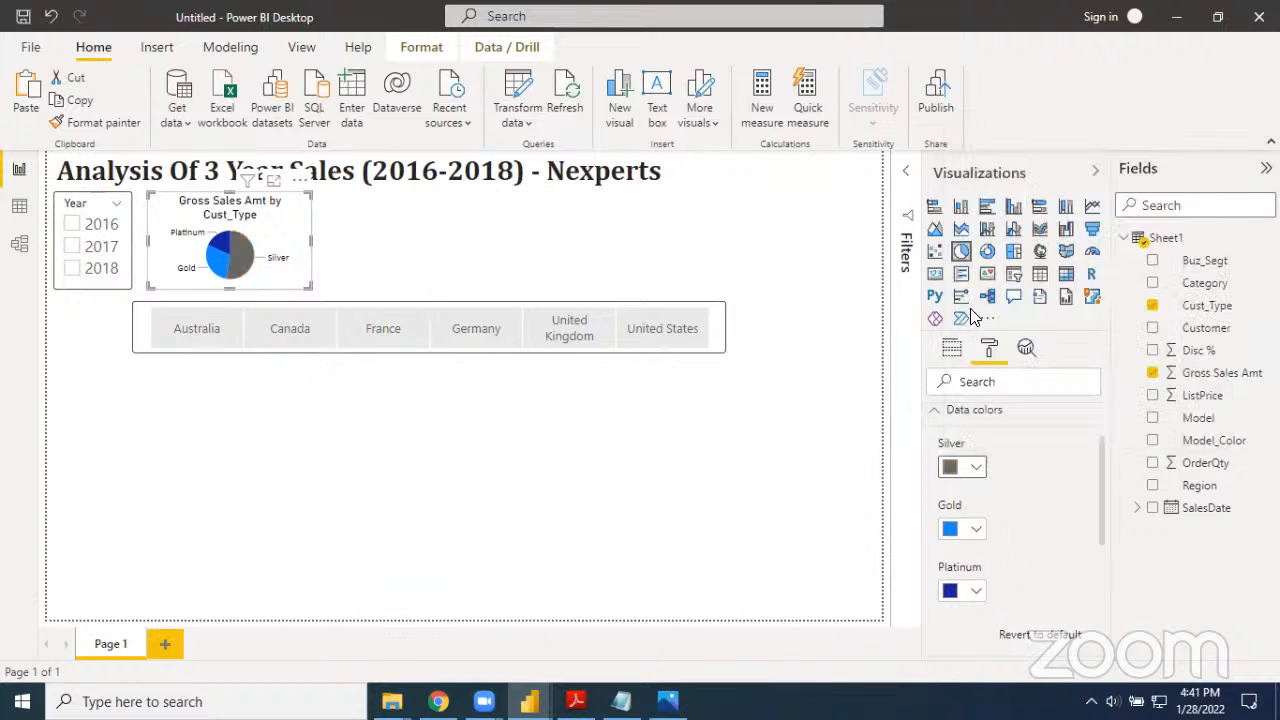
click(978, 530)
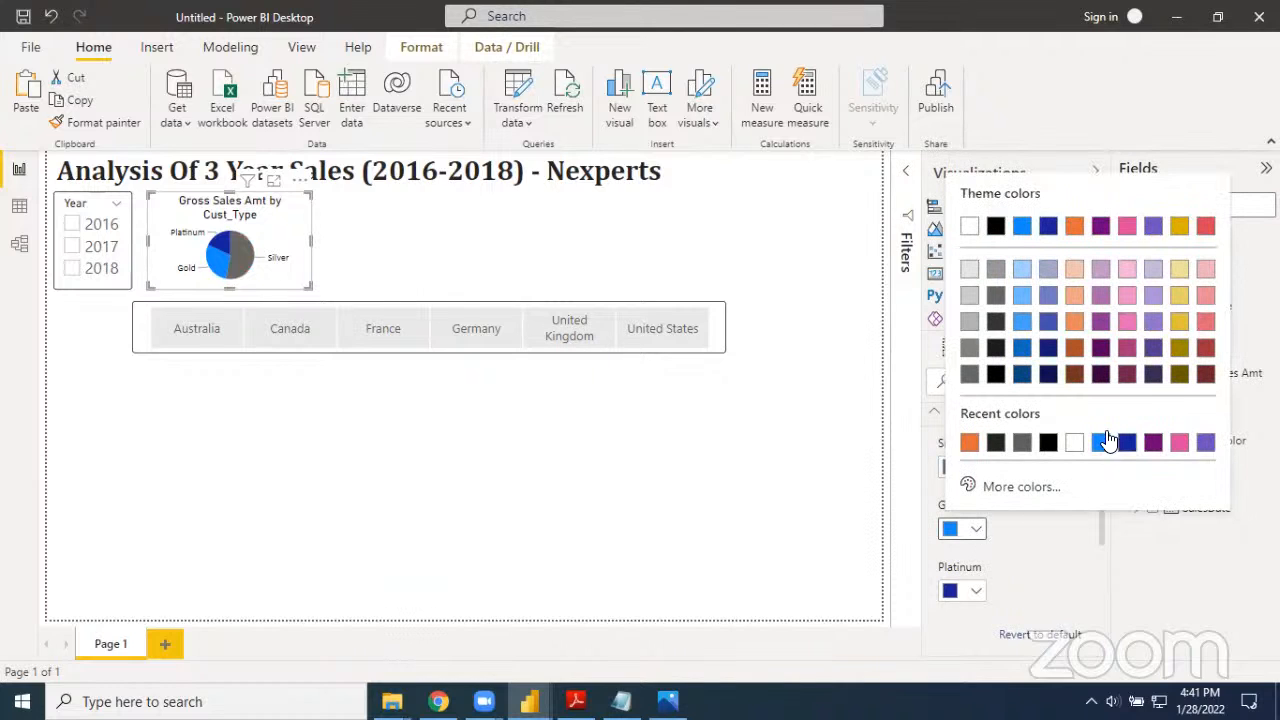
click(1182, 228)
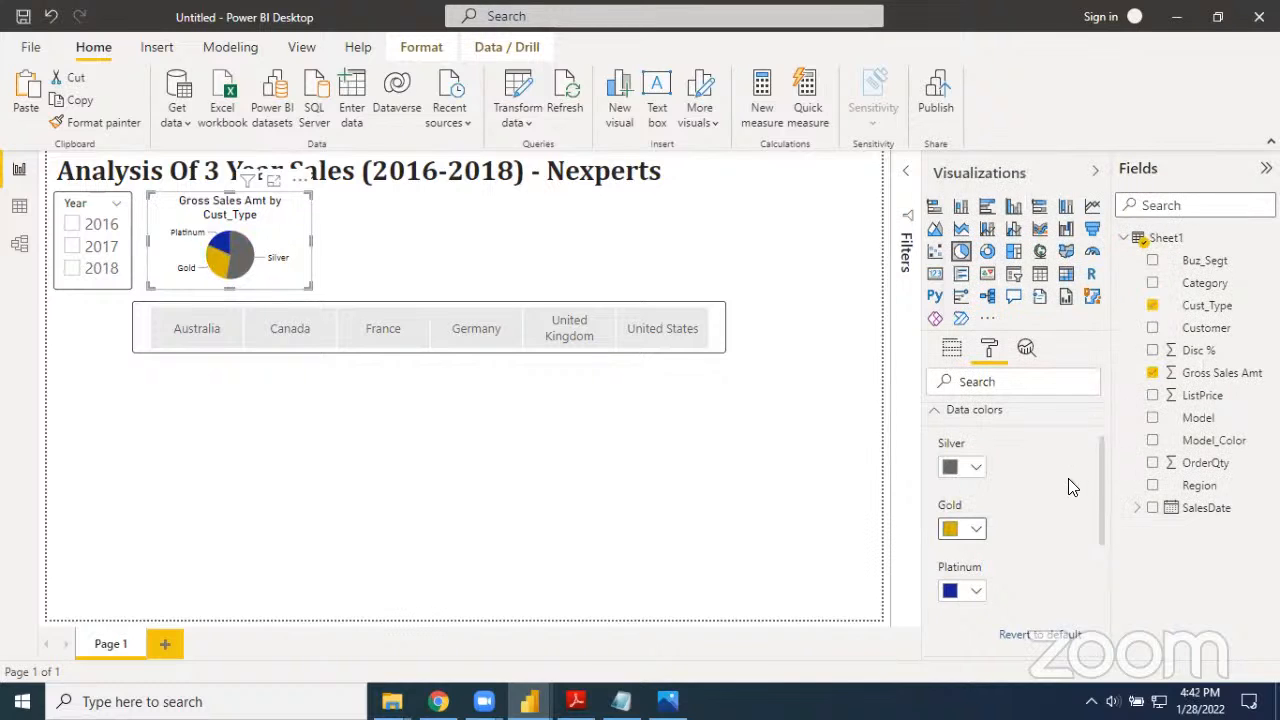
Change the Silver slice to a lighter grey and choose the dark blue theme color for Platinum
click(975, 468)
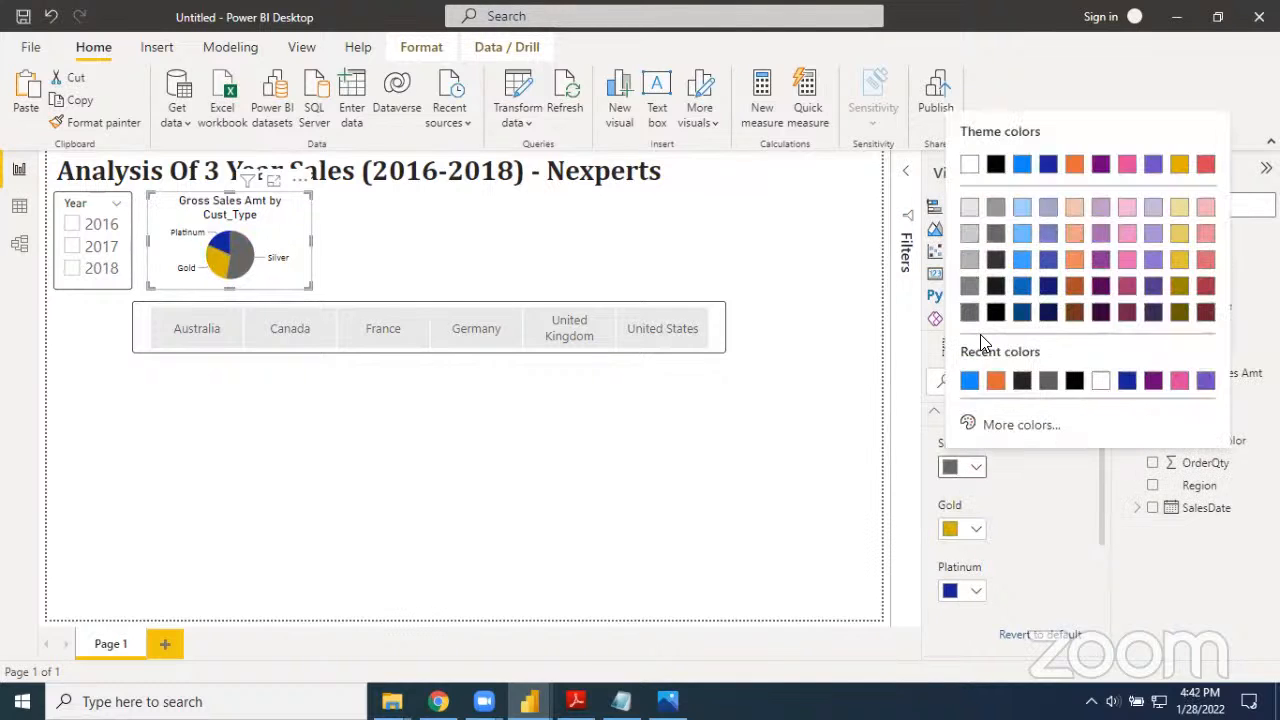
click(970, 290)
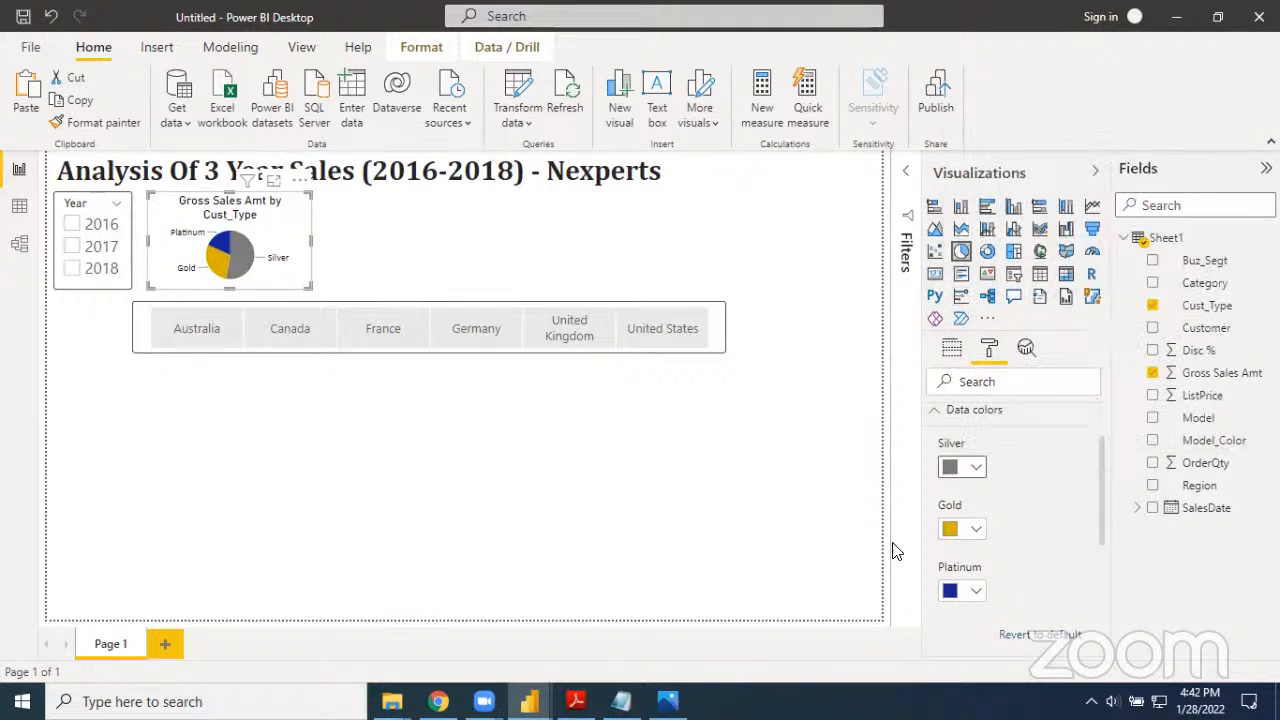
scroll(988, 591, down, 1)
click(977, 552)
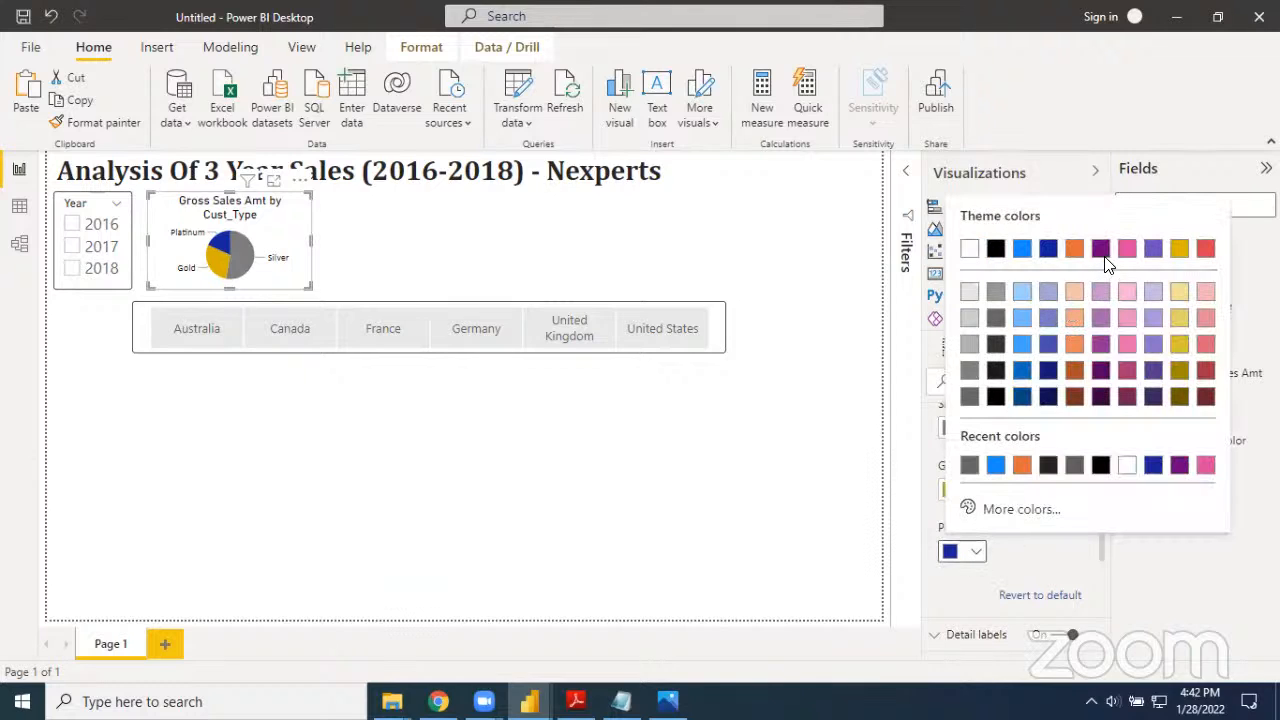
click(1048, 250)
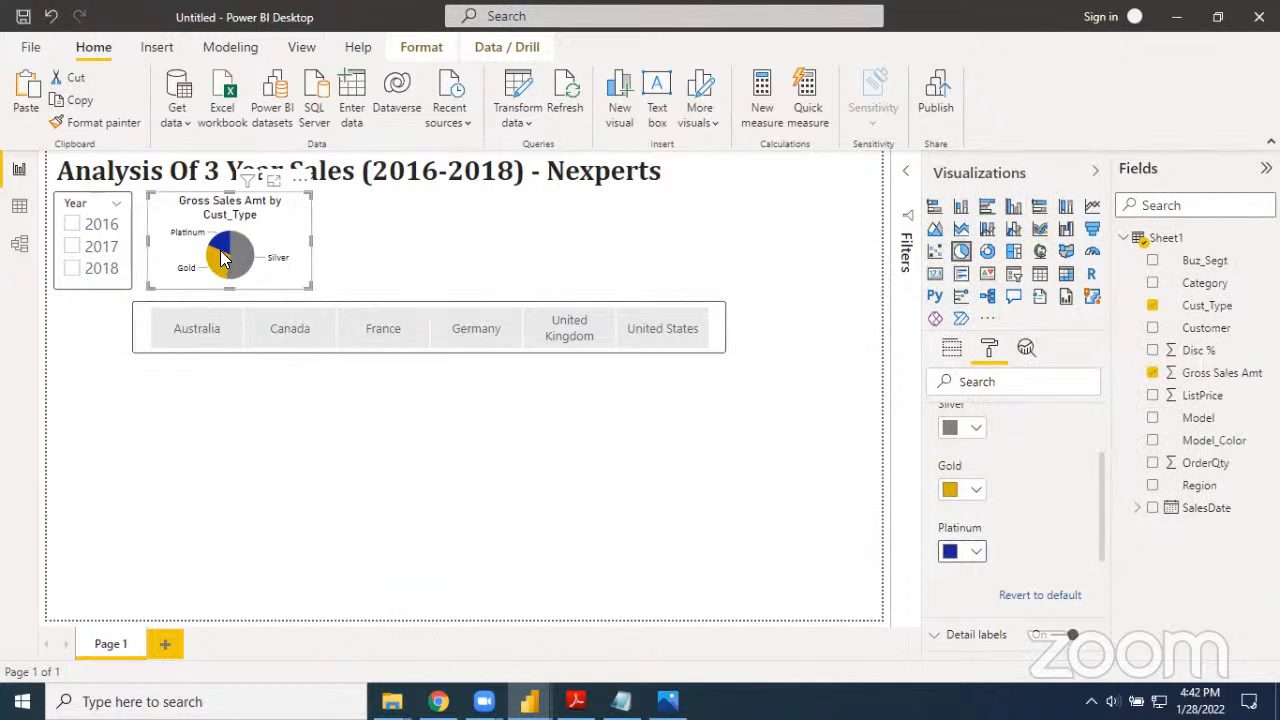
In the finished reference report, filter the year to 2016 and clear the January and United Kingdom selections to compare the visuals
mouse_move(222, 255)
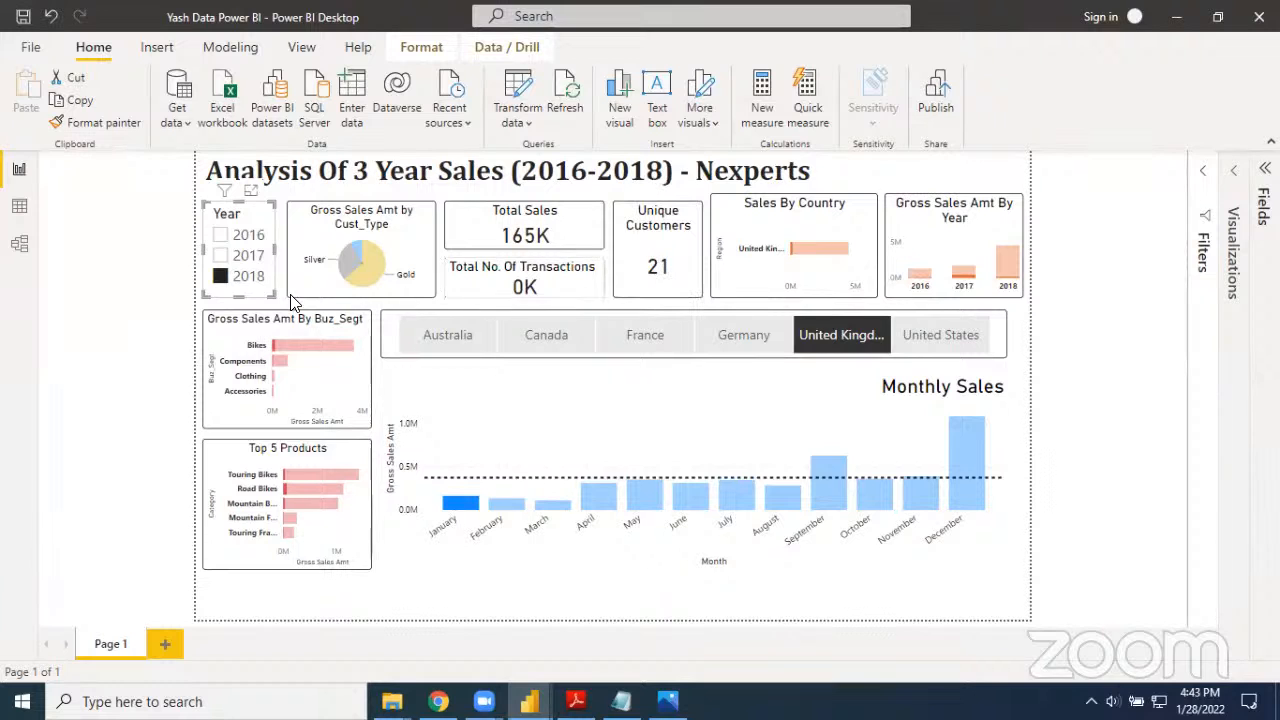
click(222, 237)
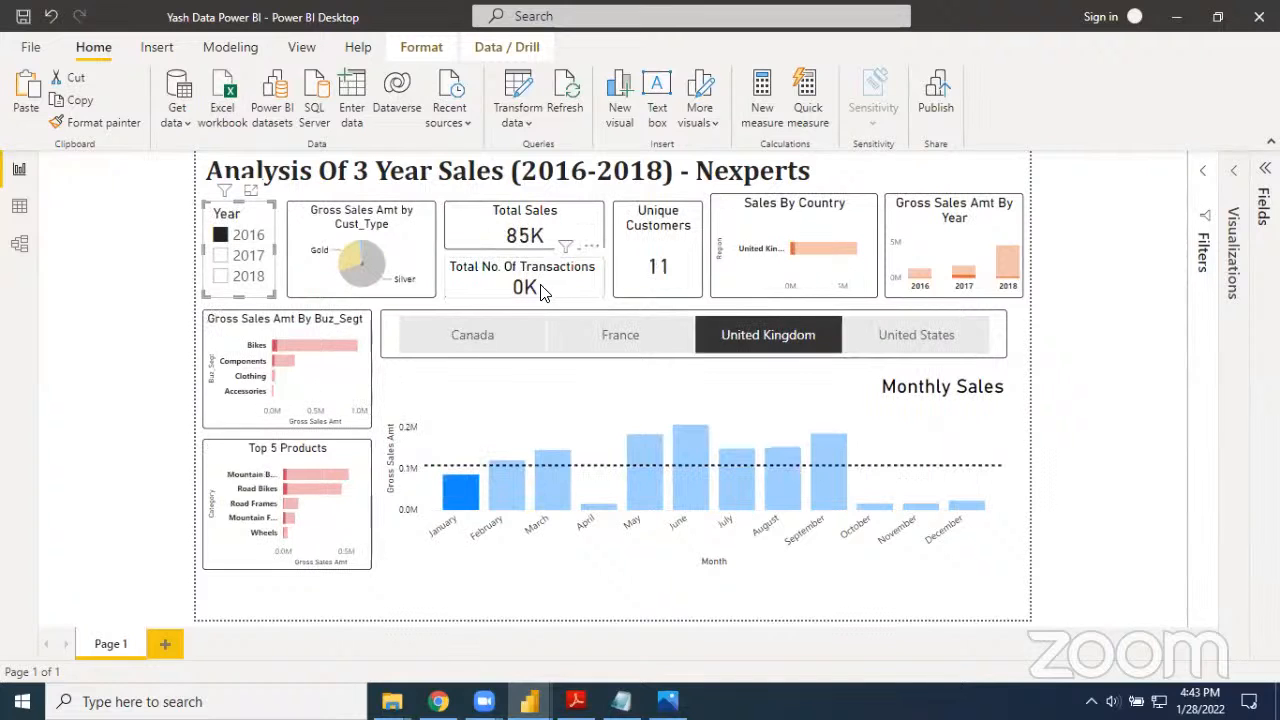
click(460, 505)
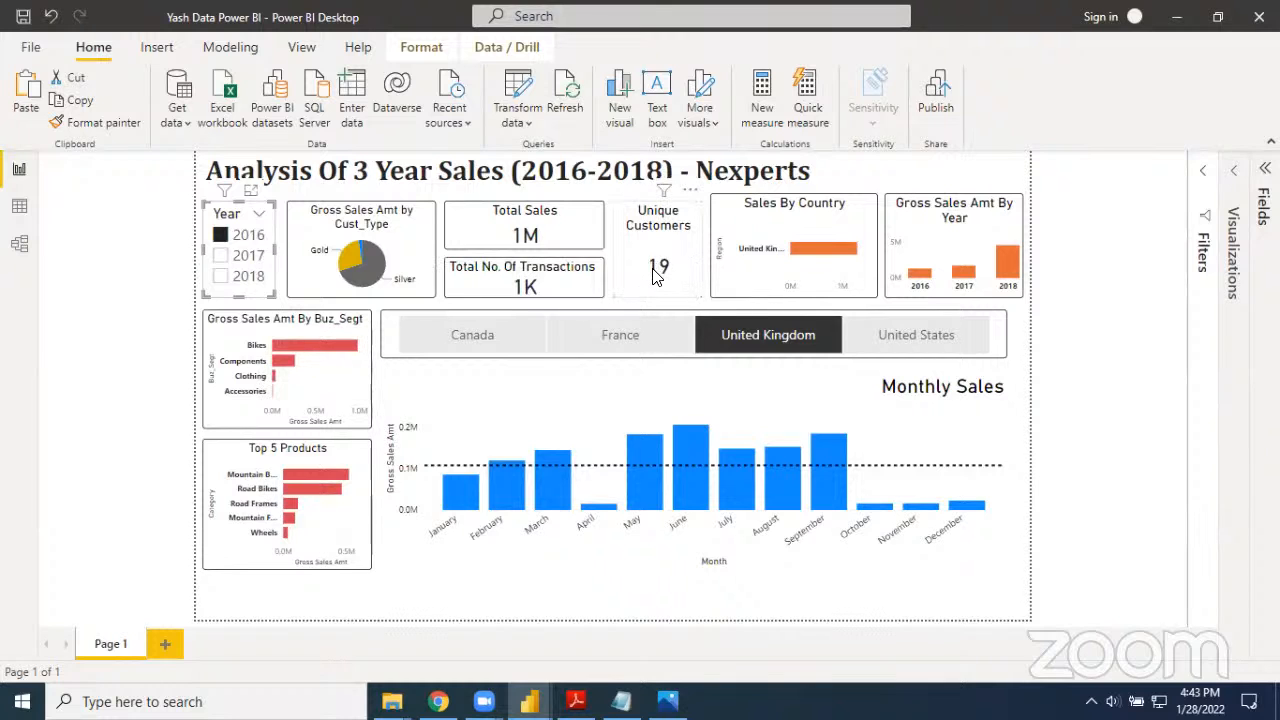
click(746, 338)
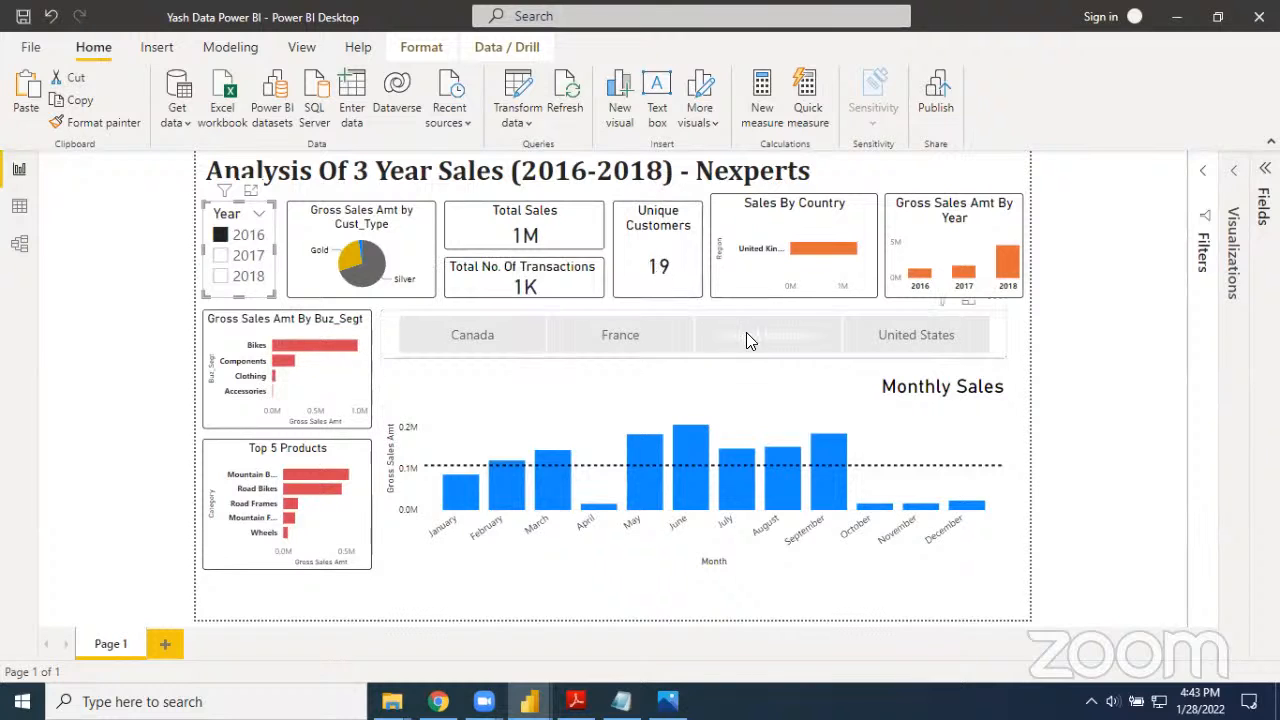
click(762, 338)
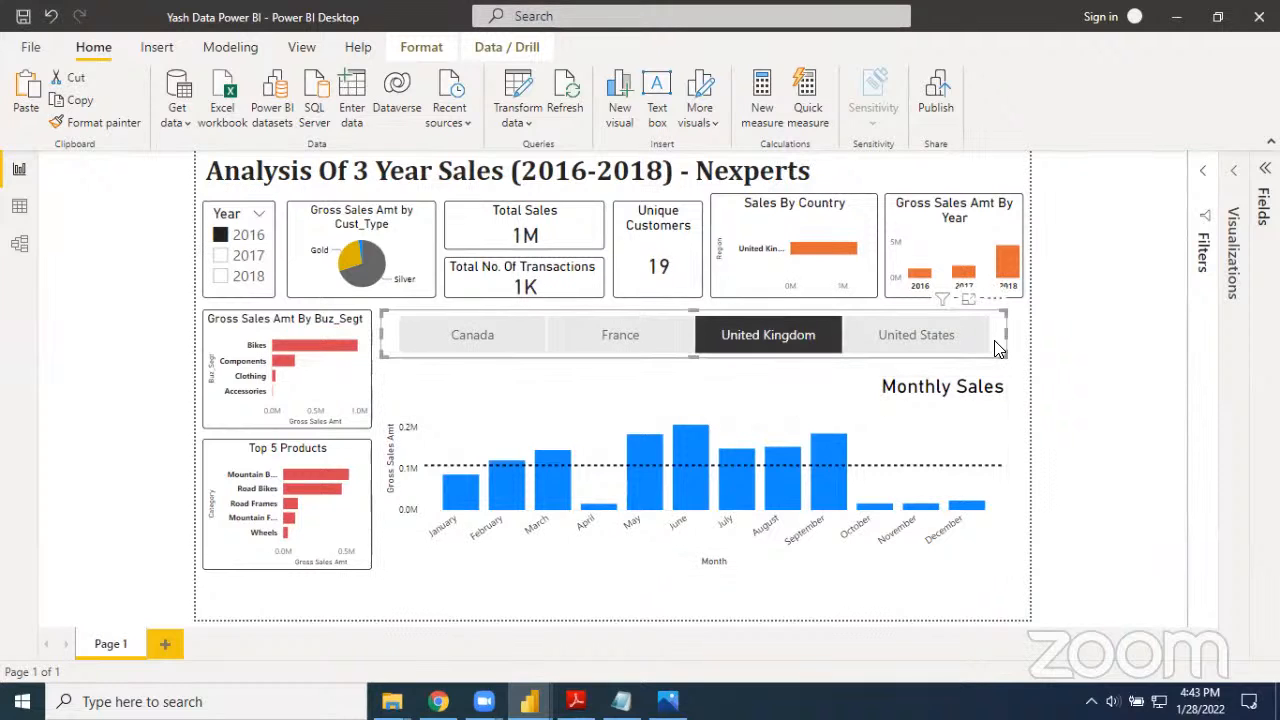
click(986, 400)
click(768, 332)
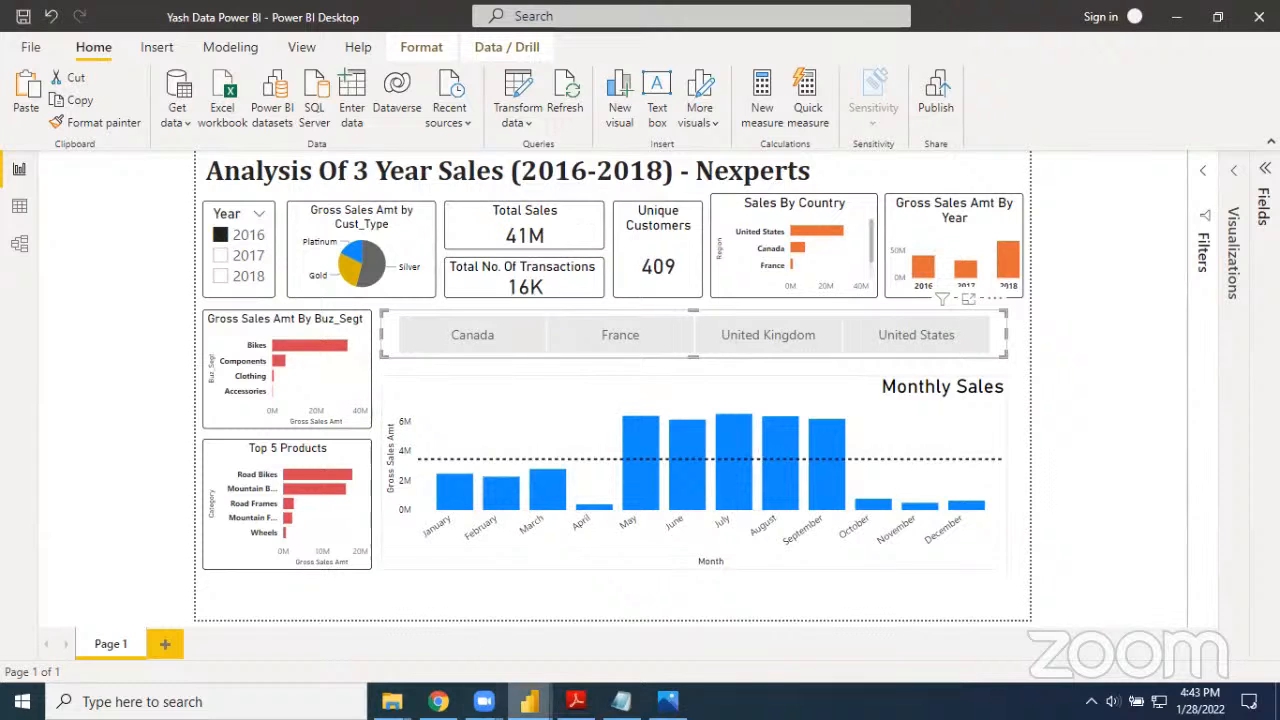
Return to the untitled report and add an empty card visual to the page
mouse_move(530, 701)
click(563, 638)
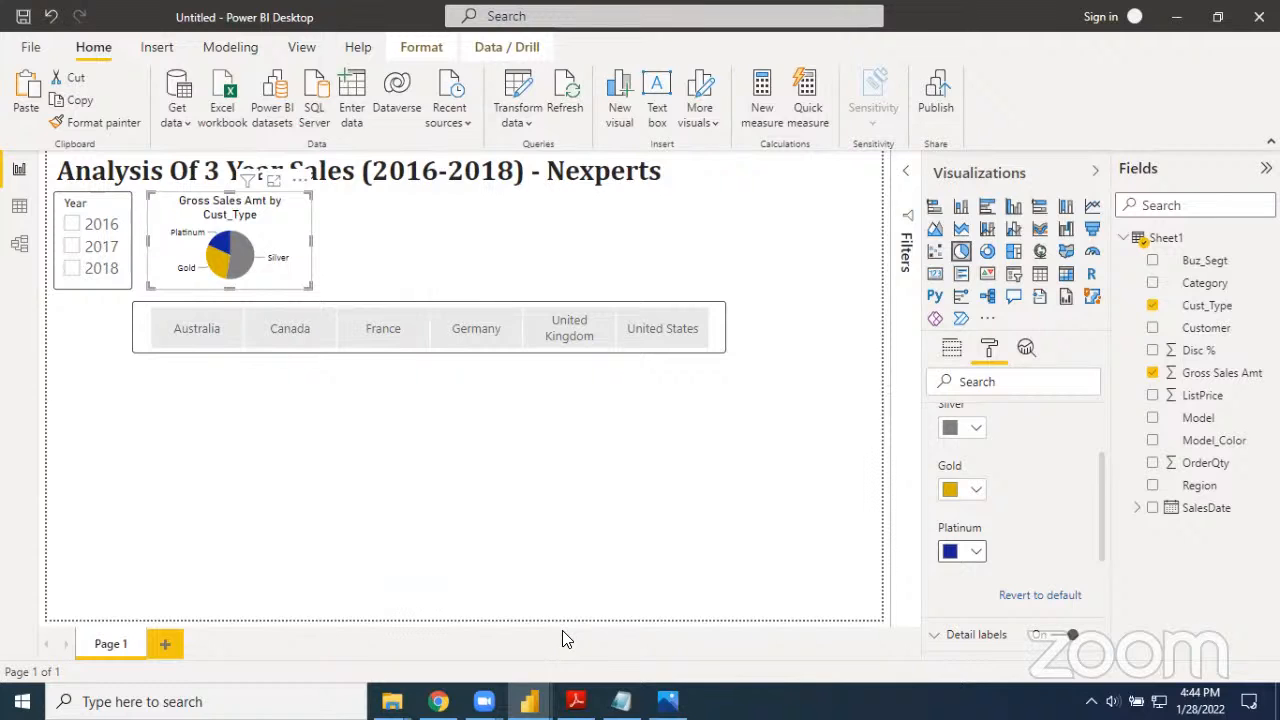
click(446, 523)
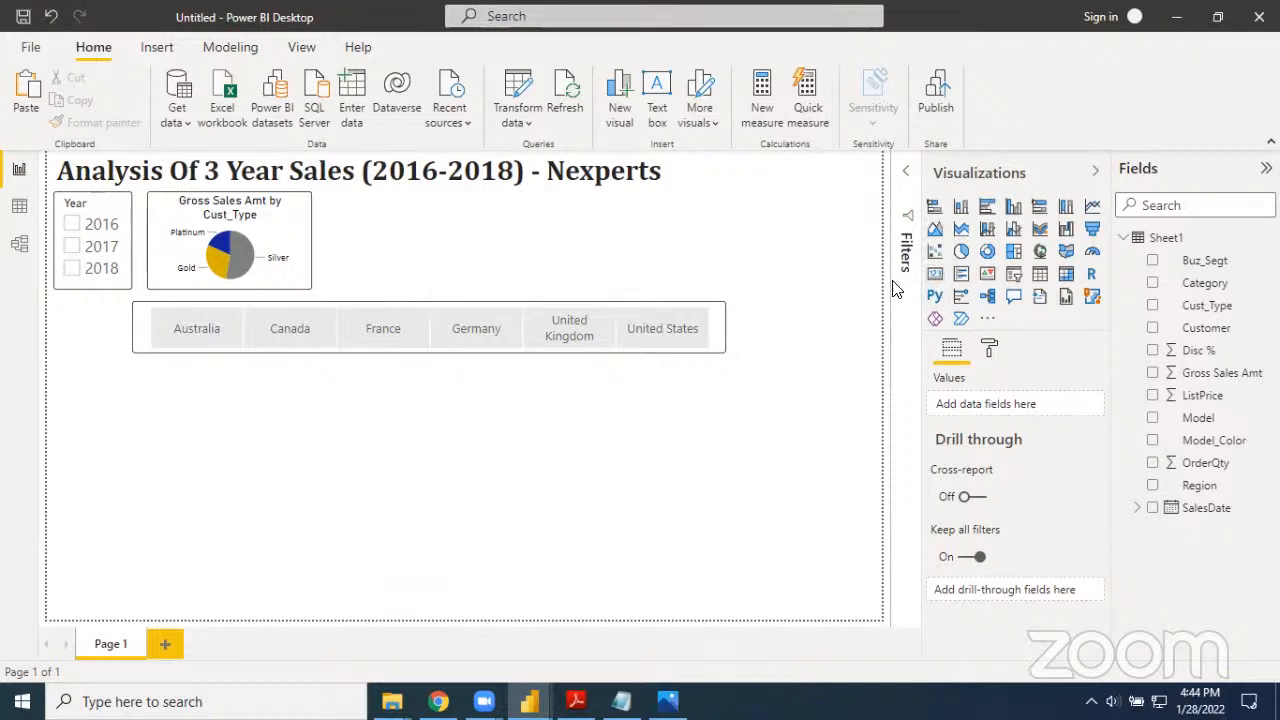
click(932, 277)
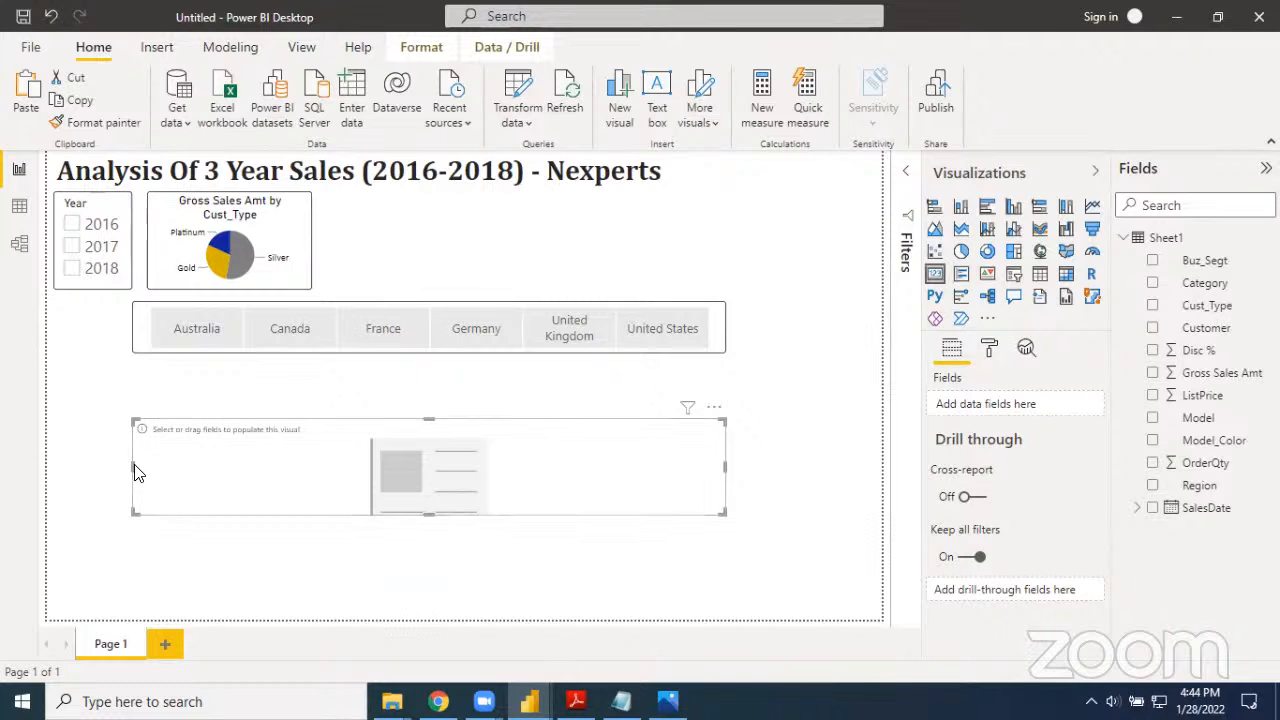
Narrow the card to about the pie chart's width, showing Gross Sales Amt, and place it directly right of the pie chart
drag(134, 466, 565, 500)
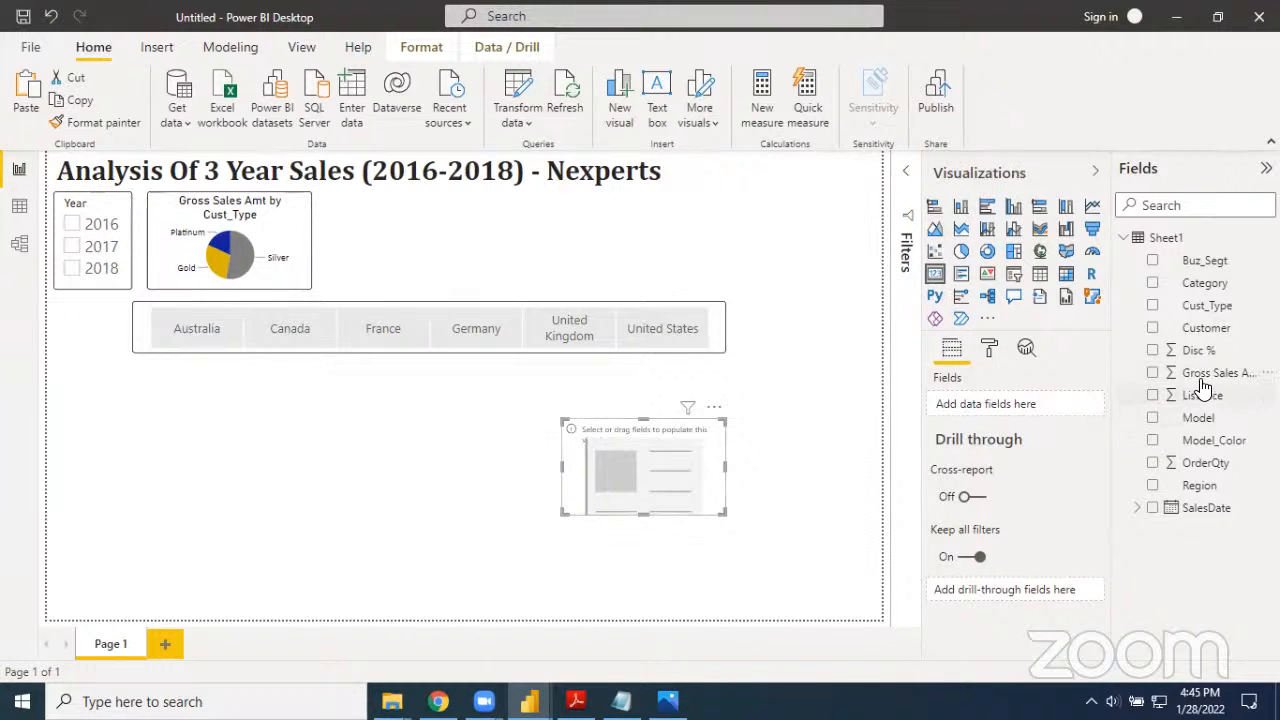
drag(1205, 380, 1010, 410)
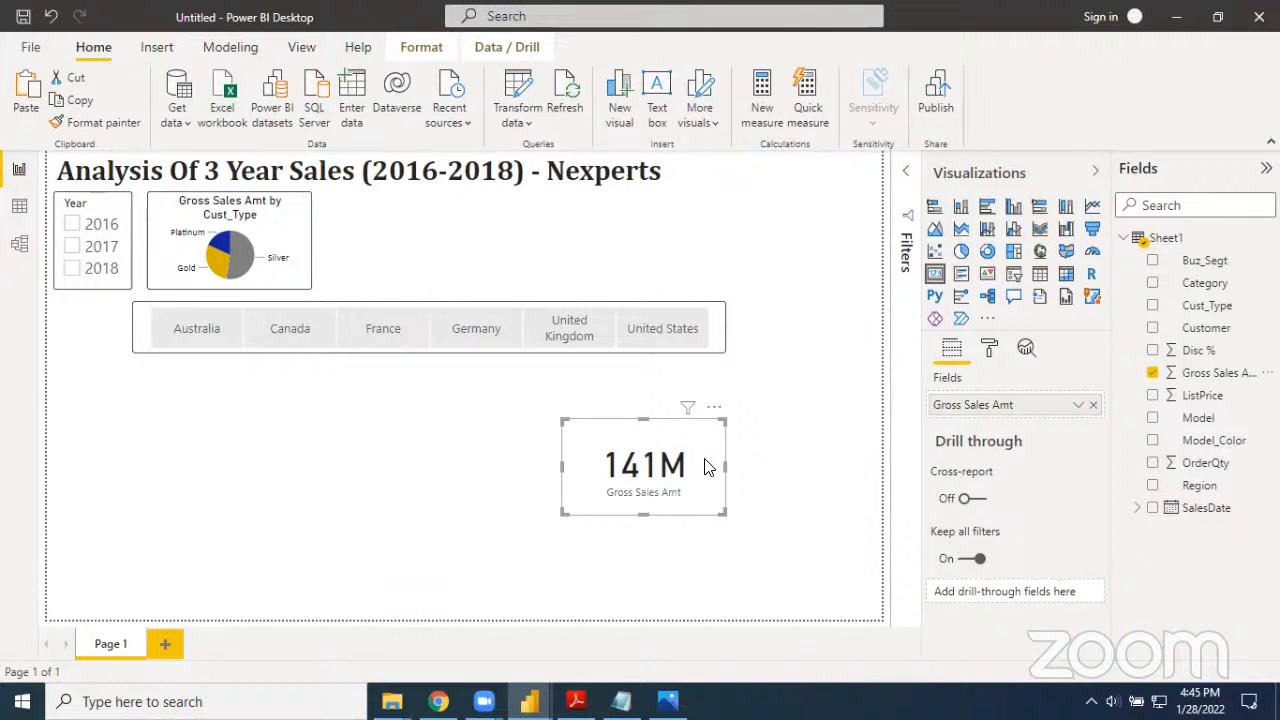
drag(709, 470, 469, 248)
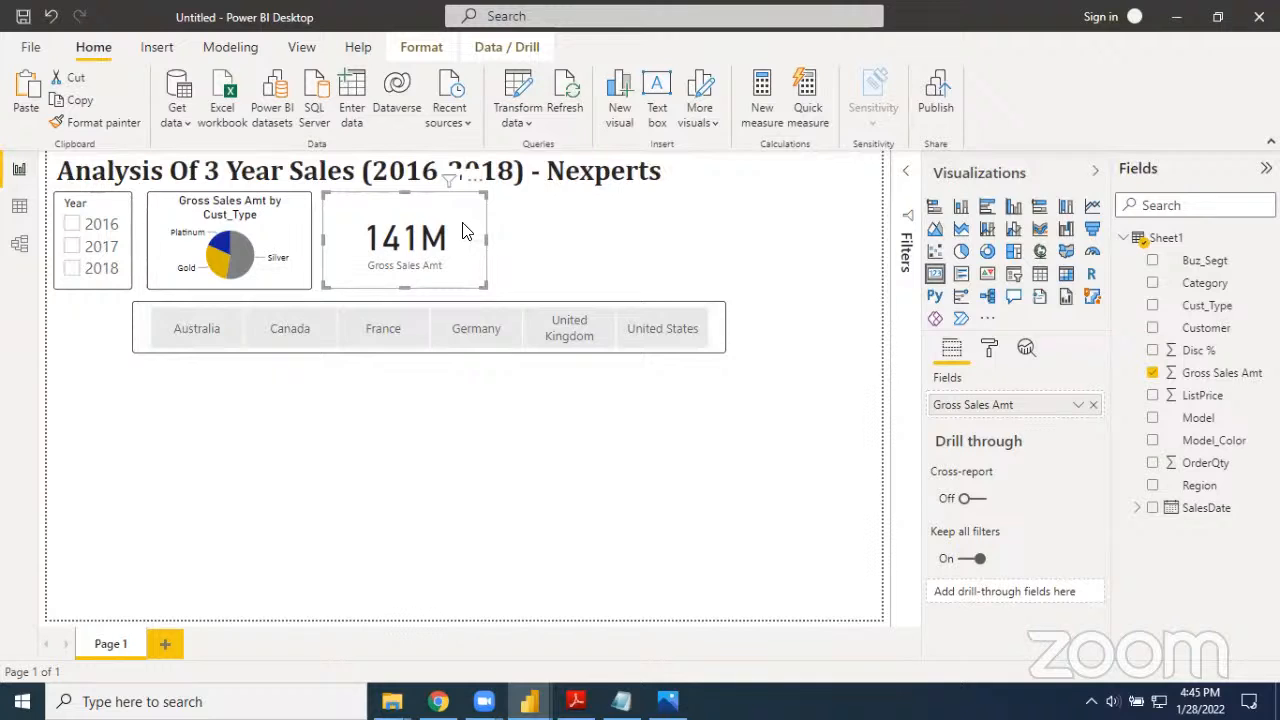
Turn on the card's title and set its text to "Total Sales"
click(989, 350)
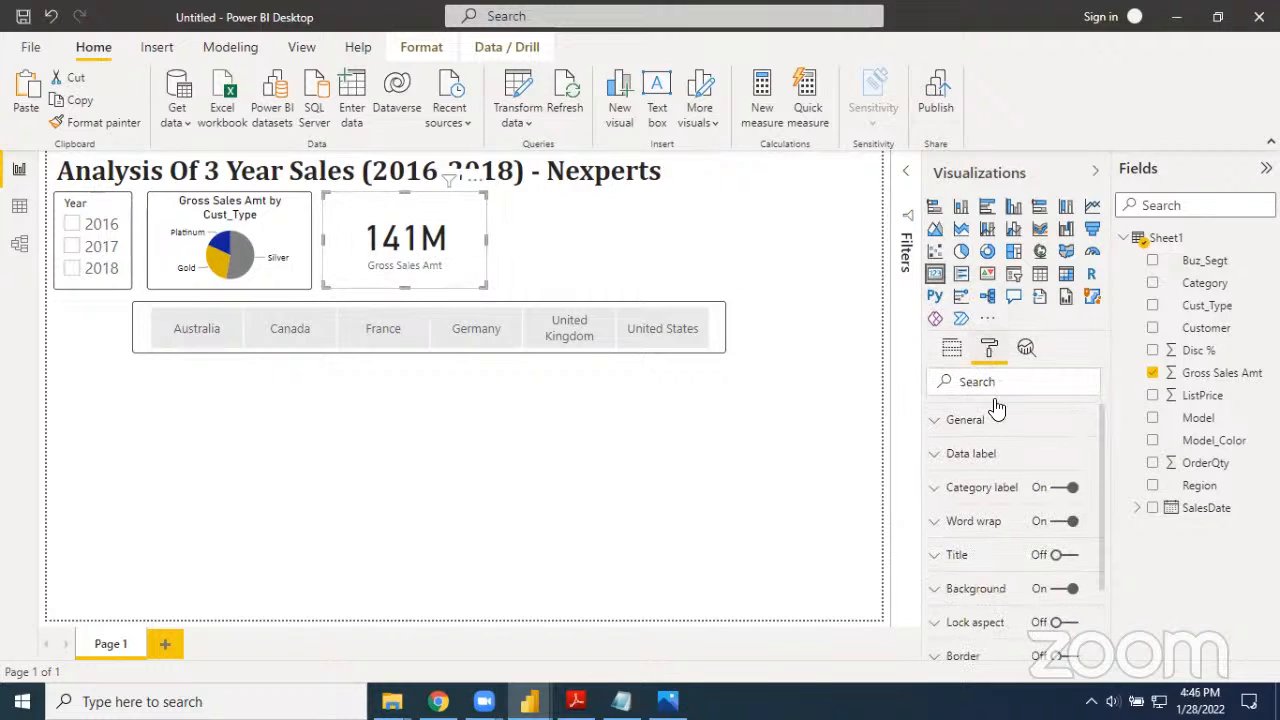
scroll(1030, 560, down, 1)
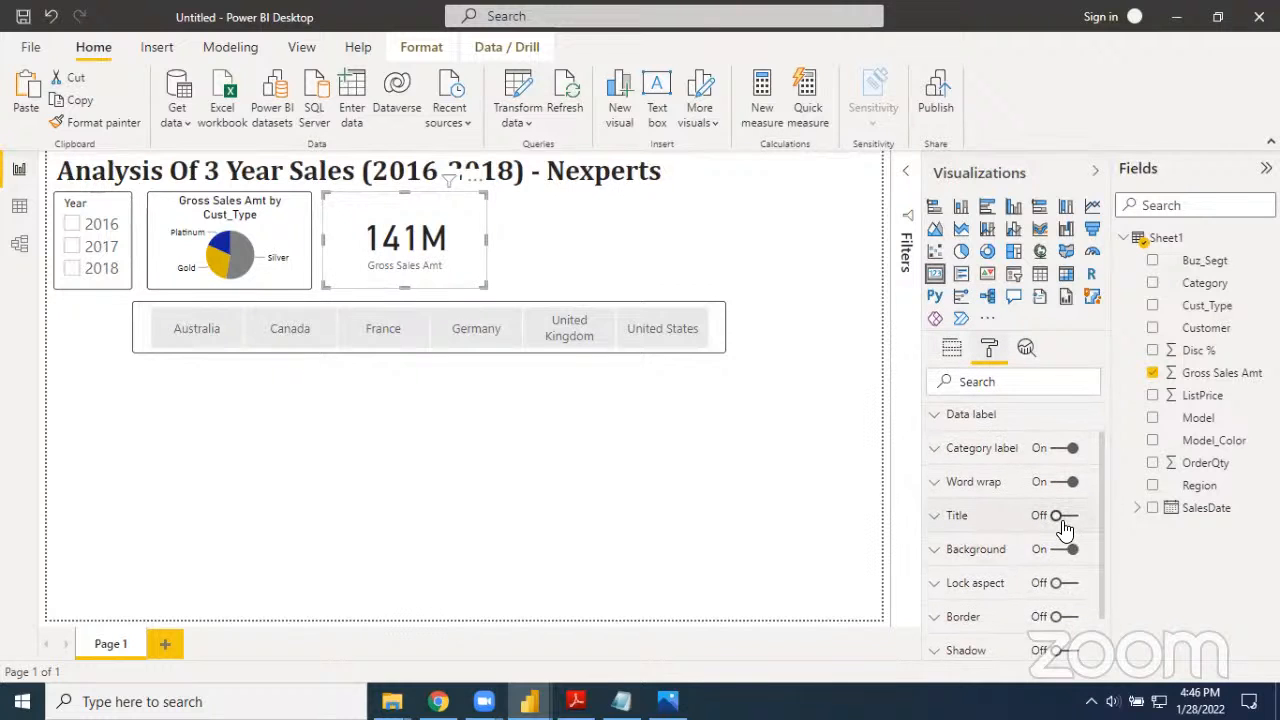
click(1062, 518)
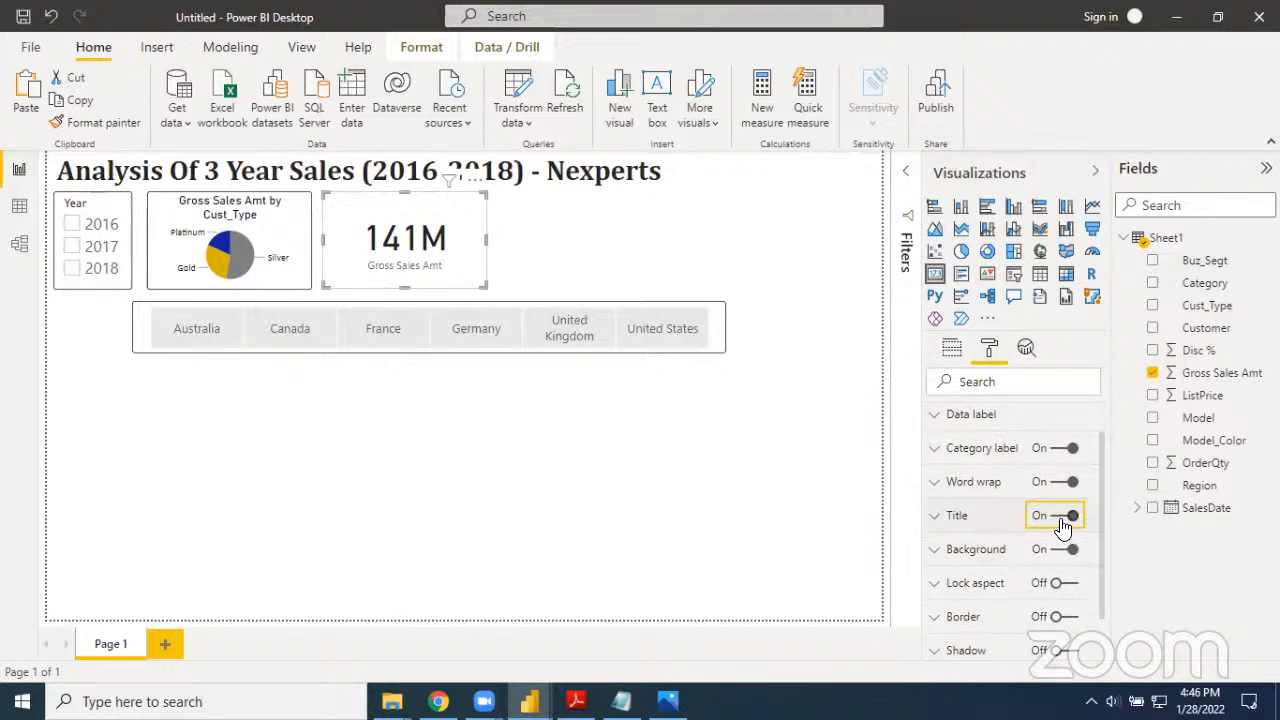
click(955, 520)
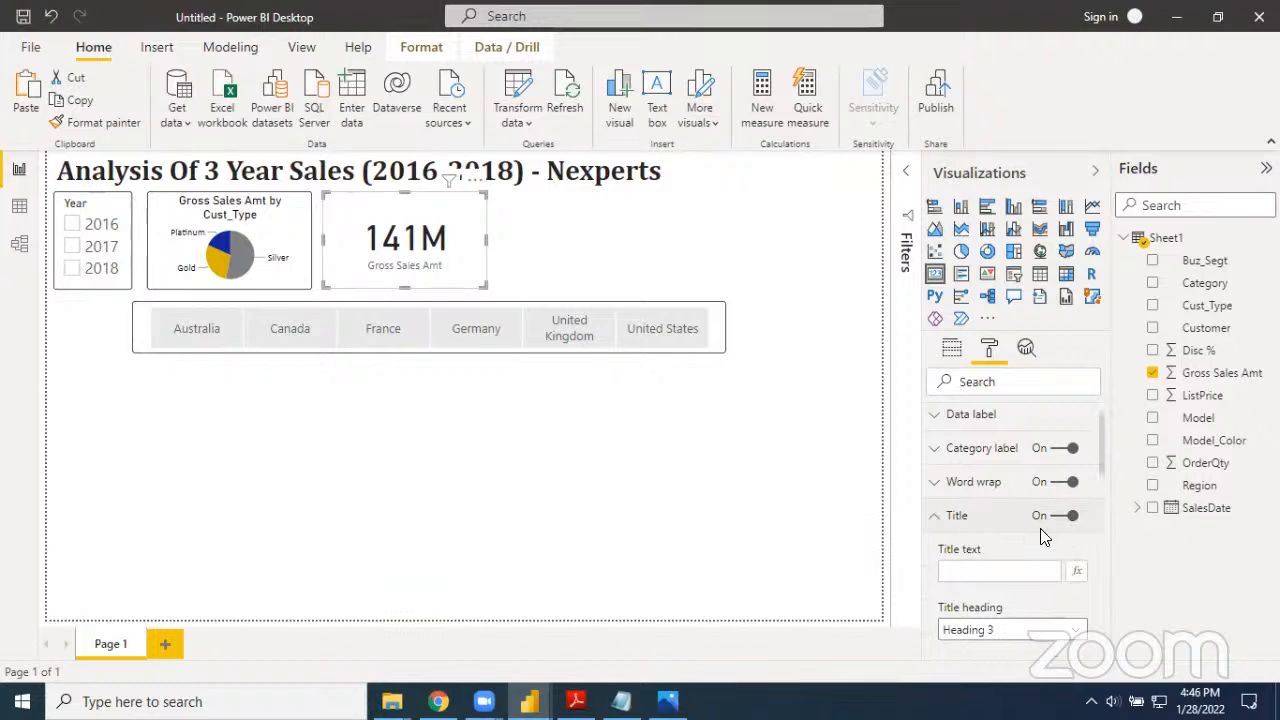
click(986, 566)
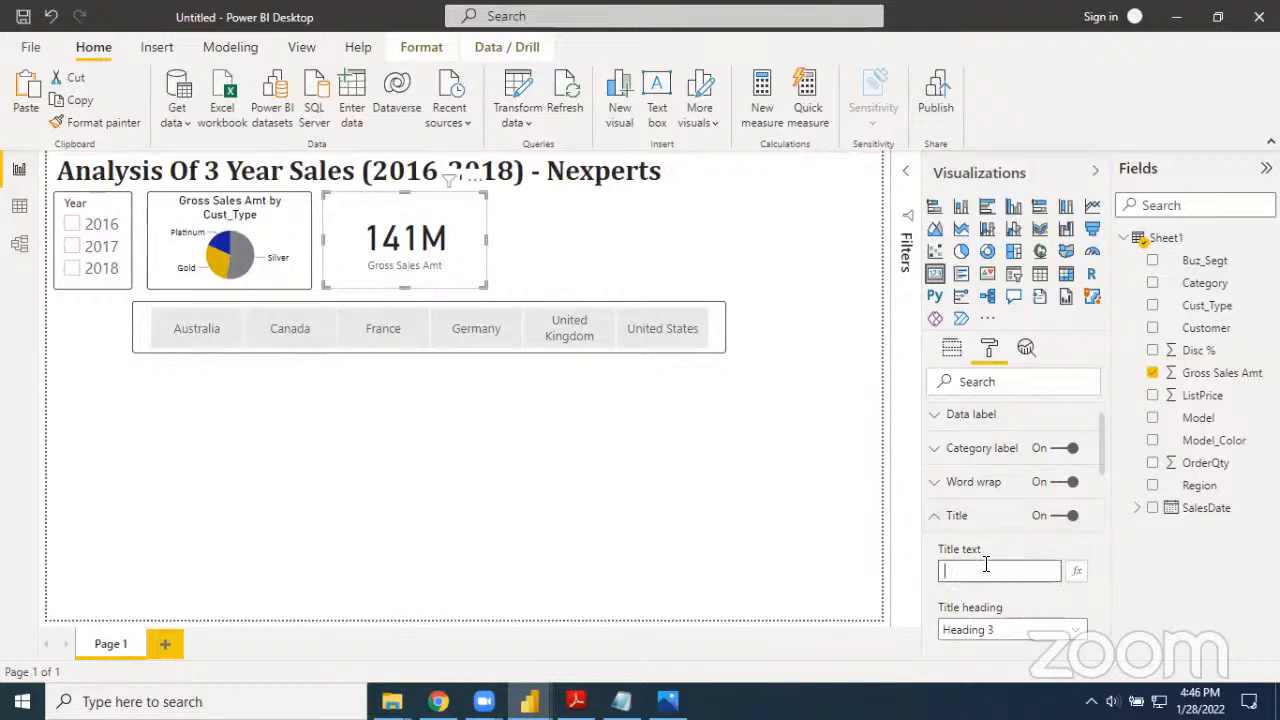
text(Total Sales)
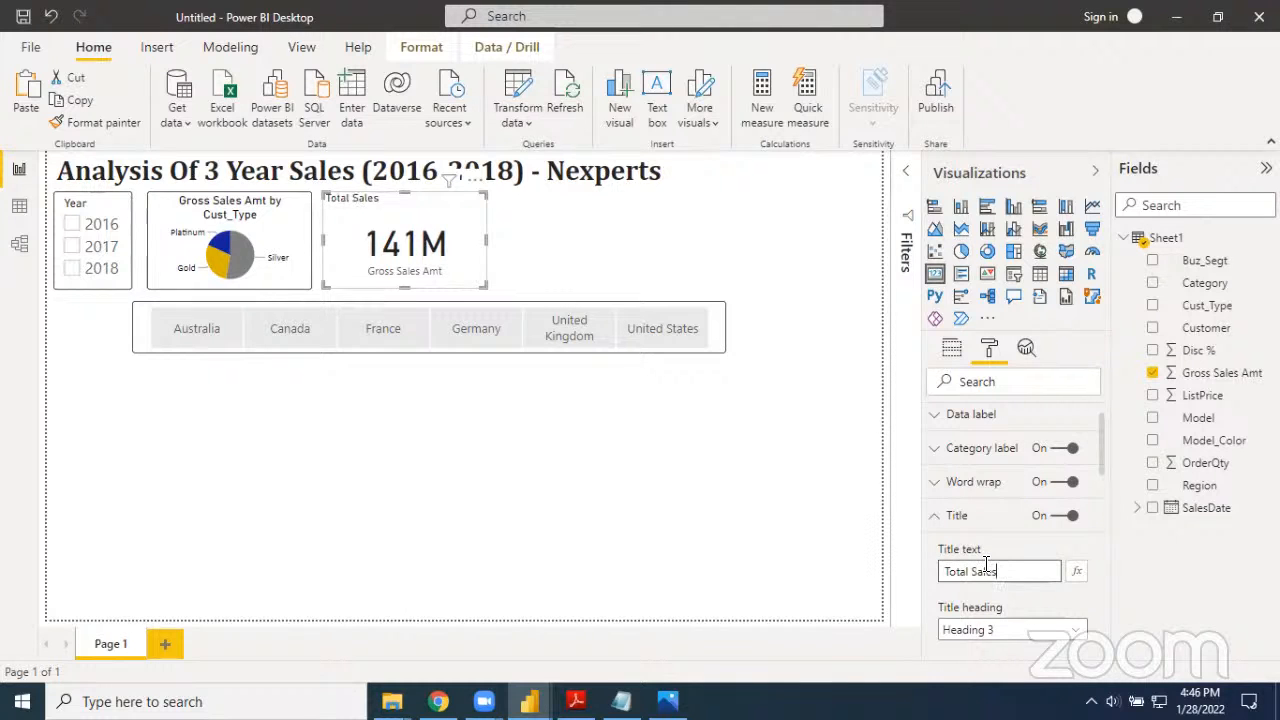
Set the font color of the card's title to black
scroll(985, 564, down, 5)
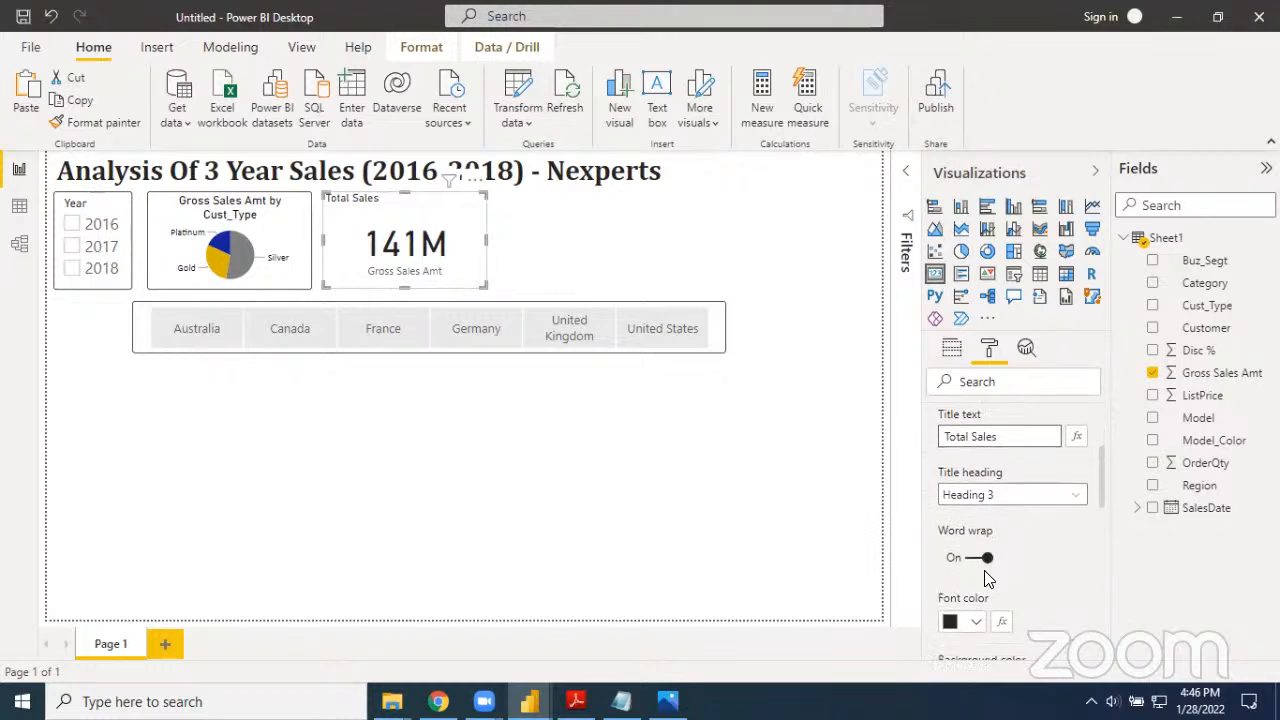
click(979, 599)
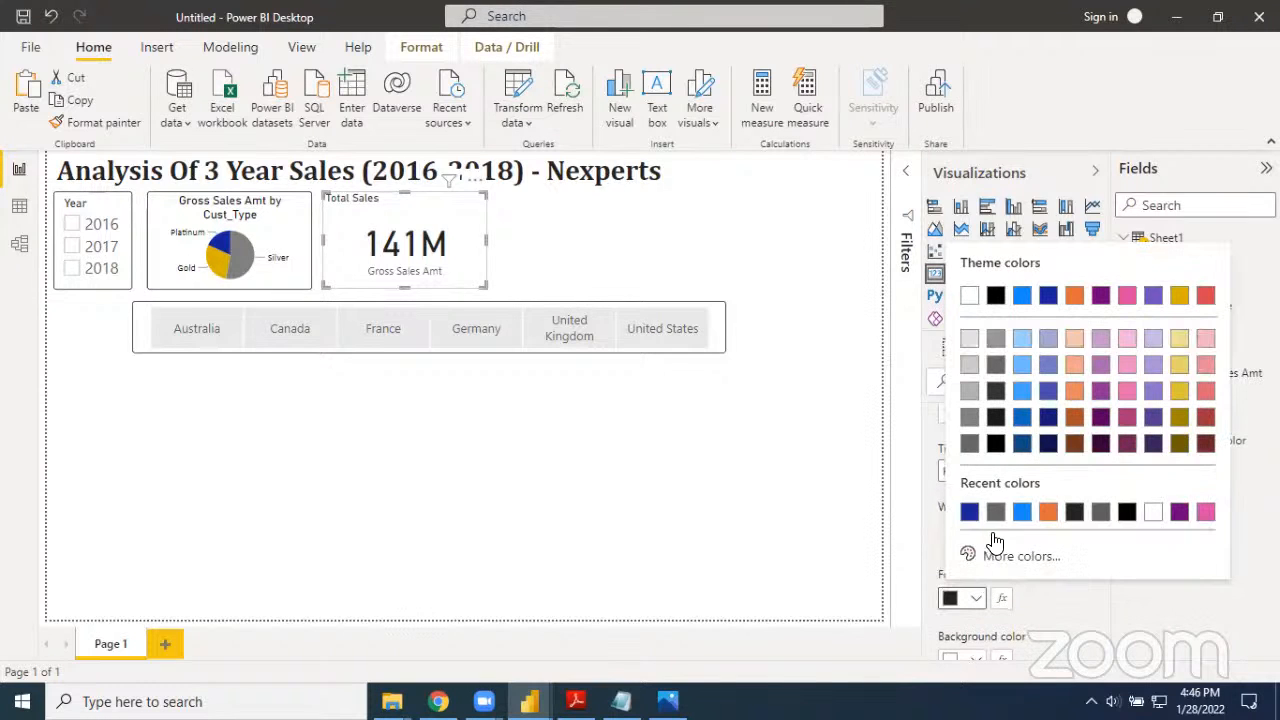
click(997, 447)
Set the card title's text size to 17 pt and center it
scroll(1050, 580, down, 3)
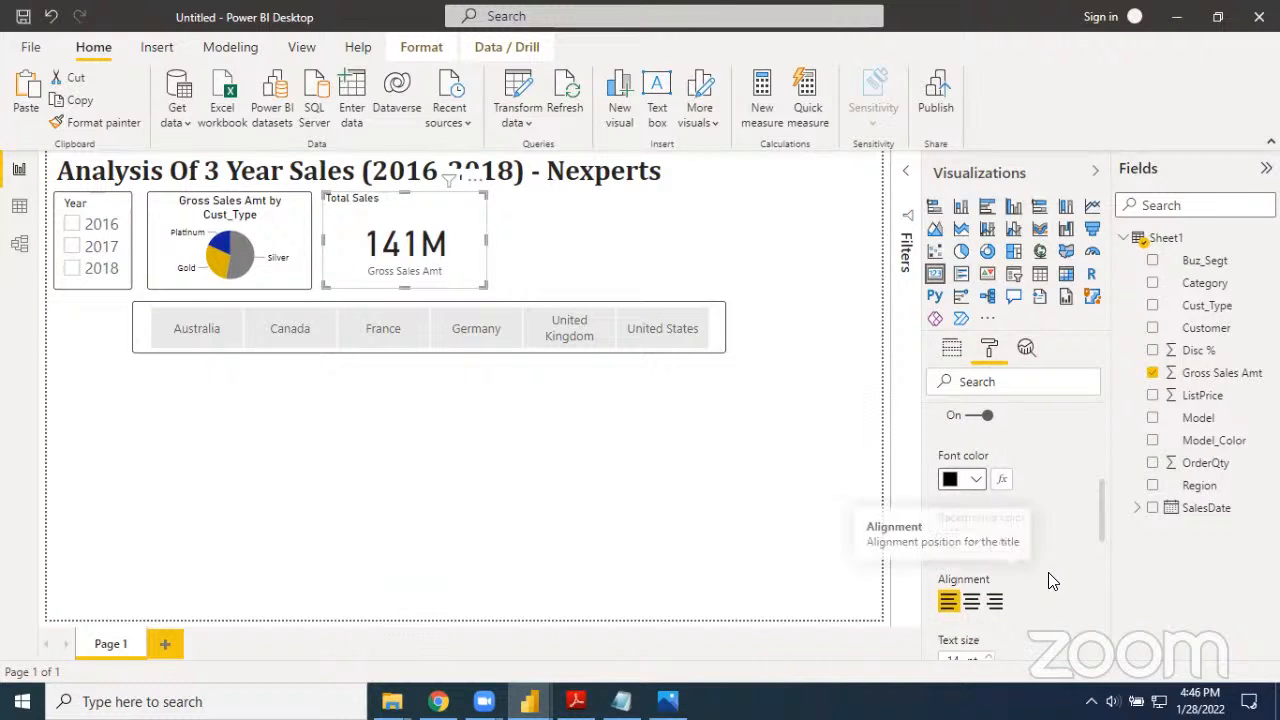
scroll(1050, 580, down, 3)
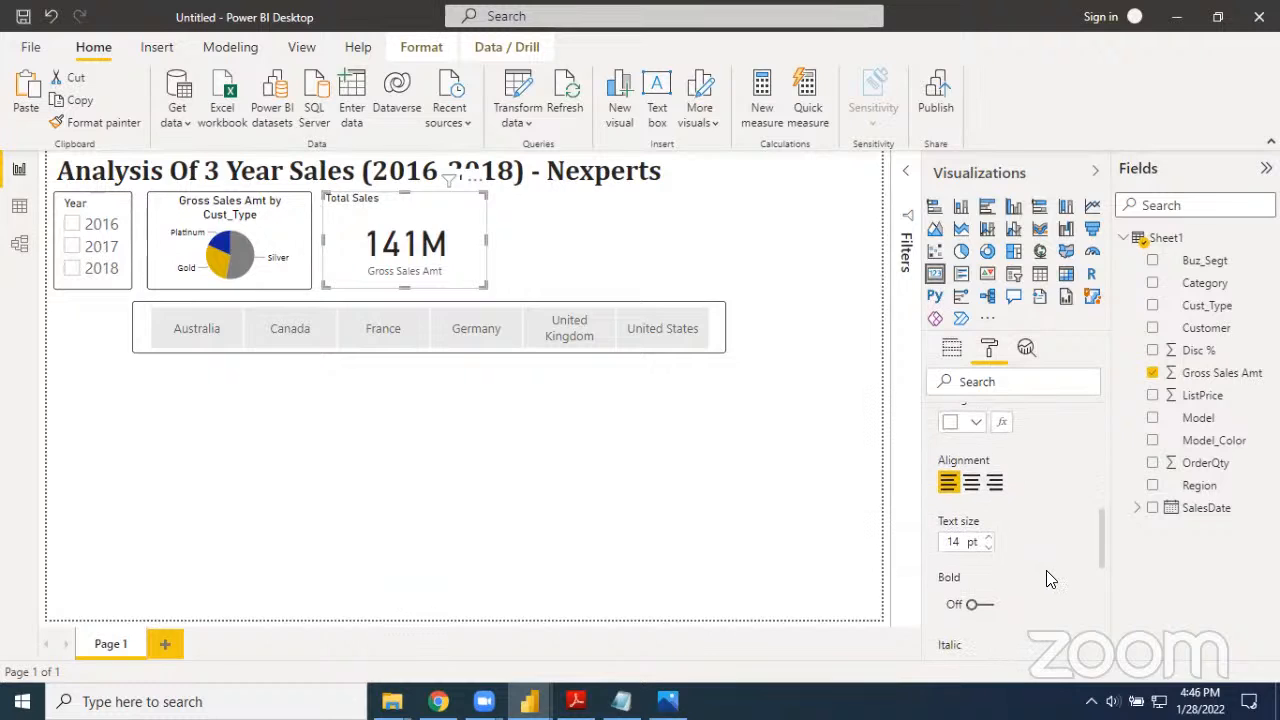
click(989, 539)
click(988, 538)
click(988, 538)
click(988, 538)
click(987, 547)
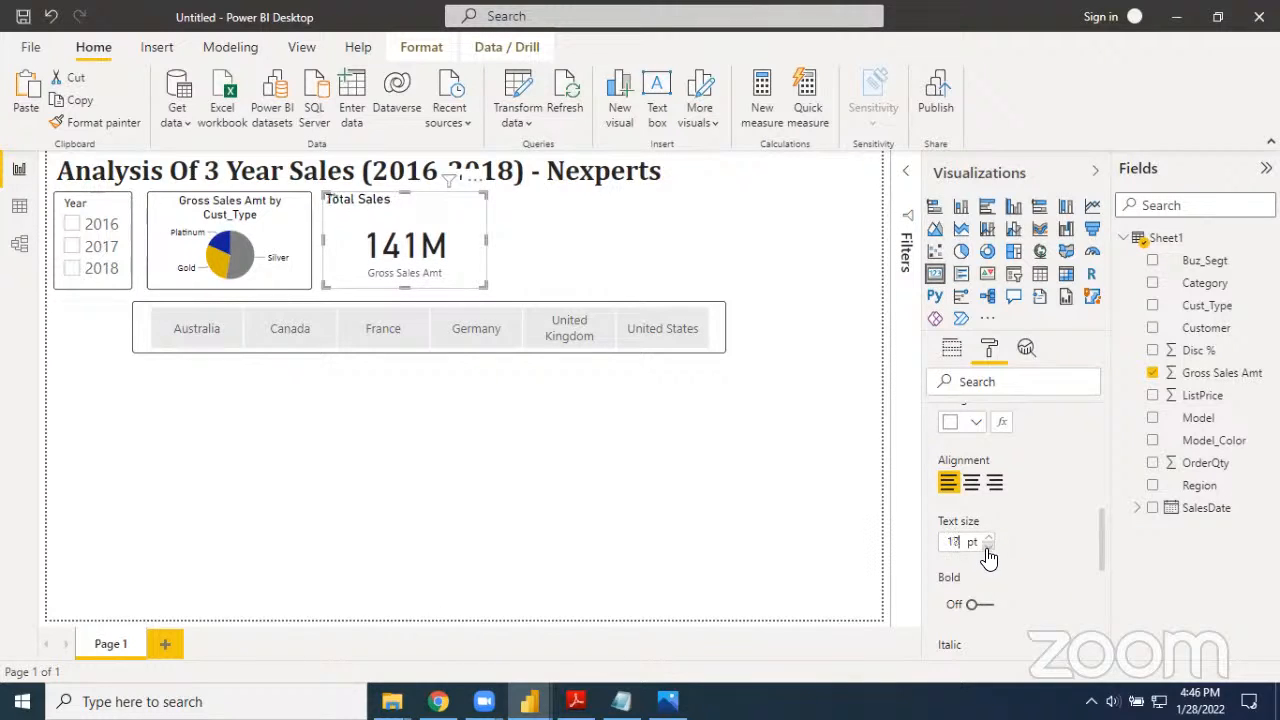
click(971, 484)
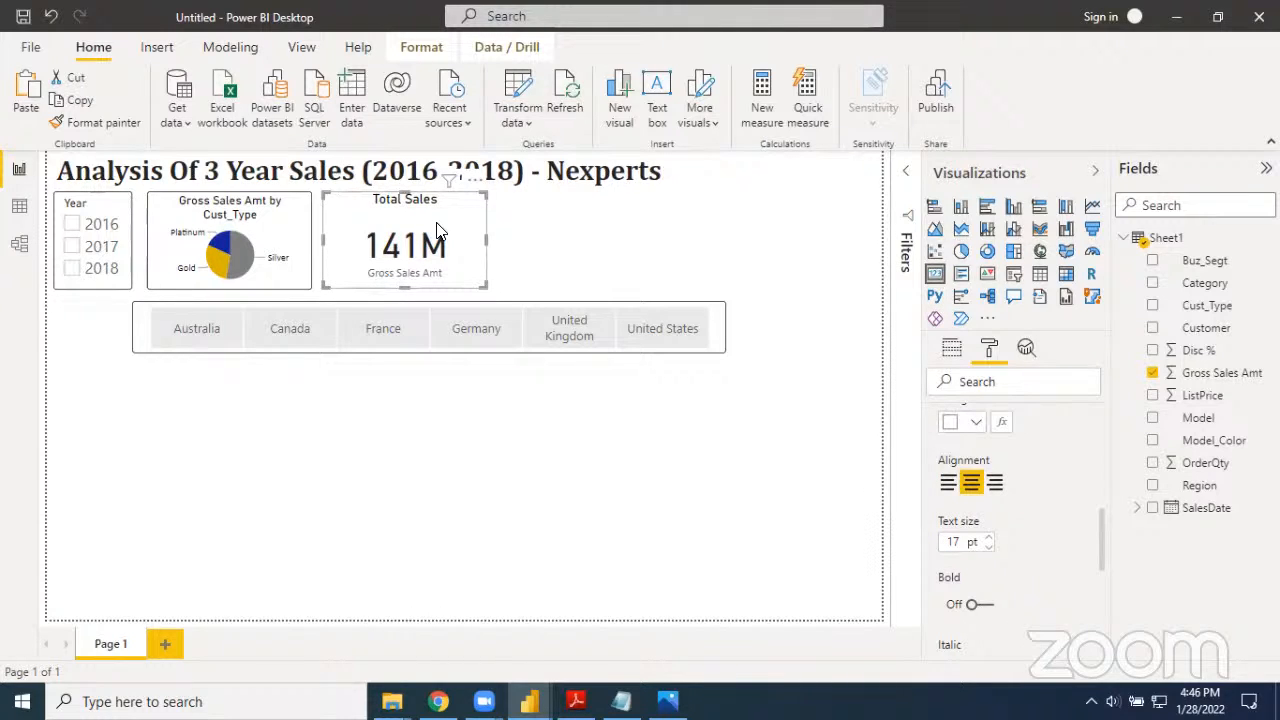
click(568, 415)
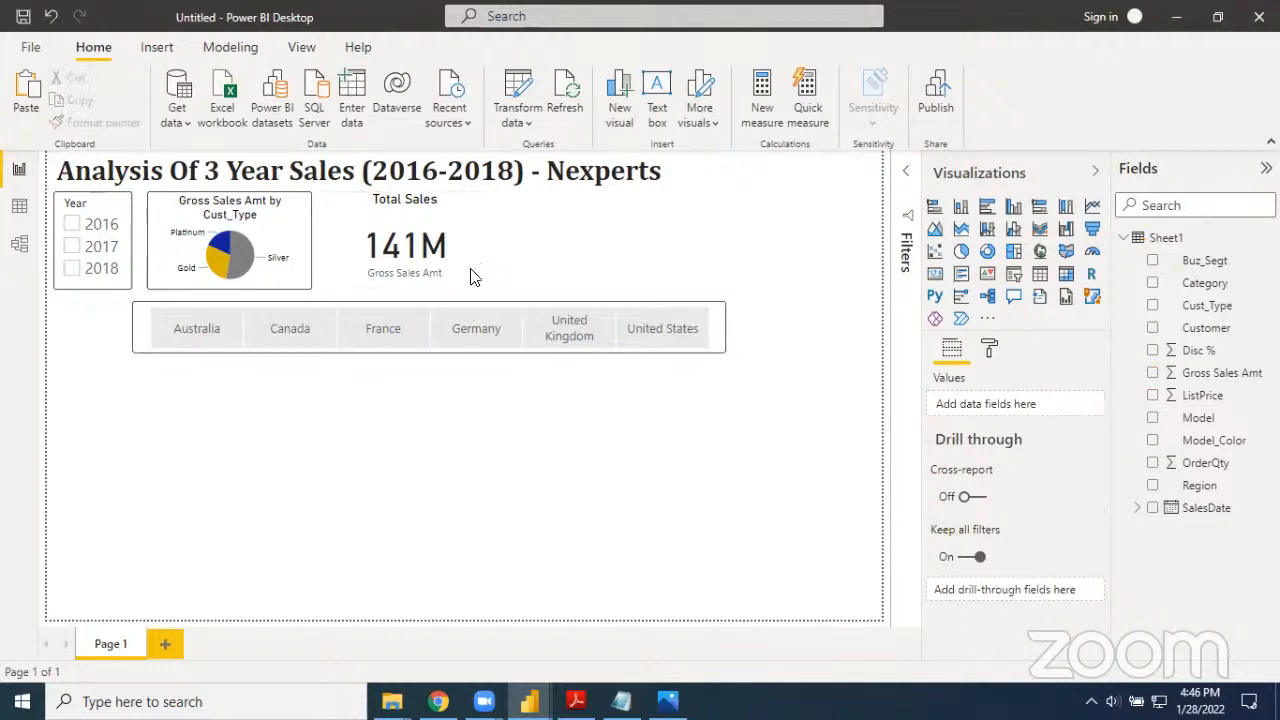
Turn on a black border for the Total Sales card and round its corners slightly
click(463, 233)
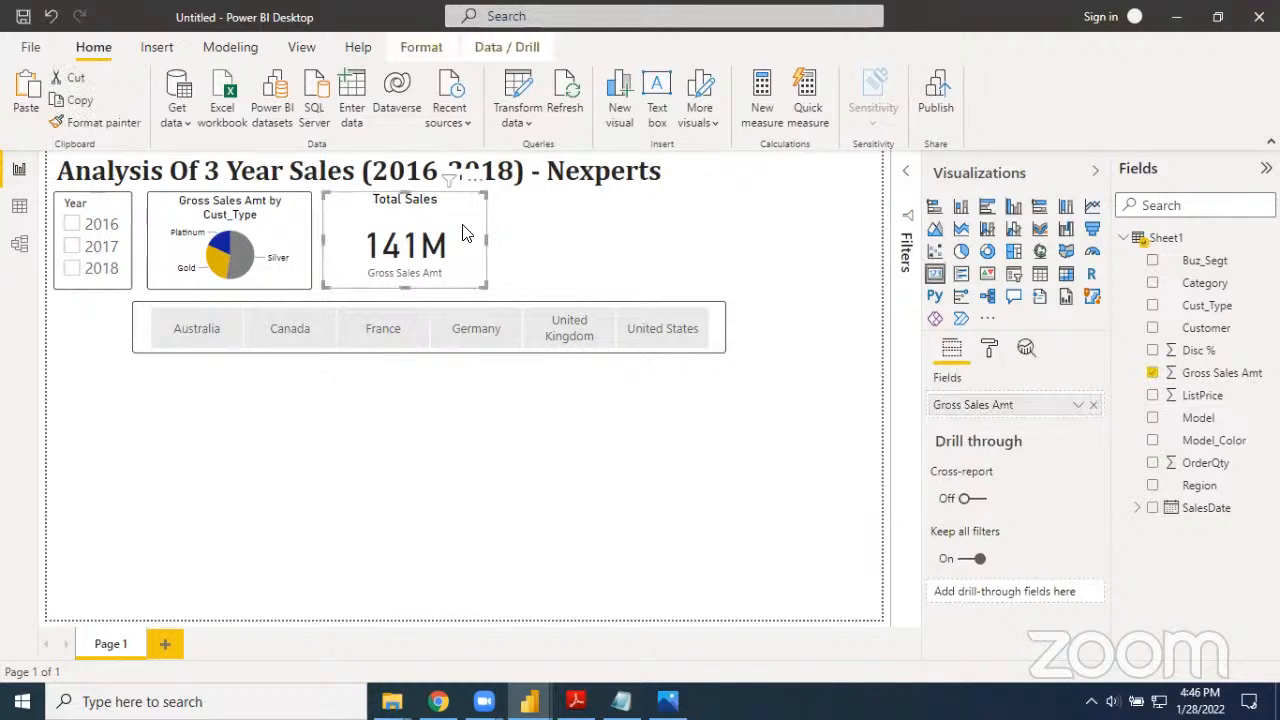
click(989, 350)
scroll(1003, 507, down, 3)
click(940, 552)
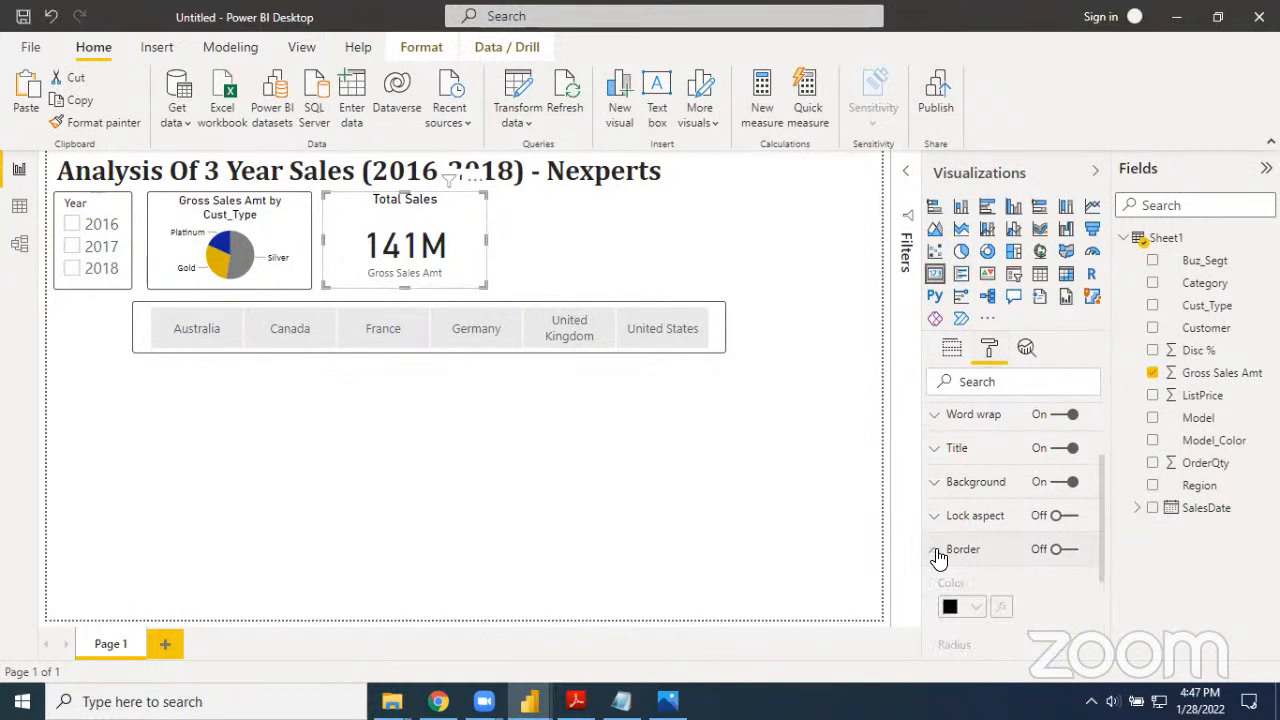
click(1064, 553)
scroll(1063, 557, down, 2)
click(976, 530)
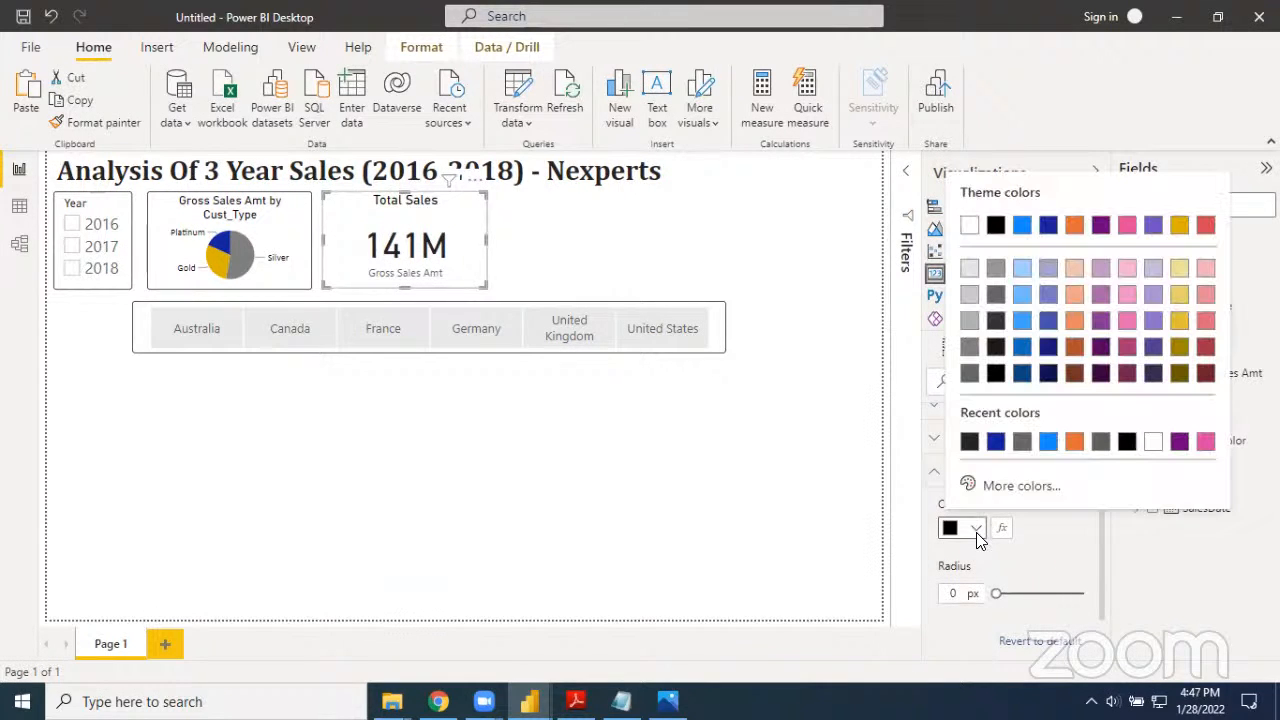
click(996, 375)
scroll(1031, 522, down, 2)
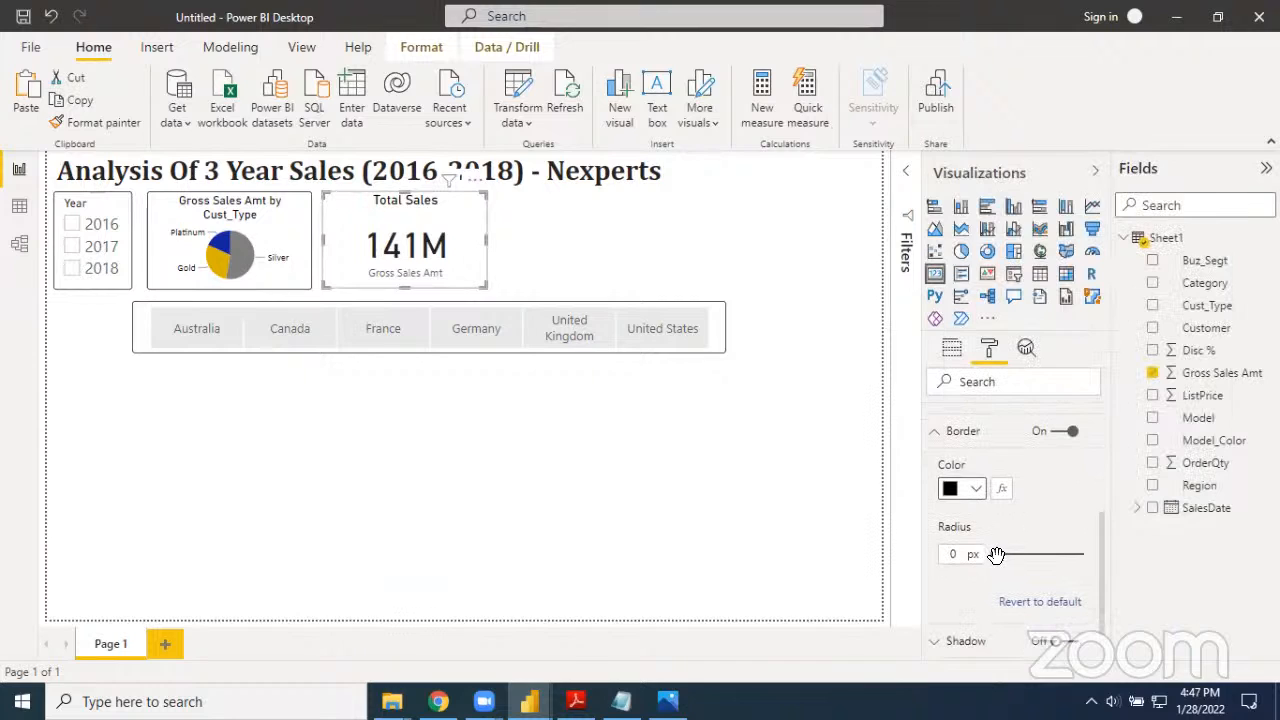
drag(997, 555, 1010, 556)
click(768, 525)
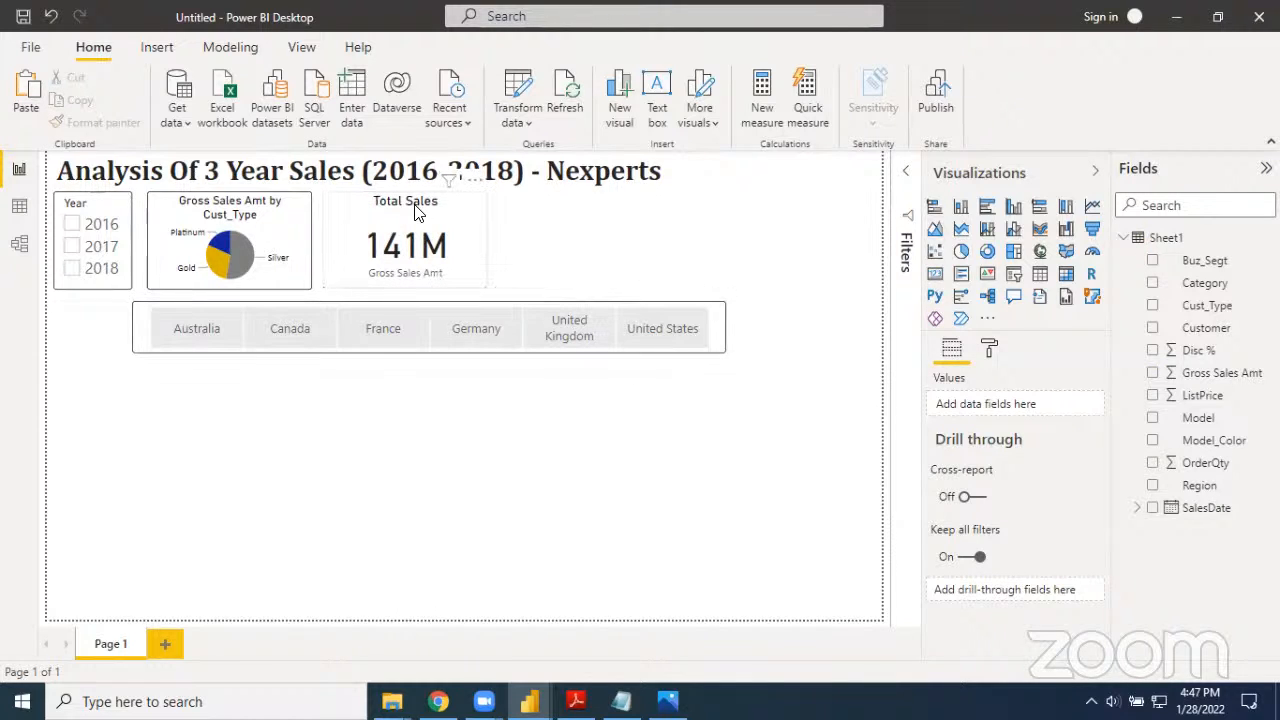
Turn off the Total Sales card's category label and shorten the card from below to fit the number
click(417, 282)
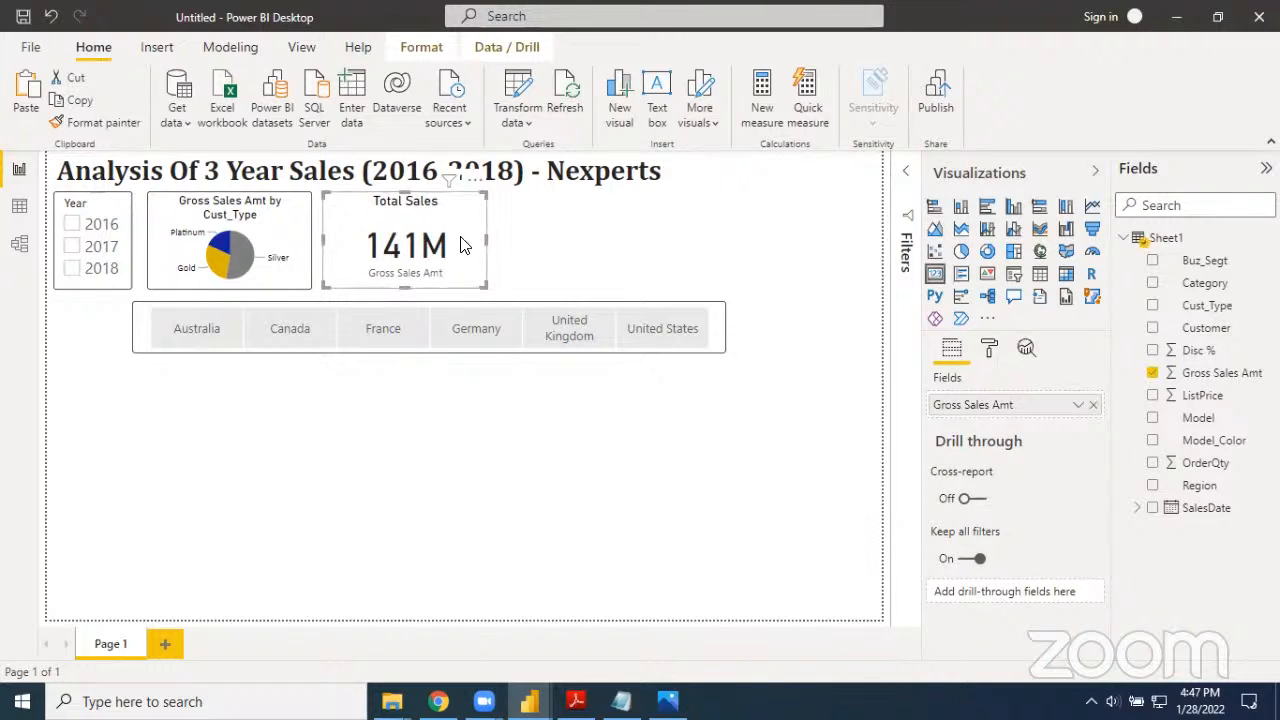
click(986, 358)
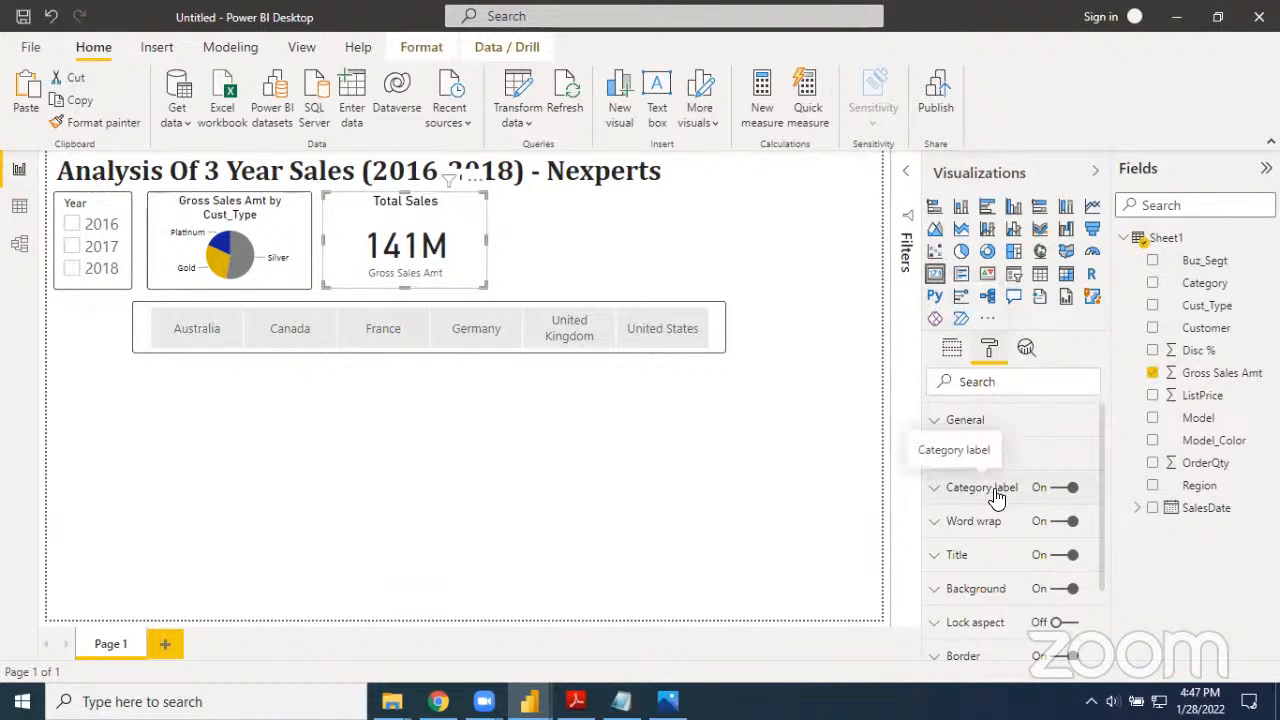
click(1058, 490)
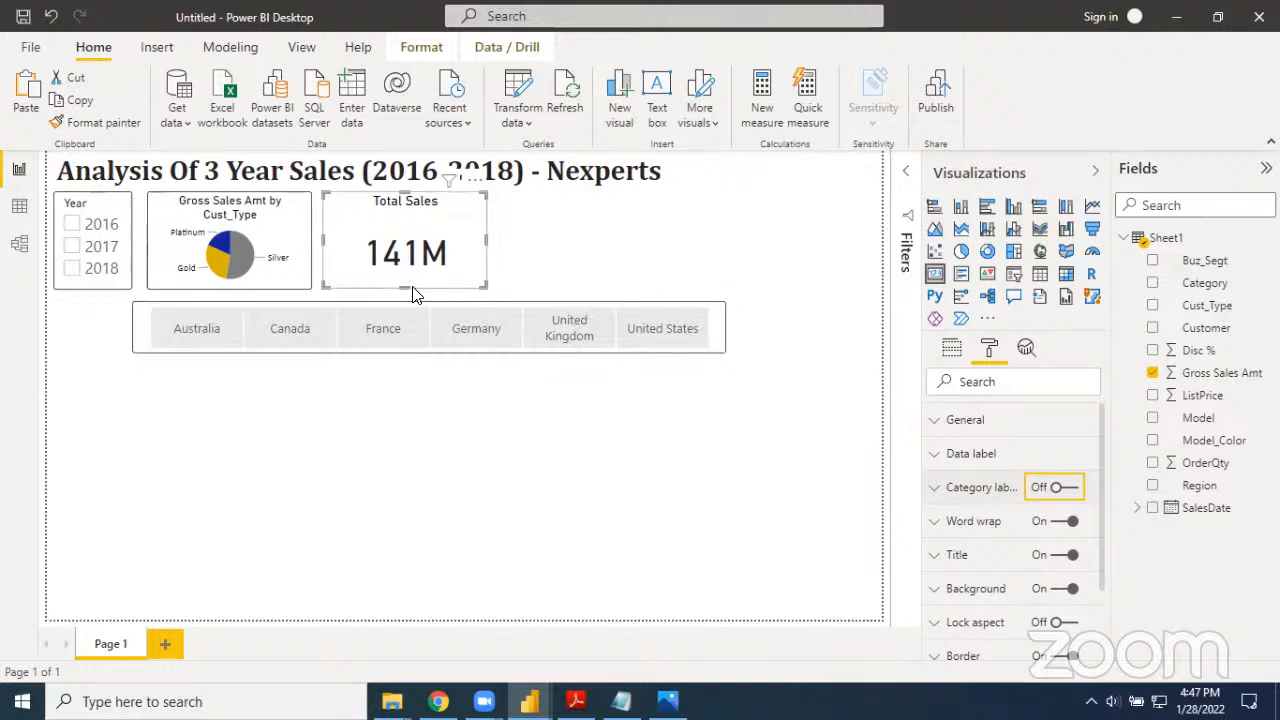
drag(409, 282, 411, 251)
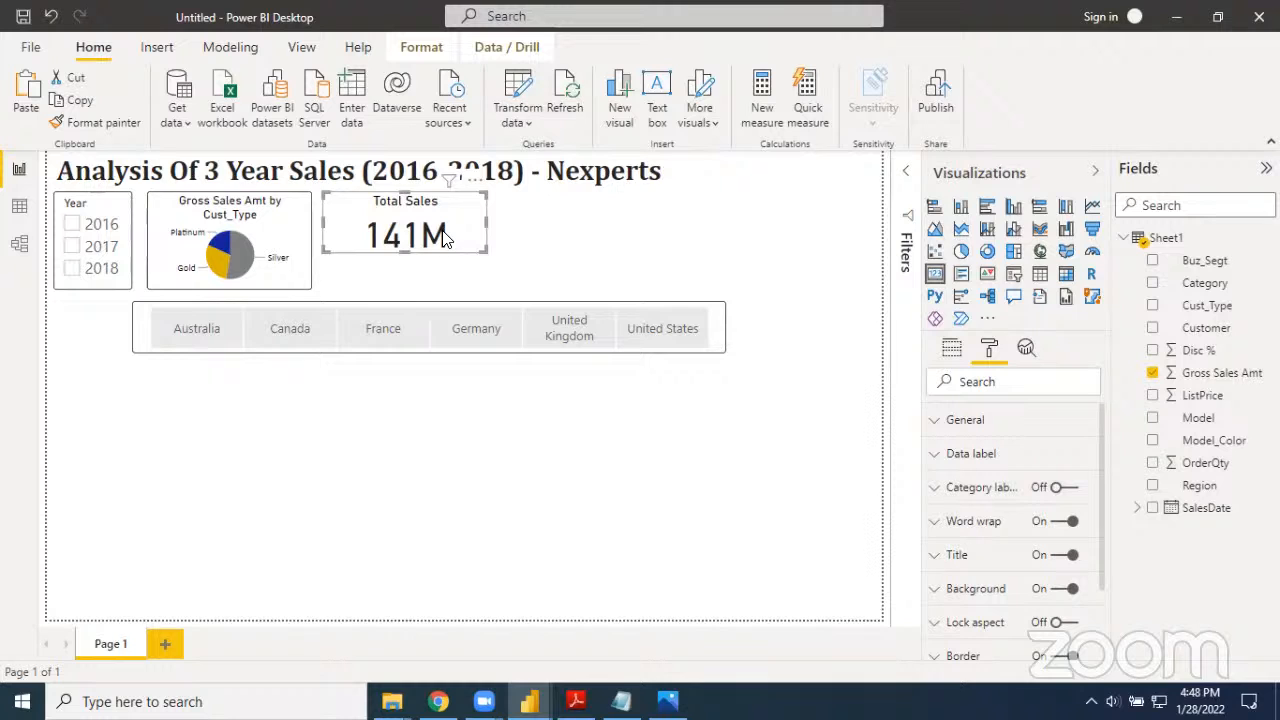
Set the text size of the Total Sales card's data label to 27 pt
click(937, 455)
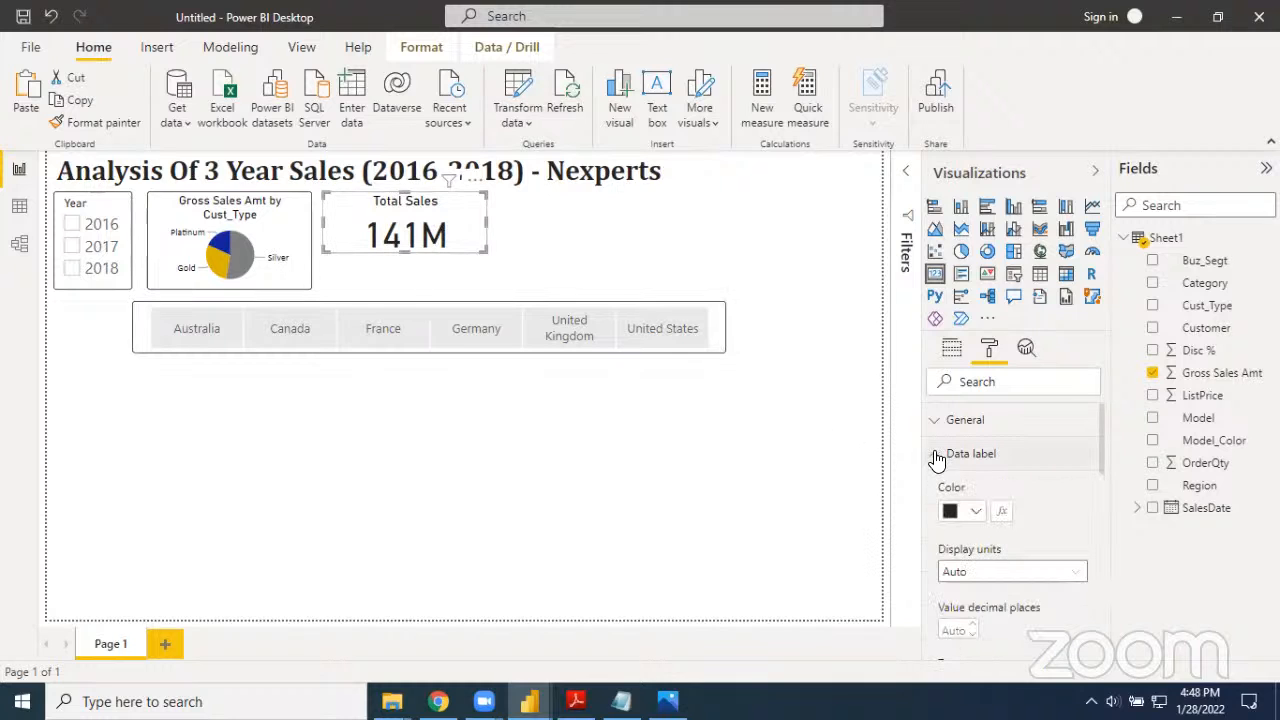
scroll(1000, 540, down, 3)
scroll(1000, 540, down, 1)
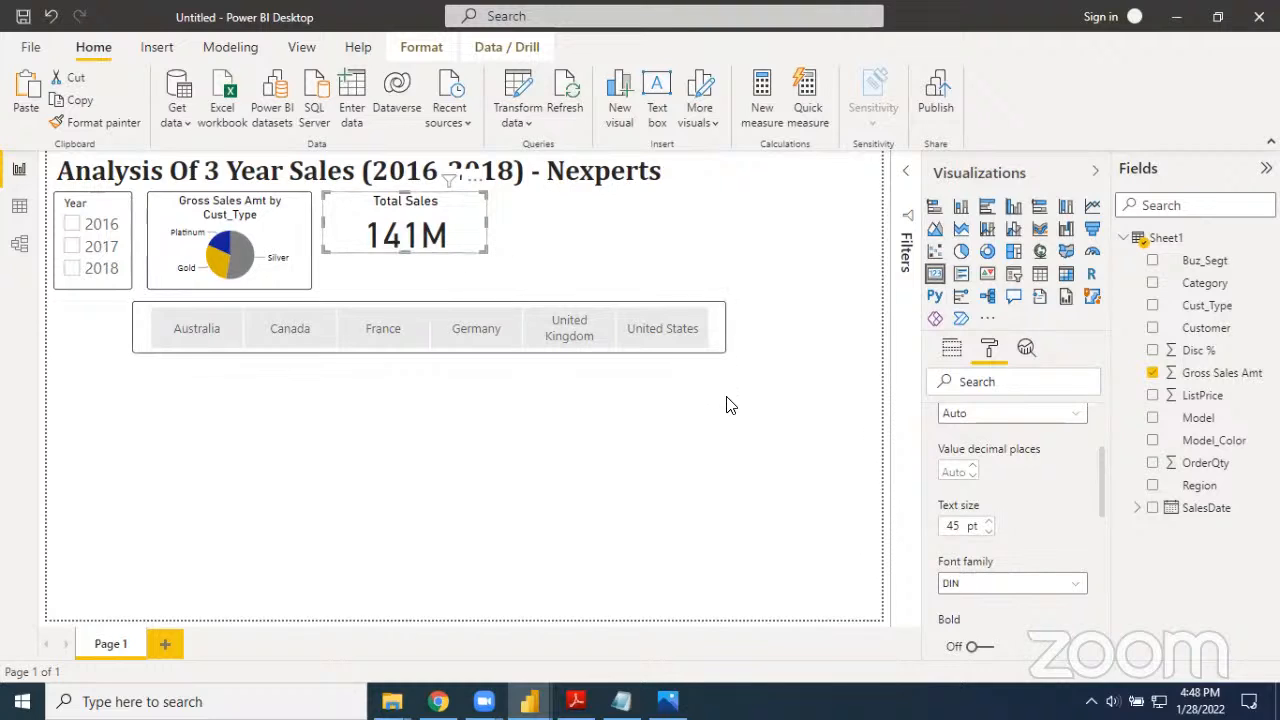
drag(962, 527, 940, 527)
text(27)
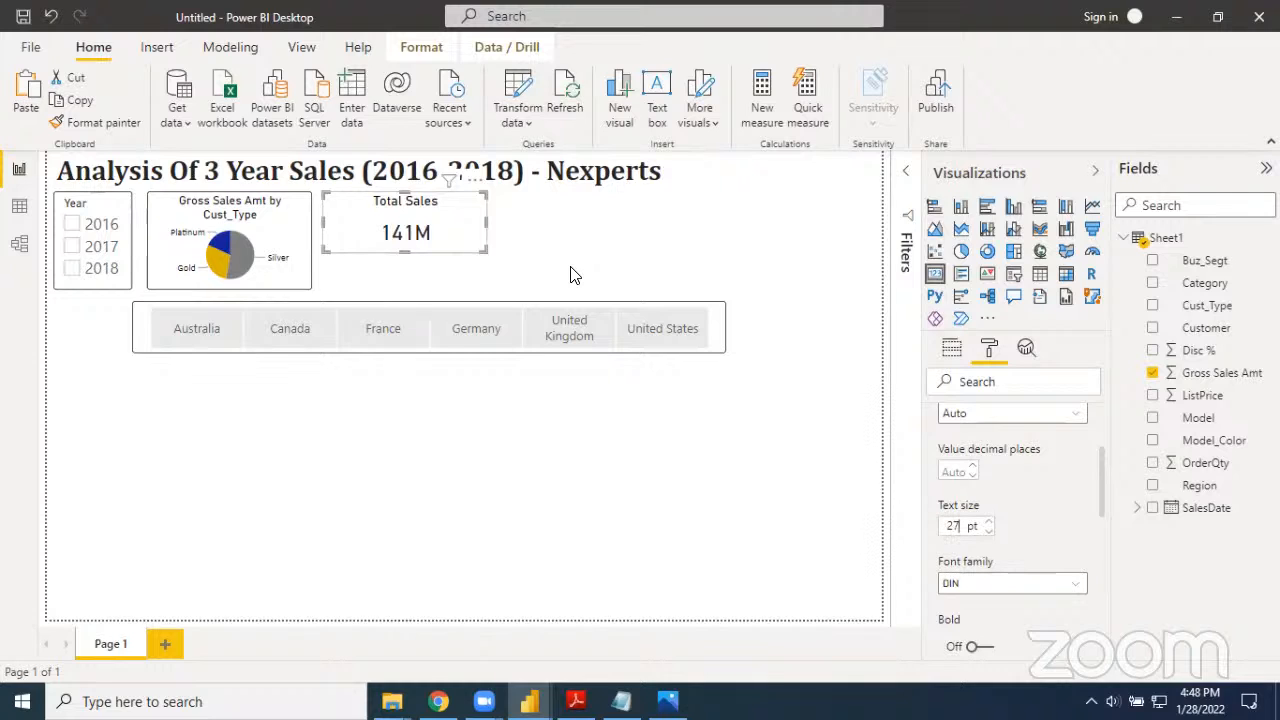
click(520, 270)
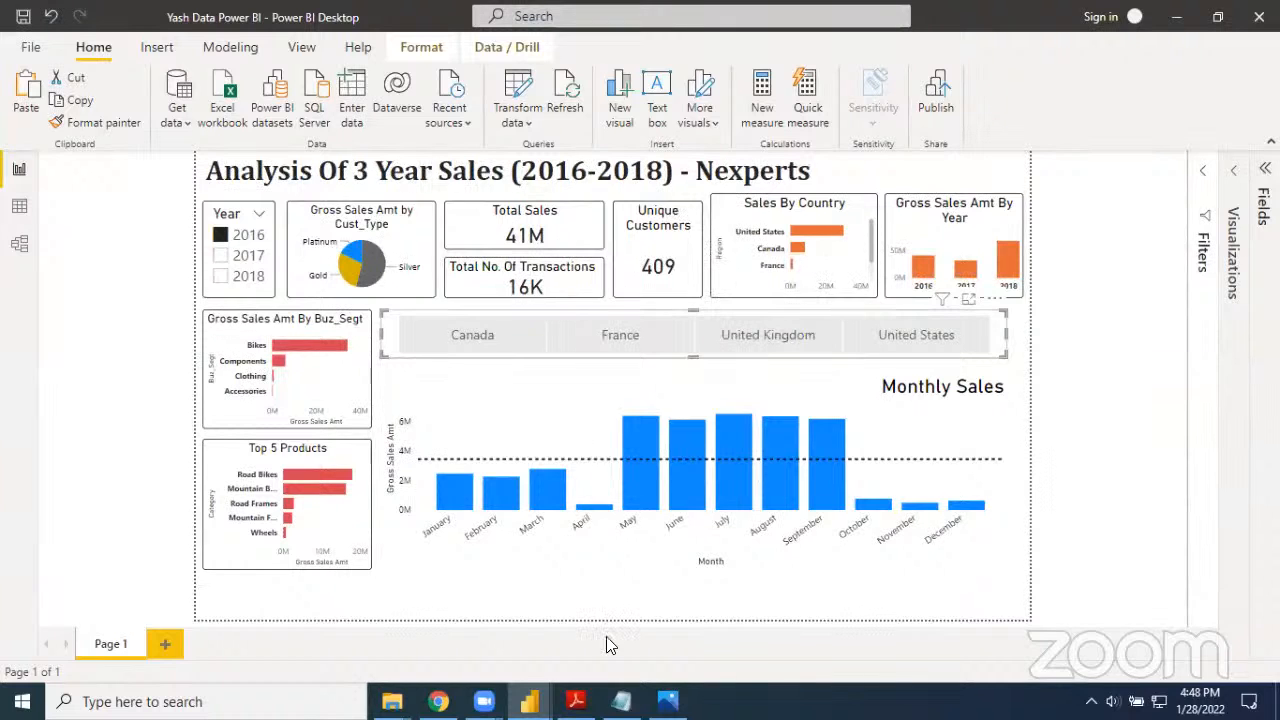
Return to the Untitled report and duplicate the Total Sales card, placing the copy beside the original, just above the Region slicer
mouse_move(530, 701)
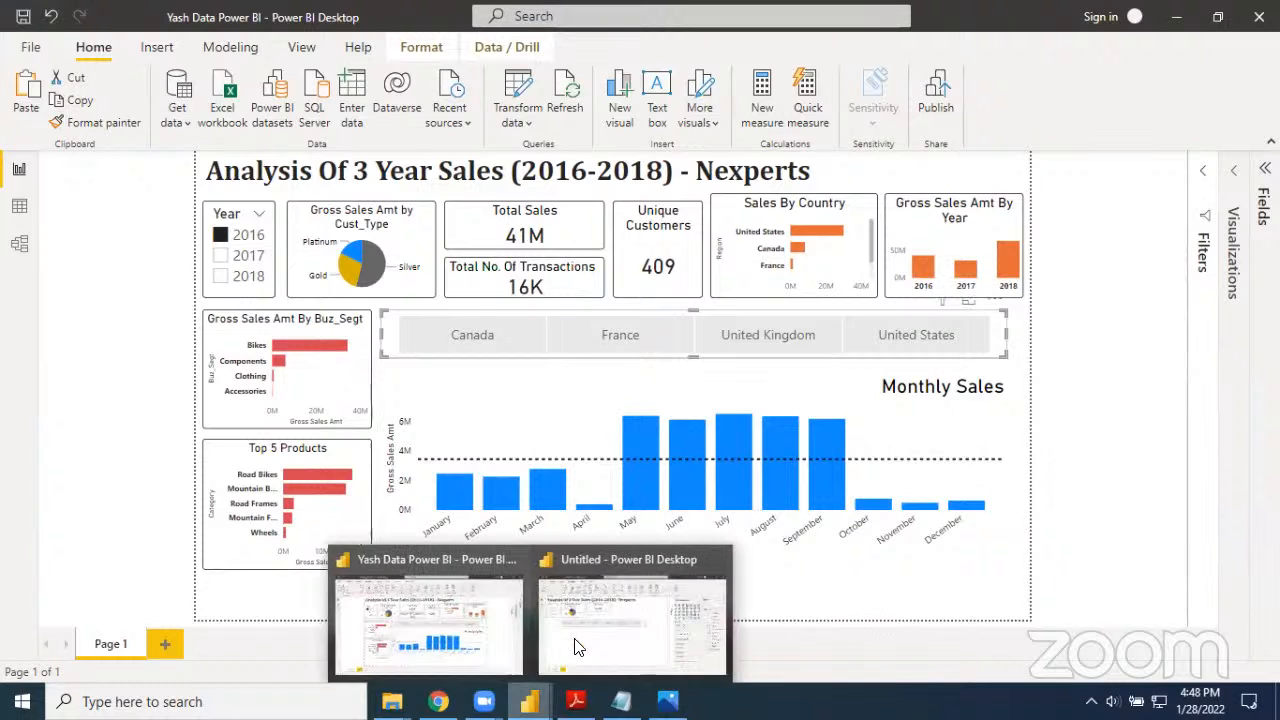
click(574, 646)
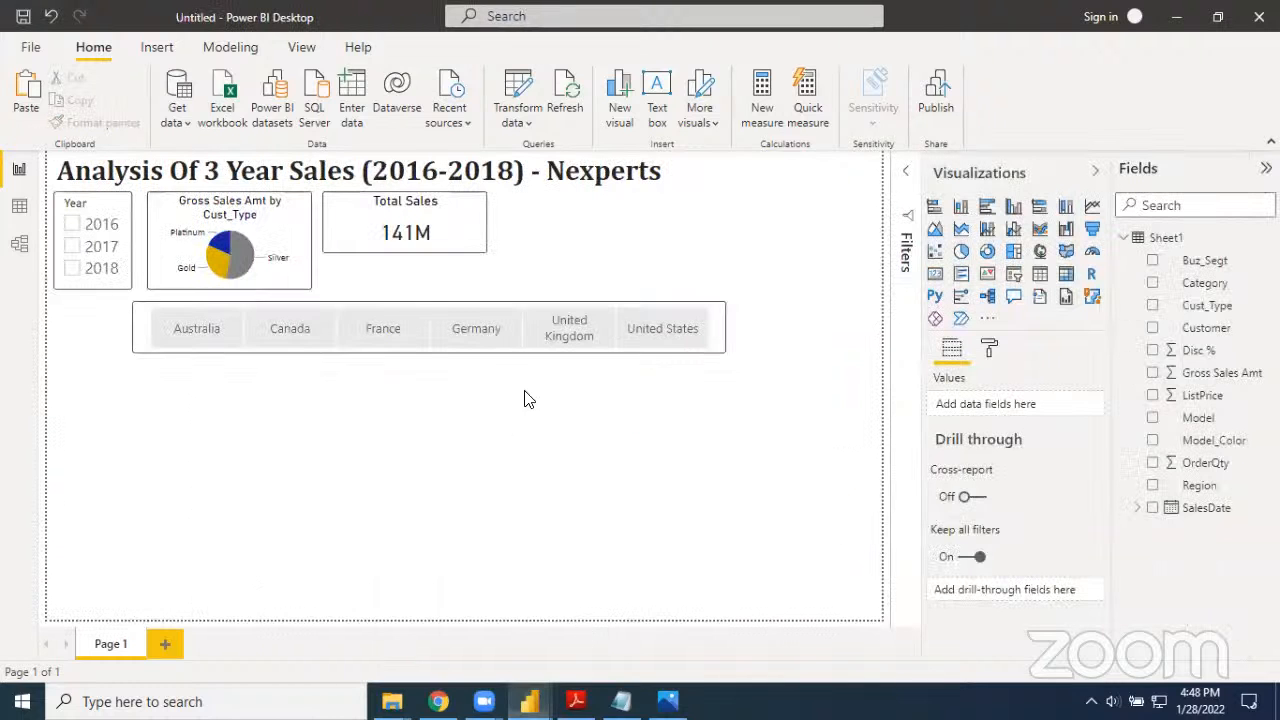
click(456, 240)
click(531, 240)
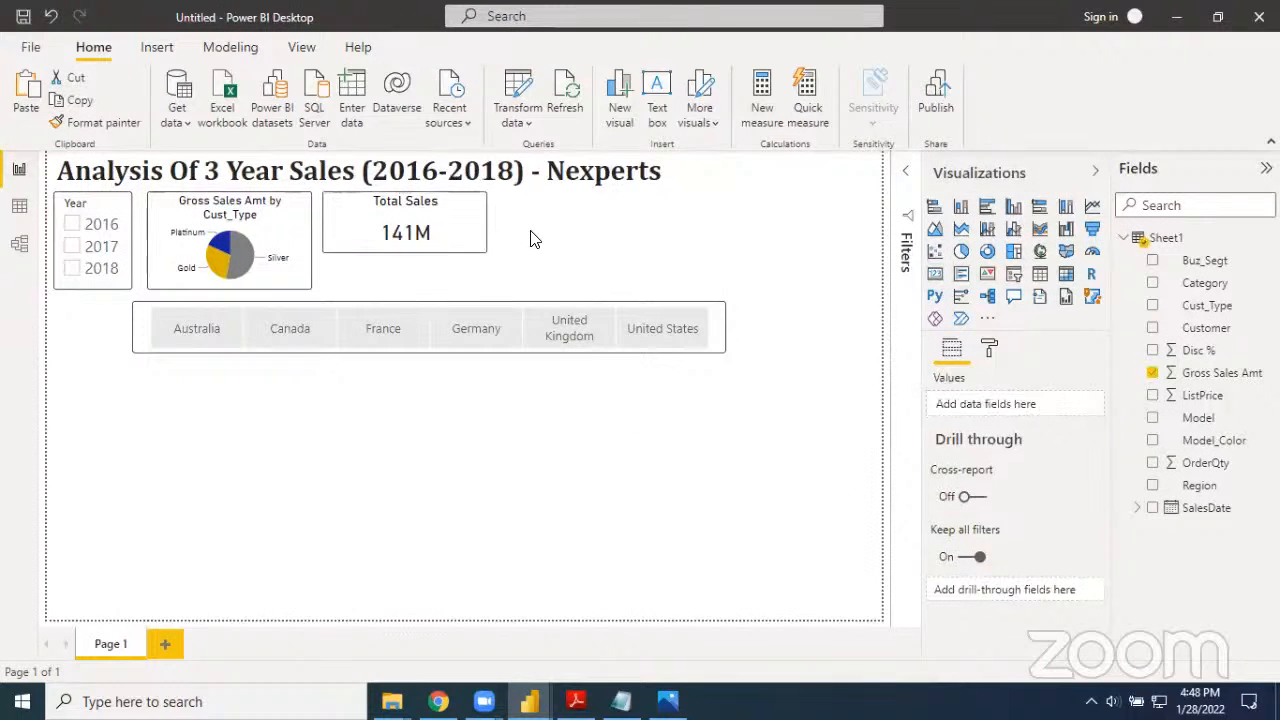
click(469, 243)
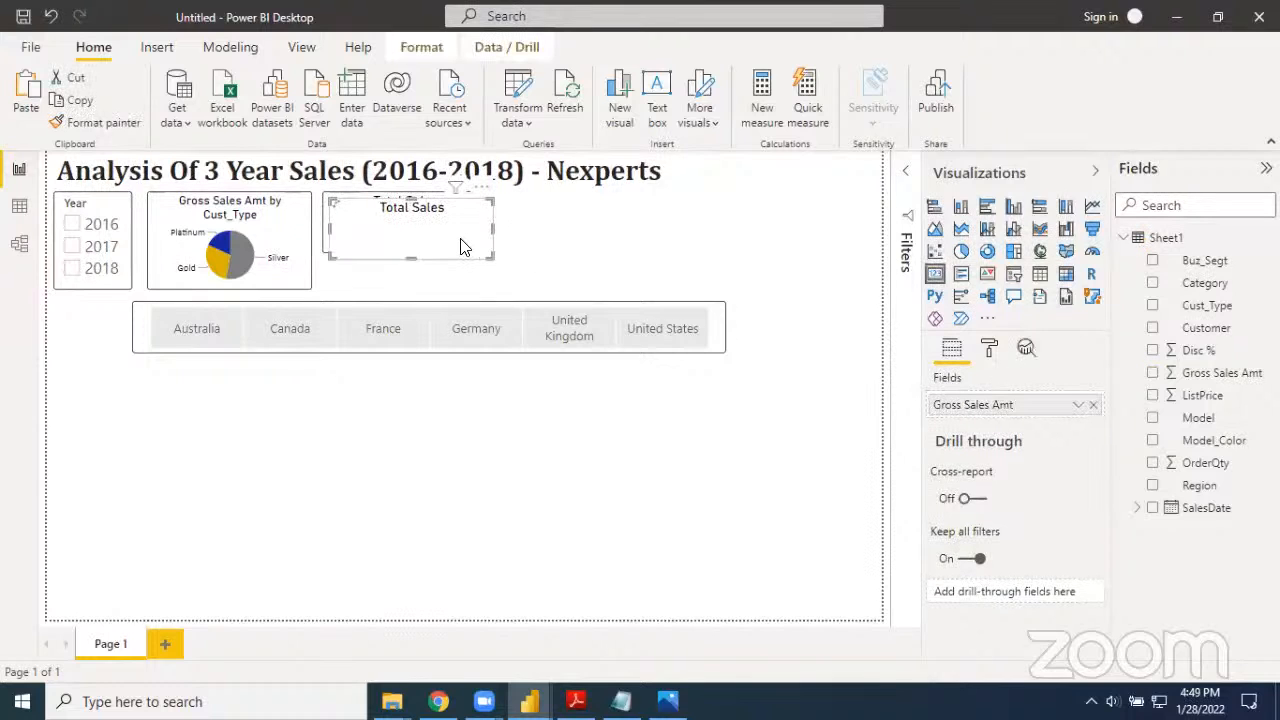
drag(456, 275, 646, 277)
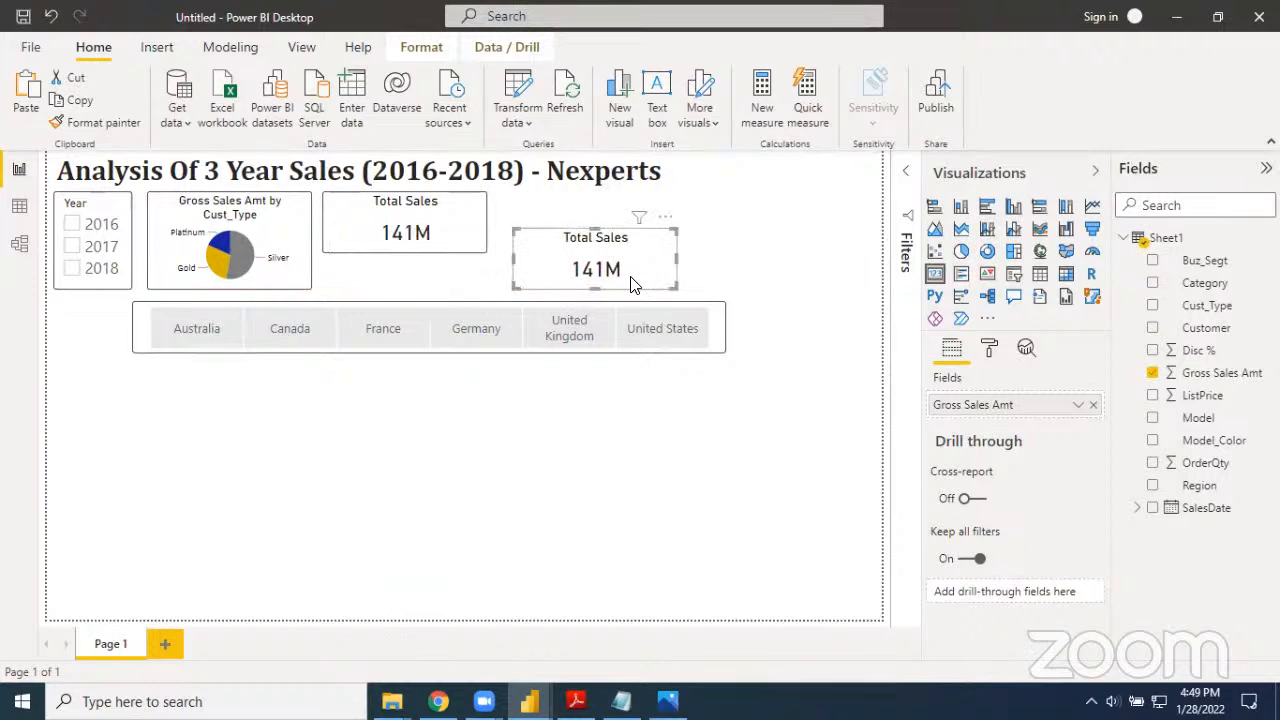
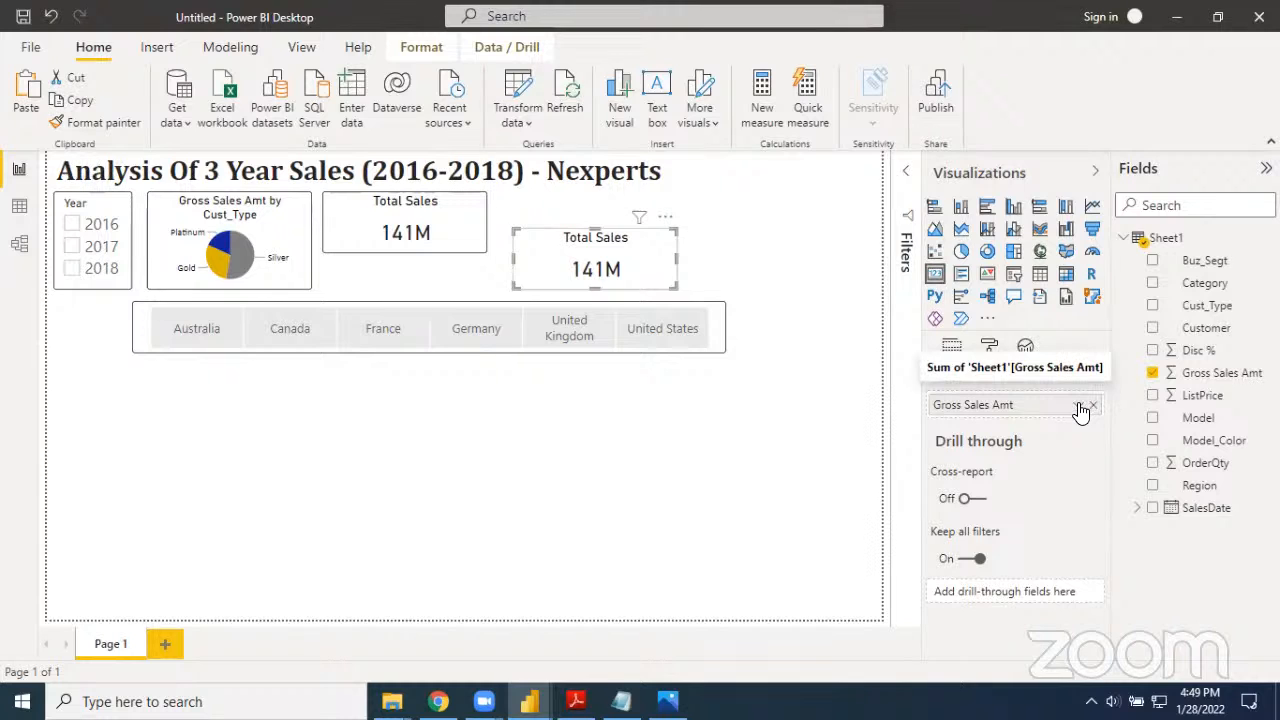
Summarize Gross Sales Amt as Count in the duplicated card and compare the result with the finished reference report
click(1079, 408)
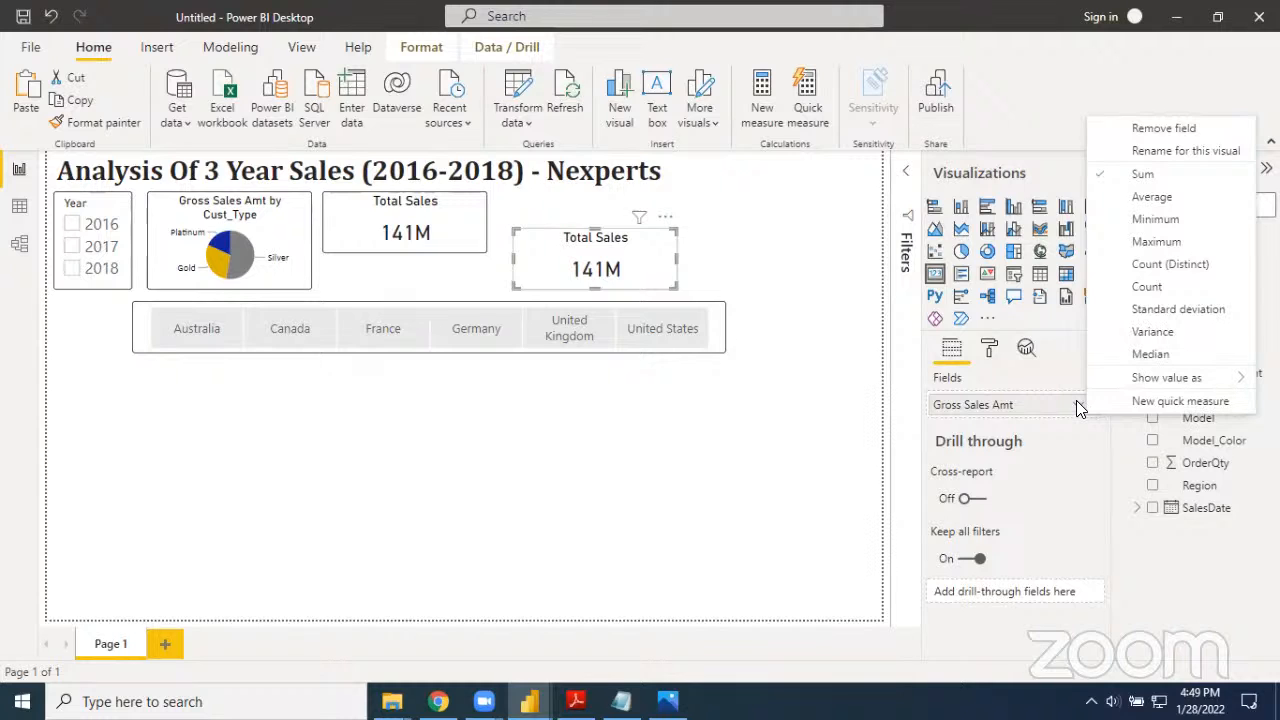
click(1160, 288)
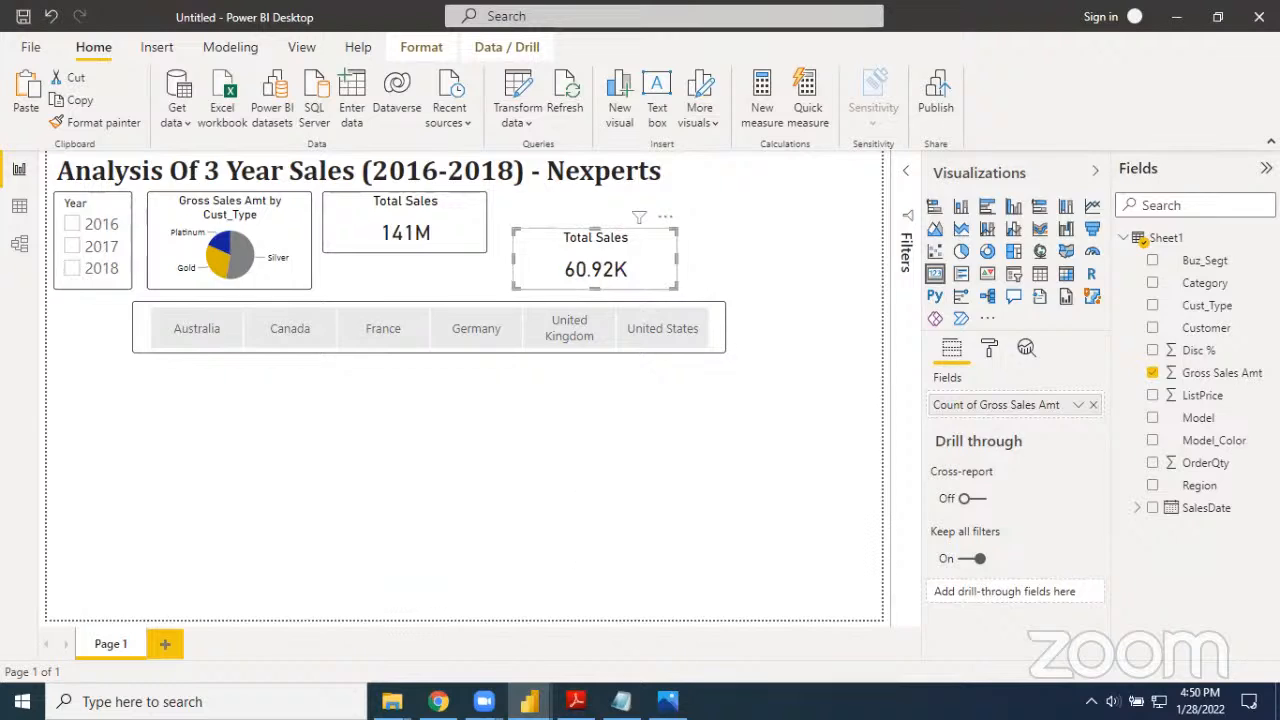
key(alt+Tab)
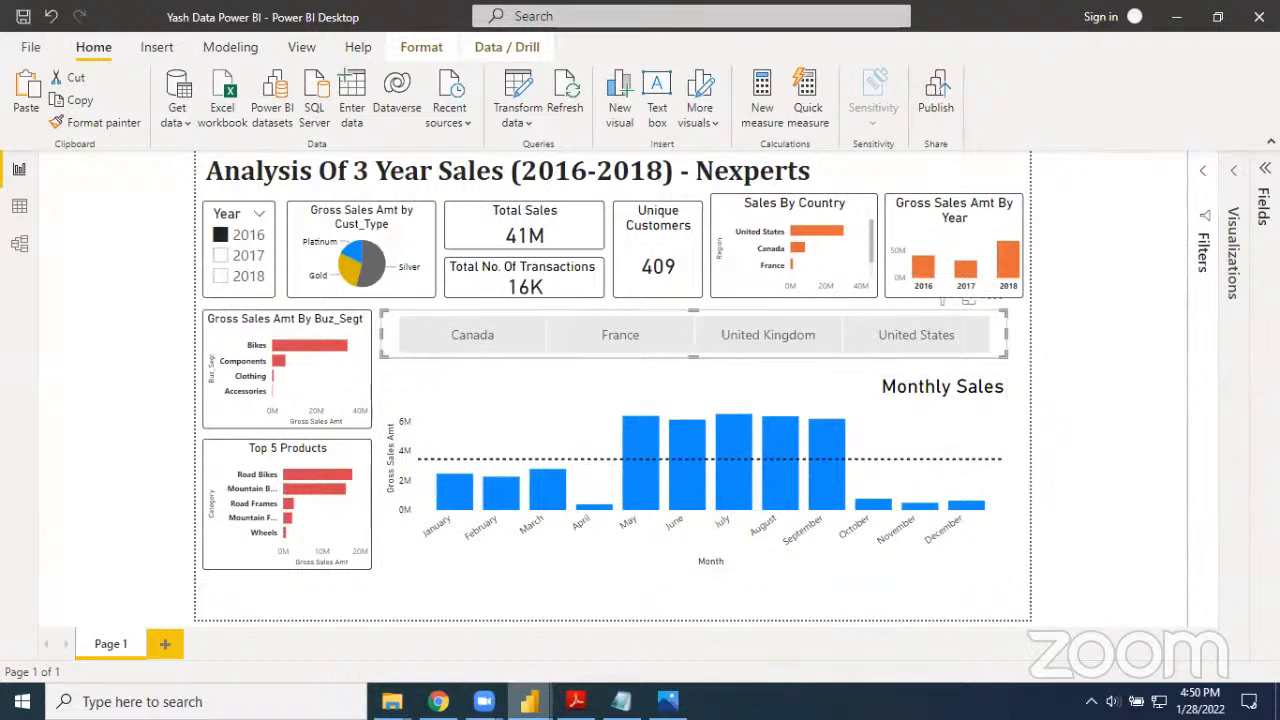
key(alt+Tab)
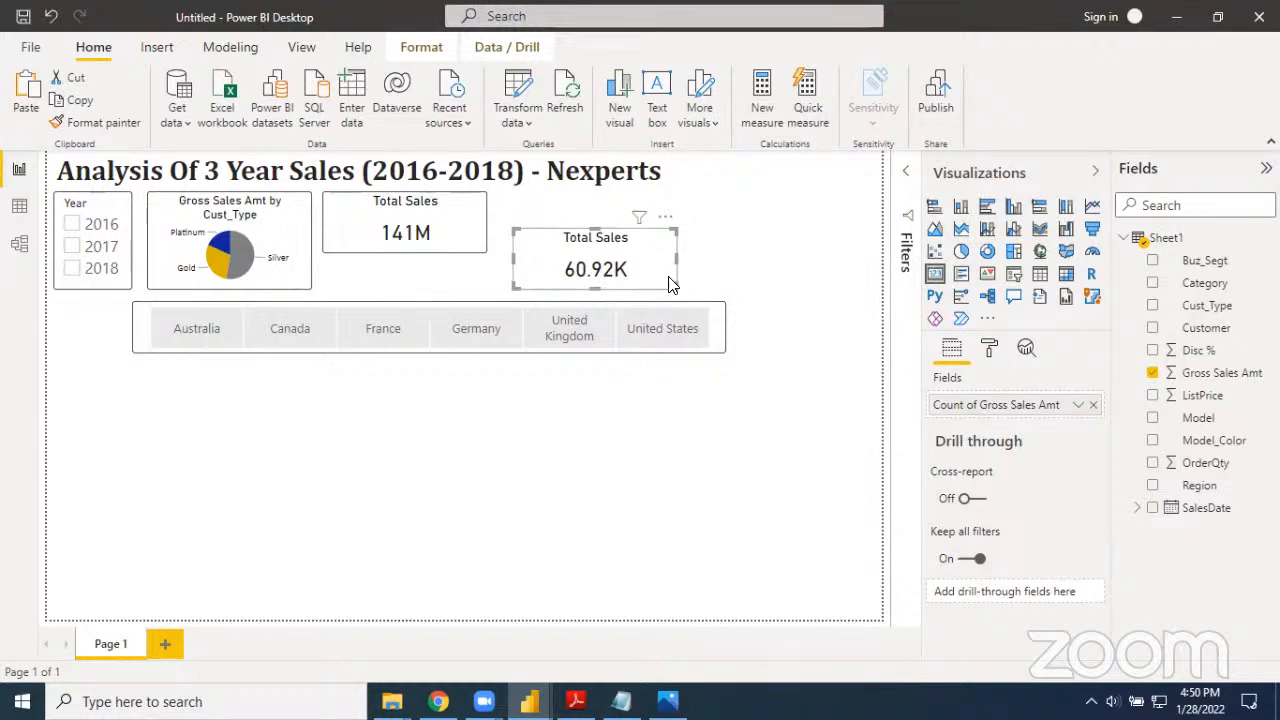
Set the display units of the duplicated card's data label to Thousands
click(988, 350)
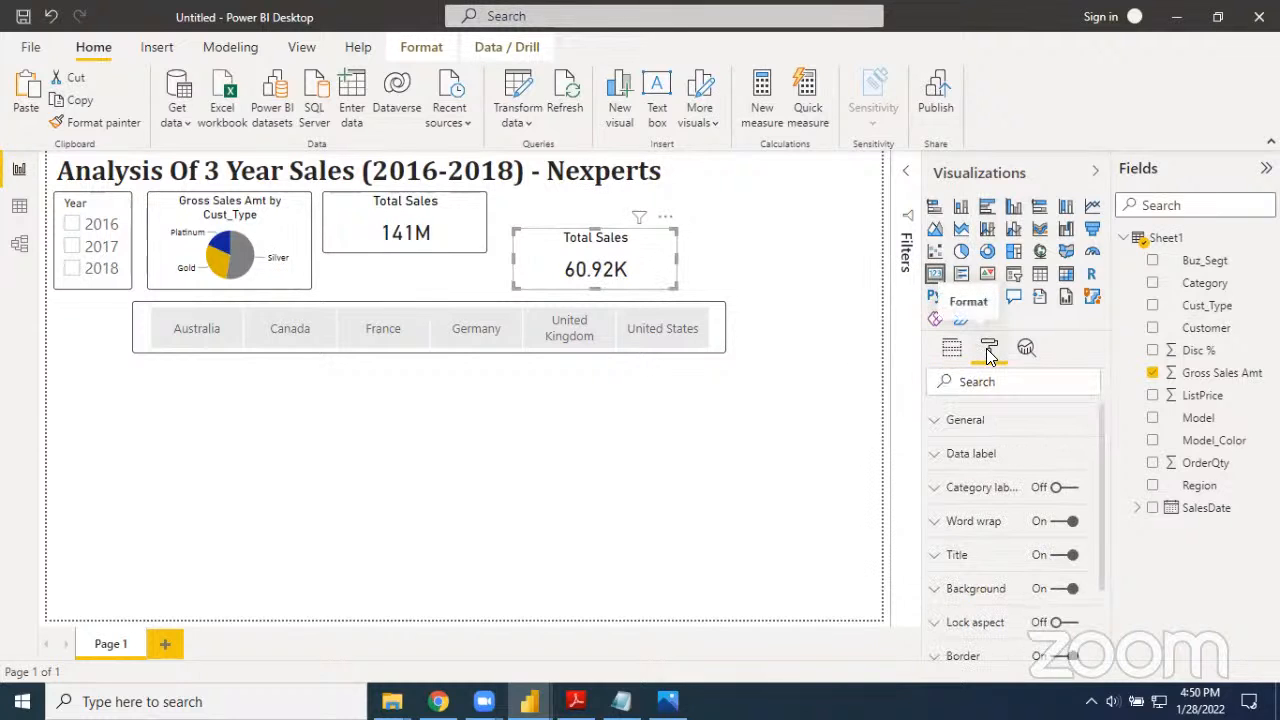
click(936, 460)
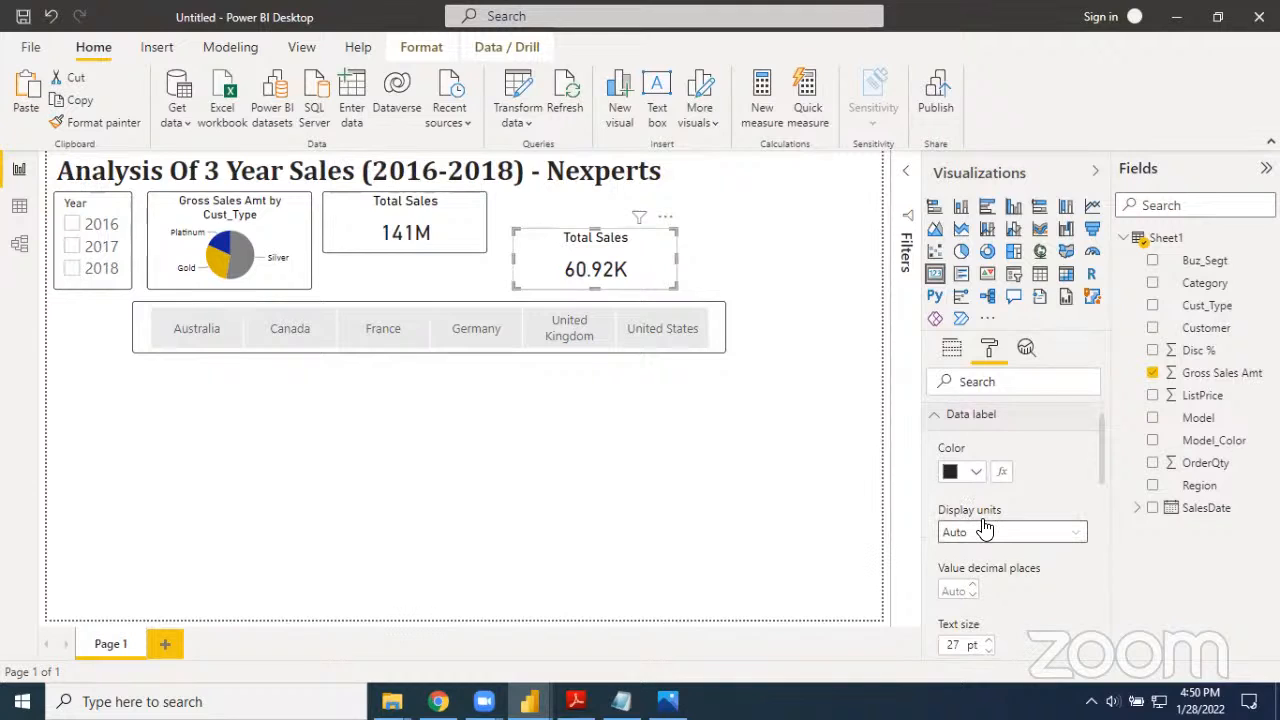
click(986, 533)
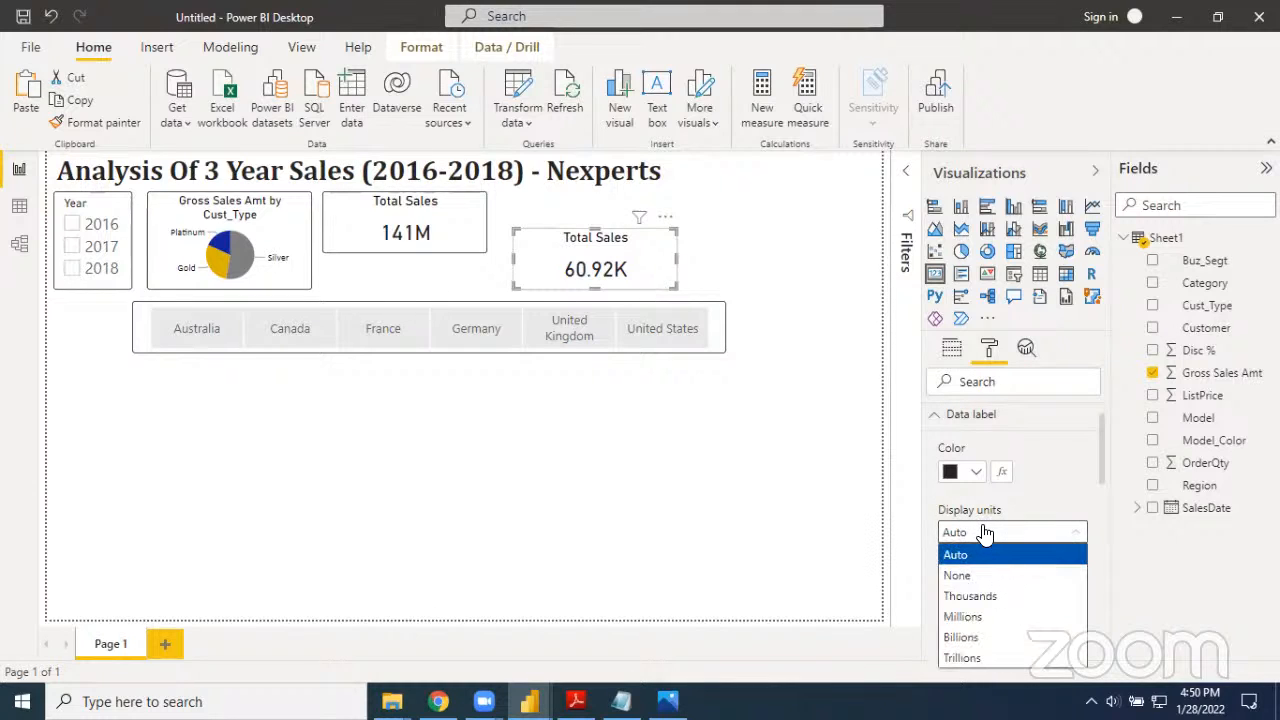
click(970, 617)
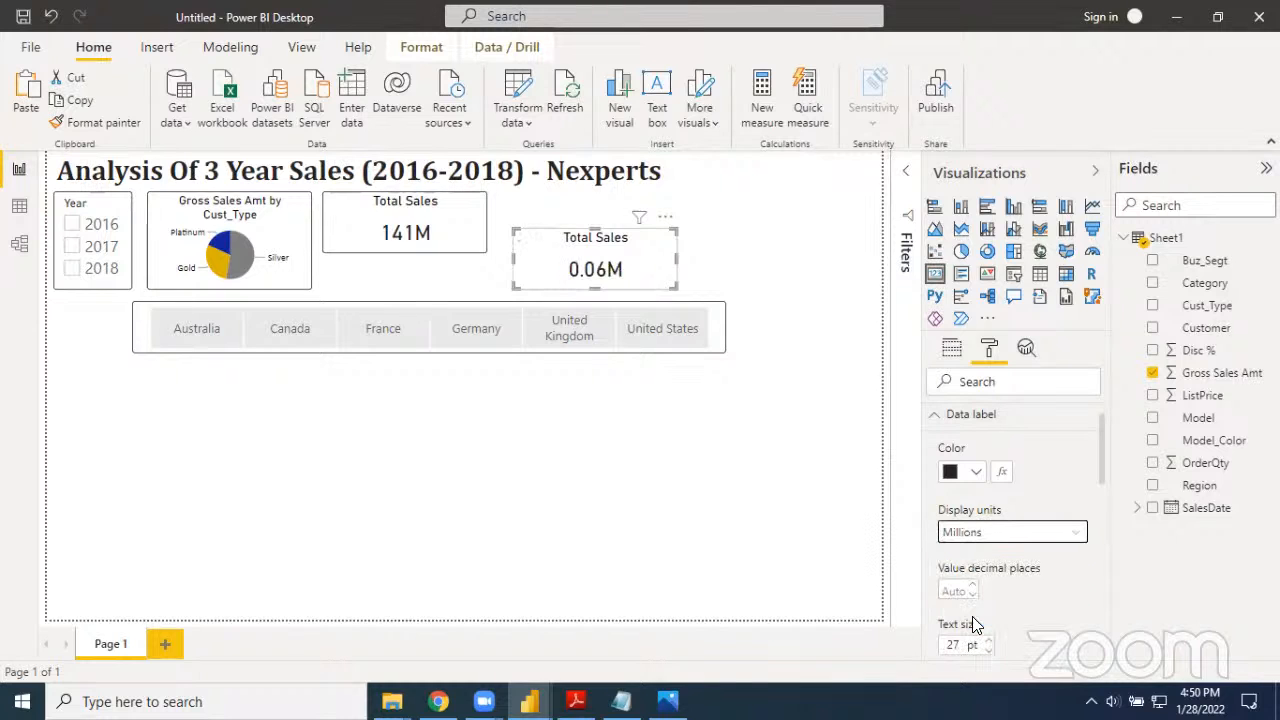
click(988, 541)
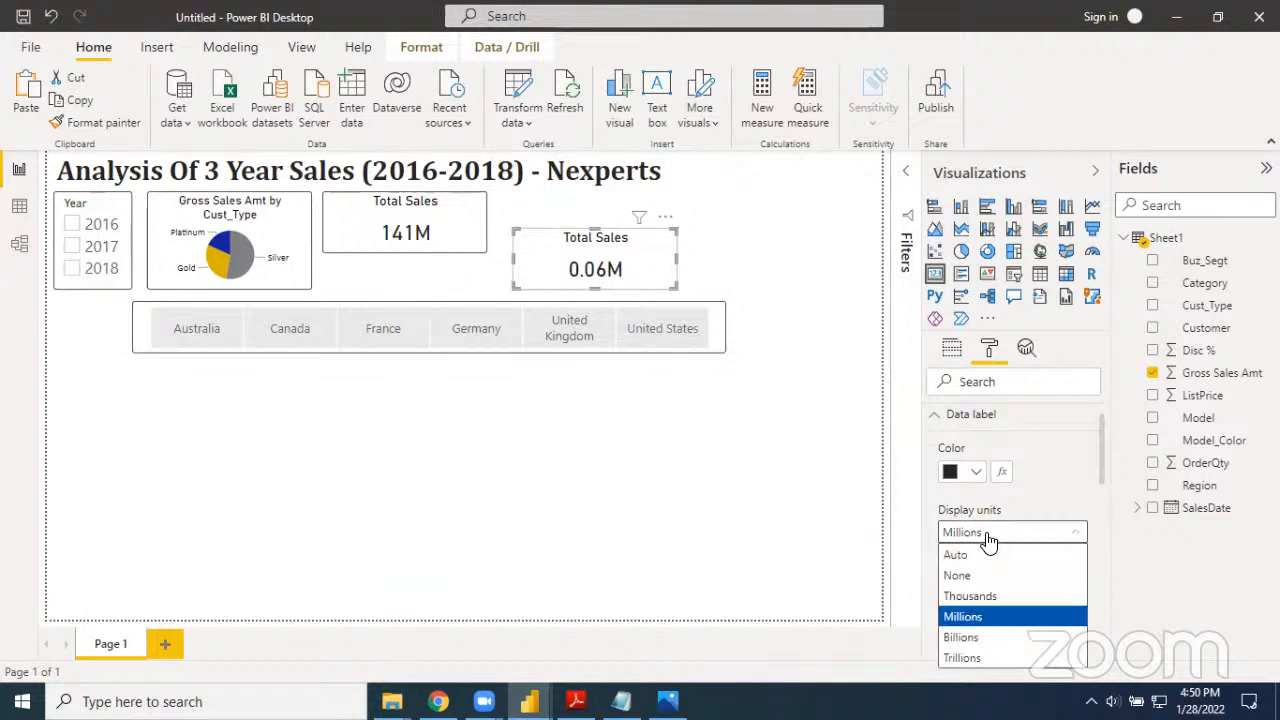
click(990, 597)
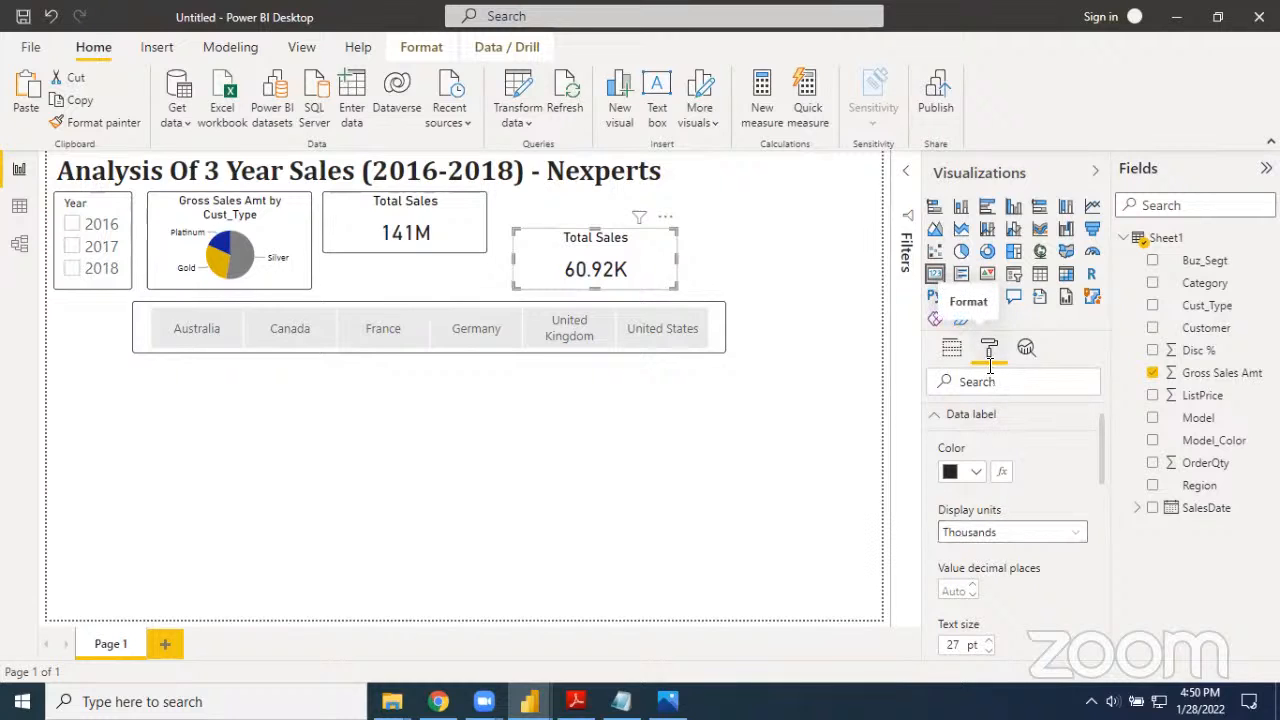
Set the value decimal places of the duplicated card's data label to 0
scroll(1002, 580, down, 1)
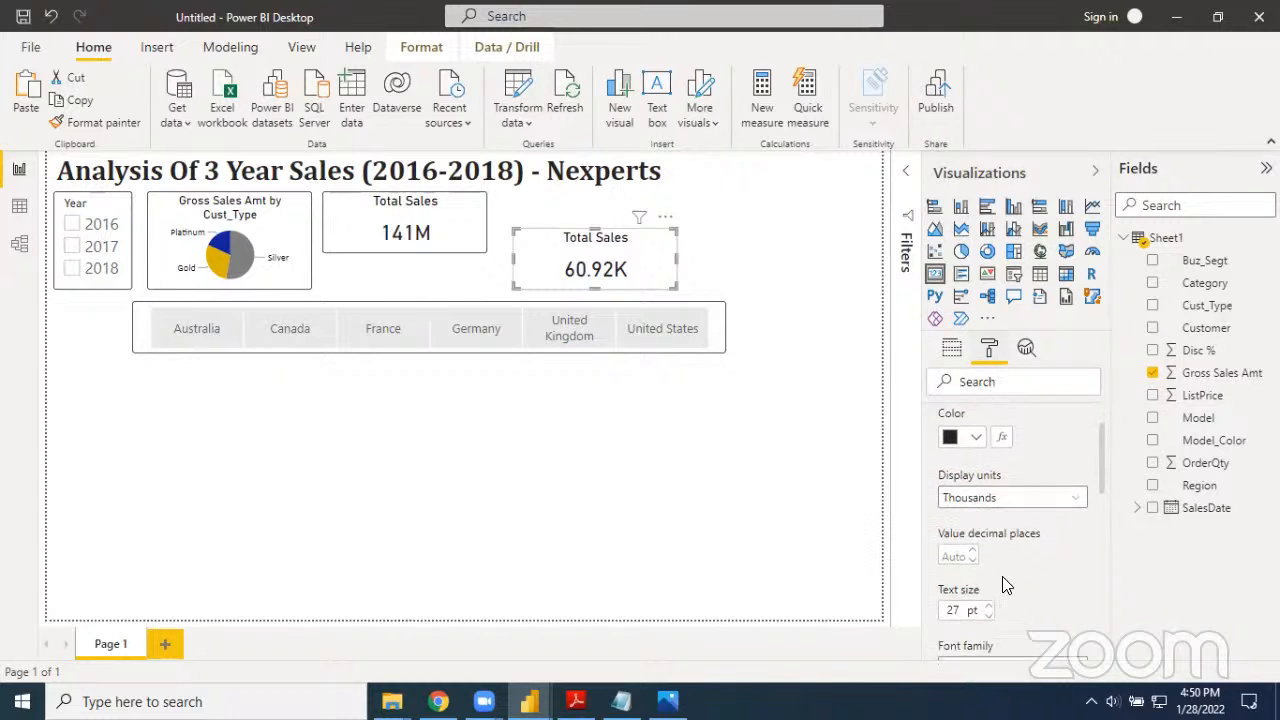
scroll(997, 558, up, 1)
click(938, 418)
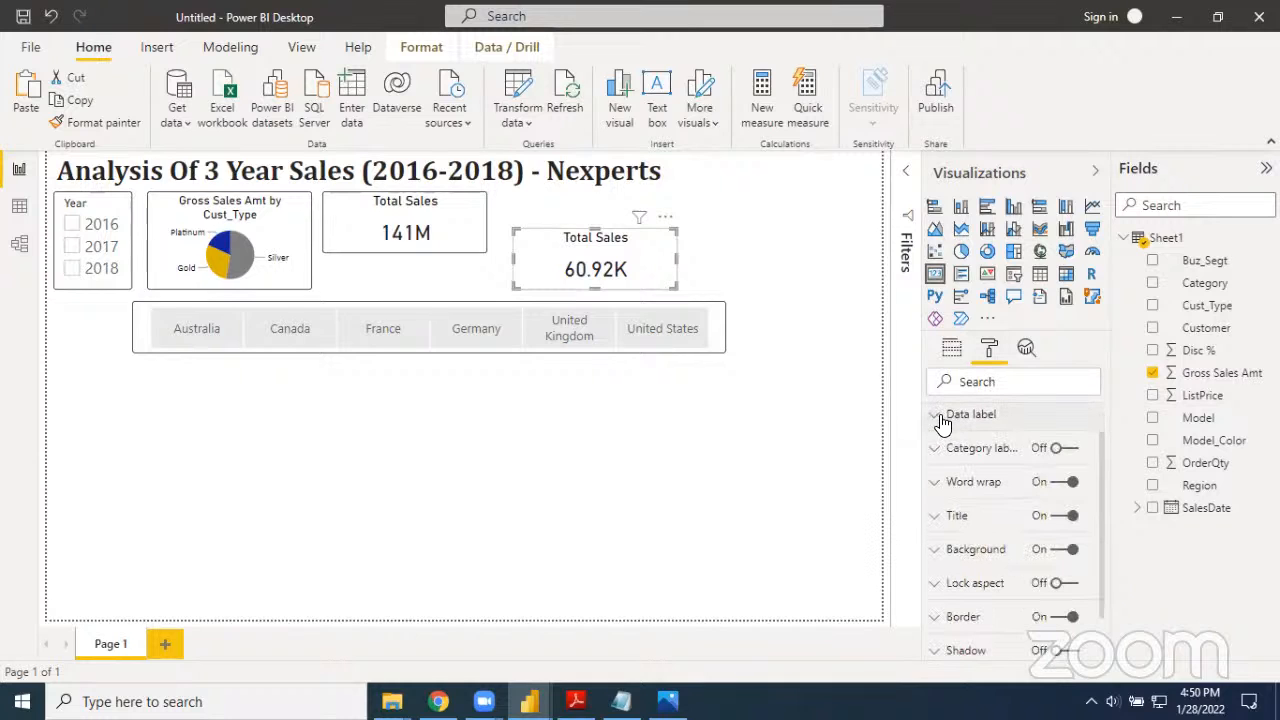
click(930, 418)
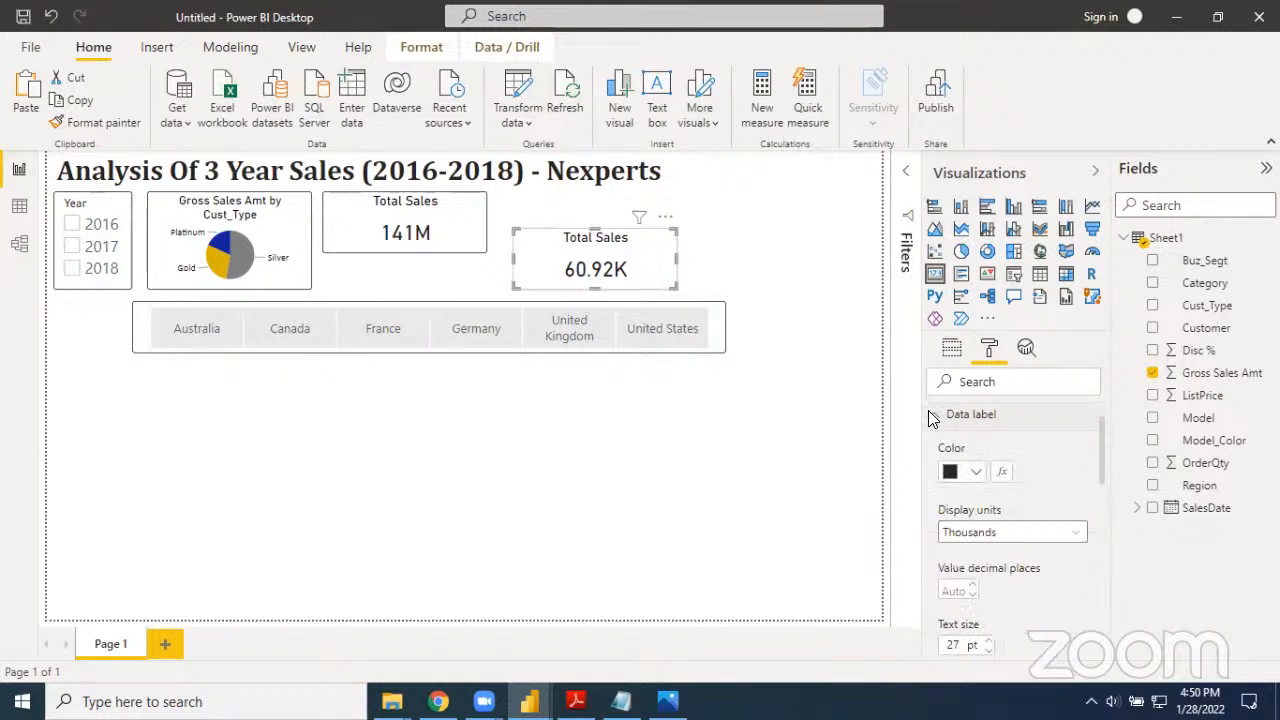
scroll(990, 525, down, 1)
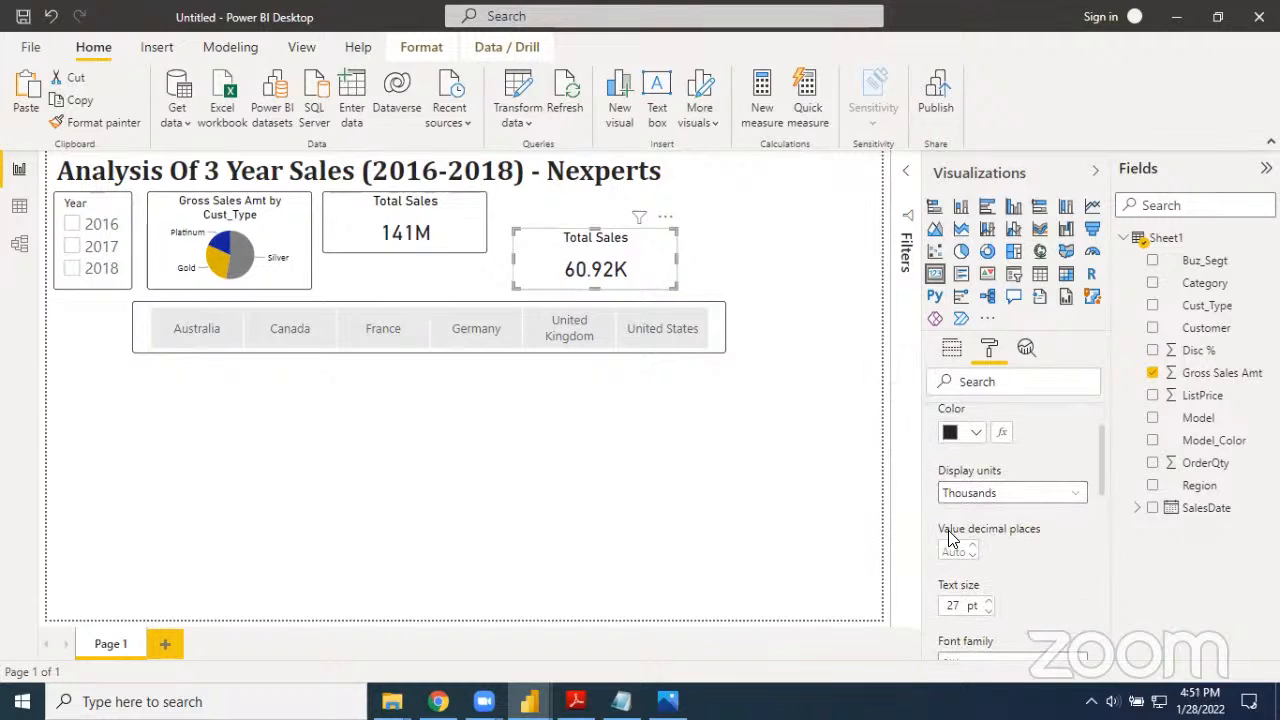
click(966, 551)
text(0)
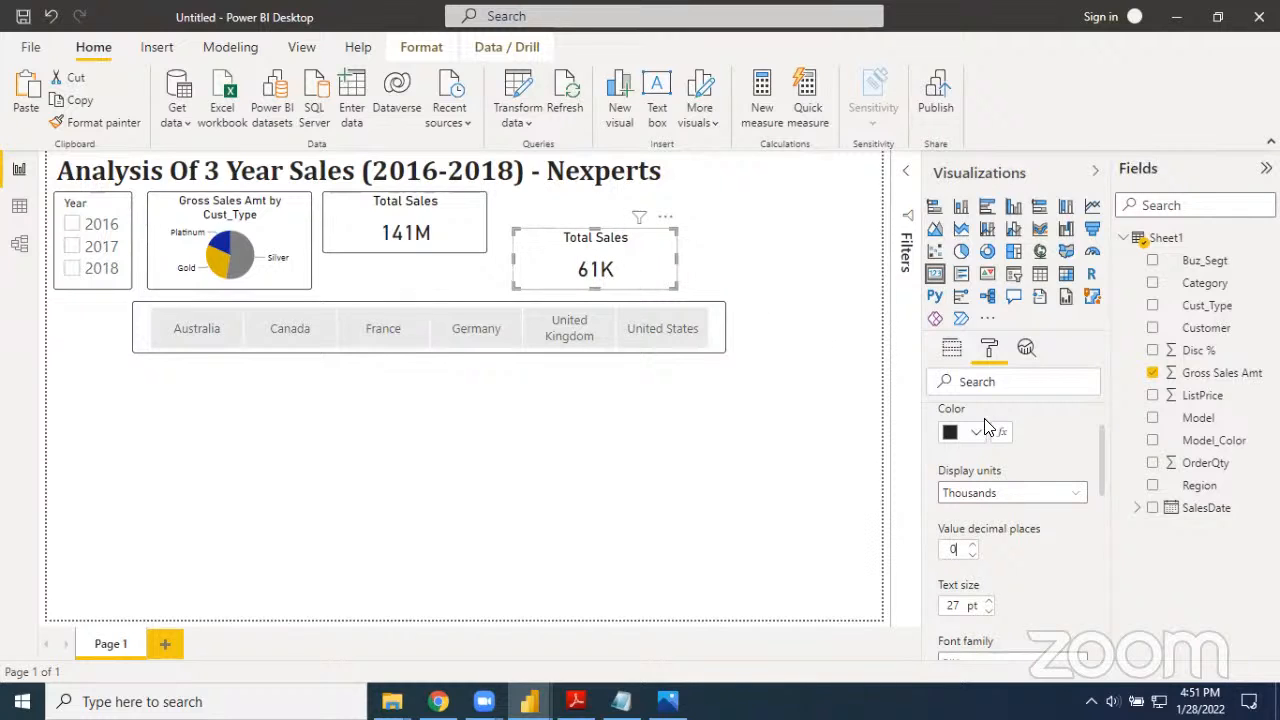
scroll(1020, 446, up, 1)
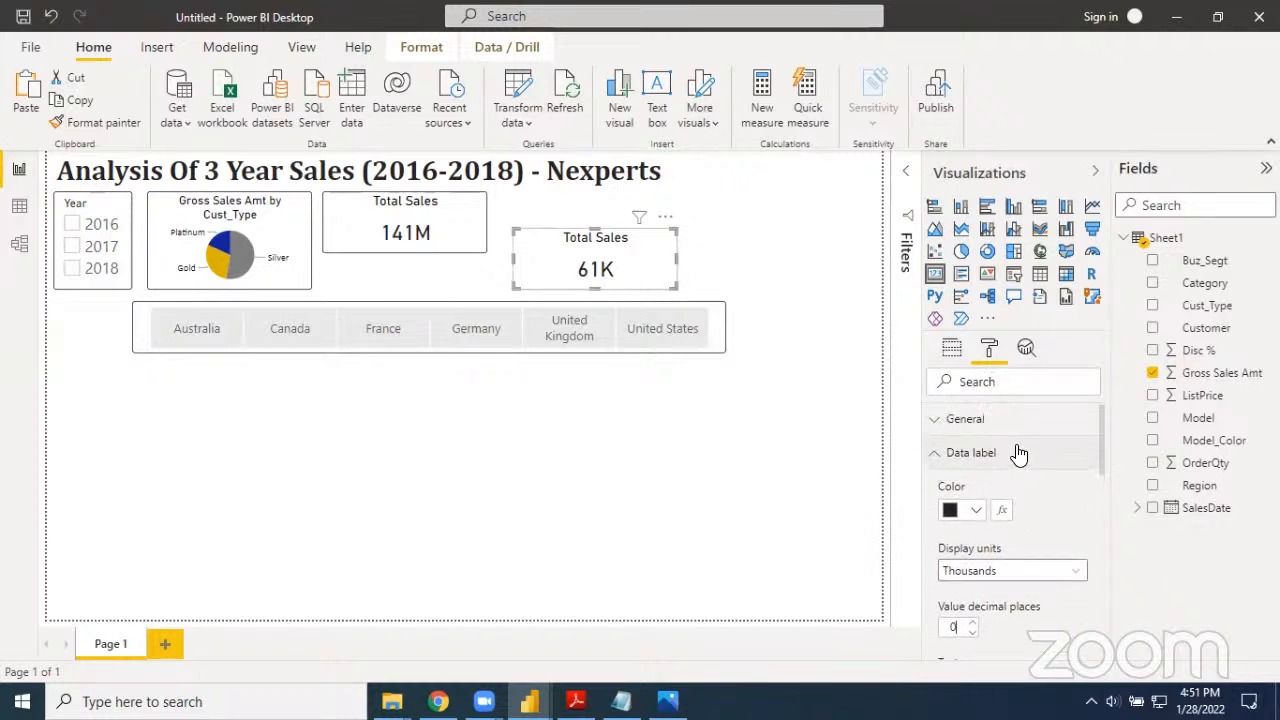
click(938, 456)
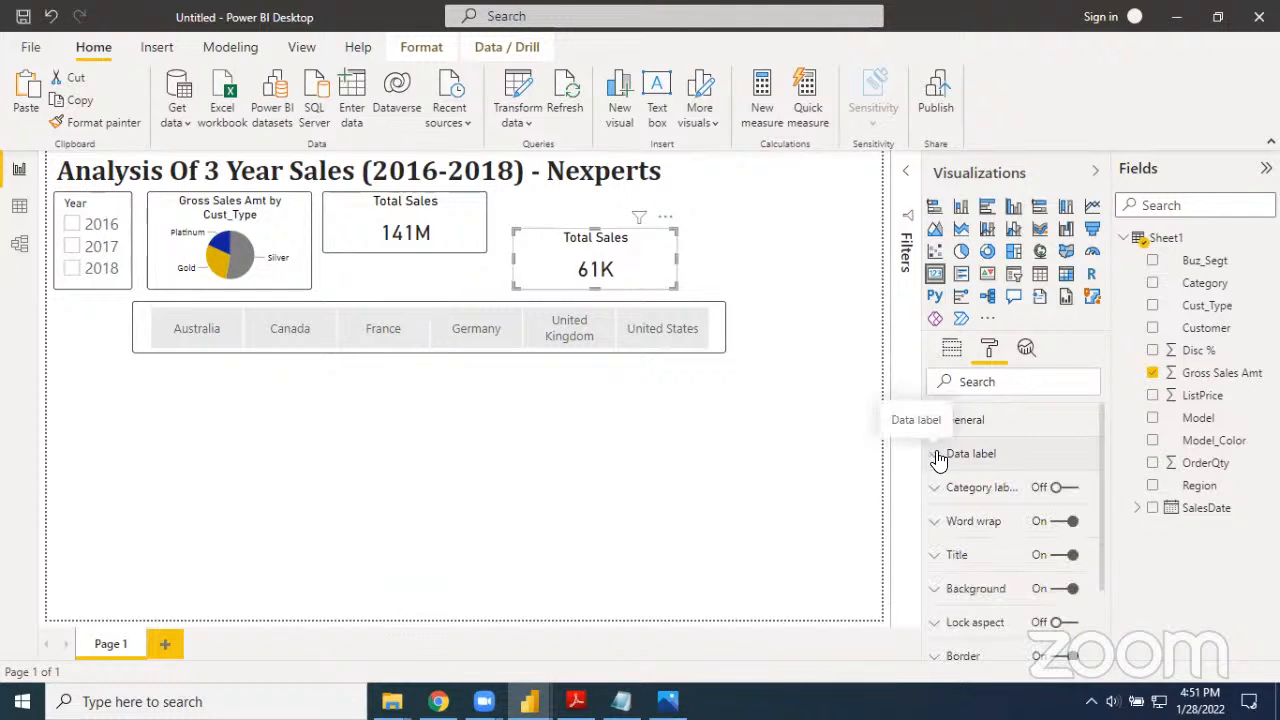
Change the duplicated card's title text to "Total No. Of Transactions"
click(941, 558)
scroll(945, 567, down, 1)
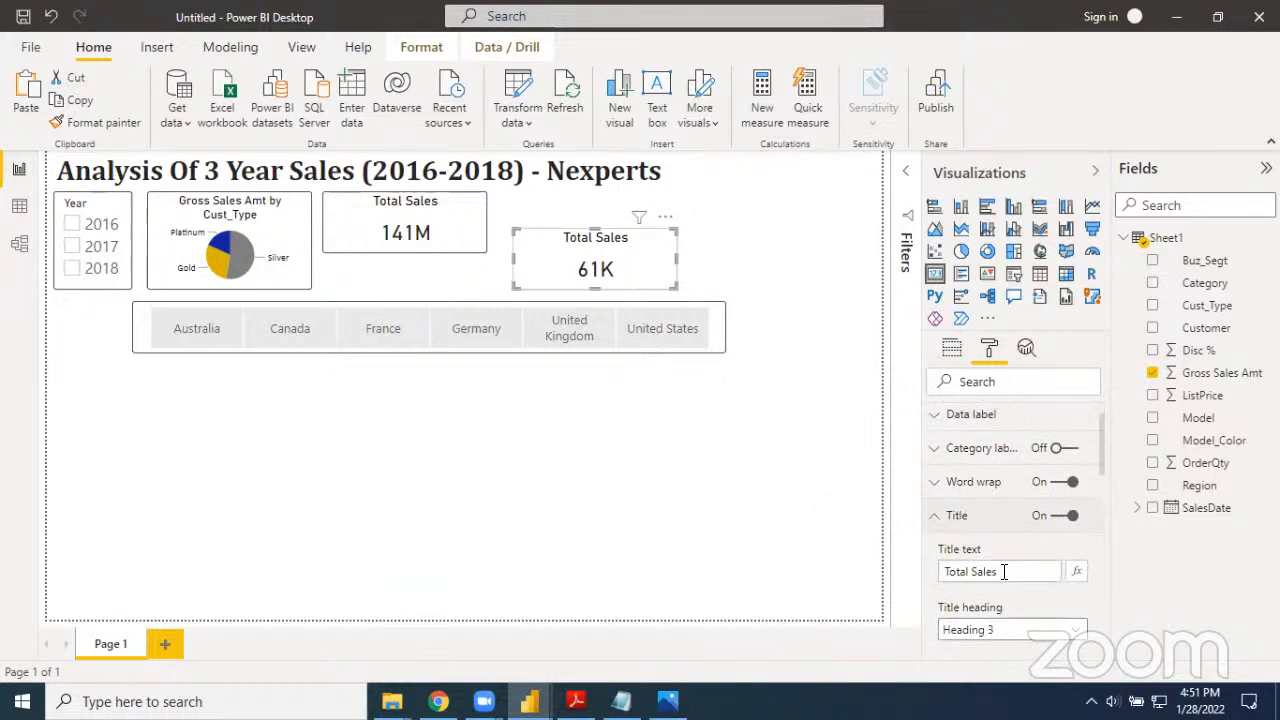
click(1004, 571)
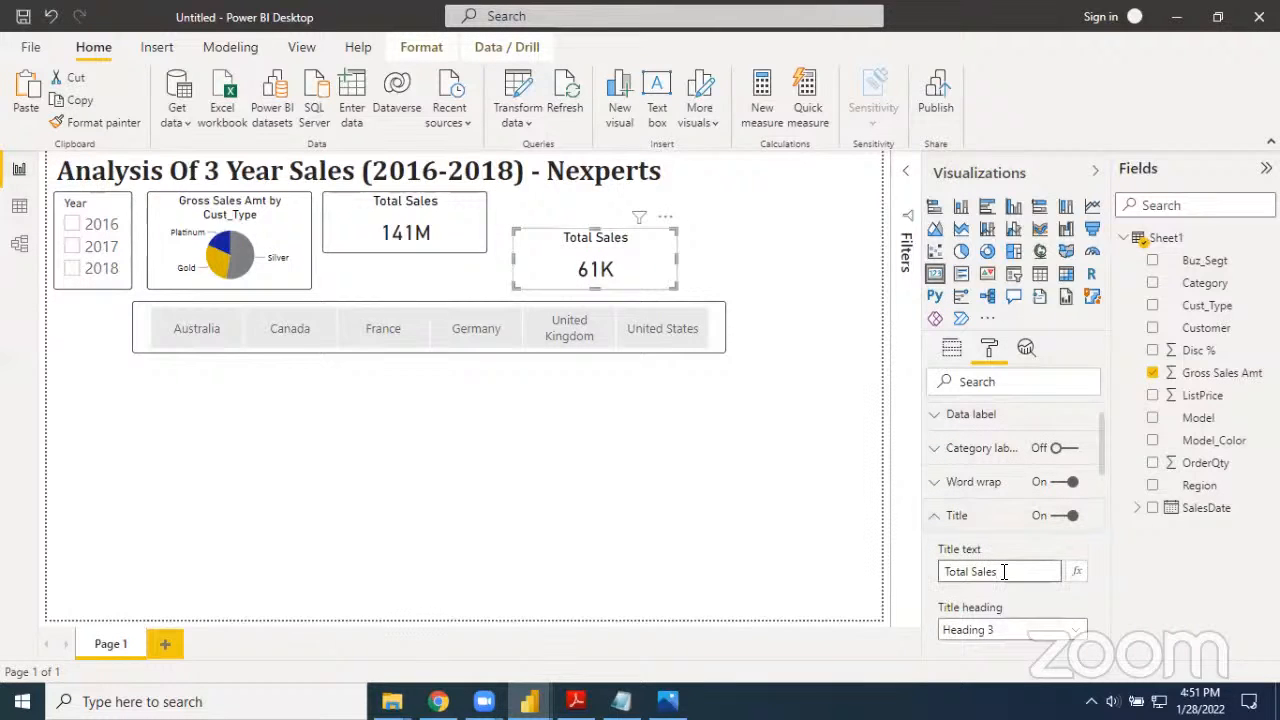
key(BackSpace)
key(BackSpace)
key(BackSpace)
key(BackSpace)
key(BackSpace)
text(No. Of Trans)
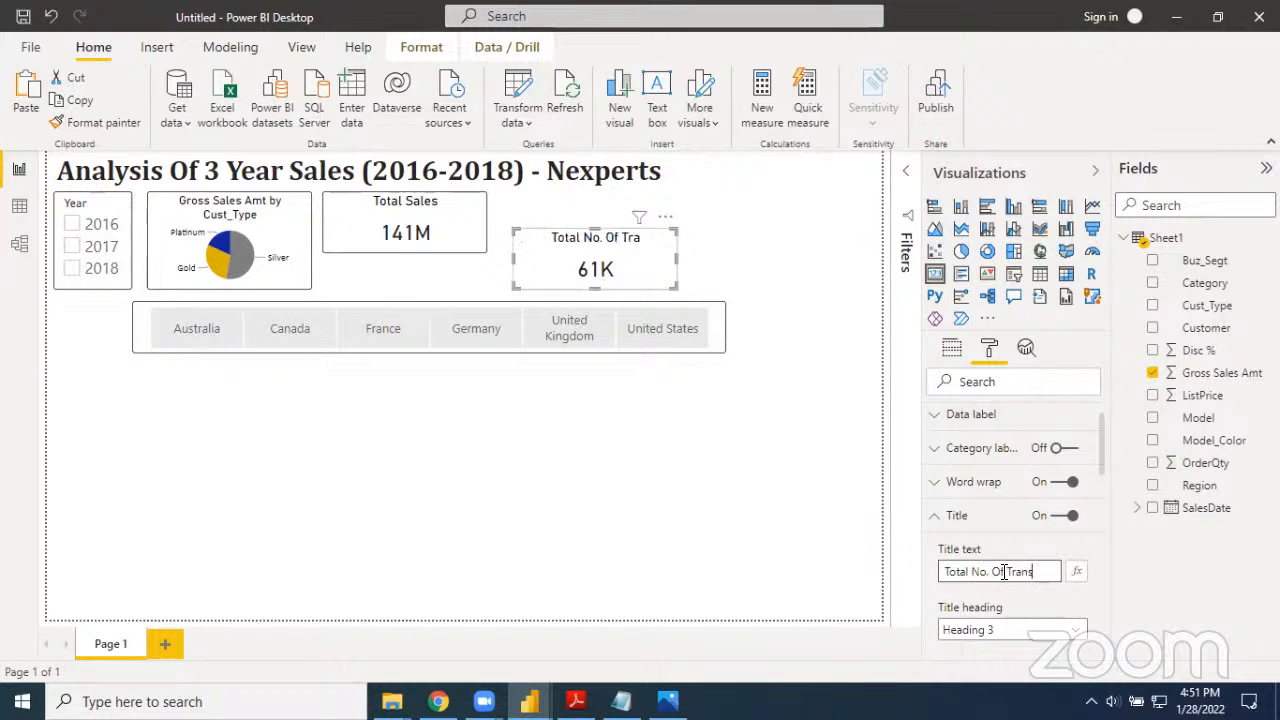
text(actions)
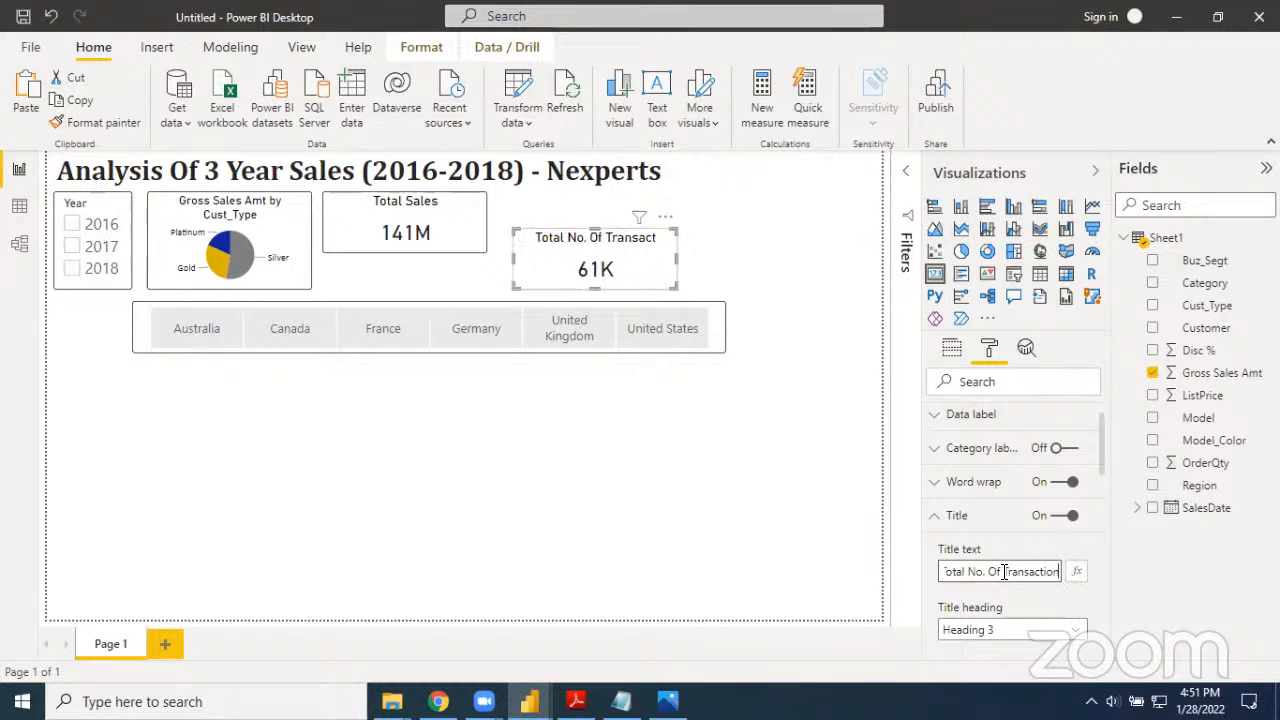
click(708, 262)
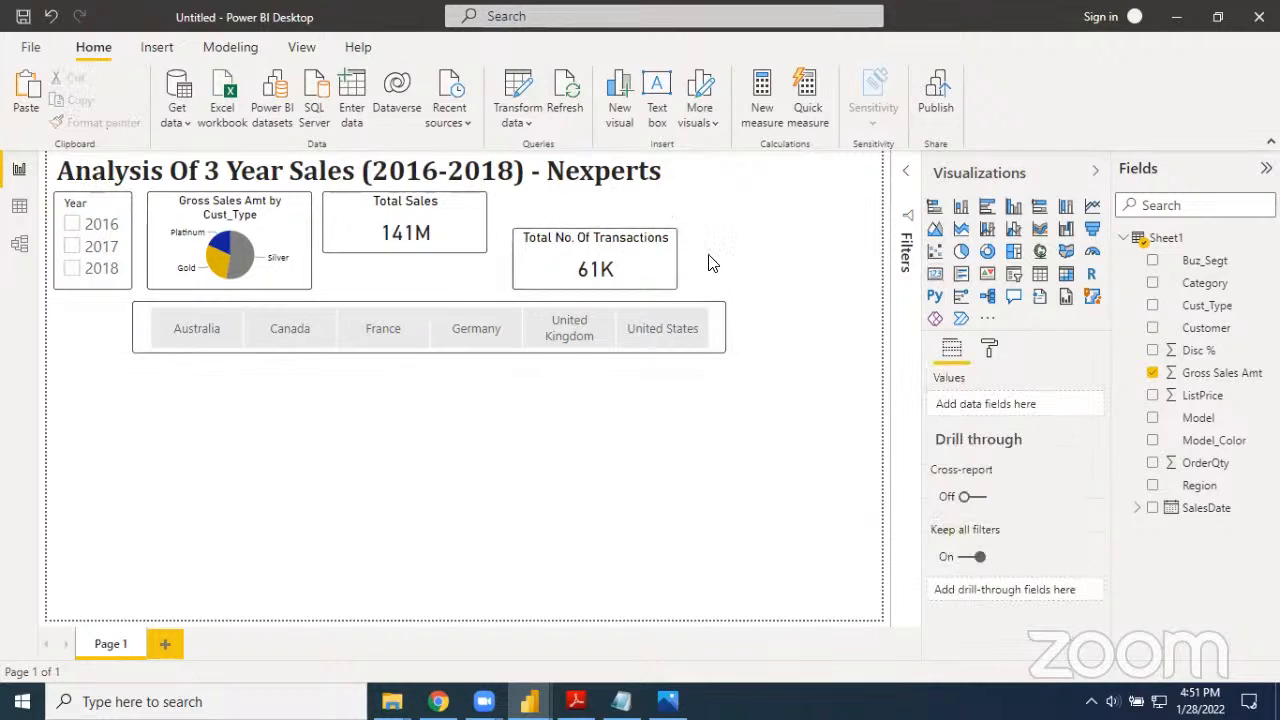
Shorten the Total Sales card from below and fit the Total No. Of Transactions card directly beneath it, above the Region slicer
click(659, 275)
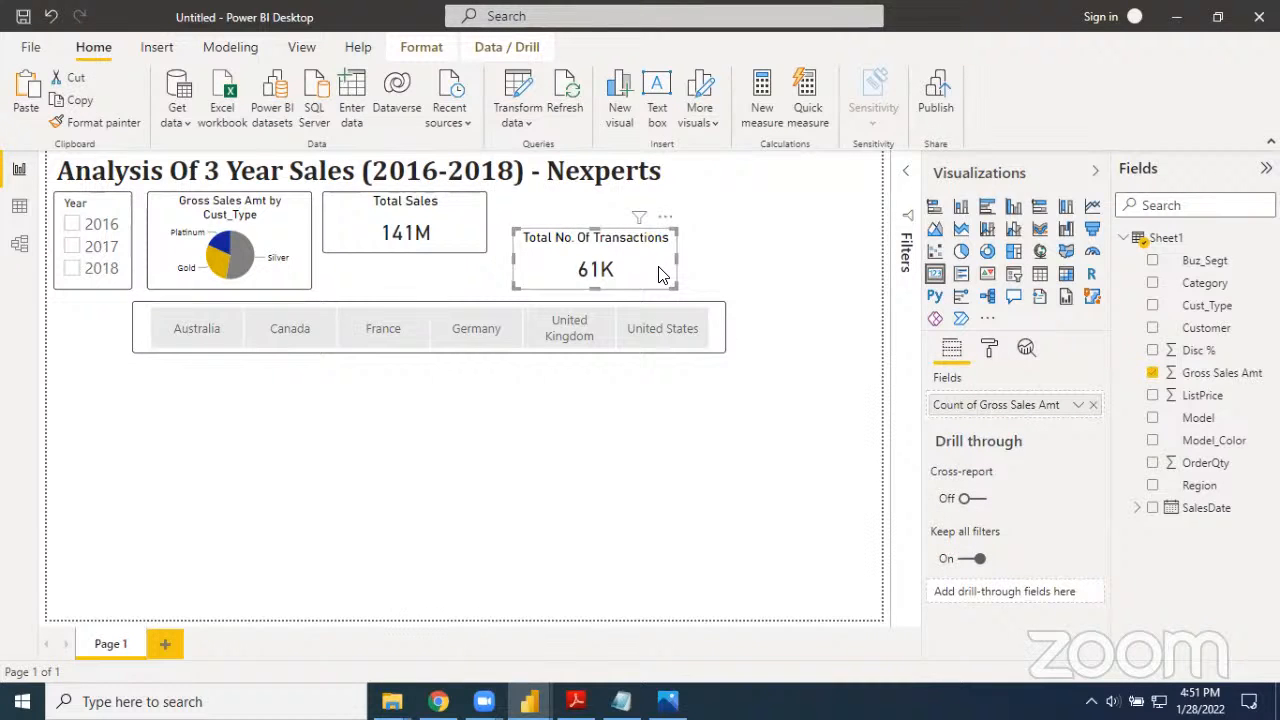
click(405, 257)
drag(404, 254, 405, 246)
drag(535, 262, 398, 287)
click(586, 263)
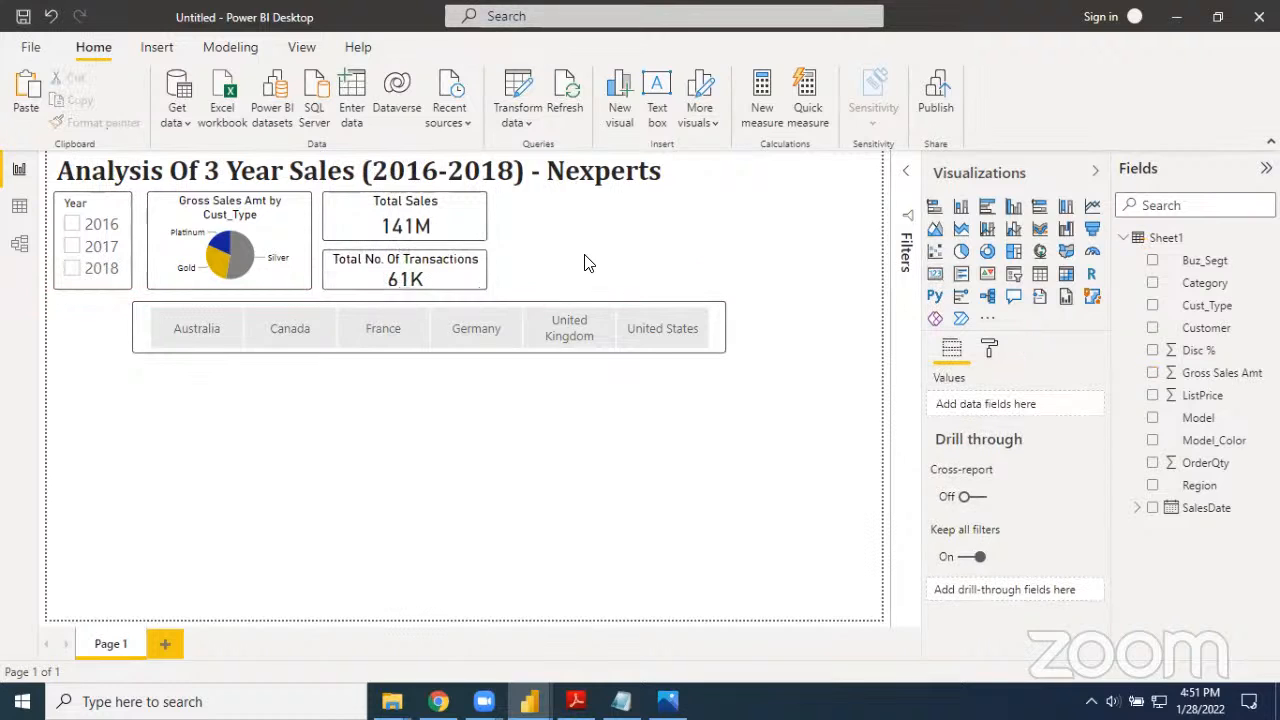
Fine-tune the gap between the two stacked cards by extending the Total No. Of Transactions card's upper edge slightly upward
click(476, 234)
drag(408, 240, 408, 237)
click(428, 260)
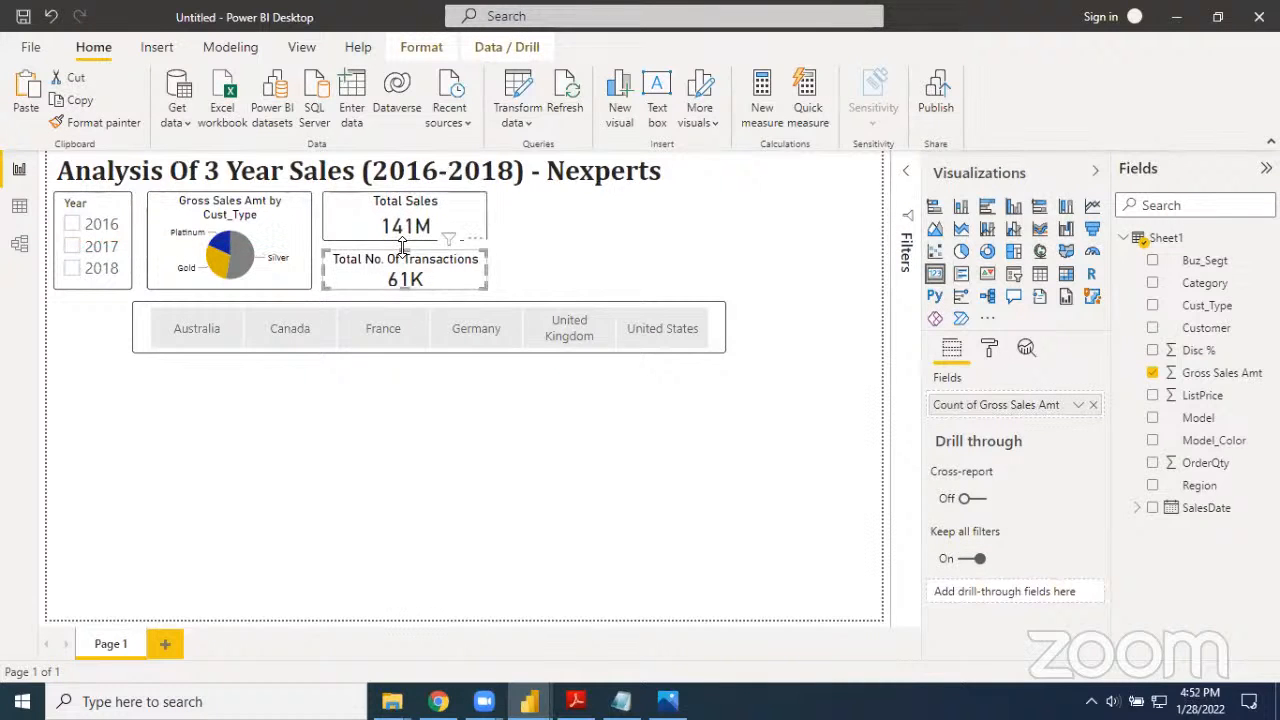
drag(405, 249, 407, 254)
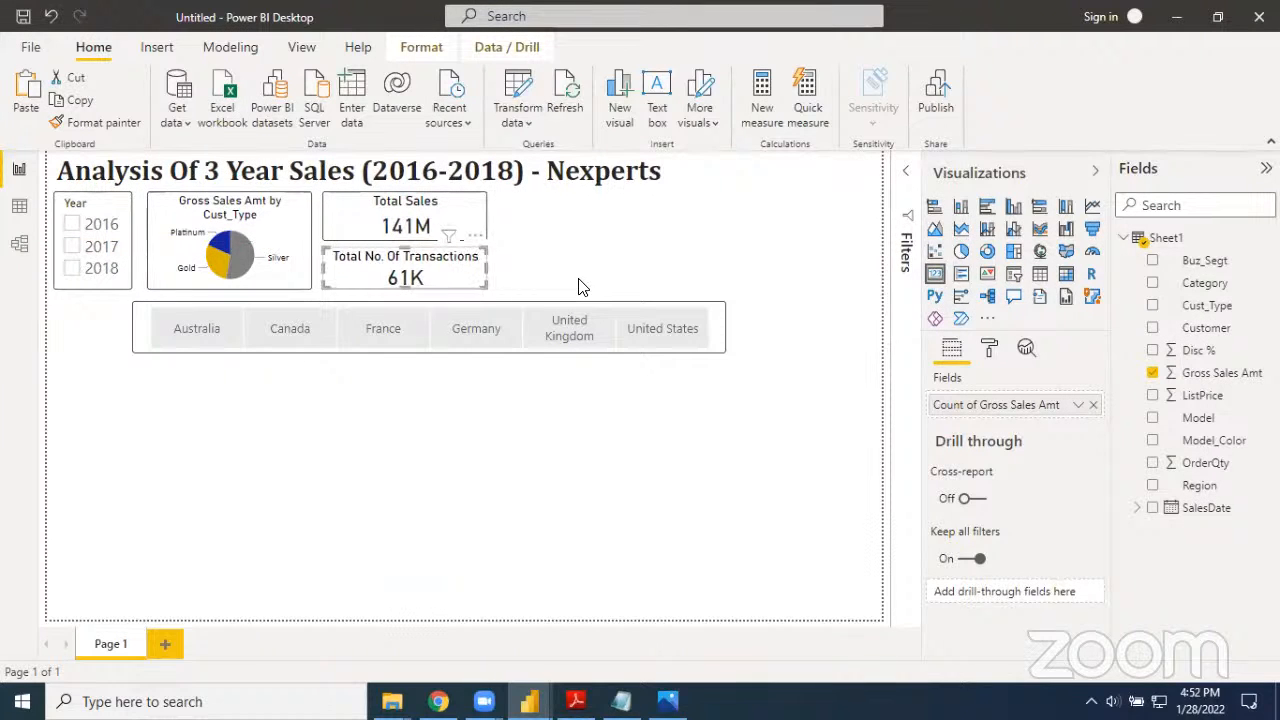
click(504, 429)
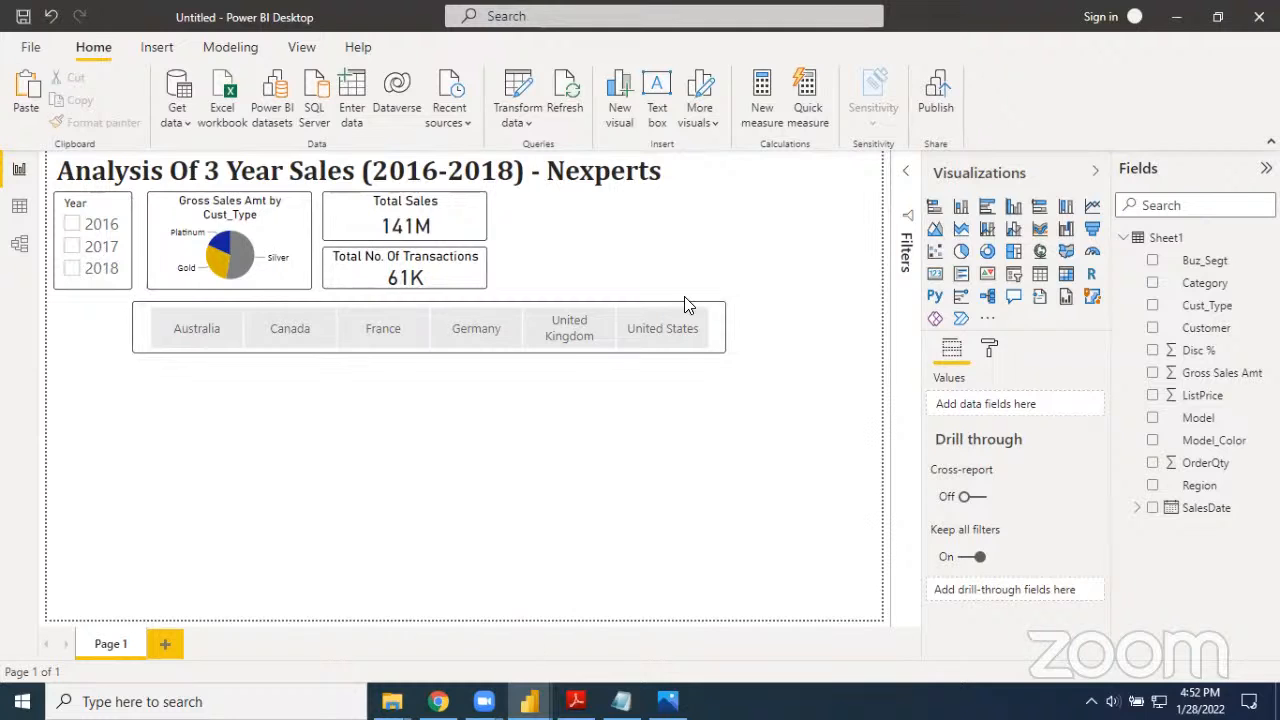
Check the finished reference report, return to the Untitled report and duplicate the Total Sales card, placing the copy beside the original
key(alt+Tab)
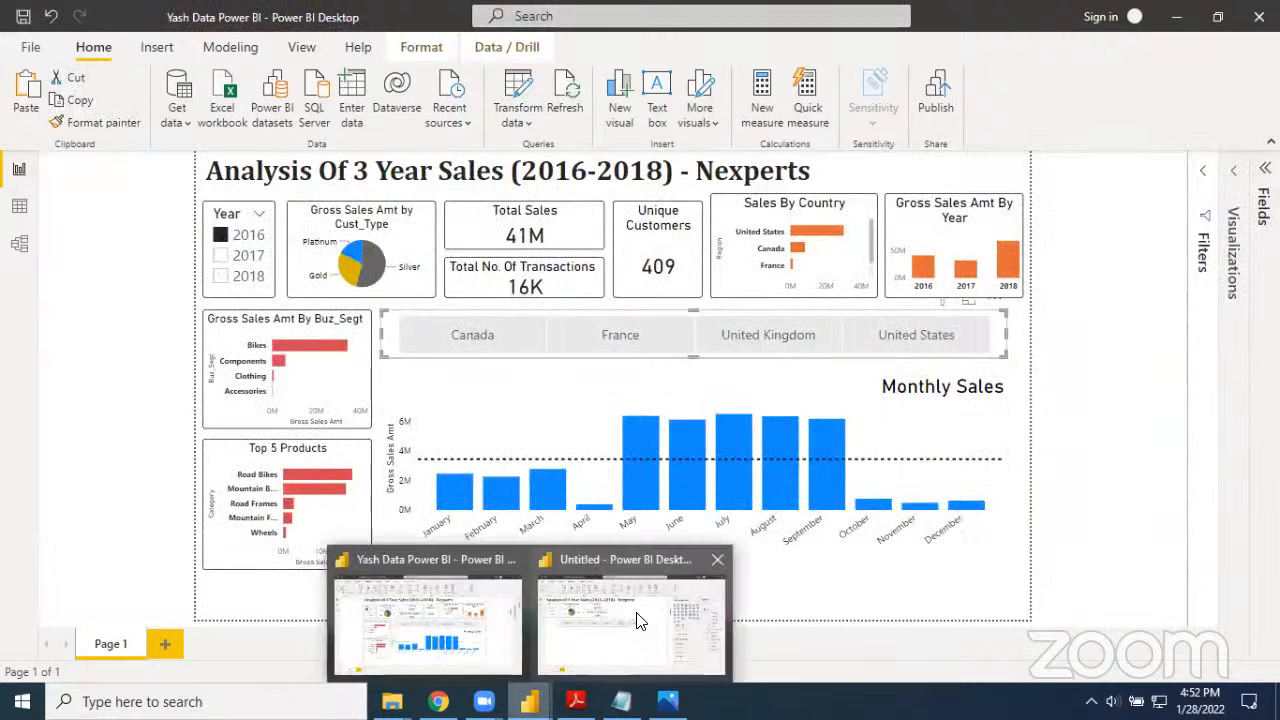
key(alt+Tab)
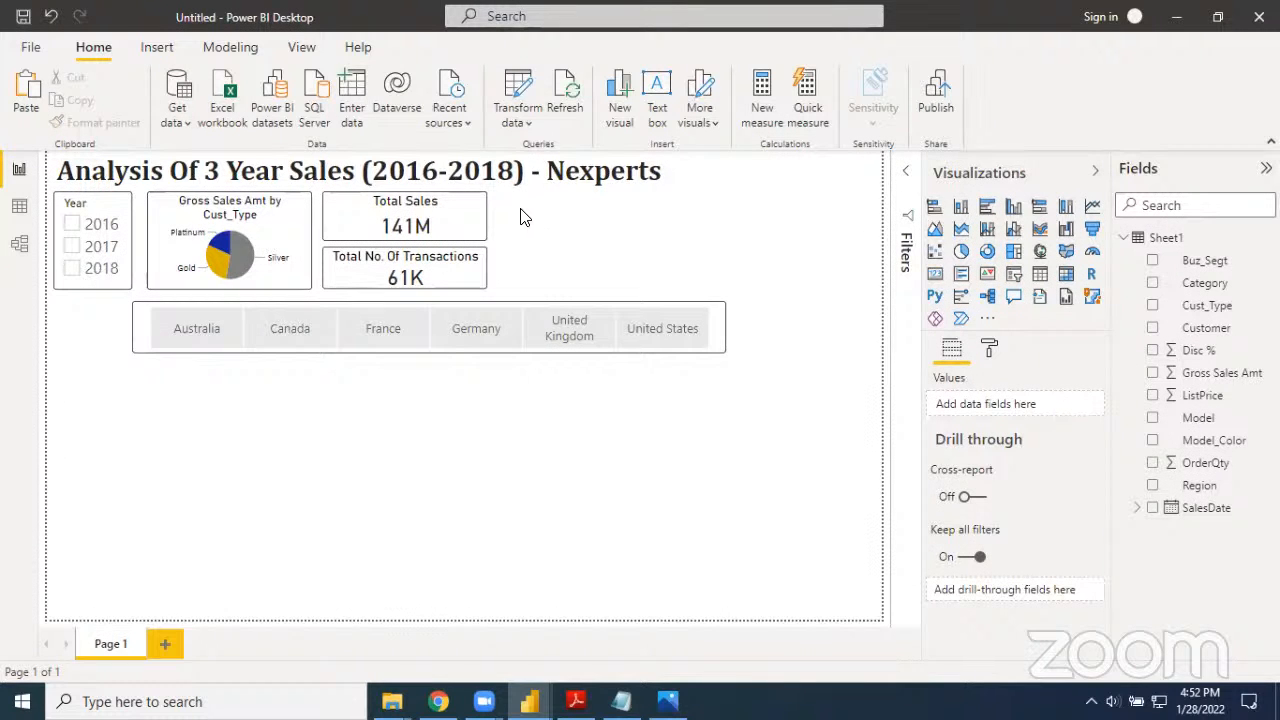
click(479, 220)
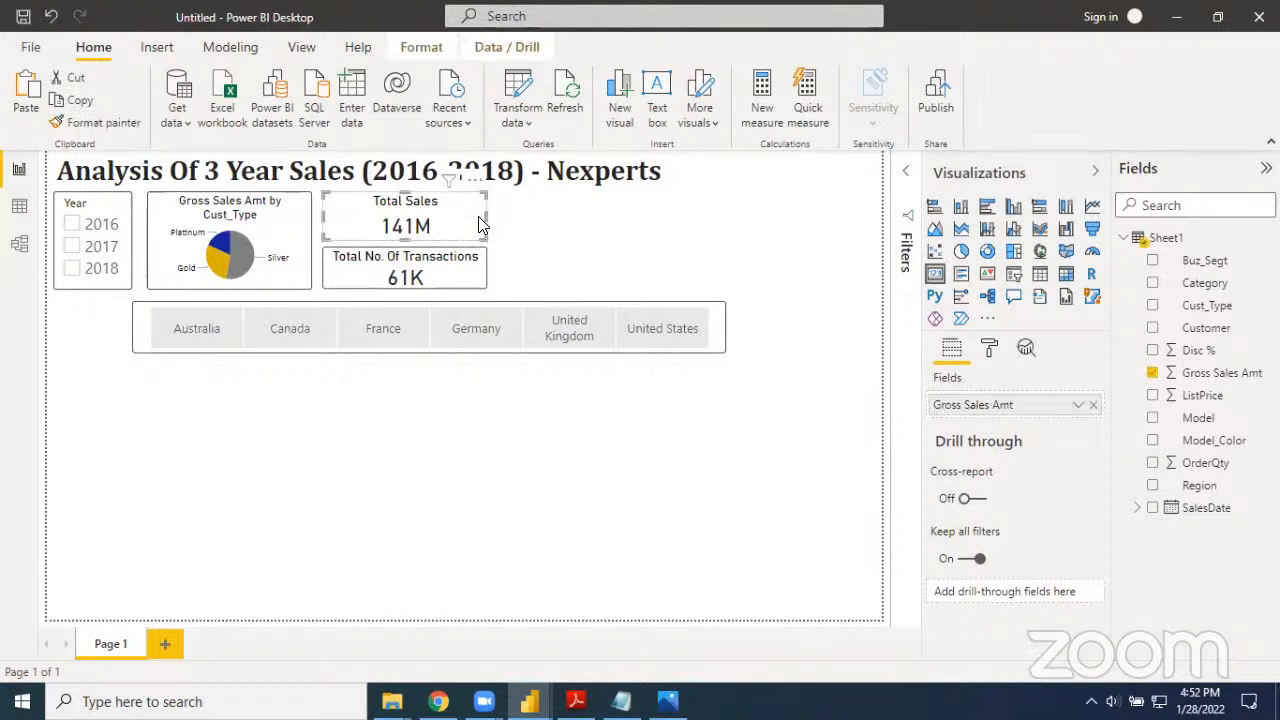
click(575, 242)
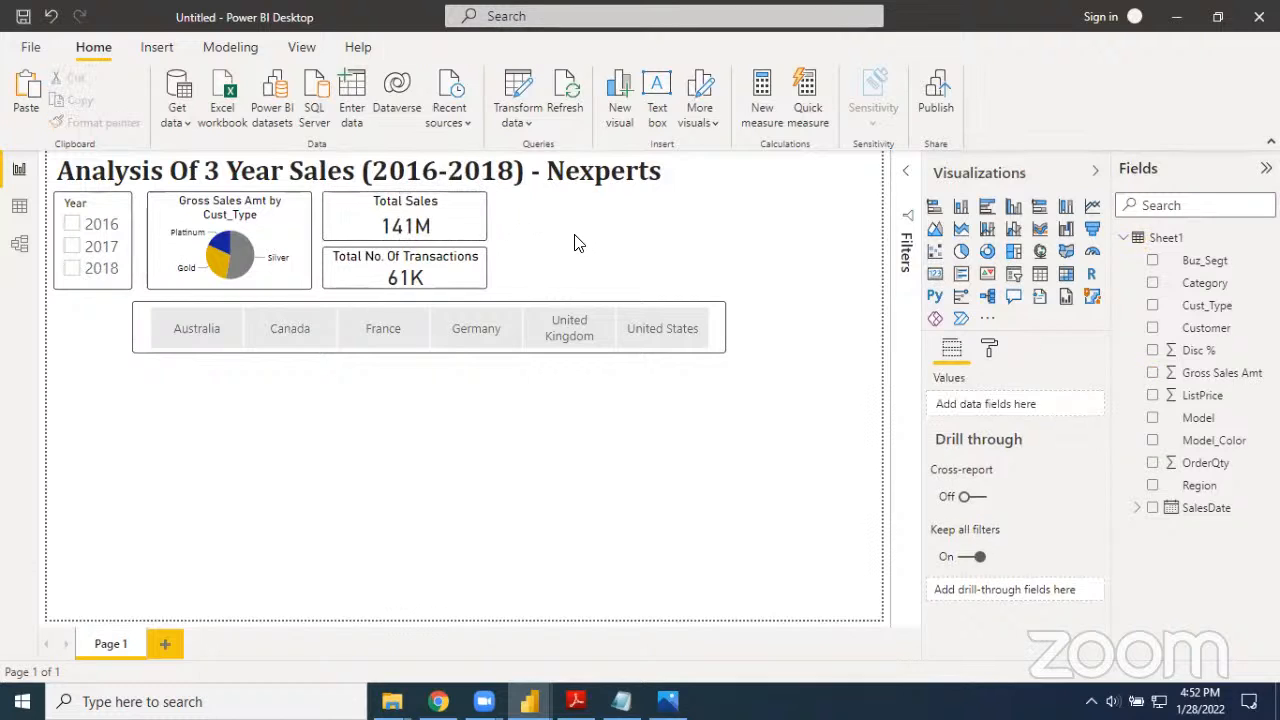
key(ctrl+v)
drag(475, 225, 641, 228)
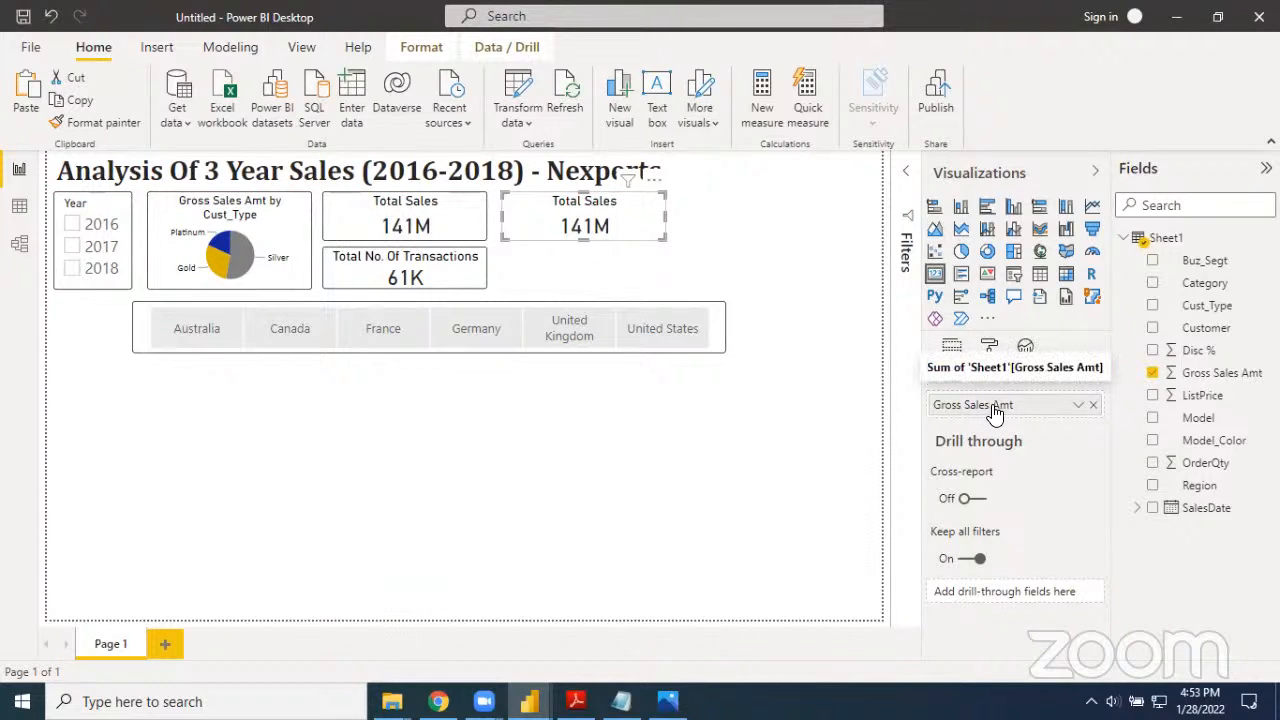
Replace Gross Sales Amt in the duplicated card with the Customer field and summarize it as Count (Distinct)
click(1093, 406)
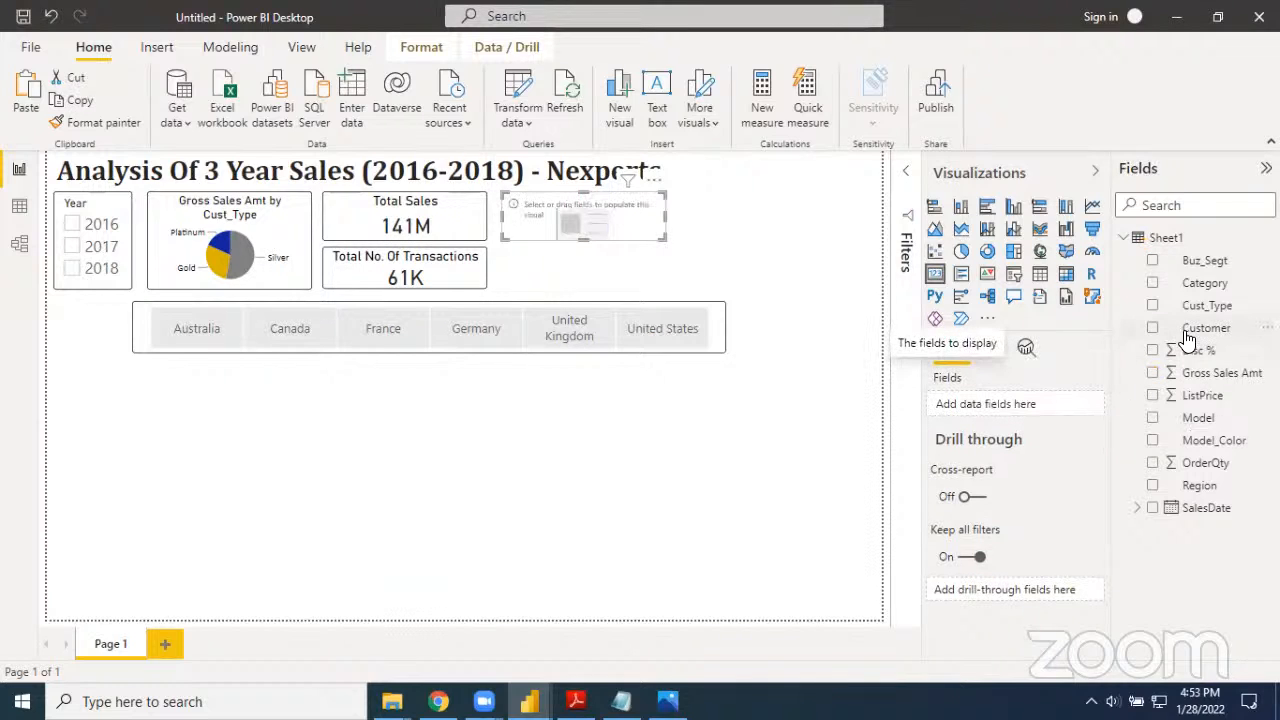
drag(1065, 390, 1006, 408)
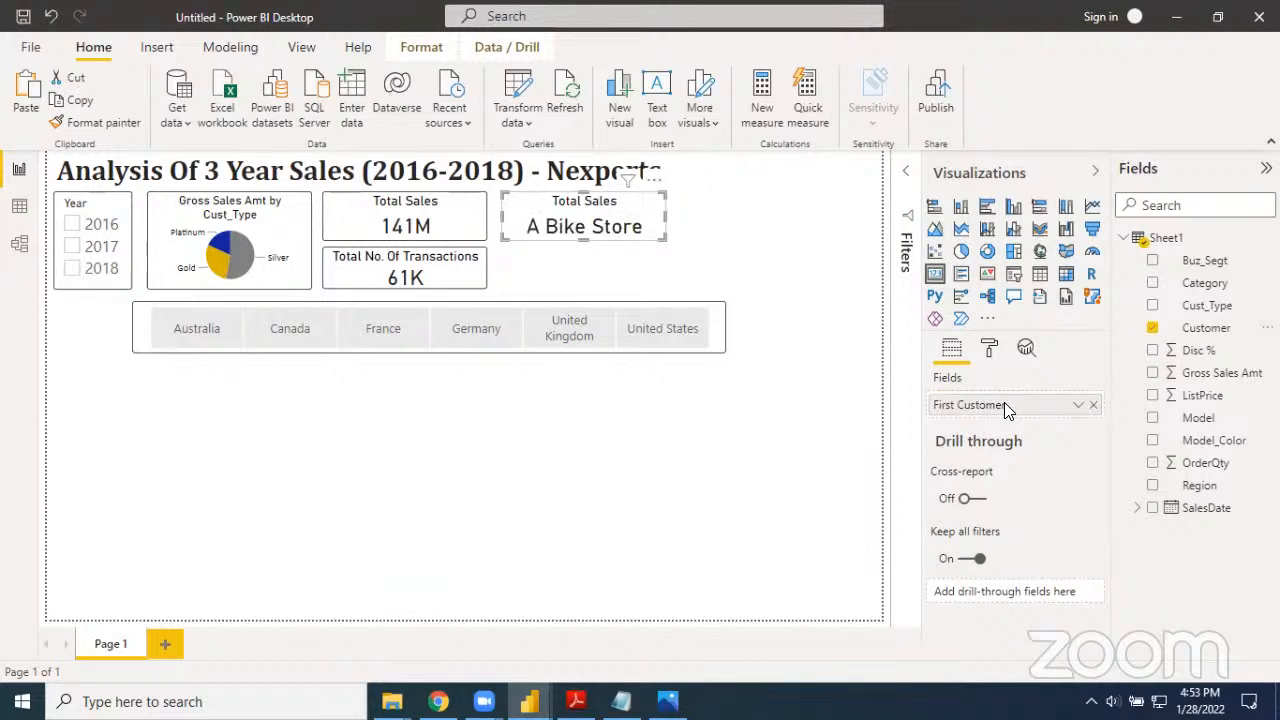
click(1078, 408)
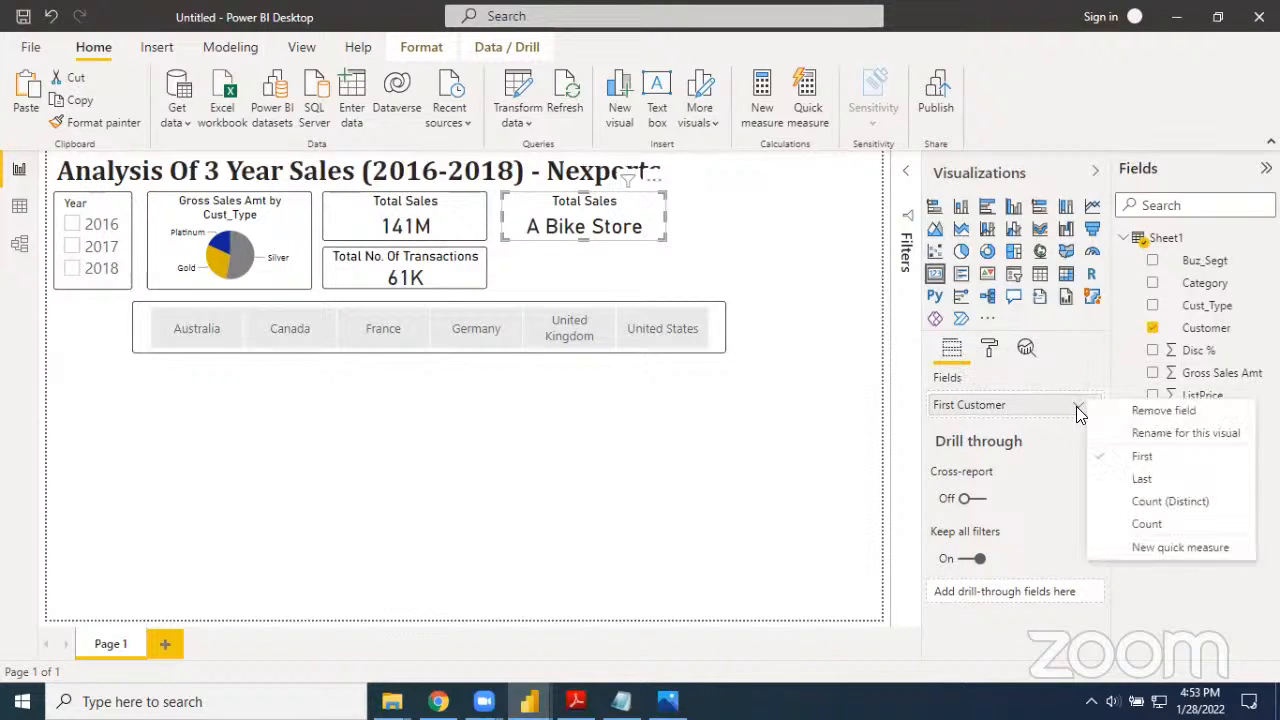
click(1128, 501)
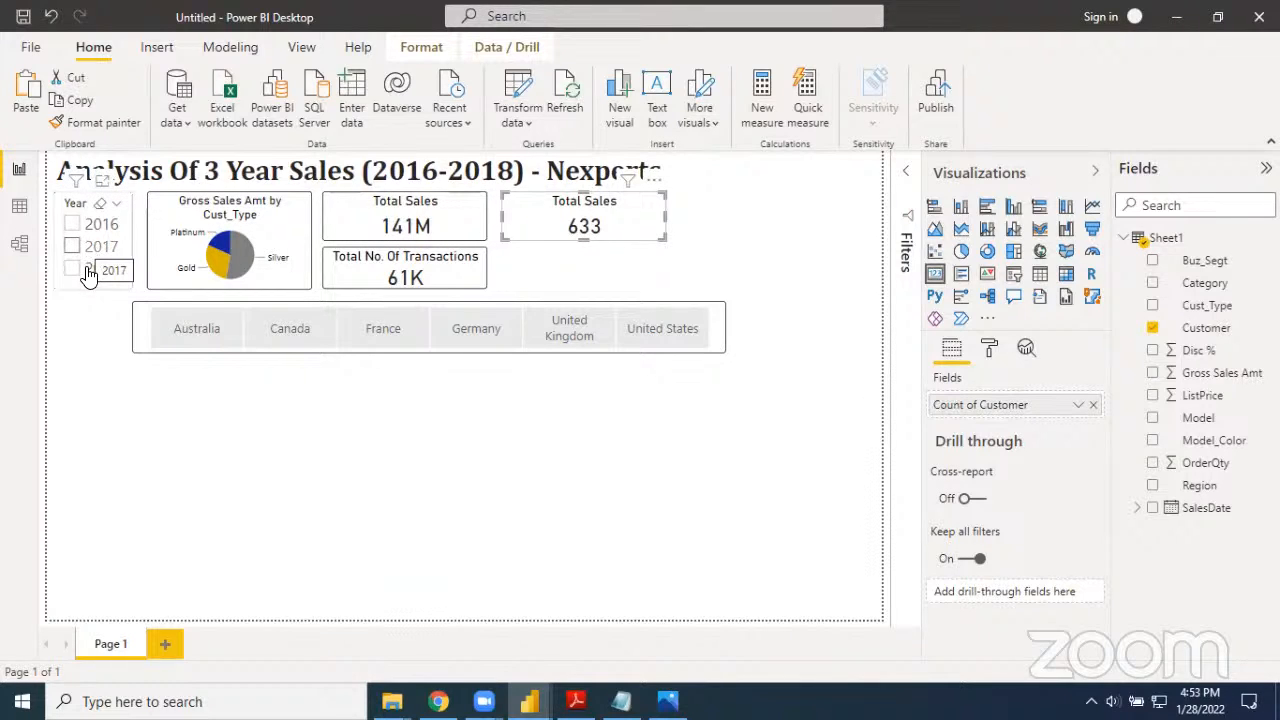
click(1077, 406)
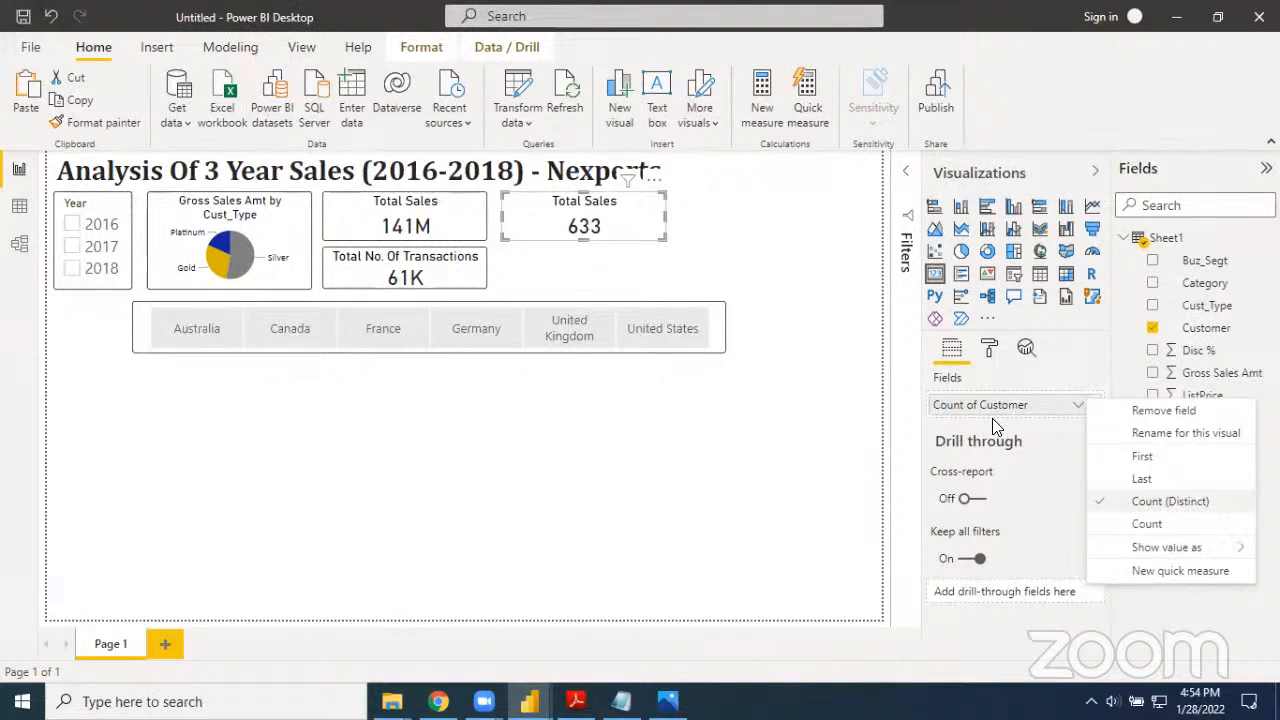
click(612, 242)
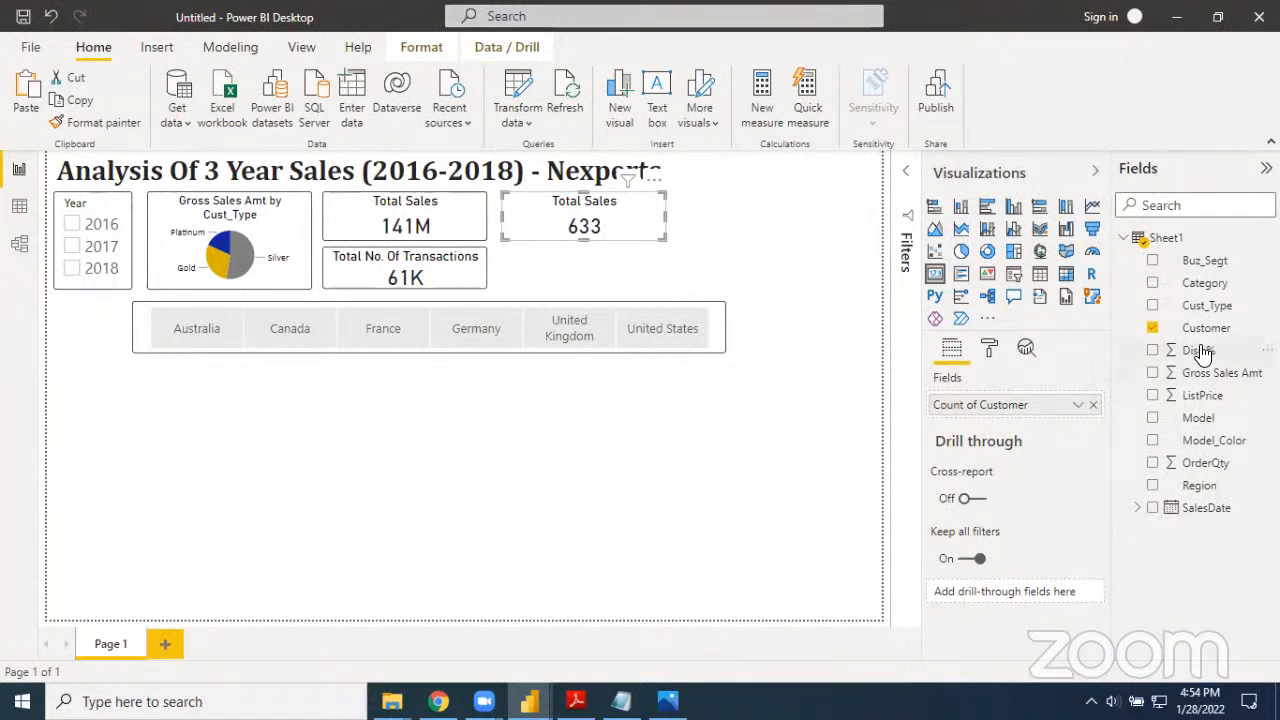
click(1077, 407)
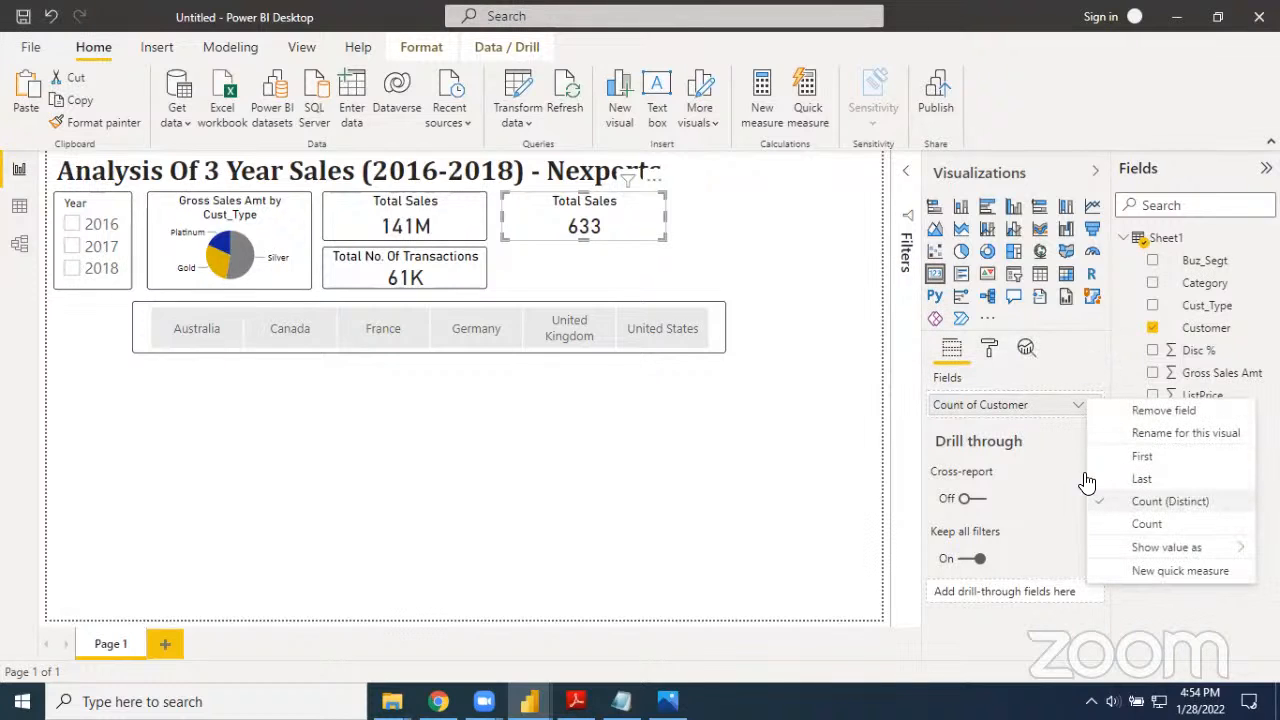
click(1034, 428)
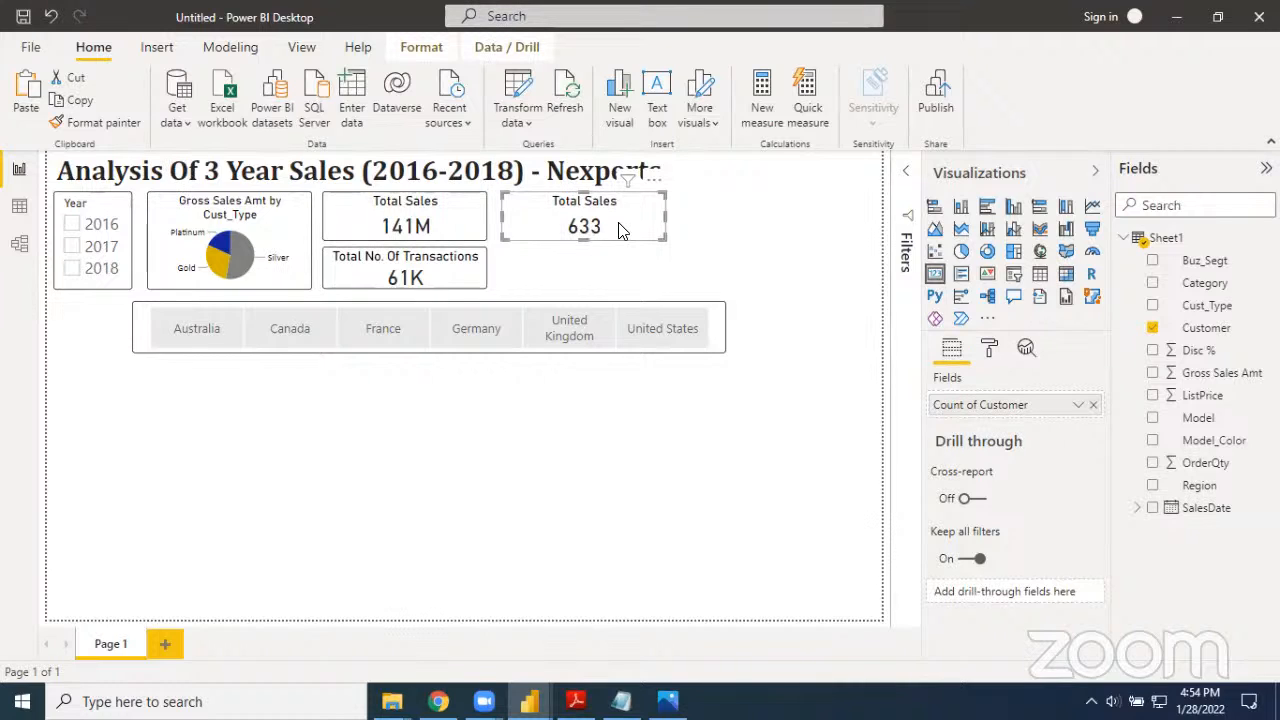
Change the duplicated card's title text to "Unique Customers"
click(989, 350)
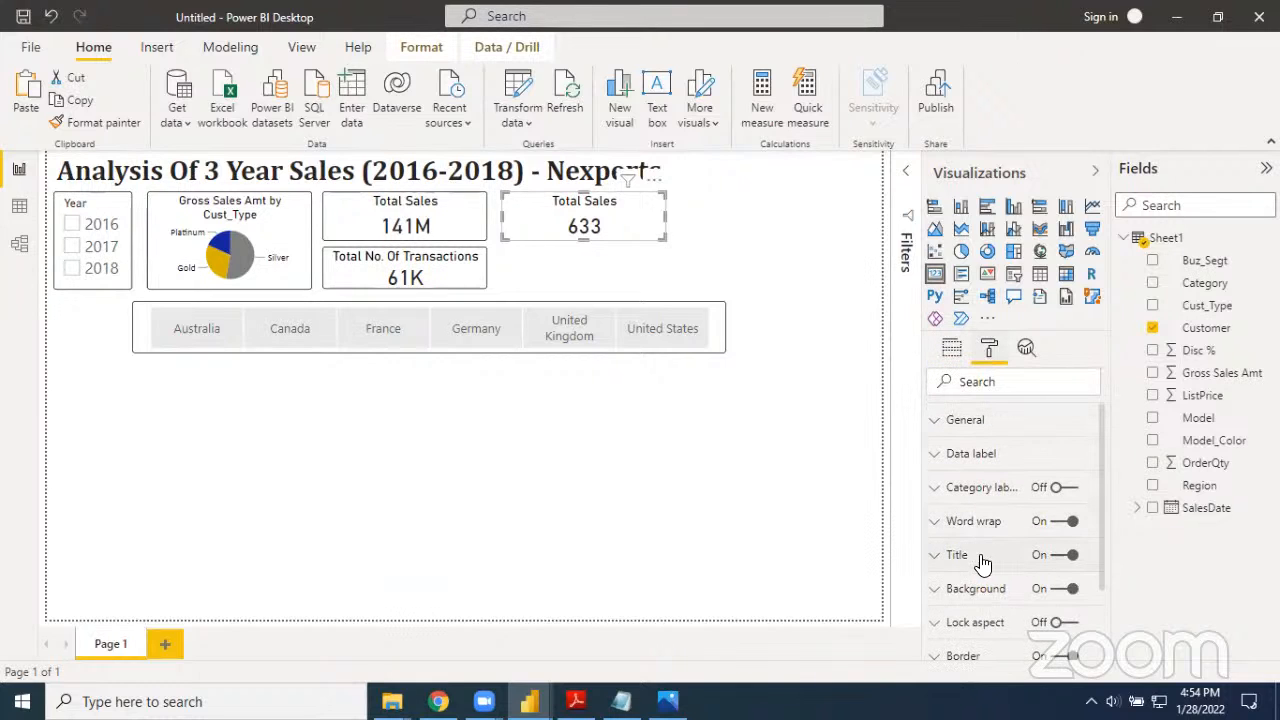
click(940, 563)
scroll(940, 563, down, 1)
click(1012, 575)
key(BackSpace)
key(BackSpace)
key(BackSpace)
key(BackSpace)
key(BackSpace)
key(BackSpace)
key(BackSpace)
key(BackSpace)
key(BackSpace)
key(BackSpace)
key(BackSpace)
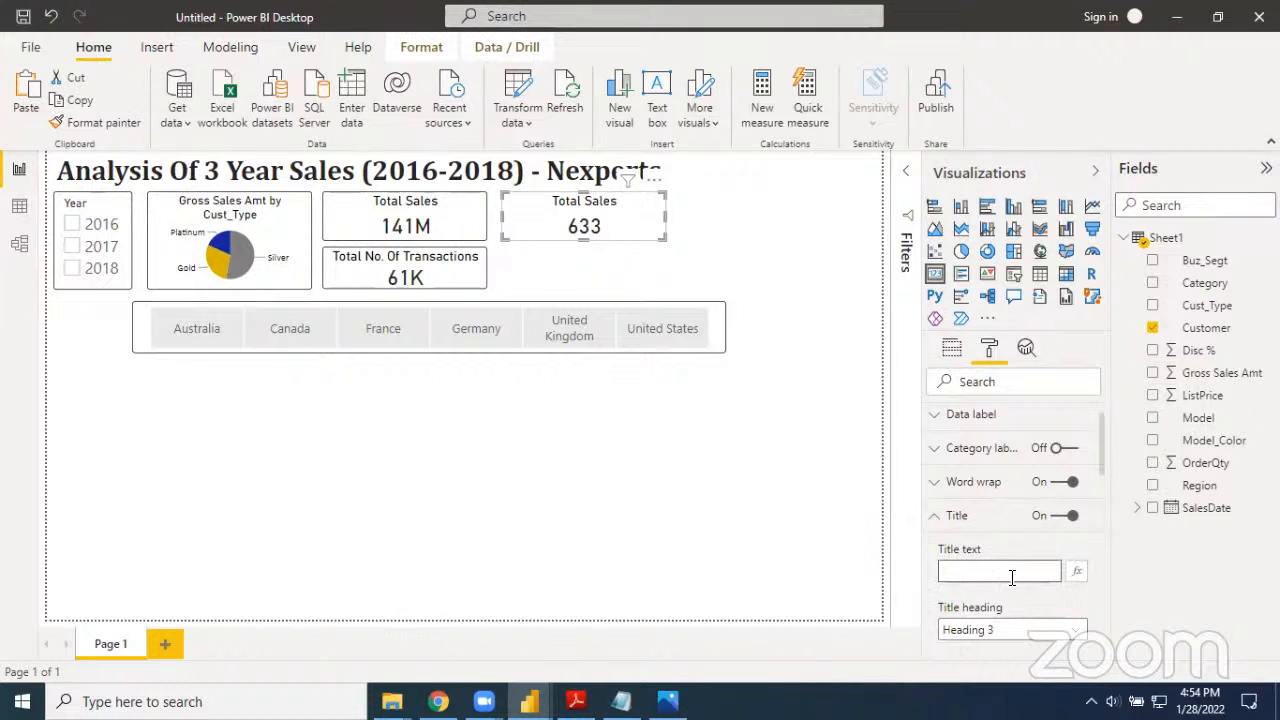
text(Uniq)
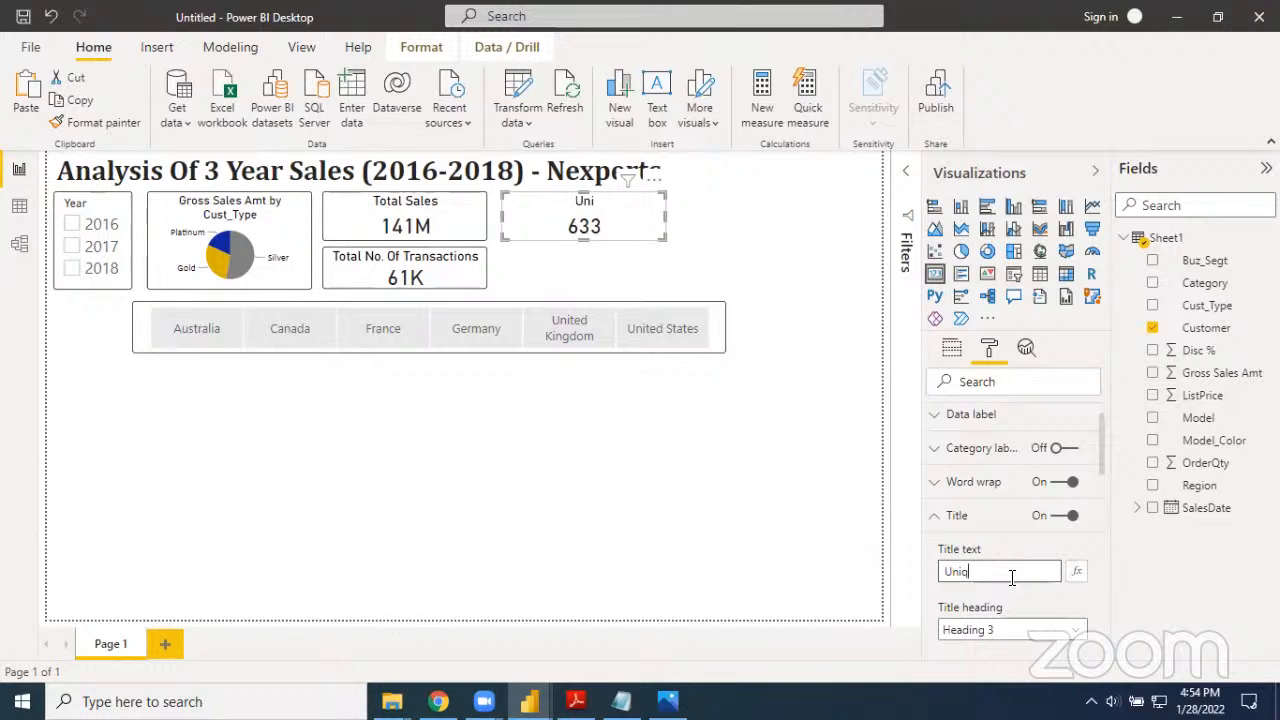
text(ue Customers)
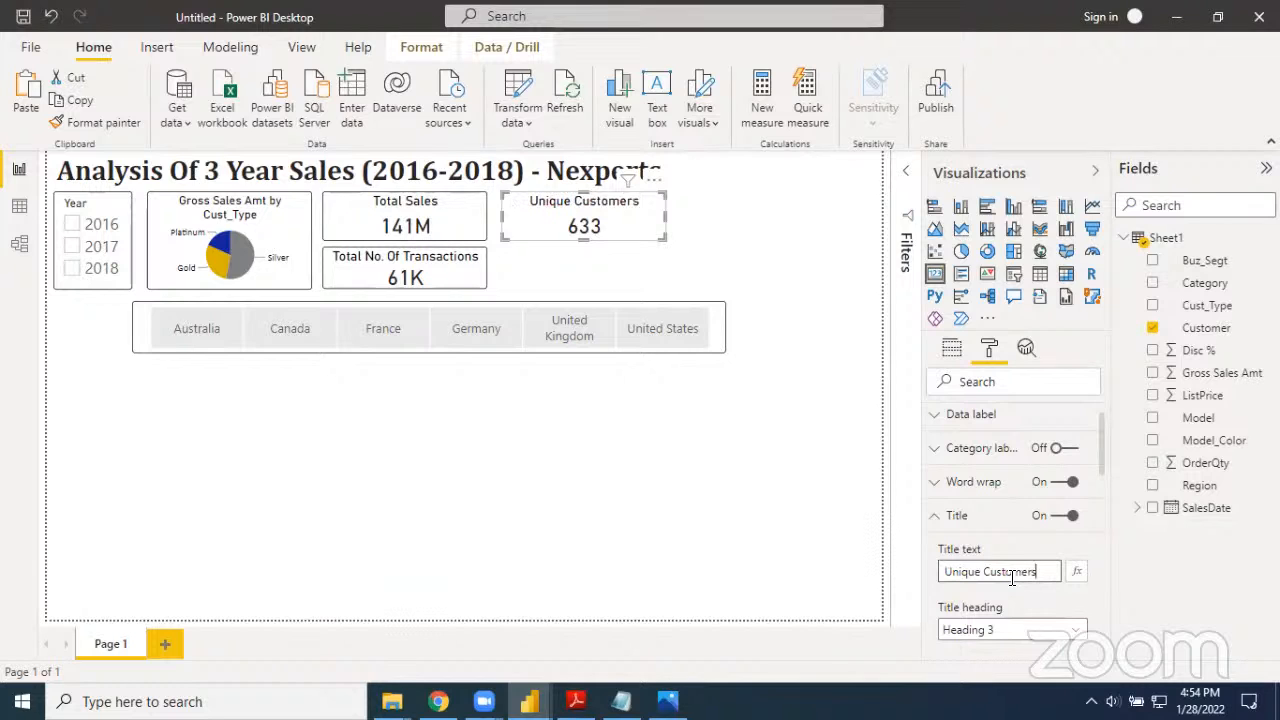
Turn off word wrap for the Unique Customers card's title and set the title alignment to center
scroll(1016, 596, down, 1)
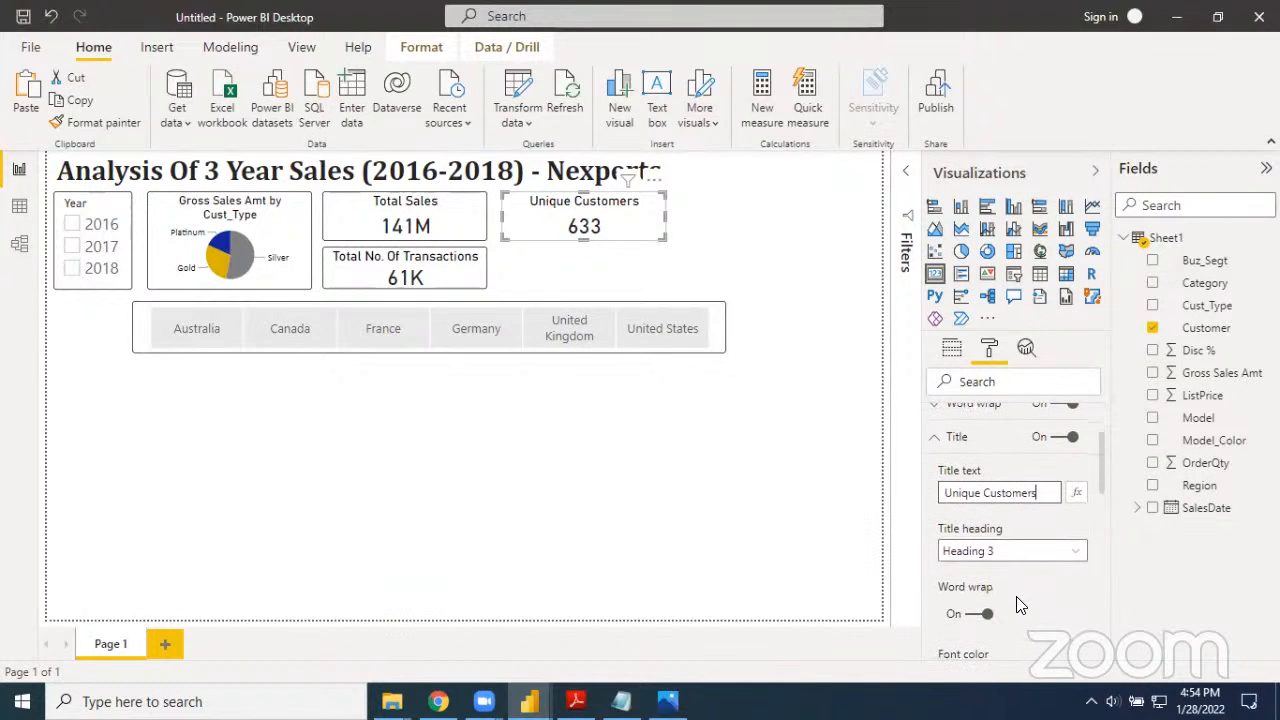
click(972, 615)
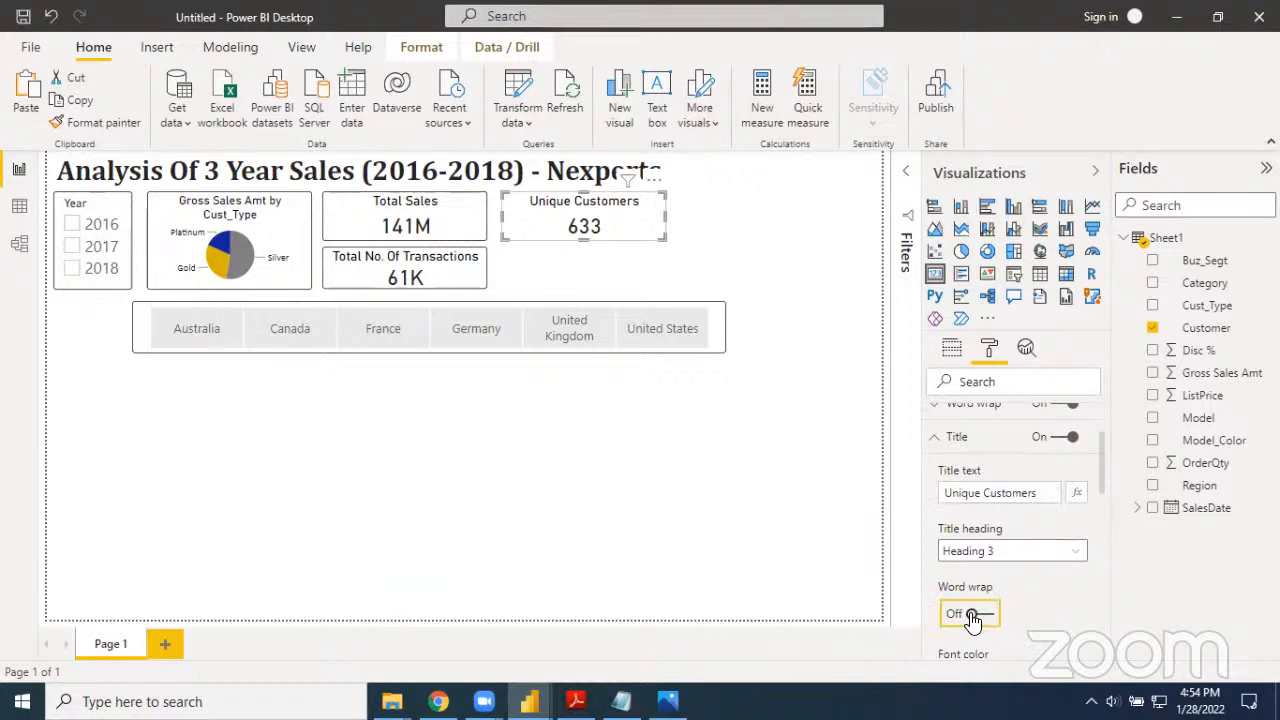
scroll(1034, 620, down, 2)
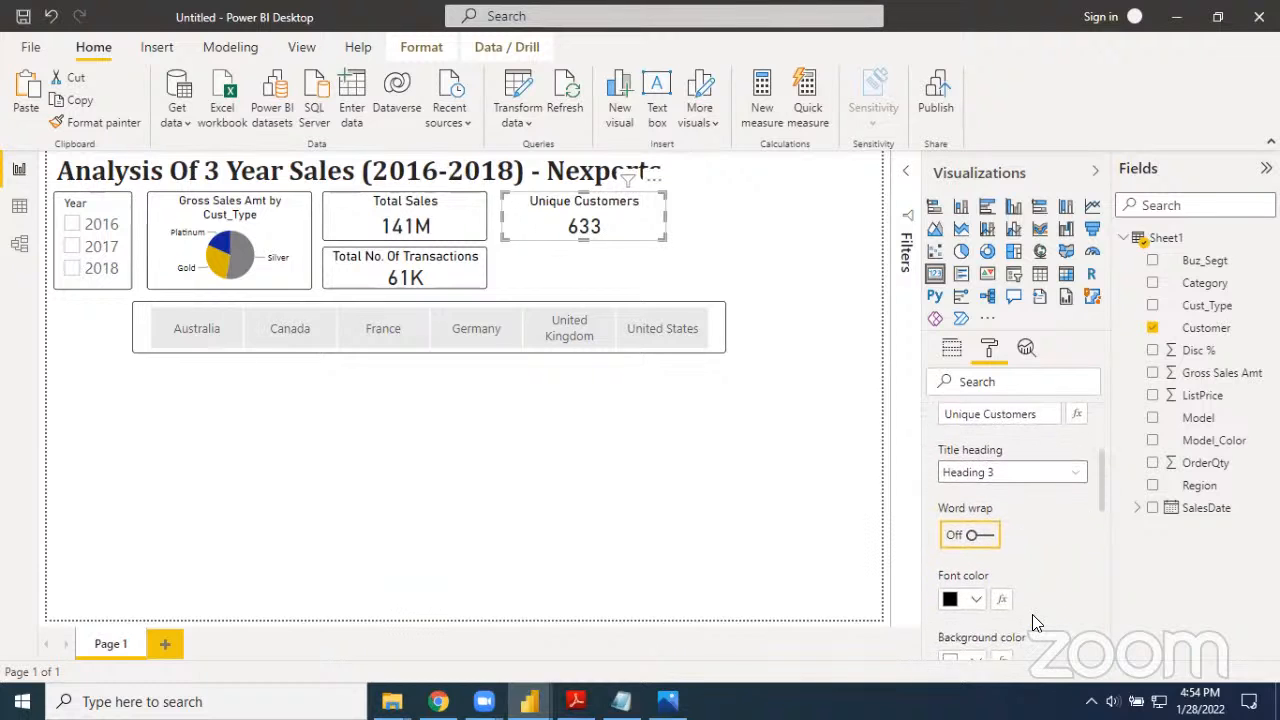
scroll(1032, 614, down, 1)
click(973, 602)
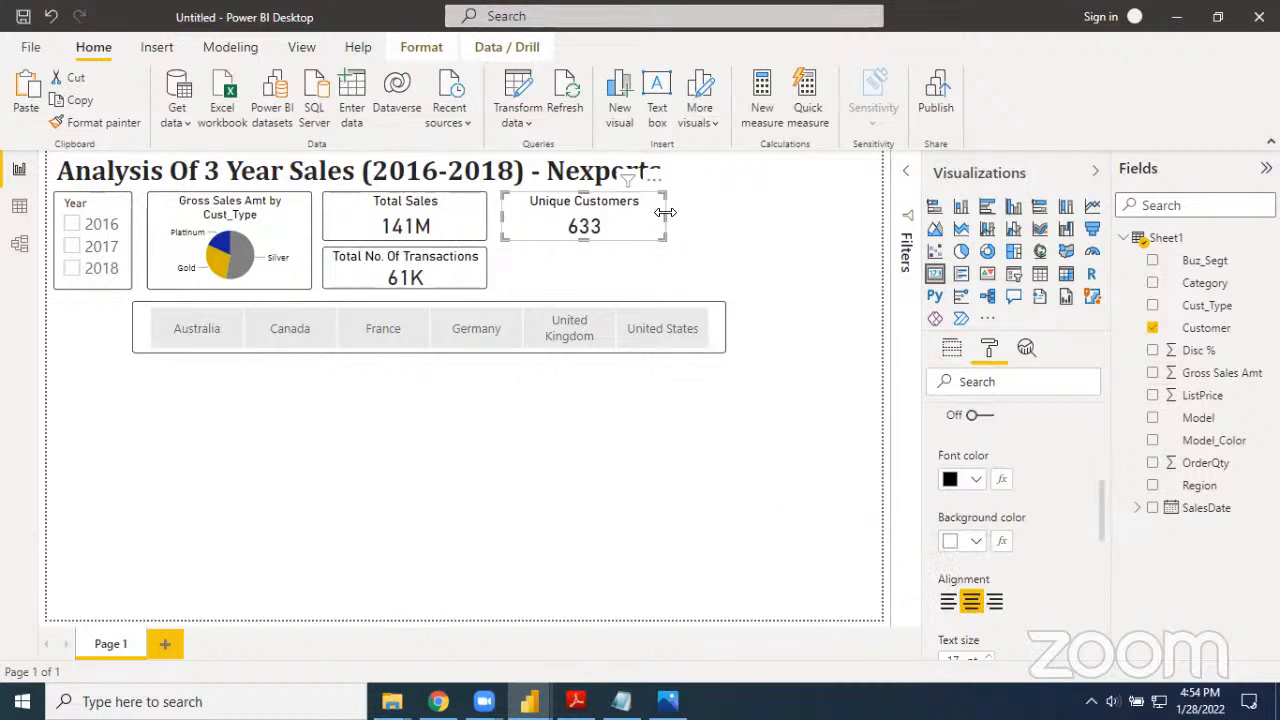
Turn on title word wrap, narrow the Unique Customers card and extend it down to the lower edge of the Total No. Of Transactions card
drag(663, 214, 630, 220)
scroll(945, 540, down, 1)
scroll(960, 560, down, 1)
scroll(990, 575, up, 4)
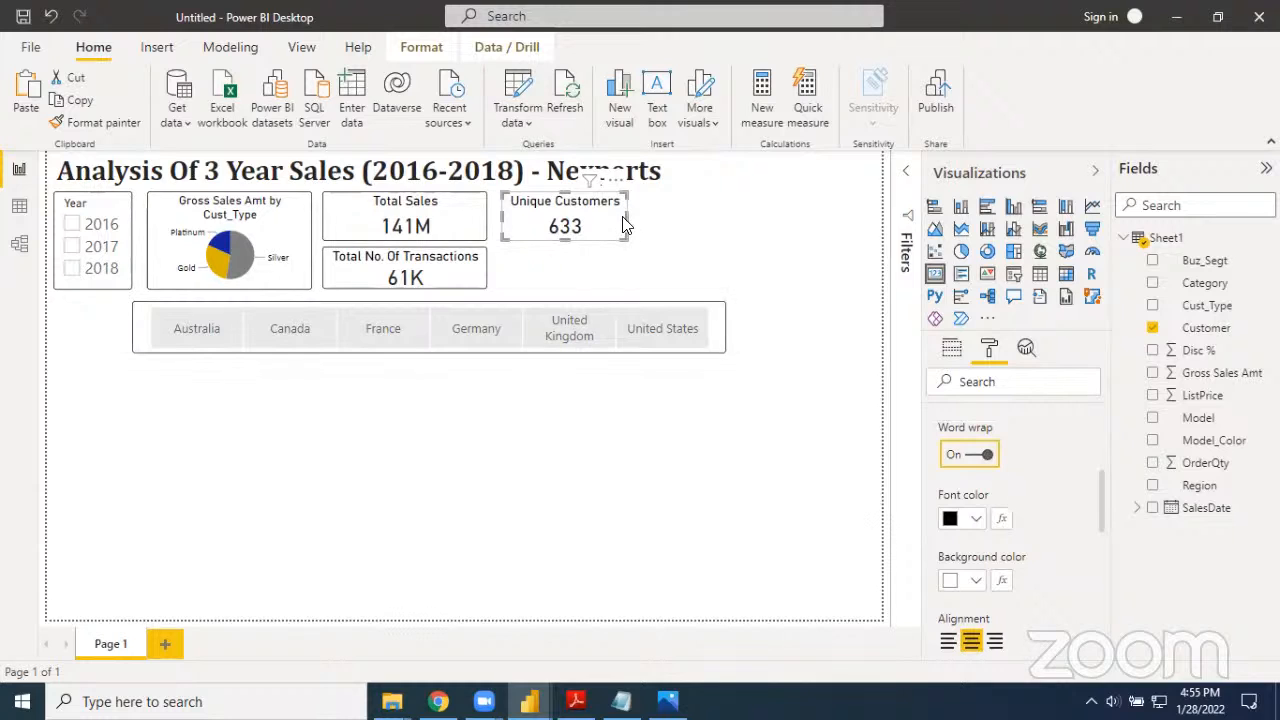
drag(625, 226, 610, 226)
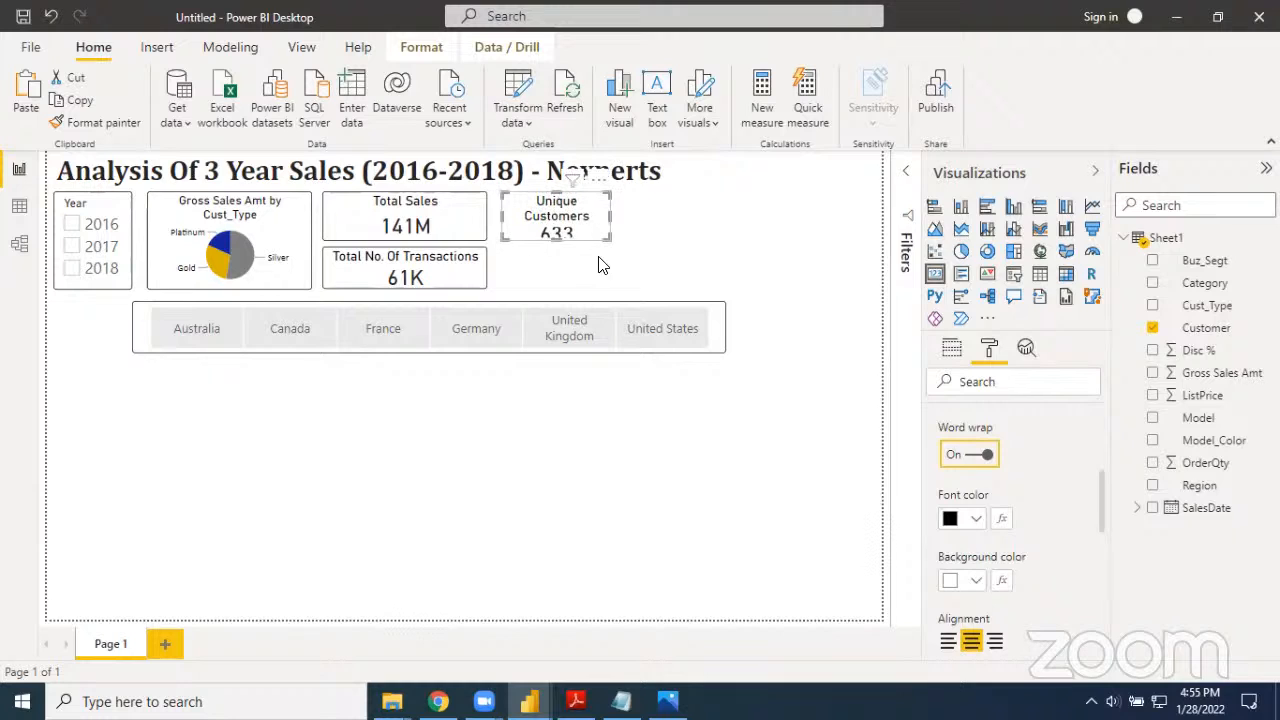
drag(555, 240, 557, 292)
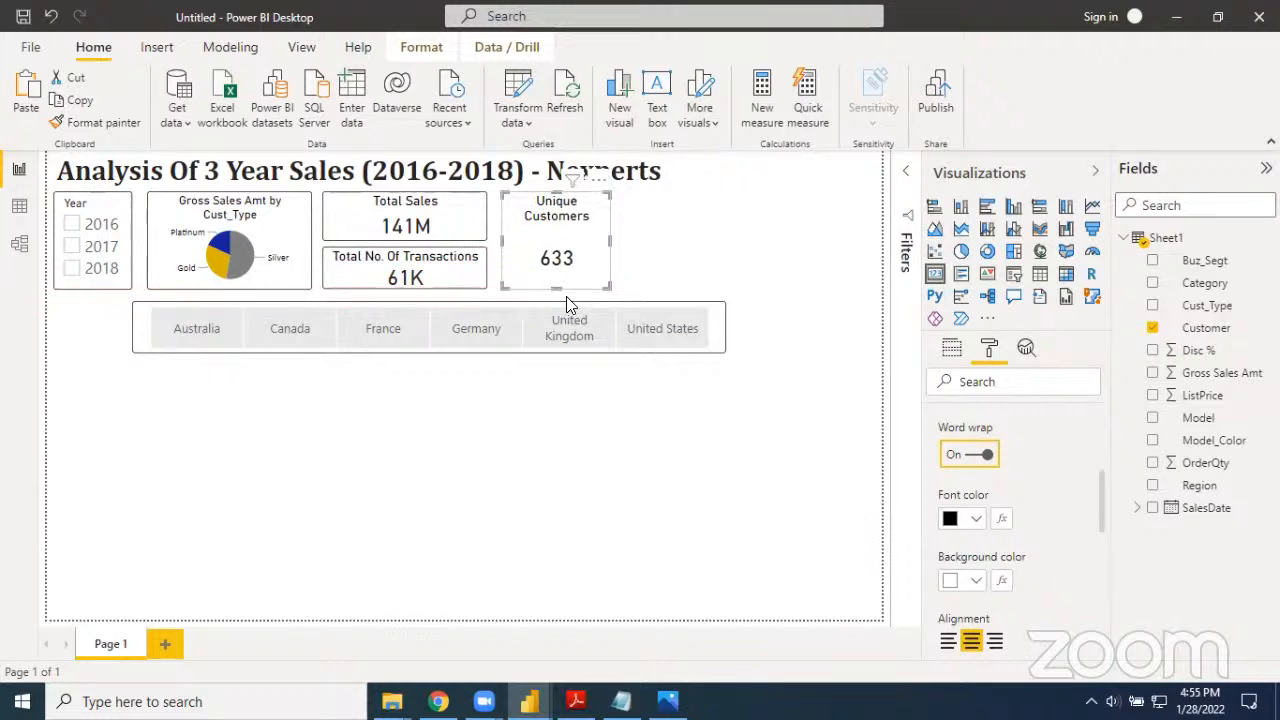
click(612, 426)
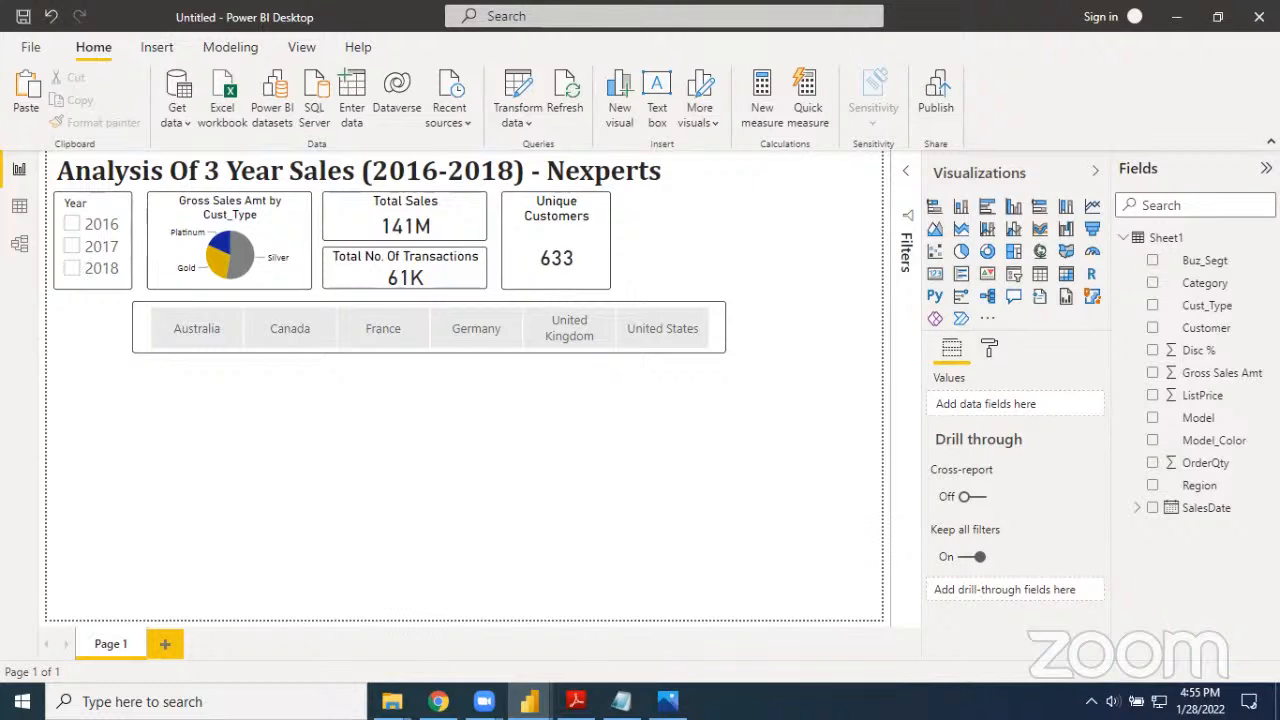
Check the finished reference report, return to the Untitled report and add a clustered column chart with SalesDate Month as axis and Gross Sales Amt as values
click(426, 630)
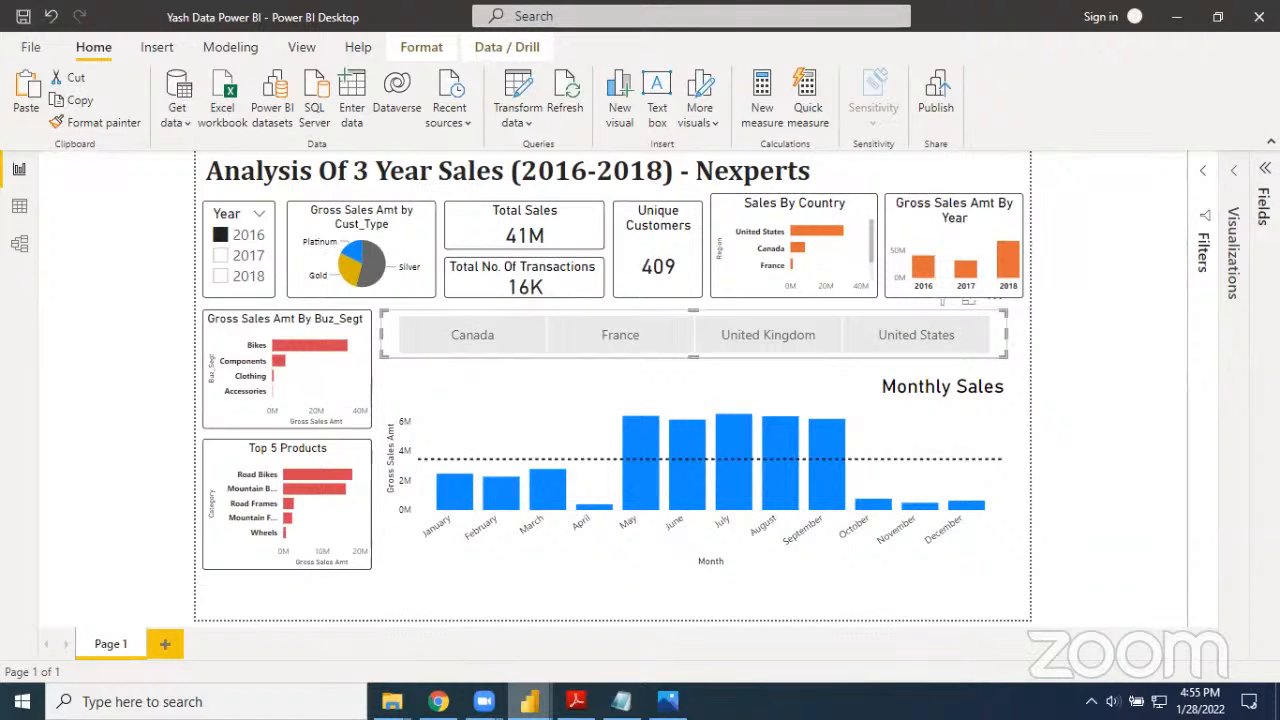
key(alt+Tab)
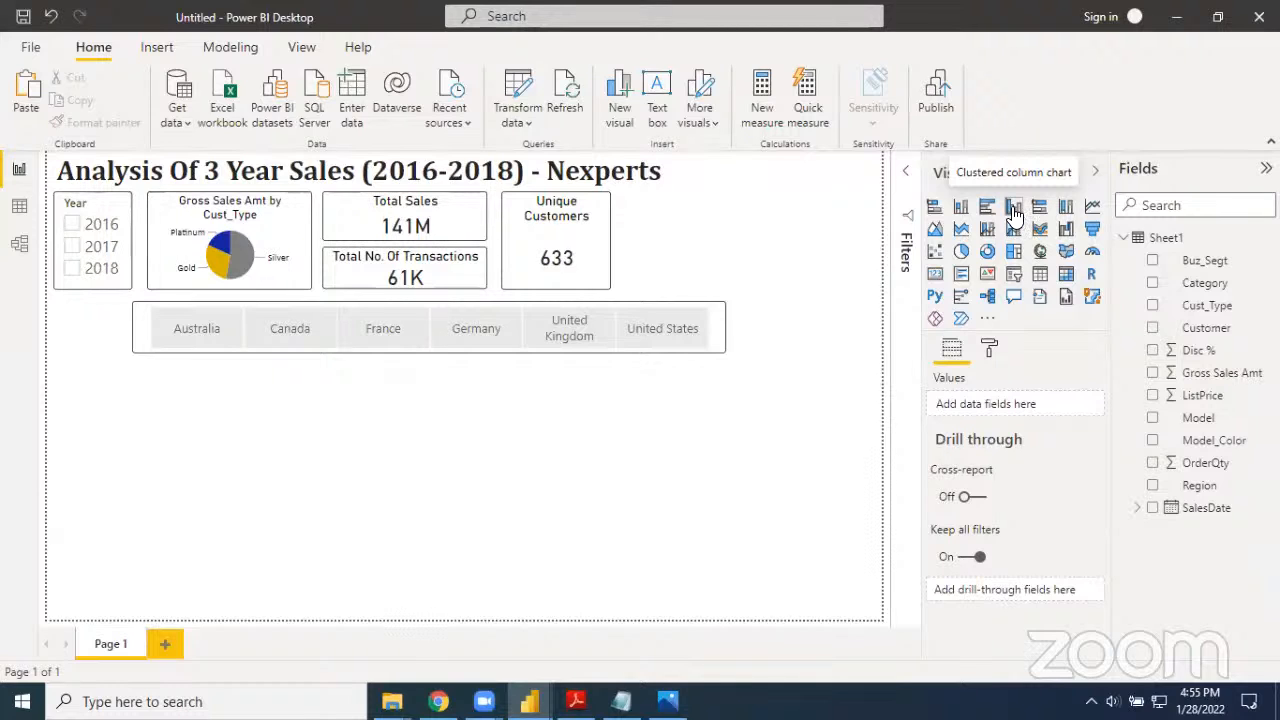
click(1014, 212)
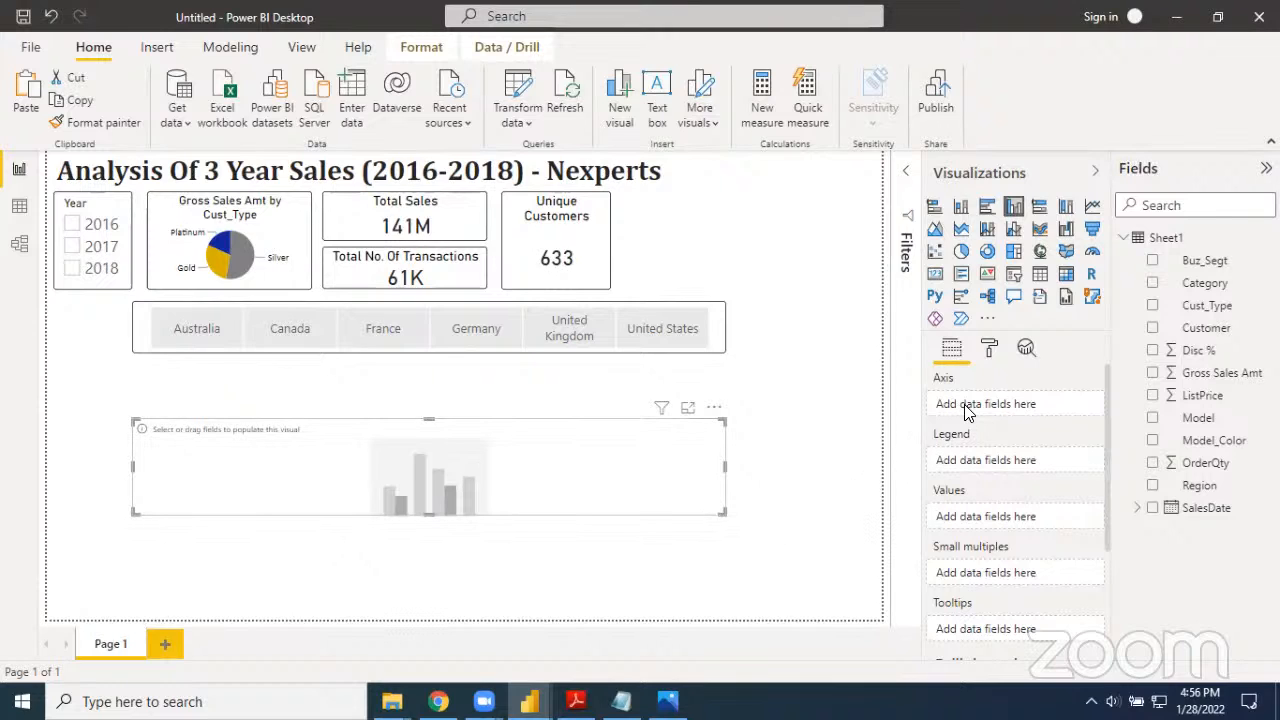
click(1137, 508)
click(1152, 530)
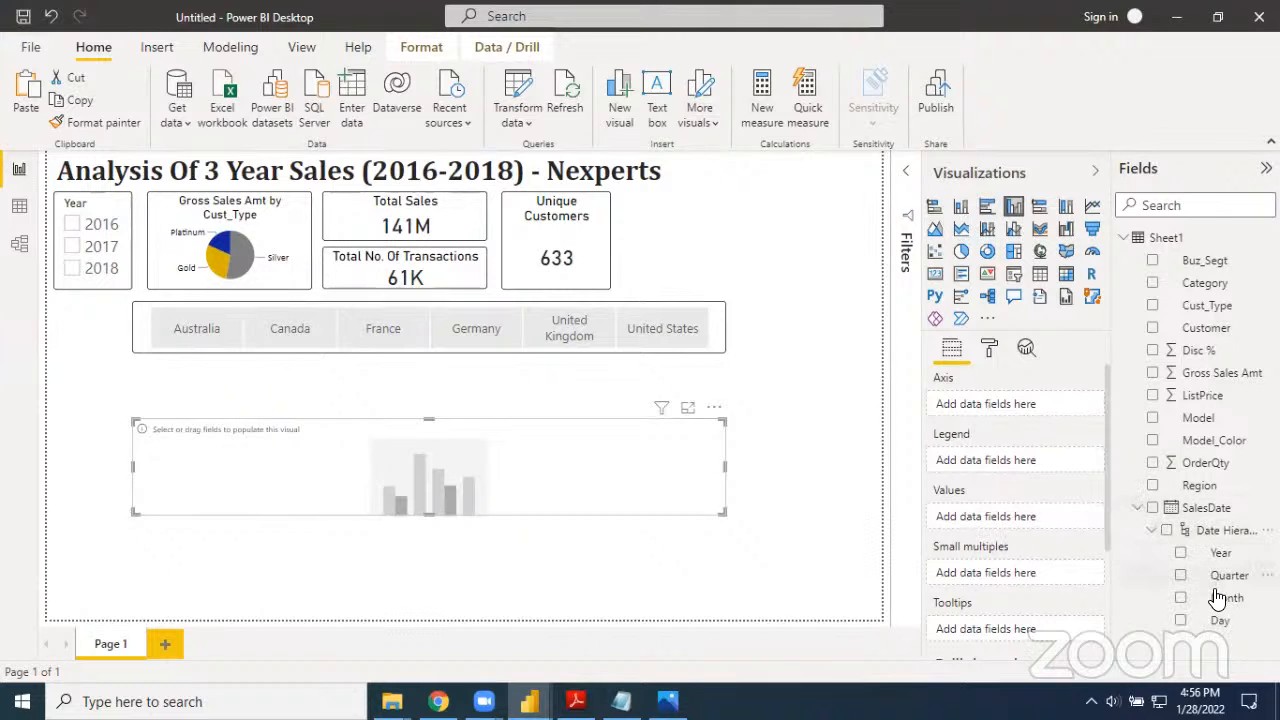
drag(1218, 603, 1020, 409)
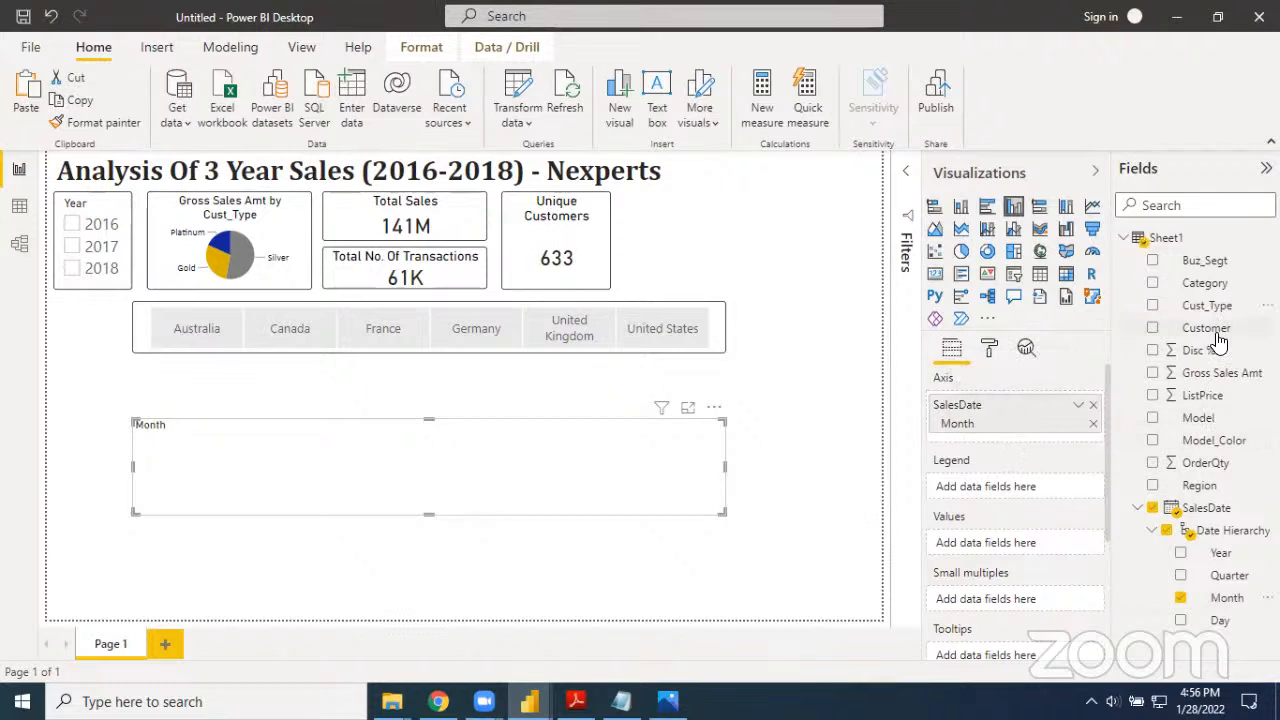
drag(1215, 383, 1025, 551)
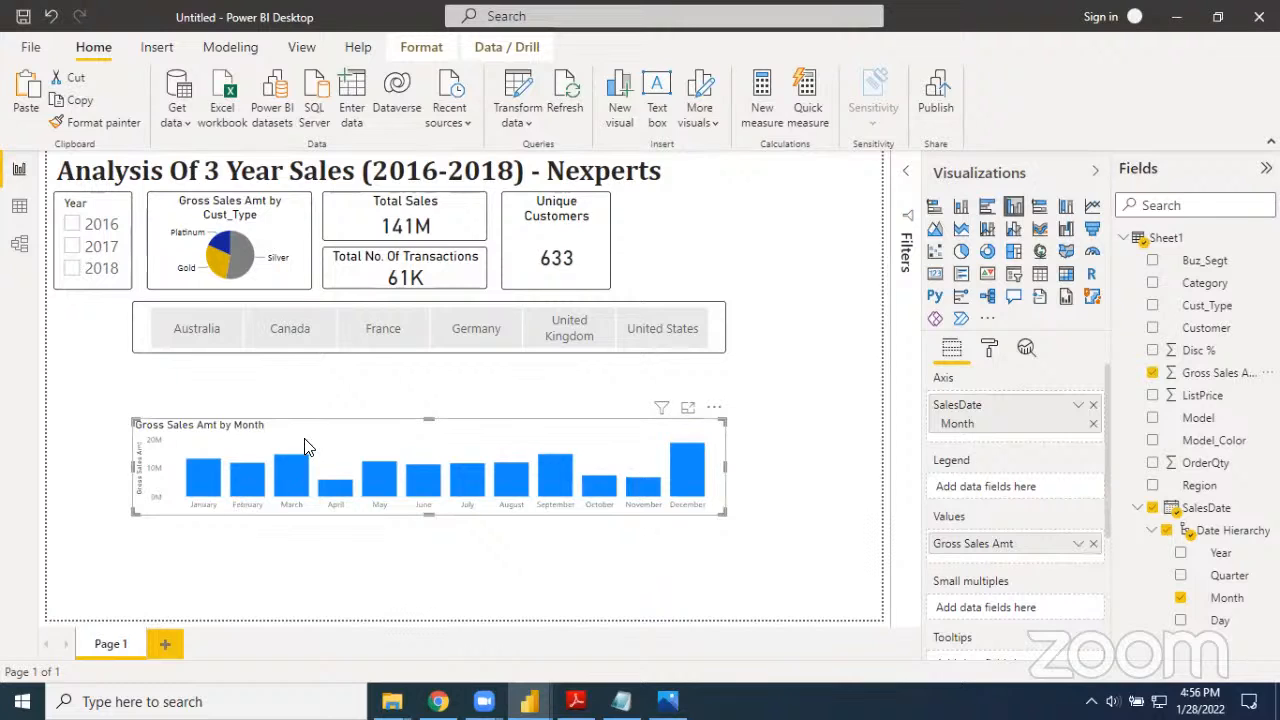
Move the monthly column chart up beneath the Region slicer and make it taller by extending its lower edge
drag(311, 446, 307, 402)
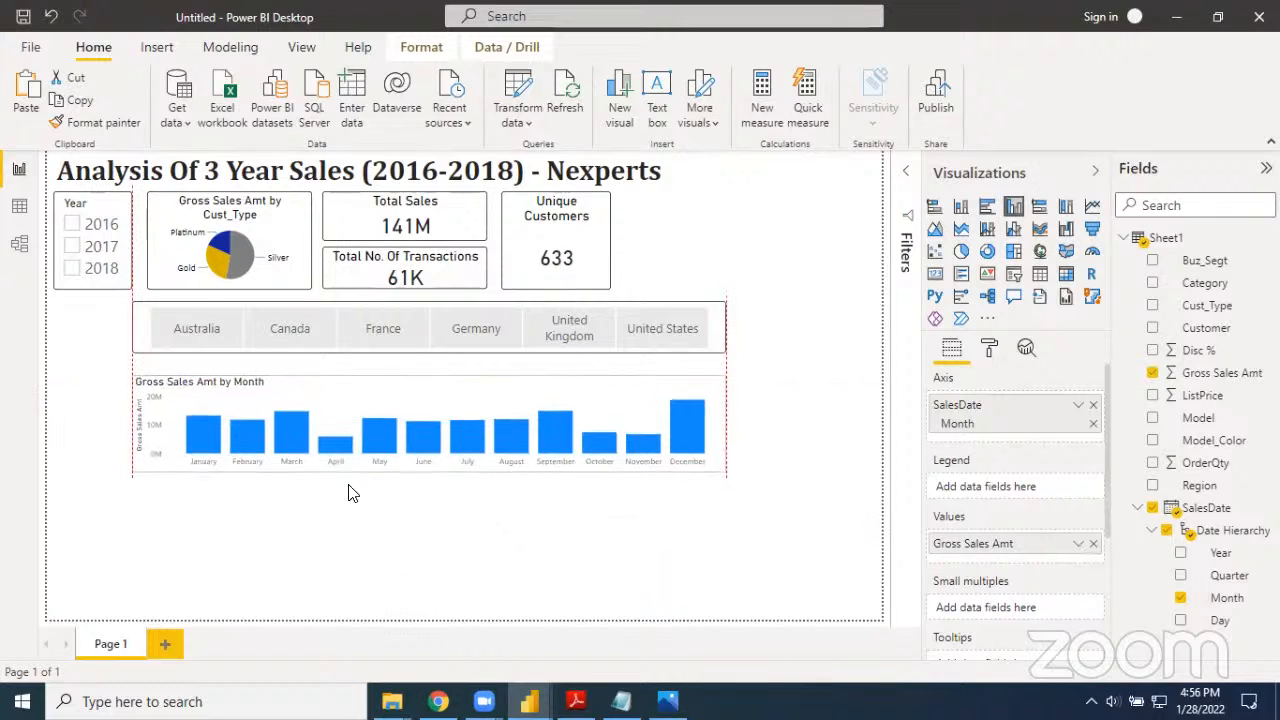
drag(431, 474, 420, 547)
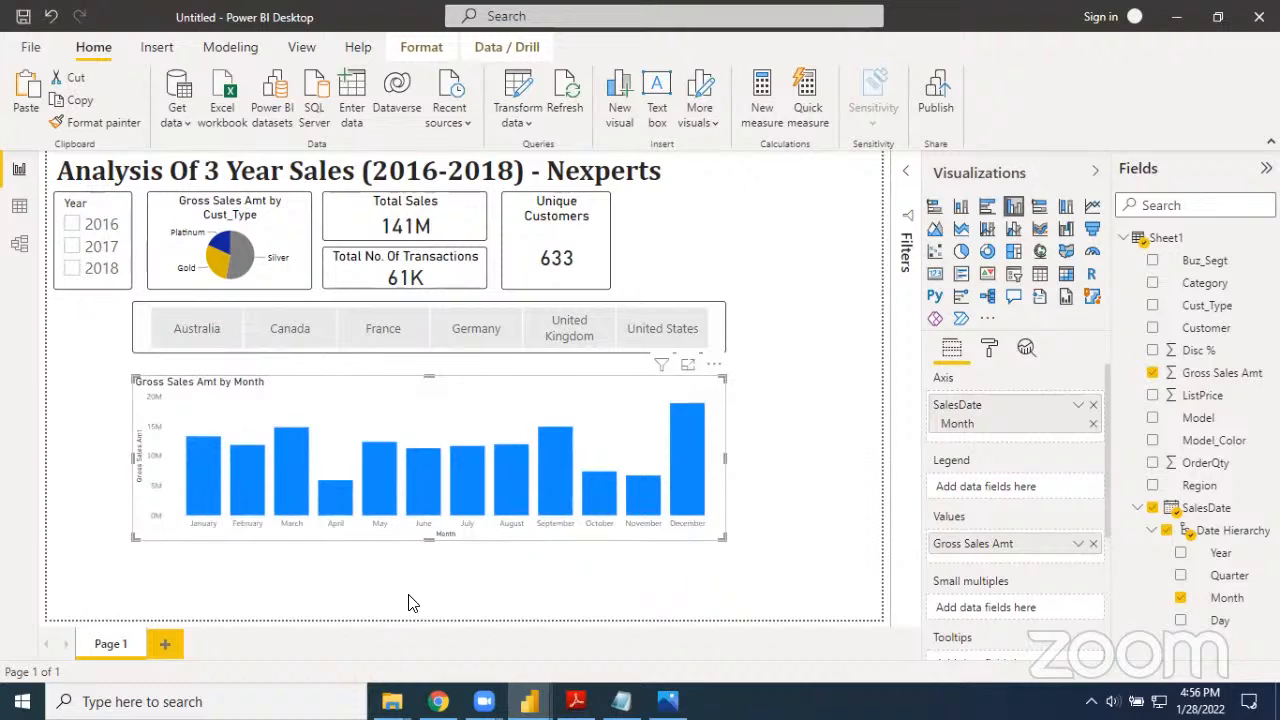
Set the default data color of the monthly column chart to the orange theme color
click(989, 350)
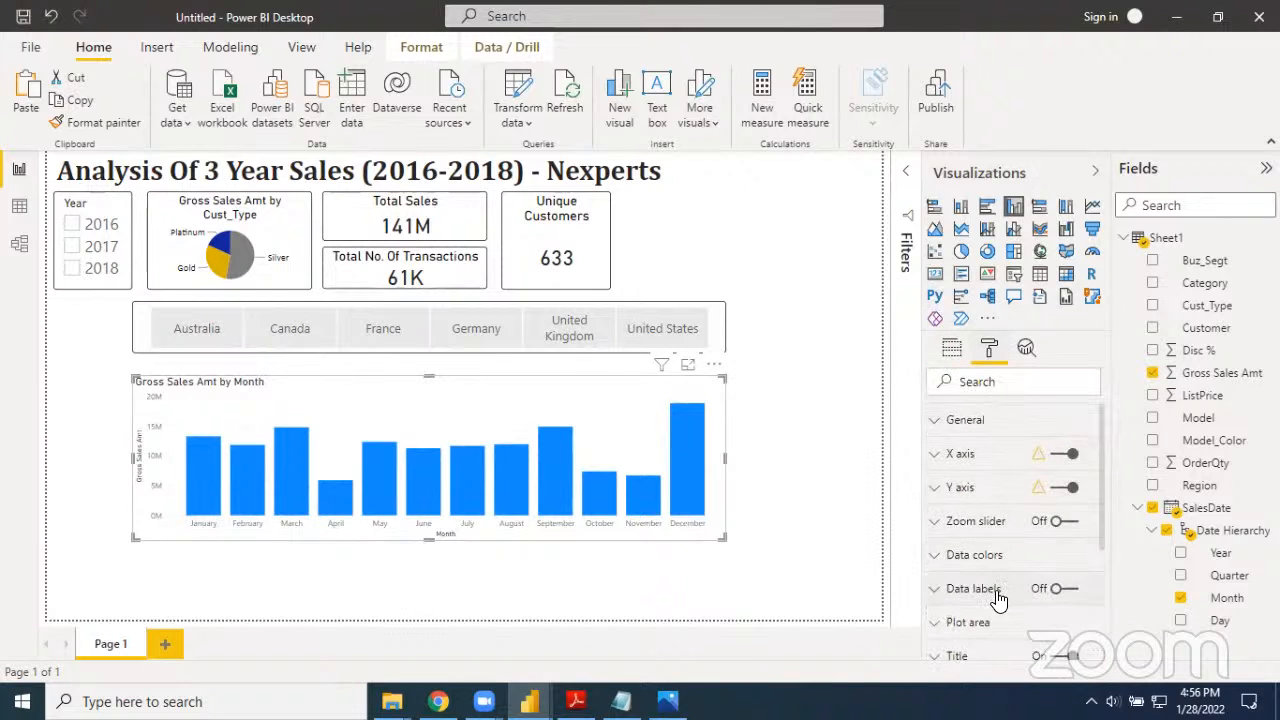
click(948, 556)
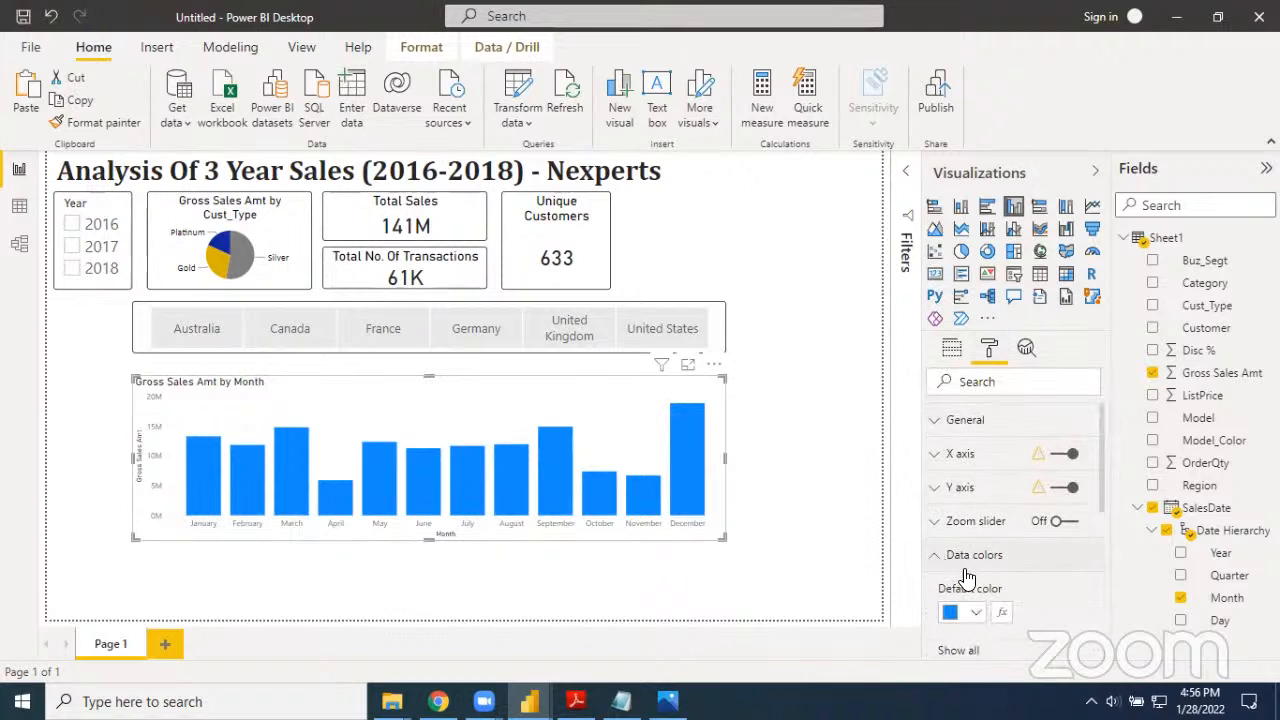
click(975, 576)
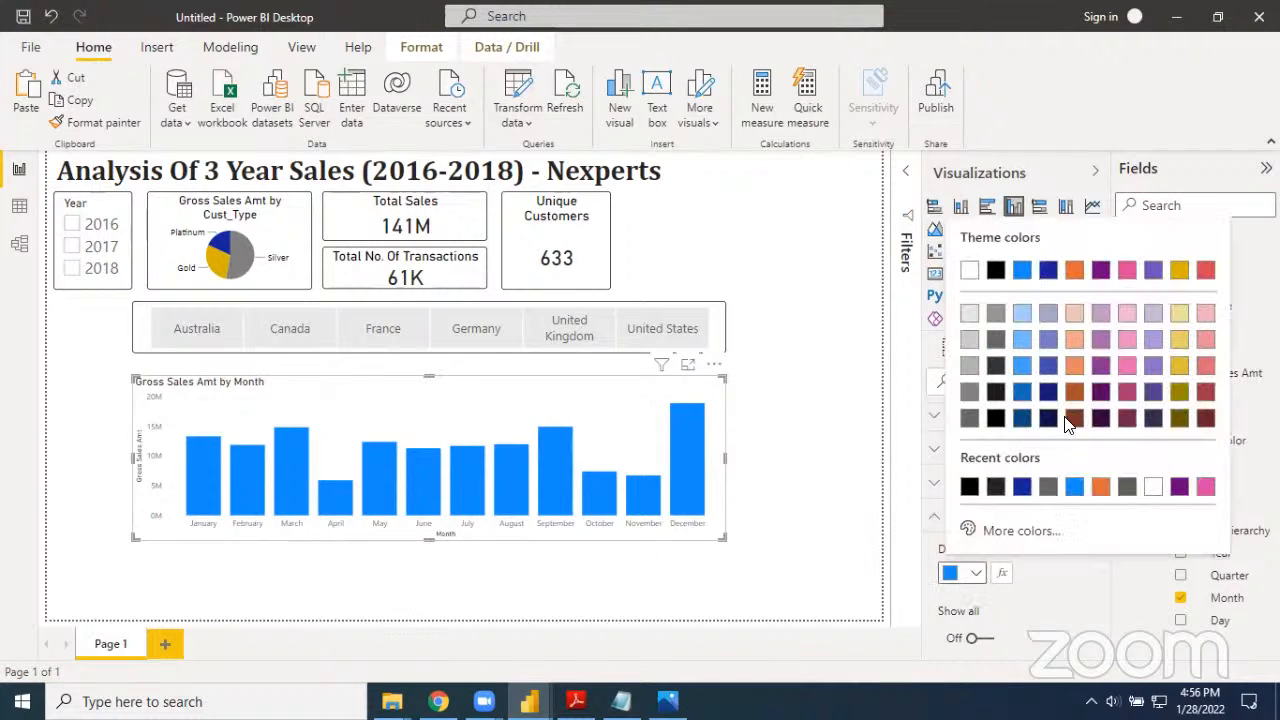
click(1073, 272)
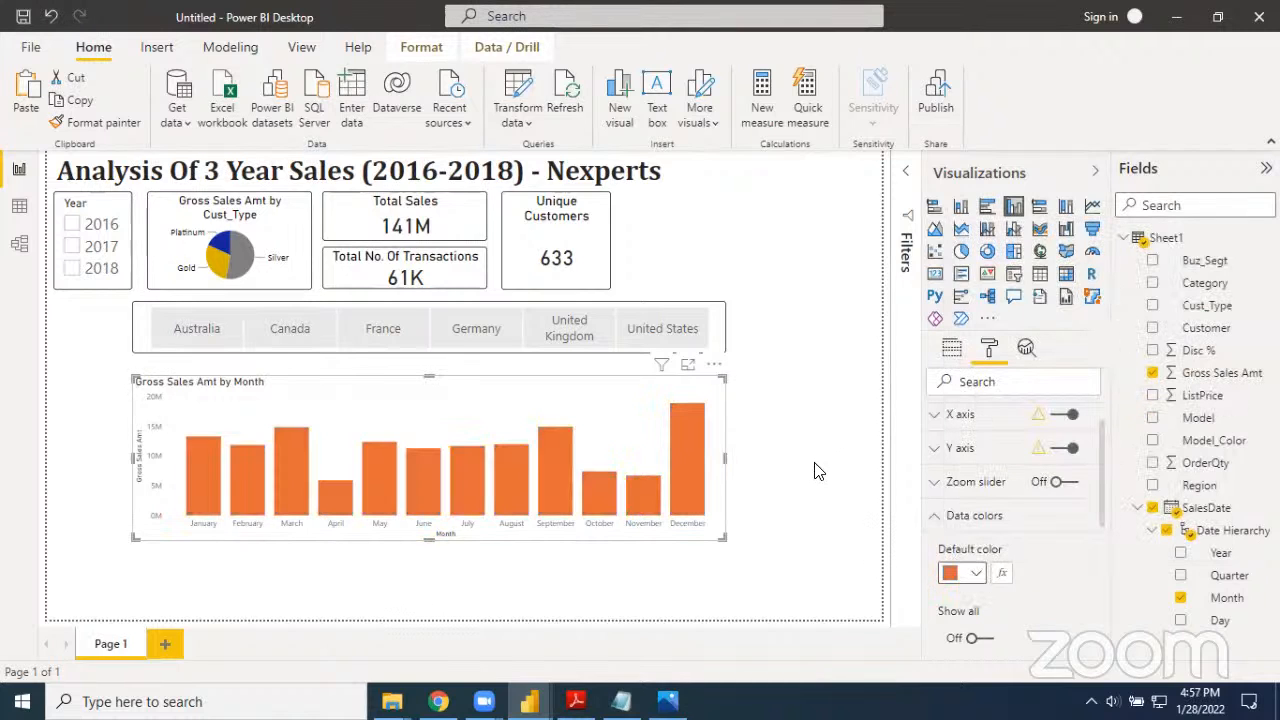
click(943, 524)
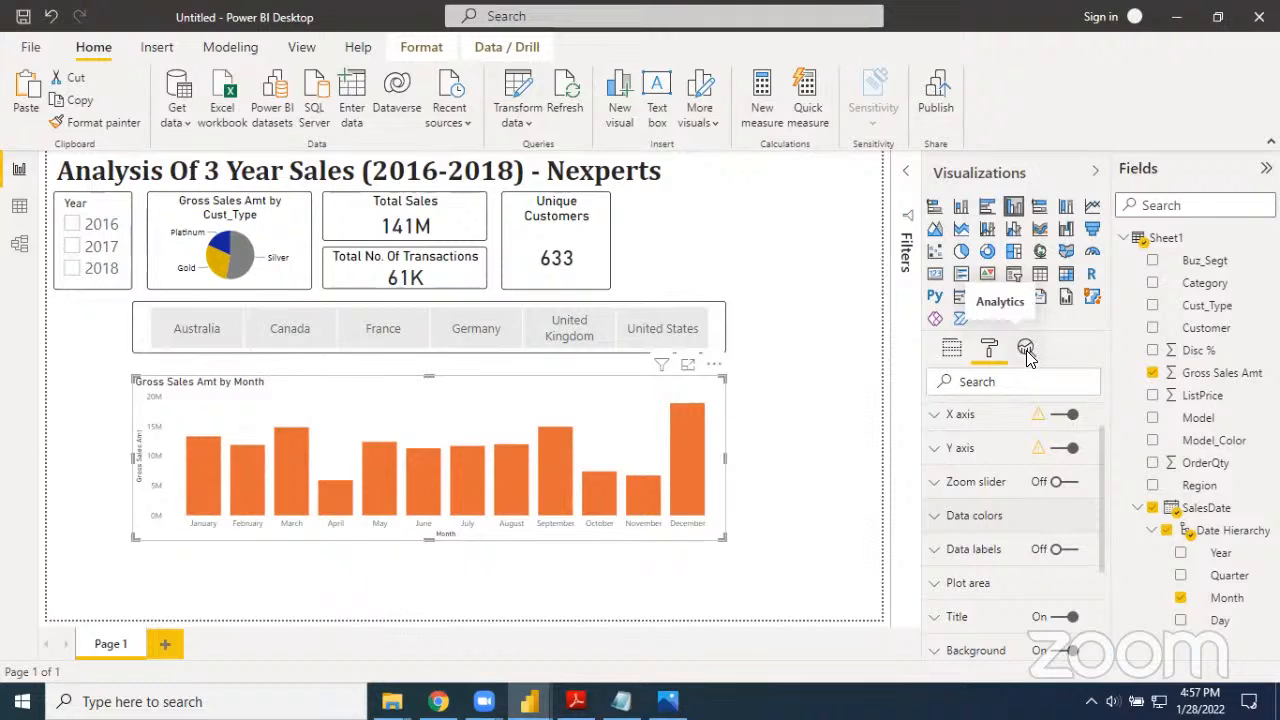
Add an average line to the monthly sales column chart
click(1027, 350)
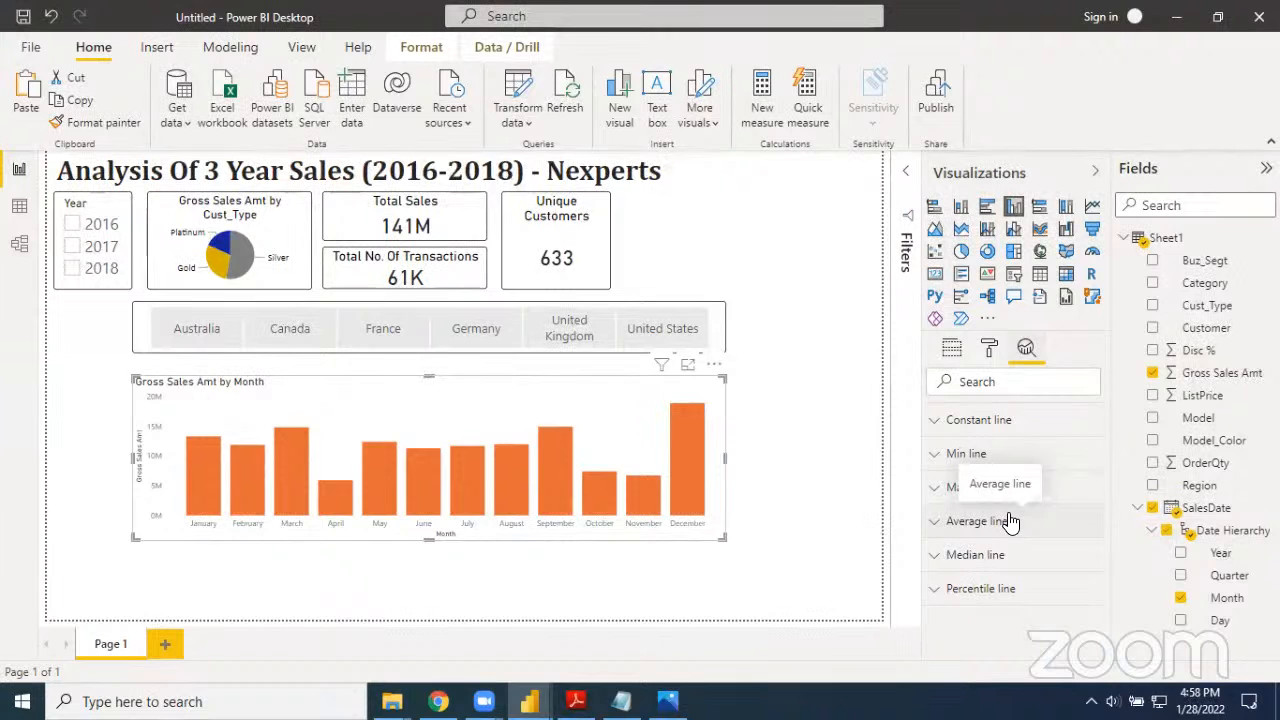
click(934, 523)
scroll(937, 532, down, 2)
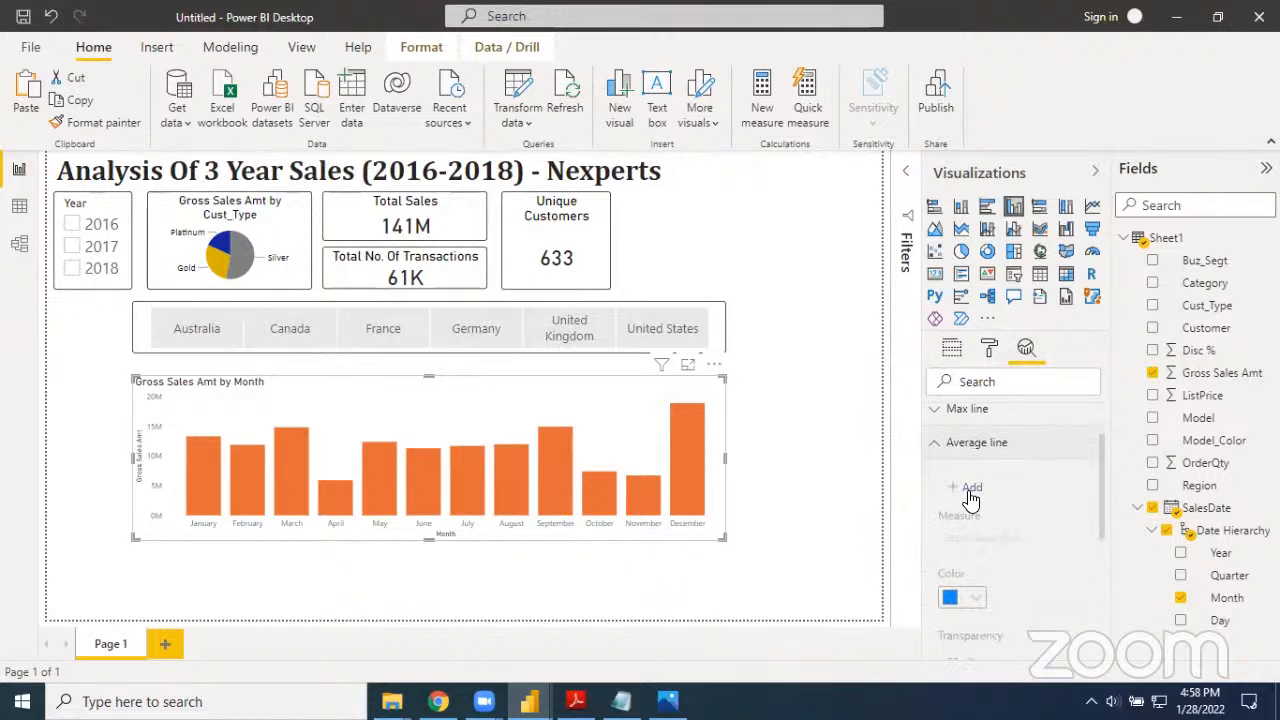
click(975, 489)
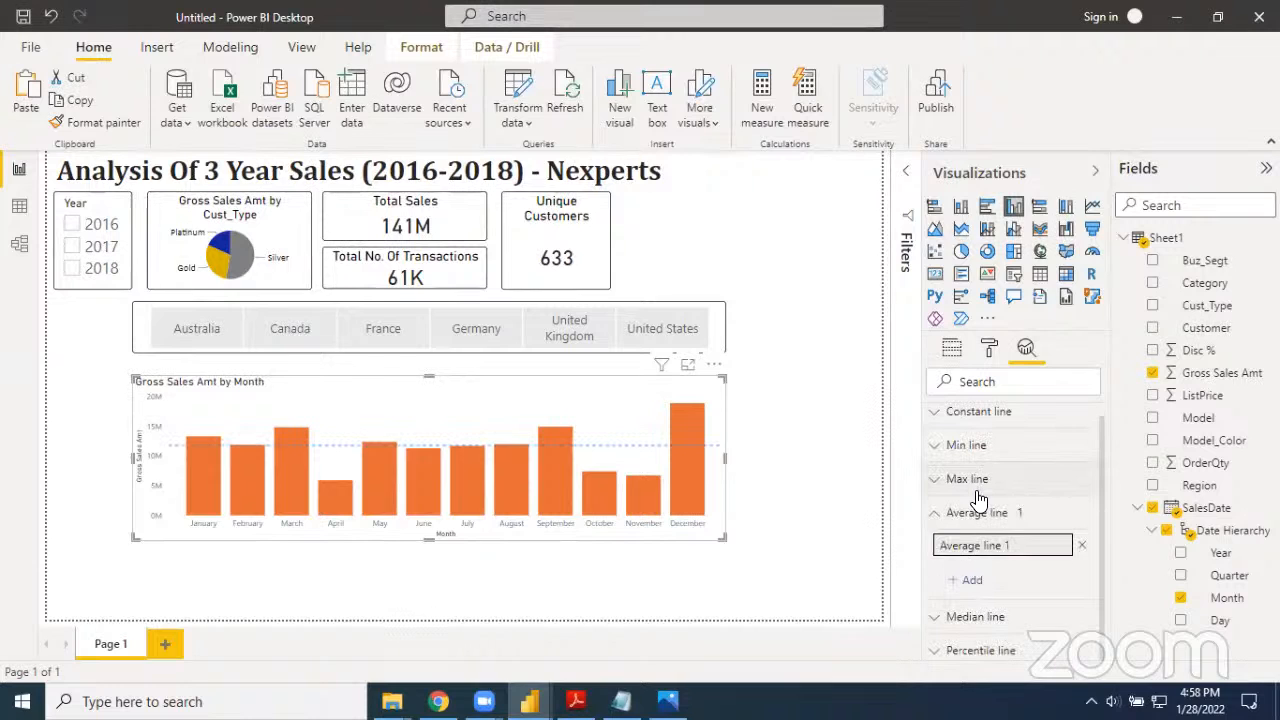
Try the solid and dotted line styles on the average line, ending back on dashed
scroll(980, 505, down, 3)
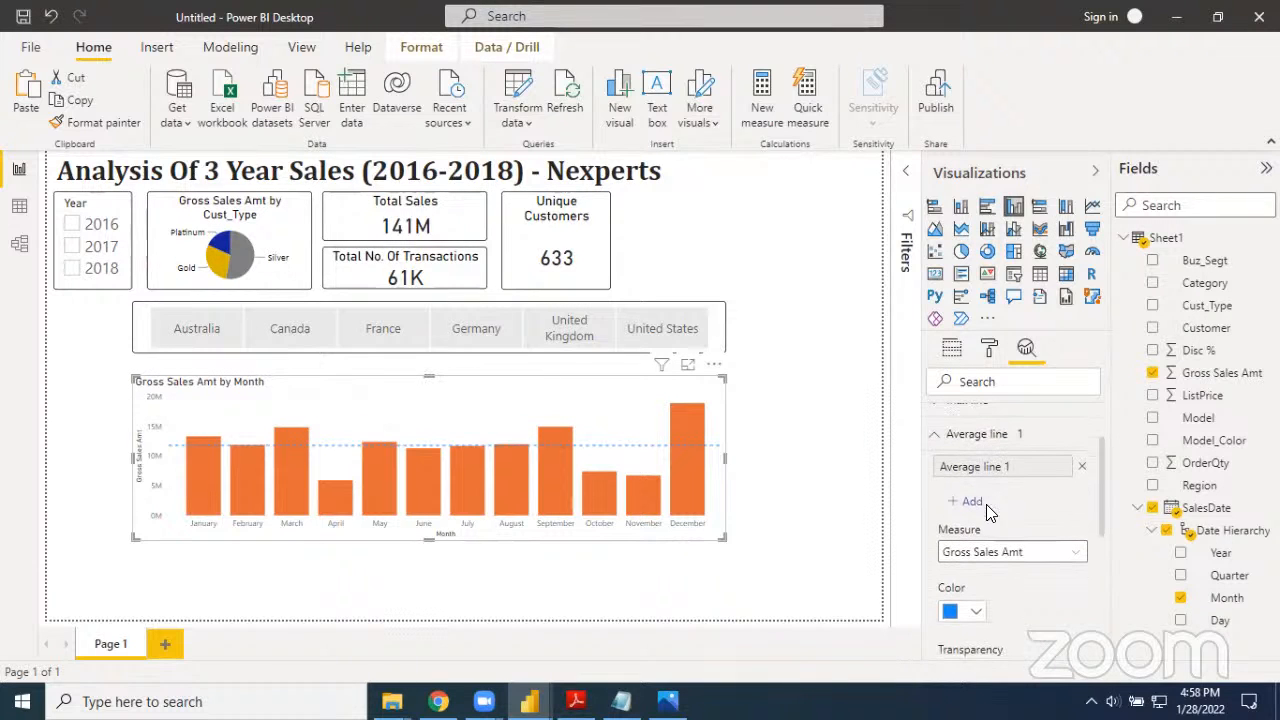
scroll(992, 518, down, 5)
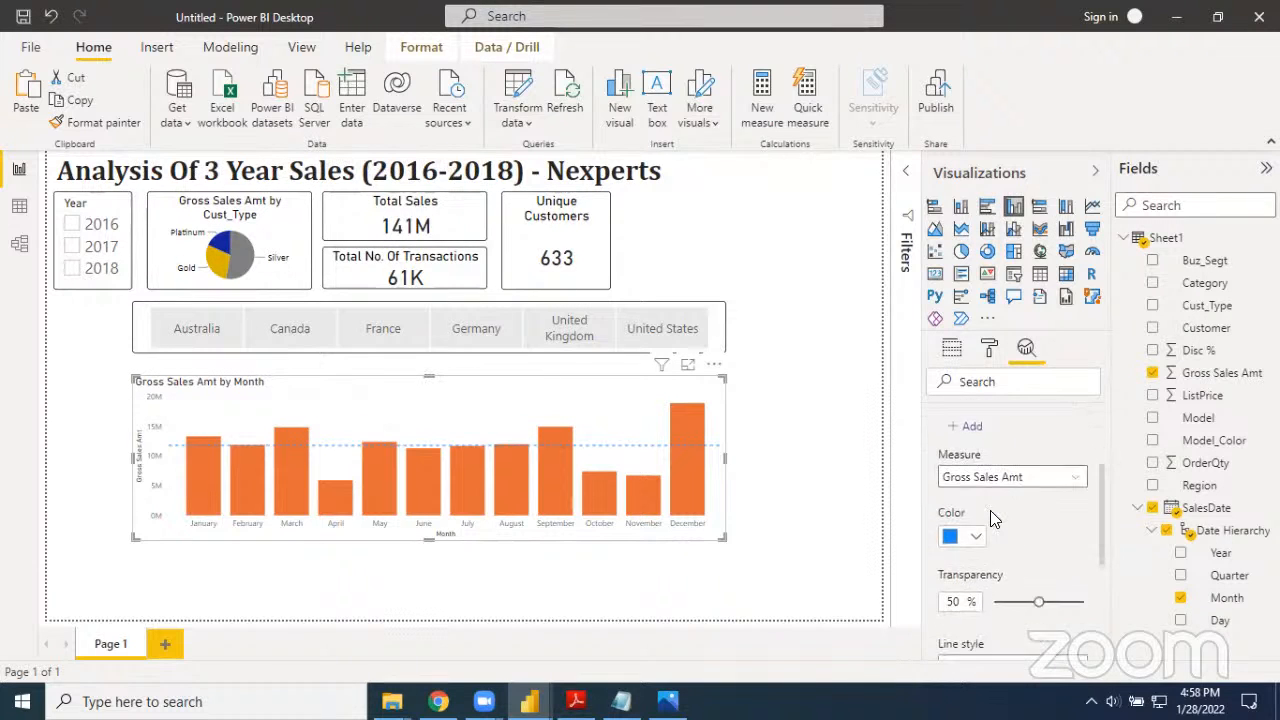
scroll(990, 512, down, 1)
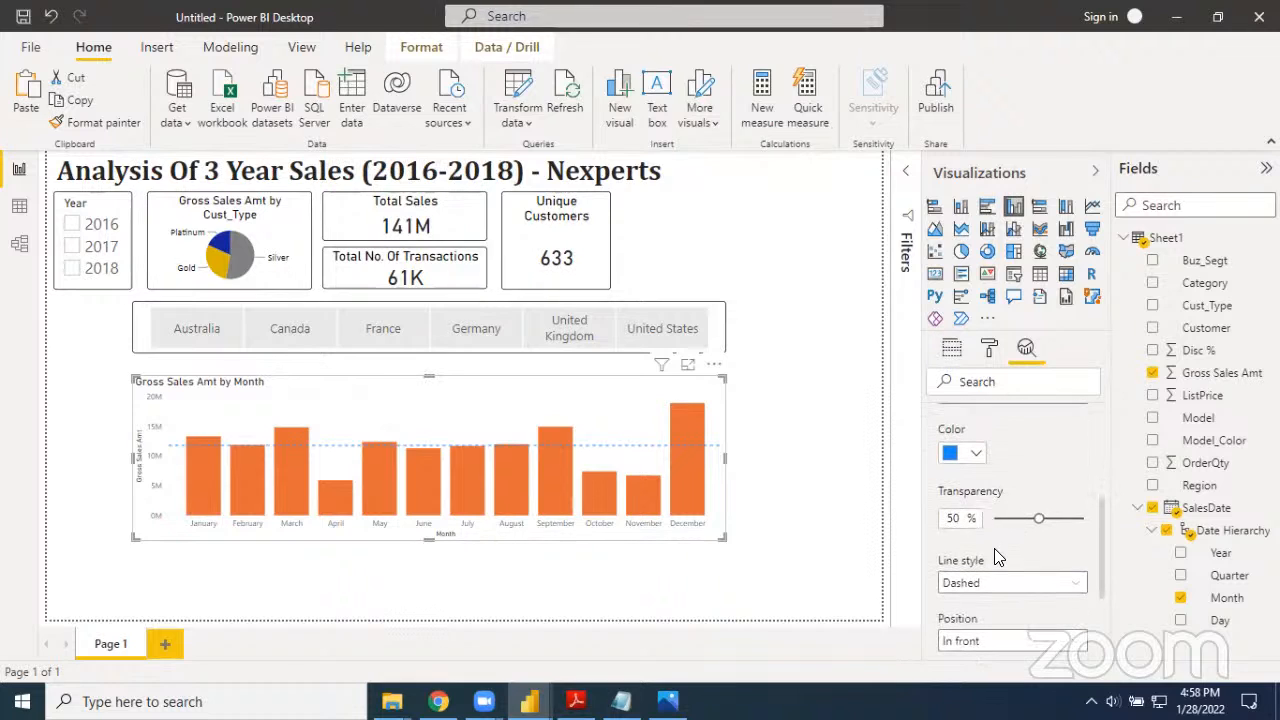
click(998, 583)
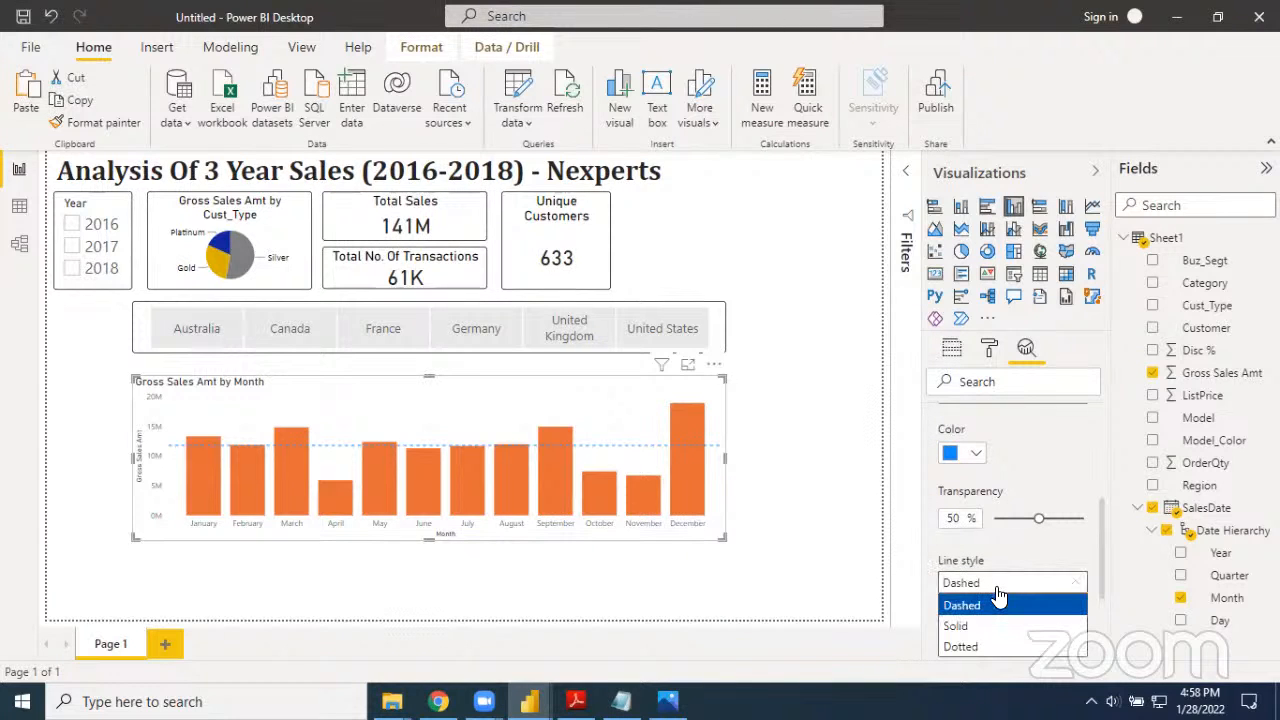
click(990, 625)
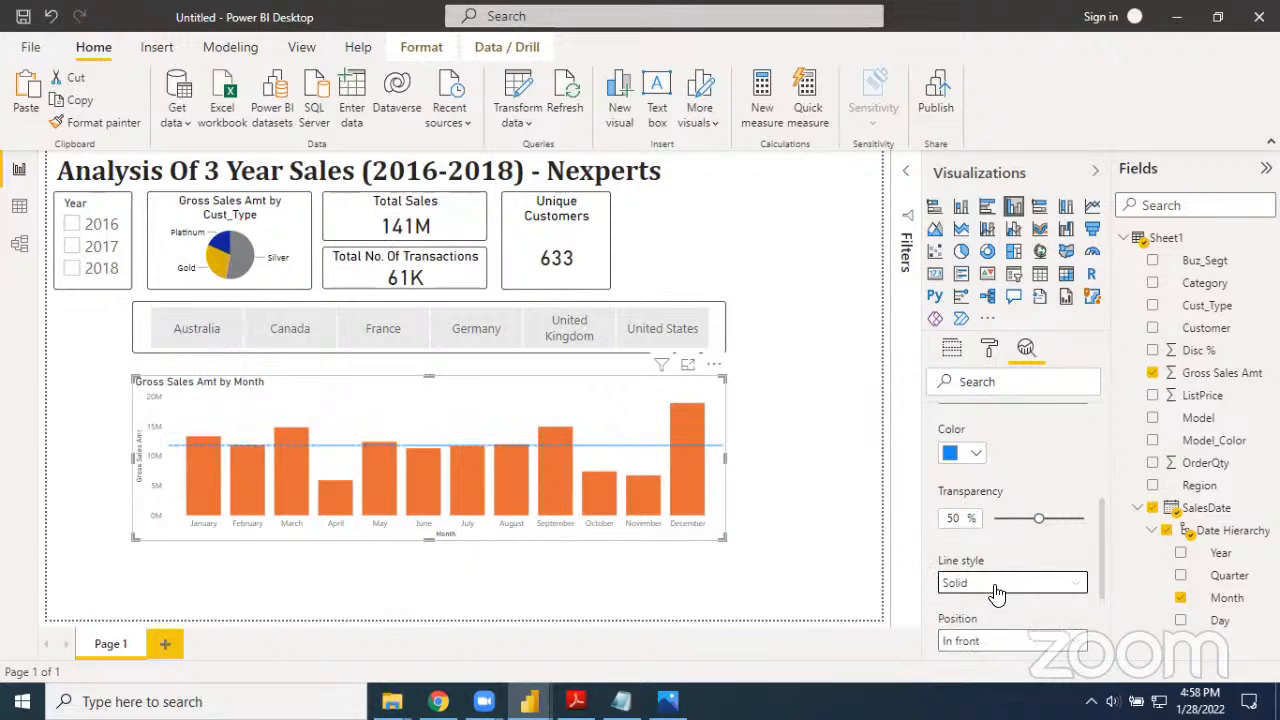
click(996, 591)
click(1000, 646)
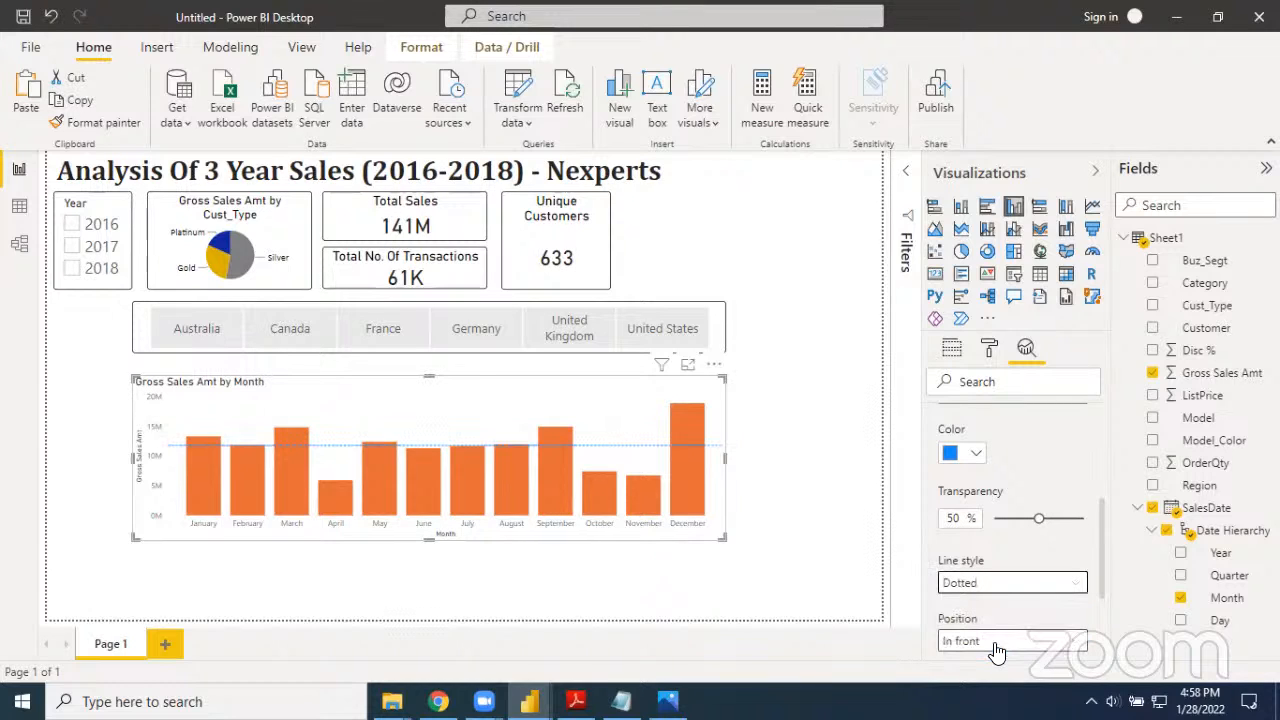
click(1002, 584)
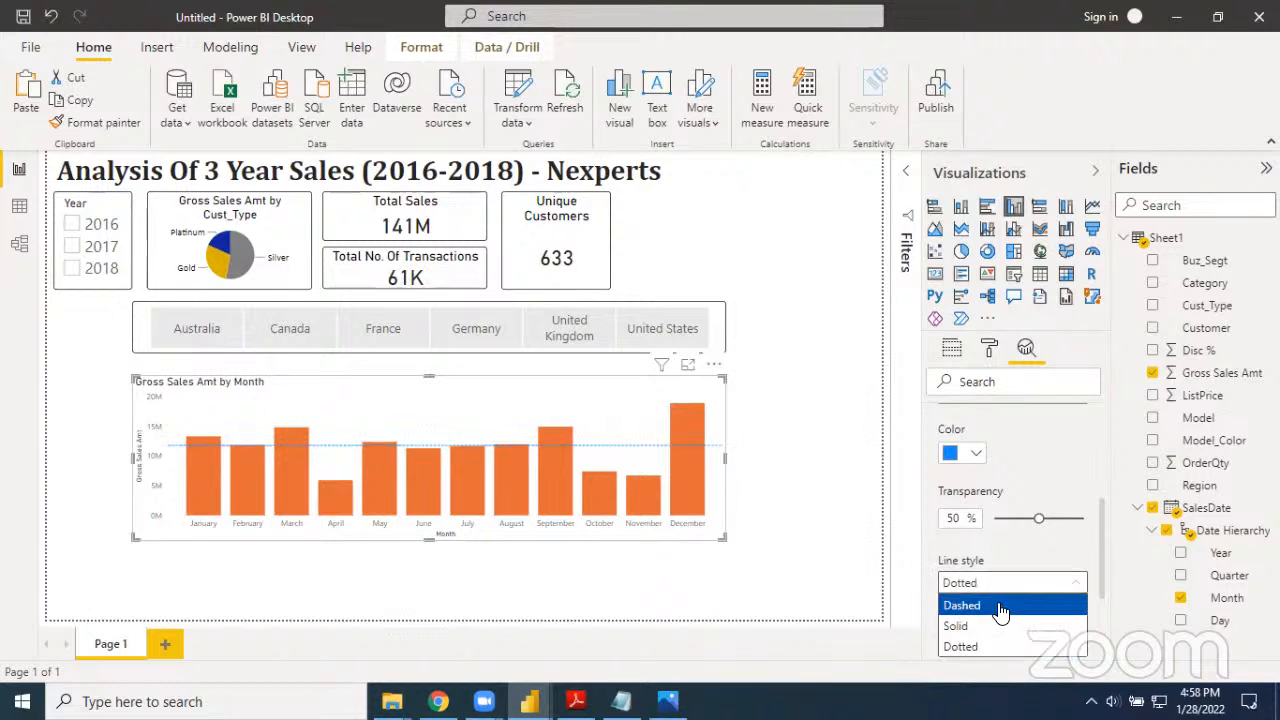
click(1002, 609)
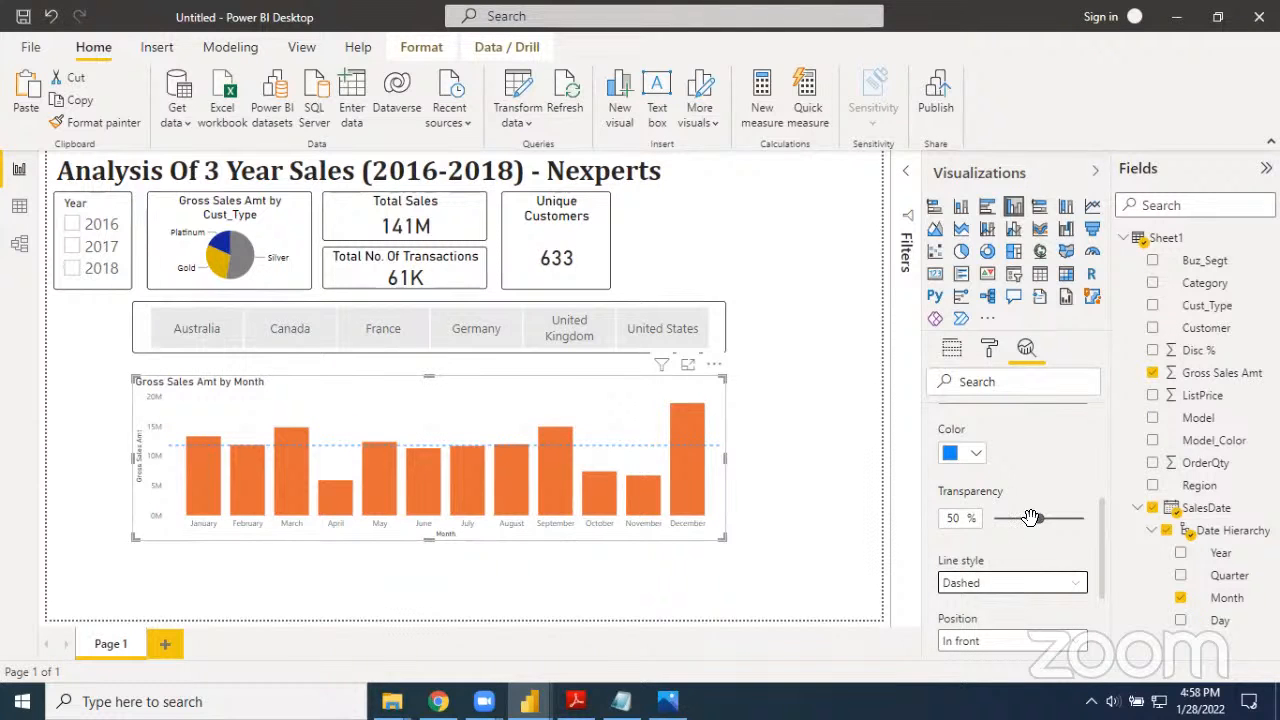
Reduce the average line's transparency to 10% and recolor the line near-black
drag(1039, 519, 1003, 532)
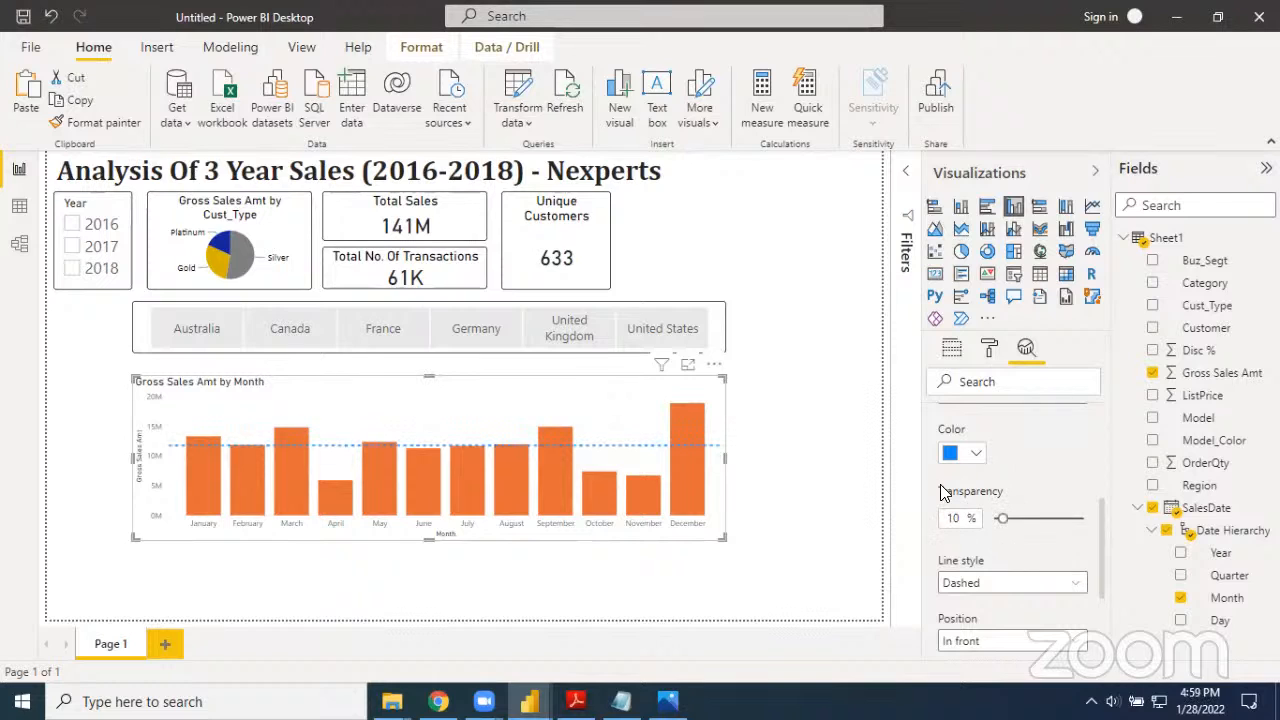
click(976, 456)
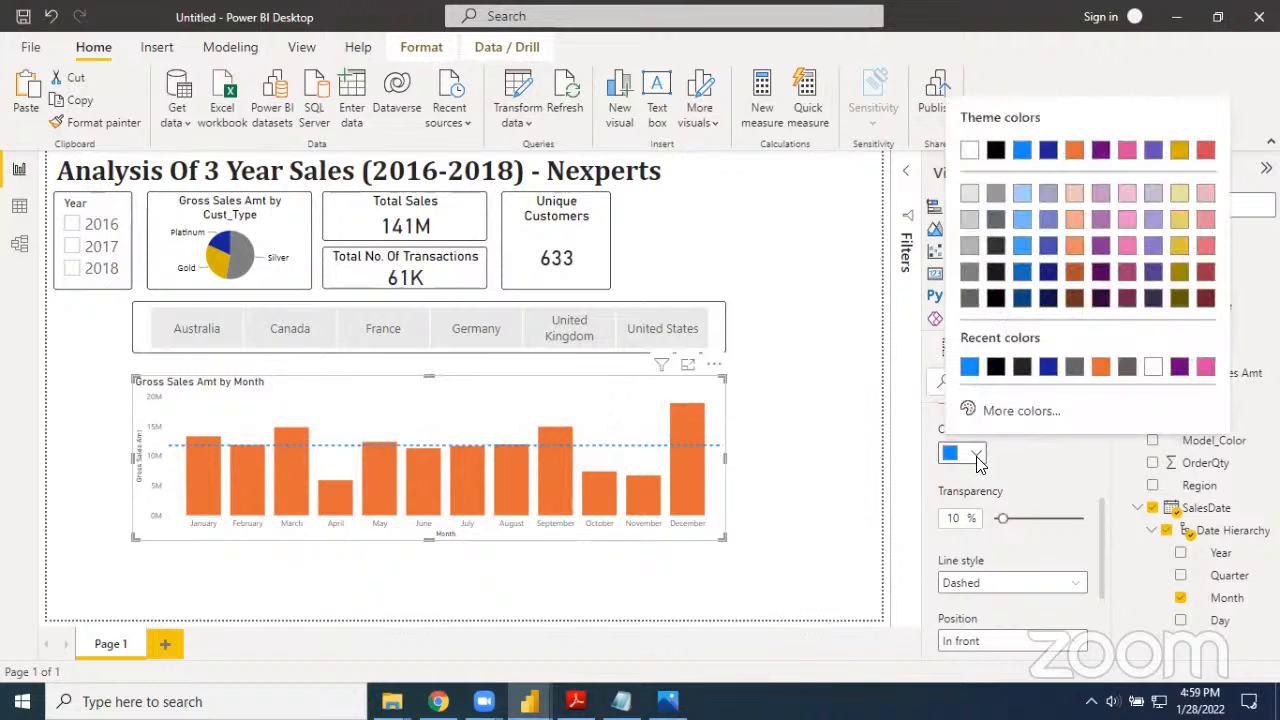
click(1021, 368)
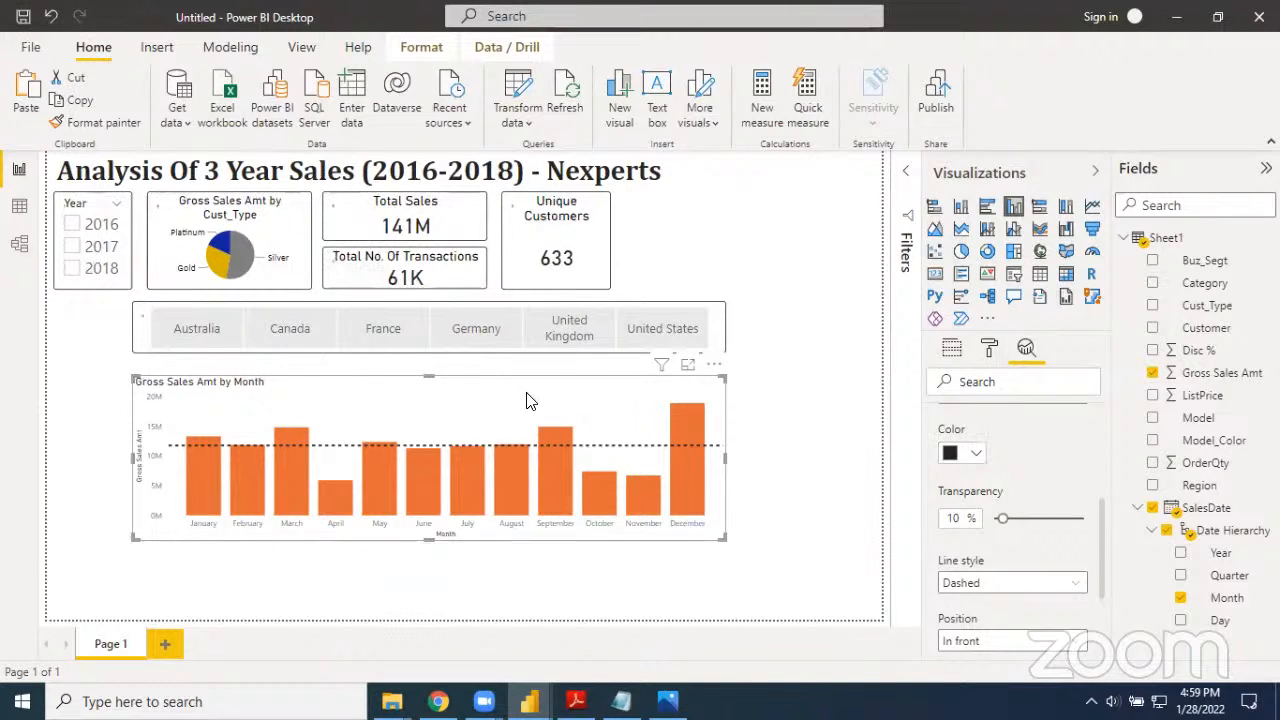
Change the column chart's title text to "Monthly Sales"
click(989, 352)
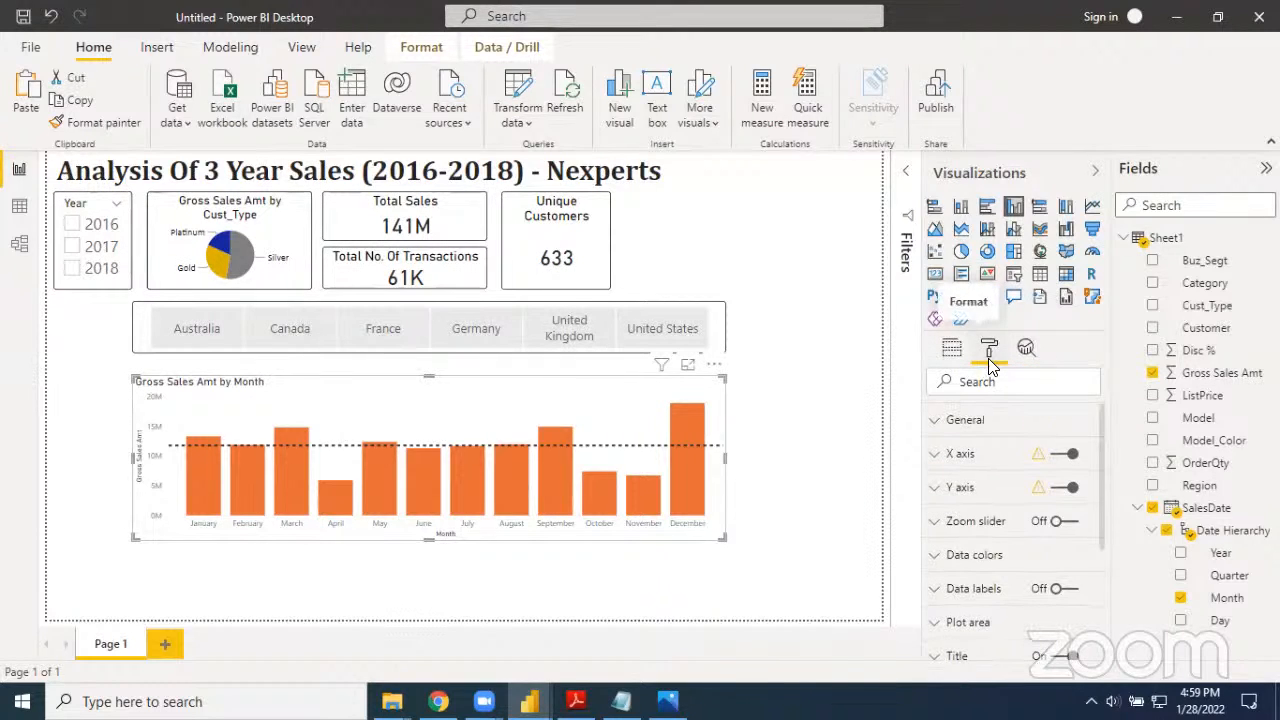
scroll(997, 505, down, 2)
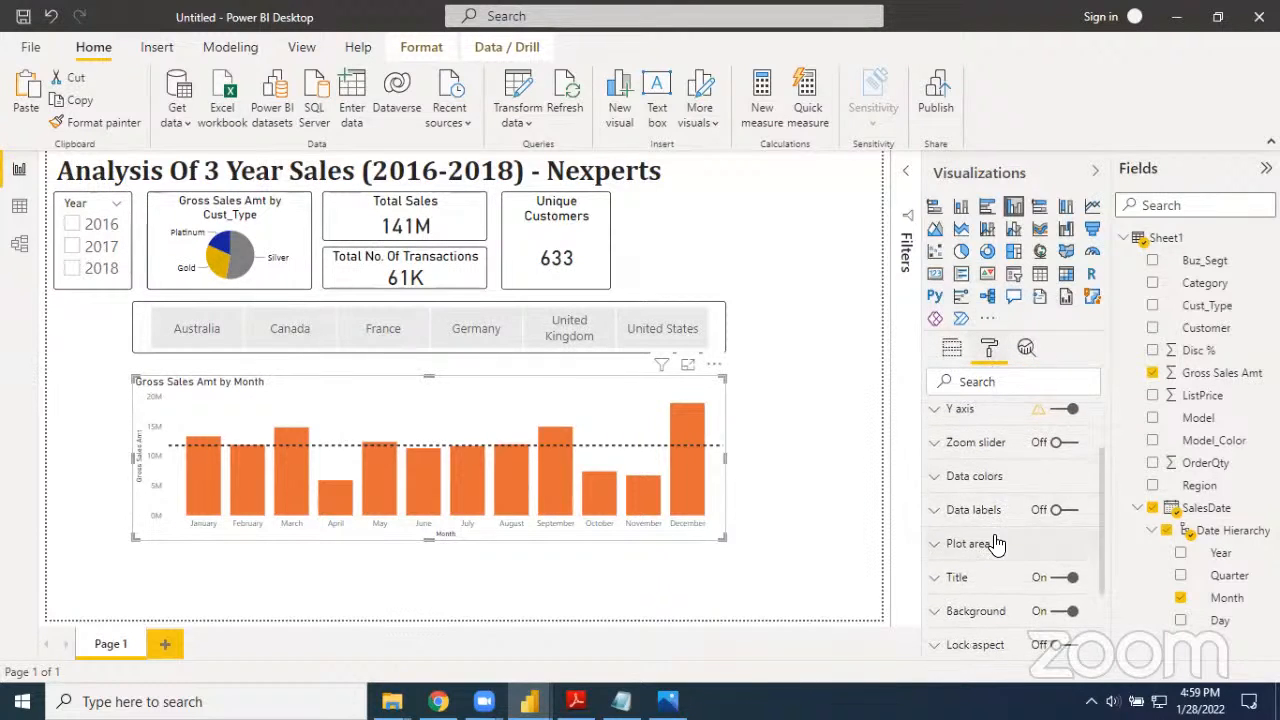
scroll(997, 543, down, 2)
click(940, 498)
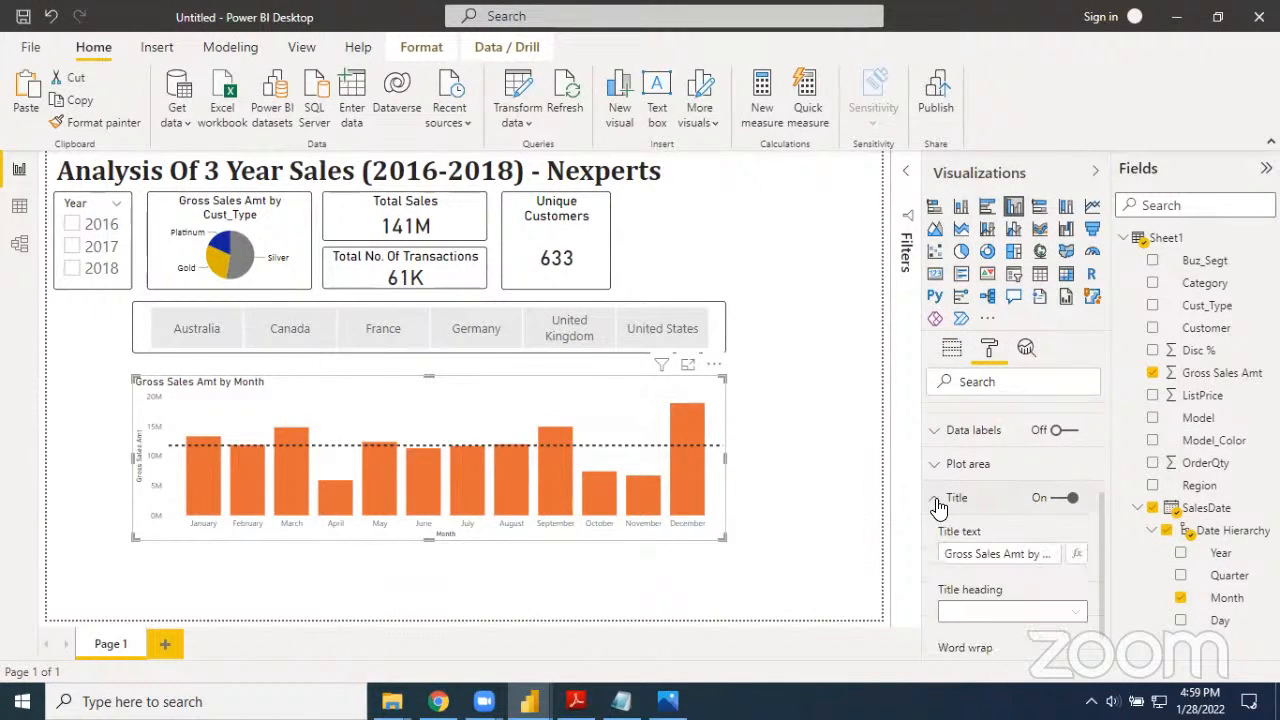
click(980, 553)
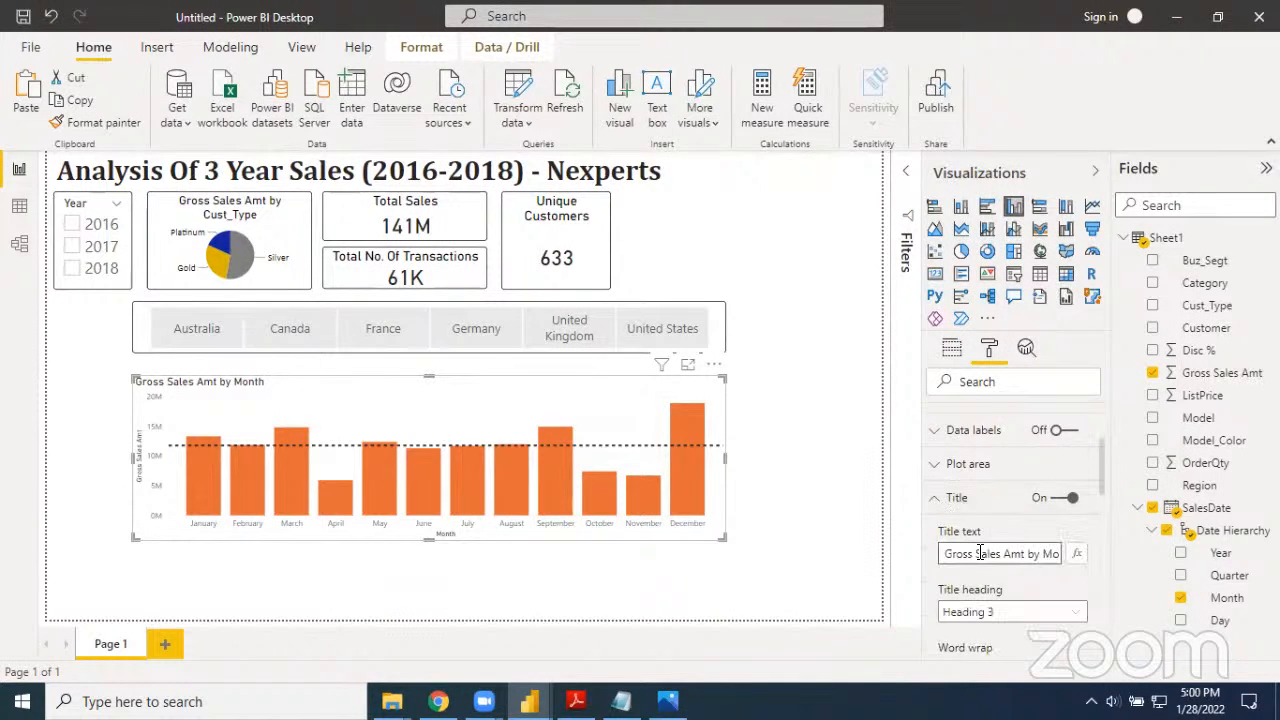
key(ctrl+a)
text(Monthly Sales)
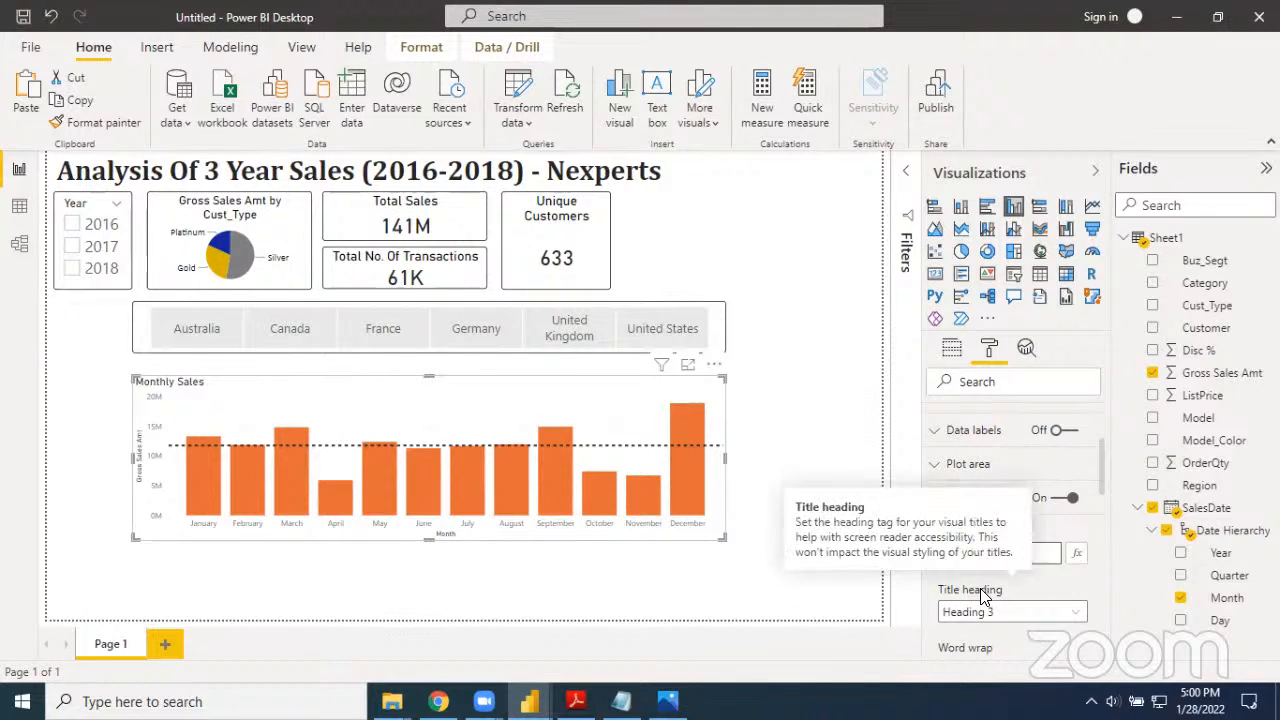
Set the font color of the Monthly Sales chart title to black
scroll(985, 595, down, 2)
scroll(1000, 598, down, 1)
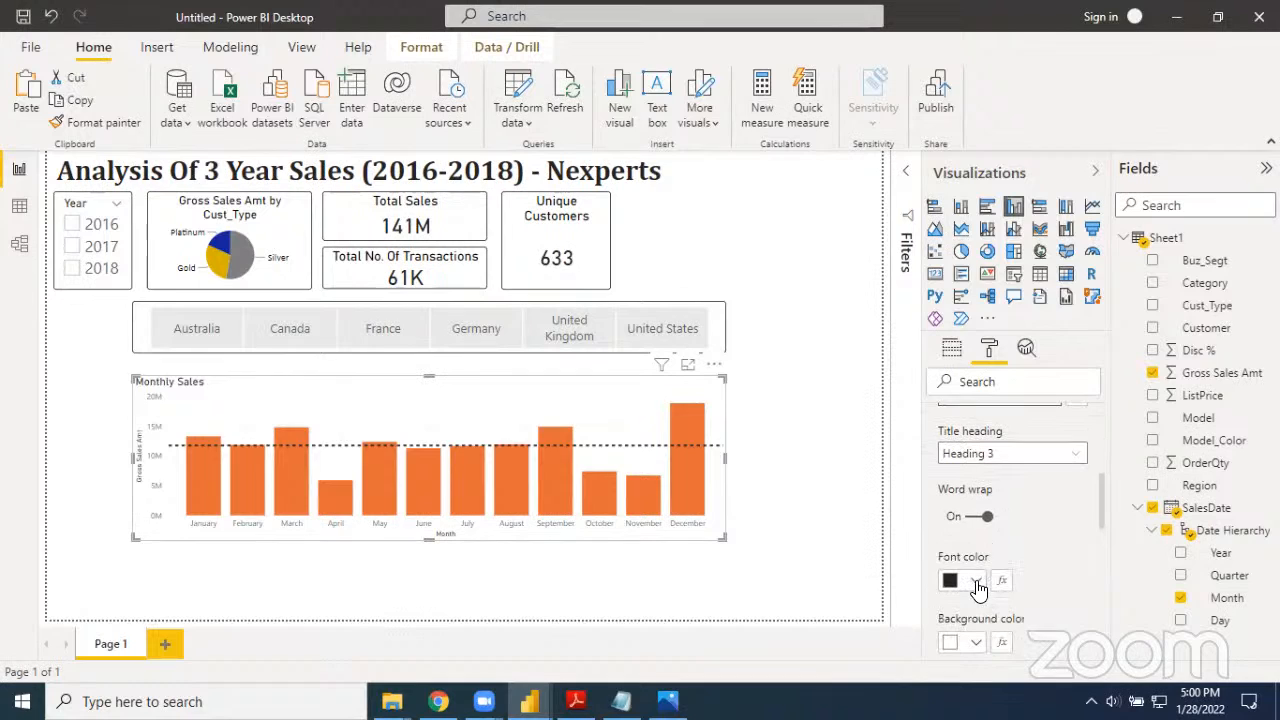
click(976, 582)
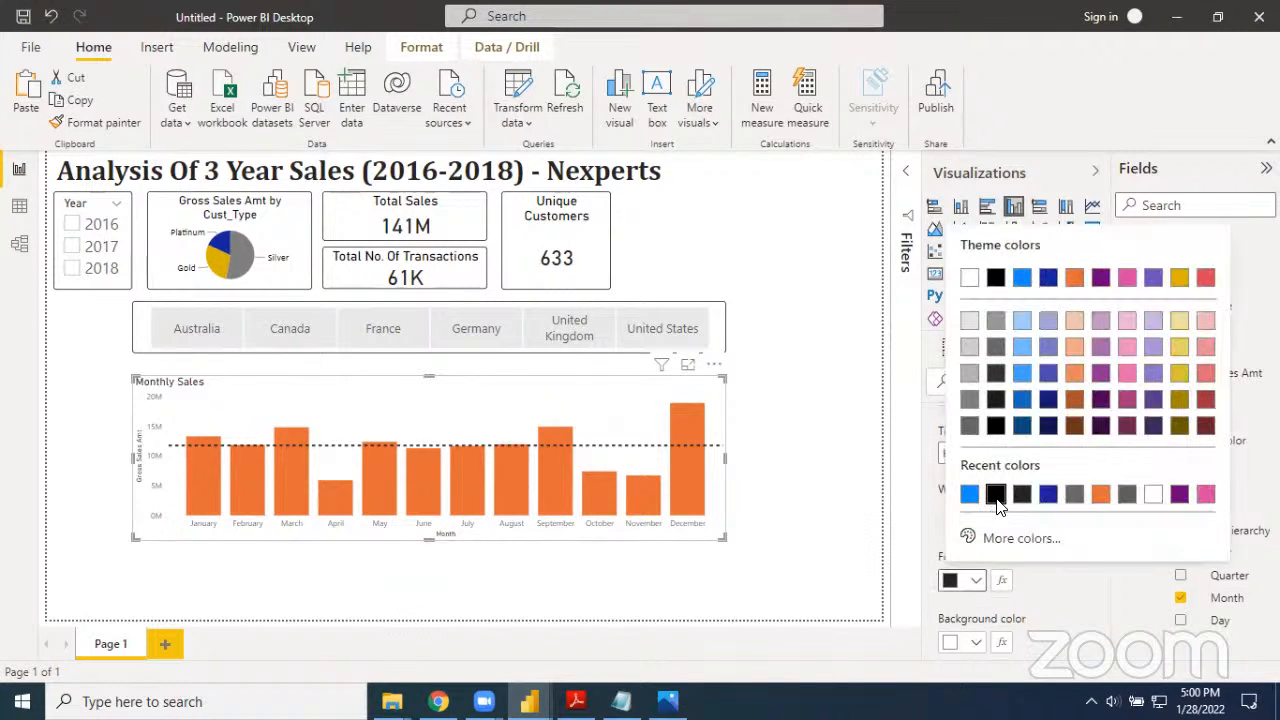
click(995, 494)
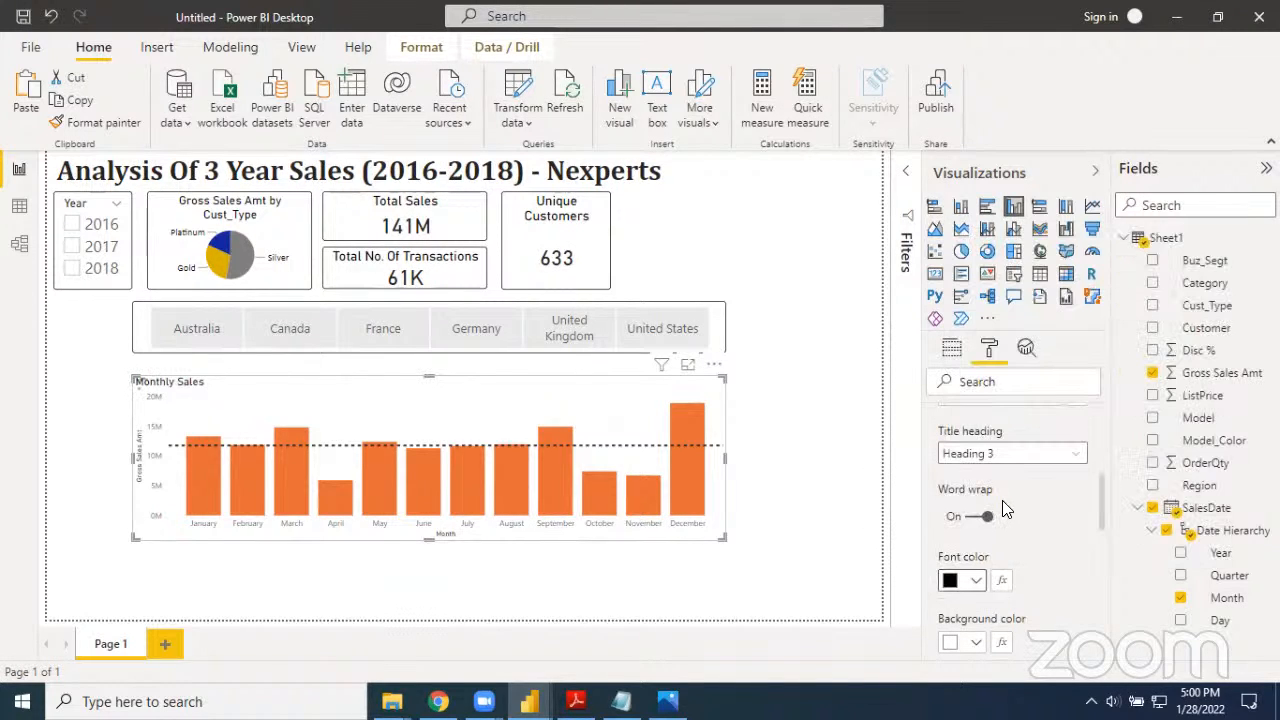
Right-align the Monthly Sales chart title and set its text size to 25 pt
scroll(1004, 510, down, 1)
scroll(1004, 510, down, 1)
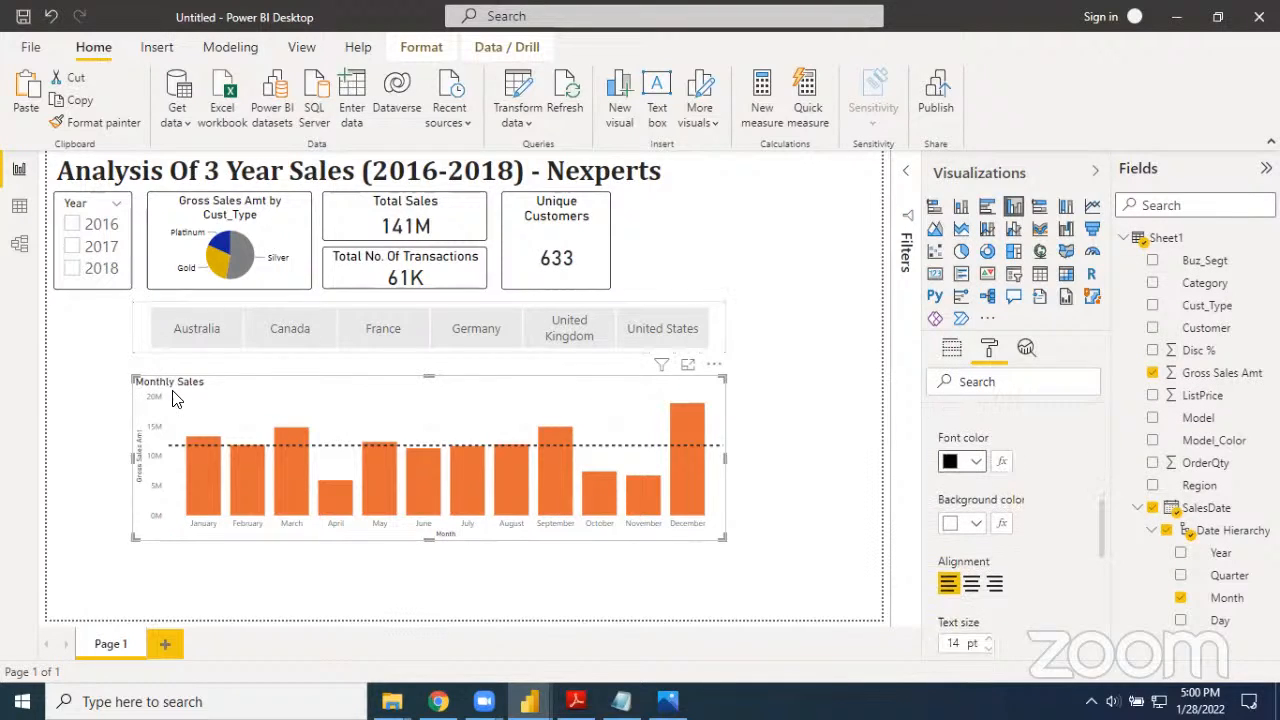
click(995, 585)
scroll(1042, 589, down, 1)
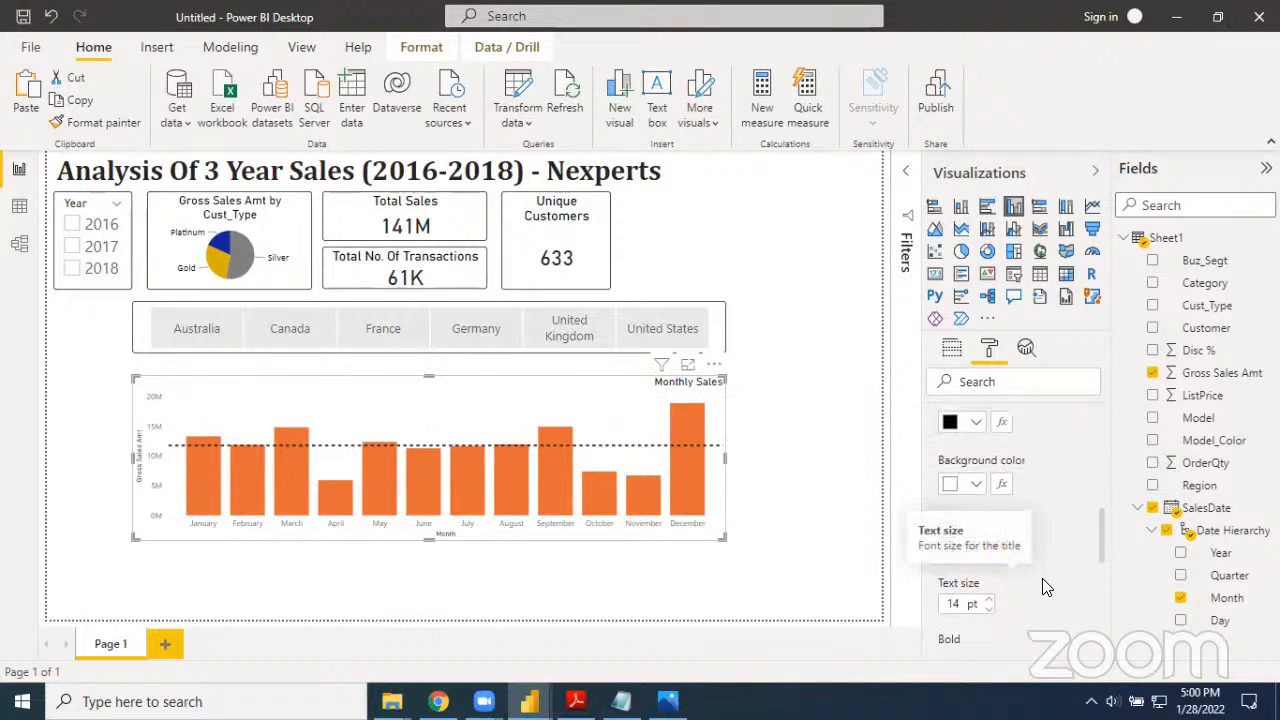
double_click(949, 606)
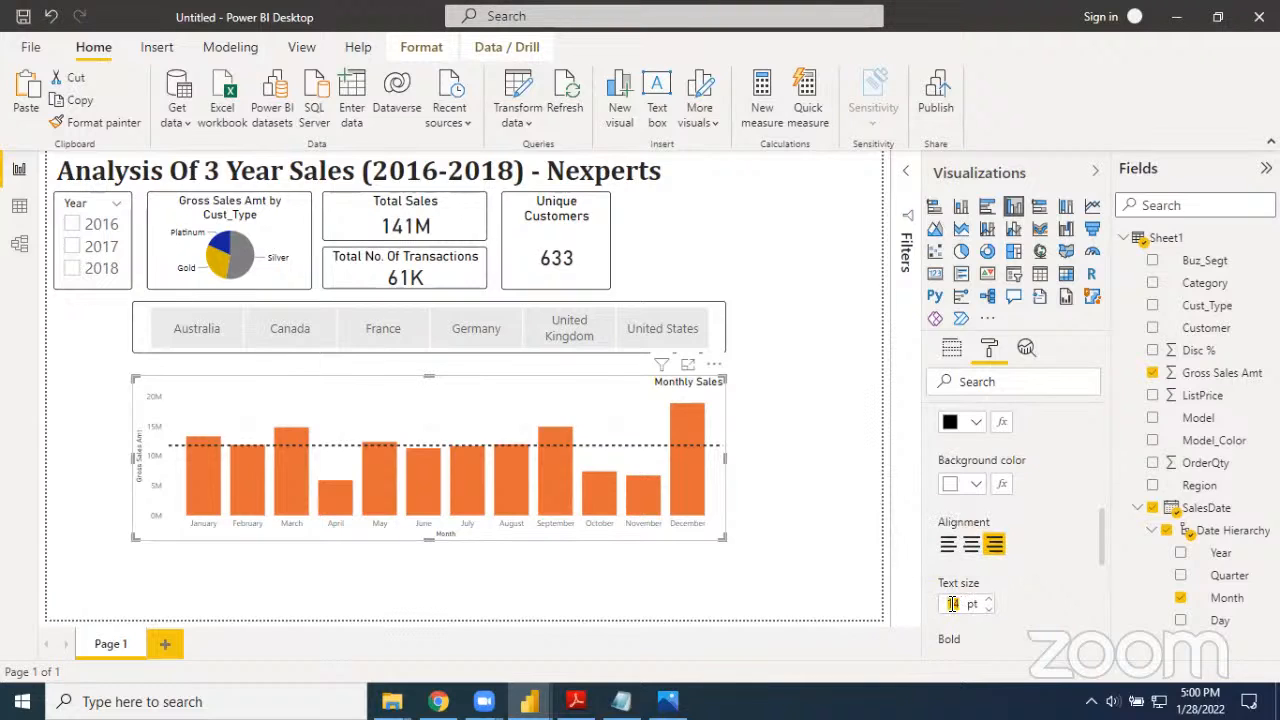
text(25)
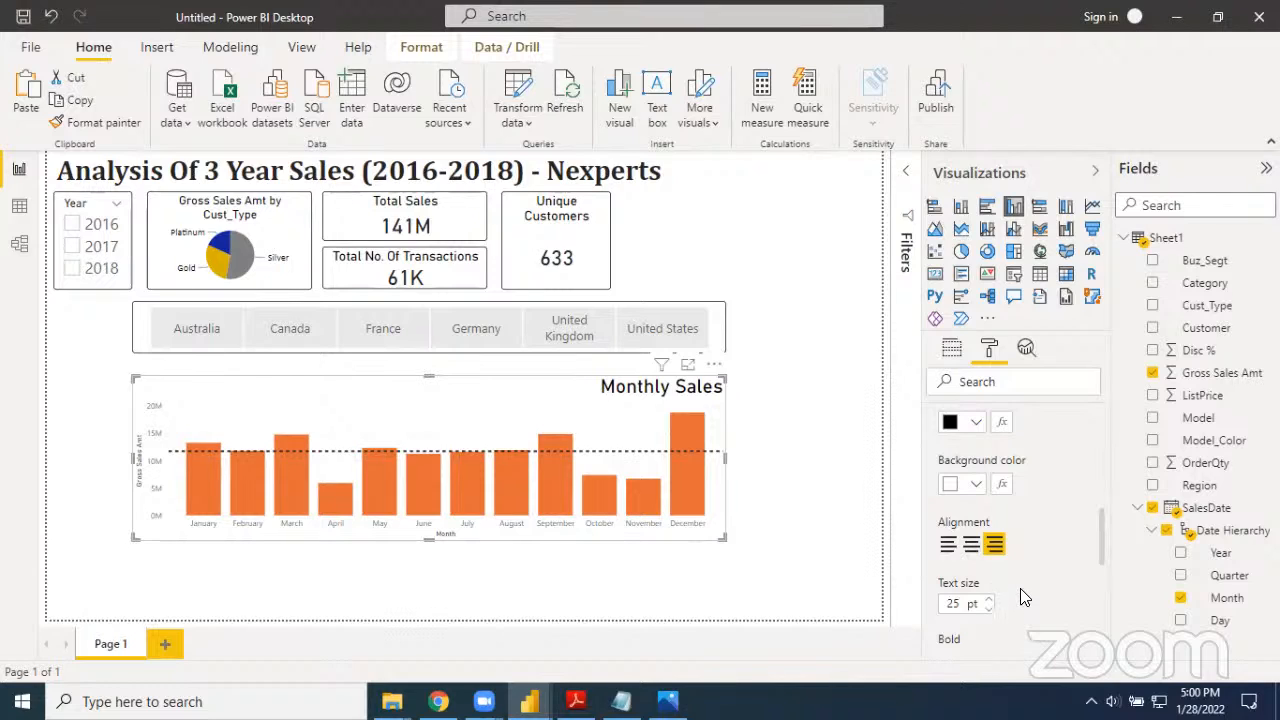
scroll(1015, 570, up, 4)
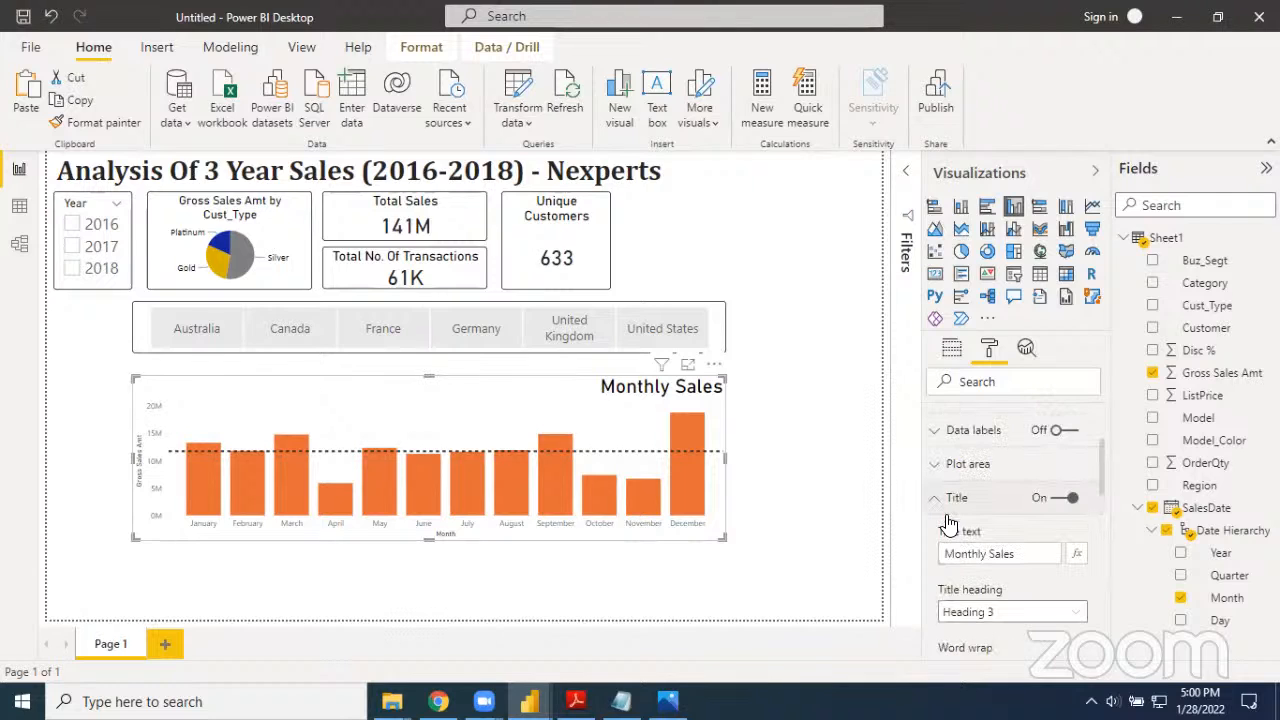
click(1002, 511)
Make the month labels on the chart's X axis black and bold, keeping the text size at 9 pt
scroll(1005, 531, up, 3)
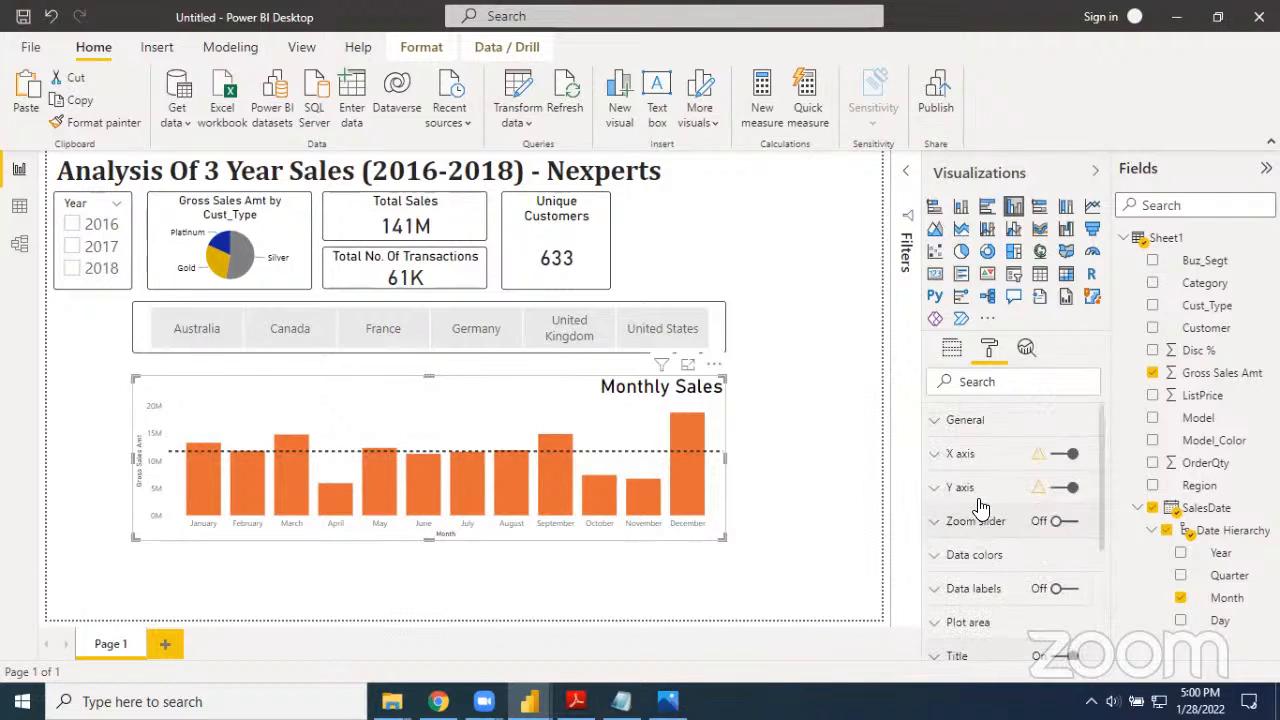
click(940, 458)
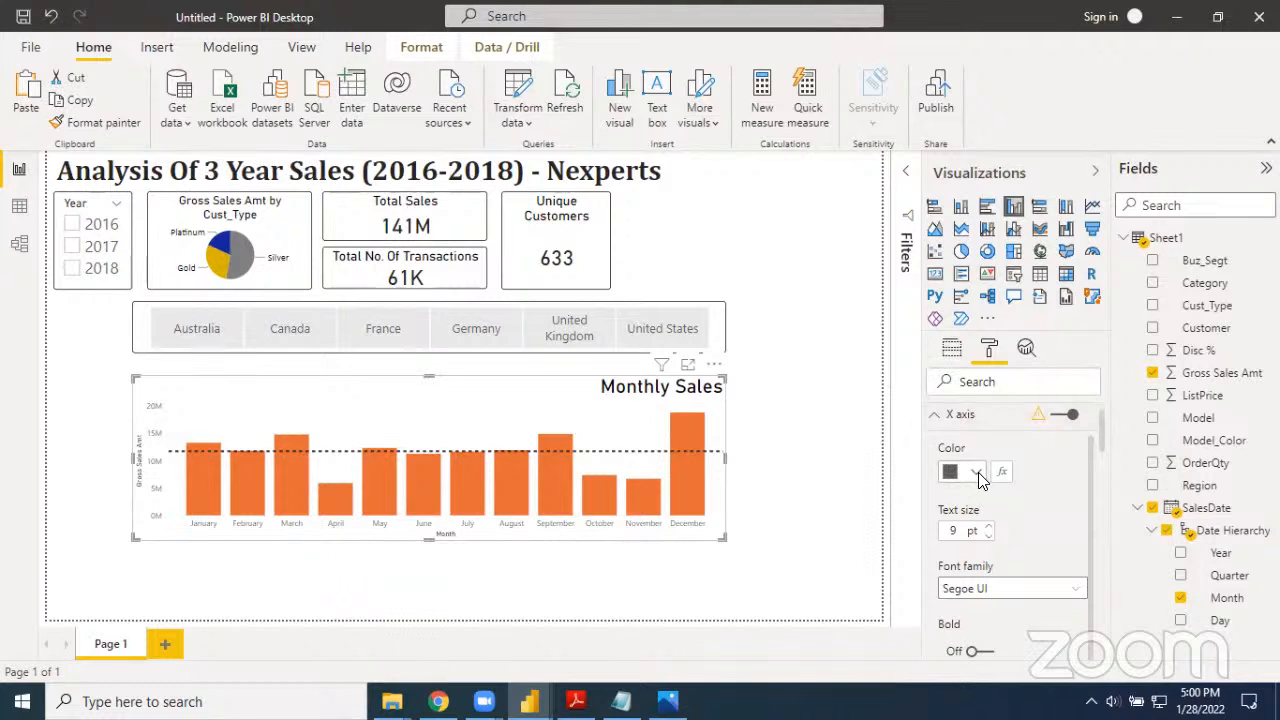
click(978, 476)
click(995, 318)
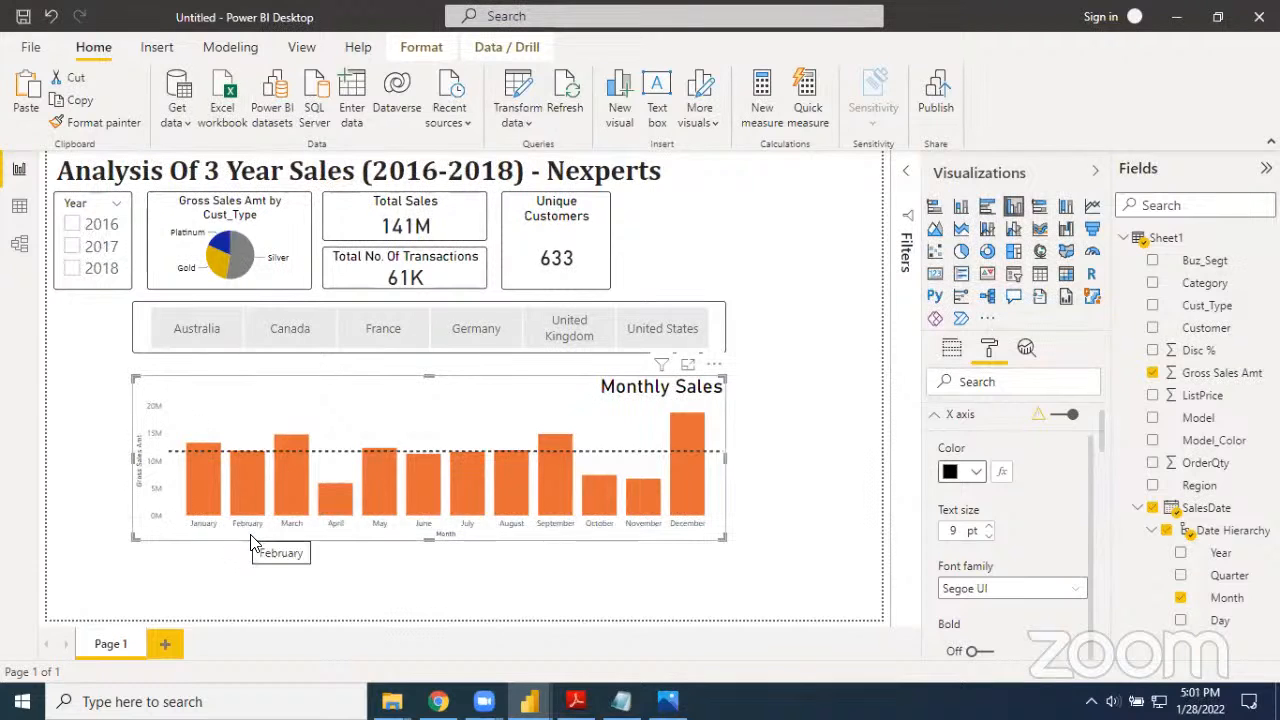
click(989, 527)
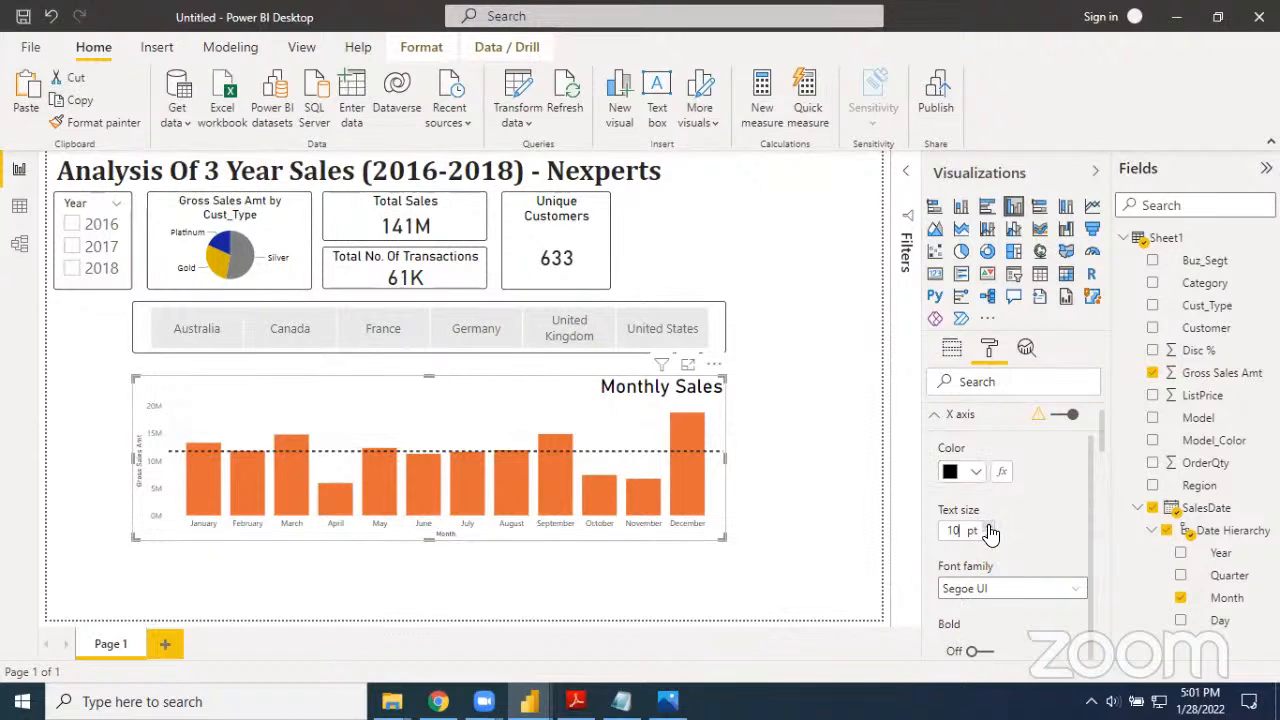
click(990, 534)
double_click(988, 527)
click(986, 528)
click(988, 651)
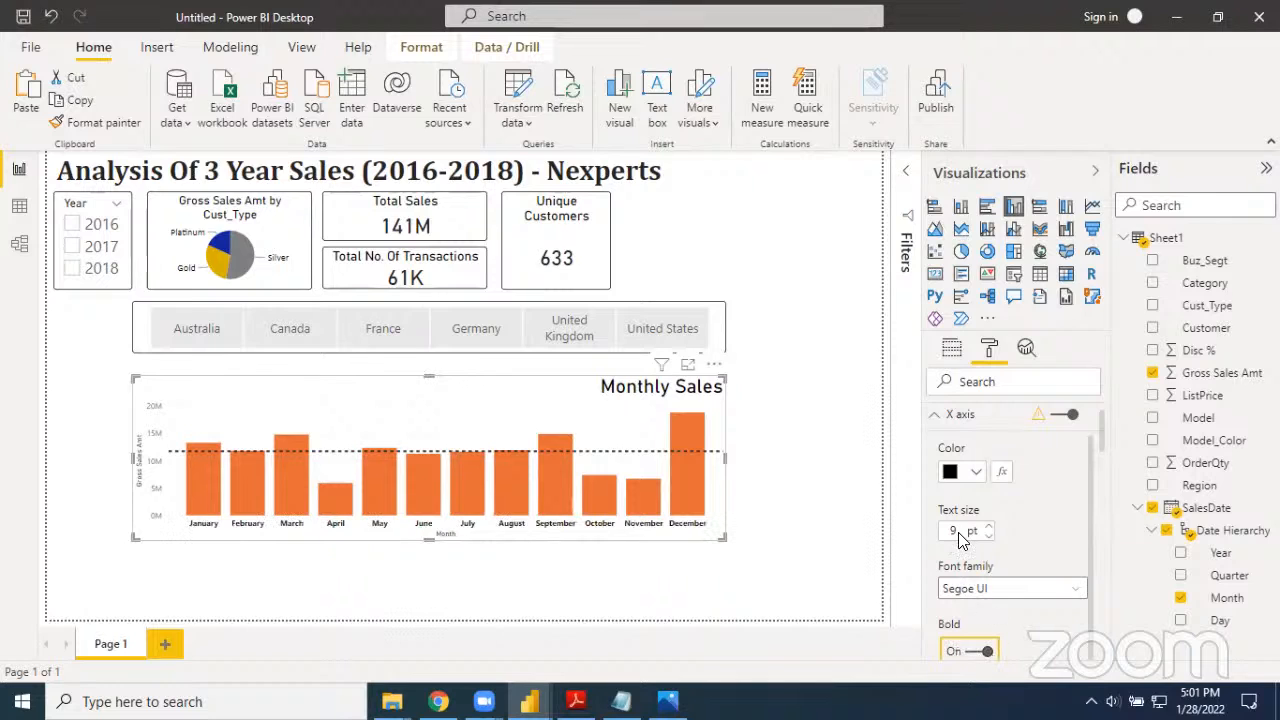
click(934, 414)
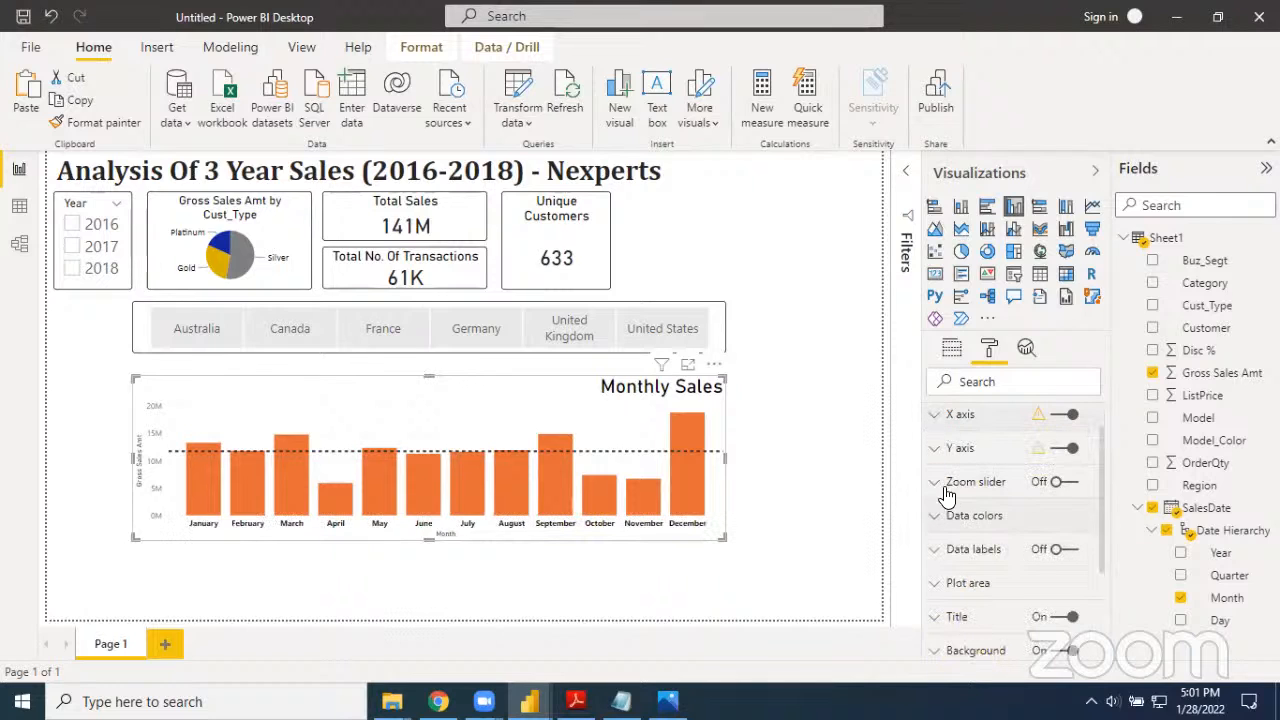
Set the color of the Monthly Sales chart's Y axis labels to black
click(935, 450)
scroll(990, 571, down, 3)
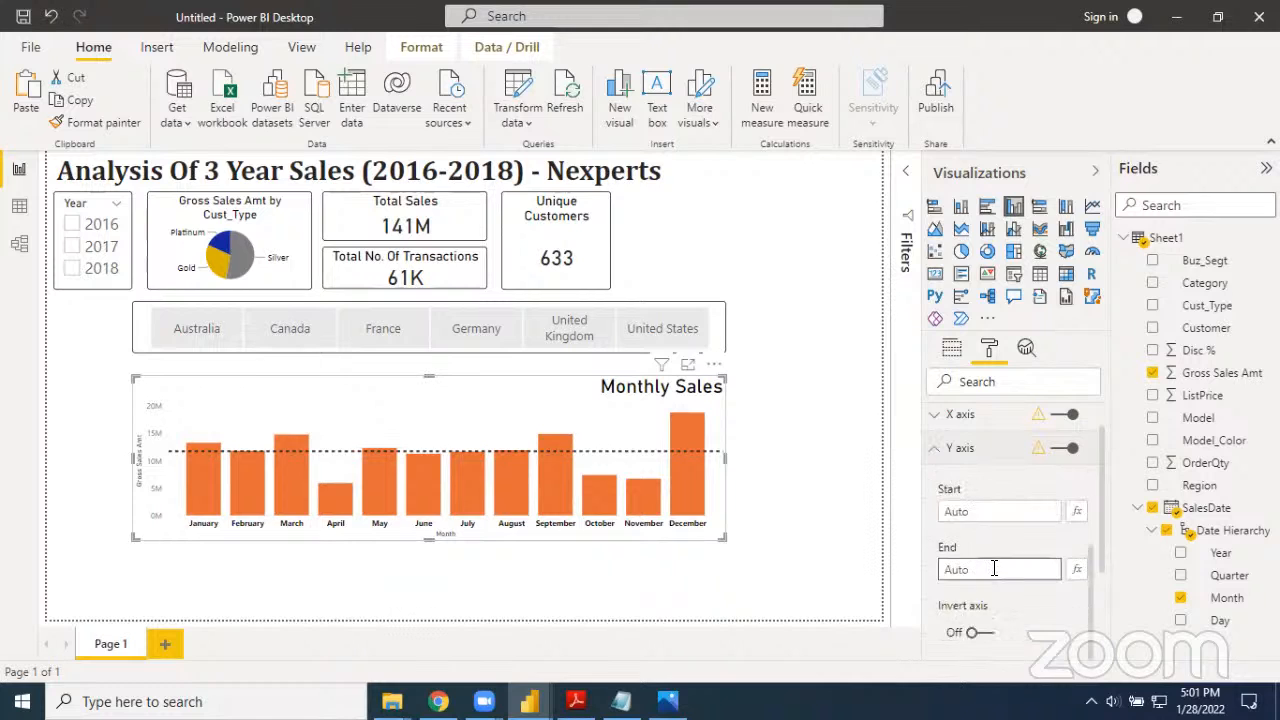
scroll(986, 562, down, 2)
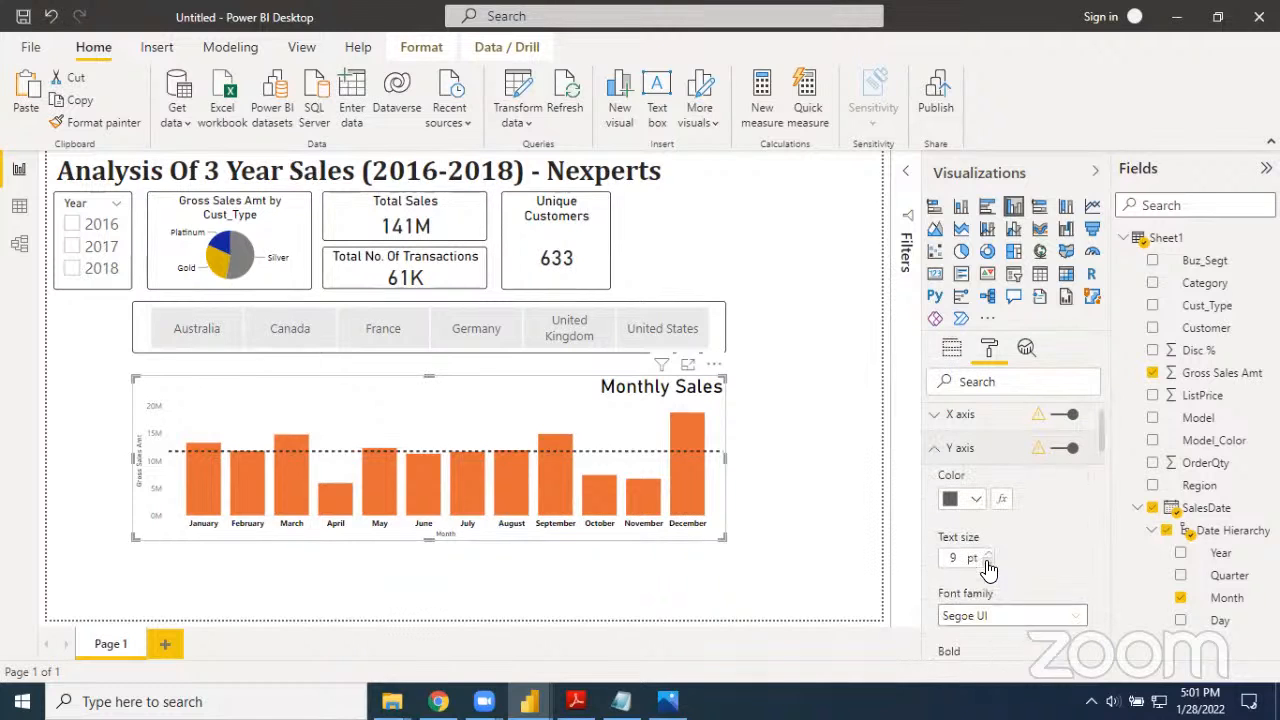
click(975, 499)
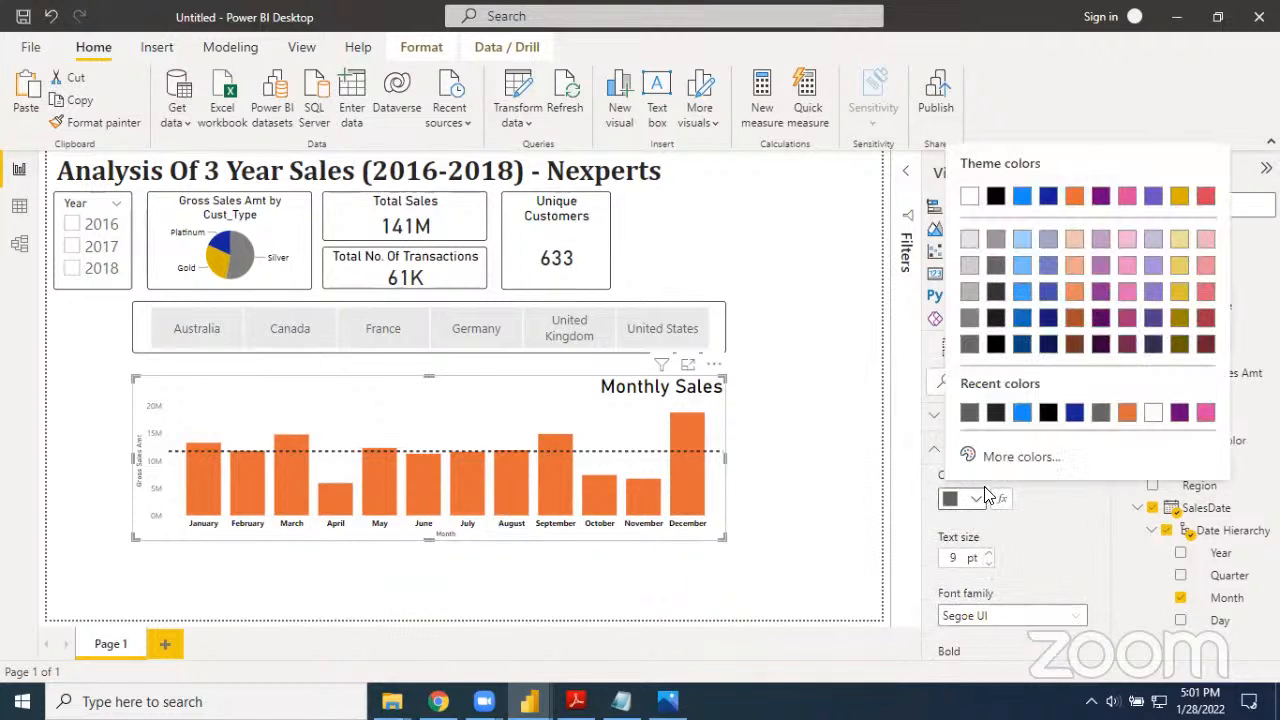
click(995, 350)
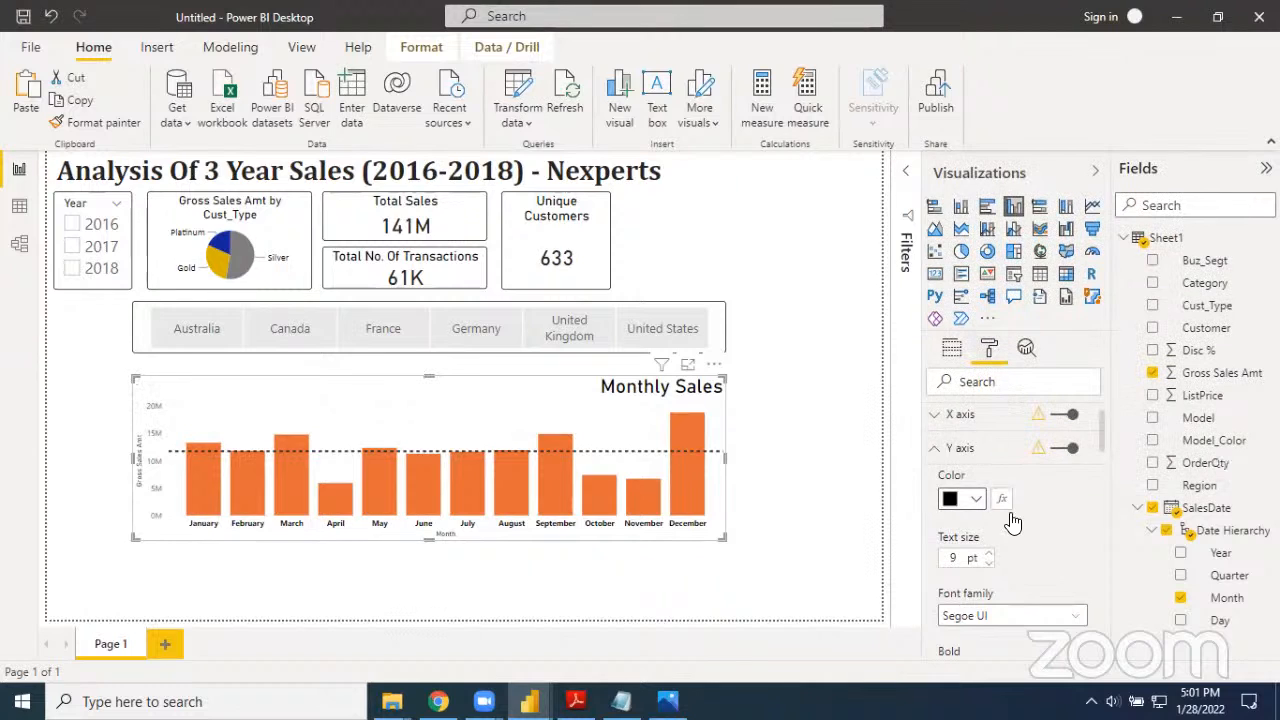
Make the Y axis labels of the Monthly Sales chart bold
scroll(1018, 560, down, 1)
scroll(1018, 560, down, 3)
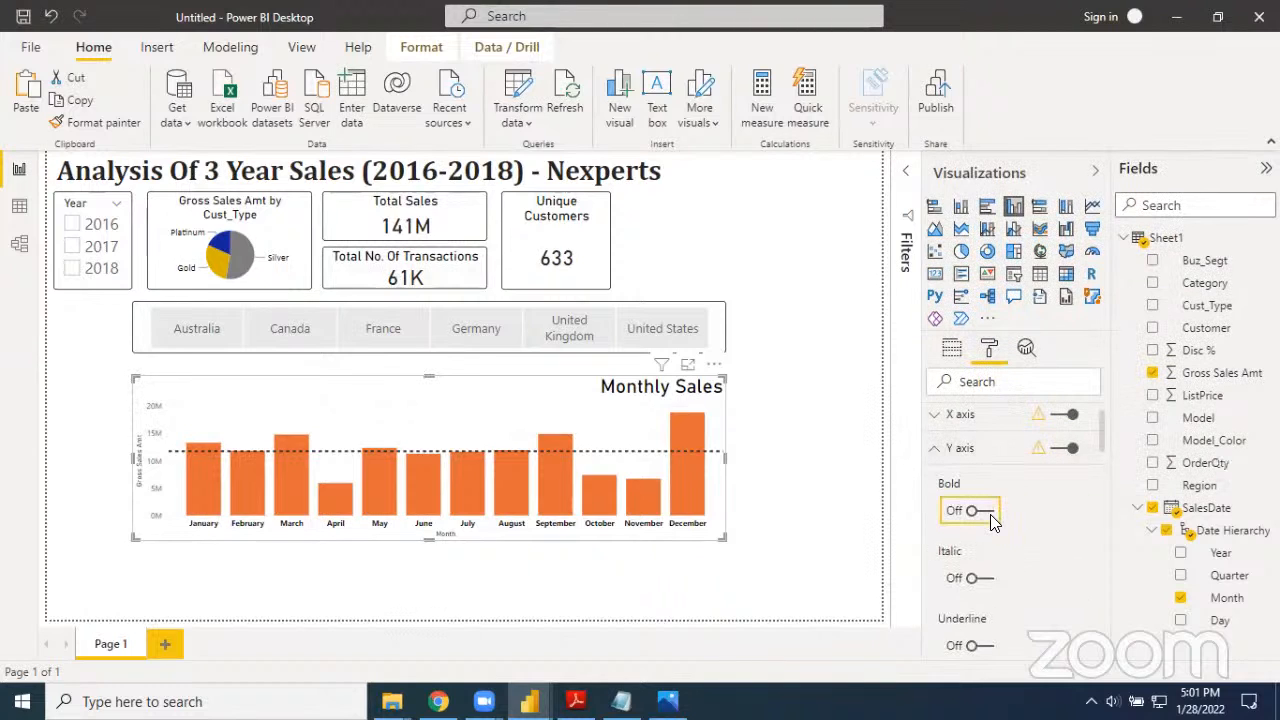
click(993, 518)
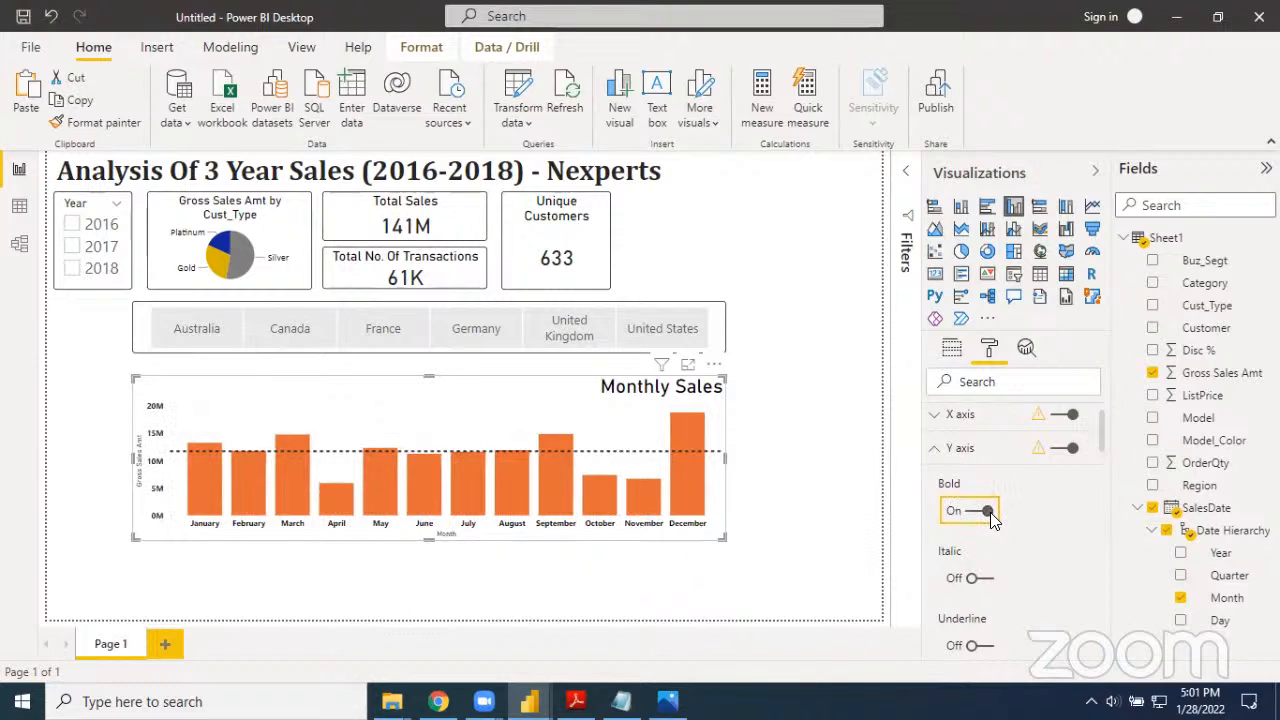
scroll(980, 565, up, 3)
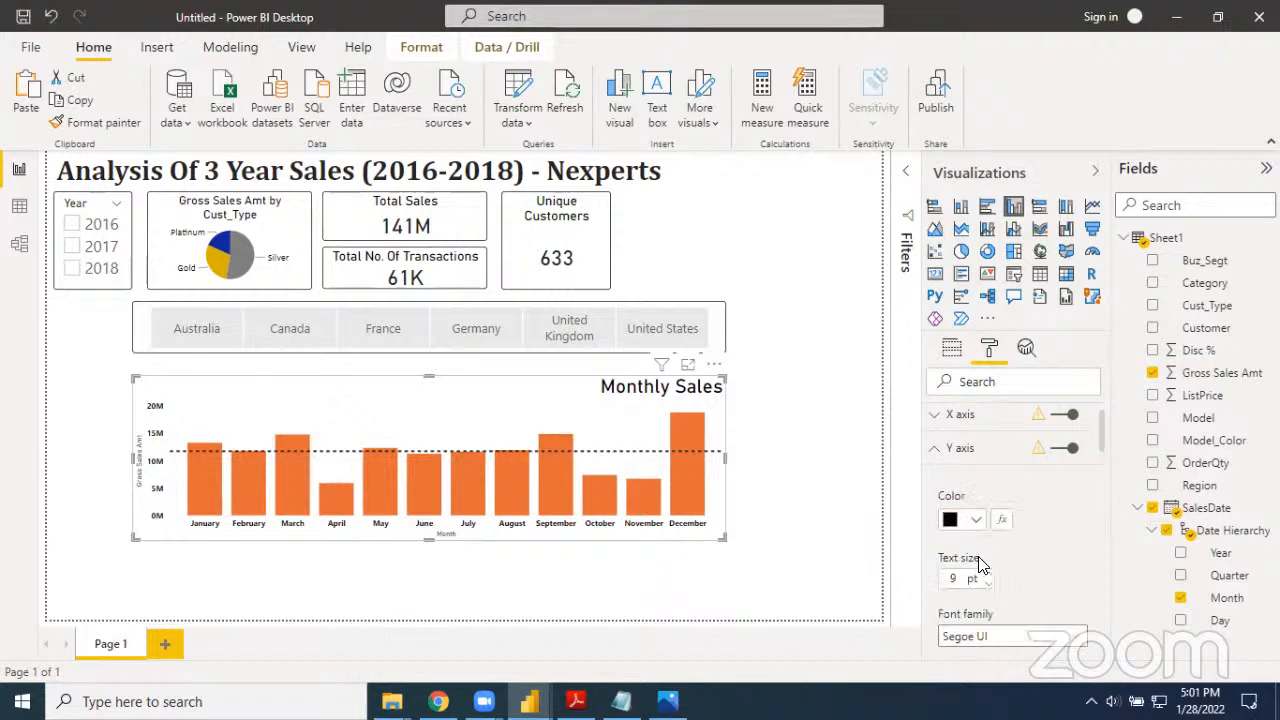
click(943, 452)
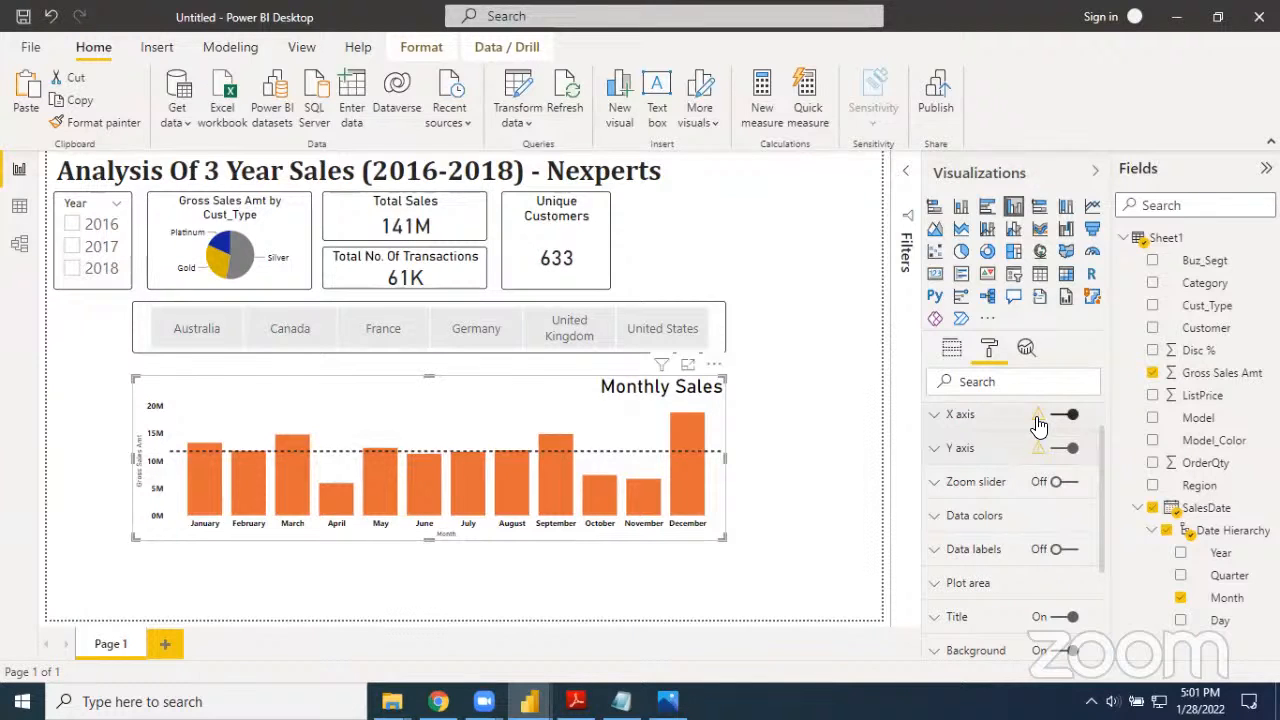
mouse_move(1038, 424)
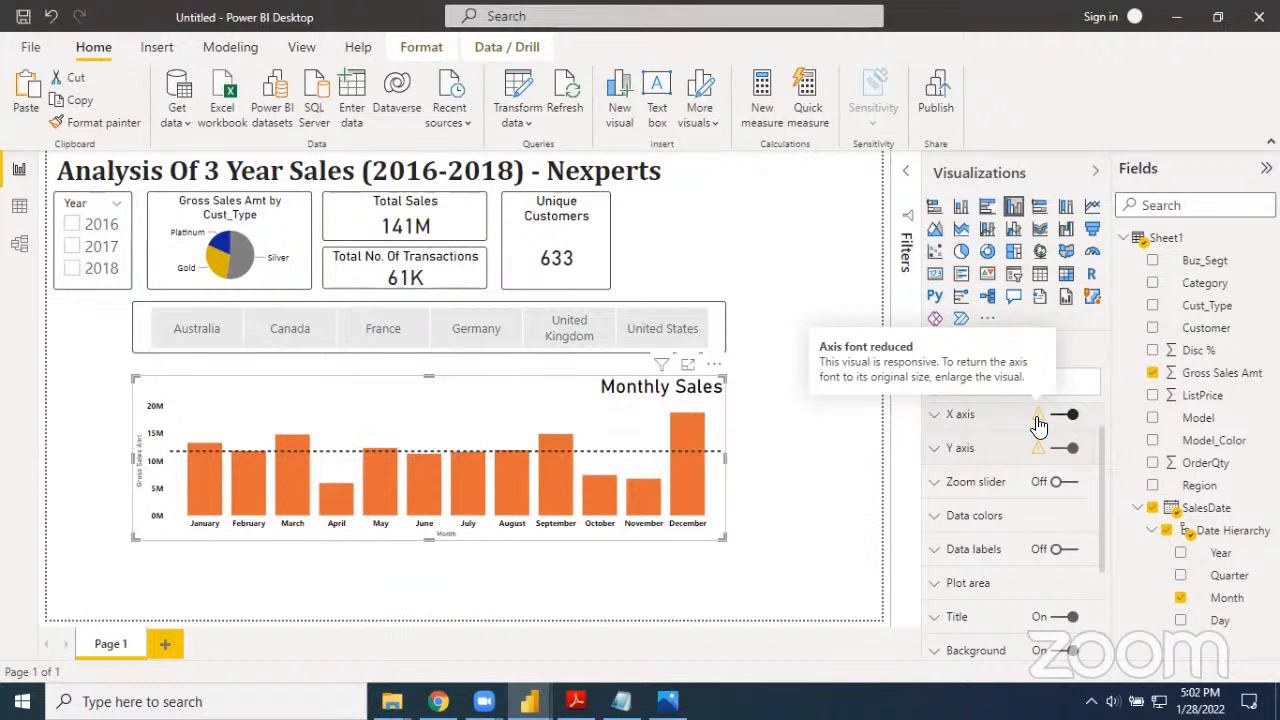
click(784, 516)
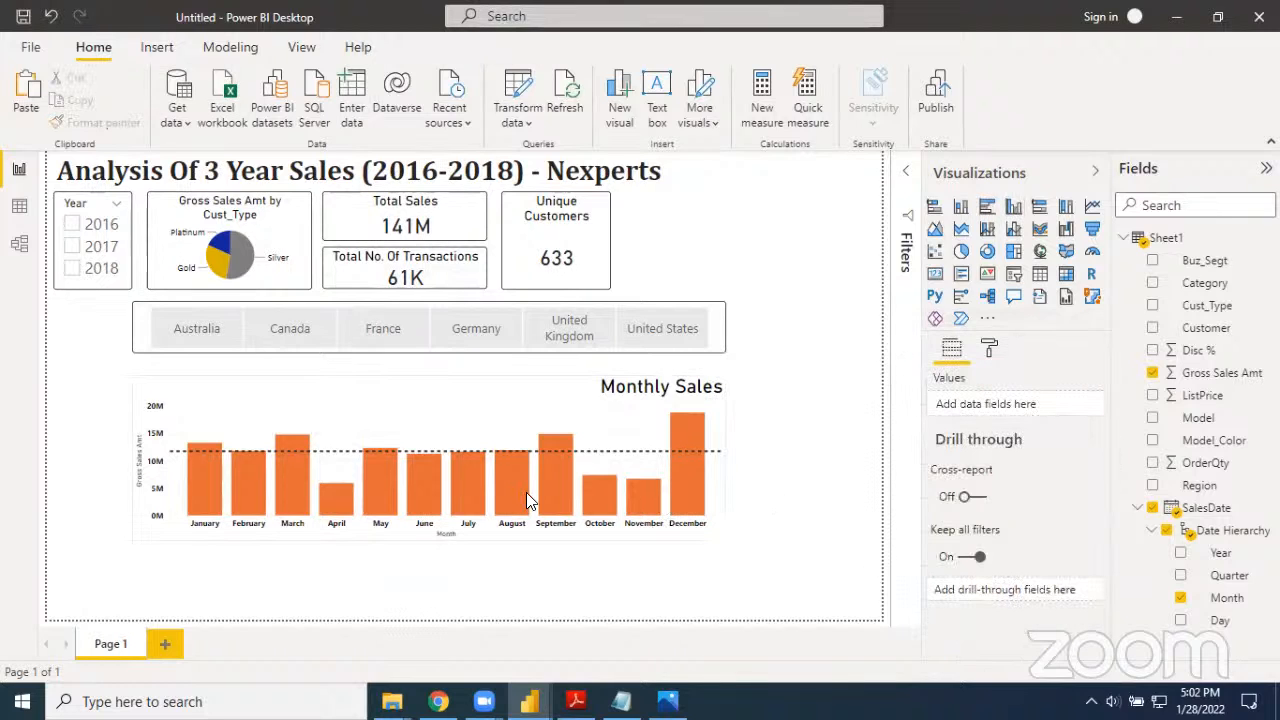
Test the Year slicer by filtering the report to 2017 and to 2018, and clear the year selection
click(432, 413)
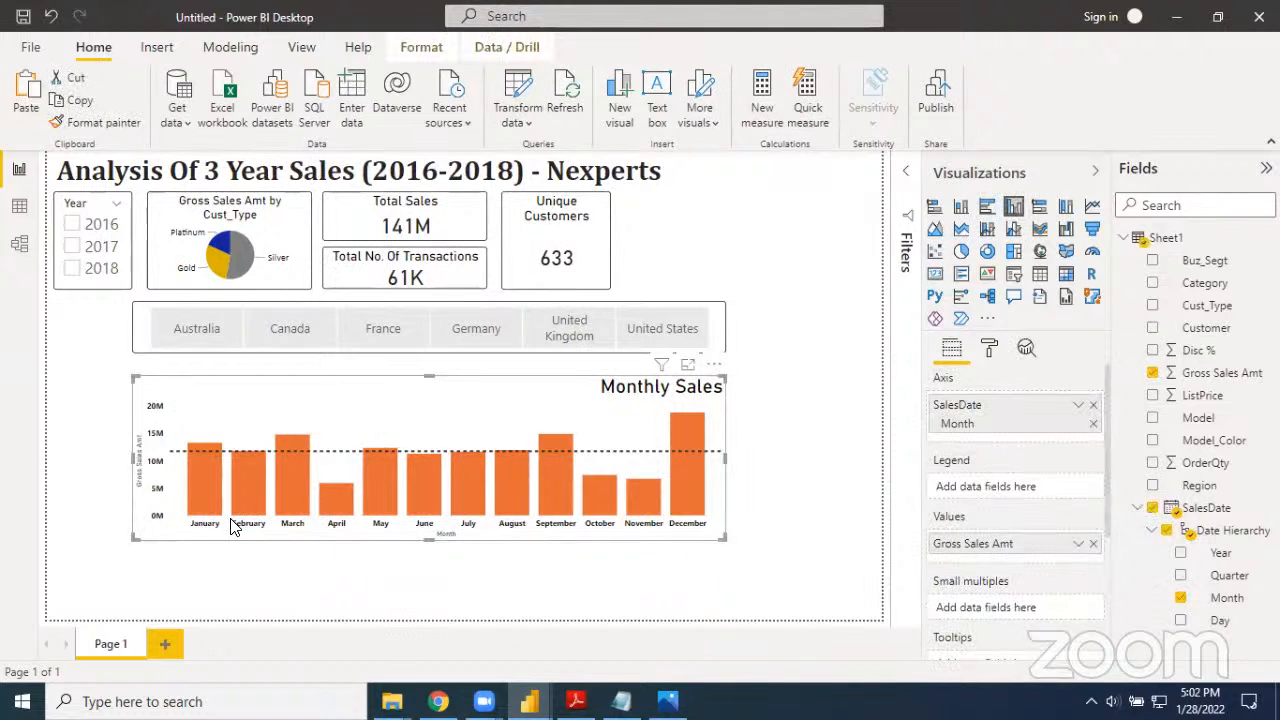
click(75, 250)
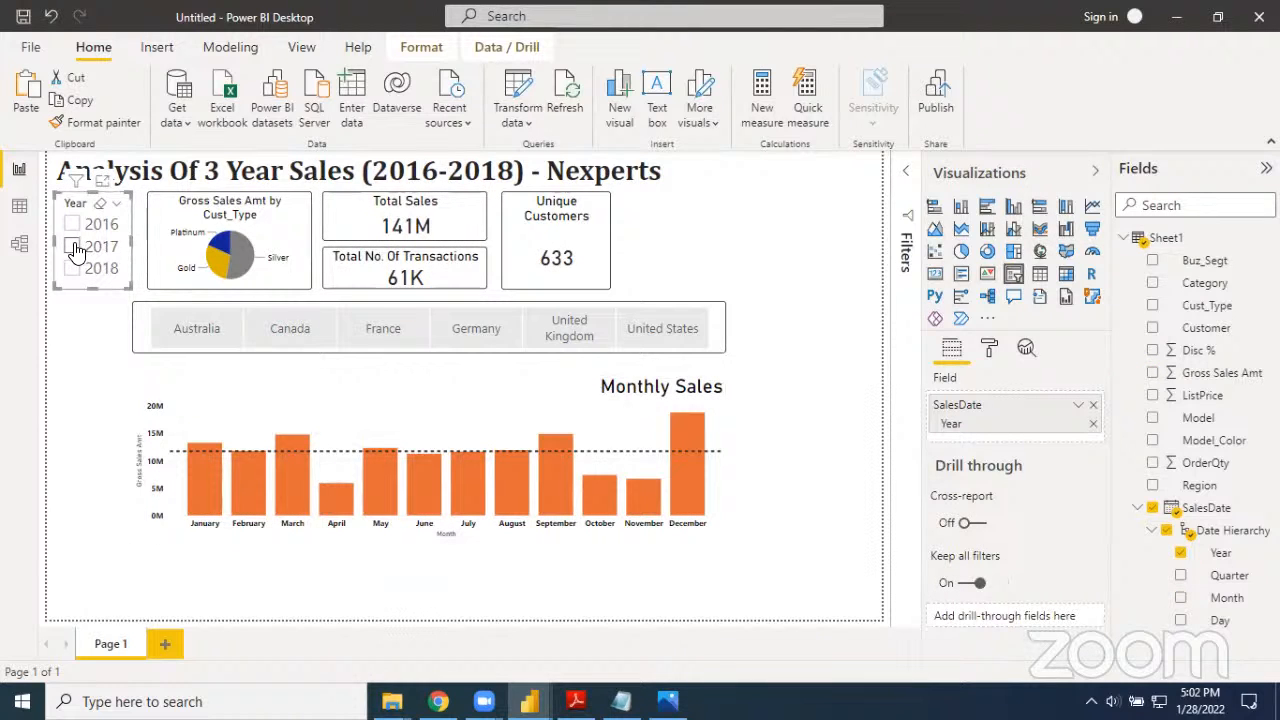
click(75, 248)
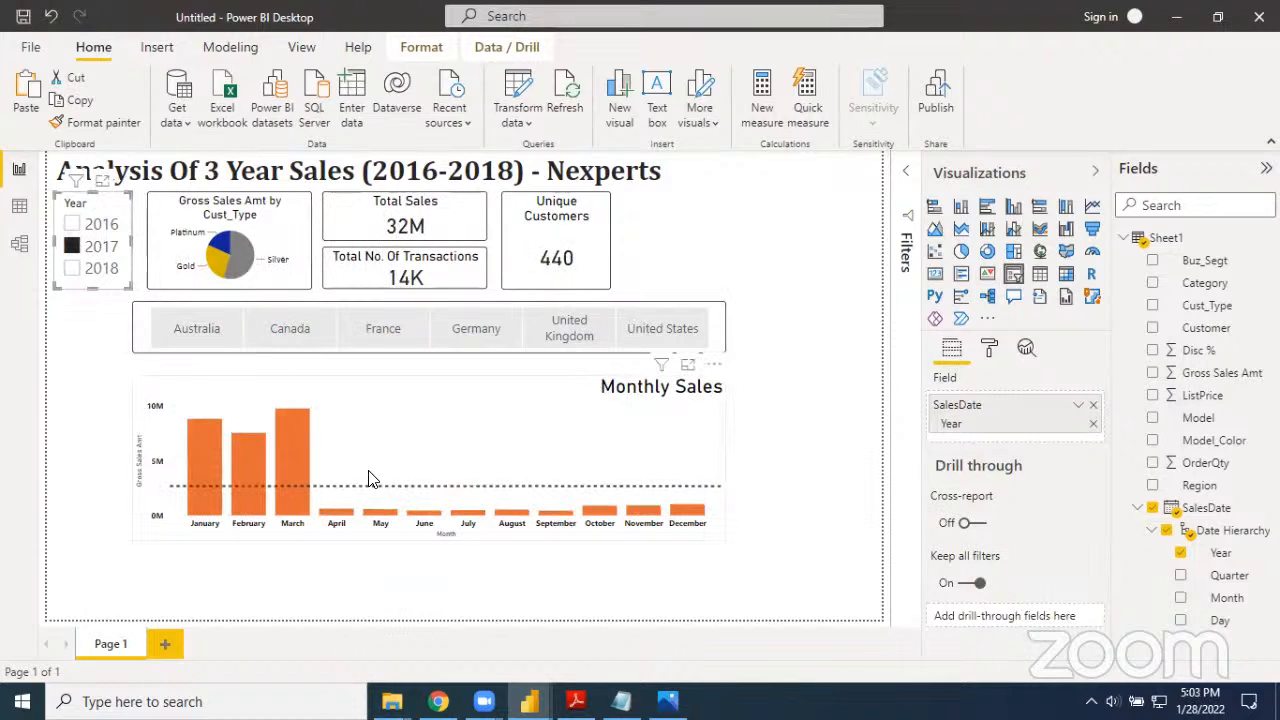
click(72, 268)
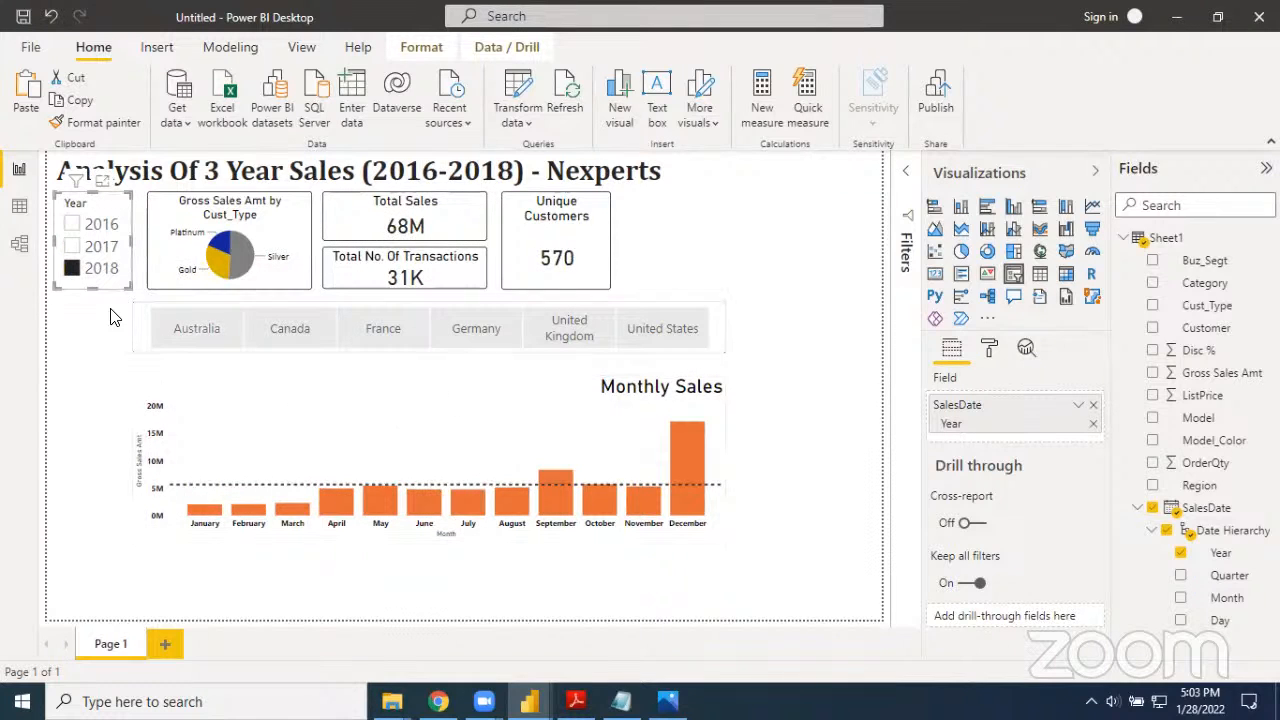
click(72, 269)
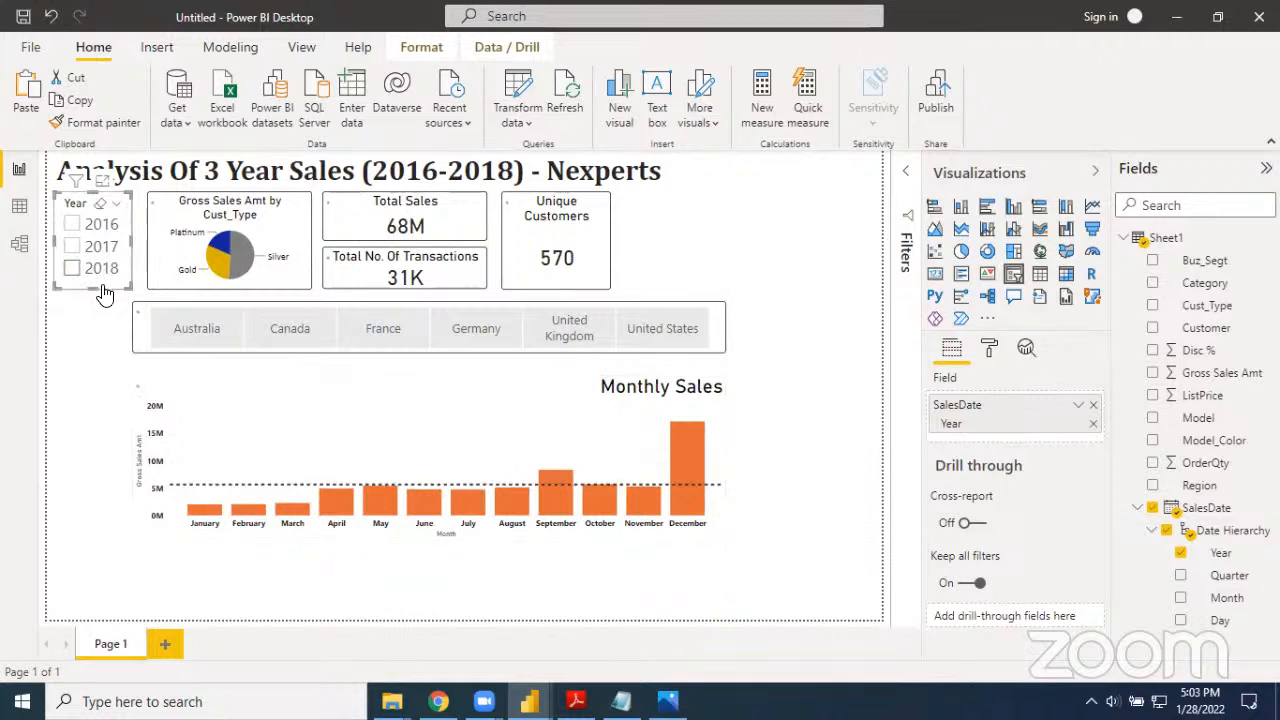
Turn on a black border around the Monthly Sales chart with a 5 px corner radius
click(277, 415)
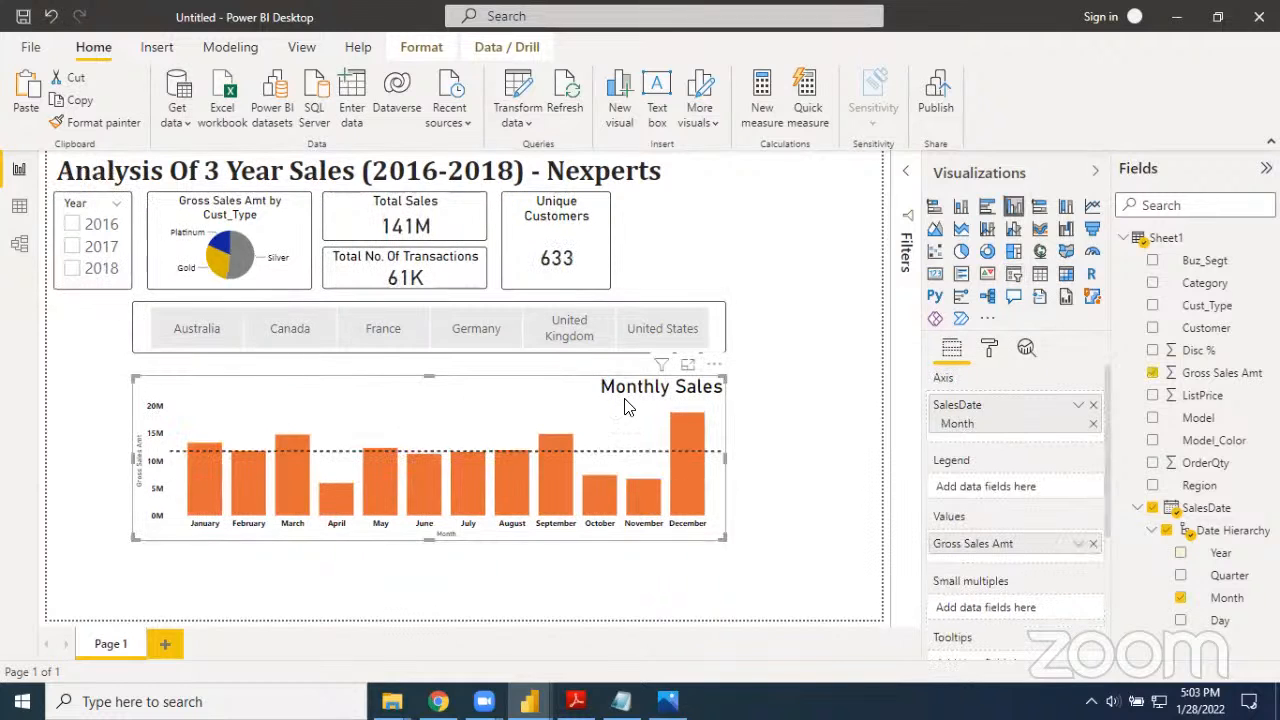
click(988, 355)
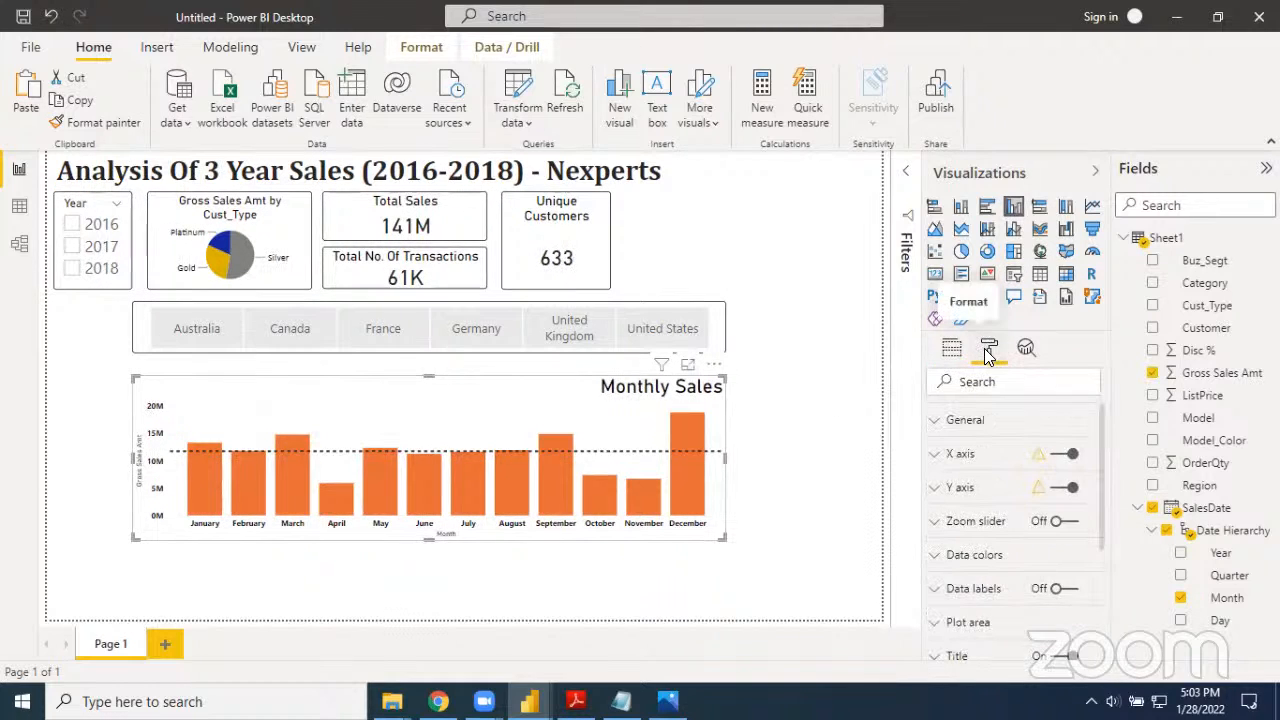
scroll(972, 549, down, 1)
scroll(972, 549, down, 3)
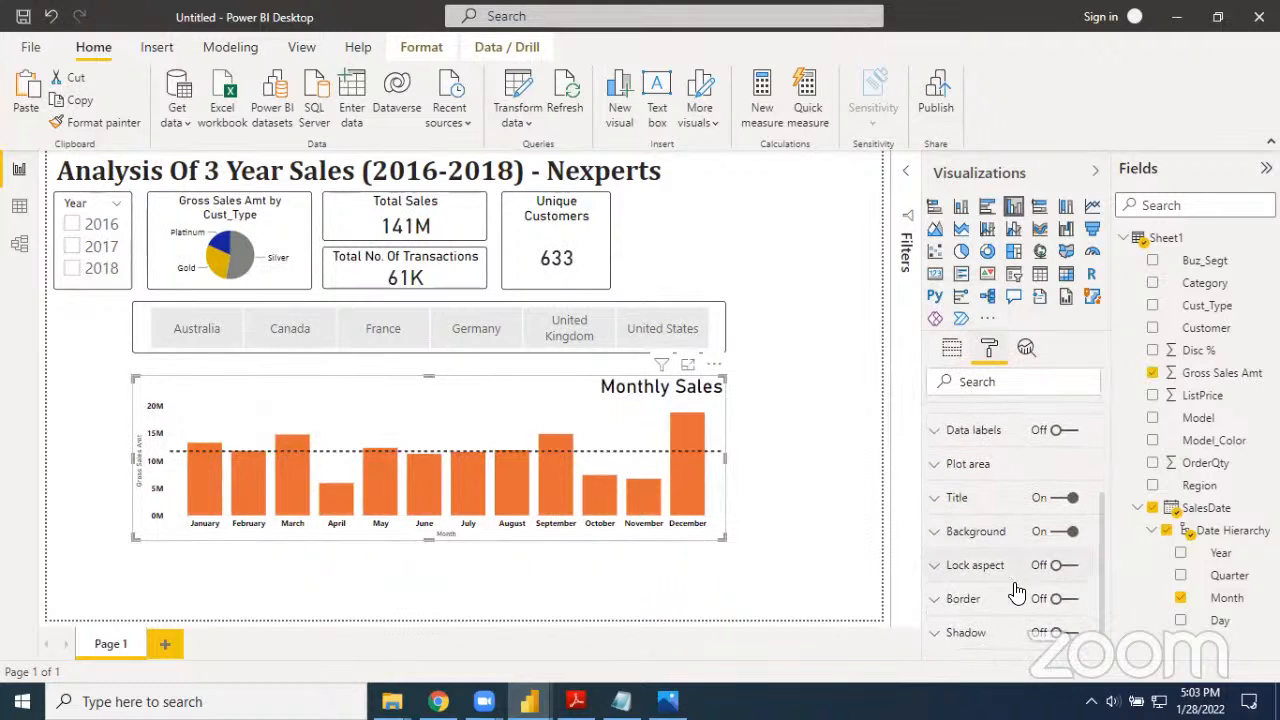
click(1062, 598)
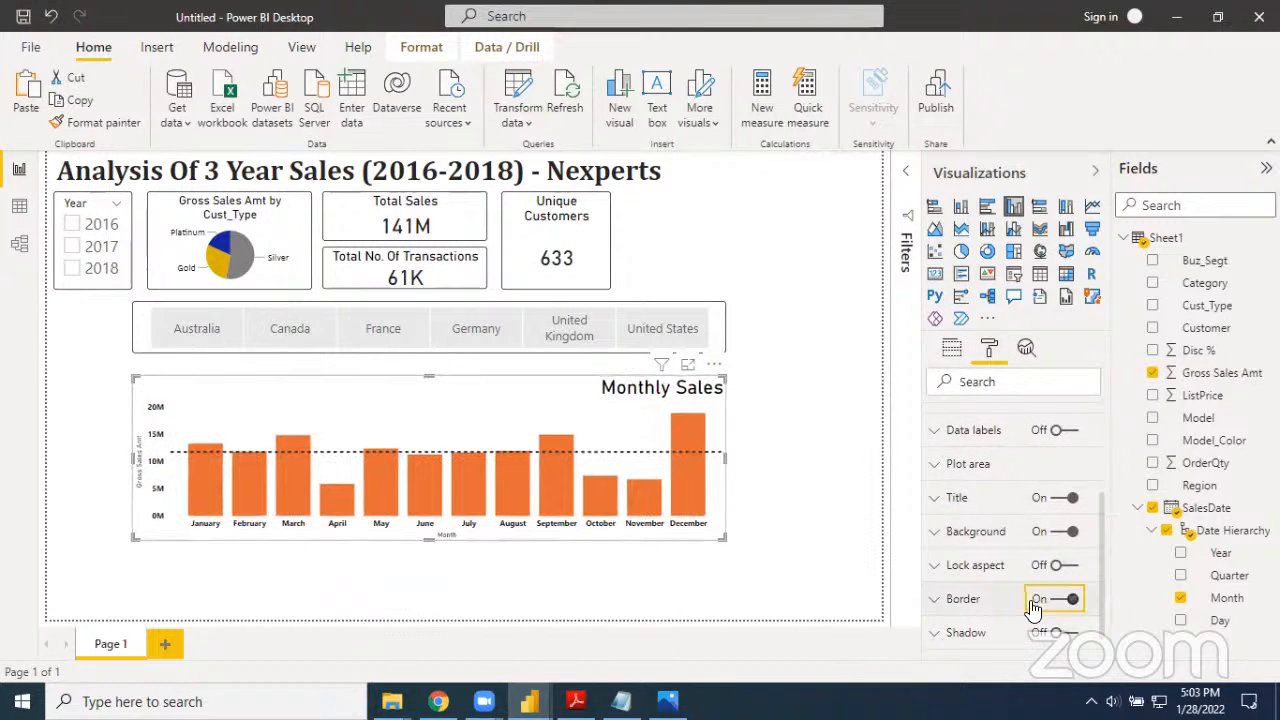
click(940, 600)
scroll(996, 568, down, 3)
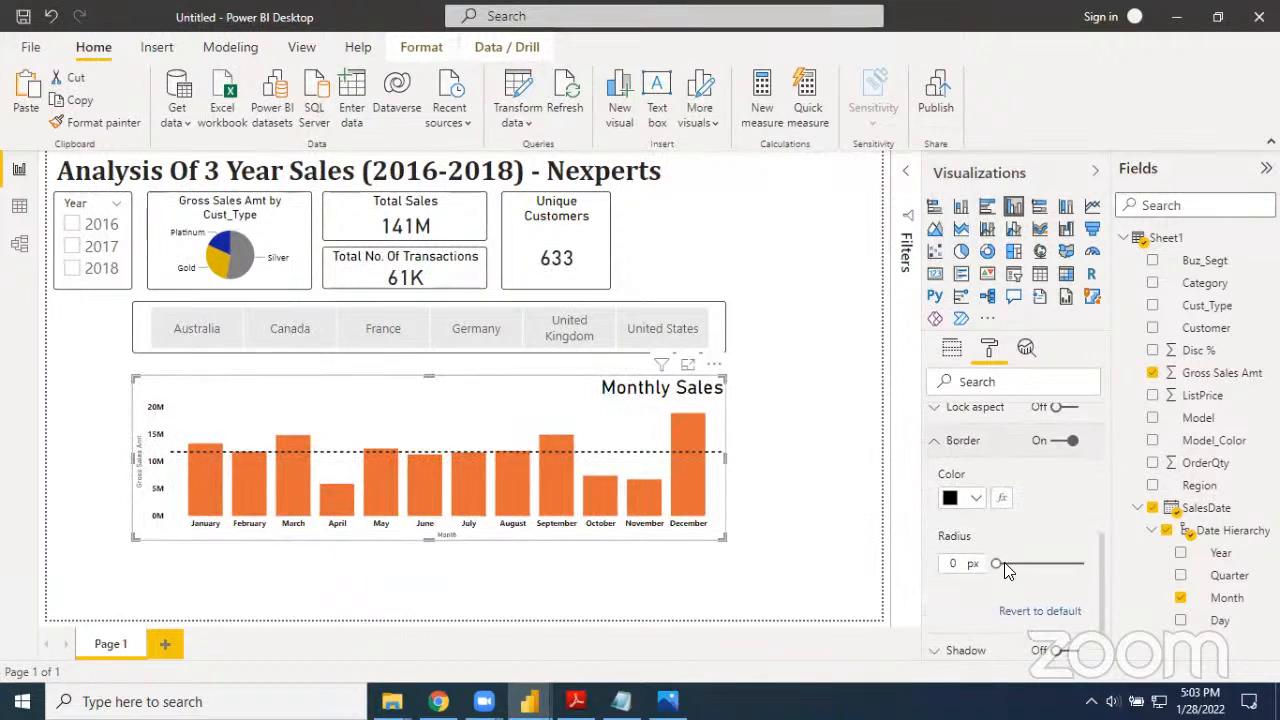
drag(998, 564, 1010, 564)
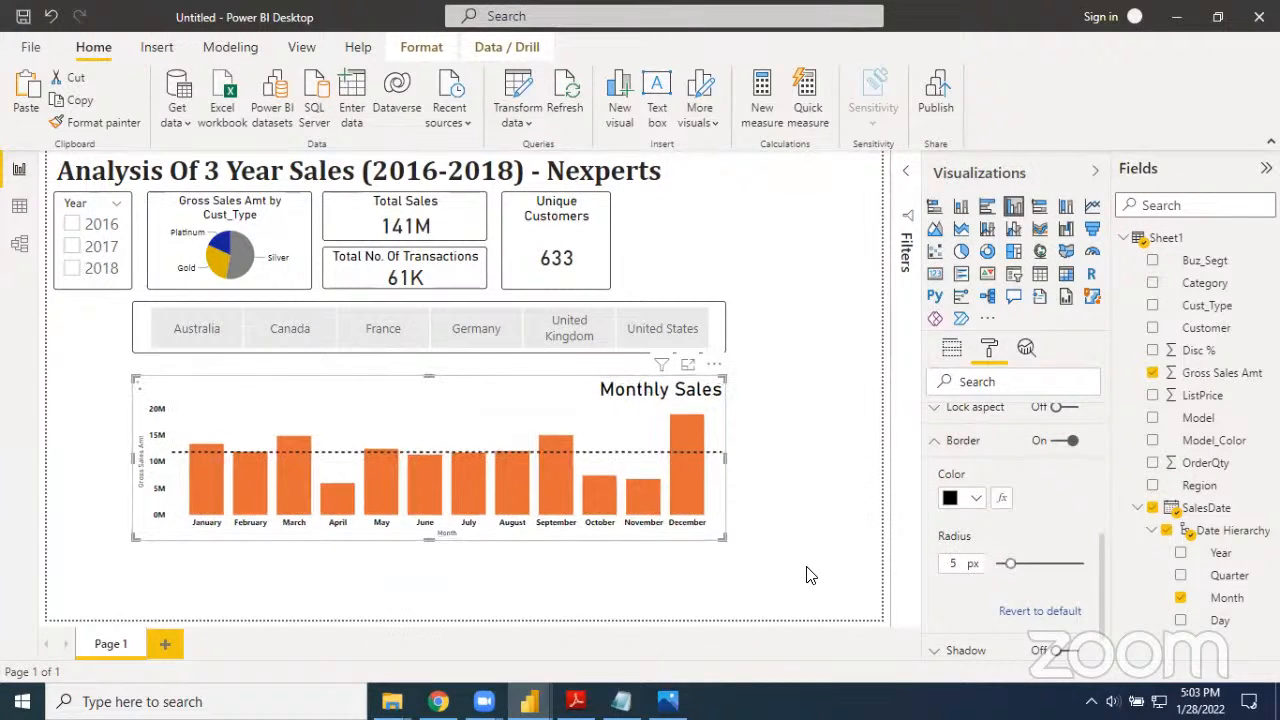
click(810, 575)
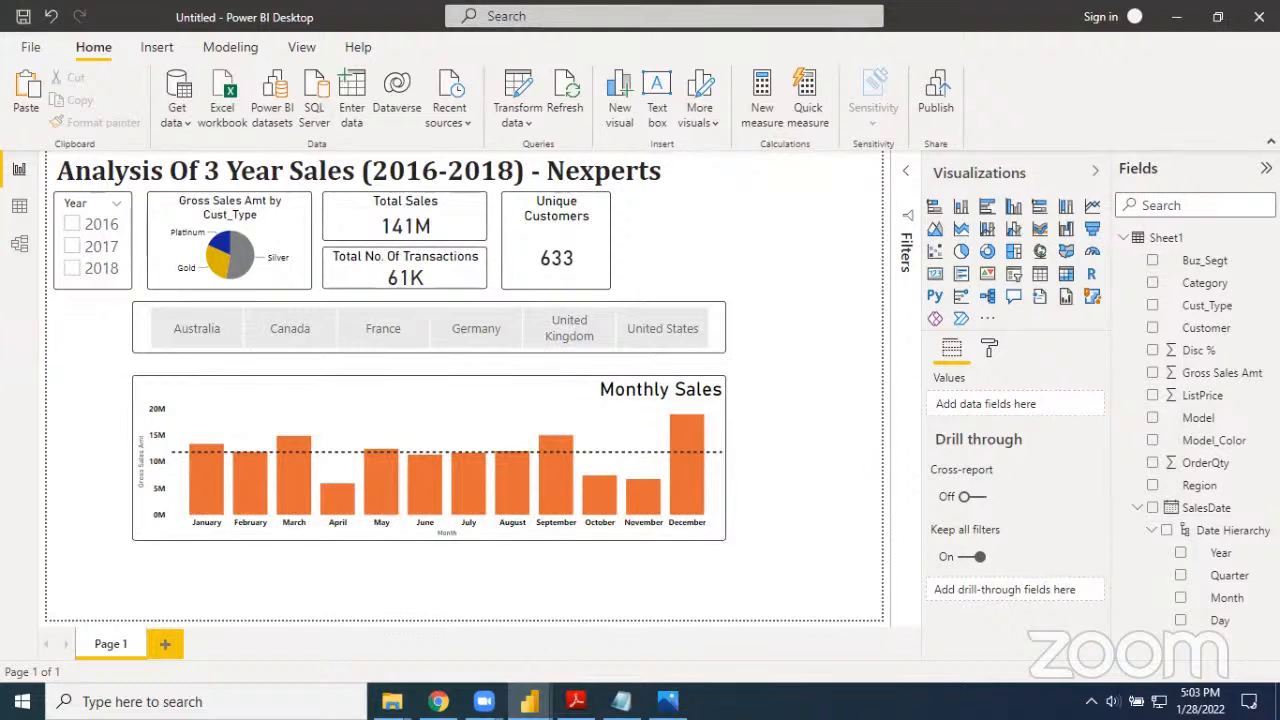
Examine the remaining charts and layout in the finished reference report, and return to the untitled report
key(alt+Tab)
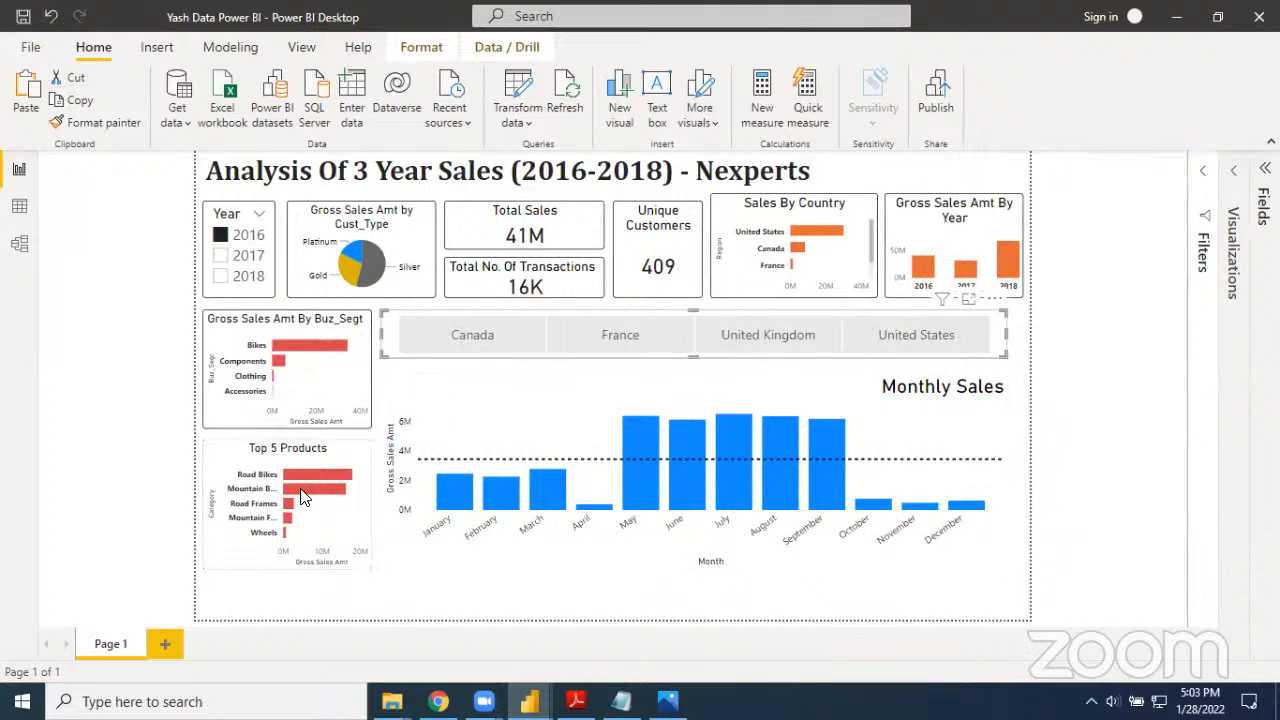
mouse_move(302, 500)
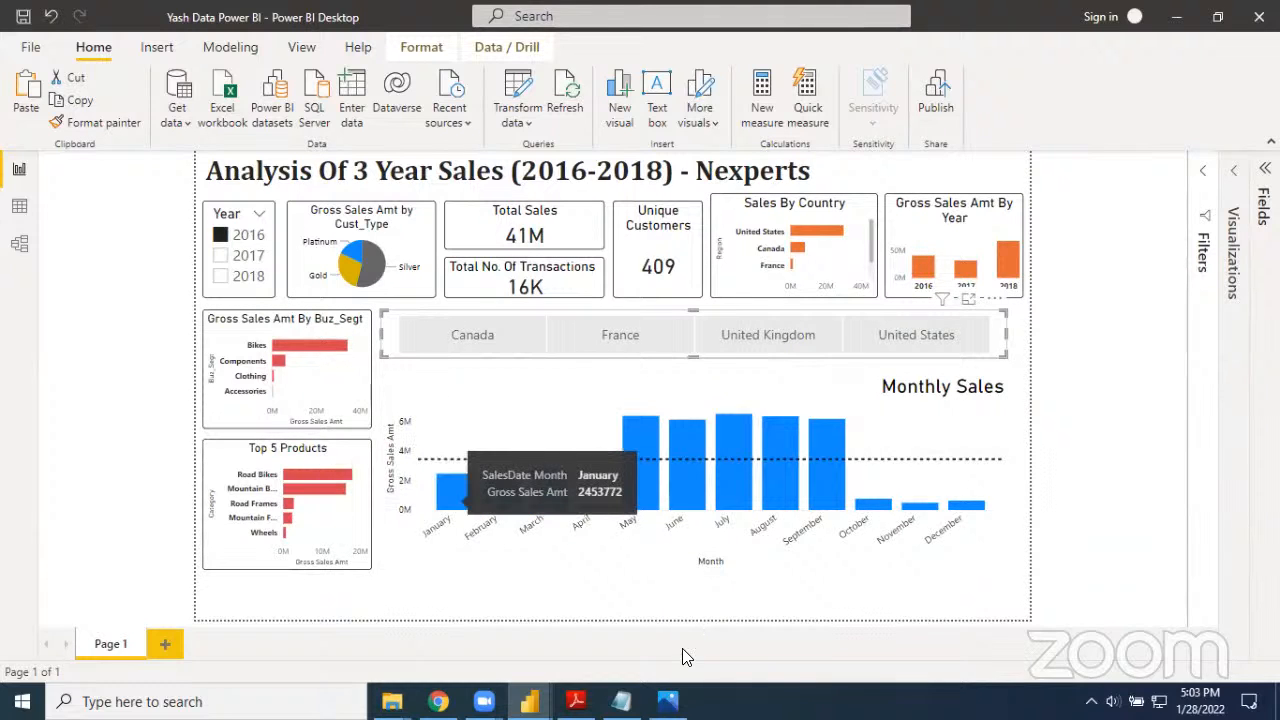
mouse_move(529, 701)
click(612, 634)
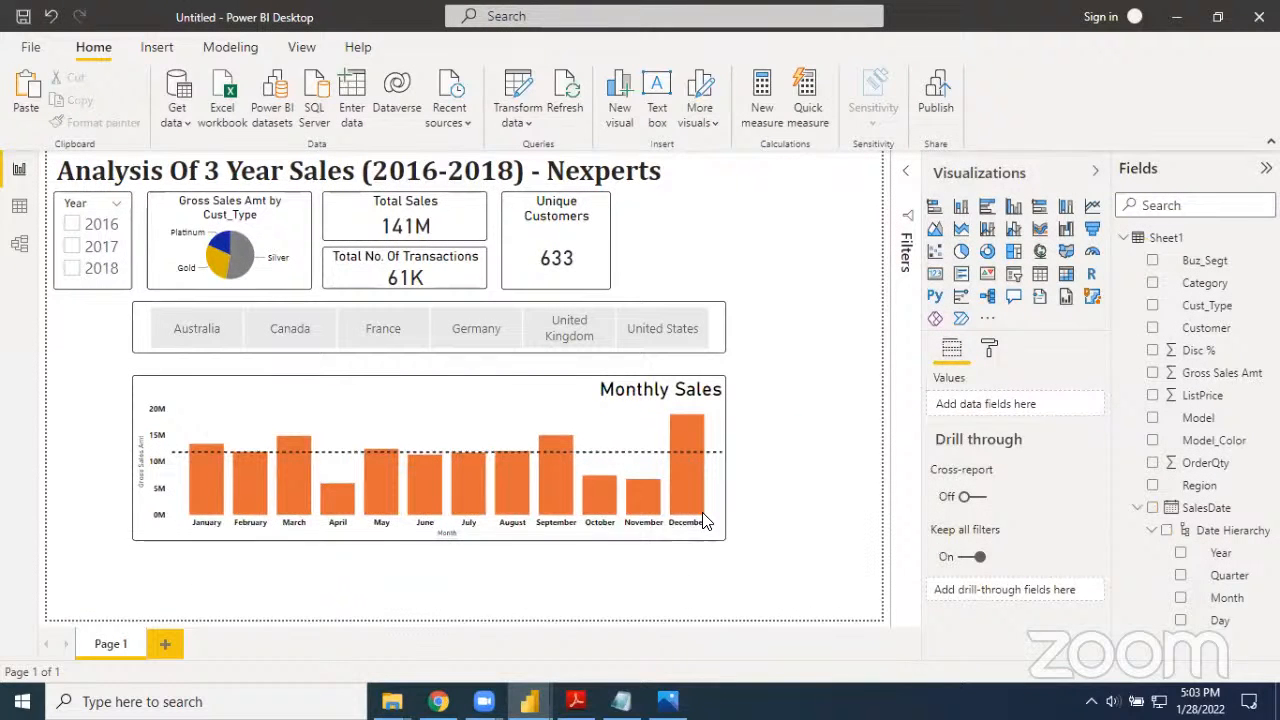
mouse_move(703, 521)
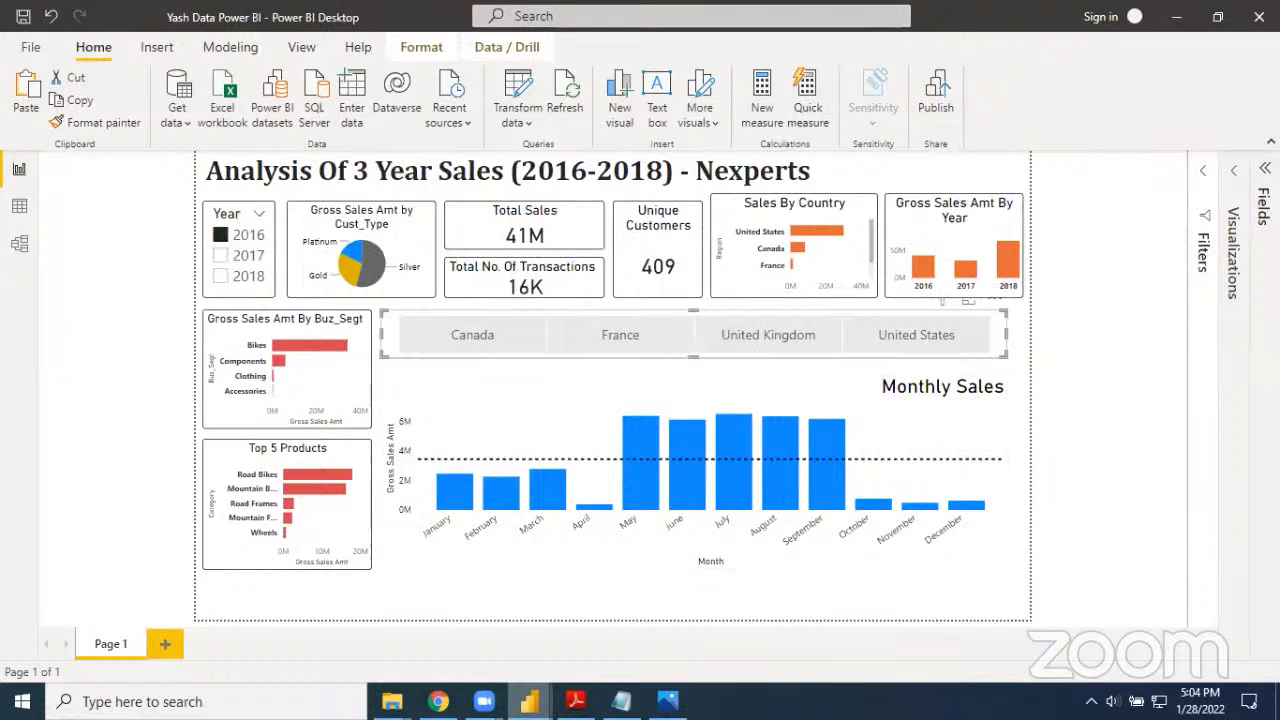
key(alt+Tab)
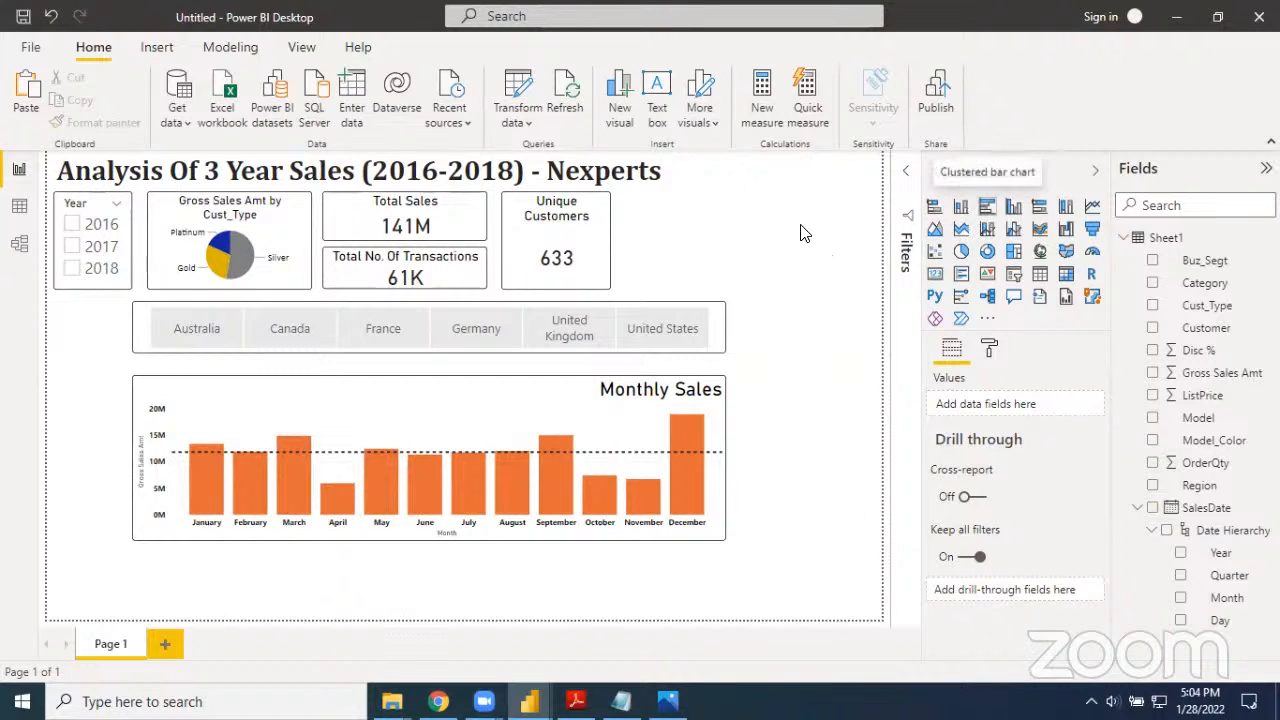
Add a clustered bar chart of Gross Sales Amt by Region near the page's upper-right corner and enlarge it until all regions fit
drag(828, 231, 805, 240)
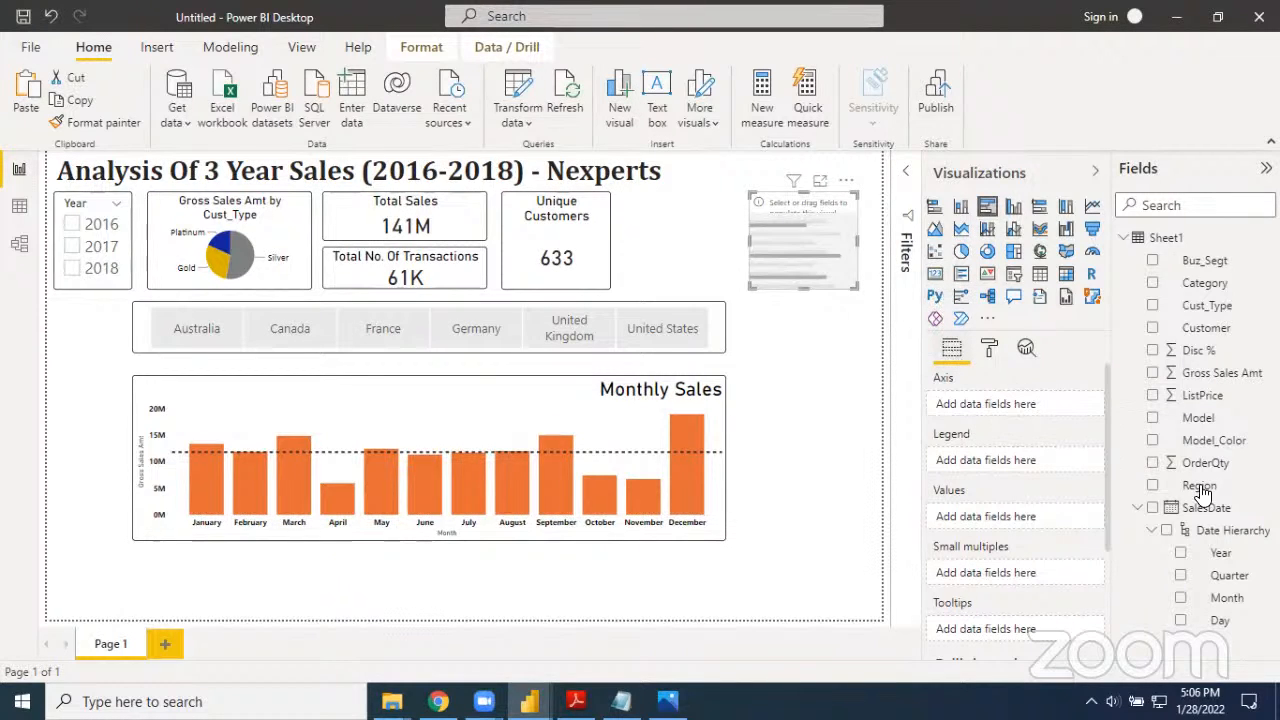
drag(1198, 486, 1024, 412)
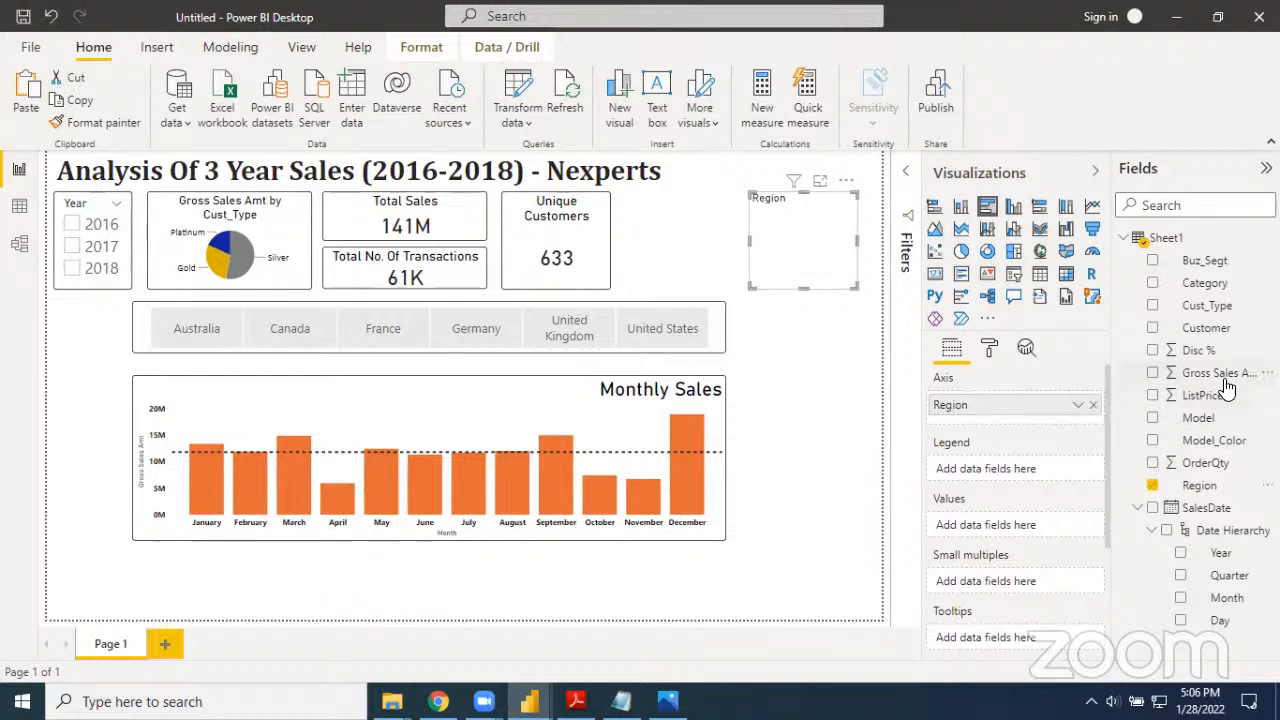
drag(1220, 373, 1051, 529)
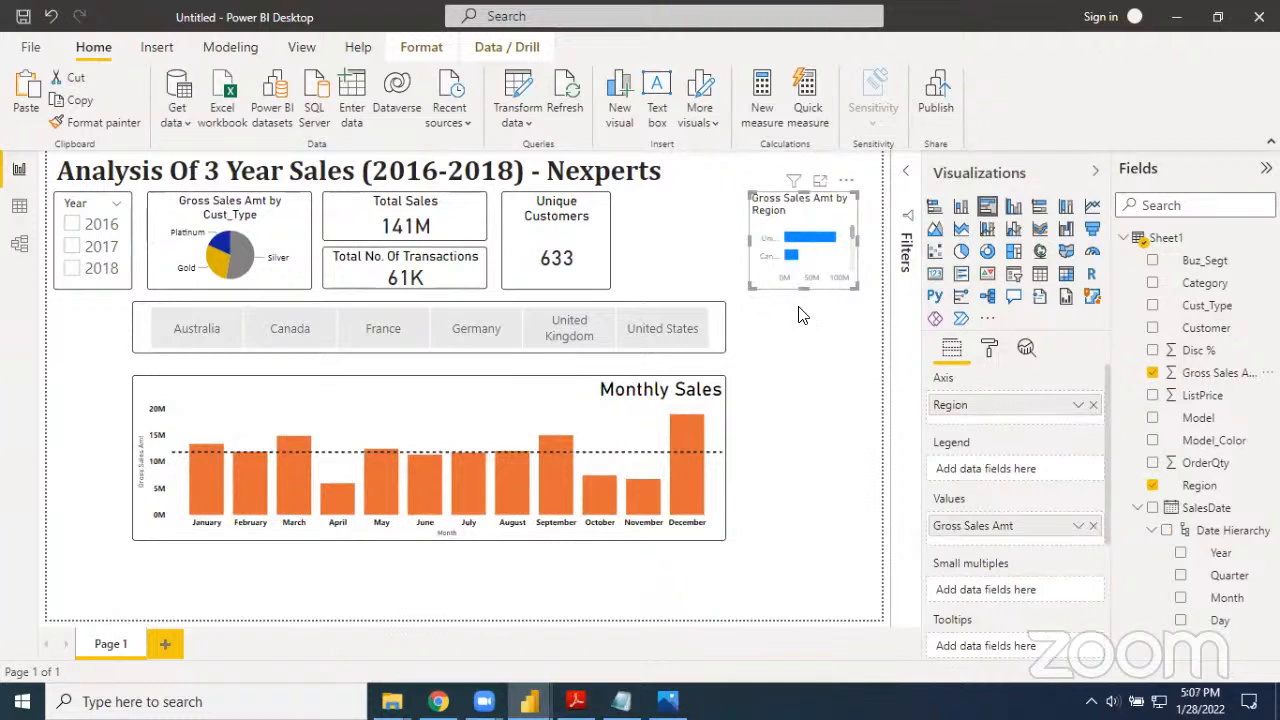
drag(805, 288, 808, 325)
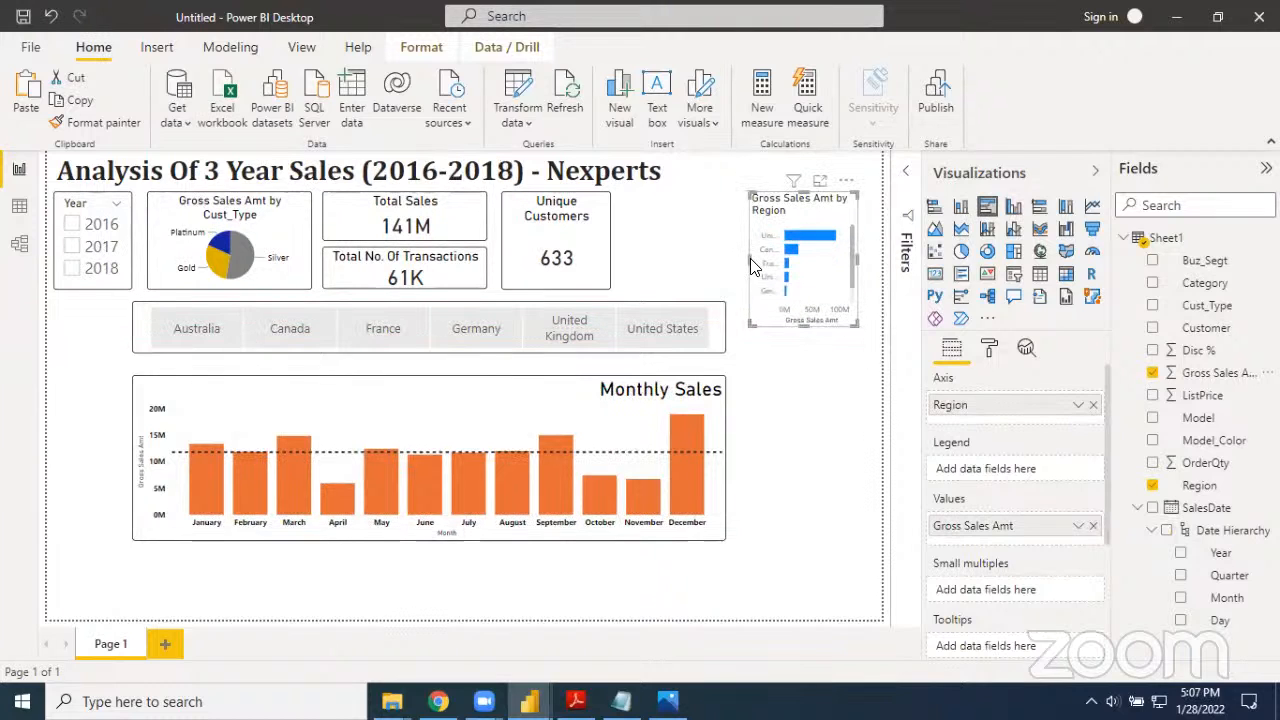
drag(748, 258, 710, 270)
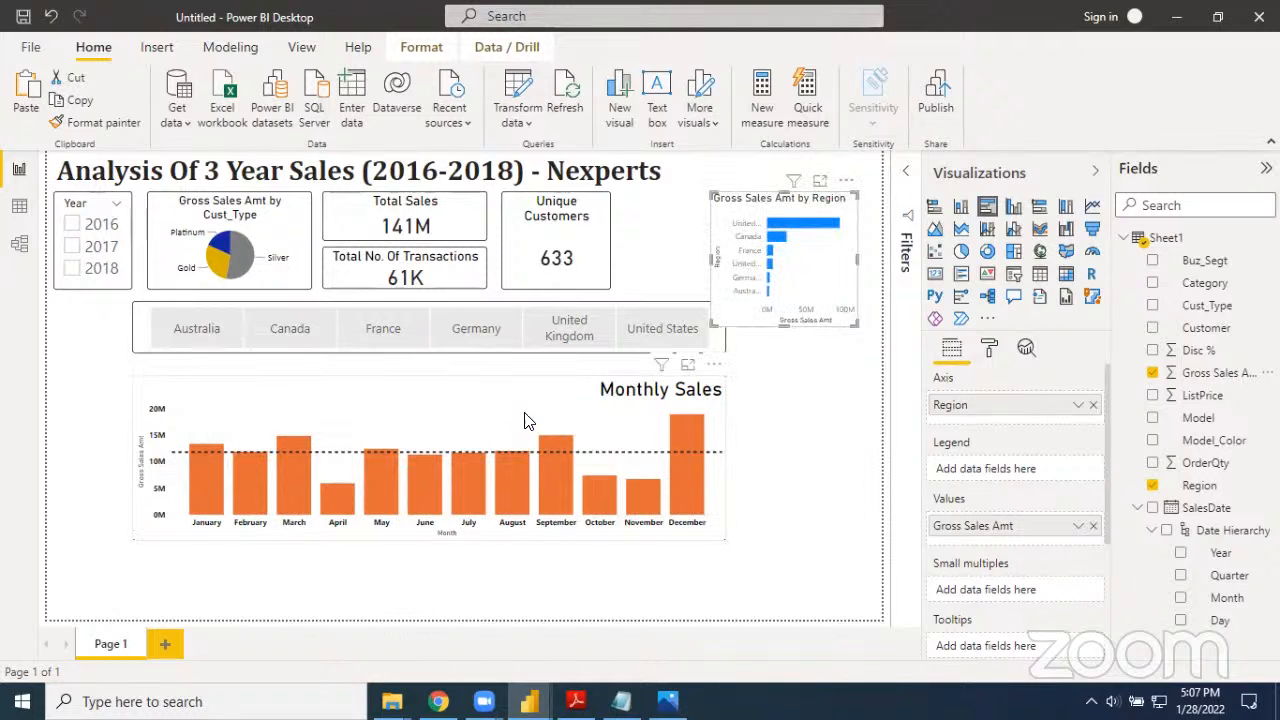
Move the Monthly Sales chart and country slicer down, and place the Gross Sales Amt by Region chart beside the Unique Customers card
drag(500, 409, 479, 455)
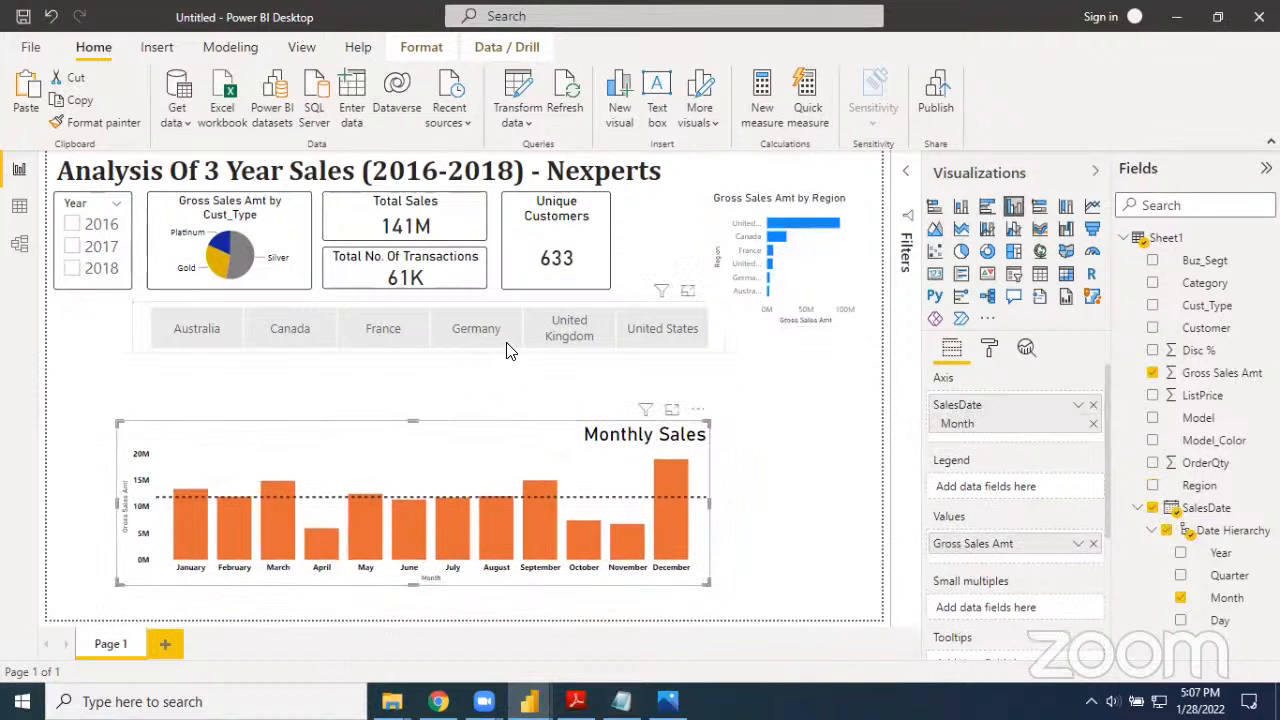
drag(508, 342, 506, 385)
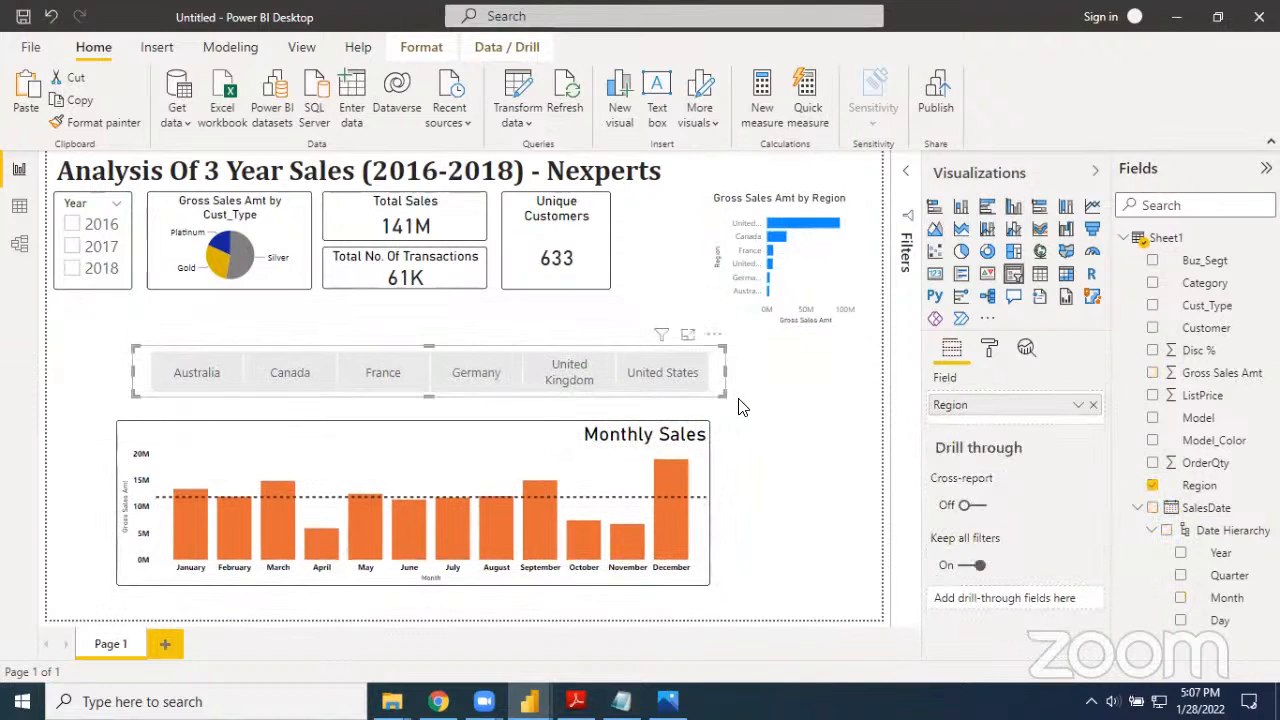
click(815, 432)
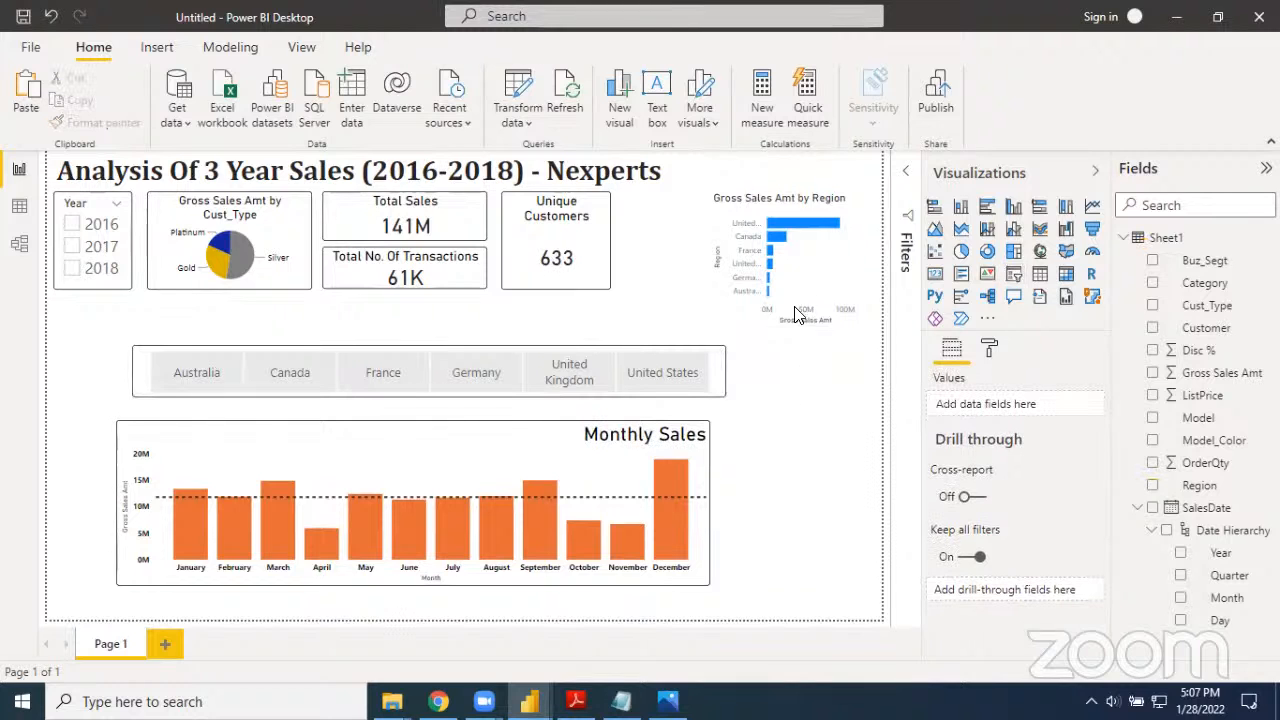
drag(794, 278, 705, 279)
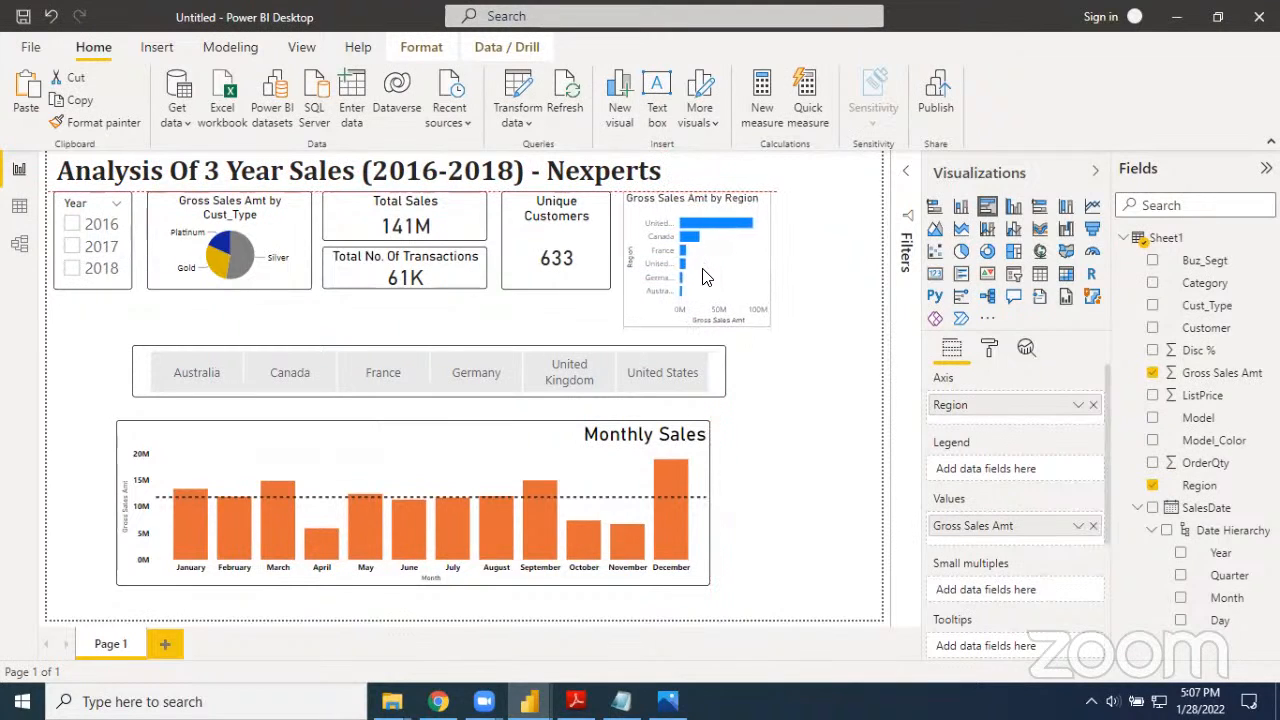
click(812, 315)
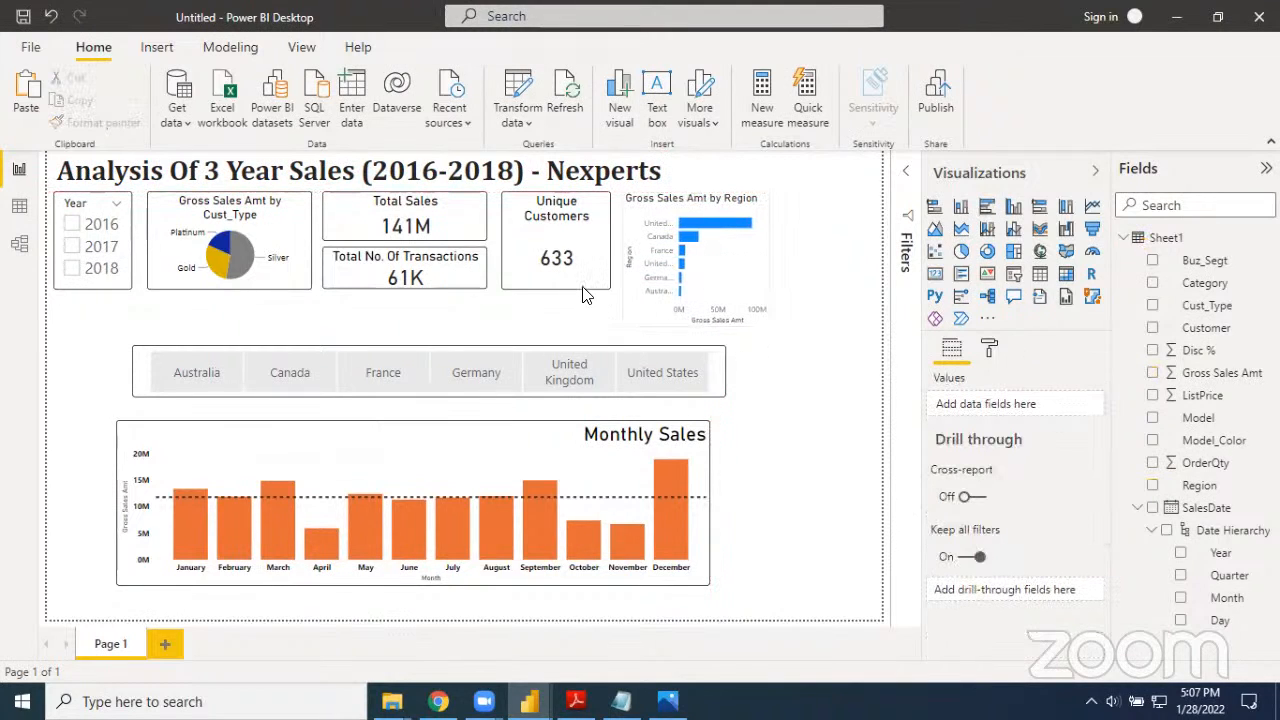
Move the Unique Customers, transactions and Total Sales cards, the Cust_Type pie chart and the Year slicer lower beneath the report heading
drag(590, 282, 588, 307)
drag(478, 284, 476, 316)
drag(463, 240, 464, 260)
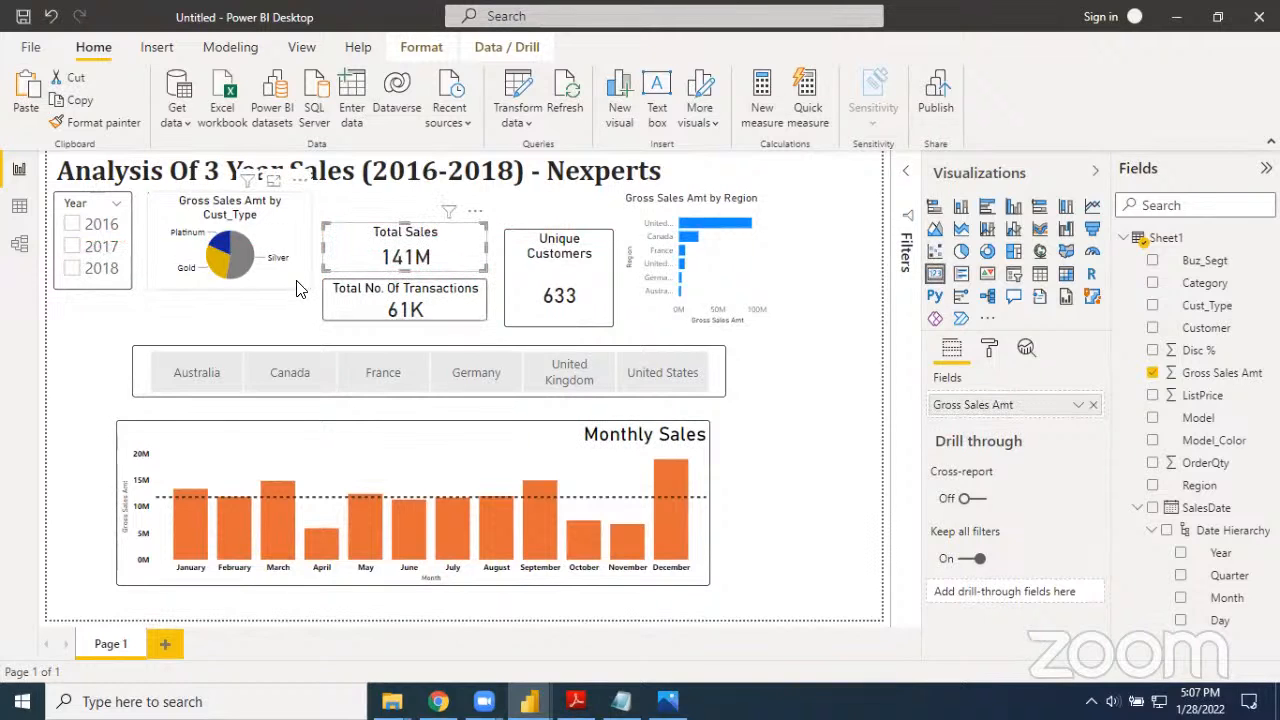
drag(300, 288, 298, 312)
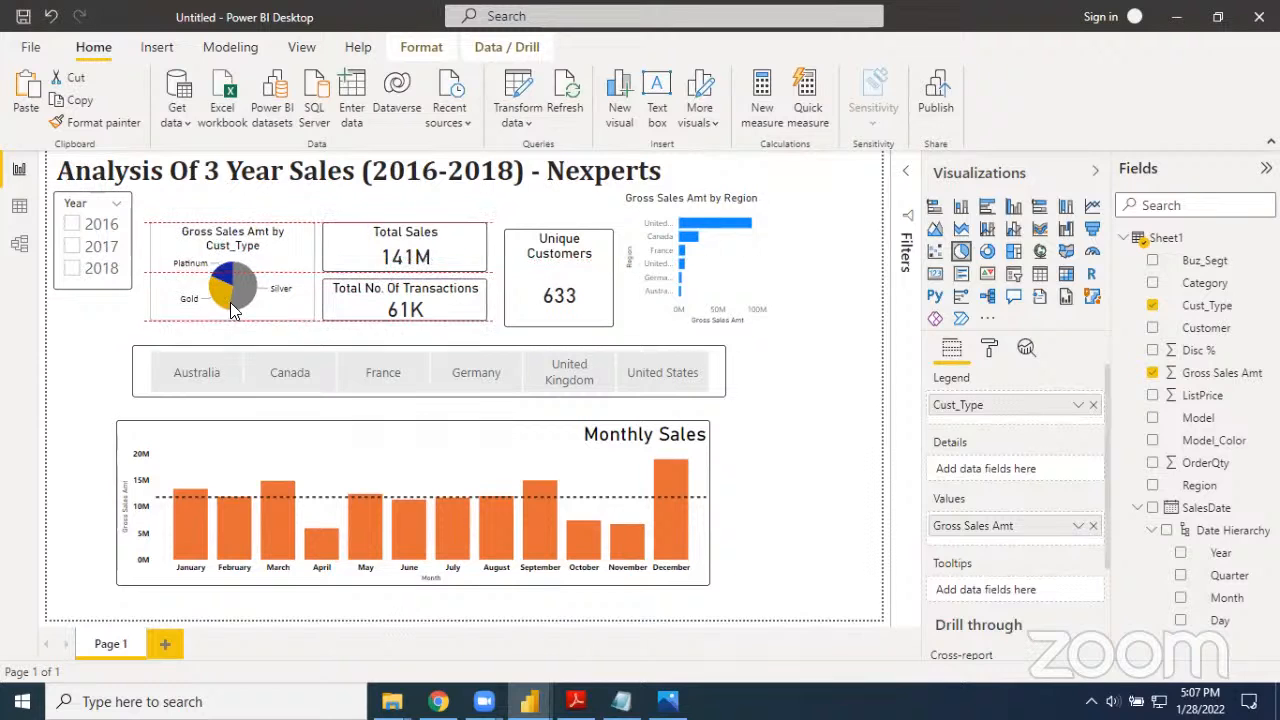
drag(130, 290, 136, 327)
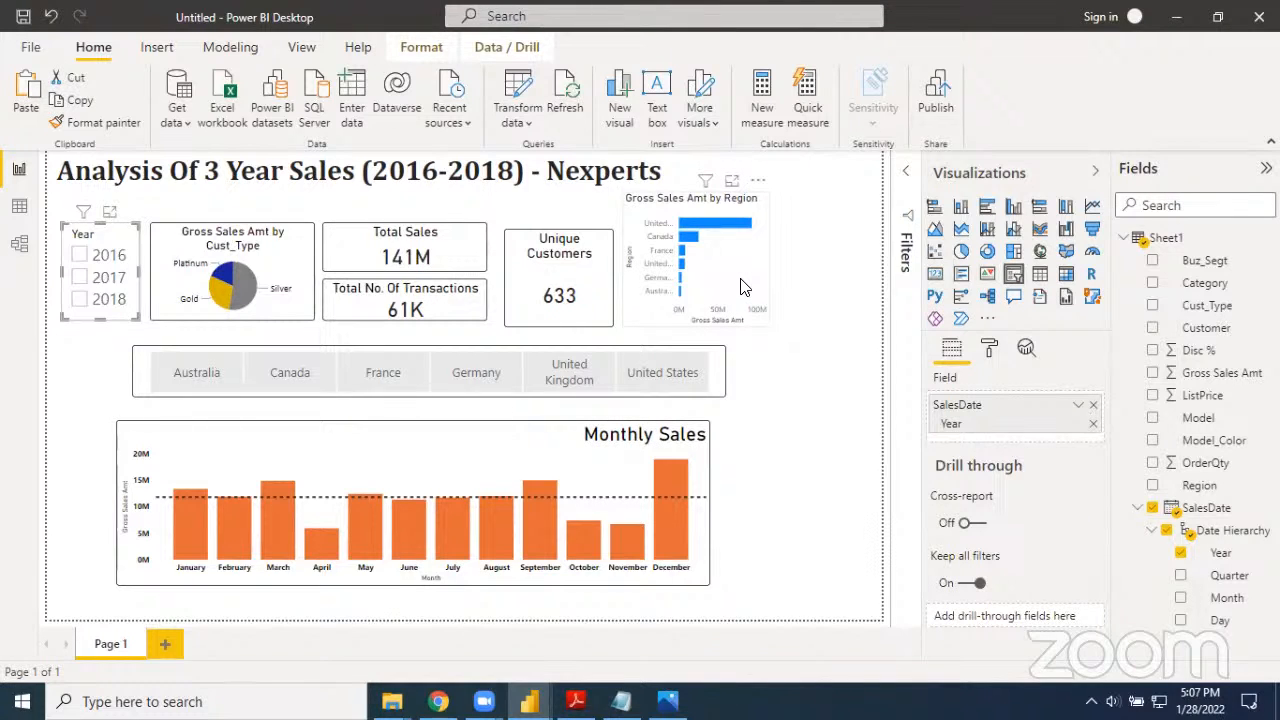
Change the title of the Gross Sales Amt by Region bar chart to "Sales By Country"
click(742, 287)
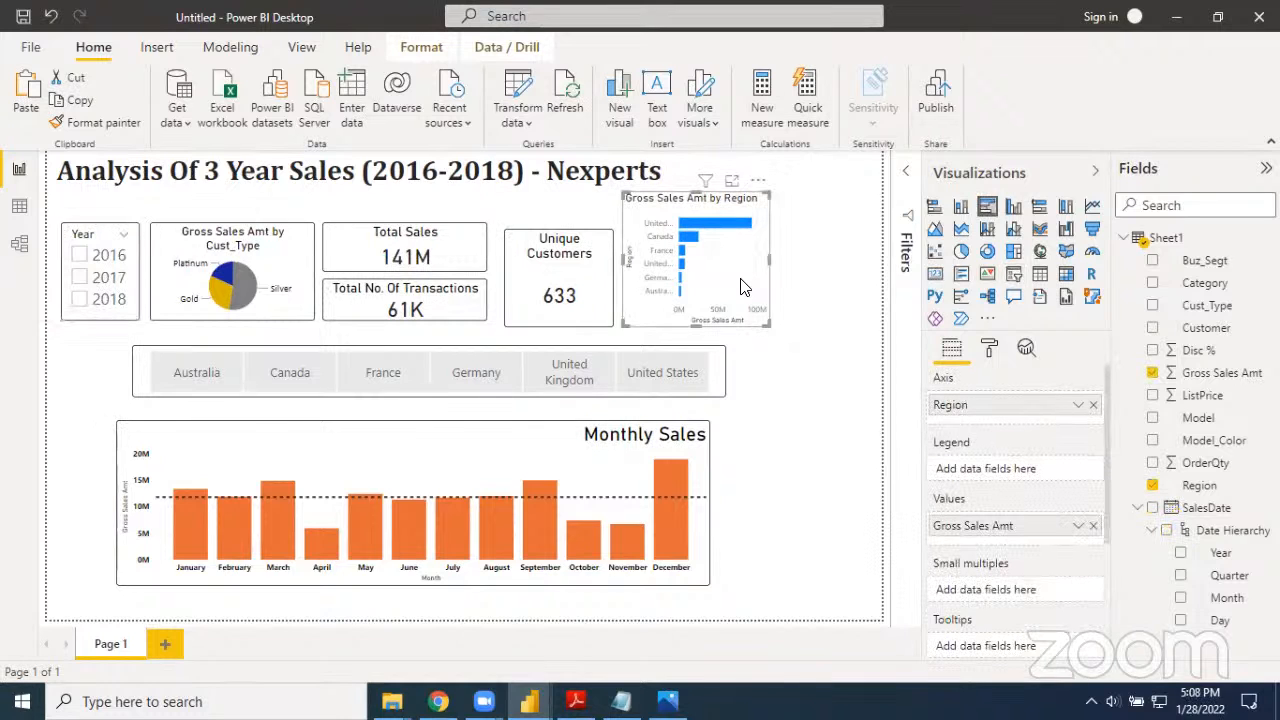
click(990, 348)
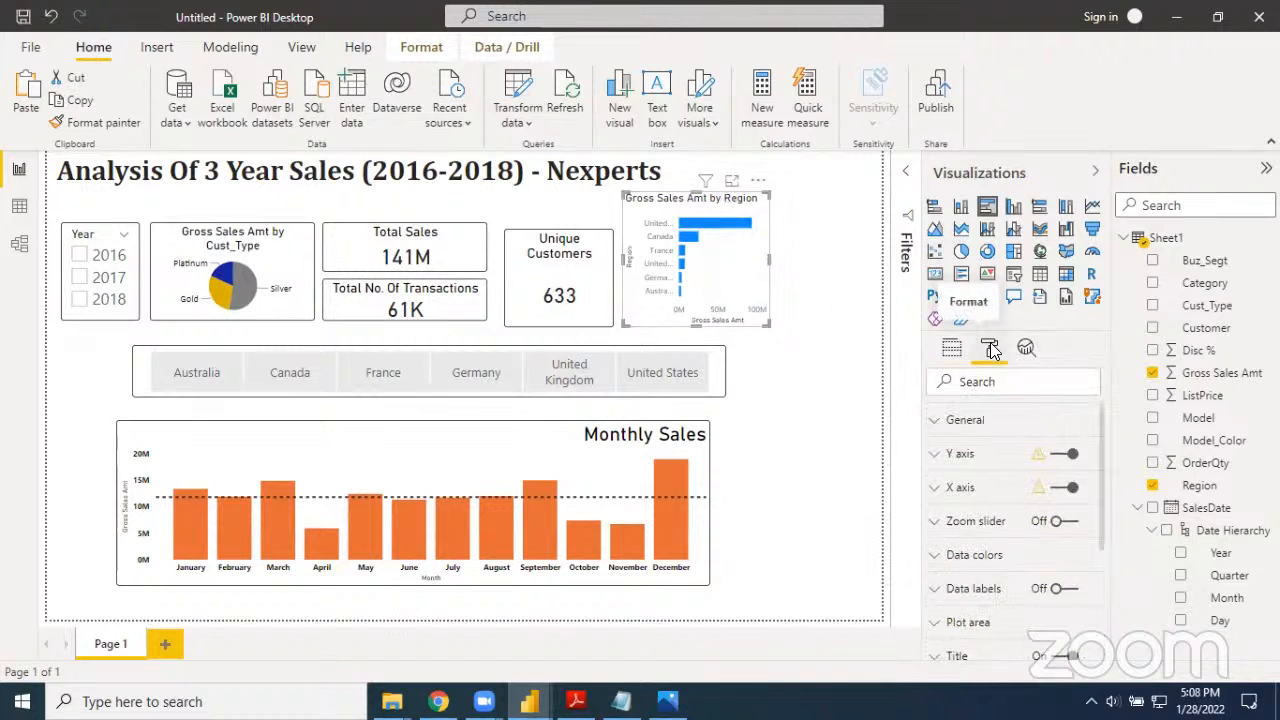
scroll(950, 585, down, 2)
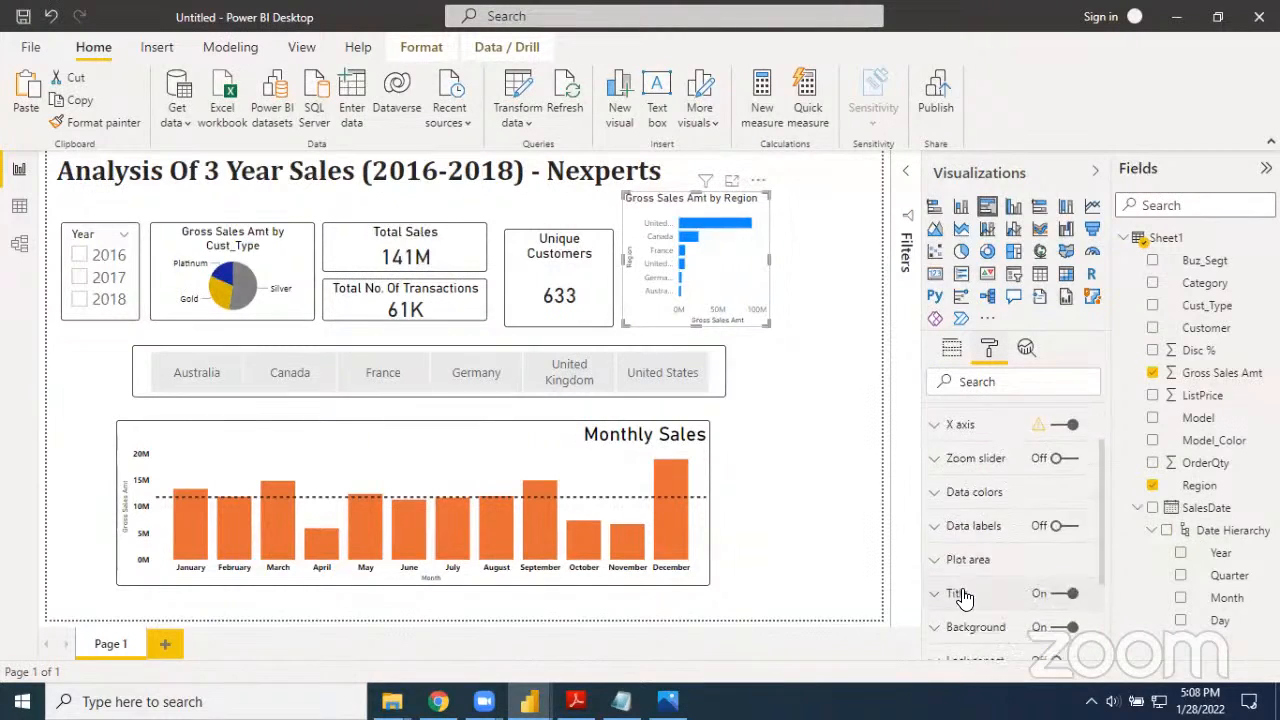
click(936, 584)
scroll(937, 585, down, 1)
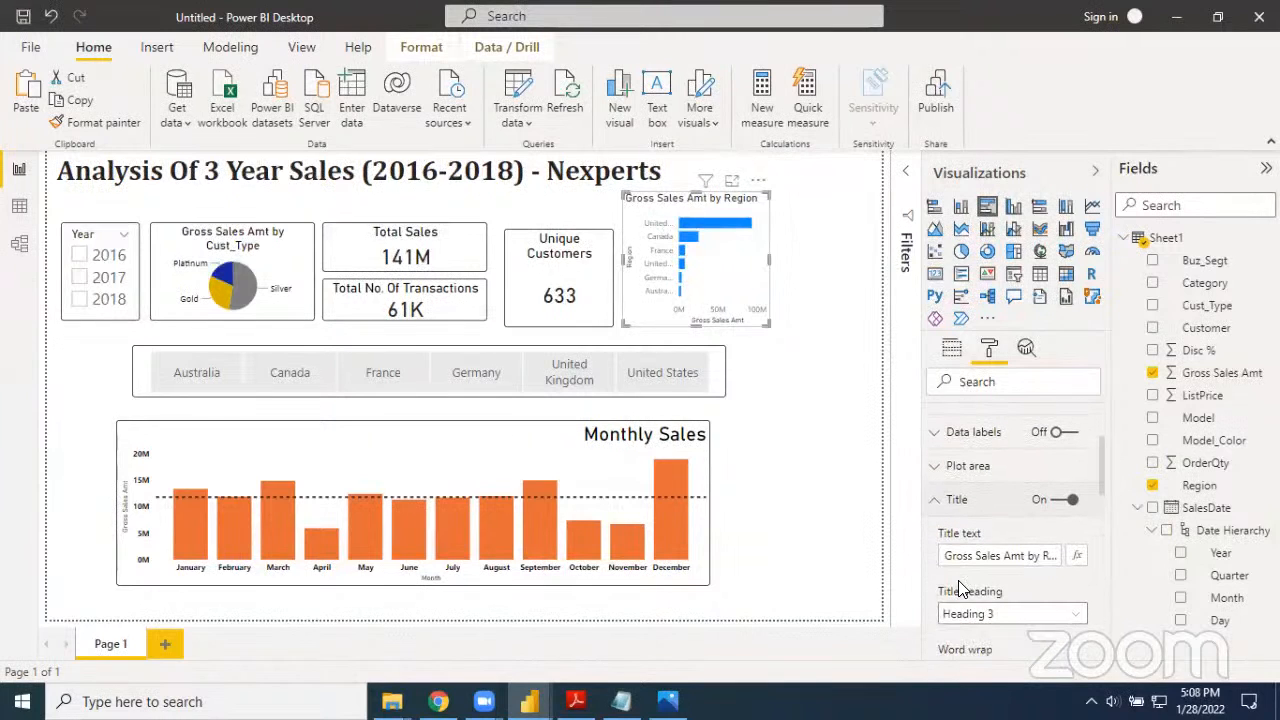
click(1005, 556)
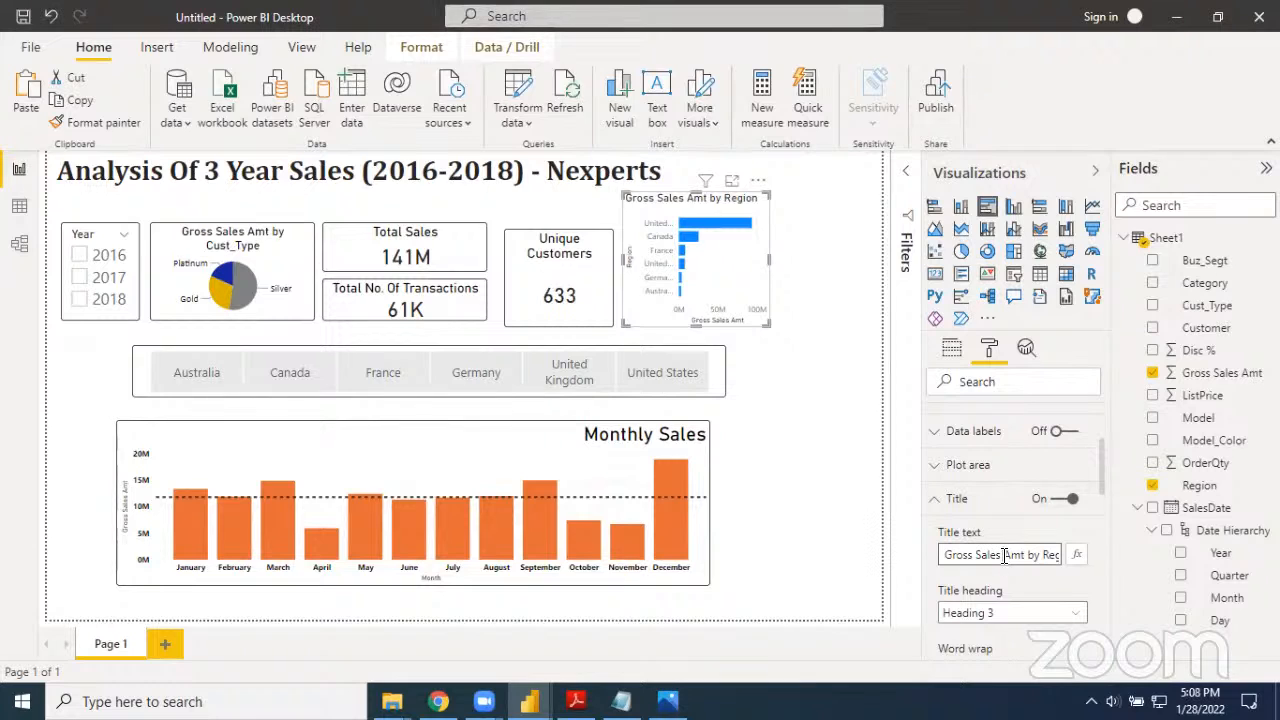
key(ctrl+a)
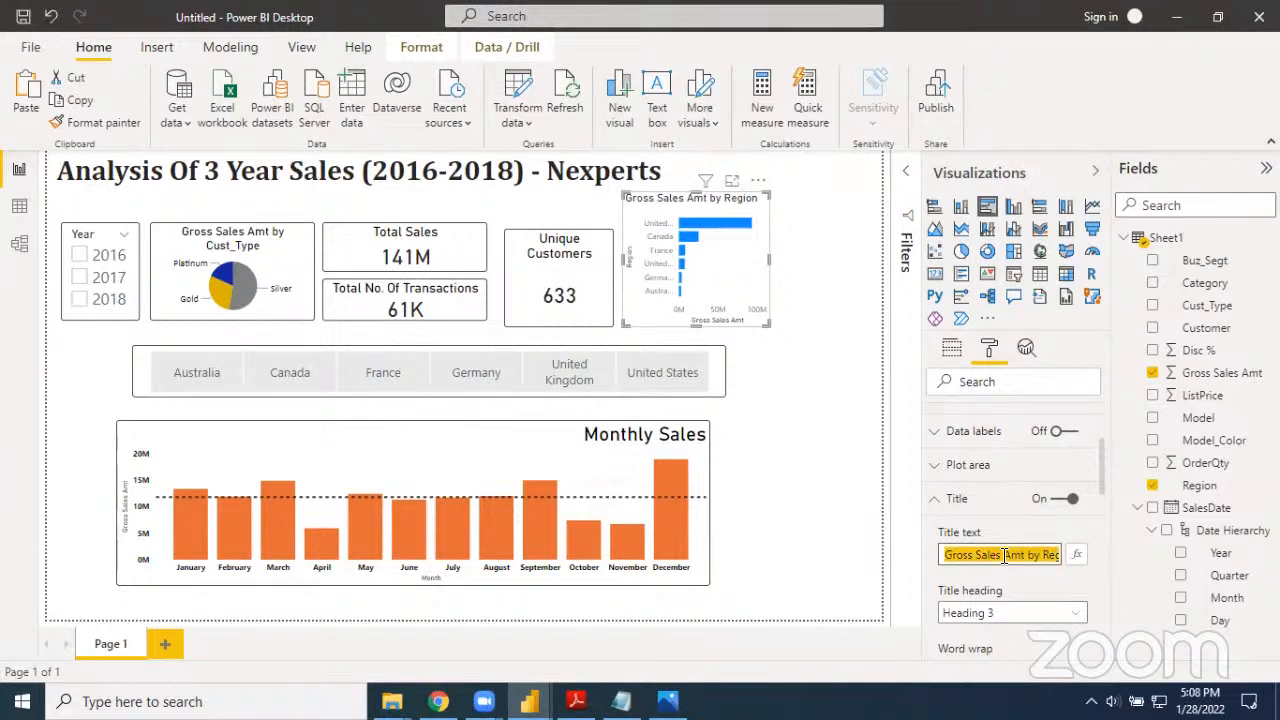
text(Sales)
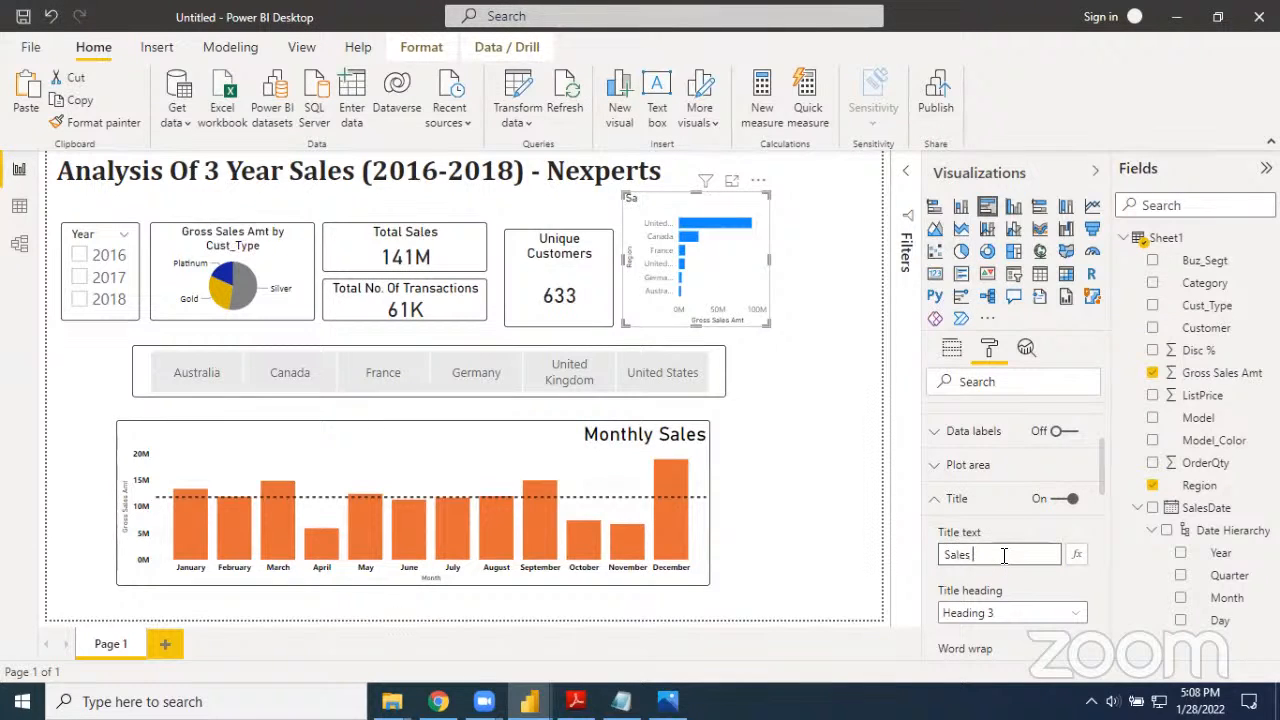
text( By Country)
click(752, 336)
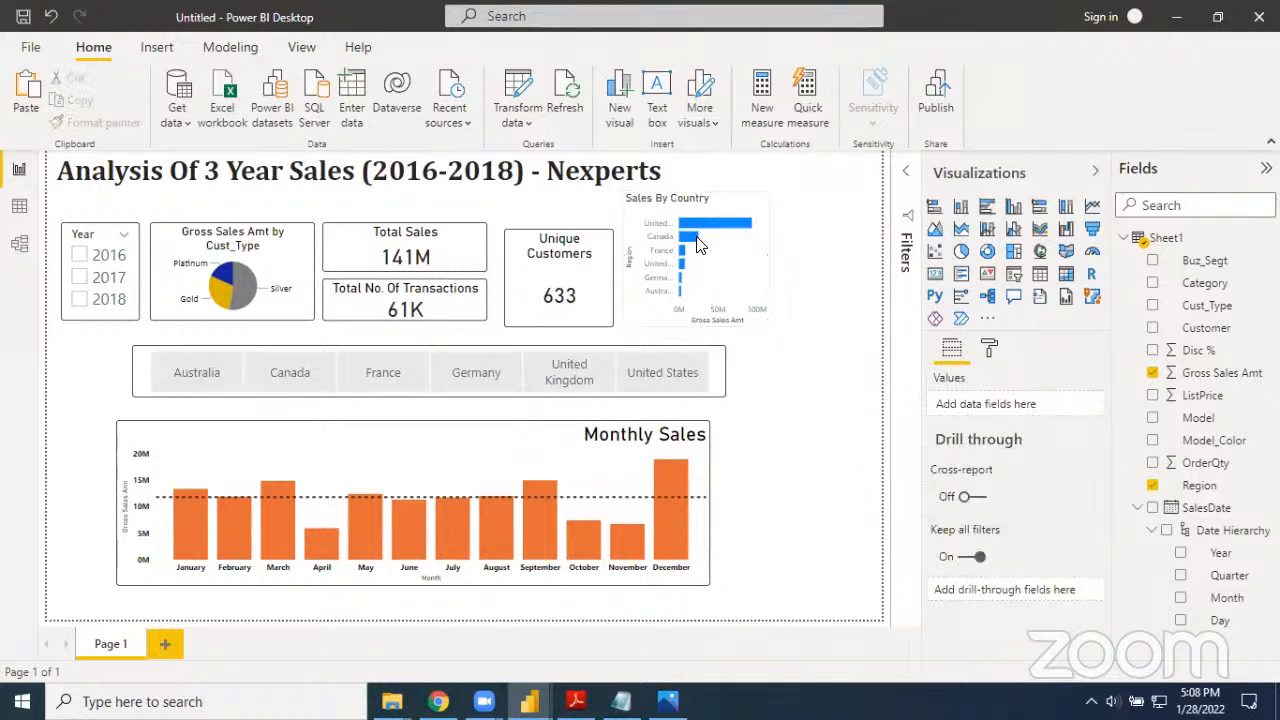
Set the font color of the Sales By Country chart's title to black
click(695, 240)
click(722, 208)
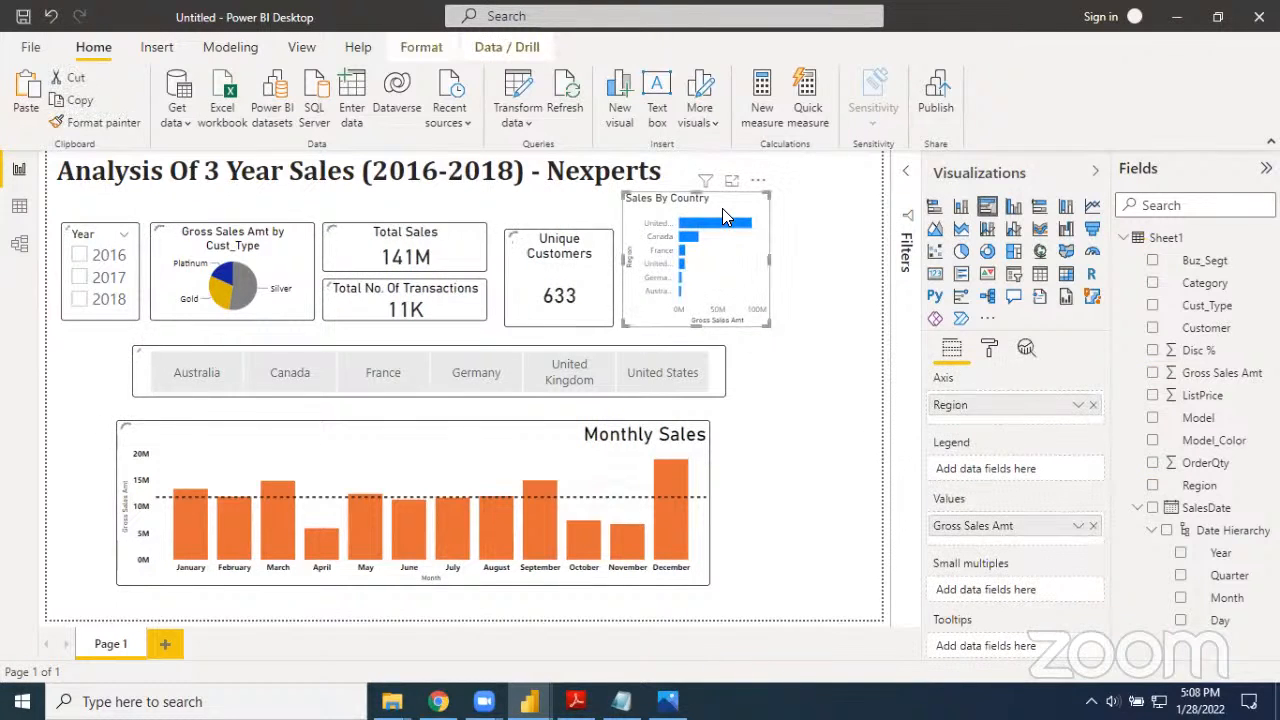
scroll(1005, 505, down, 2)
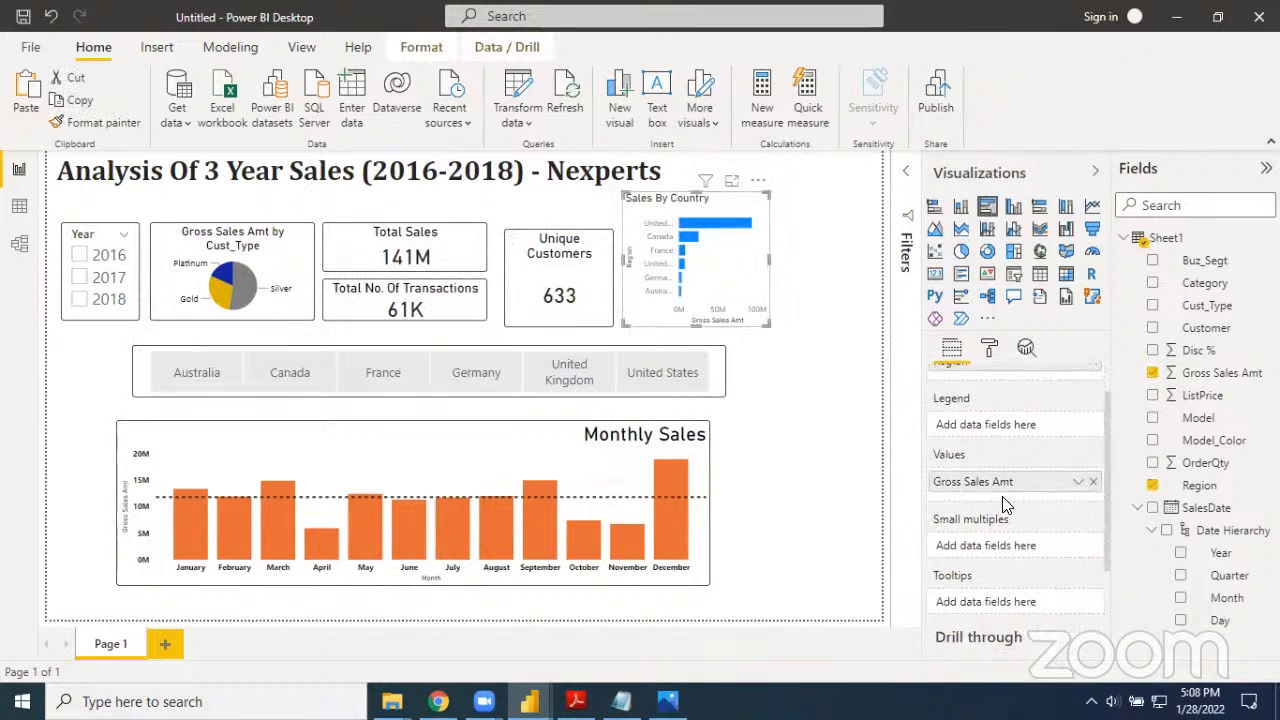
scroll(1007, 503, up, 2)
click(990, 350)
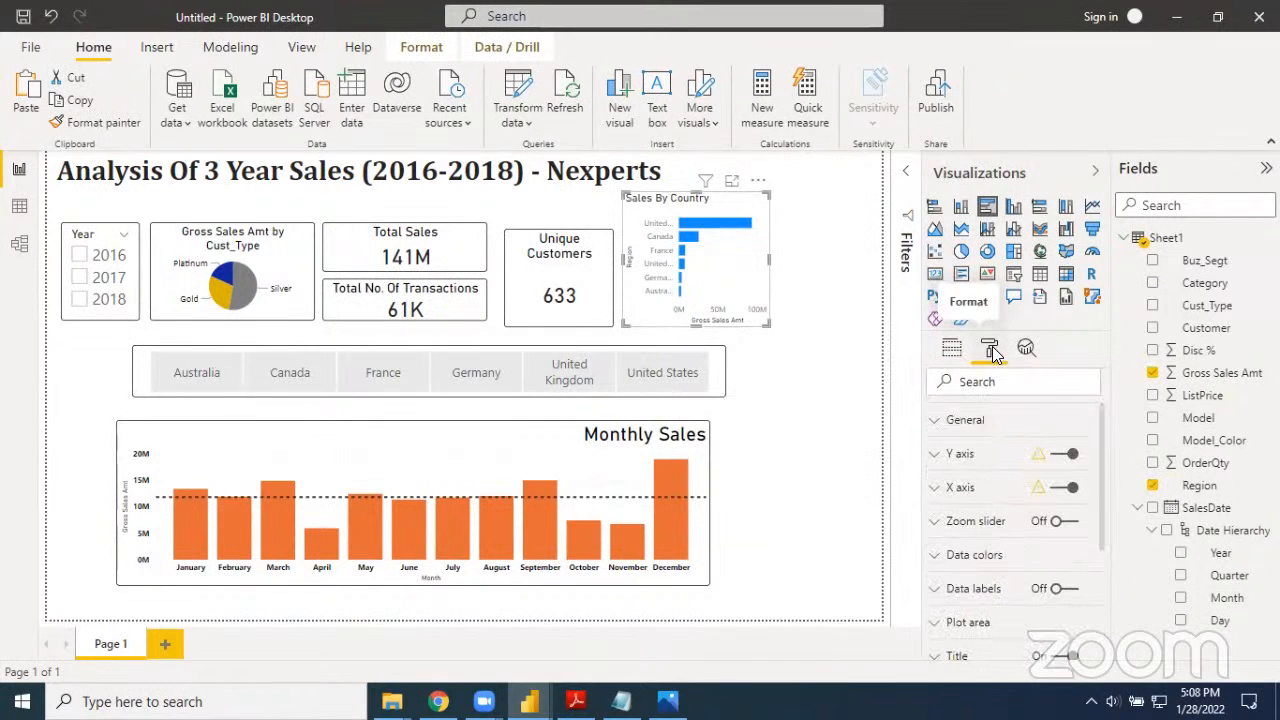
scroll(1047, 585, down, 1)
scroll(1047, 585, down, 4)
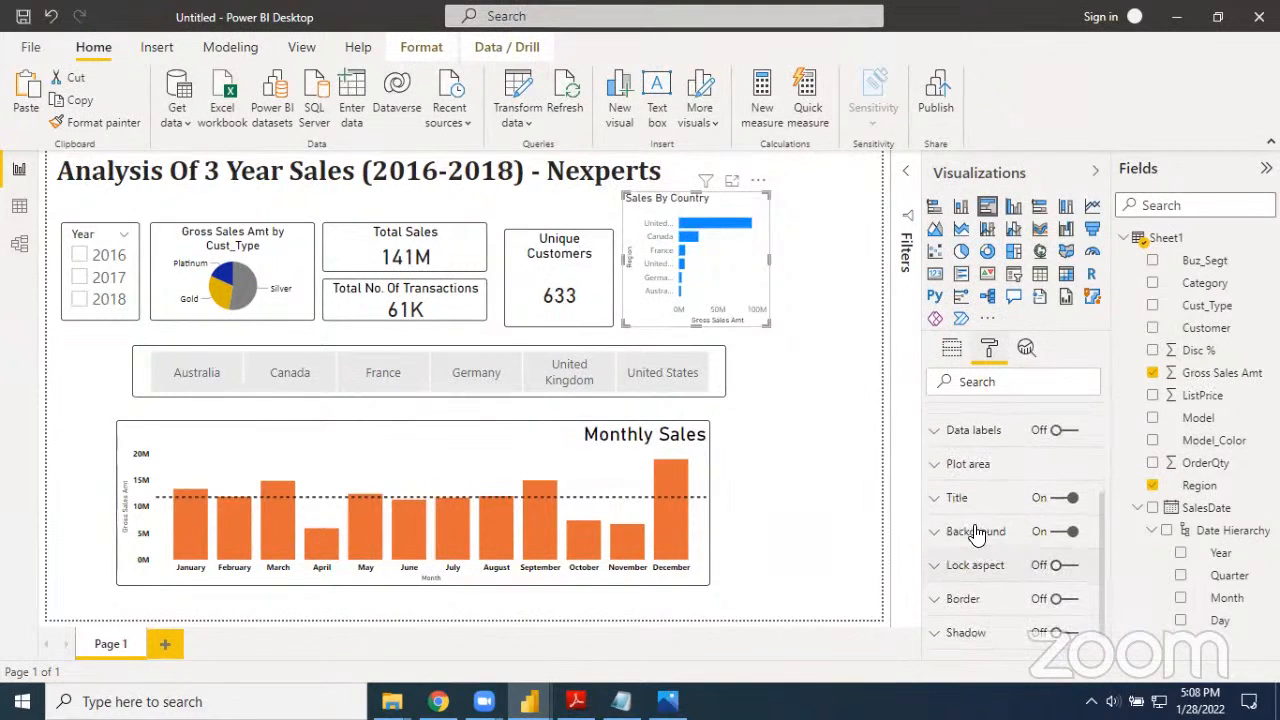
click(936, 498)
scroll(945, 525, down, 5)
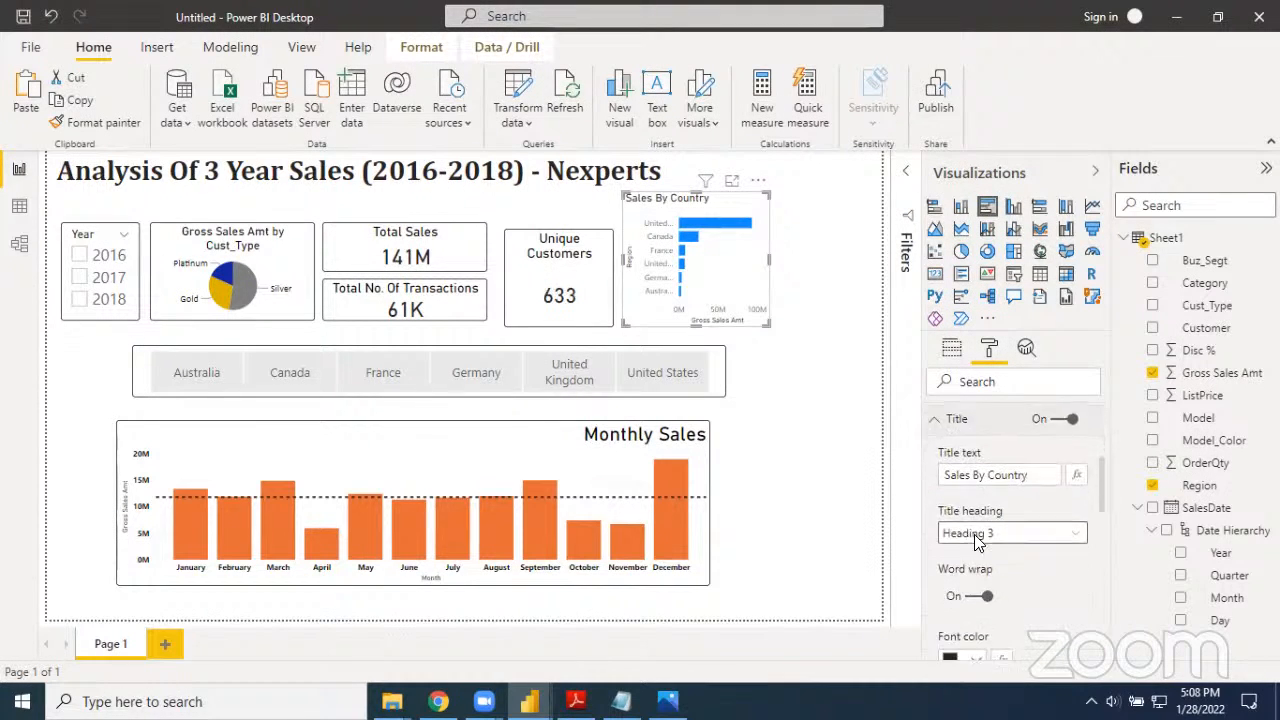
click(985, 545)
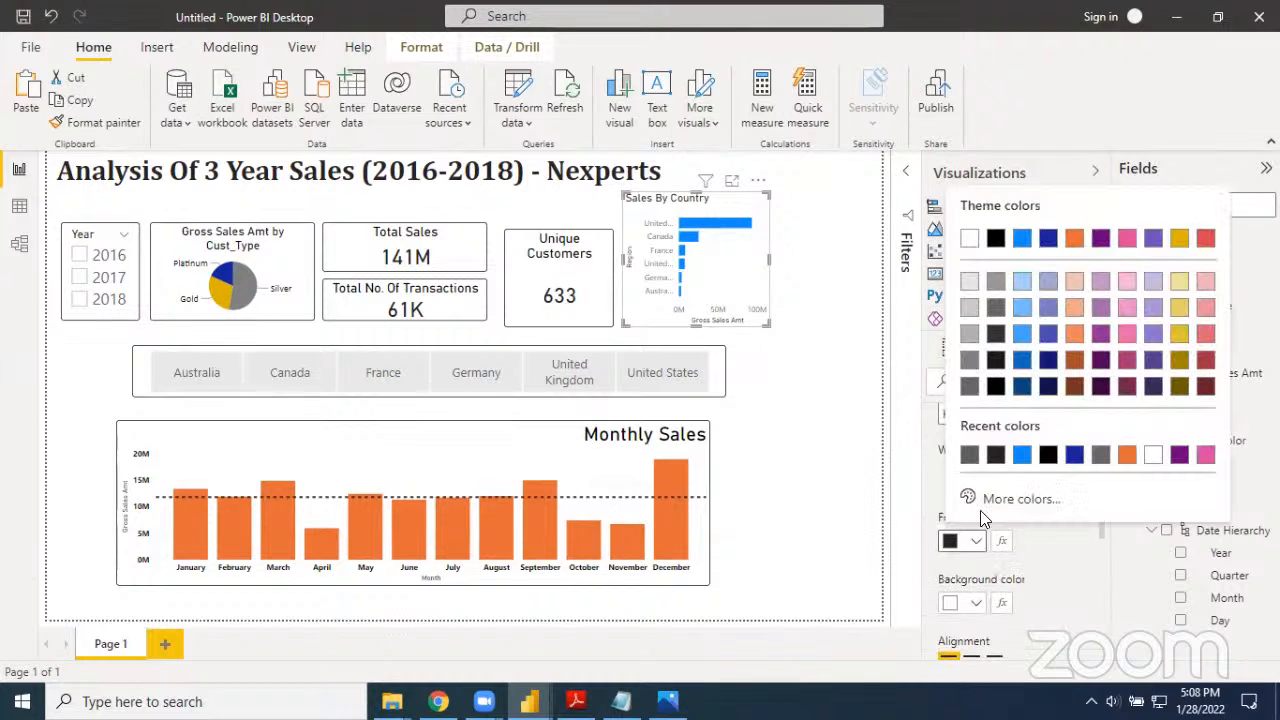
click(997, 388)
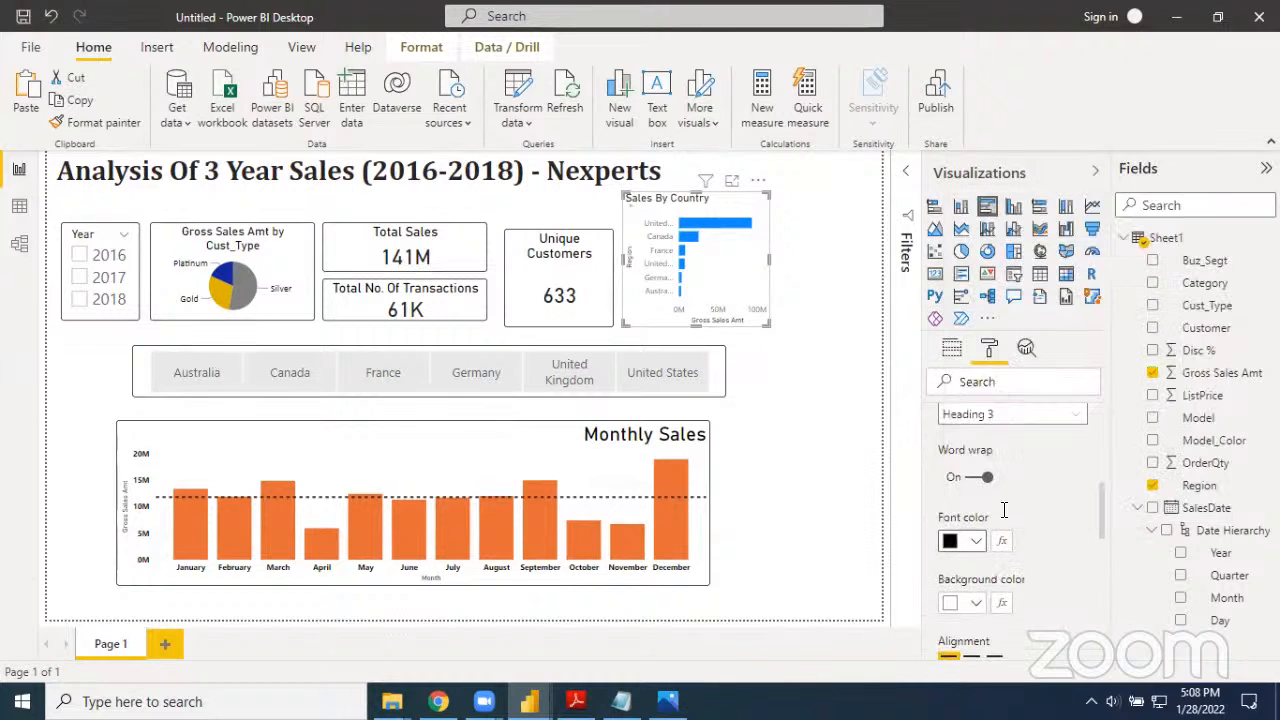
Center the Sales By Country chart's title and set its text size to 15 pt
scroll(1010, 603, down, 2)
scroll(1010, 603, down, 1)
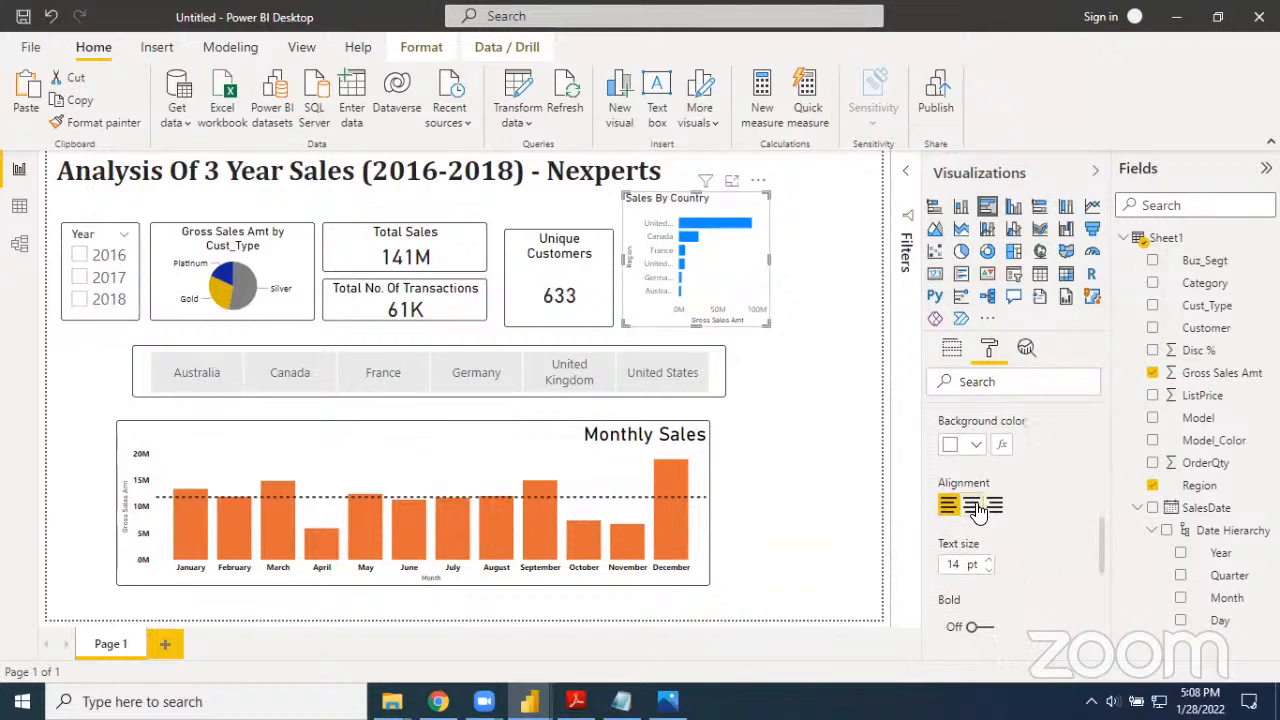
click(973, 506)
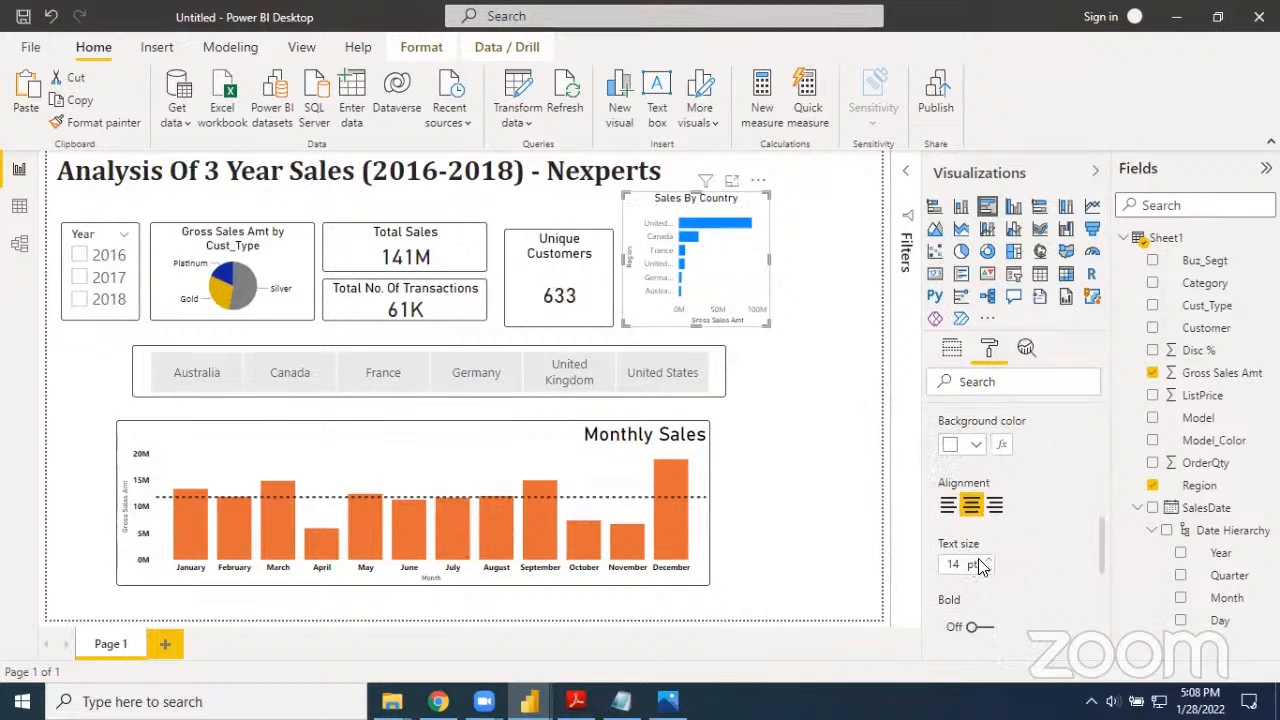
click(988, 561)
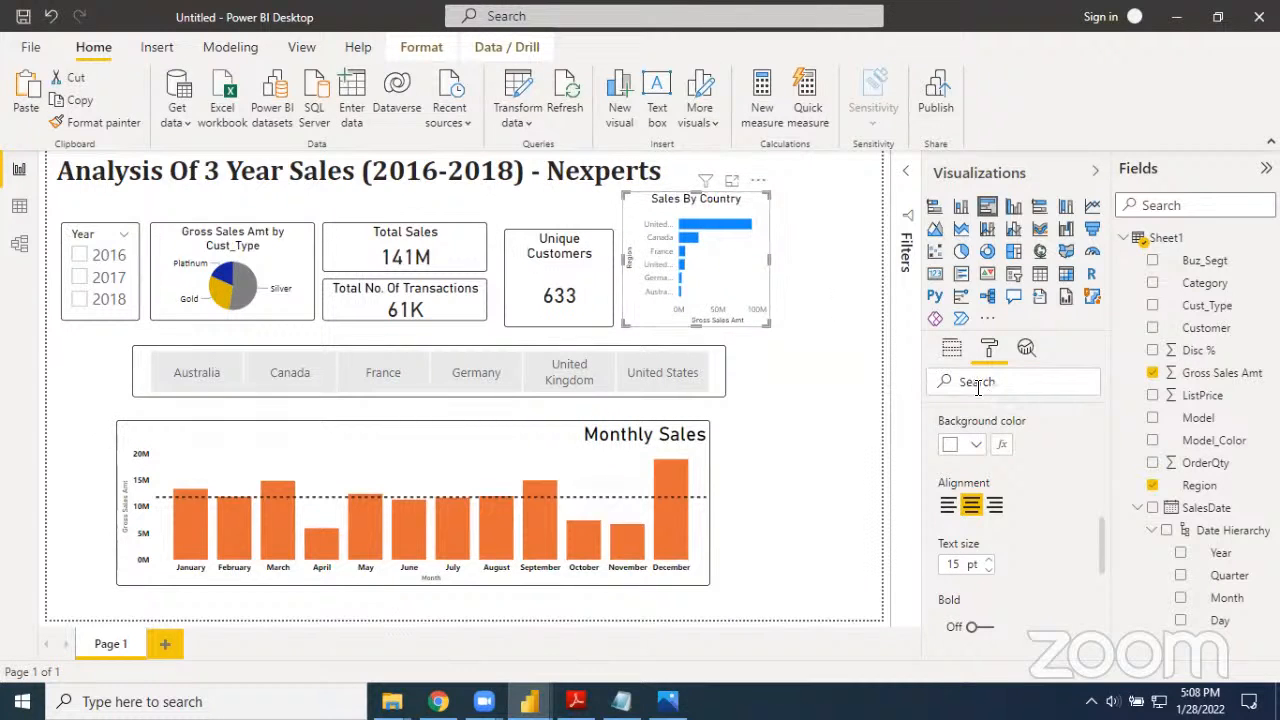
Set the Y axis maximum size of the Sales By Country chart to 36% and widen the chart slightly
scroll(990, 420, up, 10)
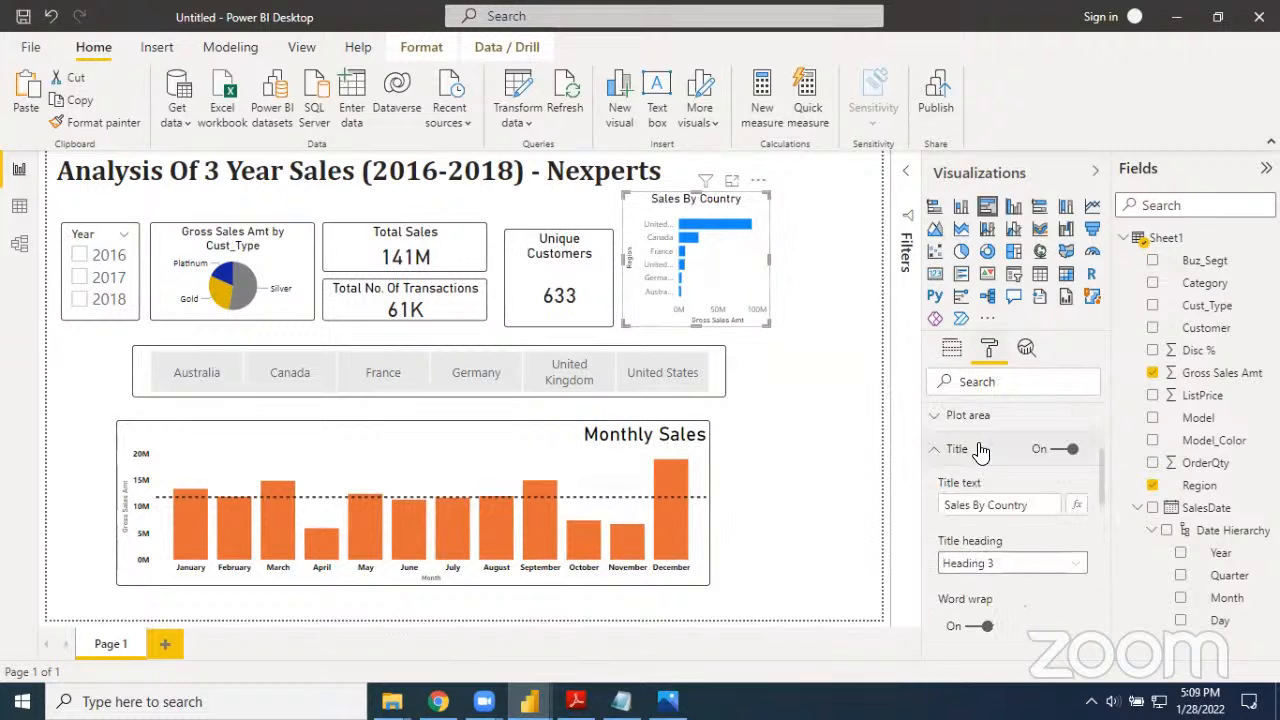
scroll(948, 572, down, 1)
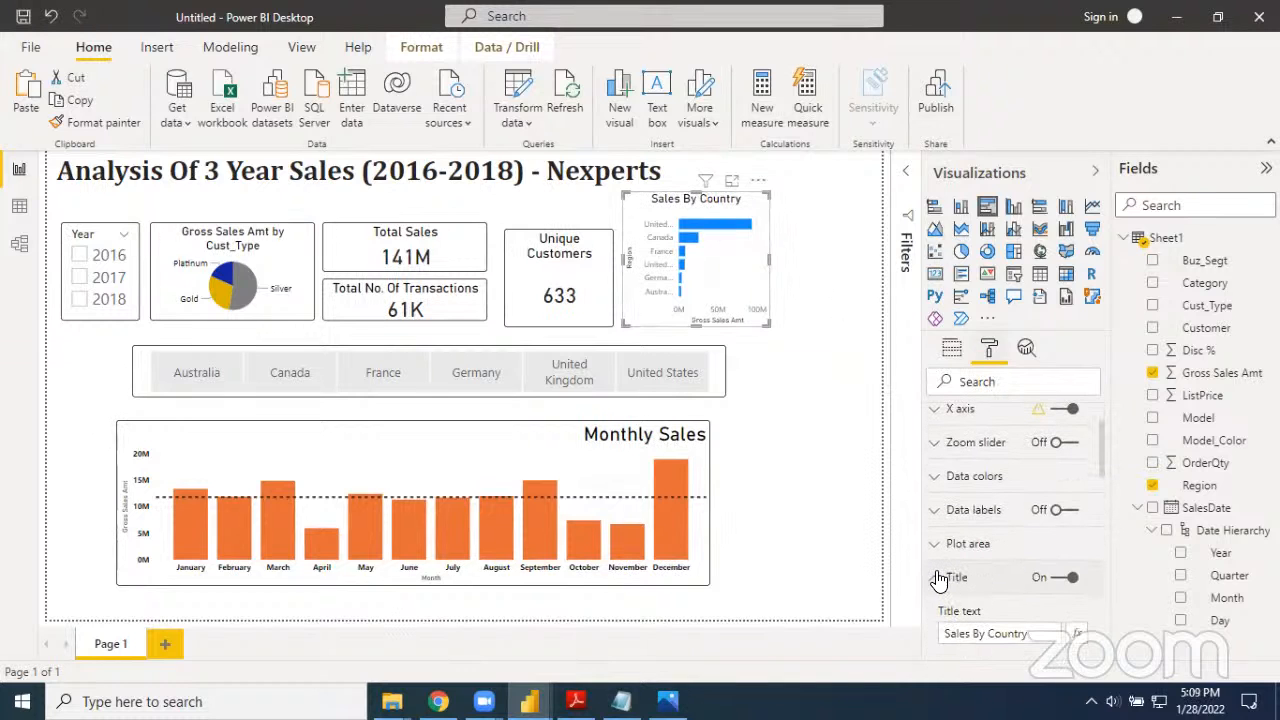
click(945, 576)
scroll(940, 440, up, 1)
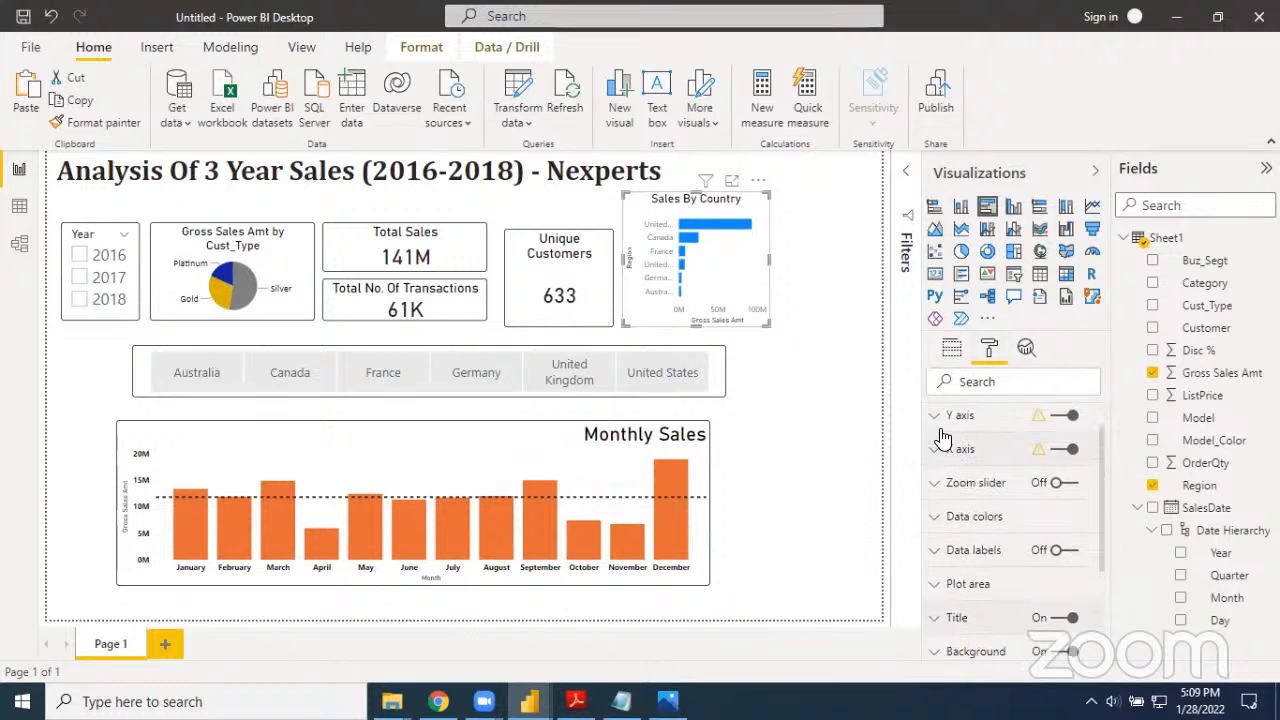
click(936, 416)
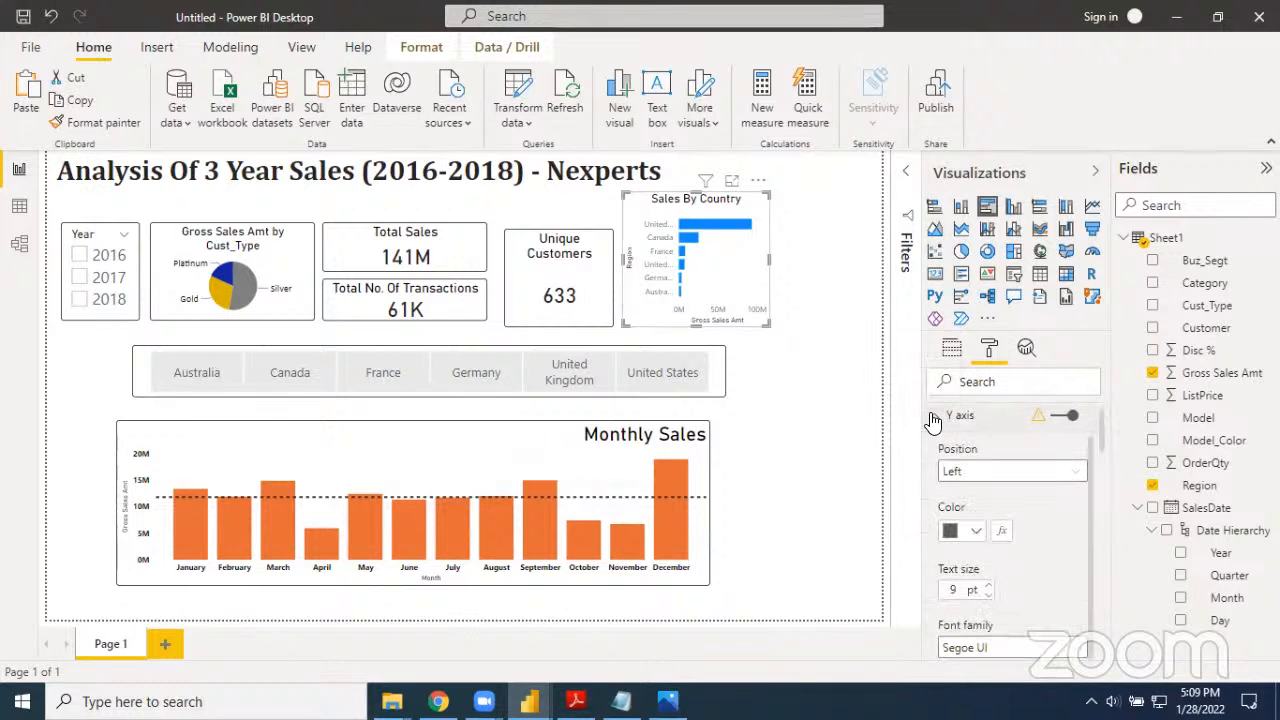
scroll(990, 505, down, 2)
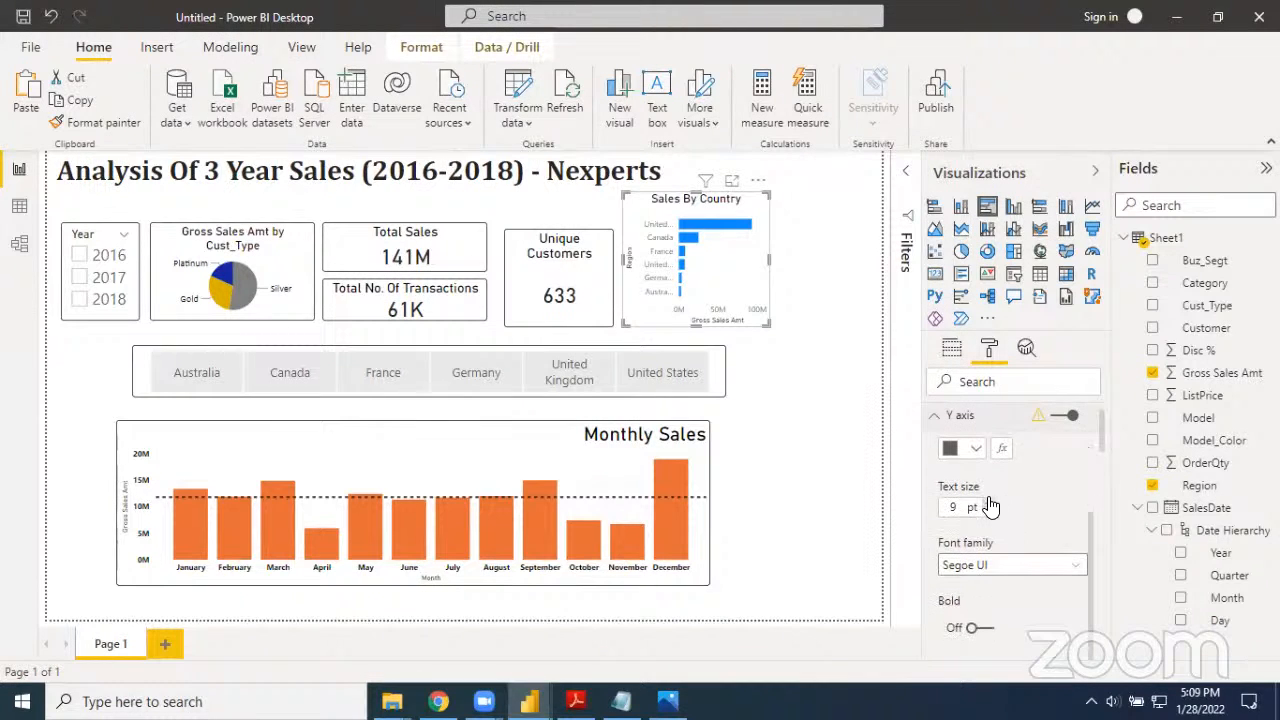
scroll(1005, 525, down, 4)
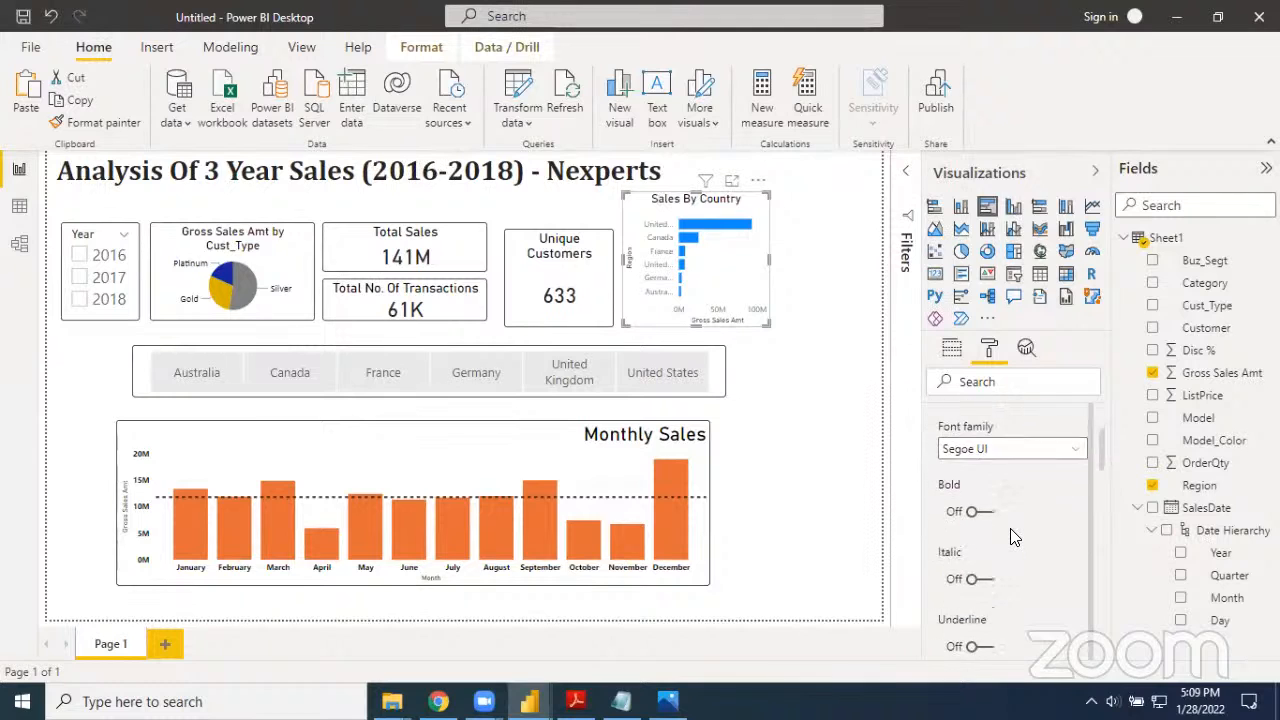
scroll(1012, 538, down, 5)
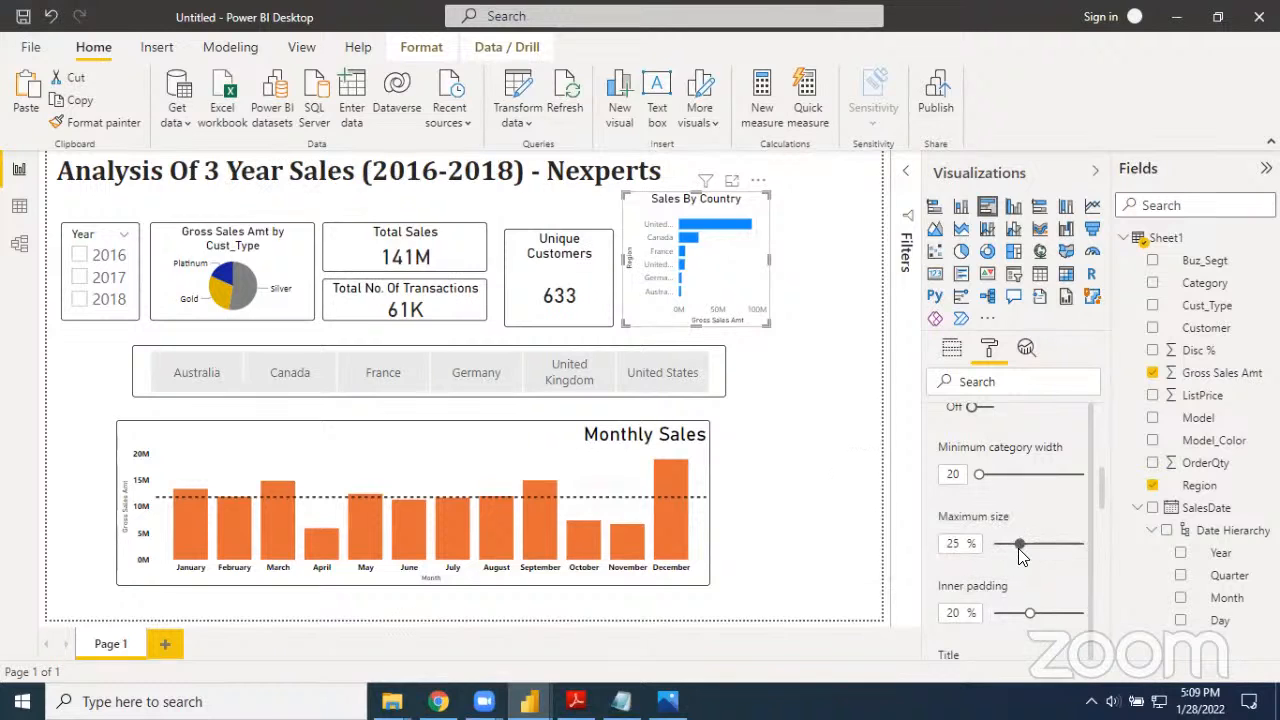
drag(1020, 545, 1047, 550)
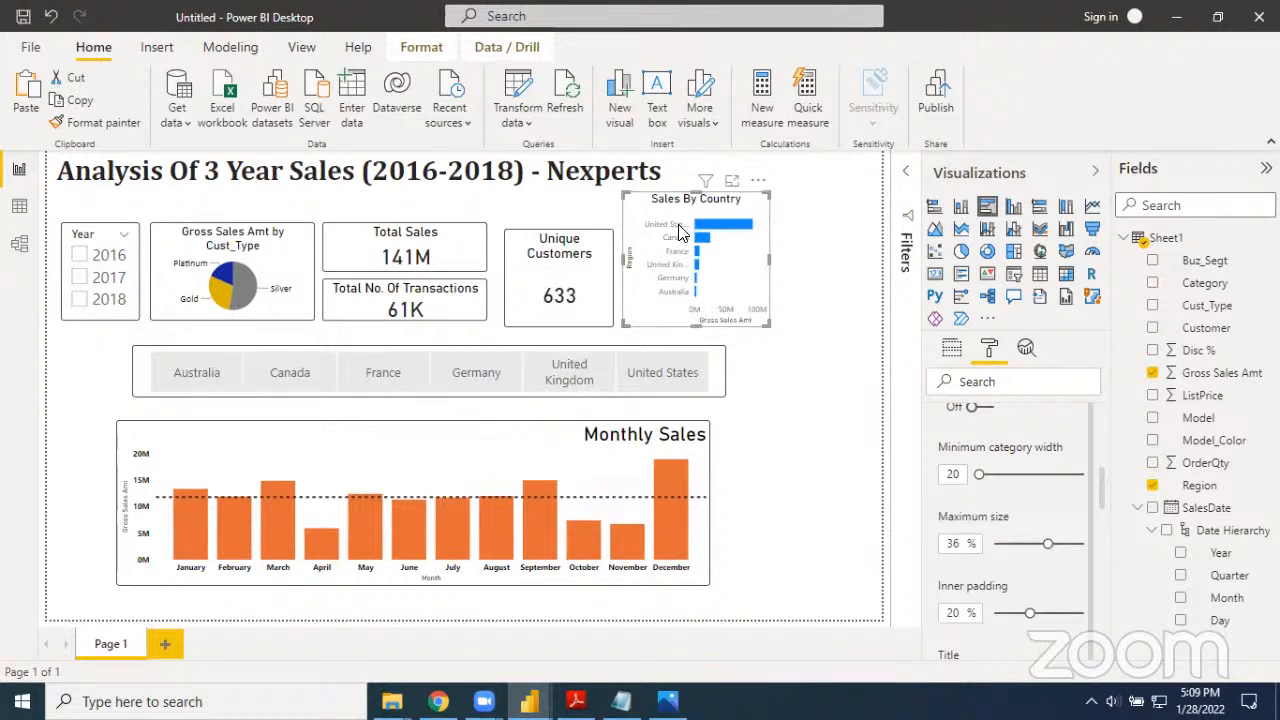
drag(769, 259, 779, 265)
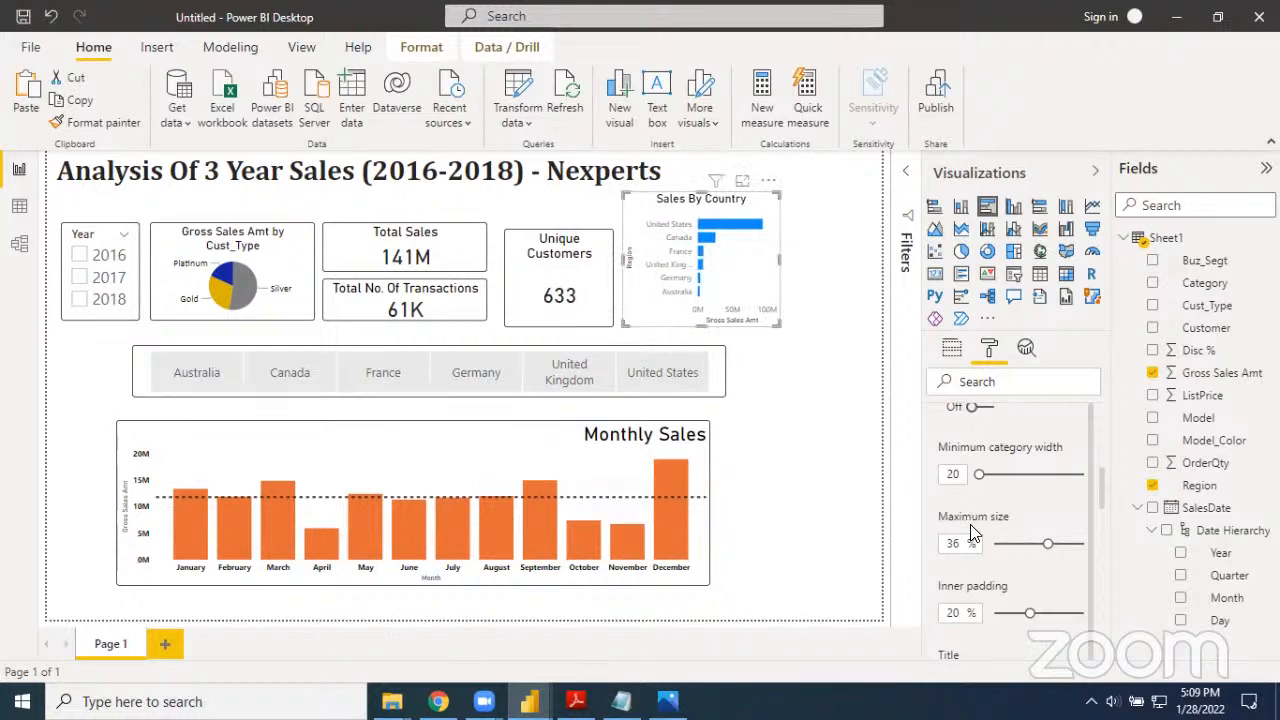
Set the Y axis title color of the Sales By Country chart to black
scroll(976, 565, down, 5)
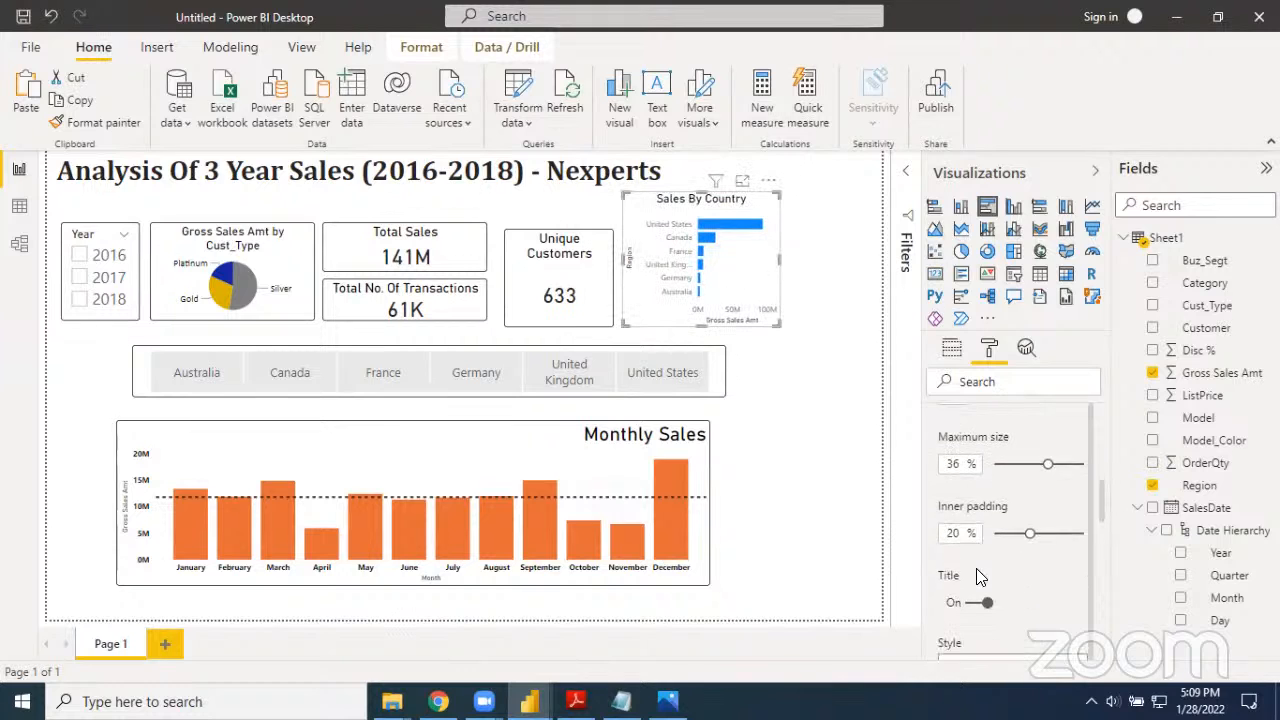
scroll(978, 578, down, 3)
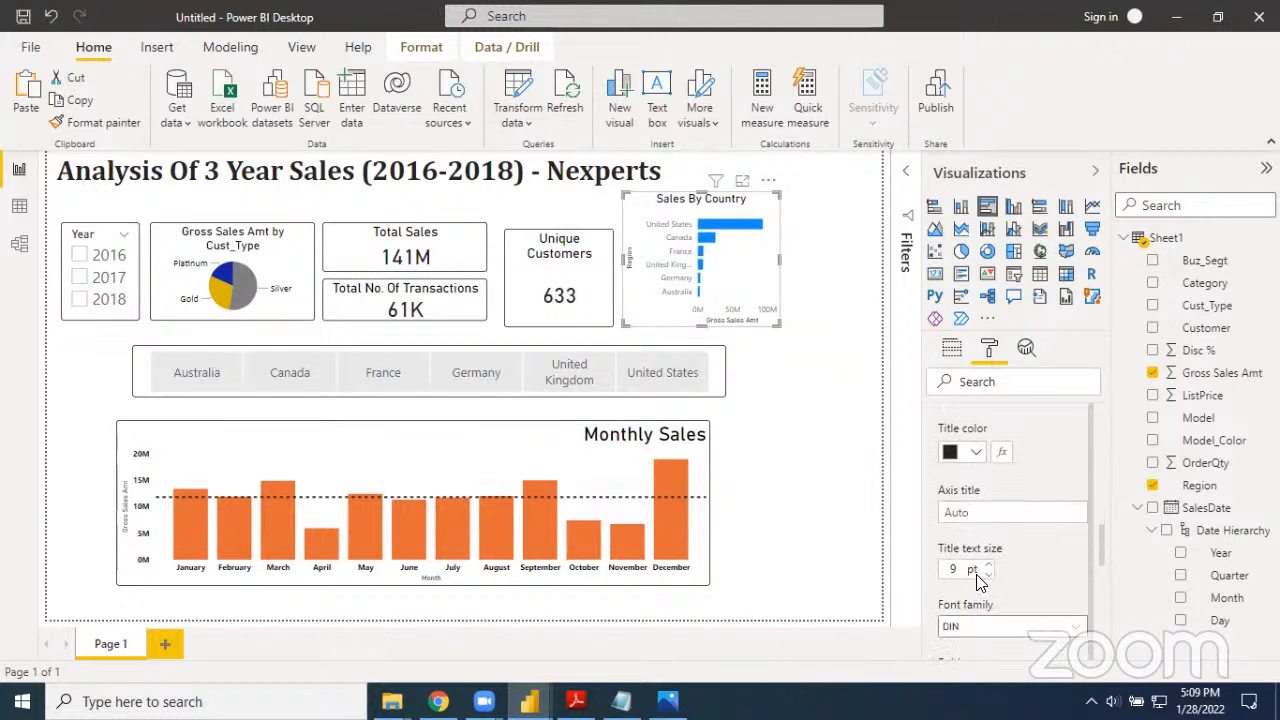
click(976, 448)
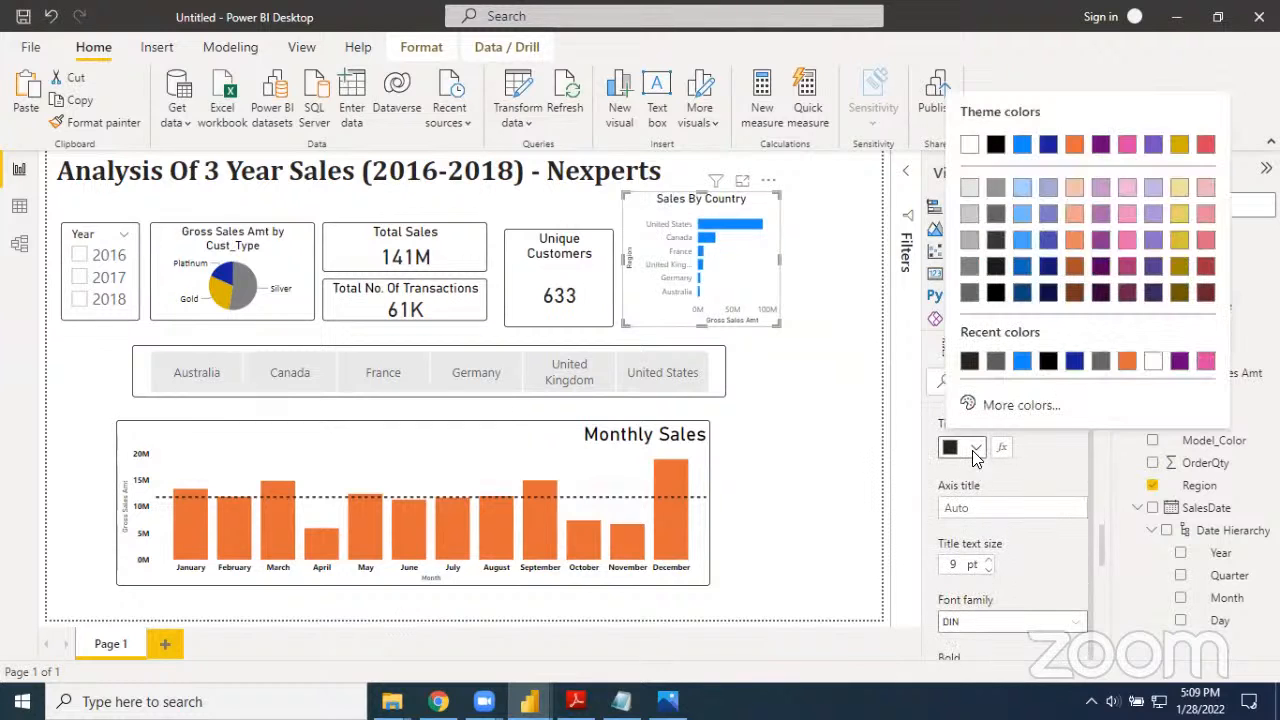
click(997, 294)
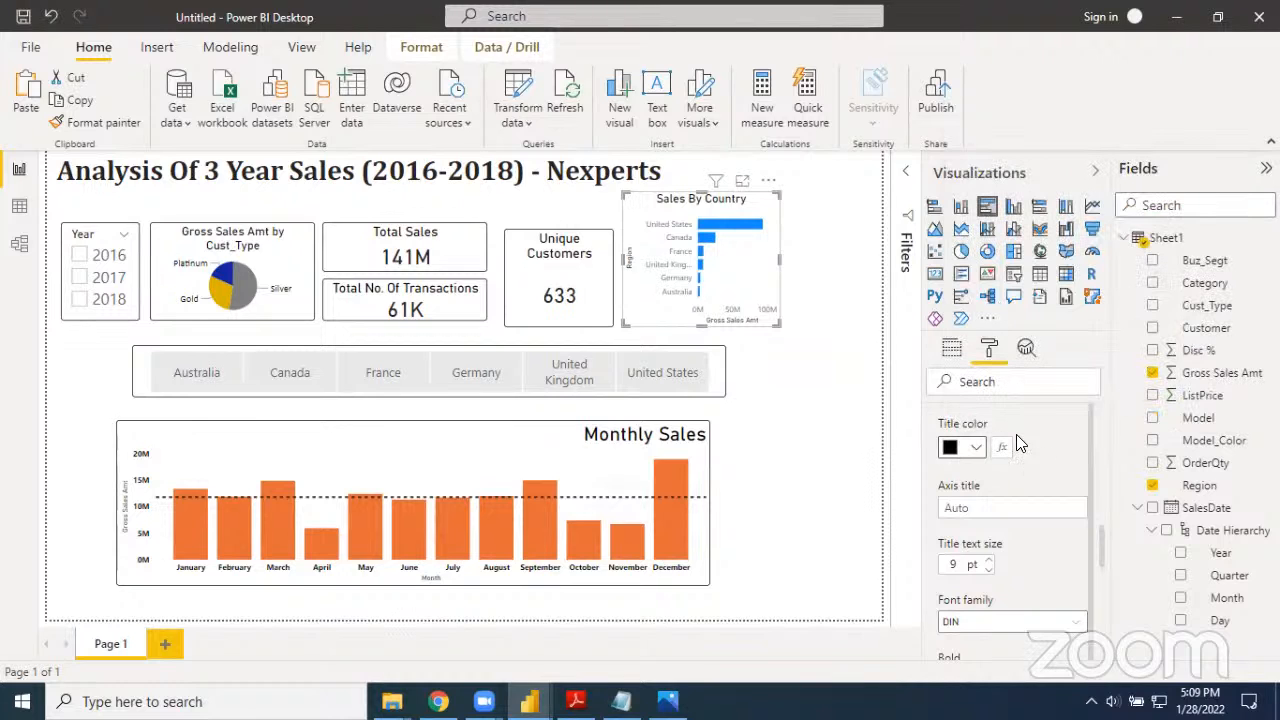
scroll(1018, 542, down, 2)
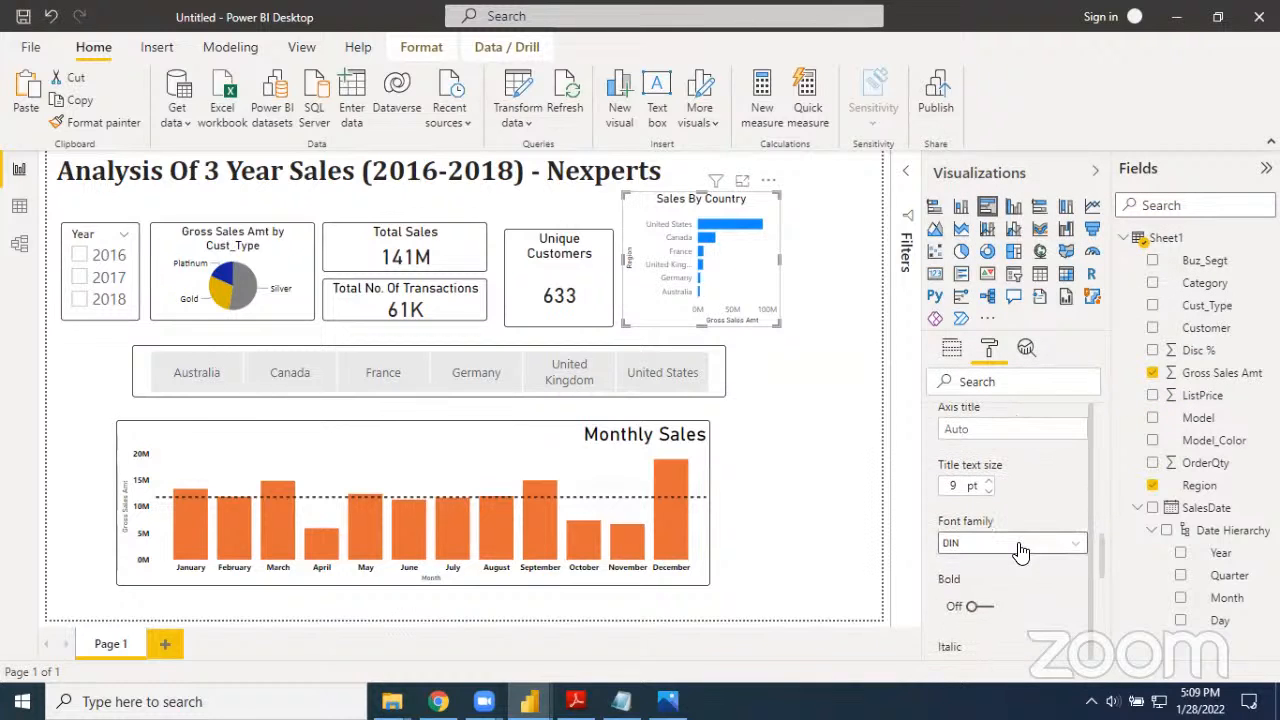
Make the Y axis title of the Sales By Country chart bold and set its Y axis label color to black
click(988, 612)
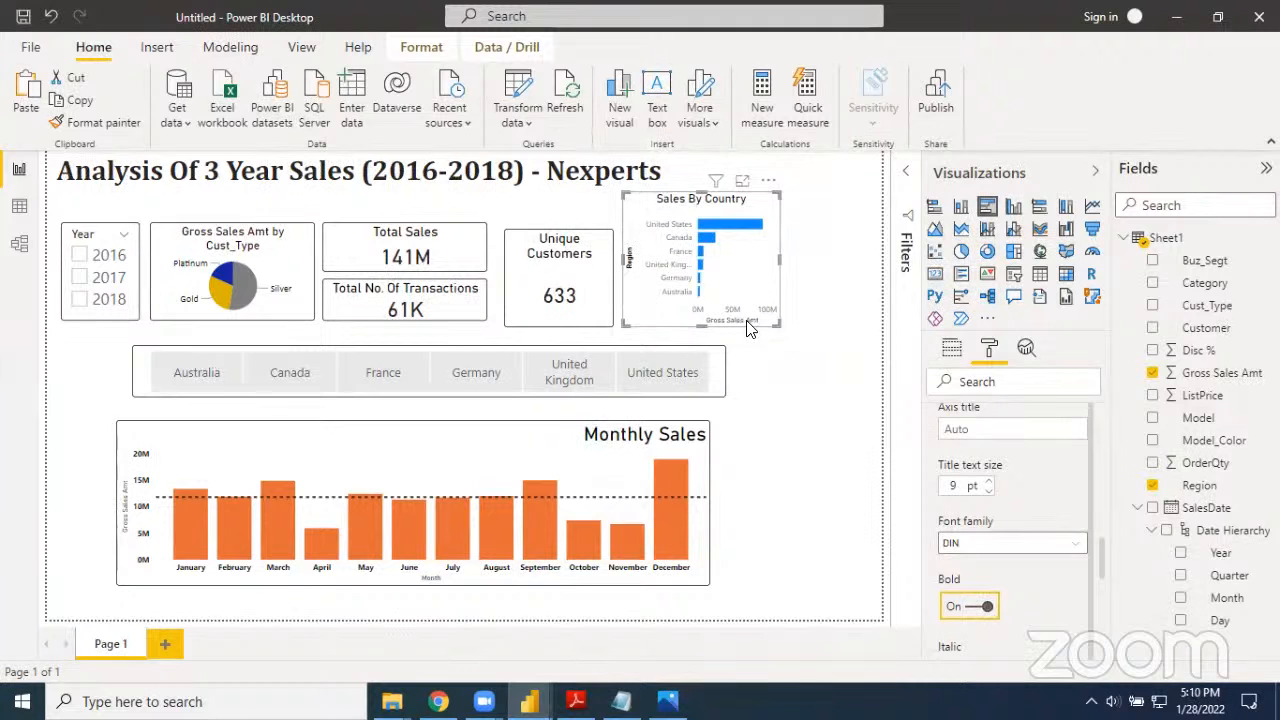
scroll(995, 472, up, 2)
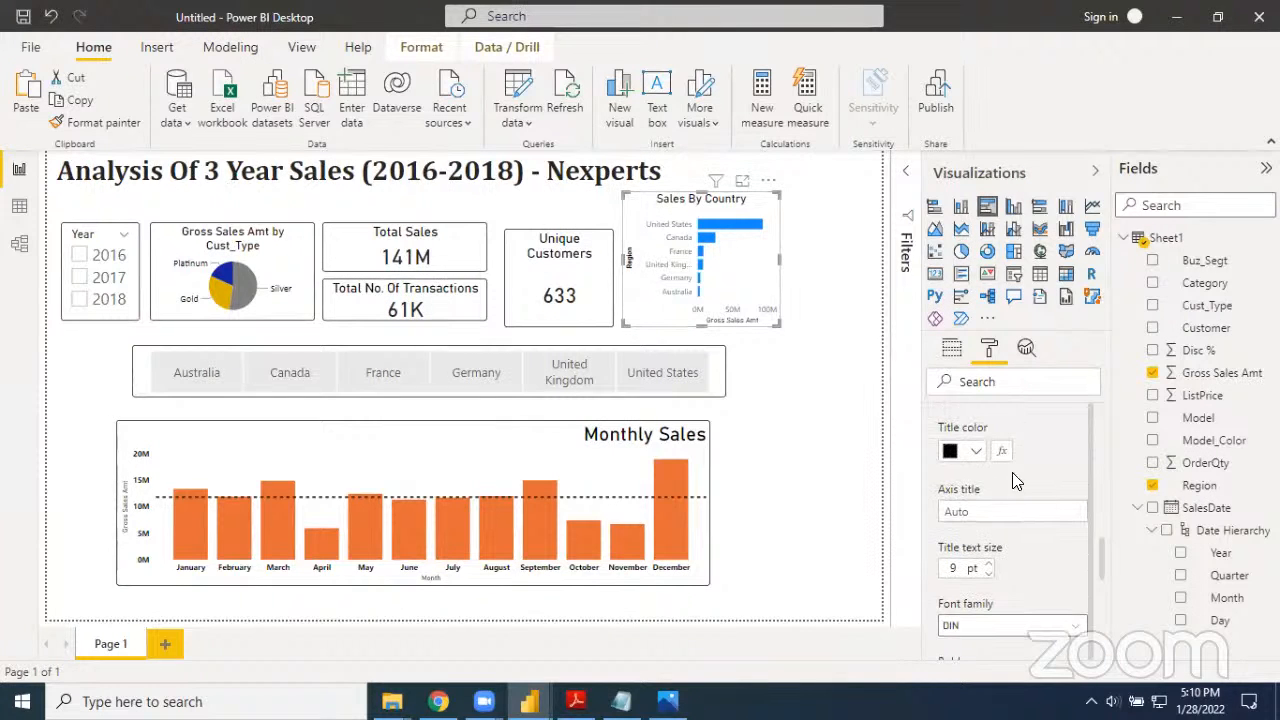
scroll(995, 490, up, 5)
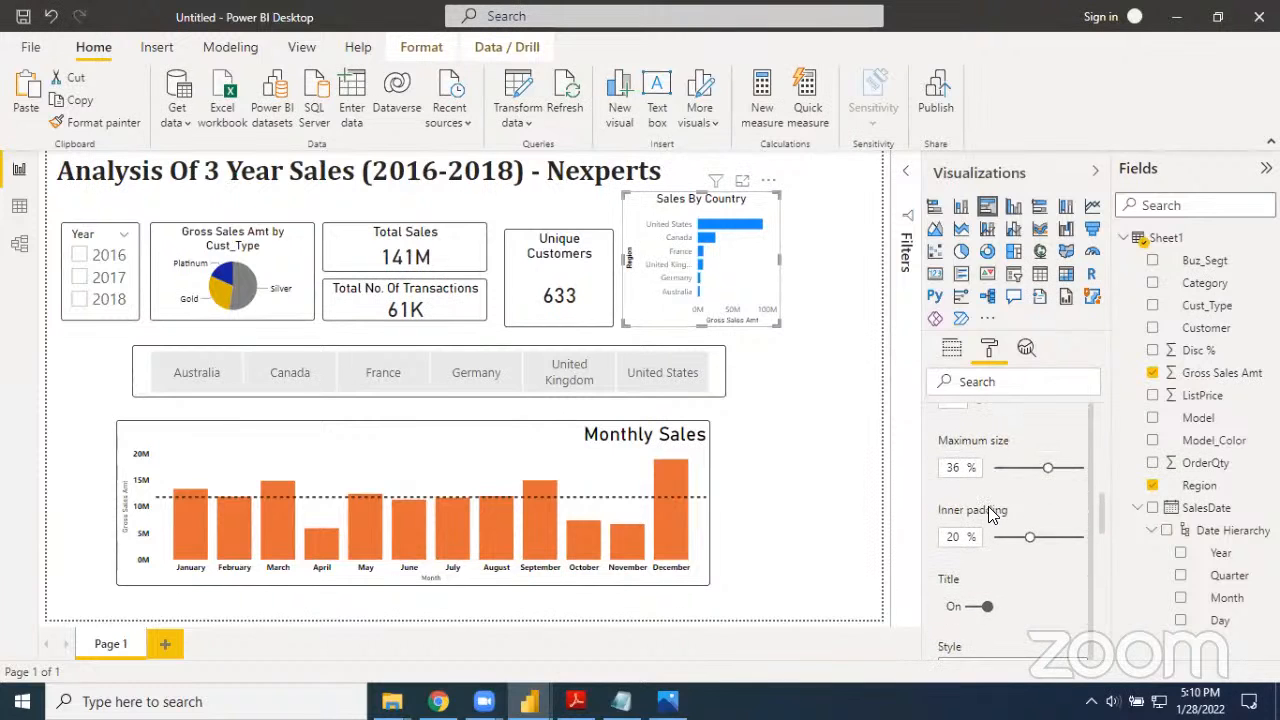
scroll(990, 505, up, 2)
scroll(995, 476, up, 8)
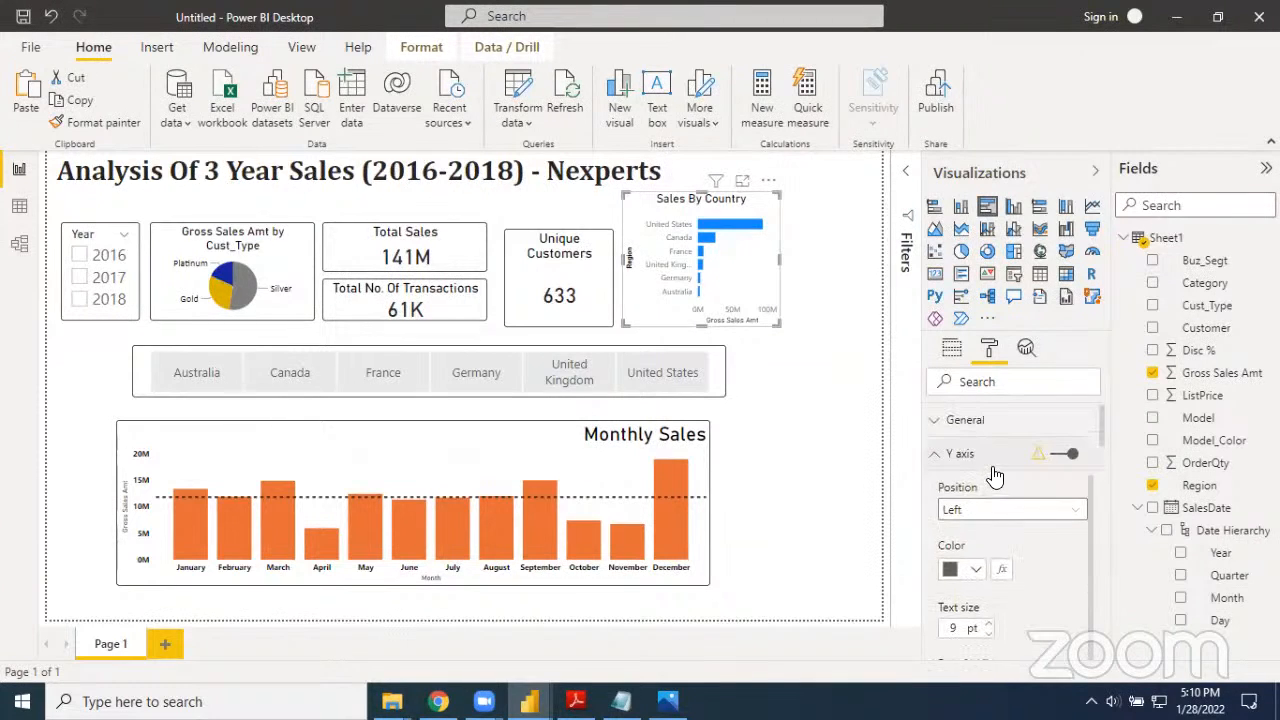
click(976, 569)
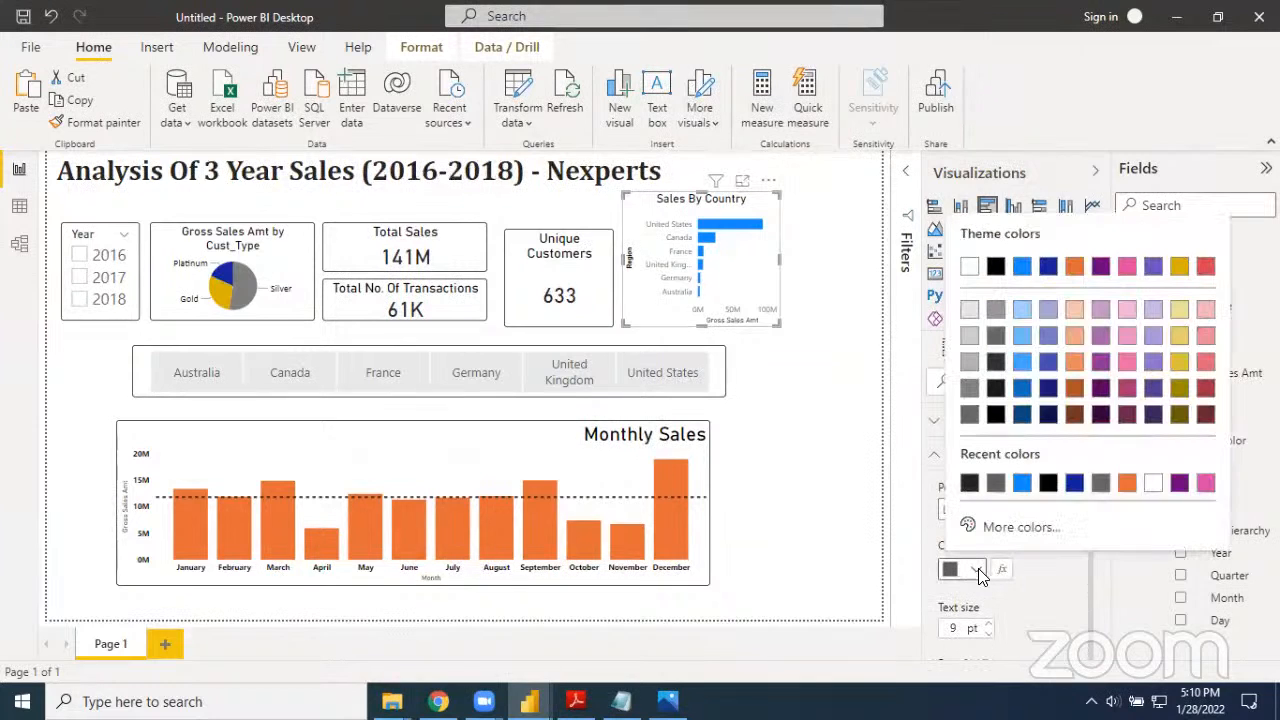
click(998, 412)
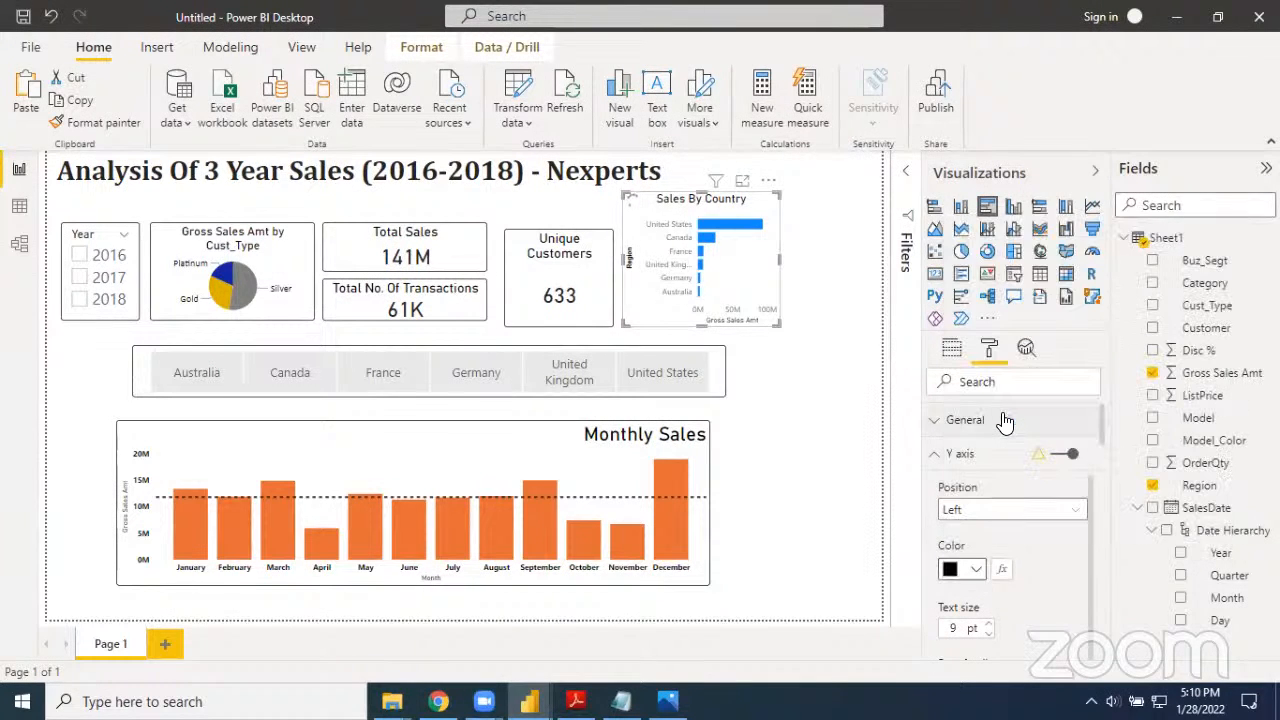
click(935, 454)
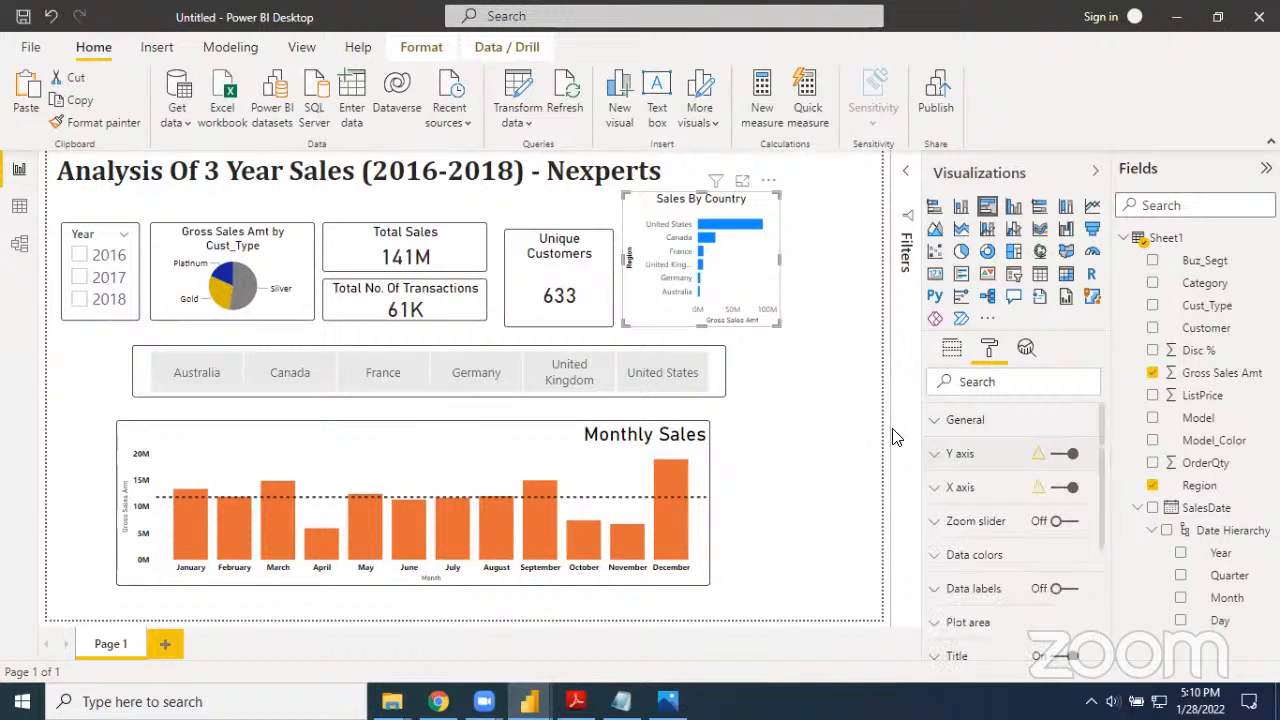
click(812, 377)
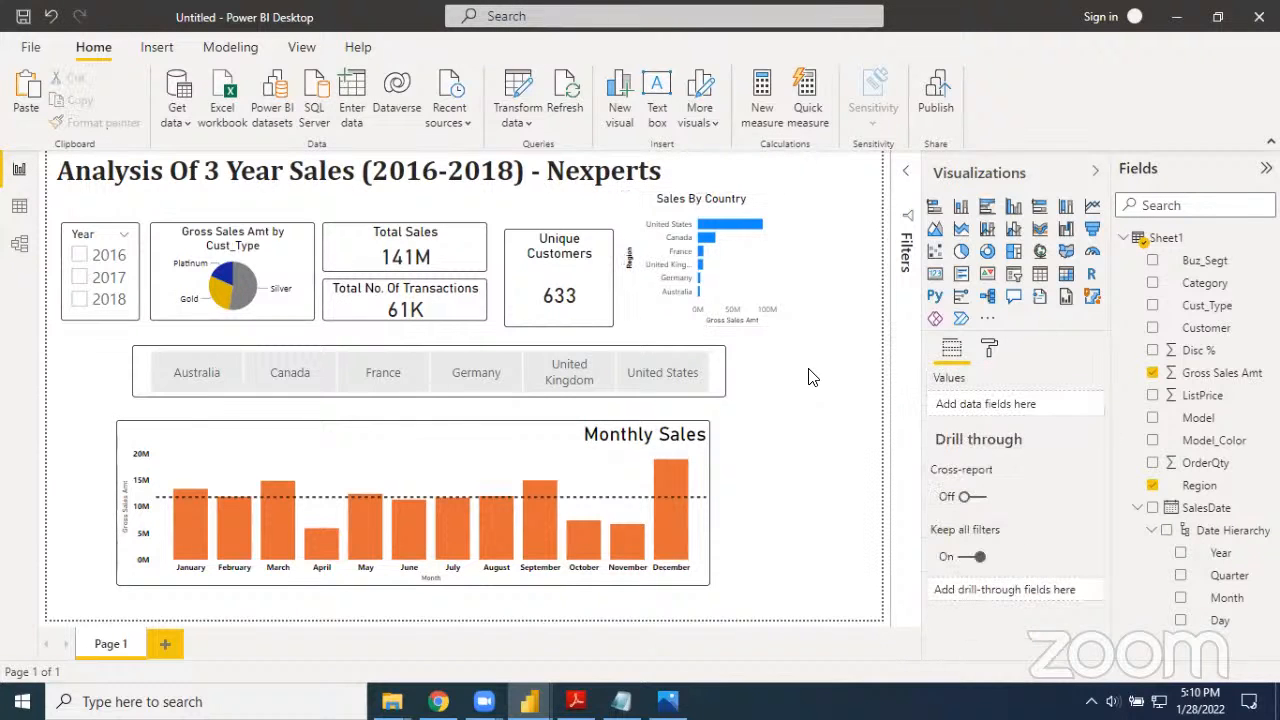
click(748, 283)
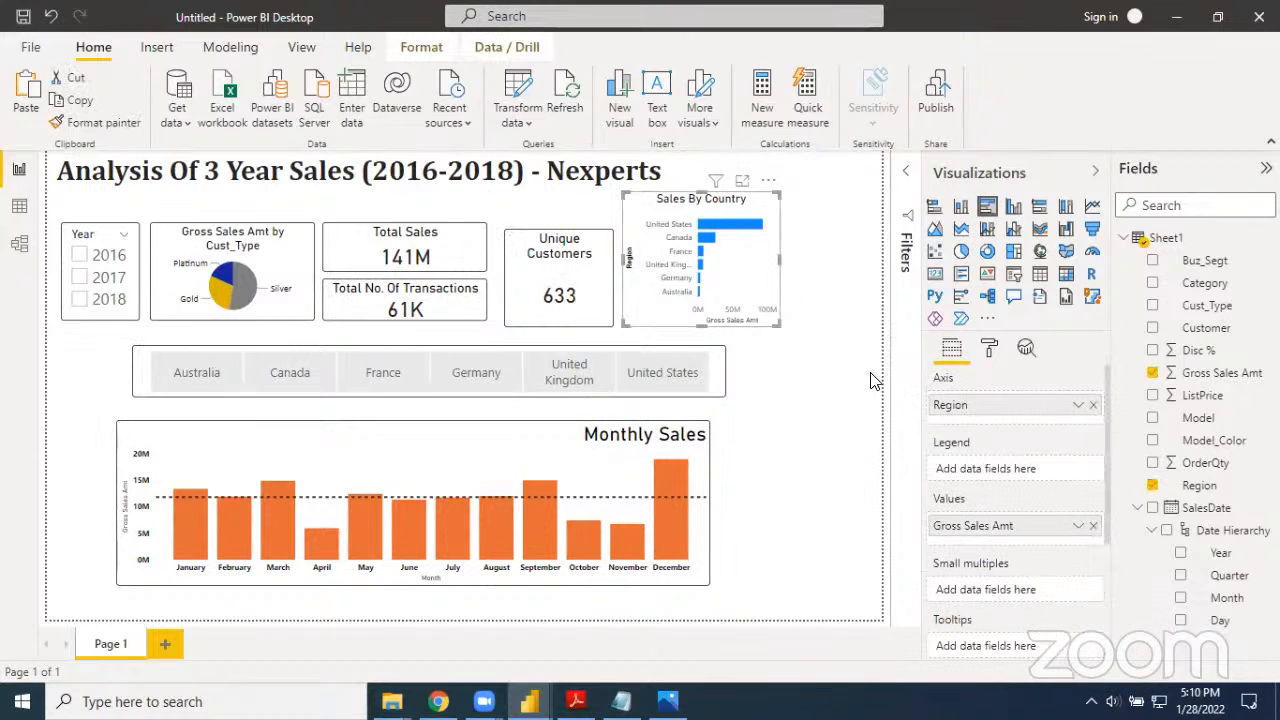
click(989, 349)
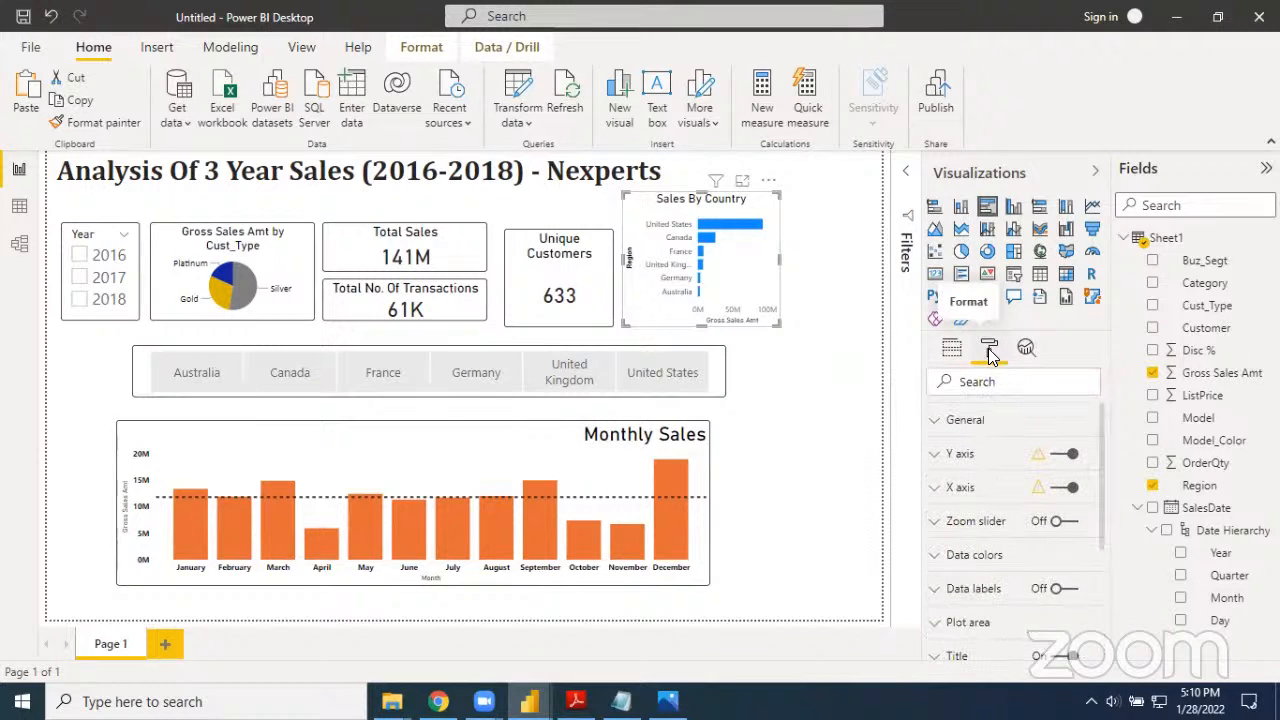
click(794, 374)
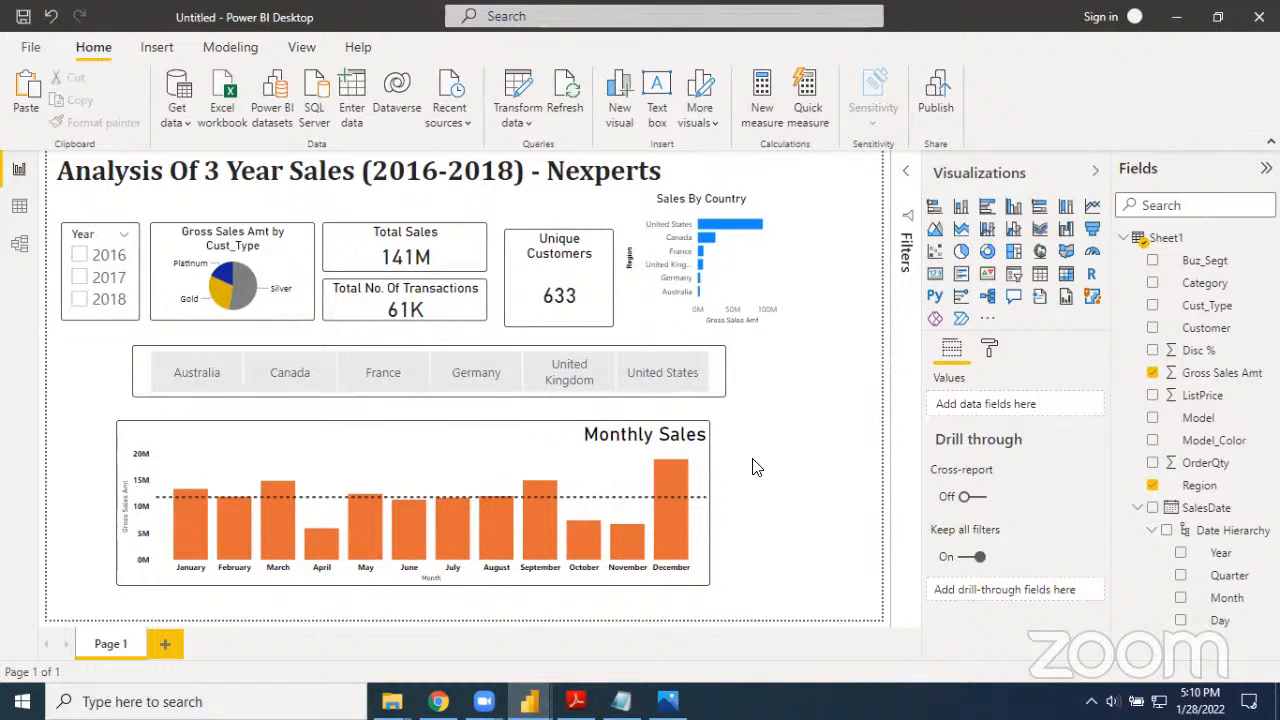
key(alt+Tab)
click(530, 701)
click(629, 623)
Turn on a black border with a 5 px radius around the Sales By Country chart
click(755, 264)
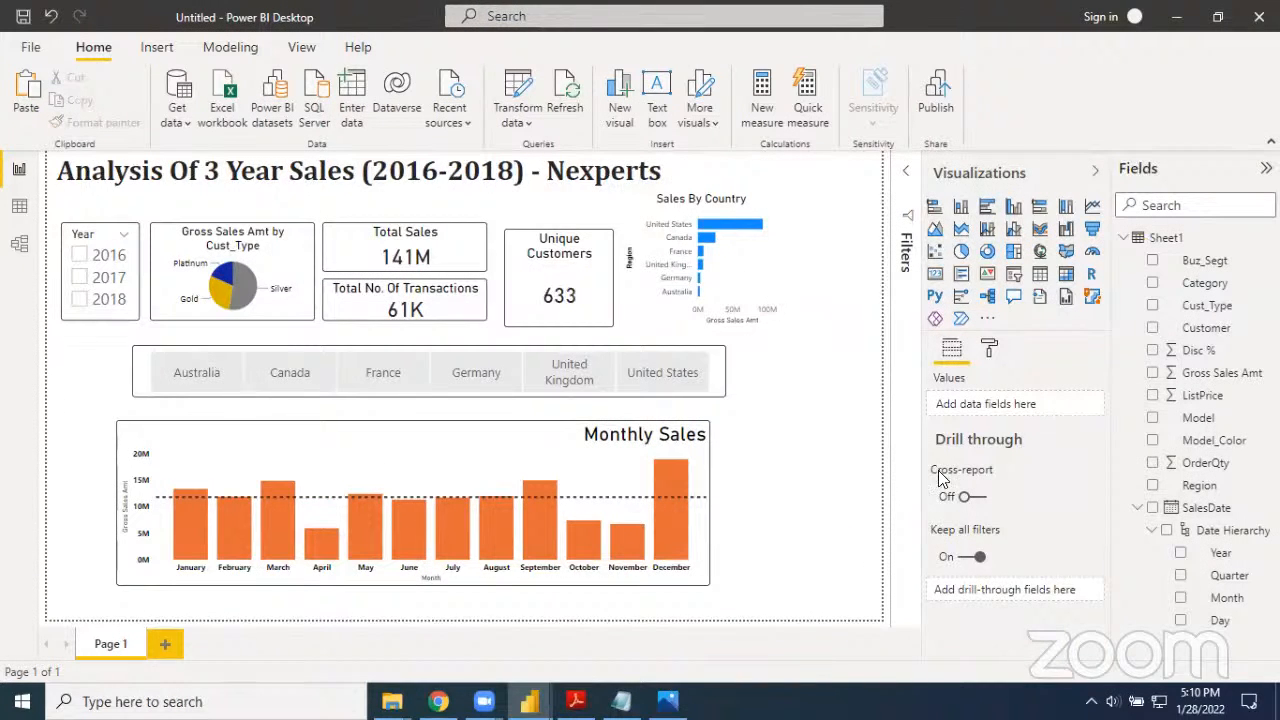
click(990, 348)
scroll(1008, 590, down, 3)
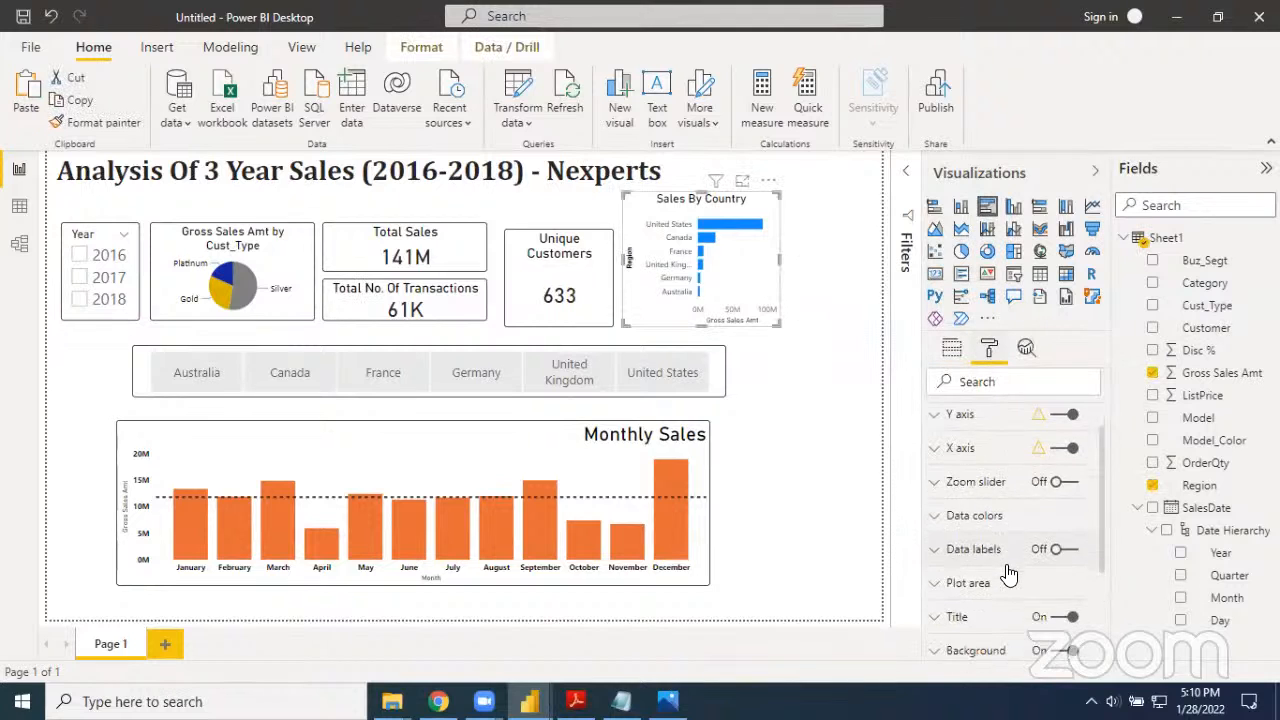
scroll(1008, 590, down, 2)
click(1066, 562)
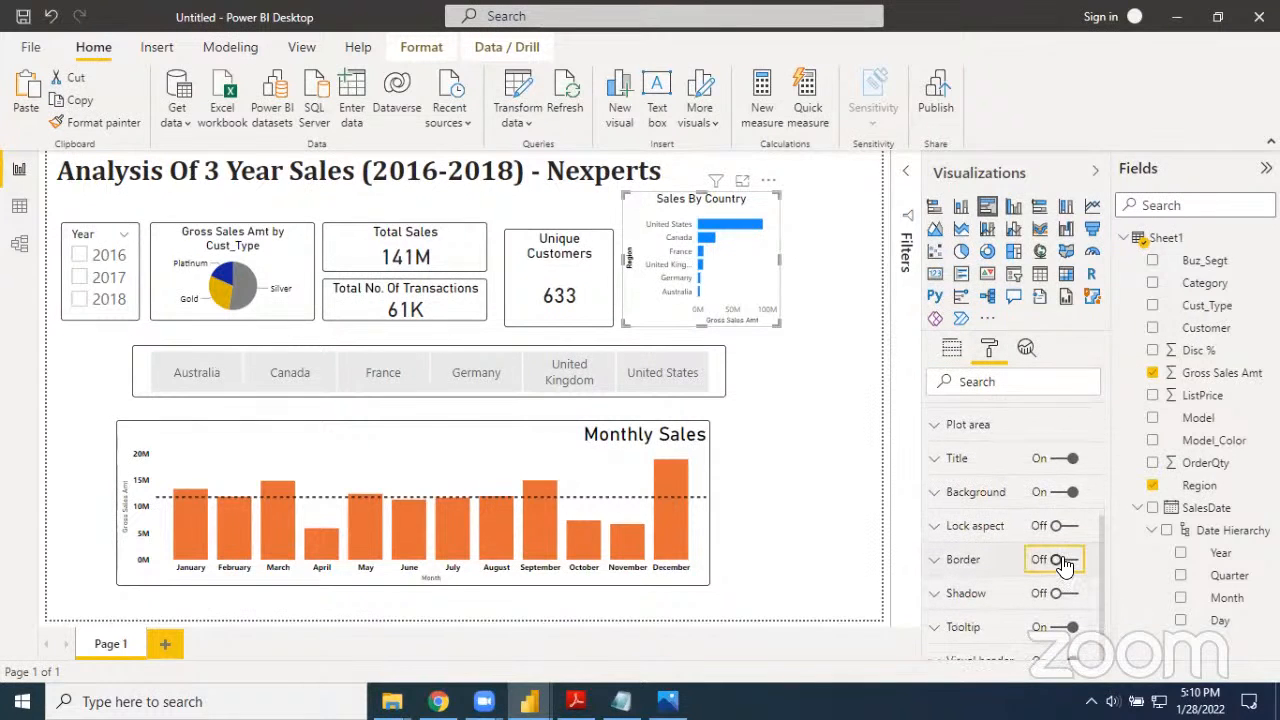
click(940, 560)
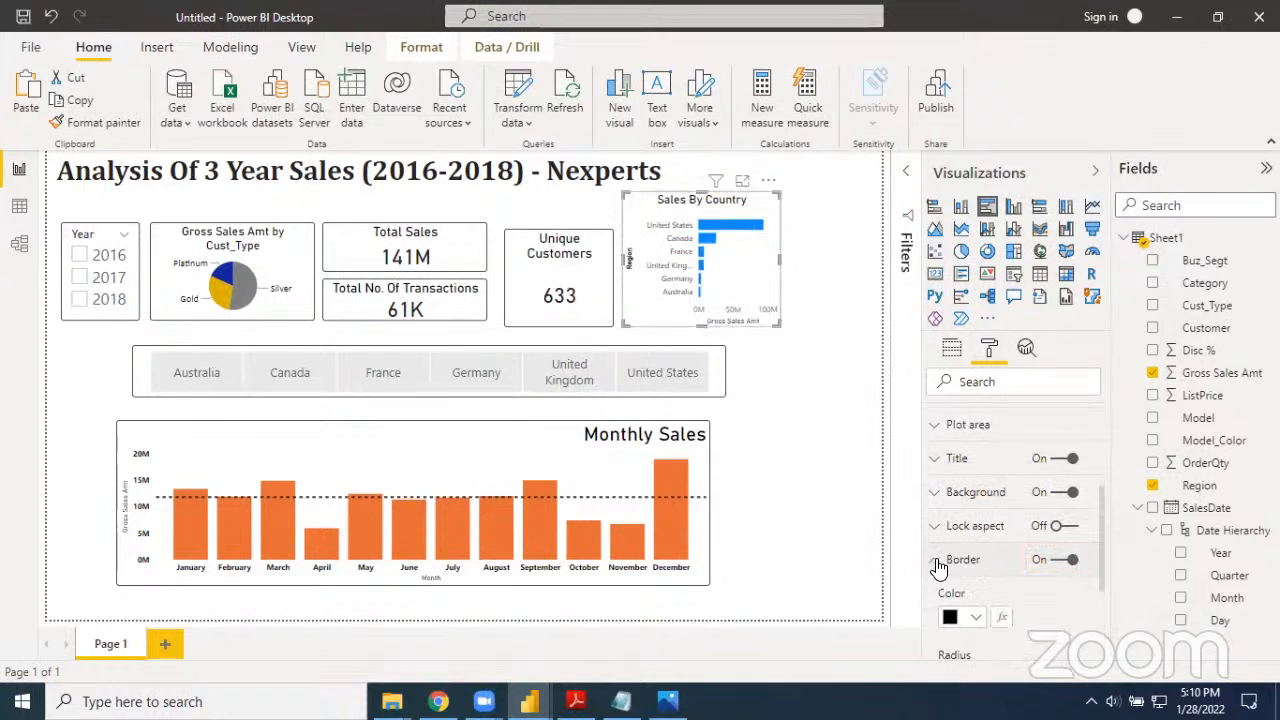
scroll(994, 598, down, 1)
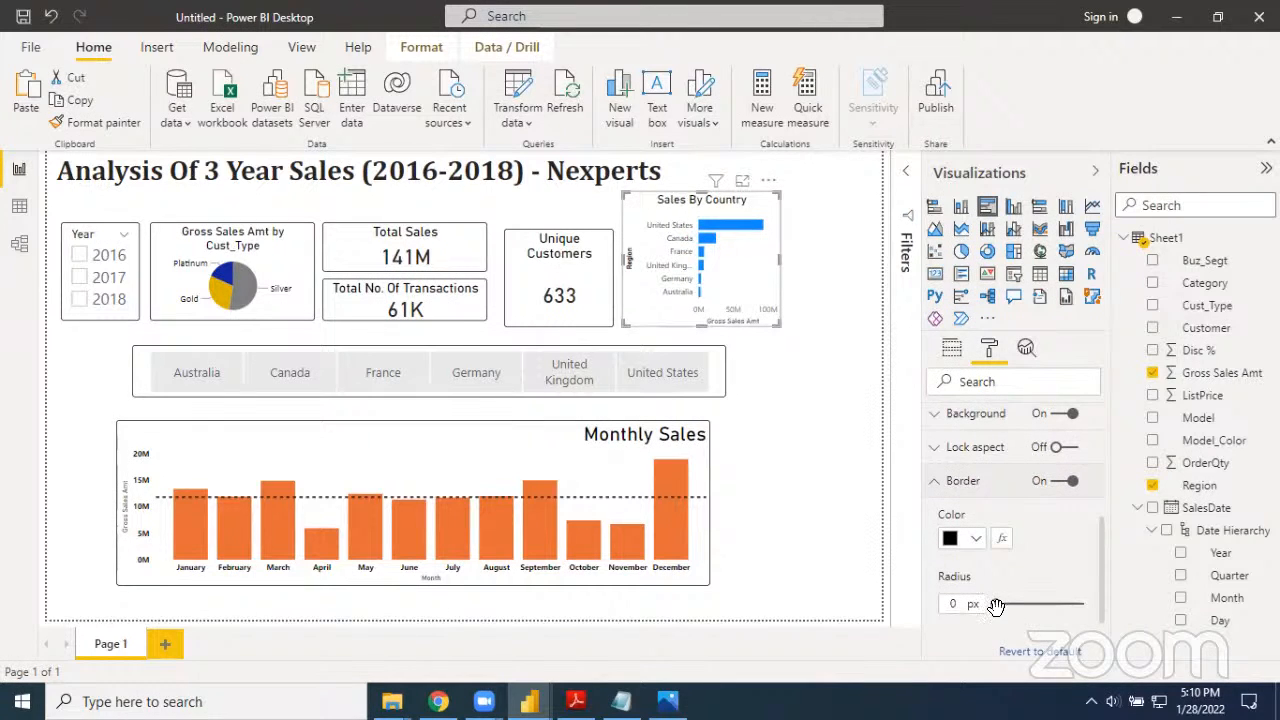
drag(997, 603, 1009, 603)
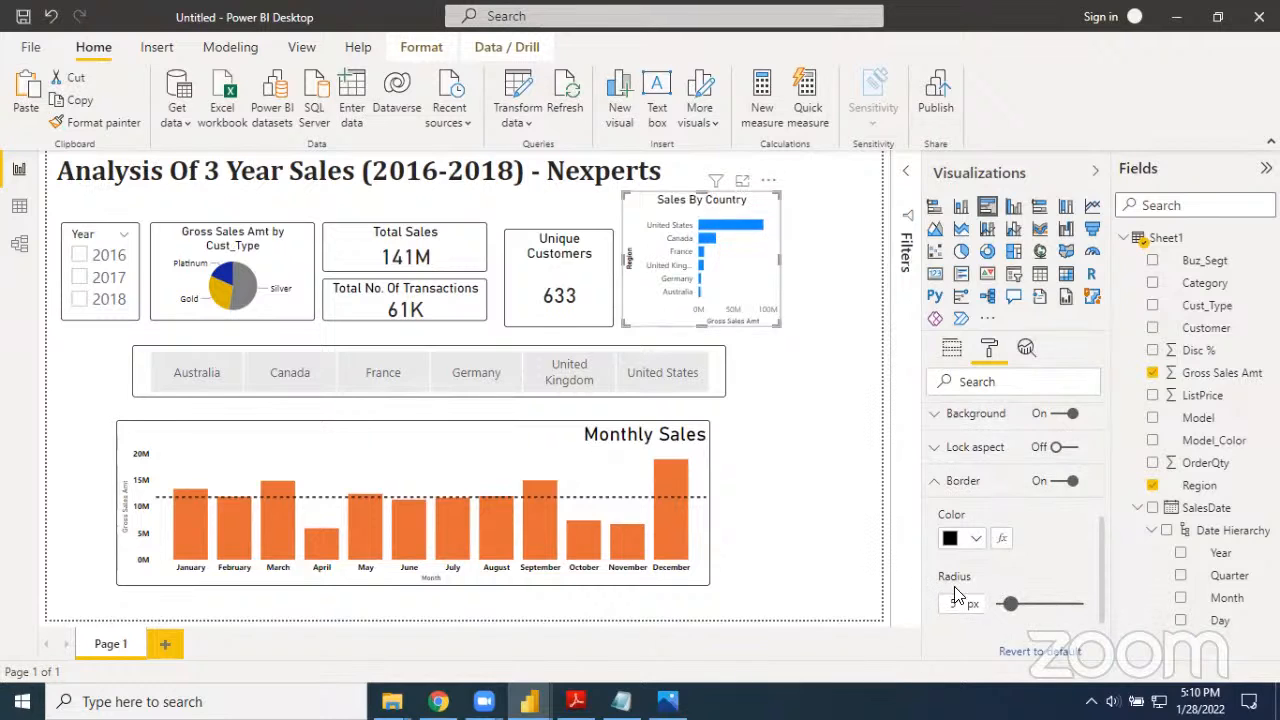
click(868, 563)
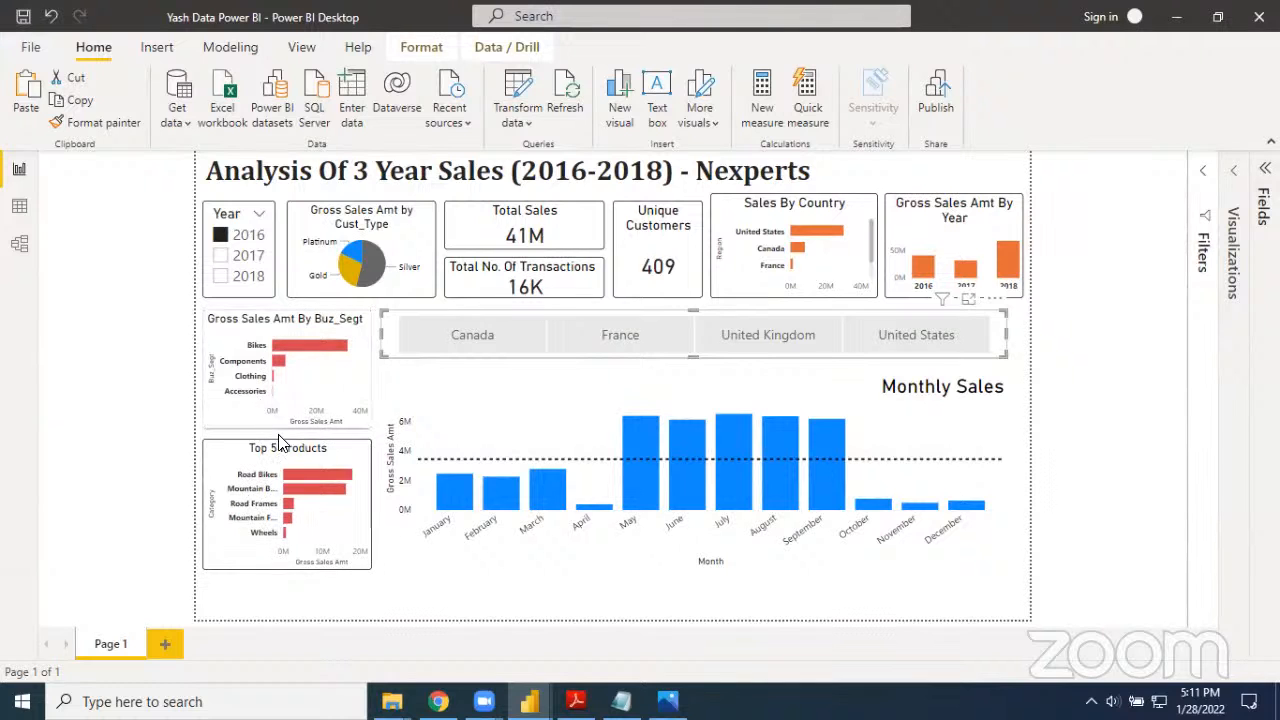
Duplicate the Sales By Country chart and place the copy below the Year slicer
click(640, 602)
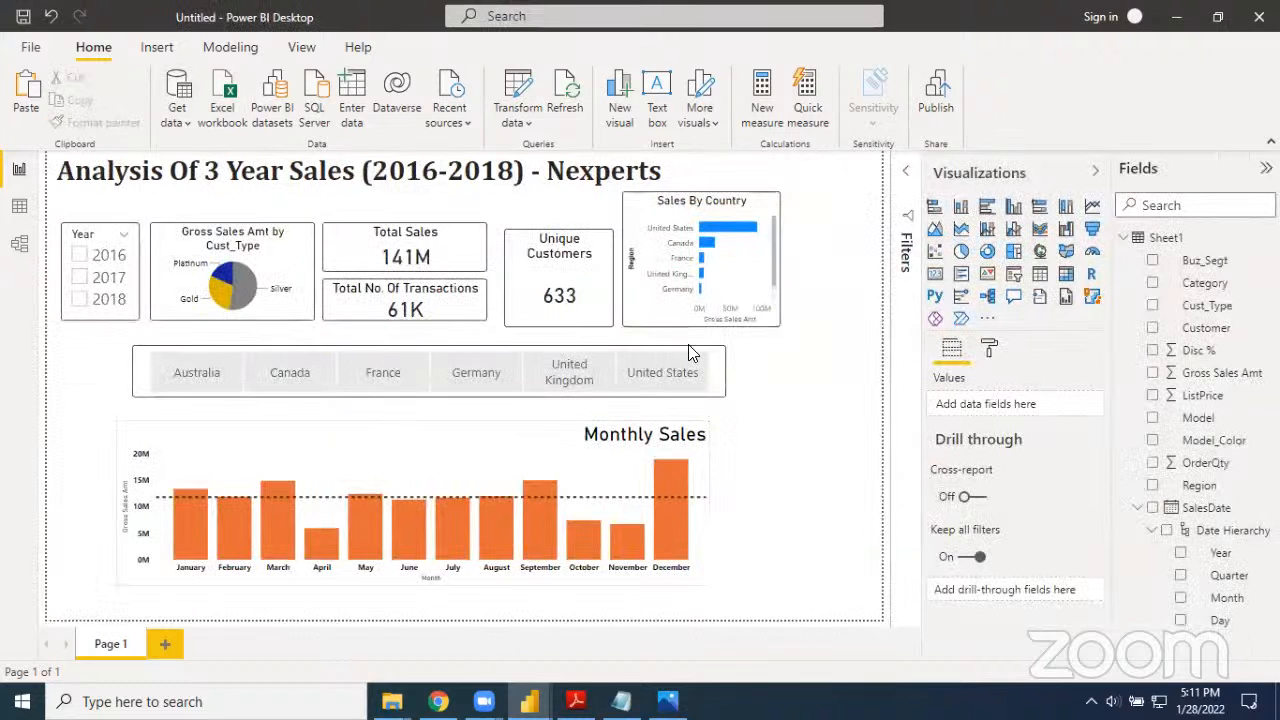
click(736, 212)
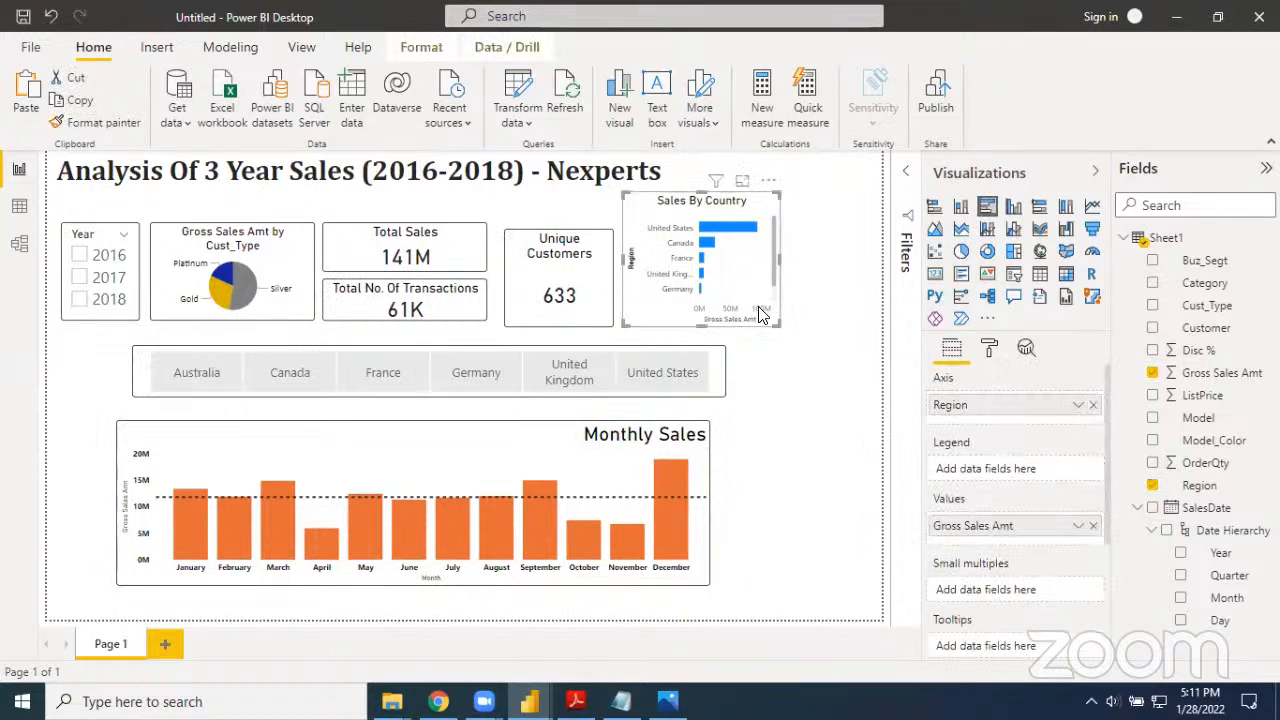
click(769, 497)
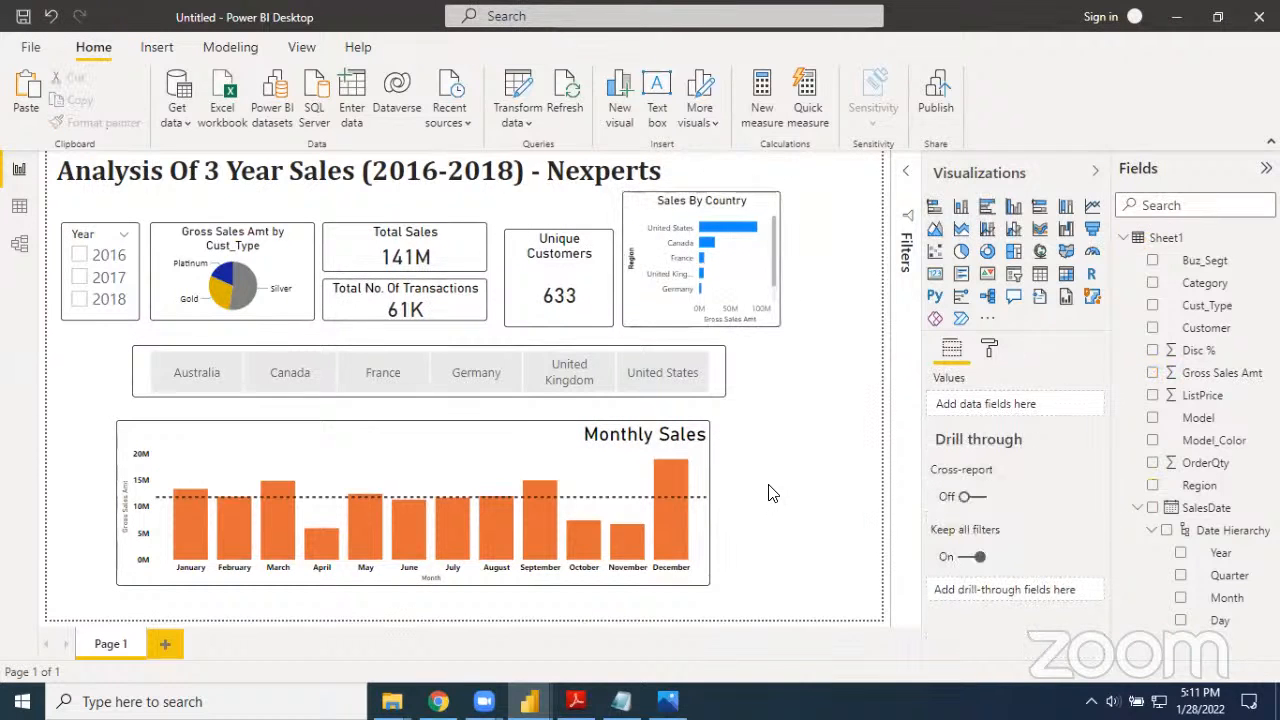
click(735, 300)
drag(735, 300, 180, 445)
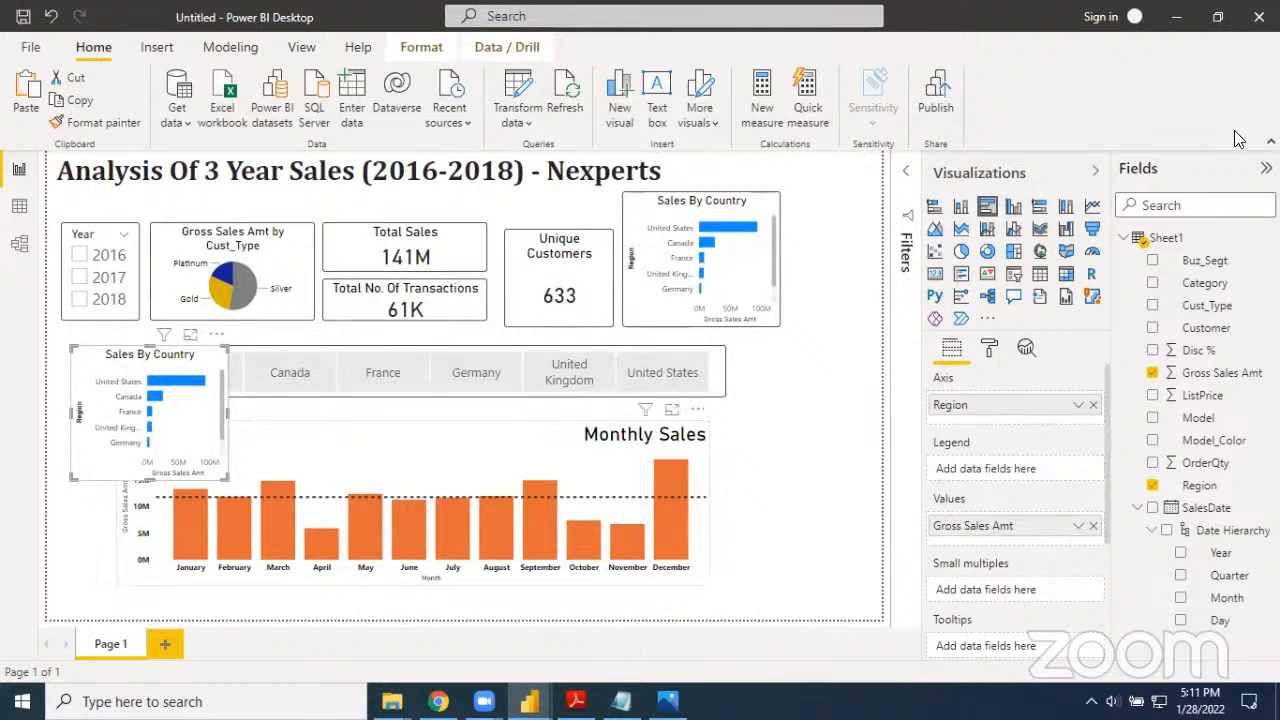
Shift the country slicer and the Monthly Sales chart to the right to make room for the duplicated chart
click(1097, 171)
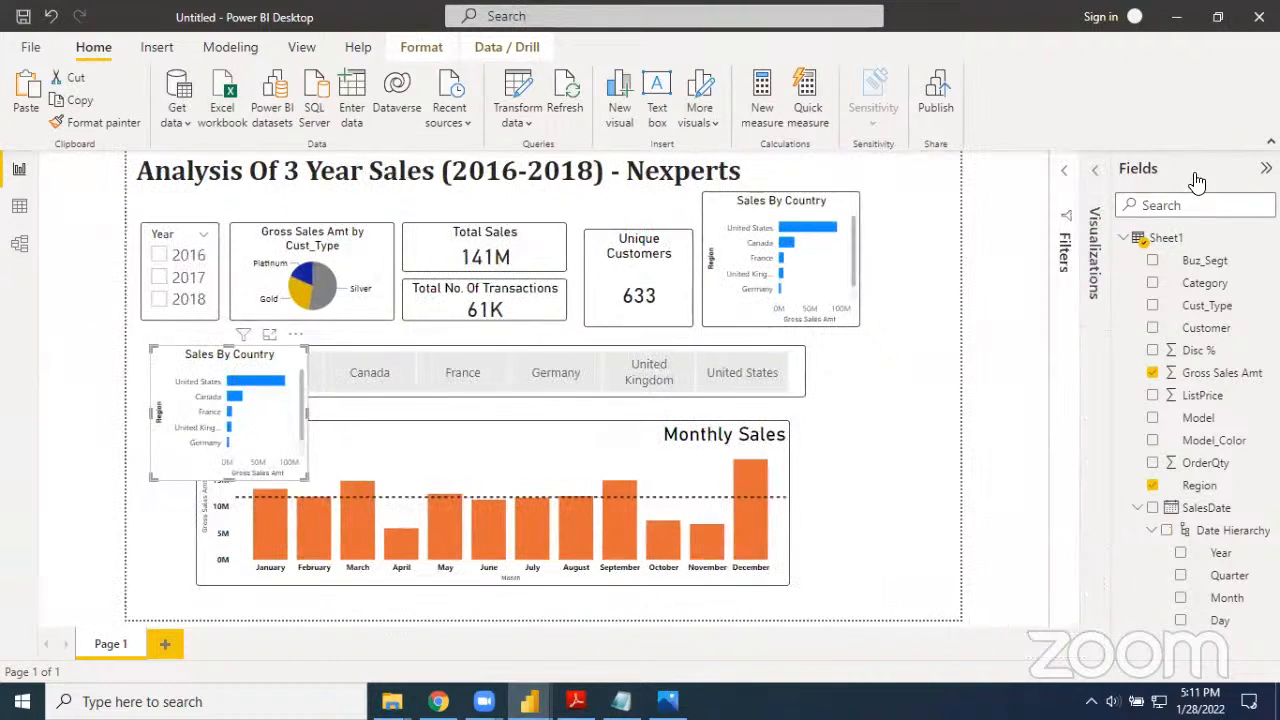
click(1266, 168)
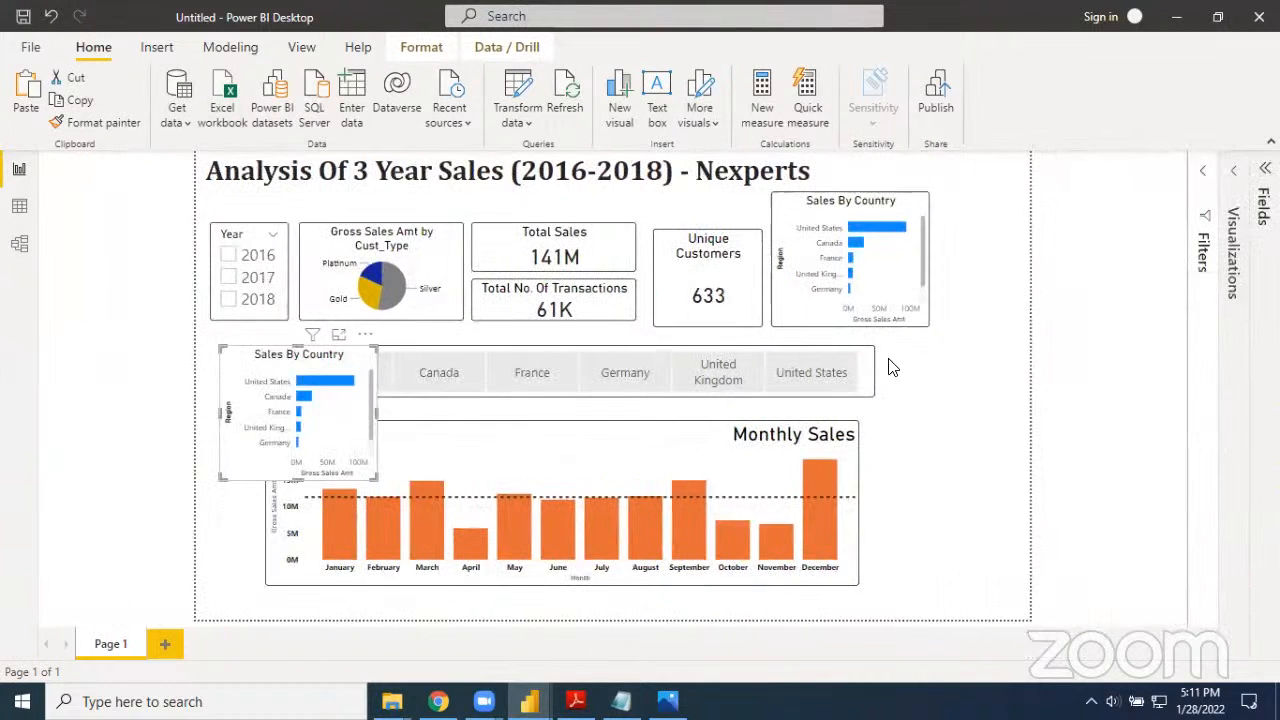
drag(869, 366, 963, 357)
drag(769, 471, 882, 443)
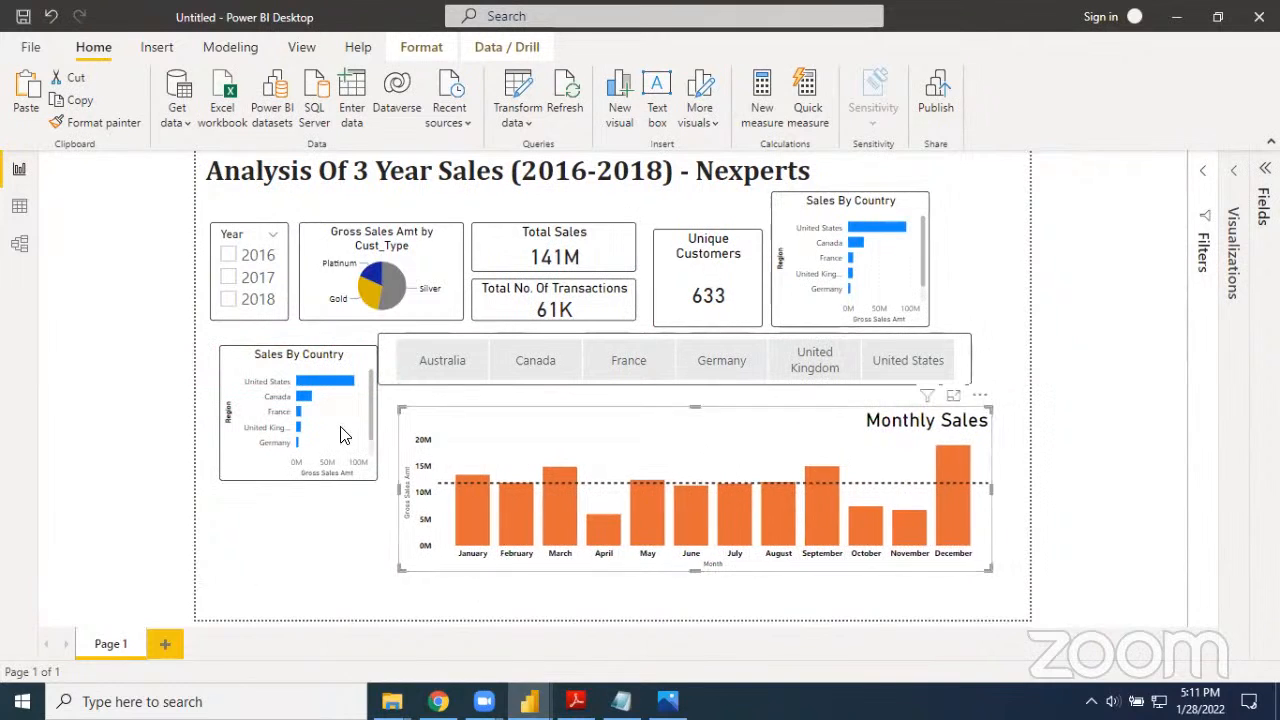
Align the duplicated Sales By Country chart directly beneath the Year slicer, beside the country slicer
drag(330, 435, 337, 484)
click(329, 528)
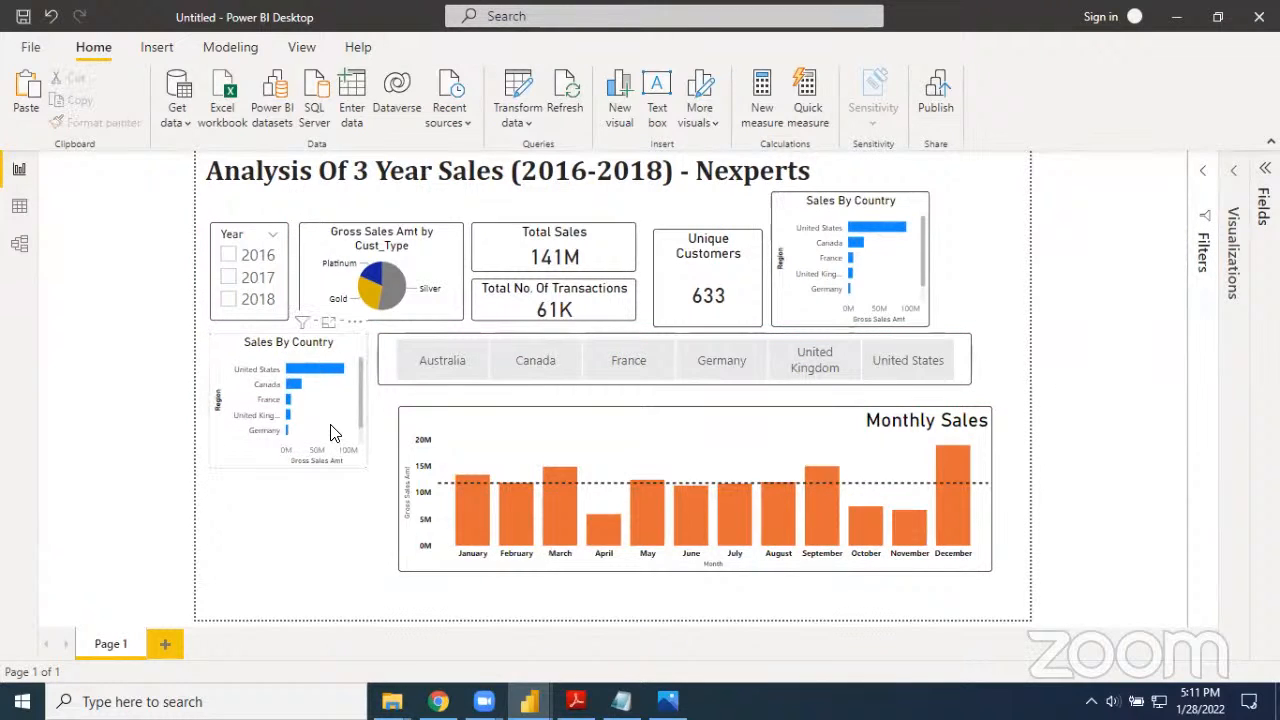
drag(326, 440, 335, 432)
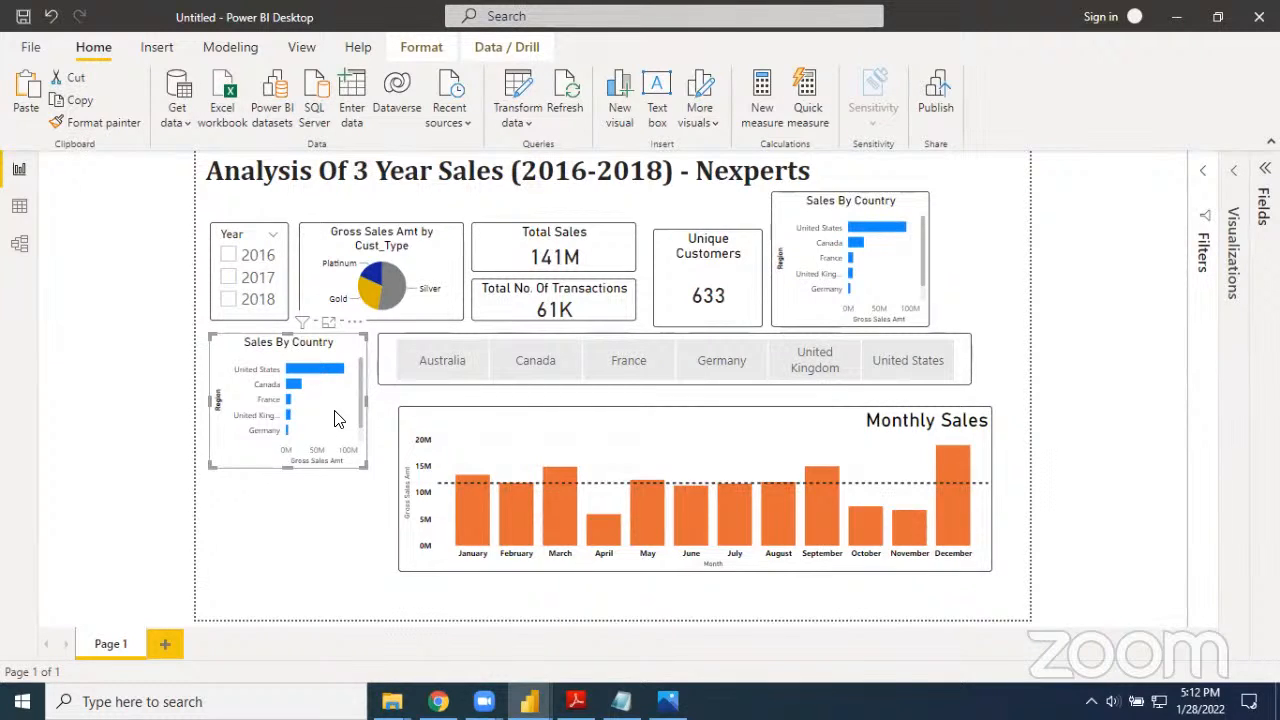
Replace Region with Buz_Segt as the axis of the duplicated chart, keeping a single Gross Sales Amt field as its value
click(1233, 172)
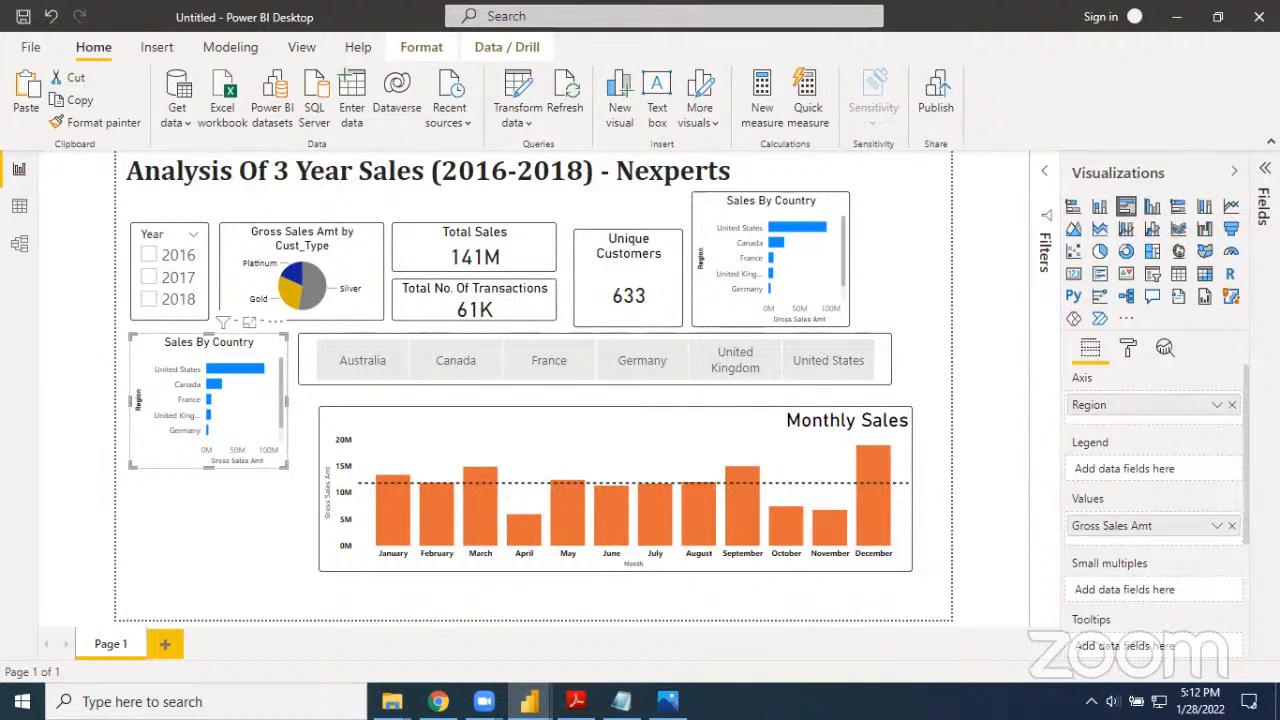
click(1265, 169)
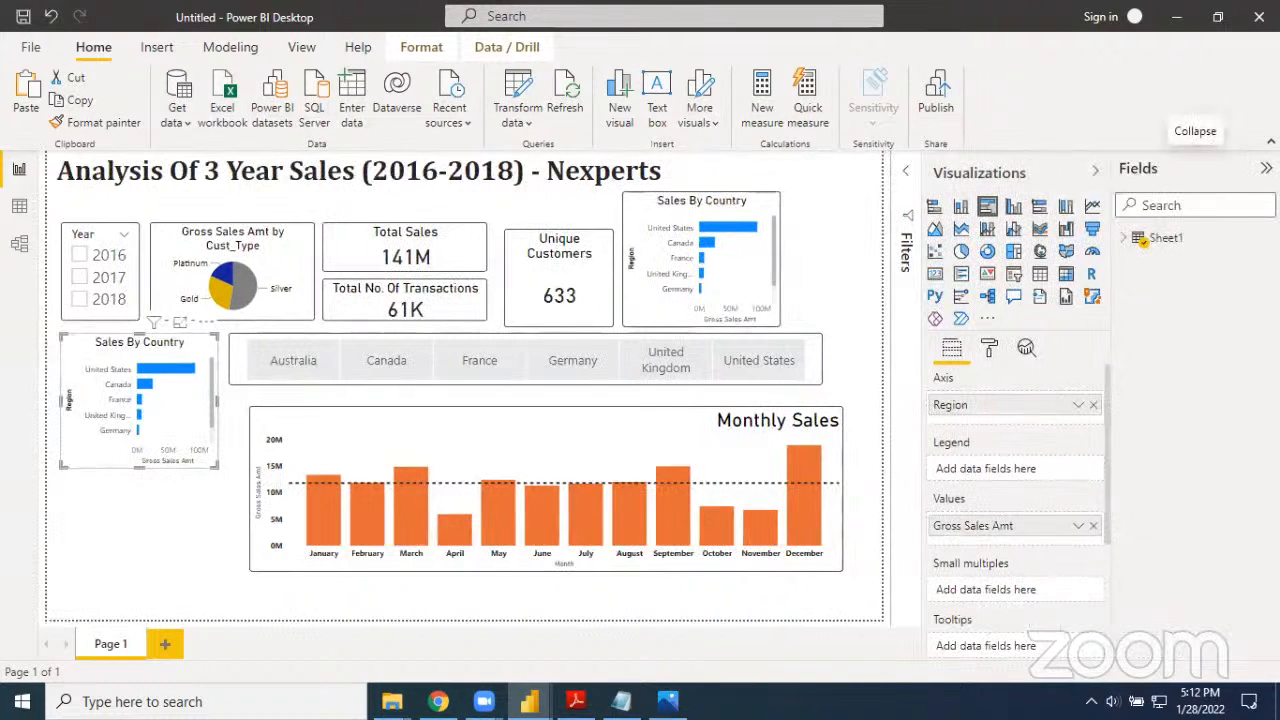
click(1133, 248)
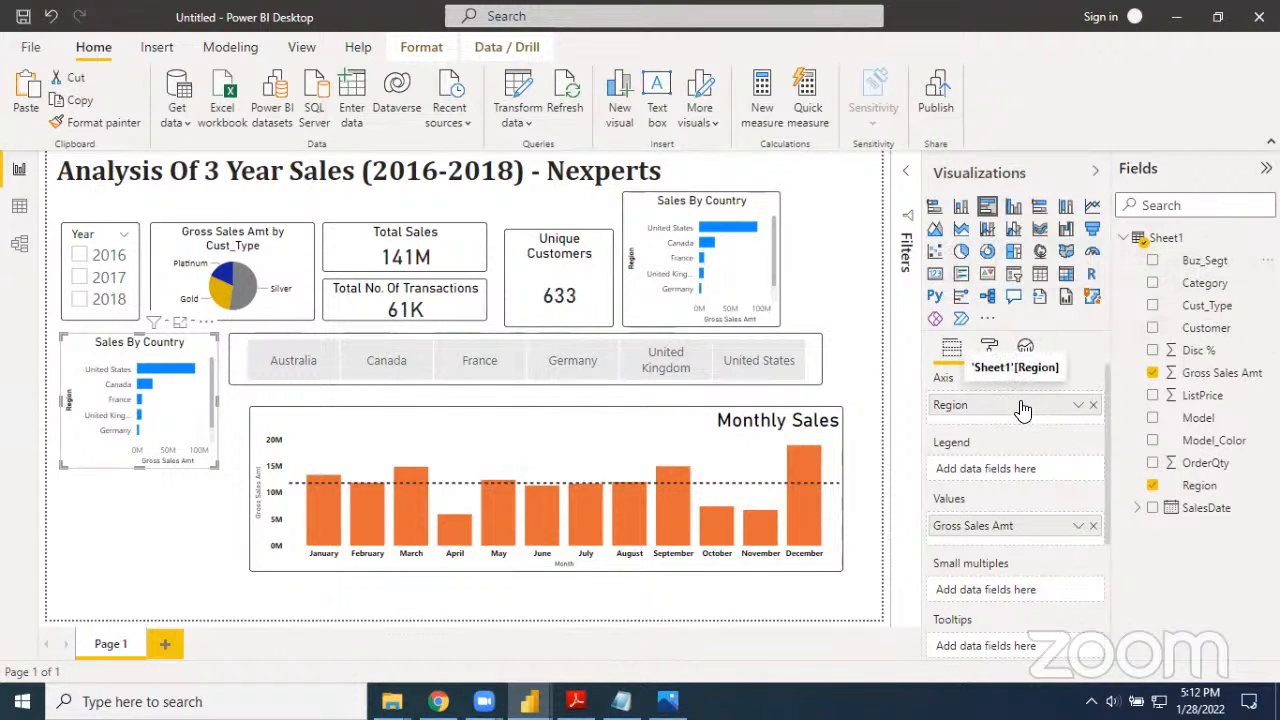
click(1093, 405)
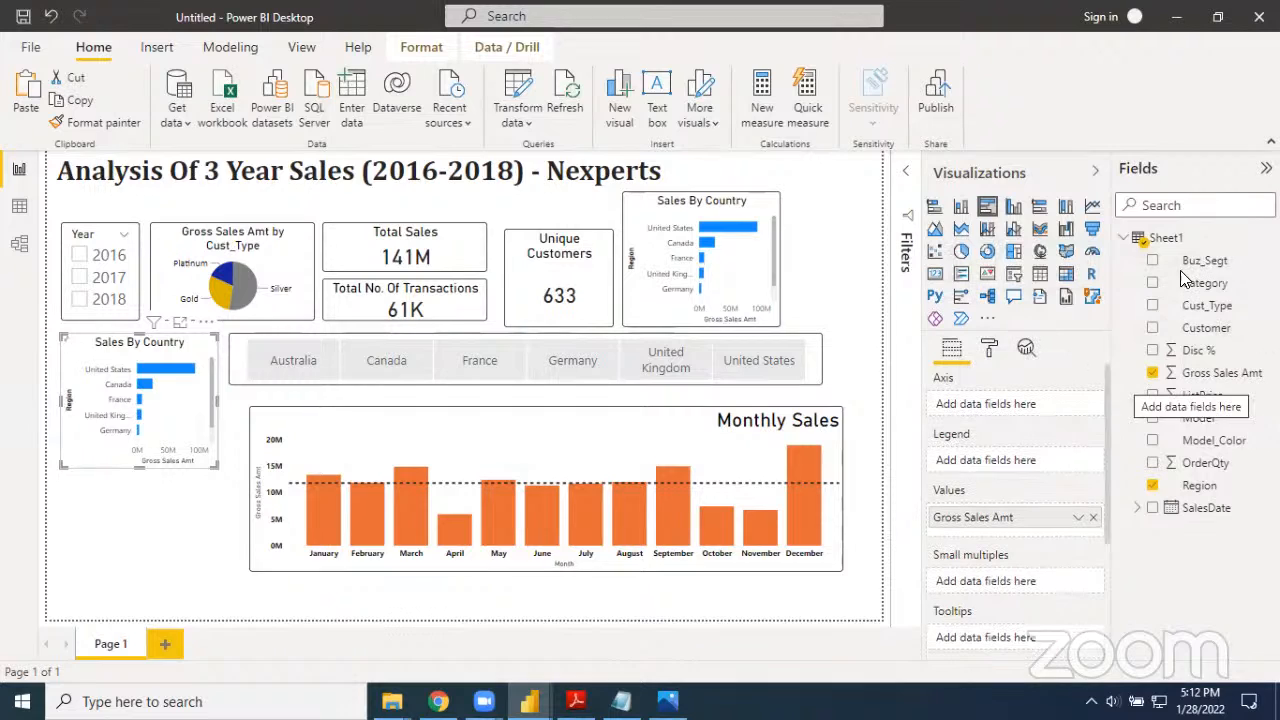
drag(1191, 261, 1005, 407)
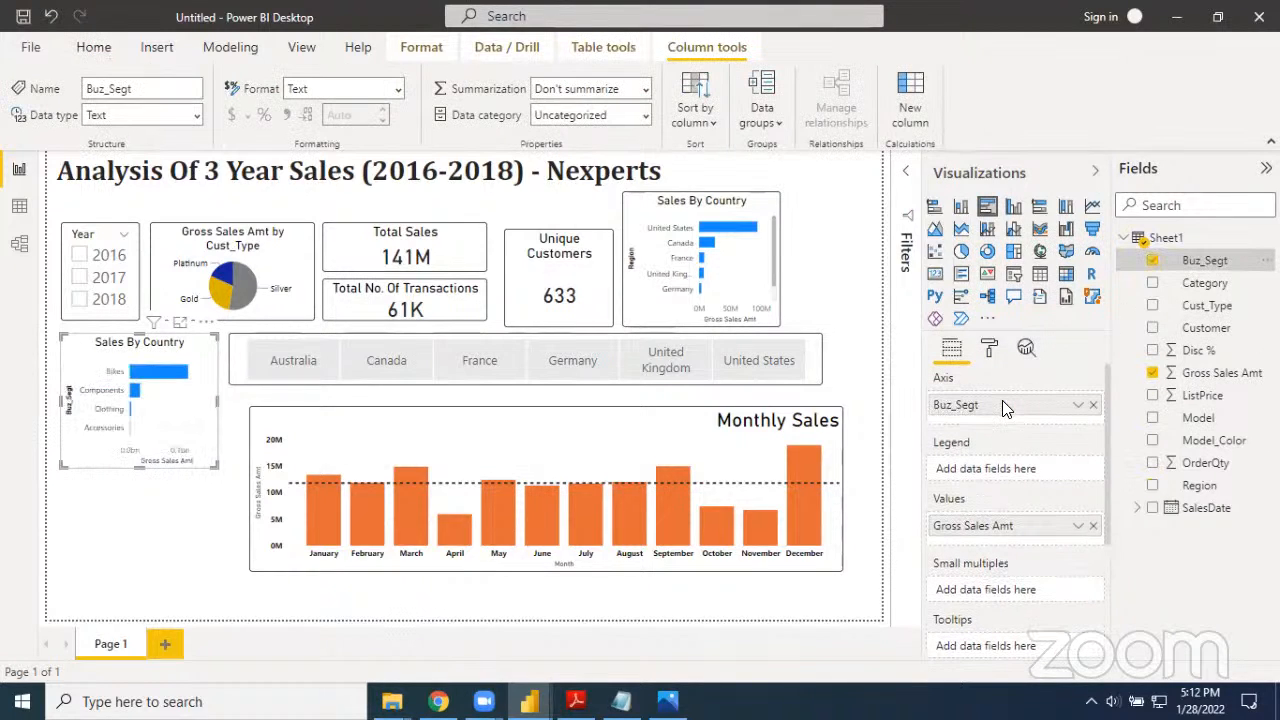
drag(1222, 373, 1048, 536)
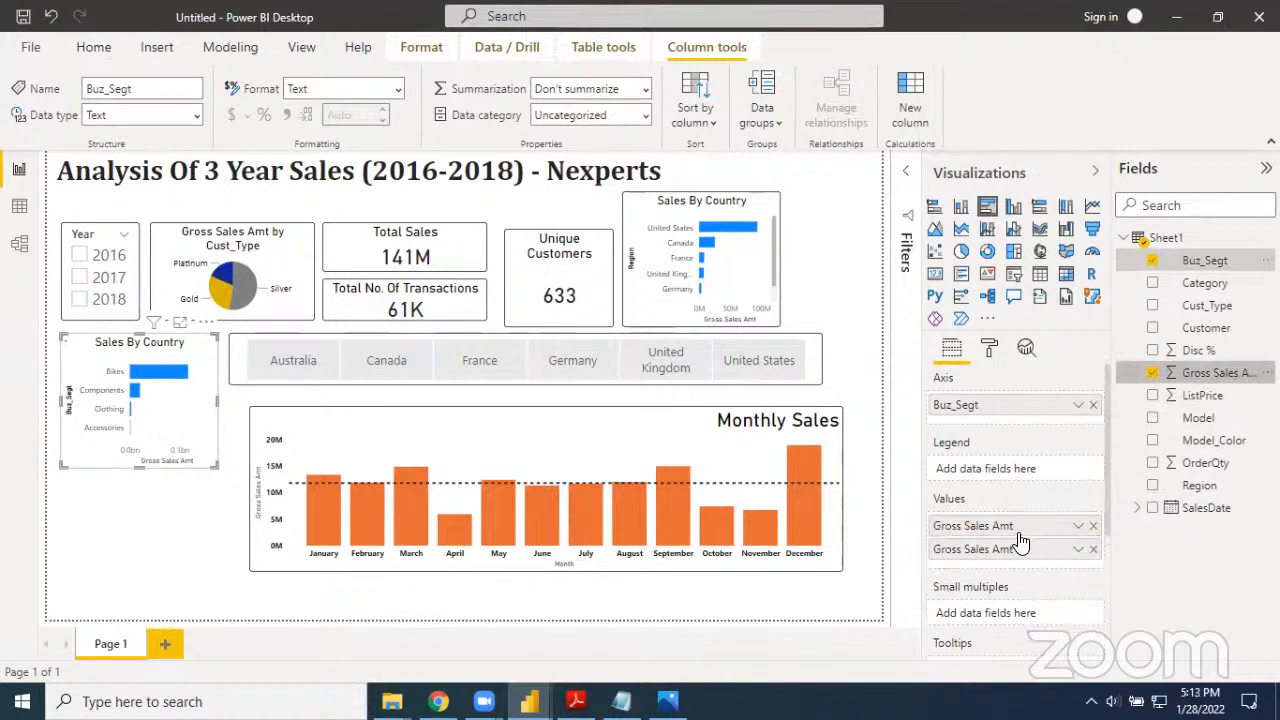
click(1094, 529)
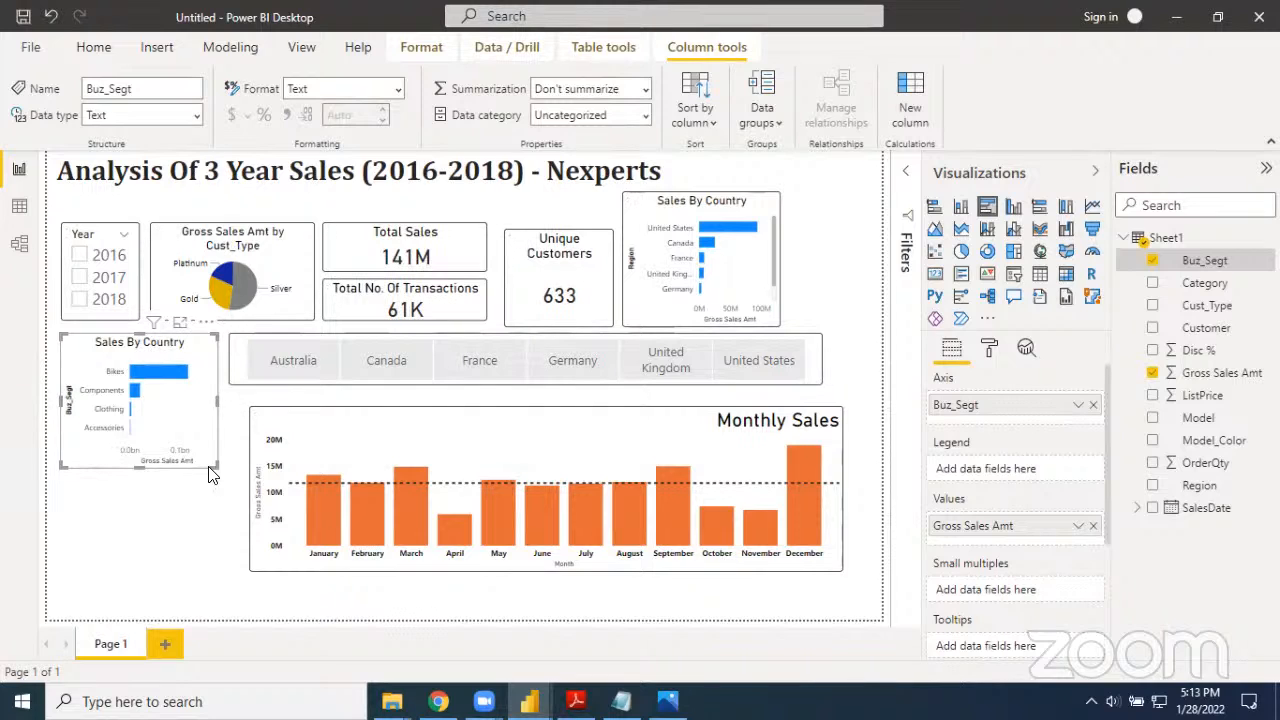
Recolor the Buz_Segt bar chart's bars, settling on a dark orange shade as the default data color
click(988, 347)
scroll(998, 495, down, 1)
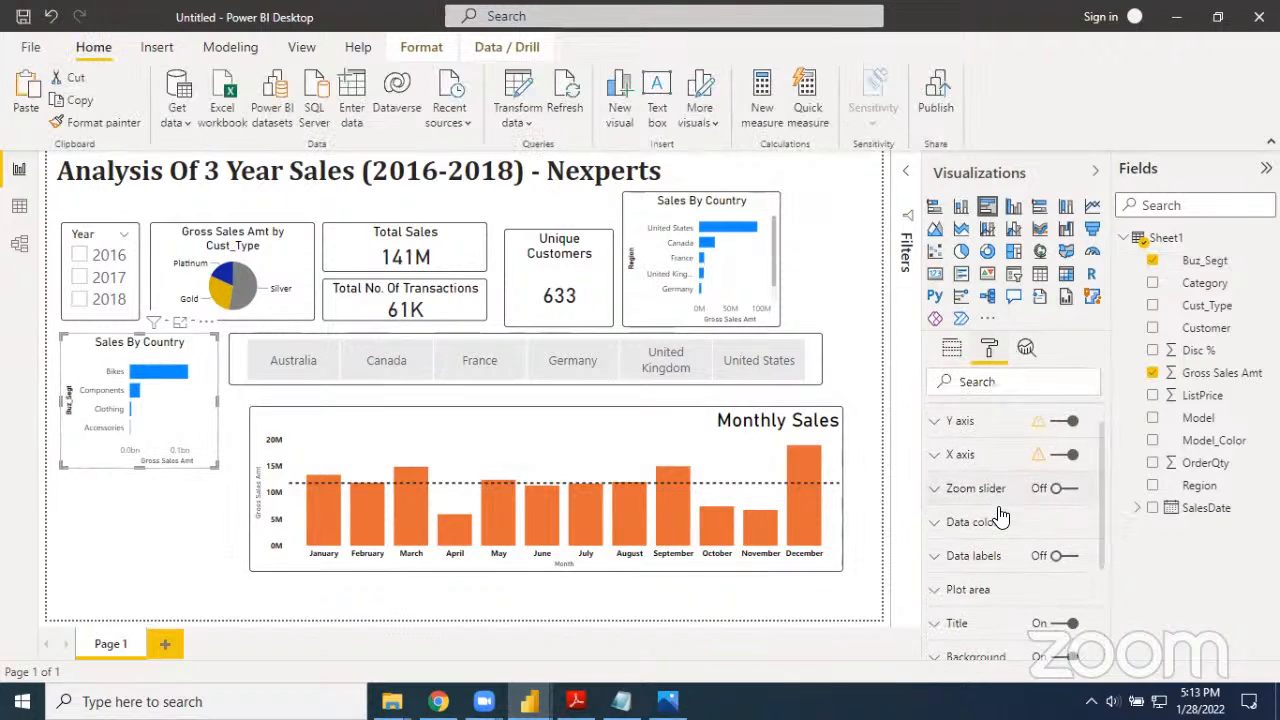
click(950, 517)
scroll(950, 520, down, 2)
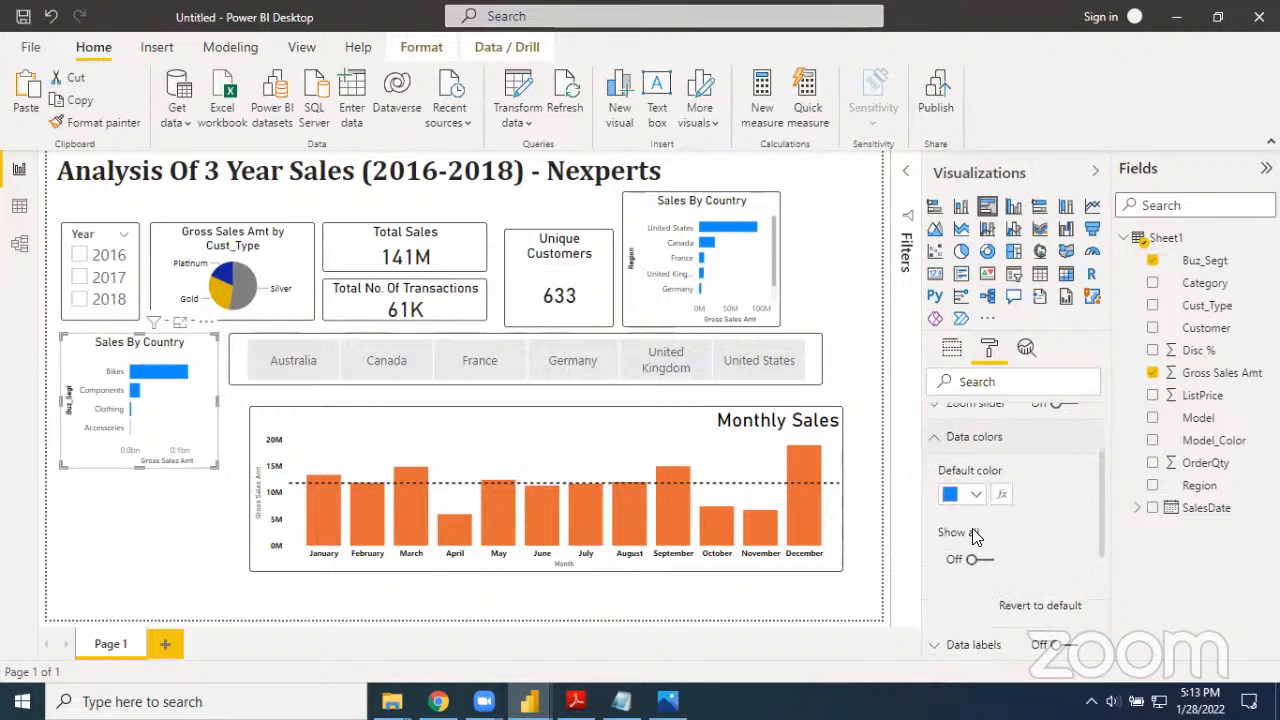
click(975, 494)
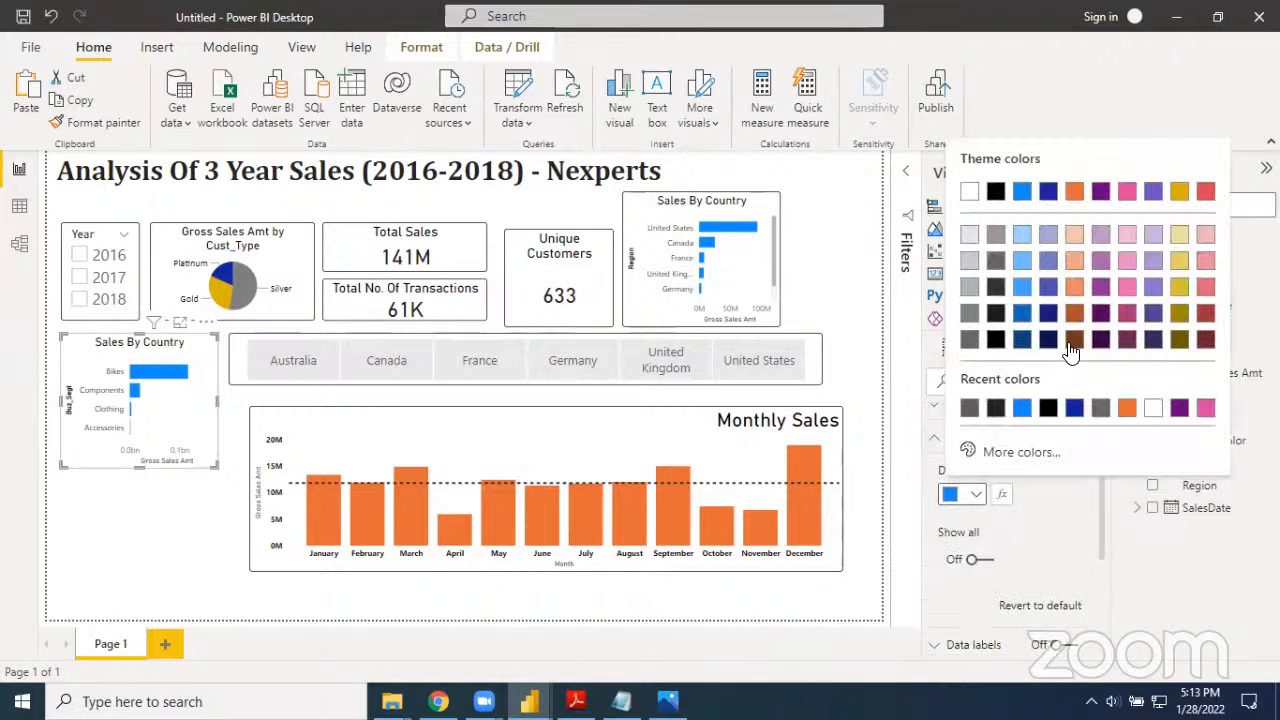
click(1075, 286)
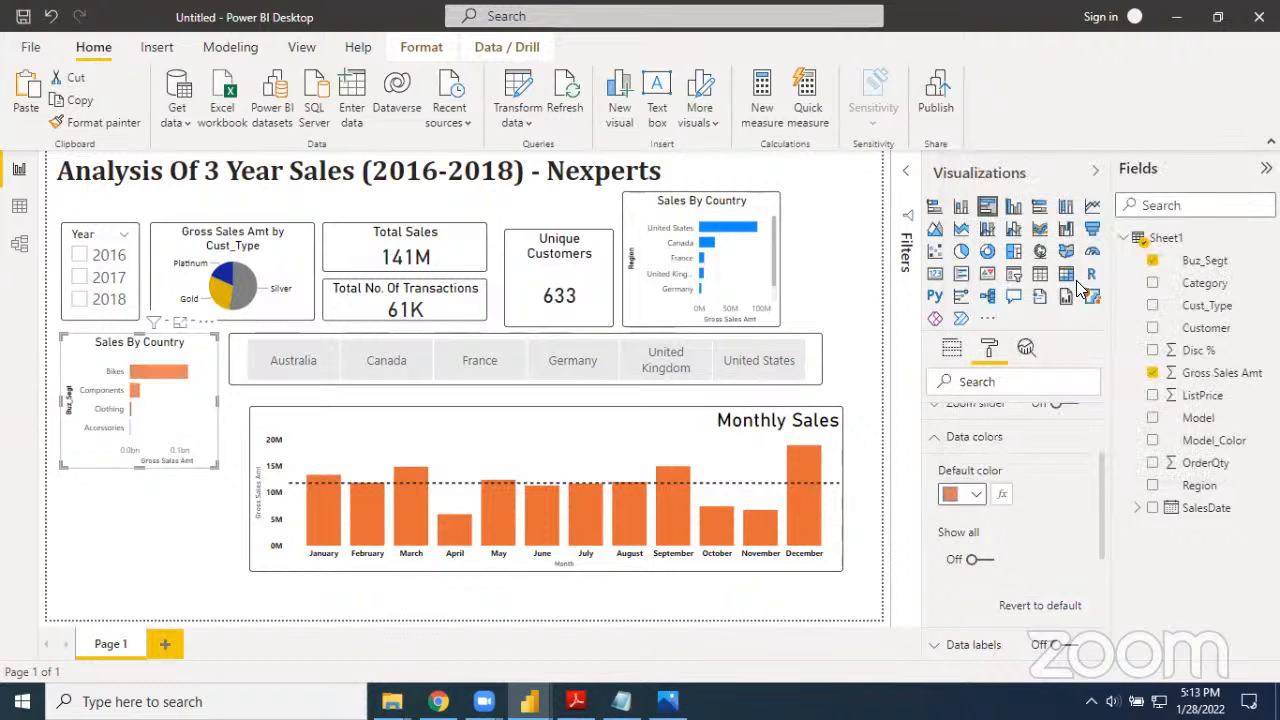
click(976, 507)
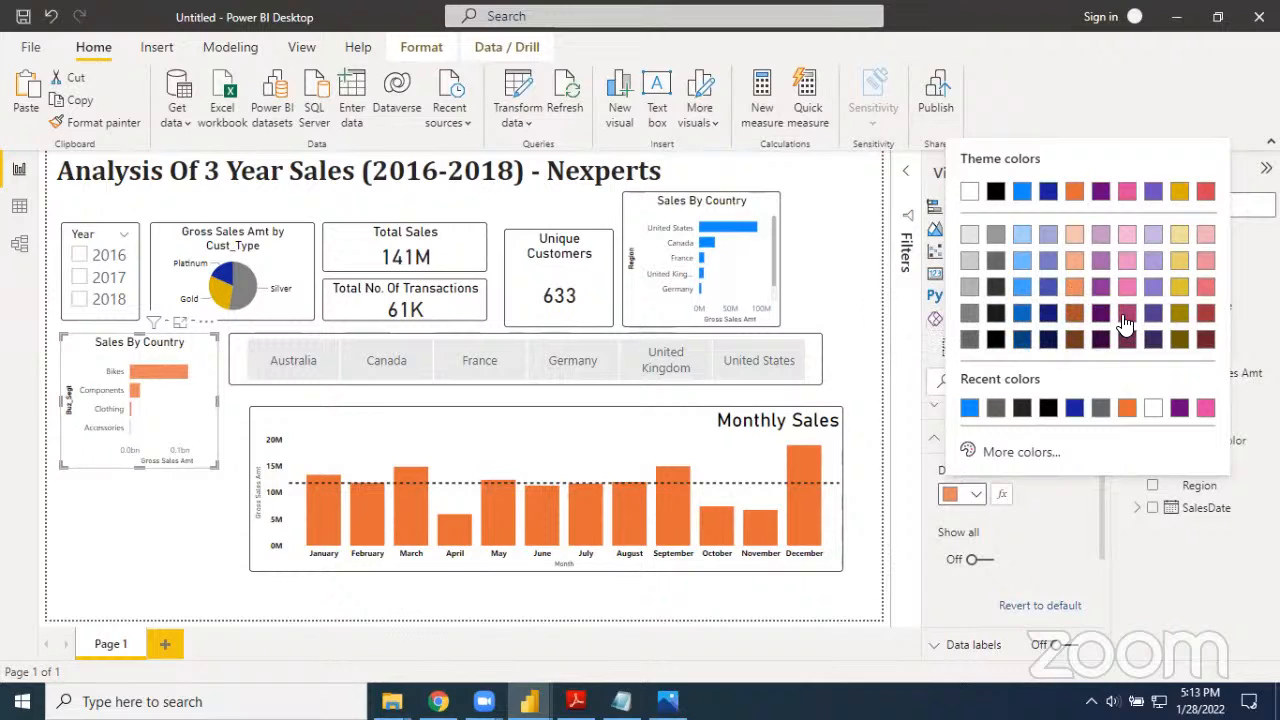
click(1076, 314)
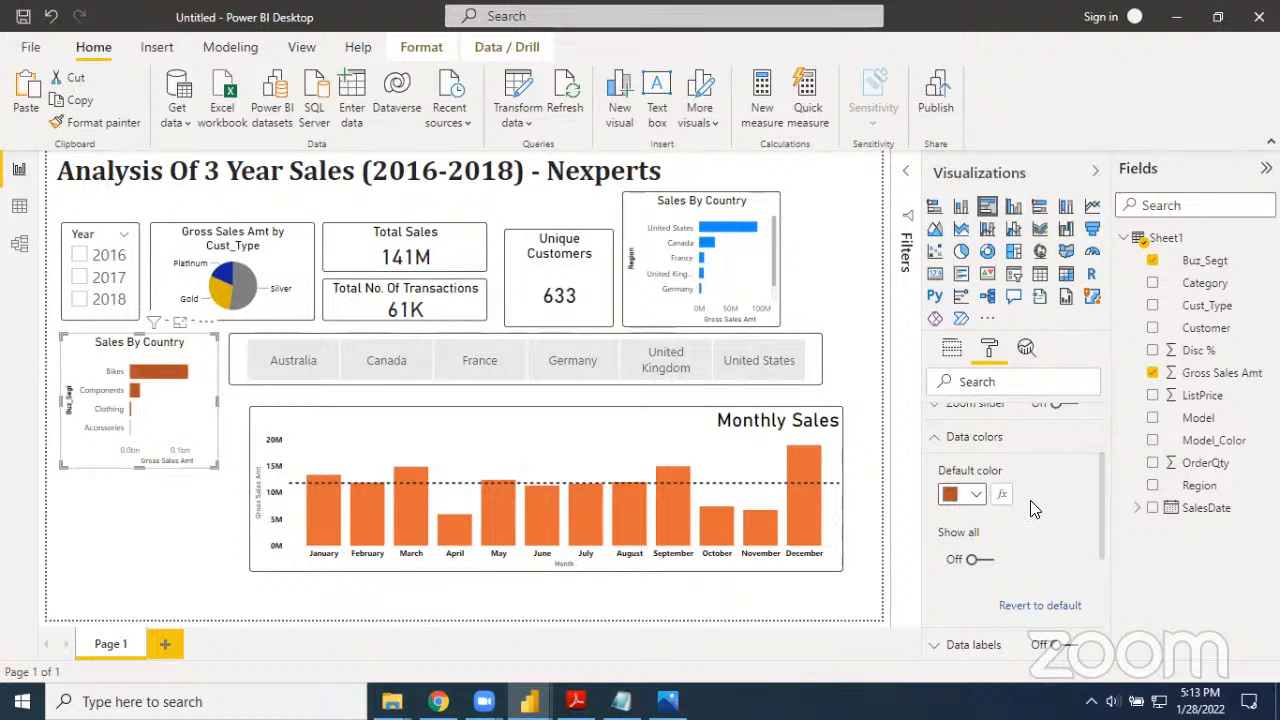
scroll(1030, 500, up, 2)
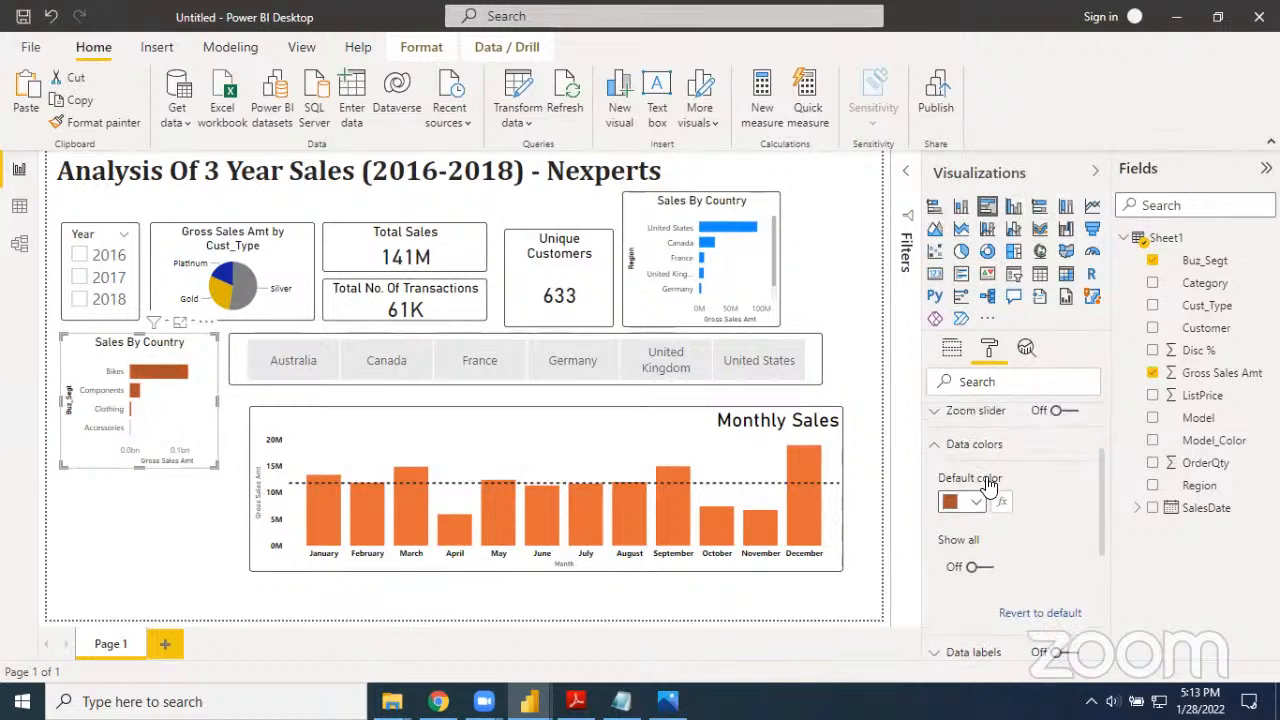
click(945, 520)
Retitle the Buz_Segt bar chart as "Gross Sales Amt By Buz_Segt"
scroll(940, 510, down, 3)
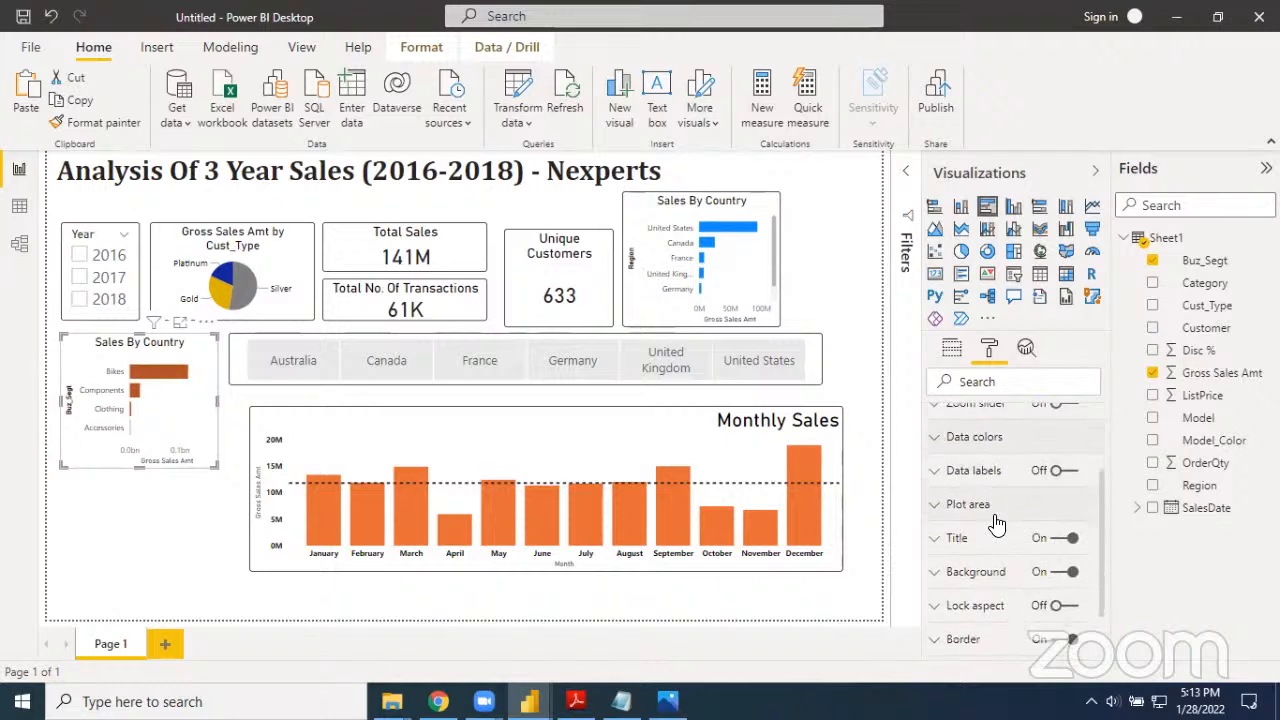
click(938, 500)
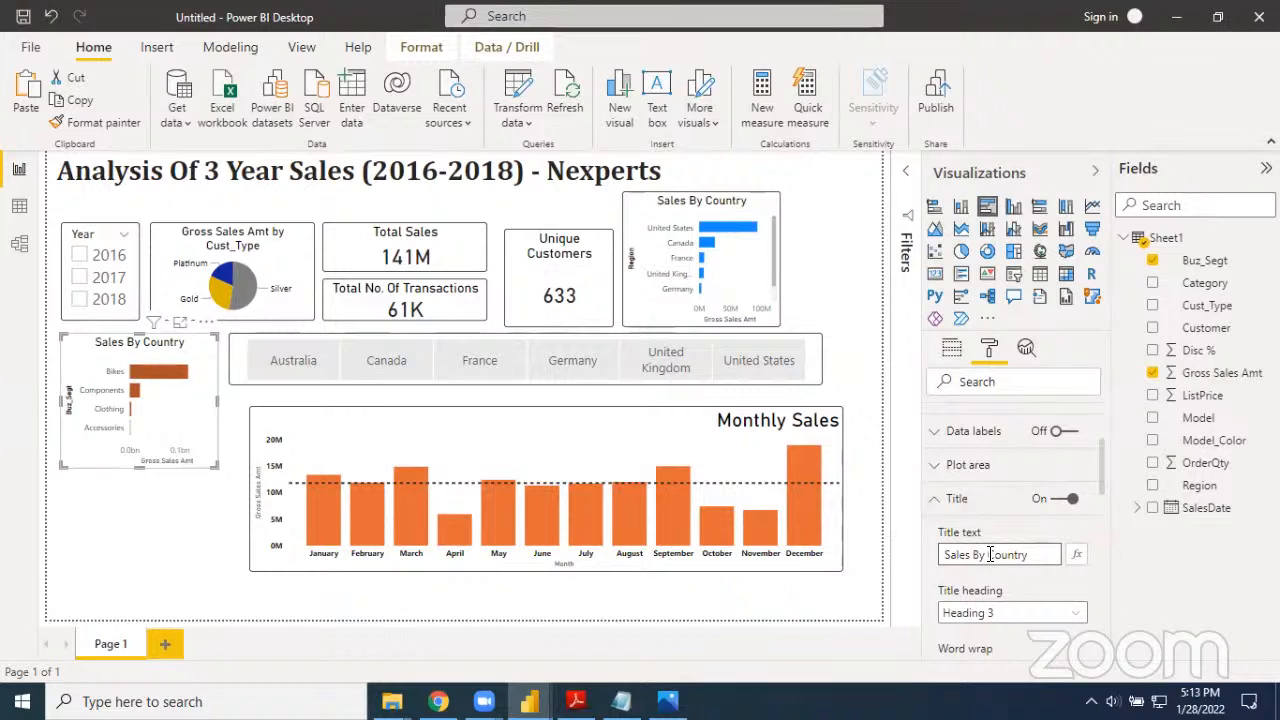
triple_click(990, 555)
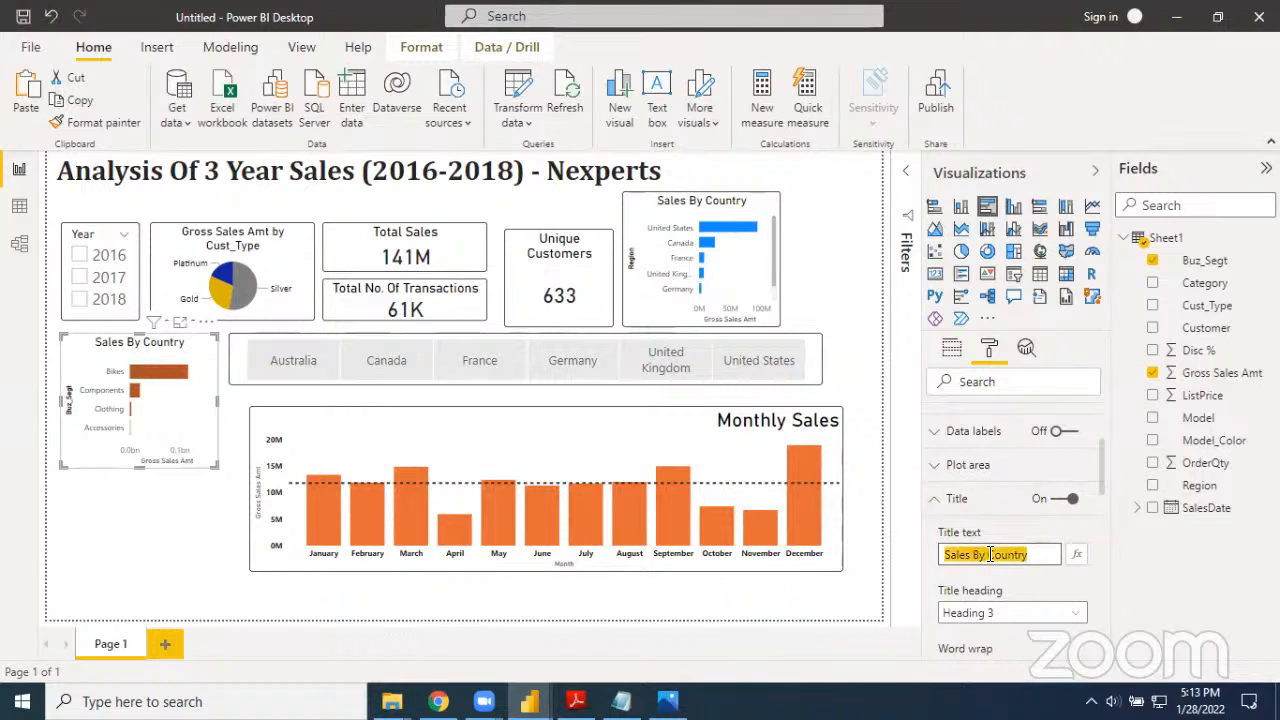
text(Gross )
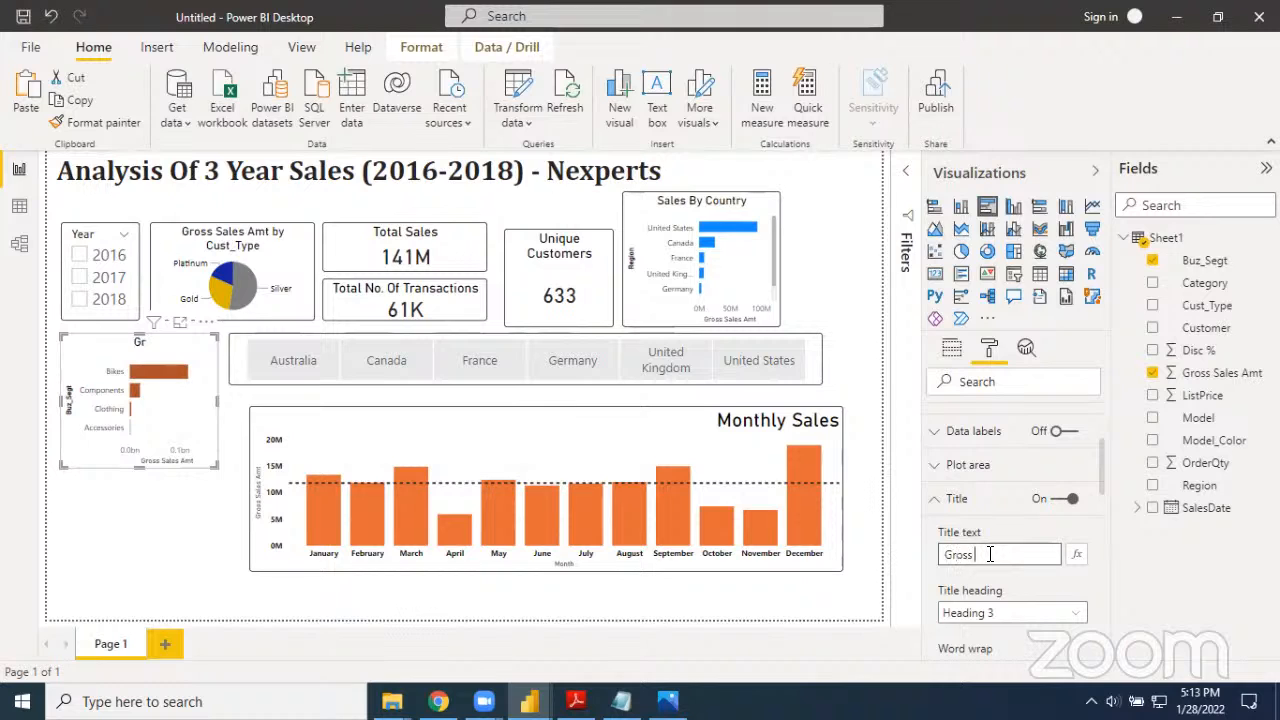
text(Sales Amt)
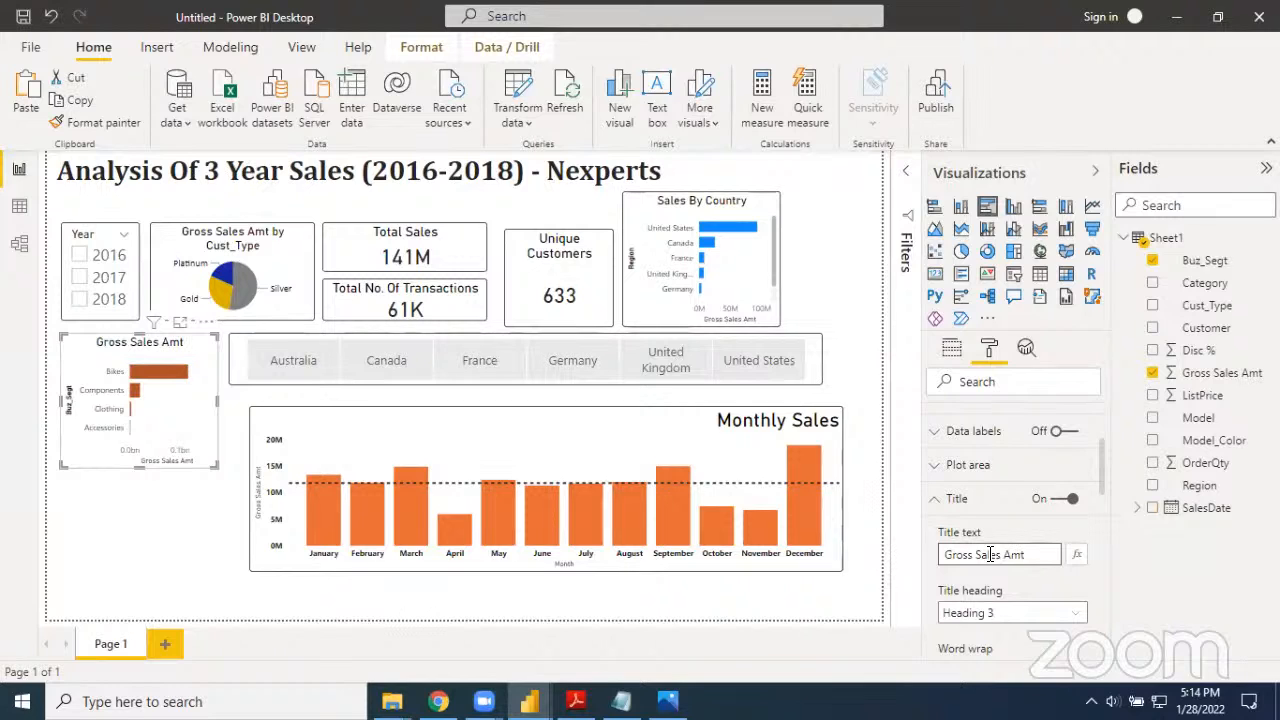
text(By Buz_Segt)
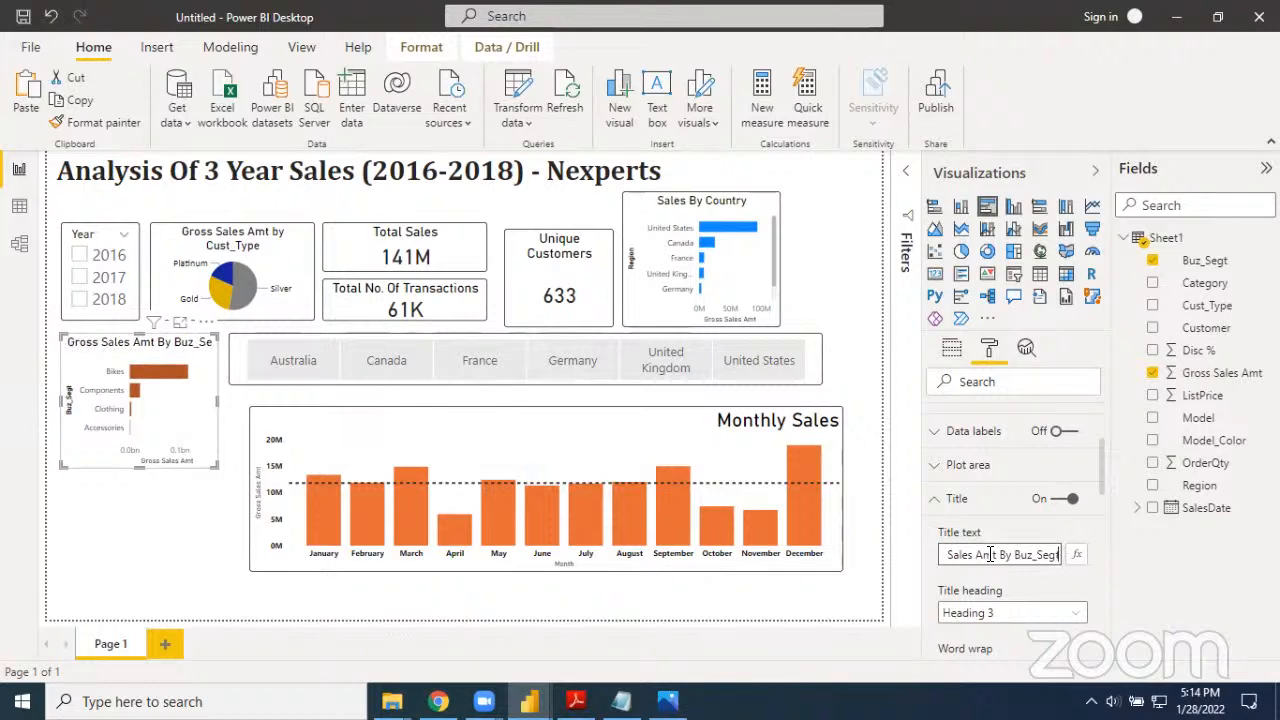
scroll(1036, 580, down, 1)
scroll(1036, 580, down, 3)
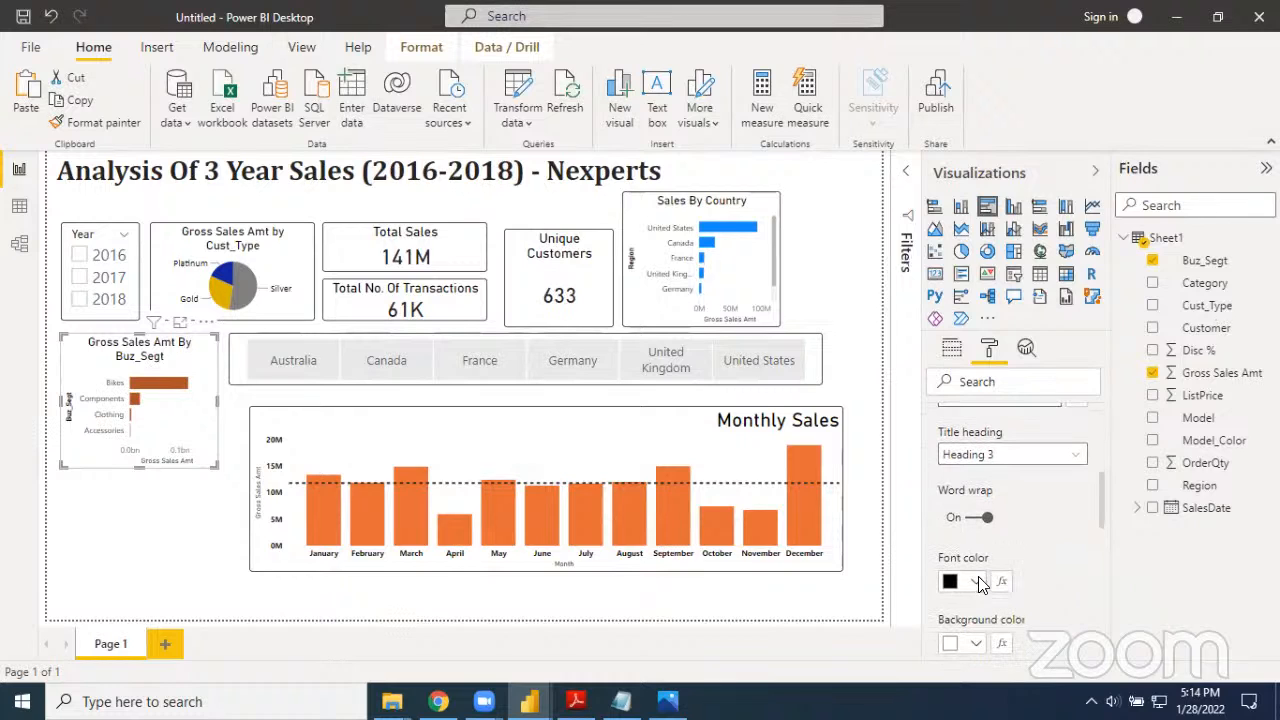
Try bold formatting on the Buz_Segt chart's title
click(979, 585)
click(994, 430)
scroll(1016, 548, down, 2)
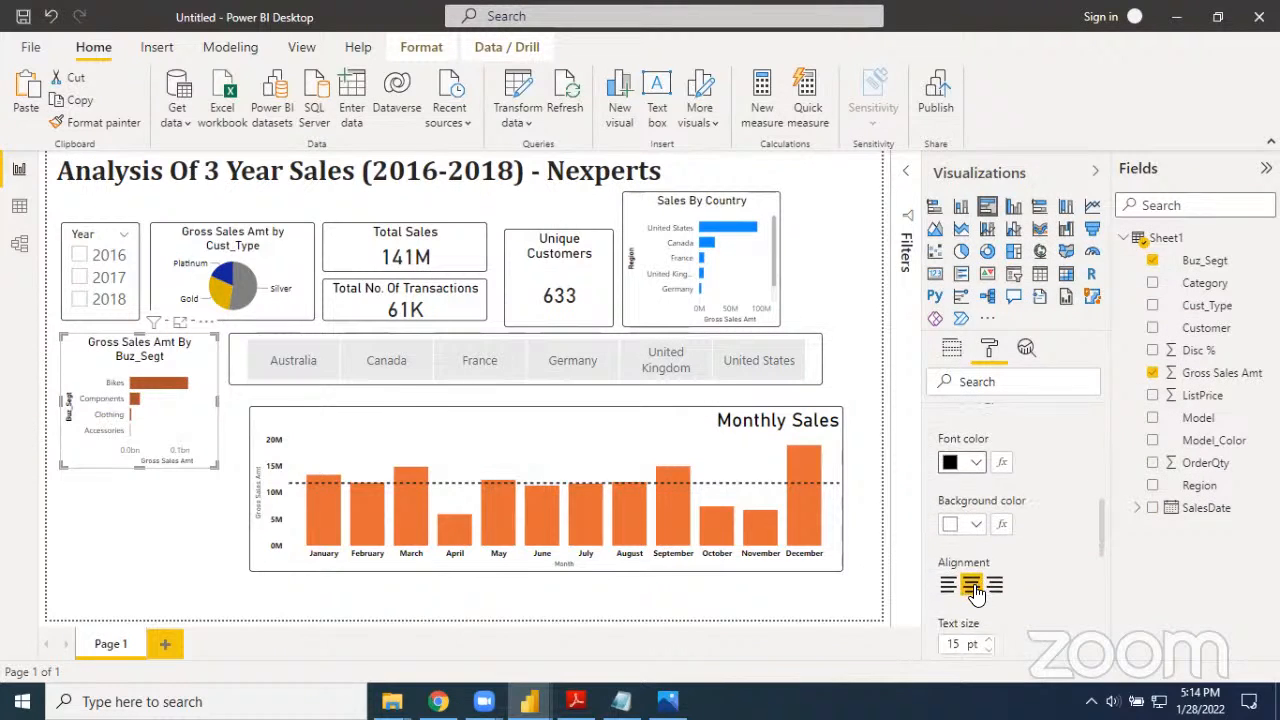
scroll(1000, 586, down, 2)
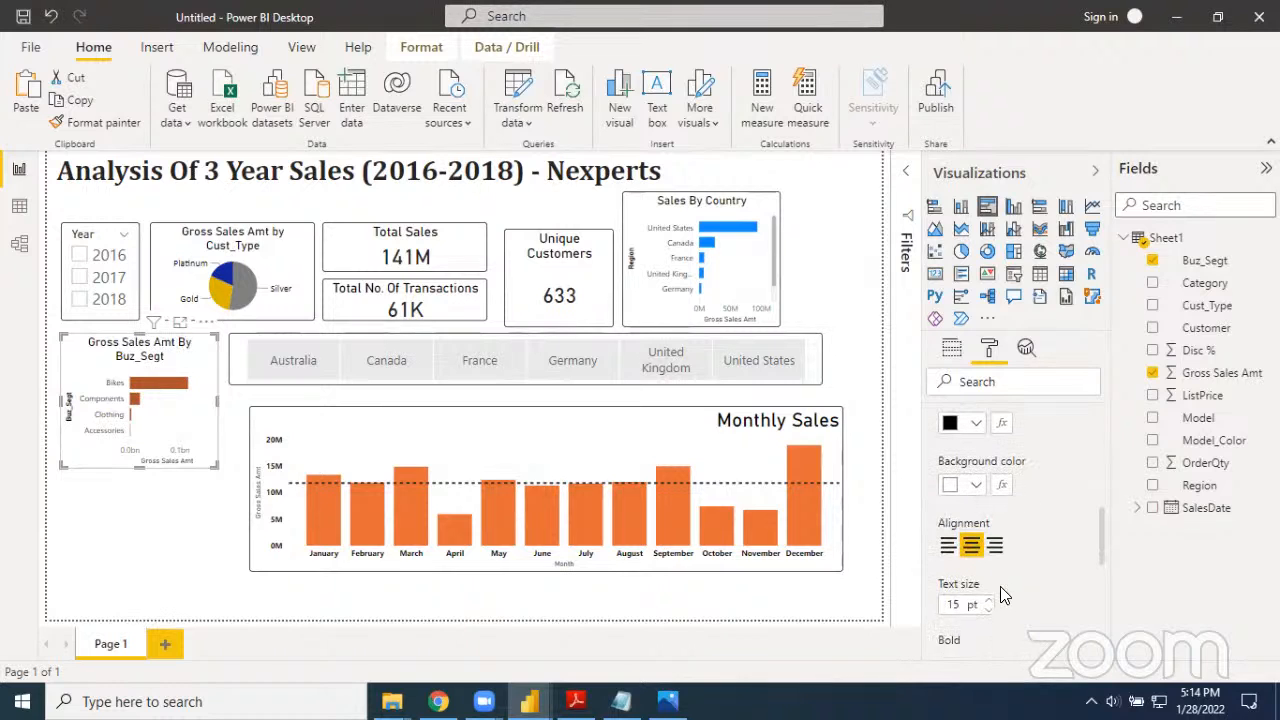
click(987, 629)
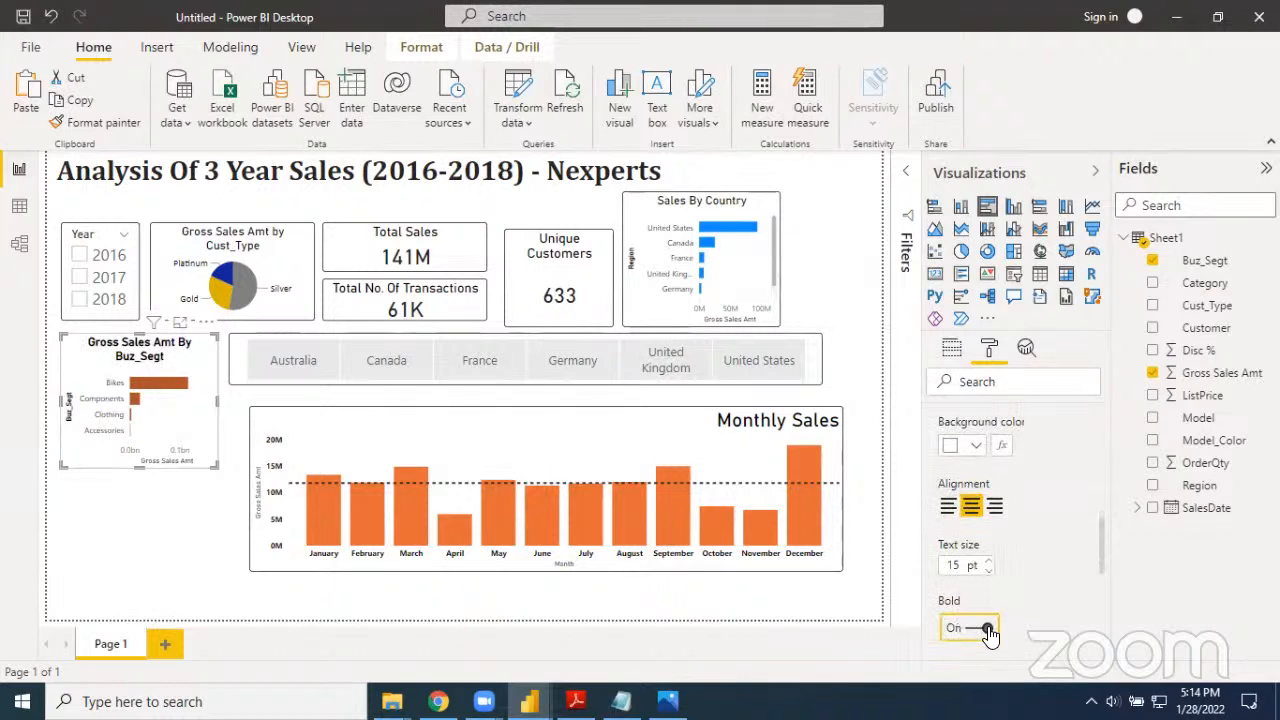
click(988, 630)
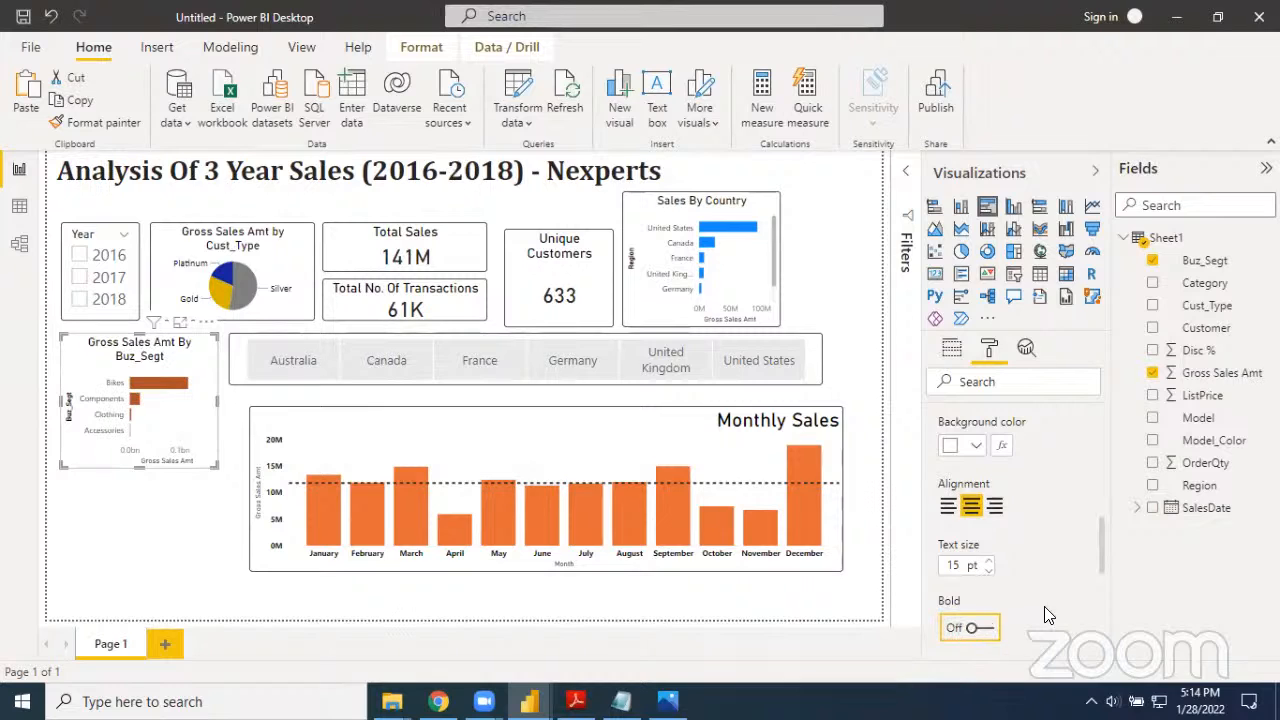
scroll(1045, 610, down, 1)
scroll(1052, 594, down, 3)
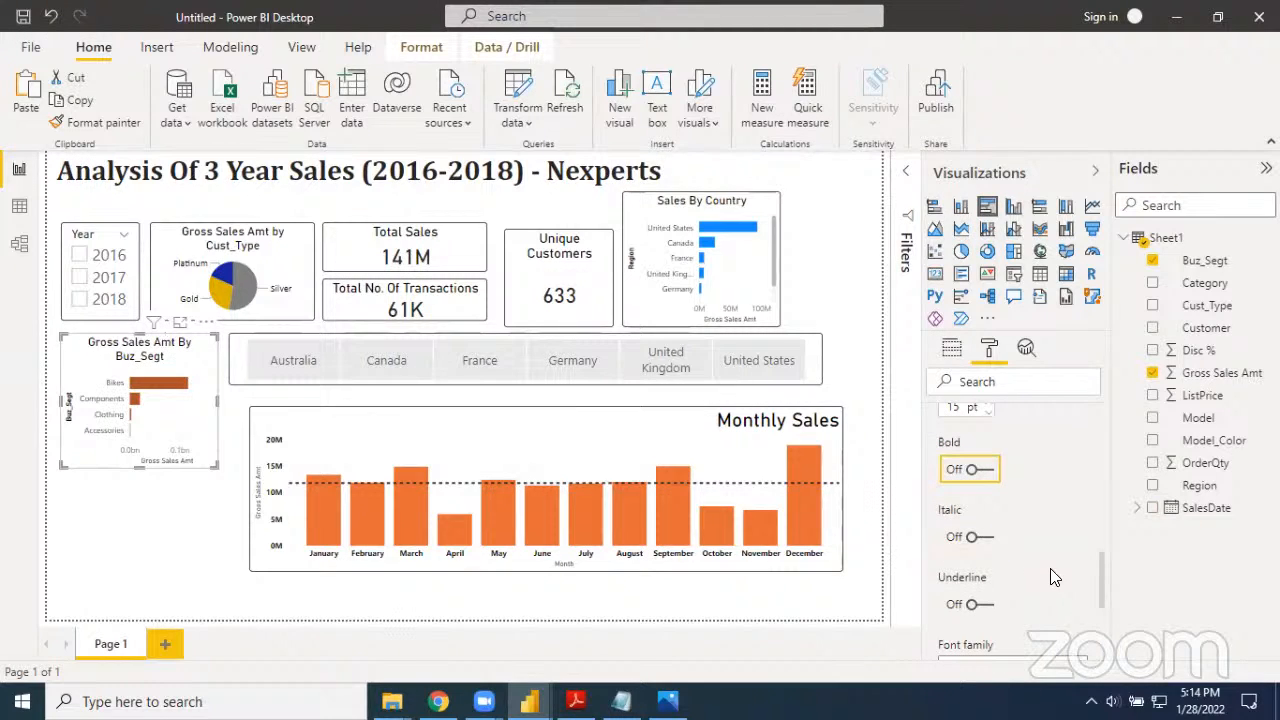
scroll(1049, 566, up, 2)
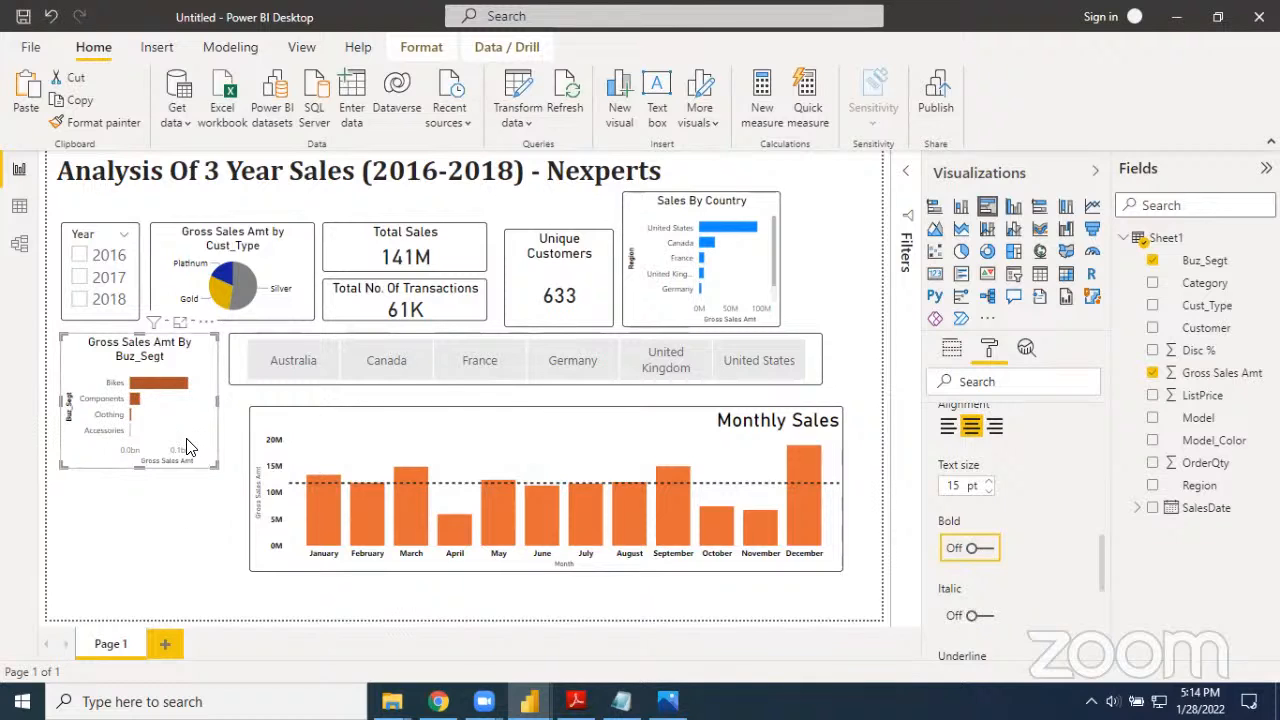
Filter the report by 2017, 2018 and 2016 in turn to check how the Buz_Segt chart responds
click(82, 284)
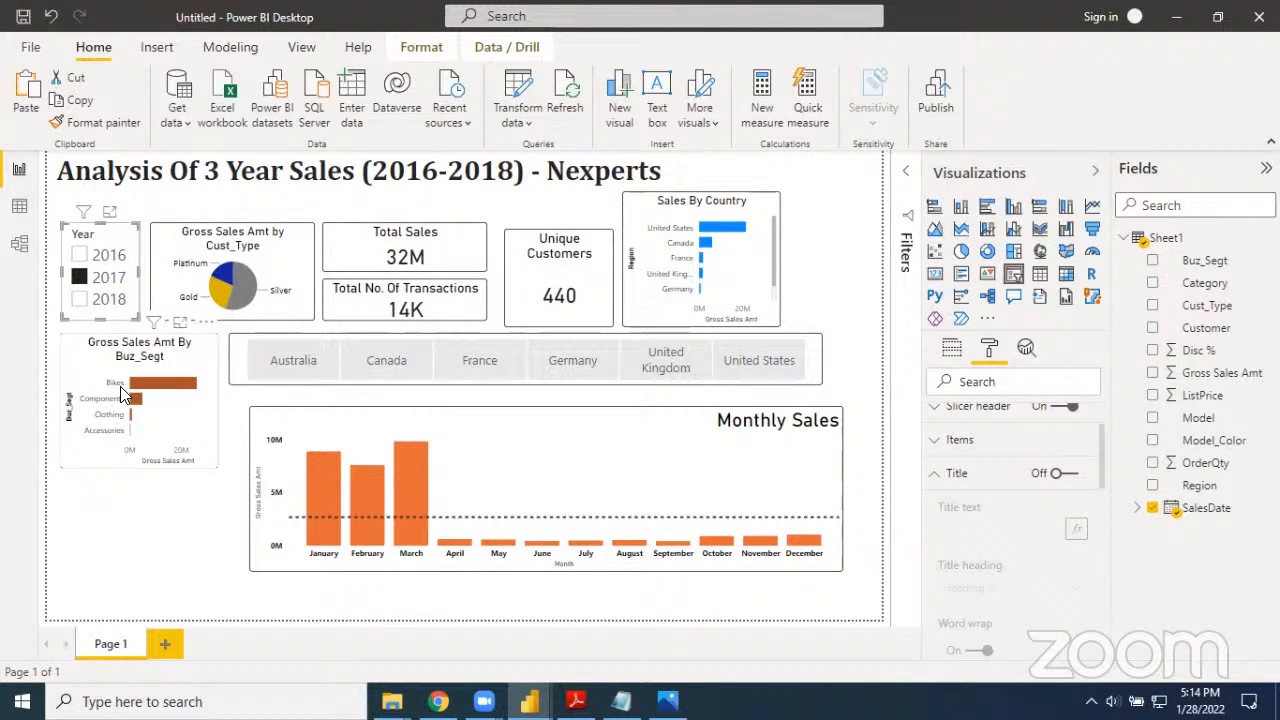
click(82, 300)
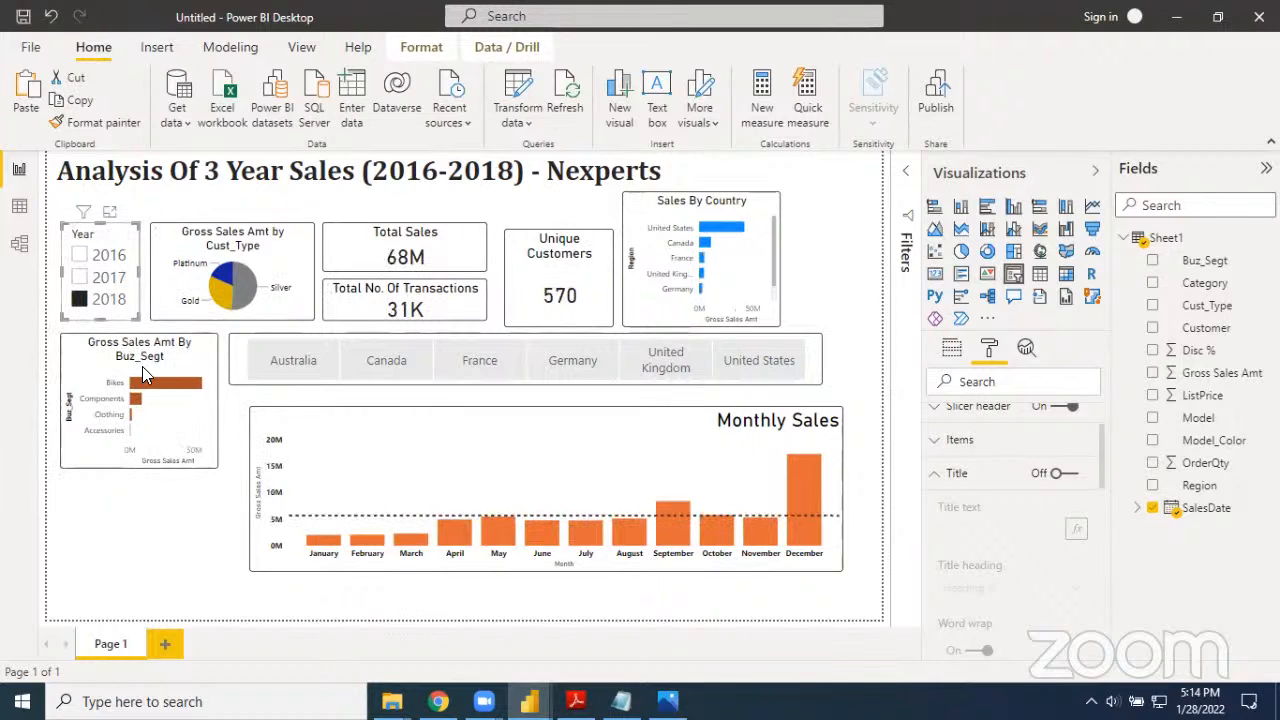
click(86, 257)
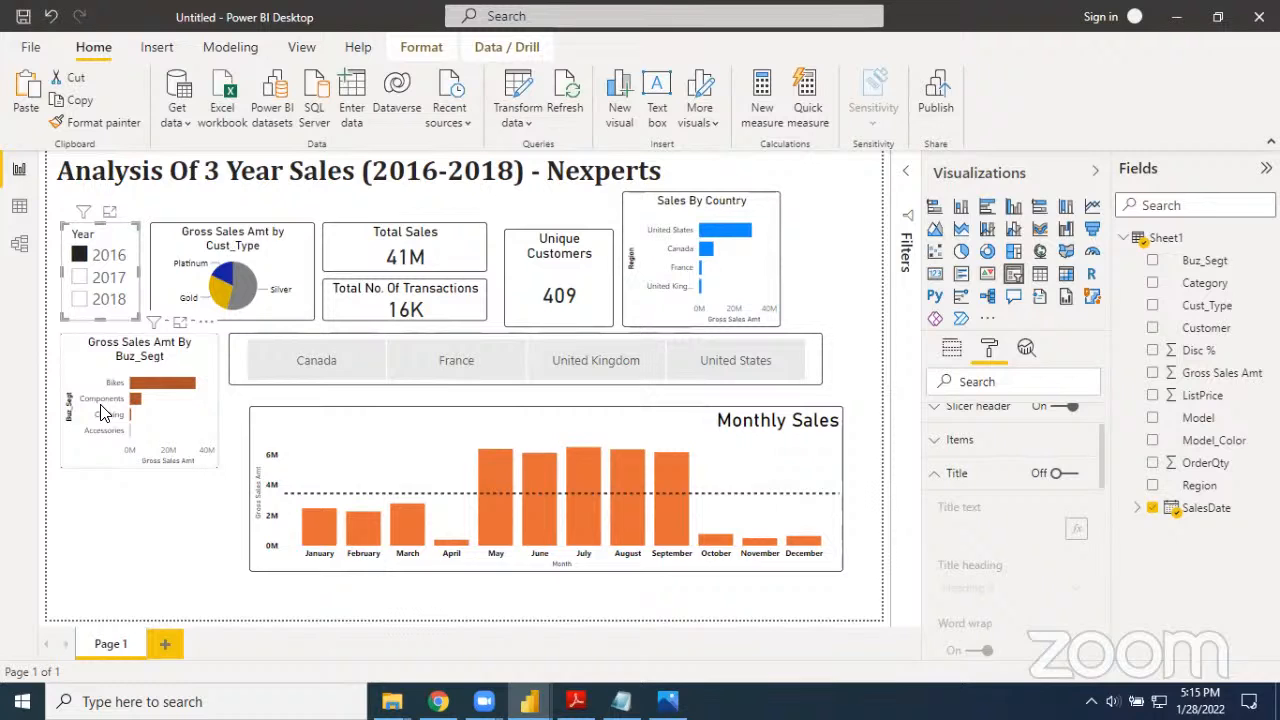
Move the Monthly Sales chart up beneath the country slicer, aligning their left edges
click(158, 506)
mouse_move(294, 458)
mouse_down()
mouse_move(262, 430)
mouse_move(282, 444)
mouse_up()
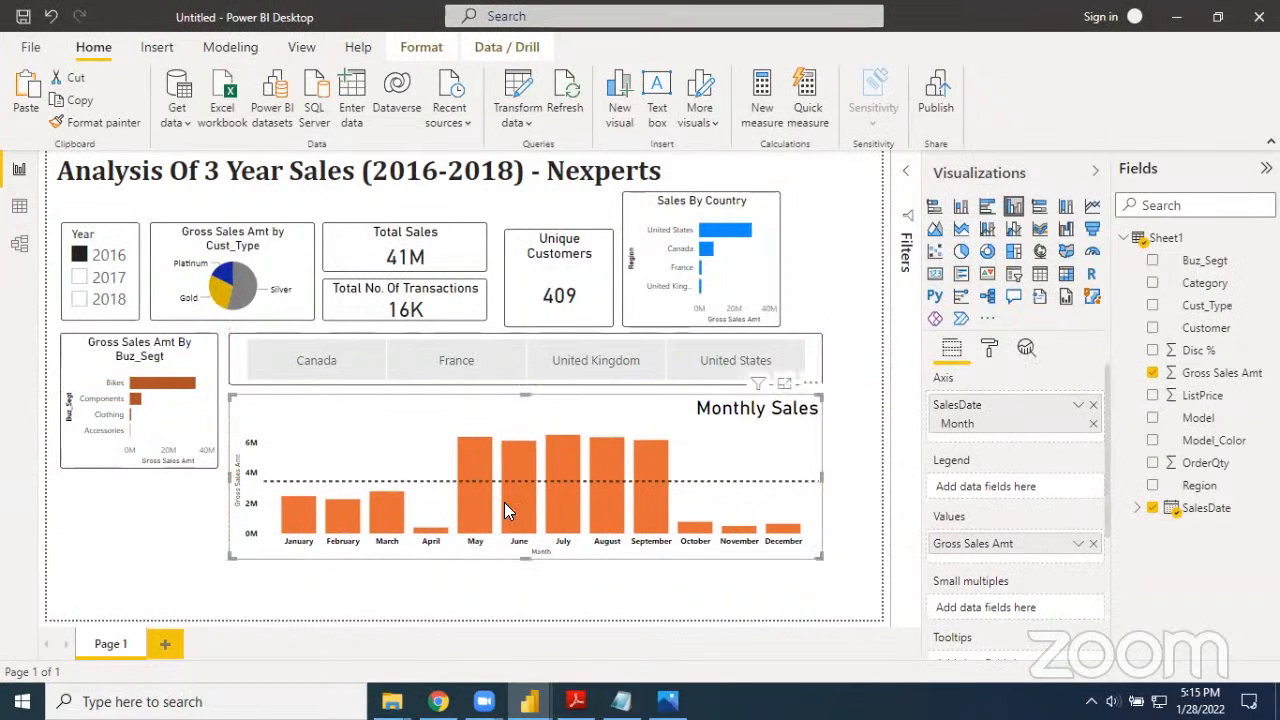
click(604, 595)
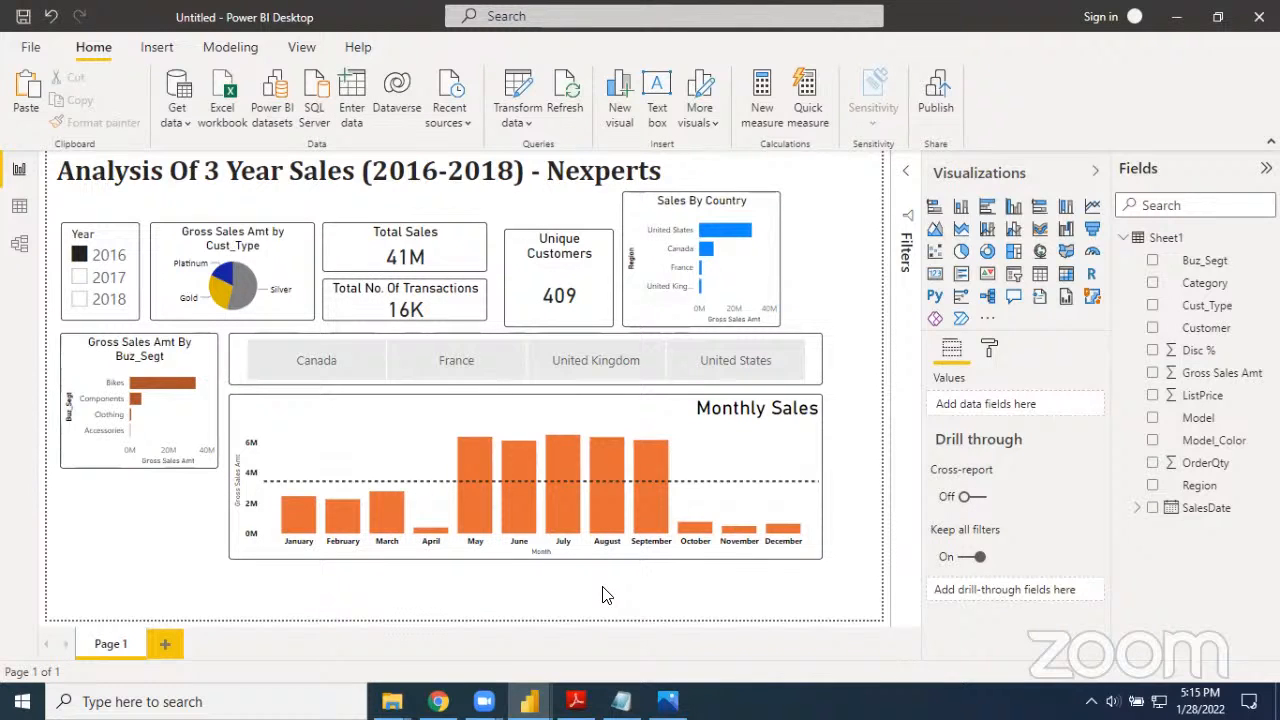
Duplicate the Gross Sales Amt By Buz_Segt chart and place the copy directly below the original
click(181, 425)
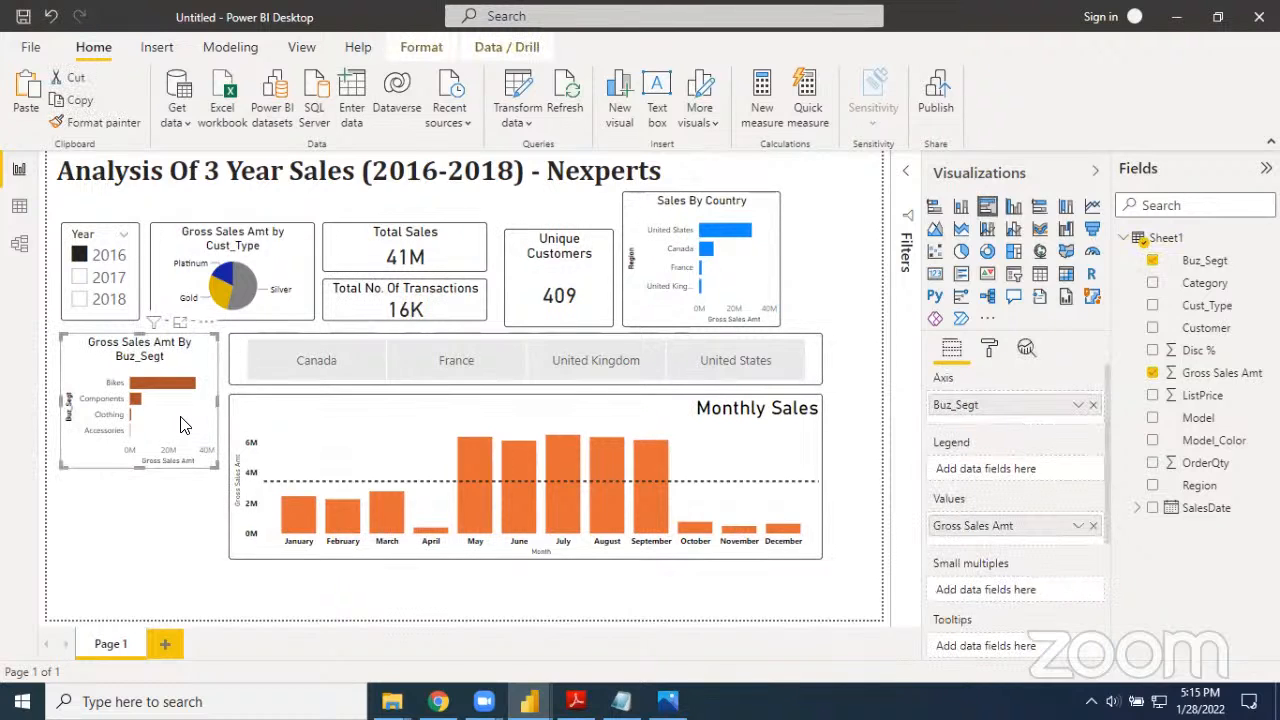
click(197, 532)
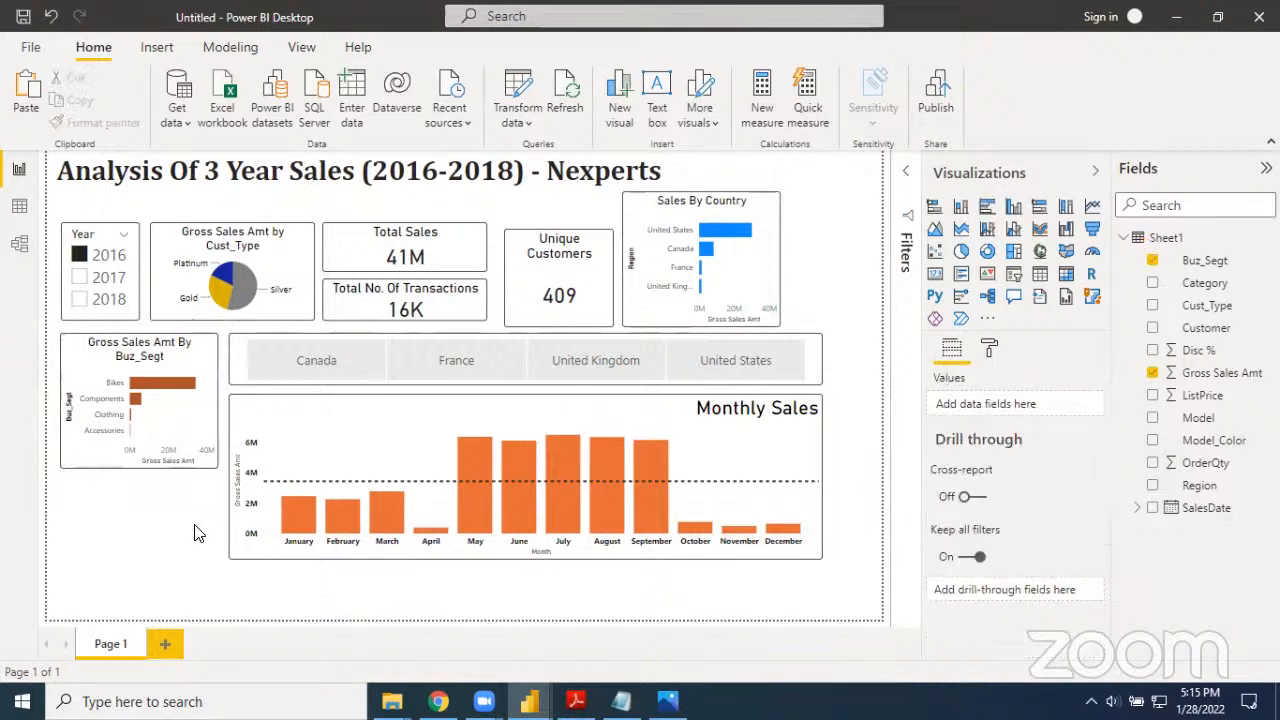
key(ctrl+v)
drag(163, 420, 164, 563)
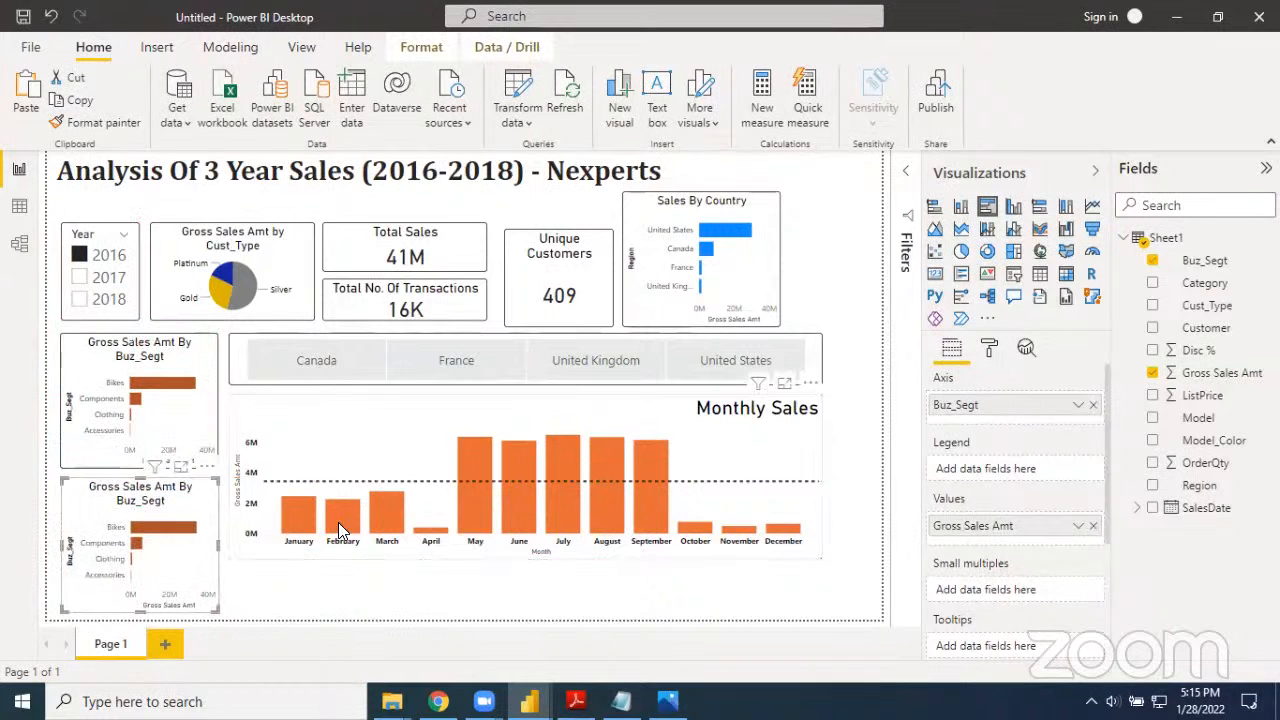
Move the Monthly Sales chart down so its bottom edge lines up with the duplicated Buz_Segt chart
click(368, 490)
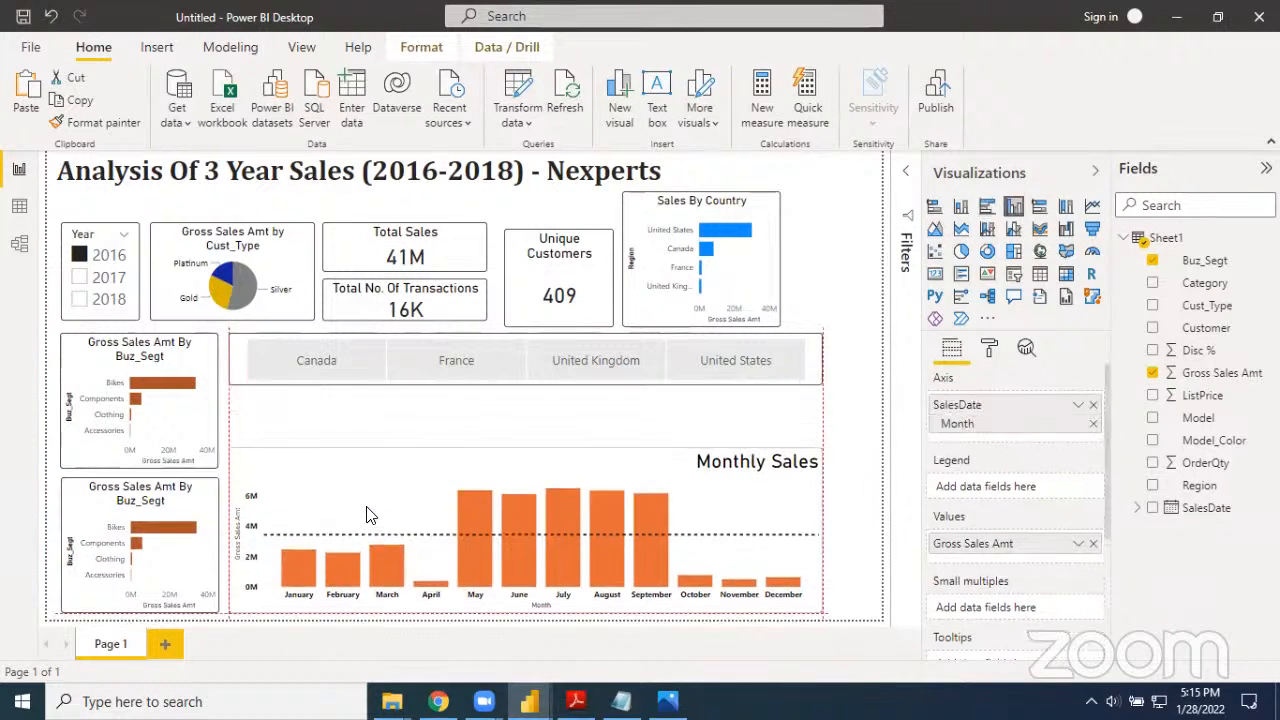
drag(363, 505, 363, 506)
Filter the report to Canada and widen the country slicer toward the page's right edge
click(520, 467)
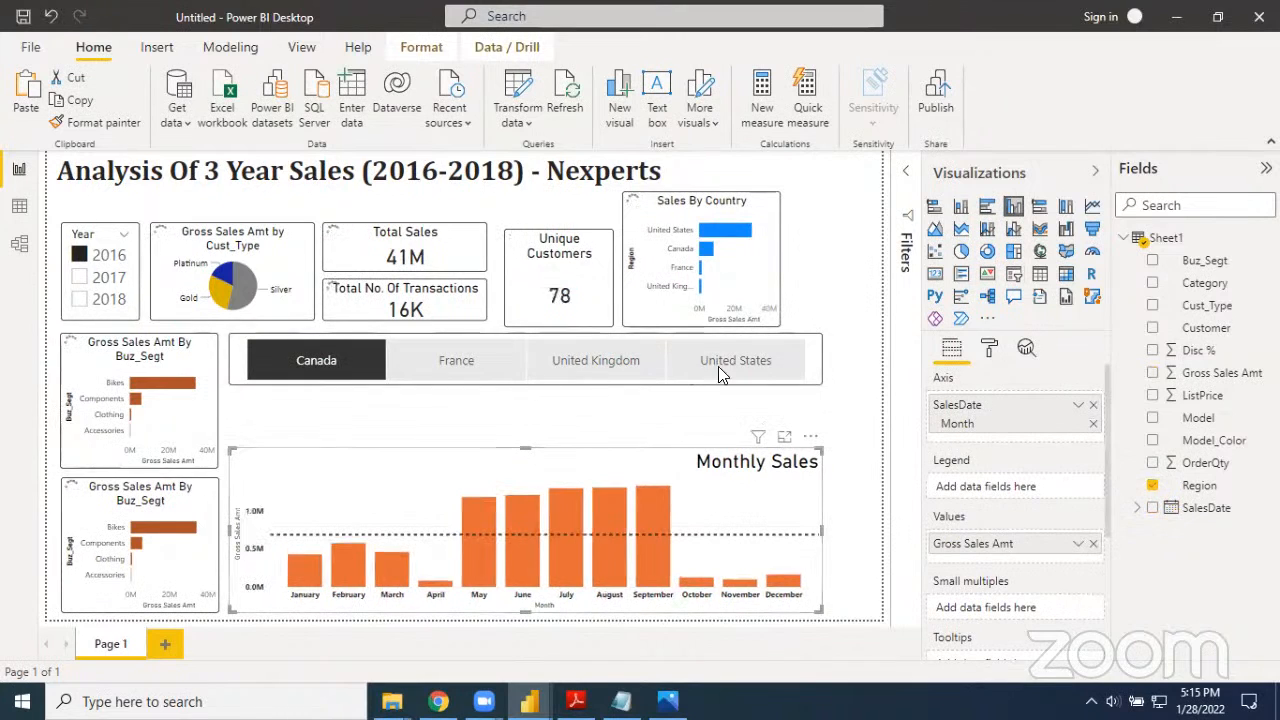
click(810, 365)
drag(822, 365, 866, 368)
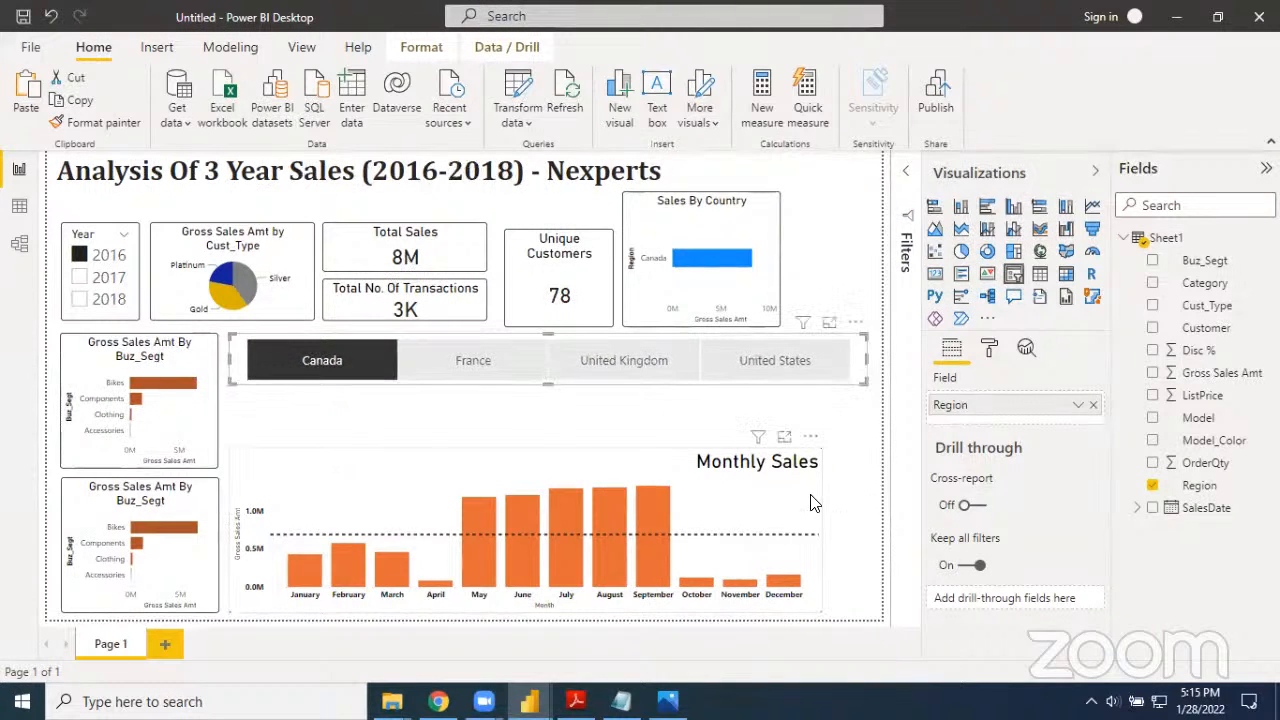
Widen the Monthly Sales chart to match the country slicer and extend its top up to just beneath the slicer
click(818, 528)
drag(822, 535, 866, 535)
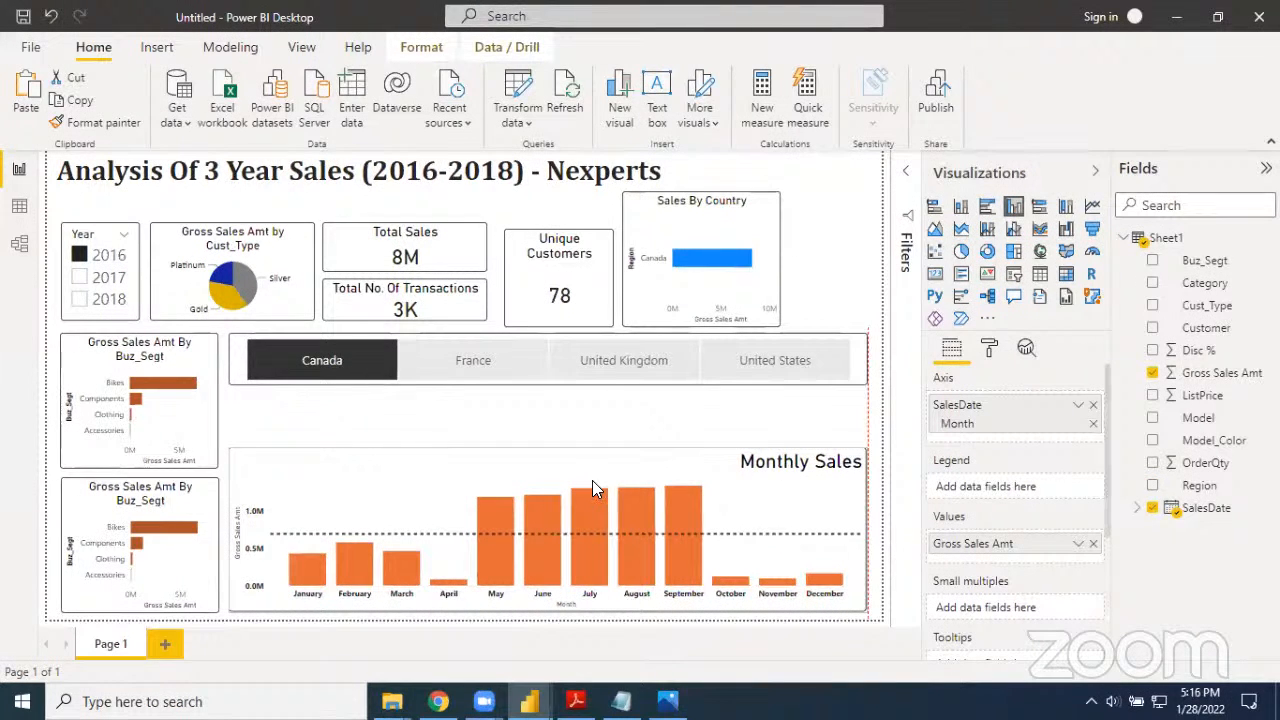
drag(592, 479, 557, 397)
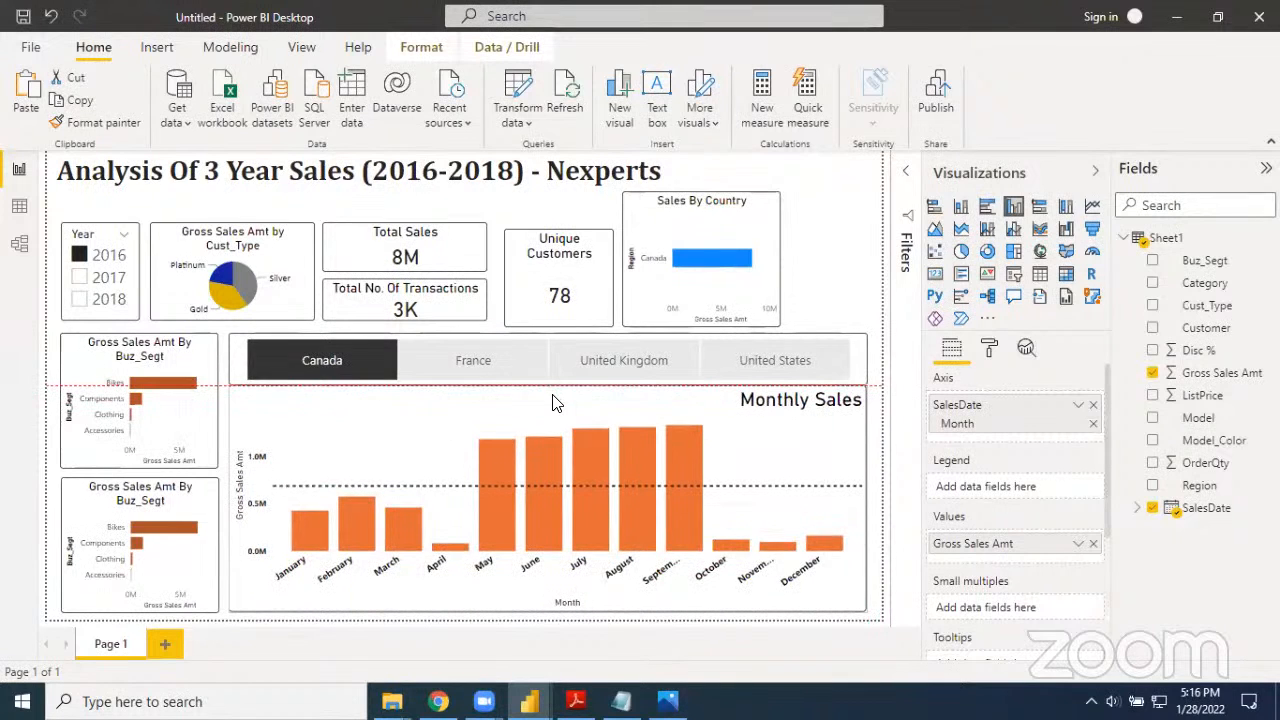
click(780, 330)
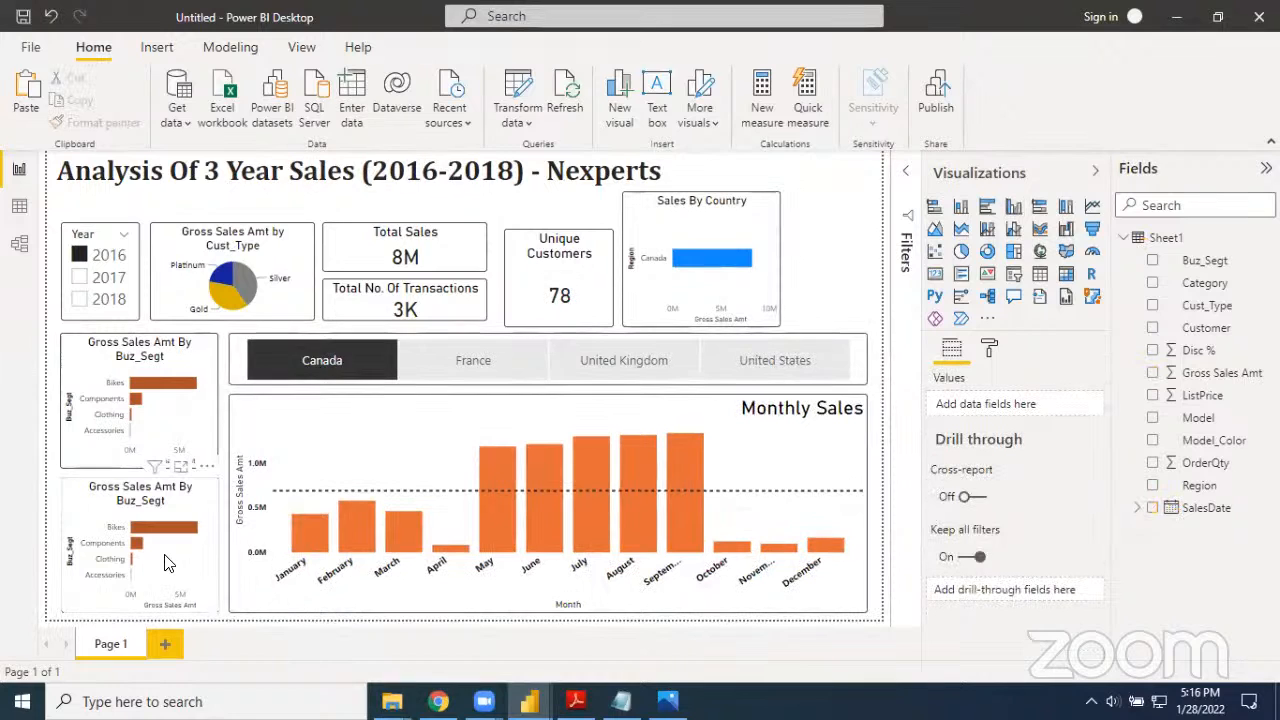
Replace Buz_Segt with Category on the axis of the duplicated bar chart and look through its category list
click(72, 513)
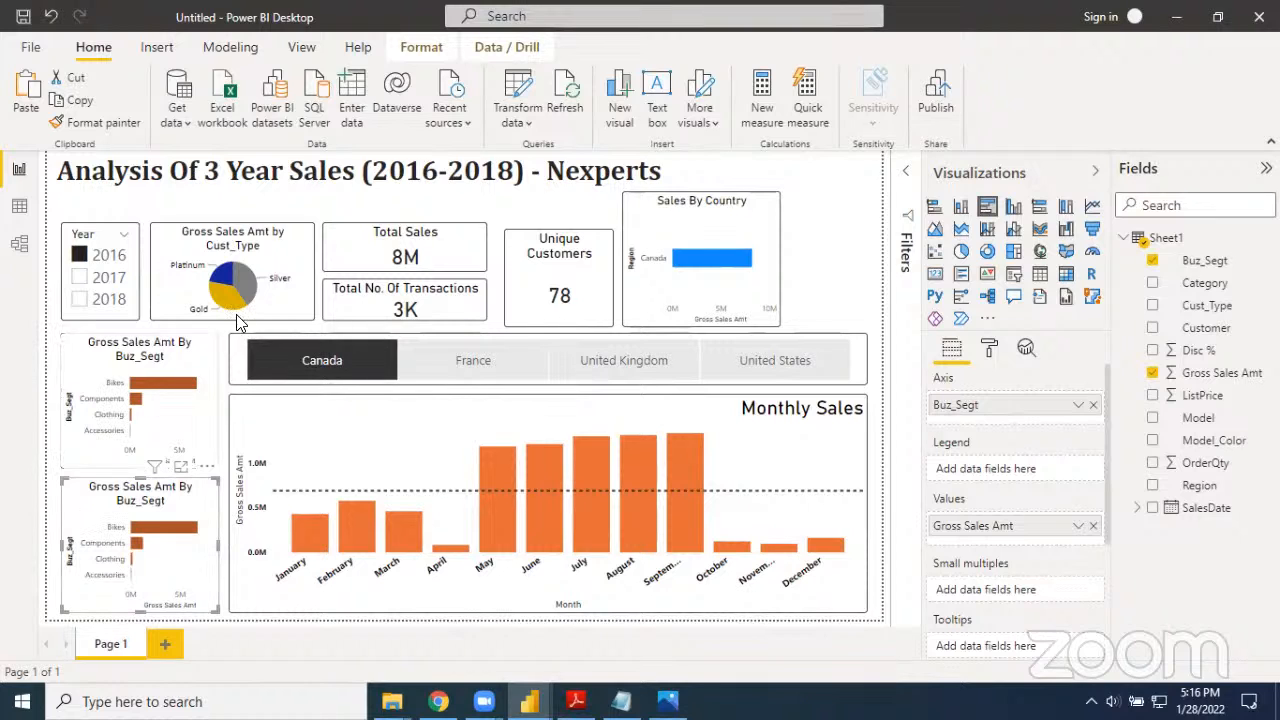
mouse_move(145, 389)
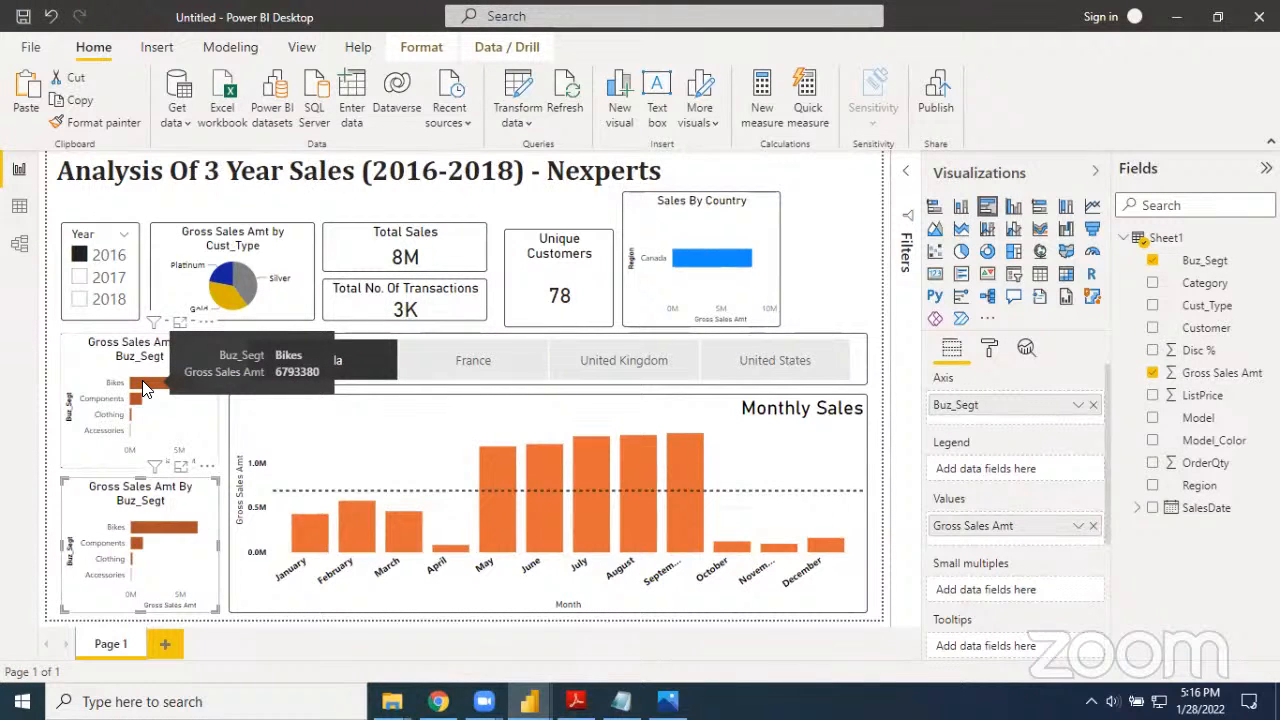
mouse_move(137, 540)
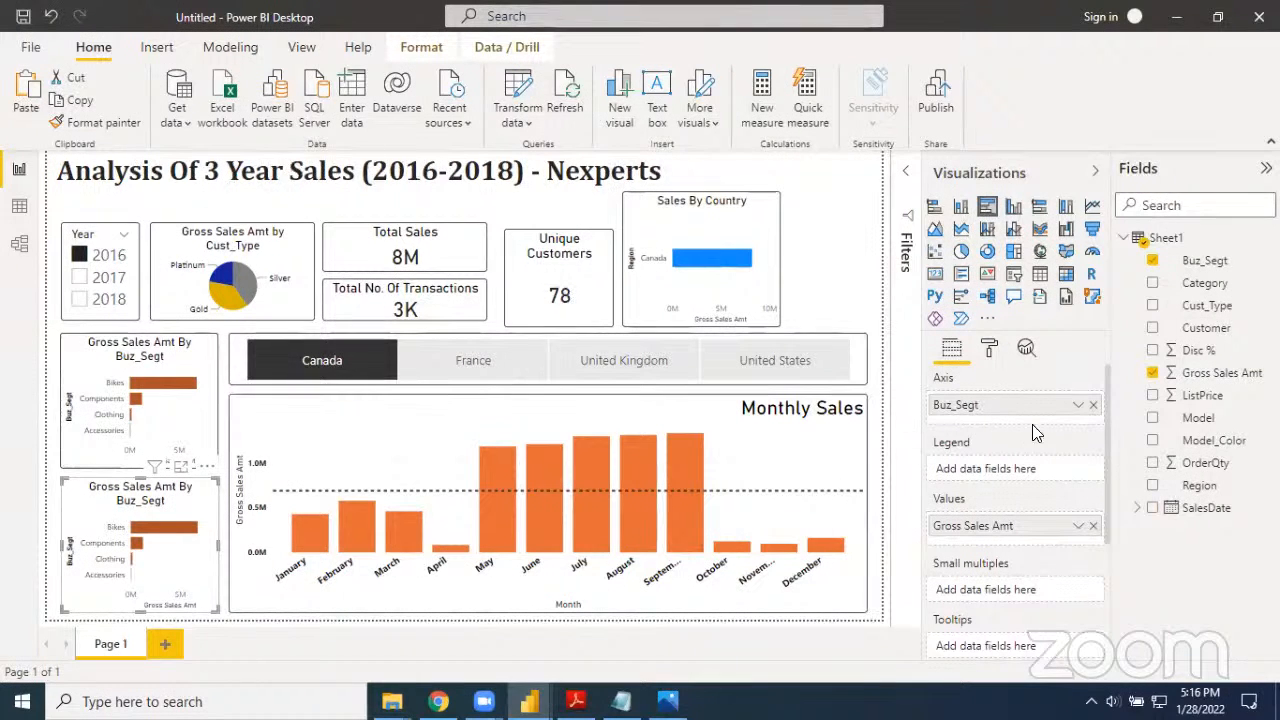
click(1094, 405)
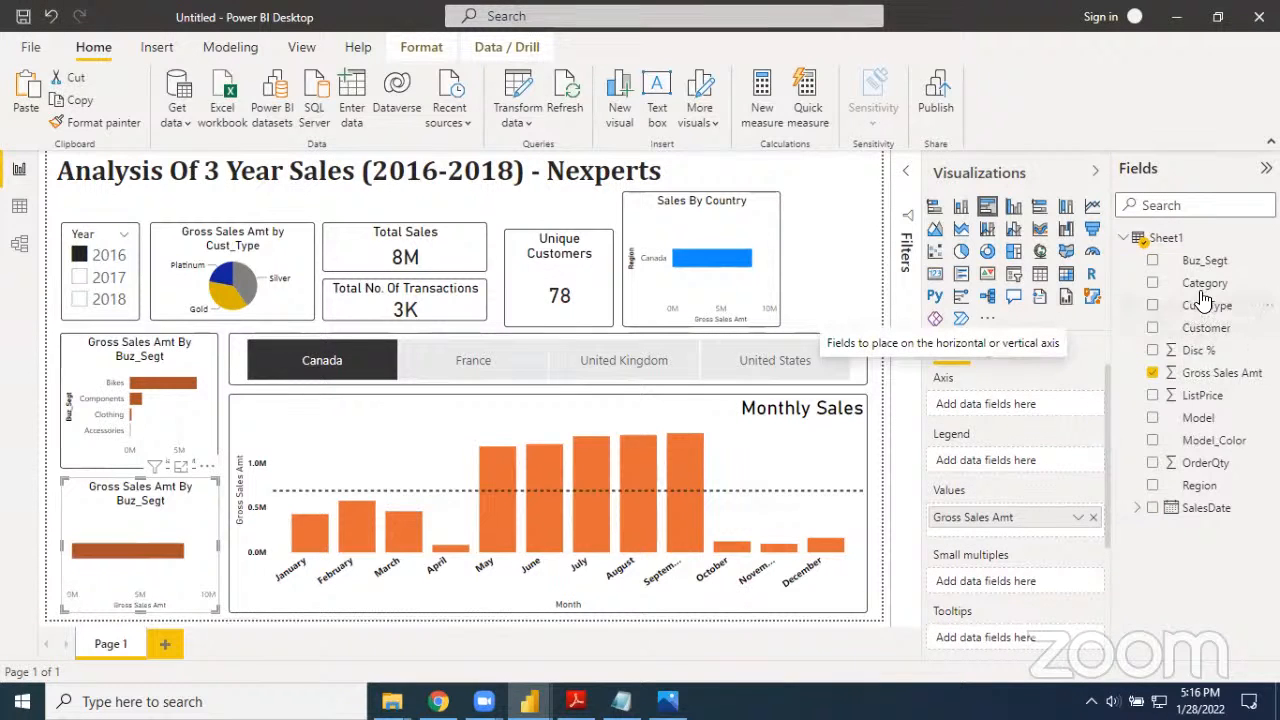
drag(1205, 283, 1016, 410)
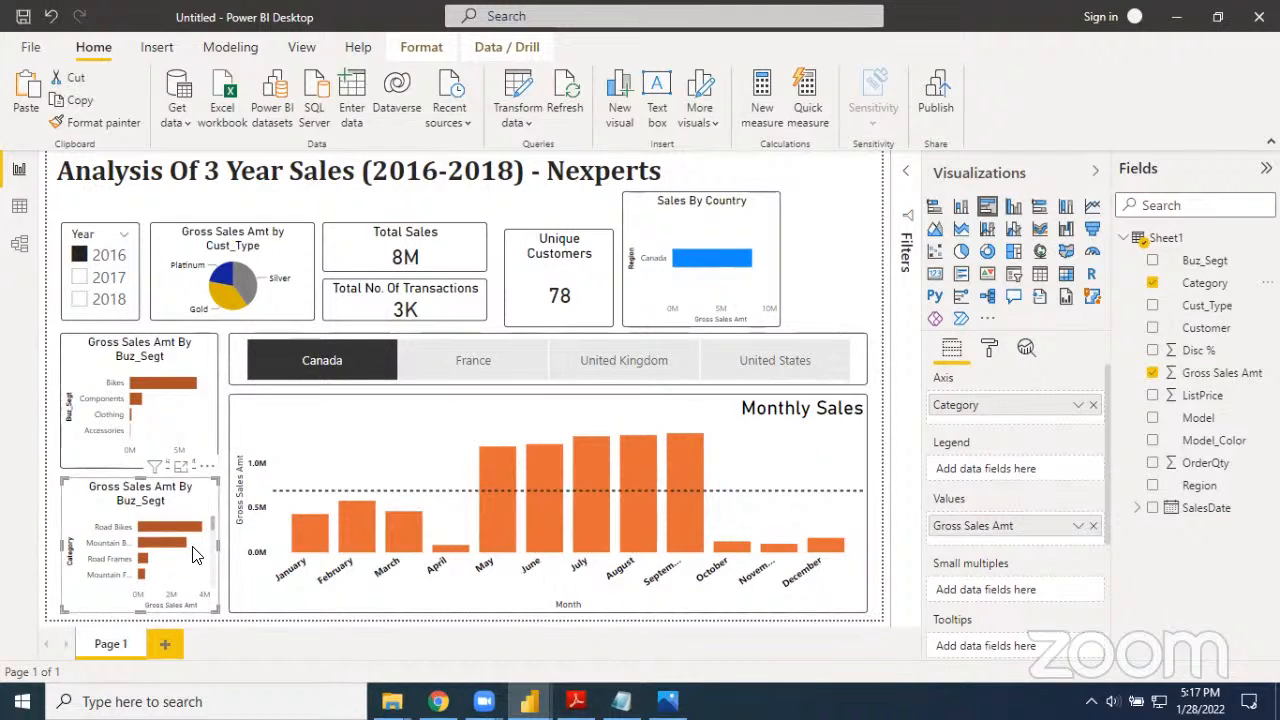
scroll(195, 556, down, 2)
scroll(195, 556, down, 4)
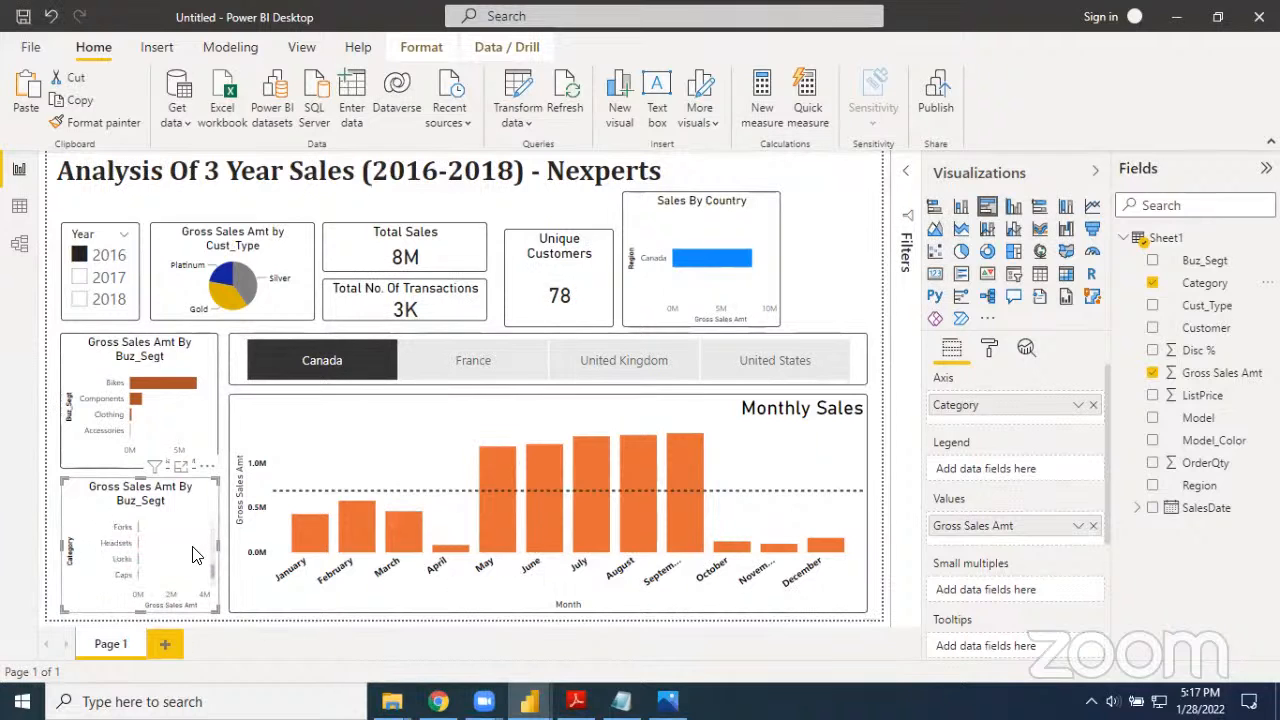
scroll(195, 557, up, 6)
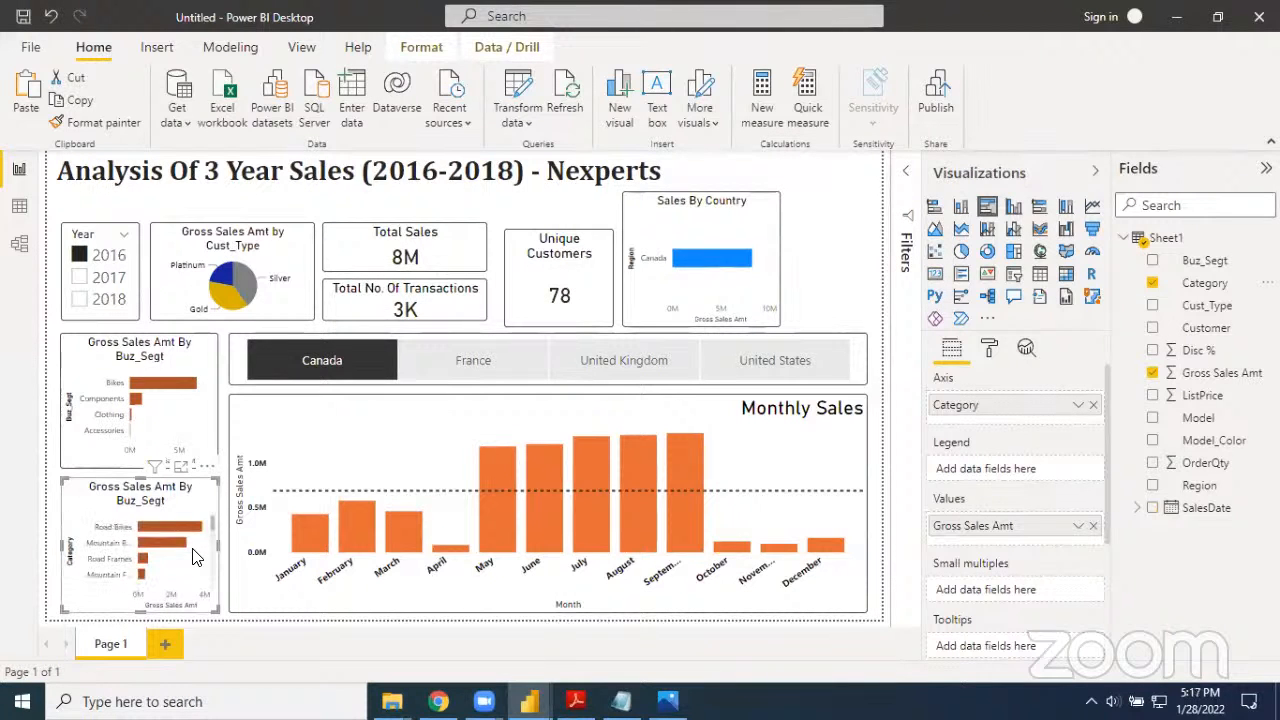
Cross-highlight the report by the Bikes segment and examine how the categories in the lower bar chart respond
click(143, 384)
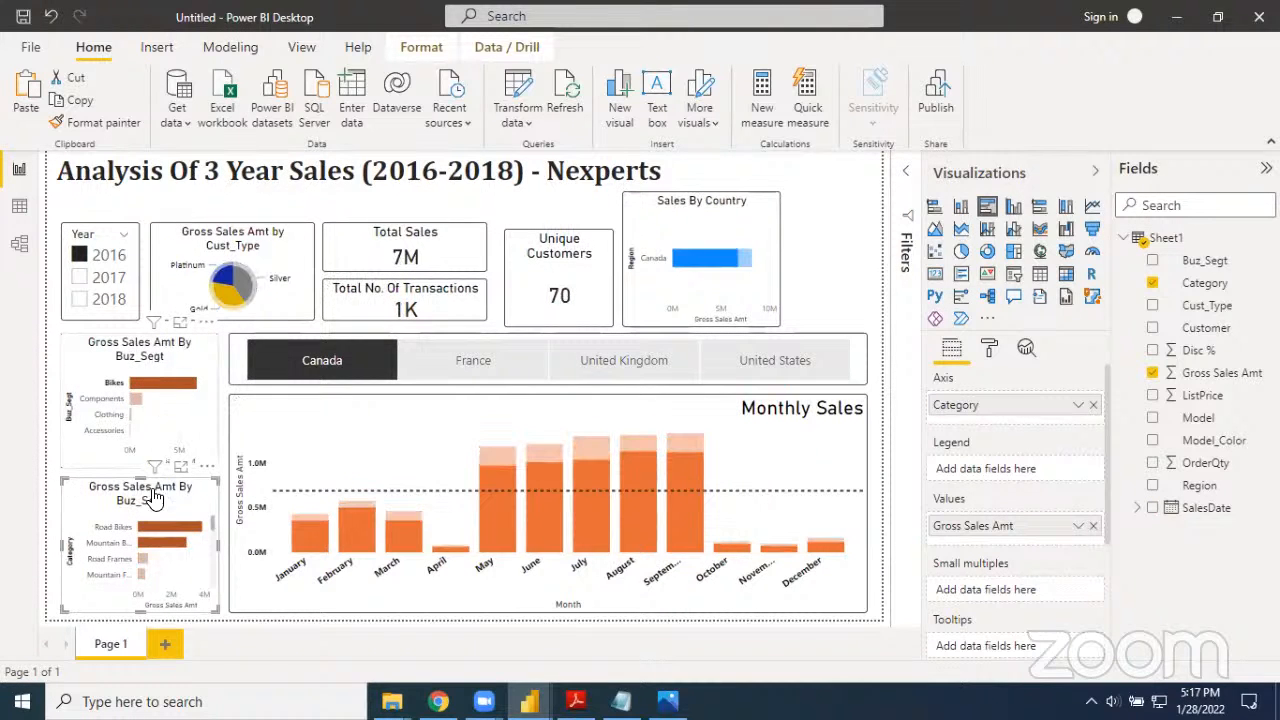
mouse_move(154, 466)
scroll(135, 557, down, 5)
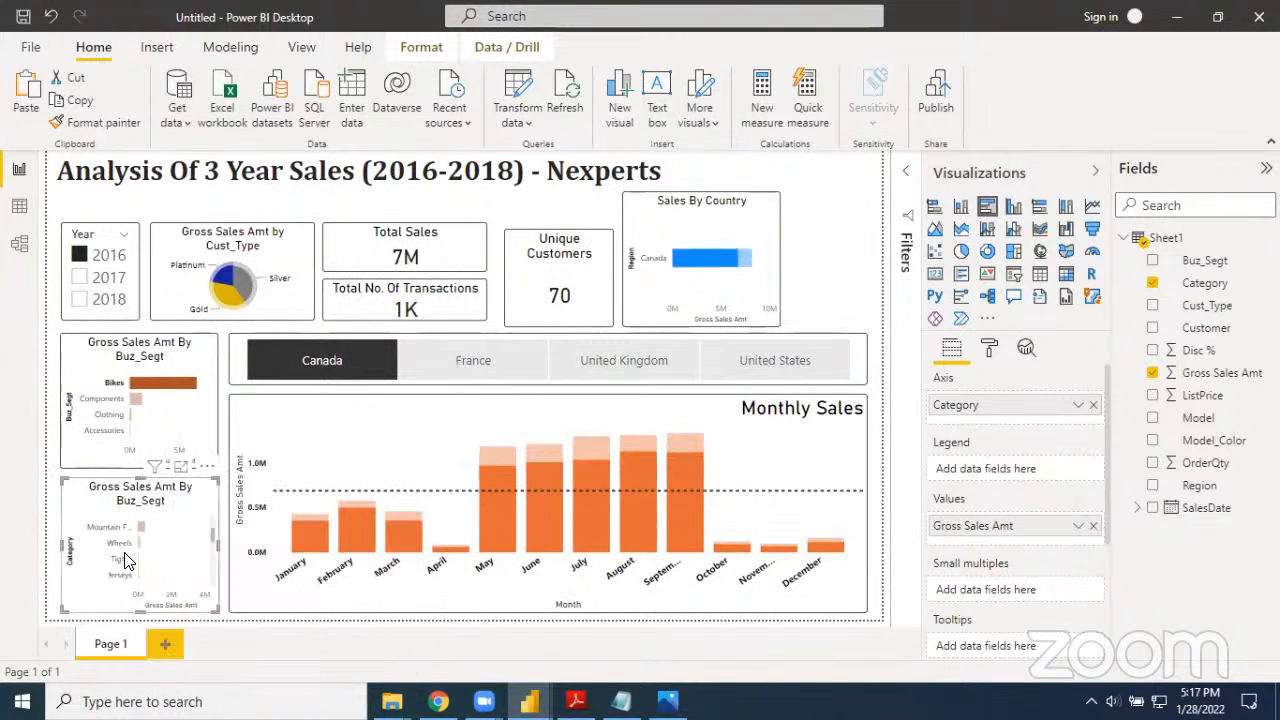
scroll(144, 561, down, 3)
scroll(146, 560, up, 10)
scroll(147, 560, down, 1)
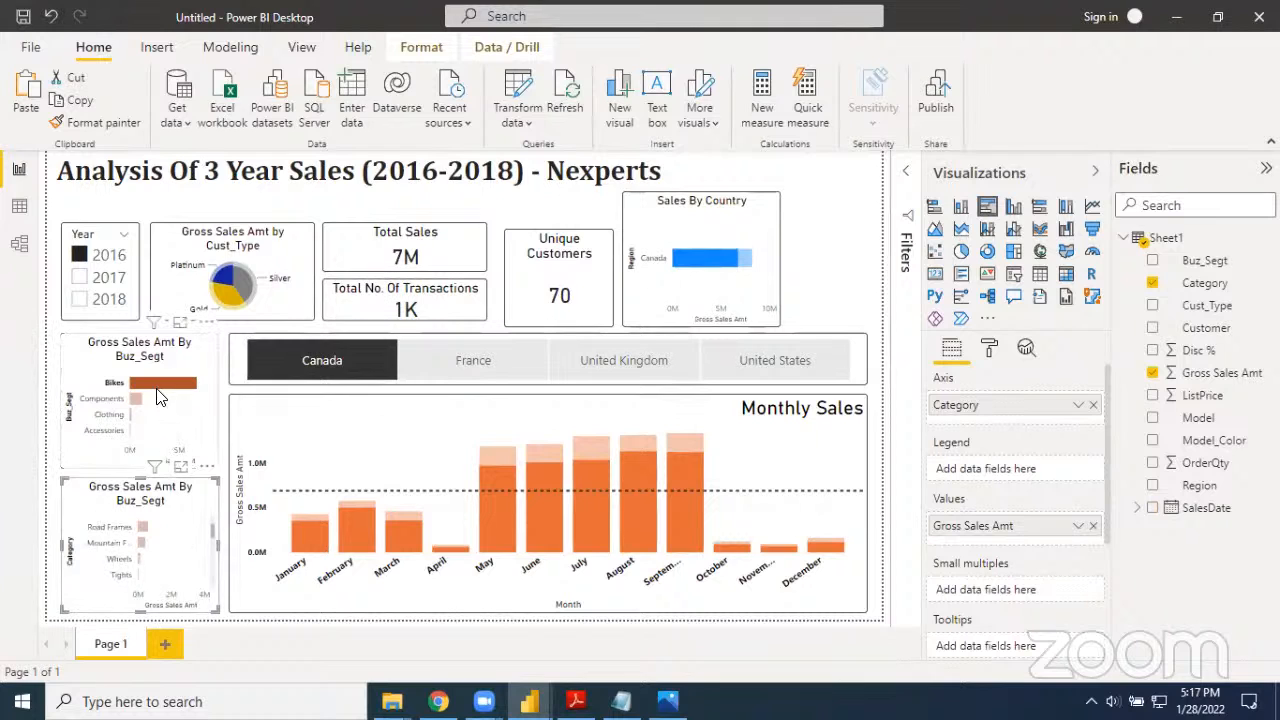
Deselect 2016 in the Year slicer
click(77, 256)
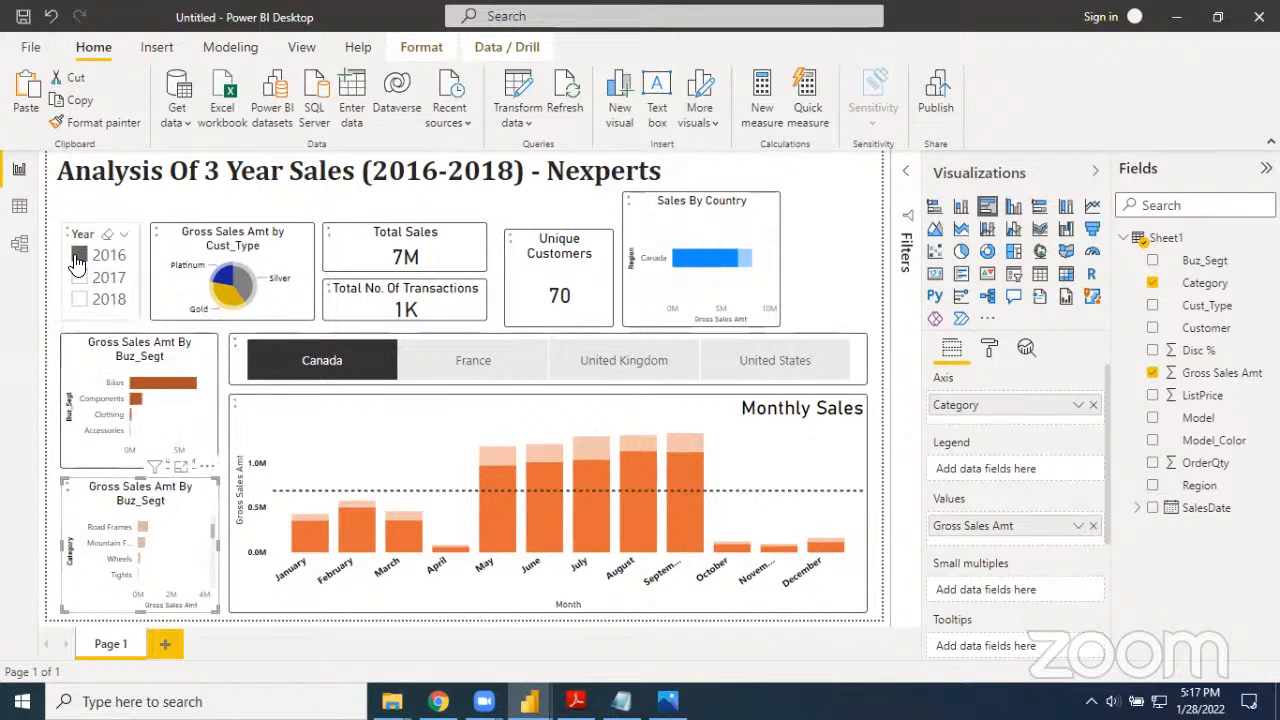
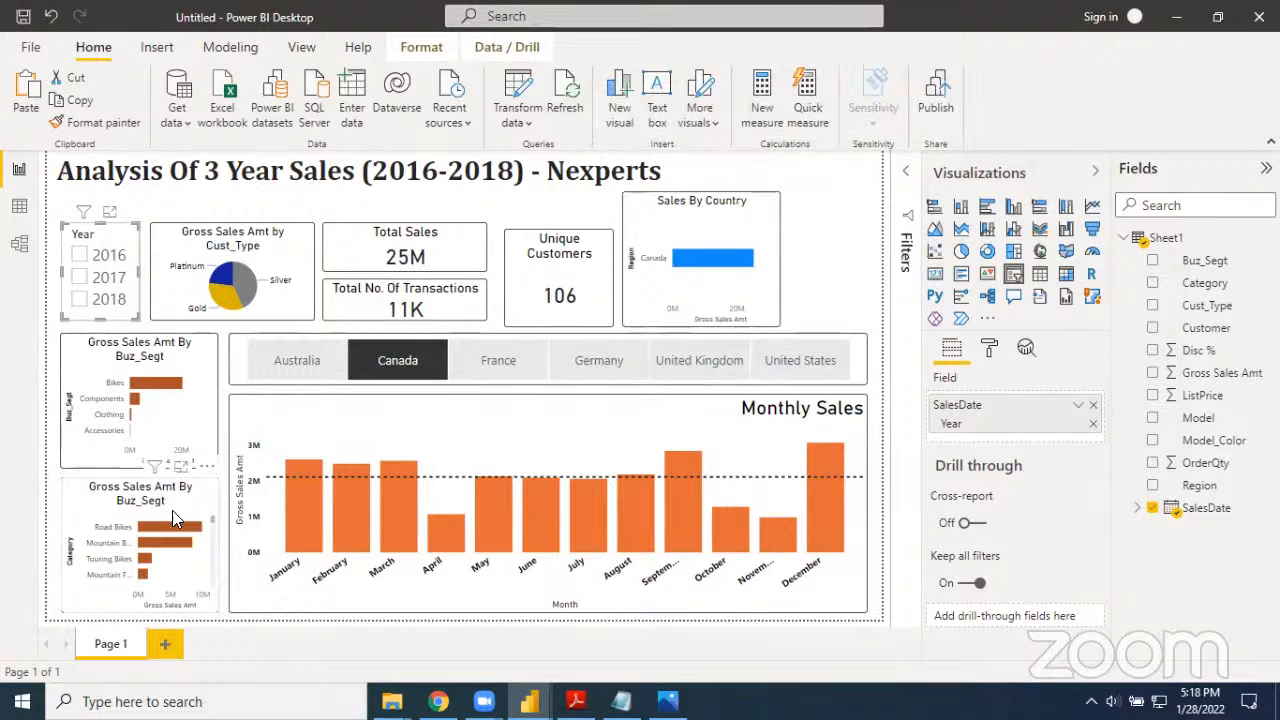
Set the filter type for Category to Top N on the category bar chart
scroll(176, 540, down, 5)
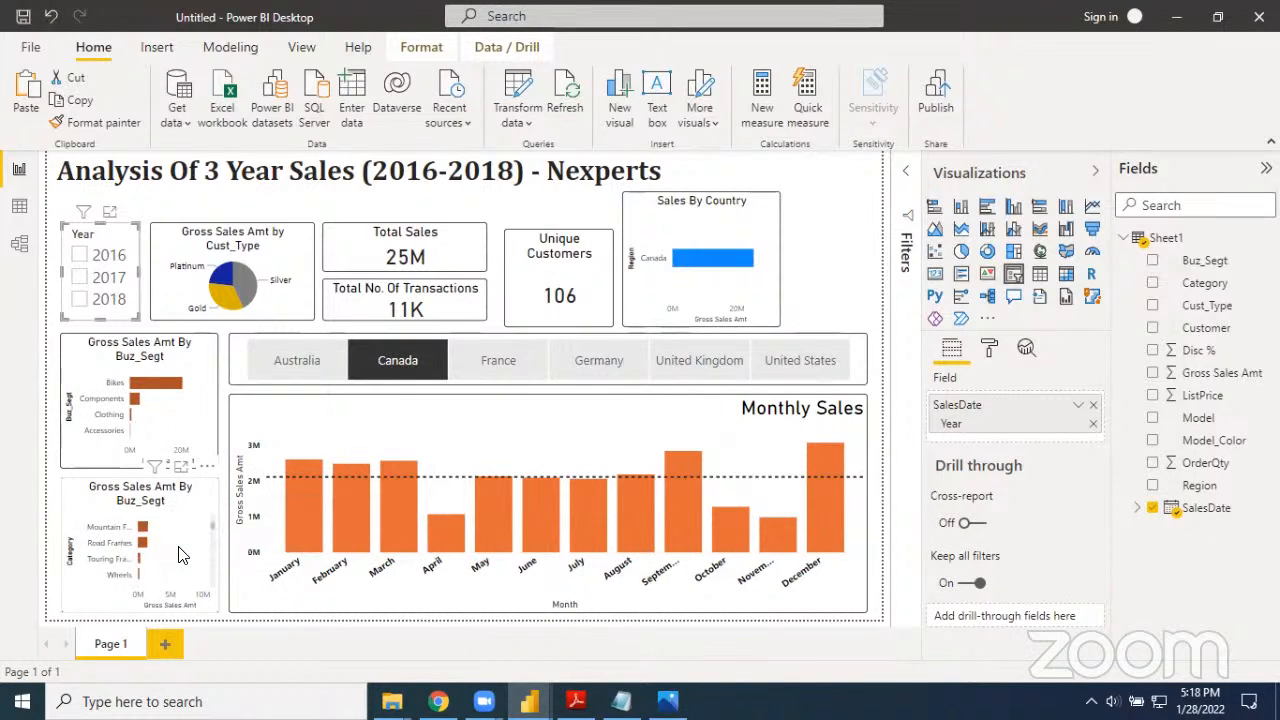
scroll(180, 555, up, 5)
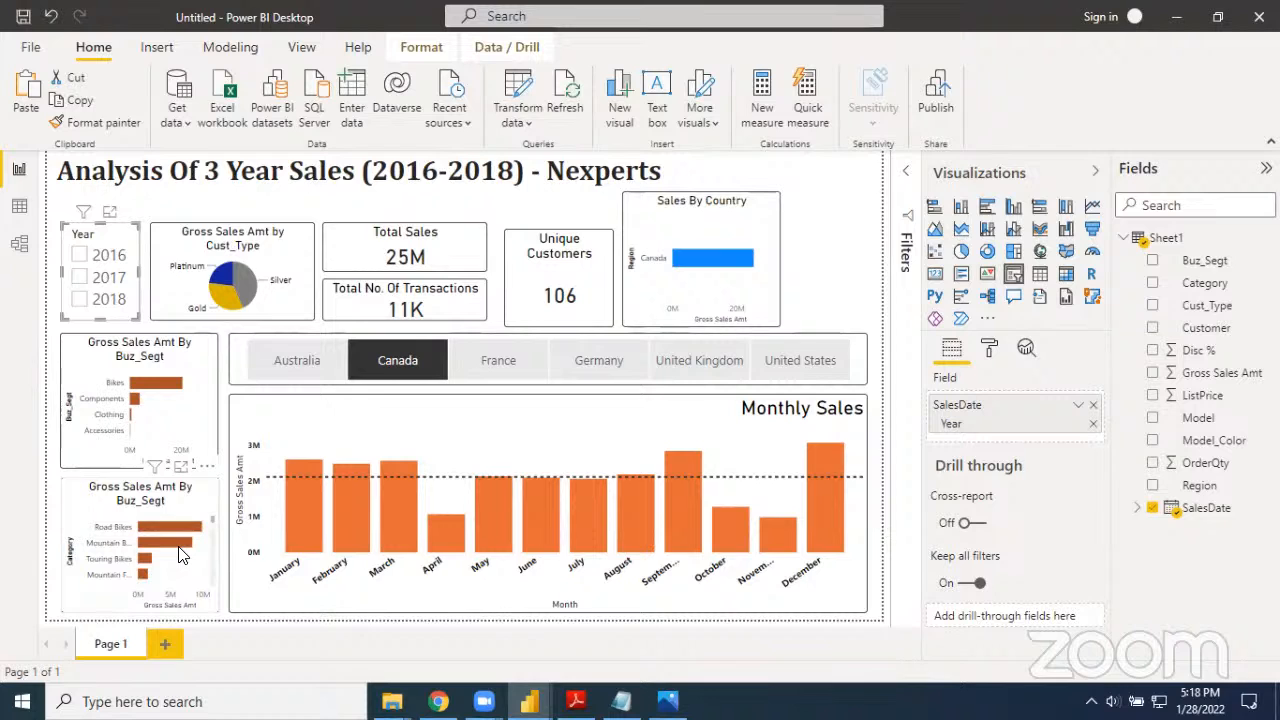
click(906, 255)
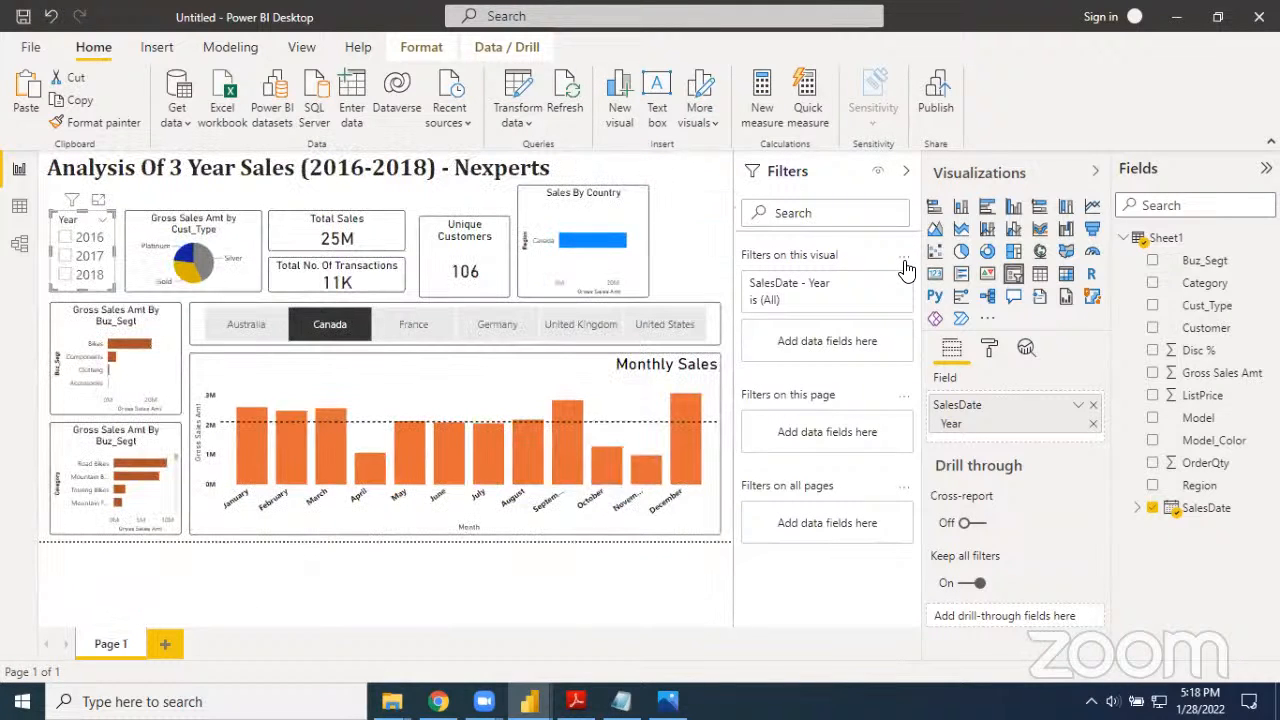
click(167, 505)
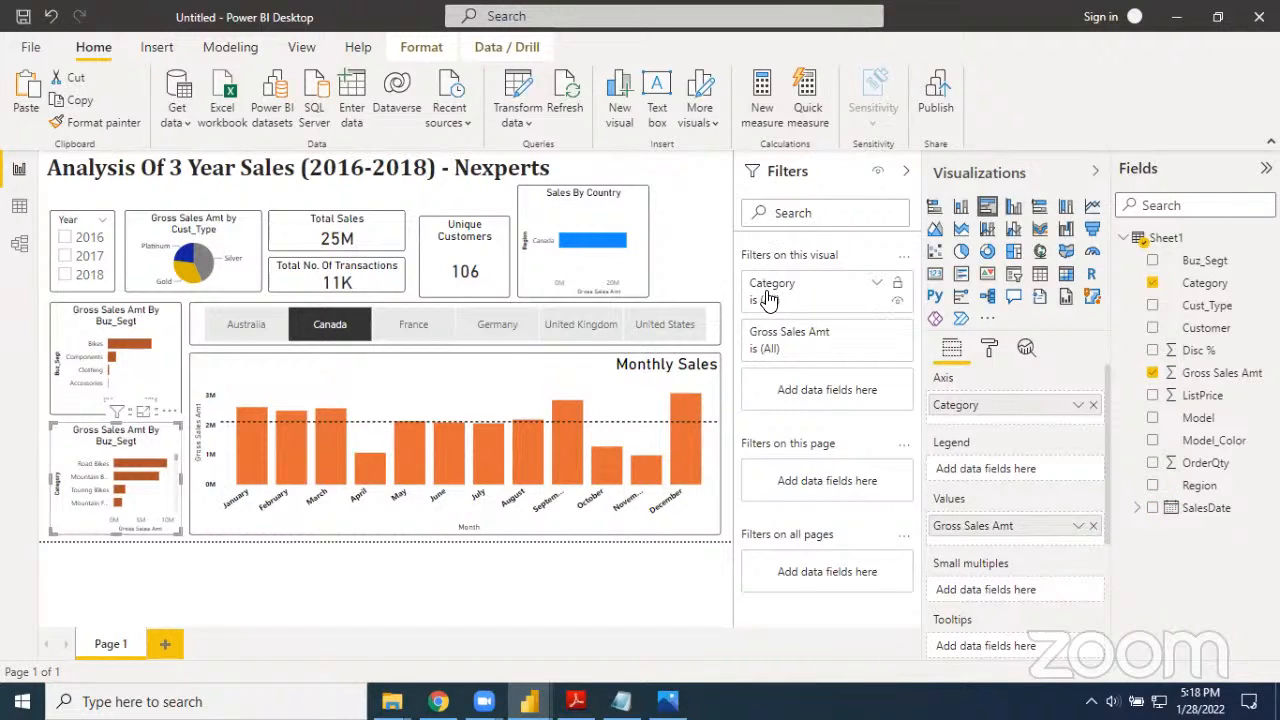
click(877, 287)
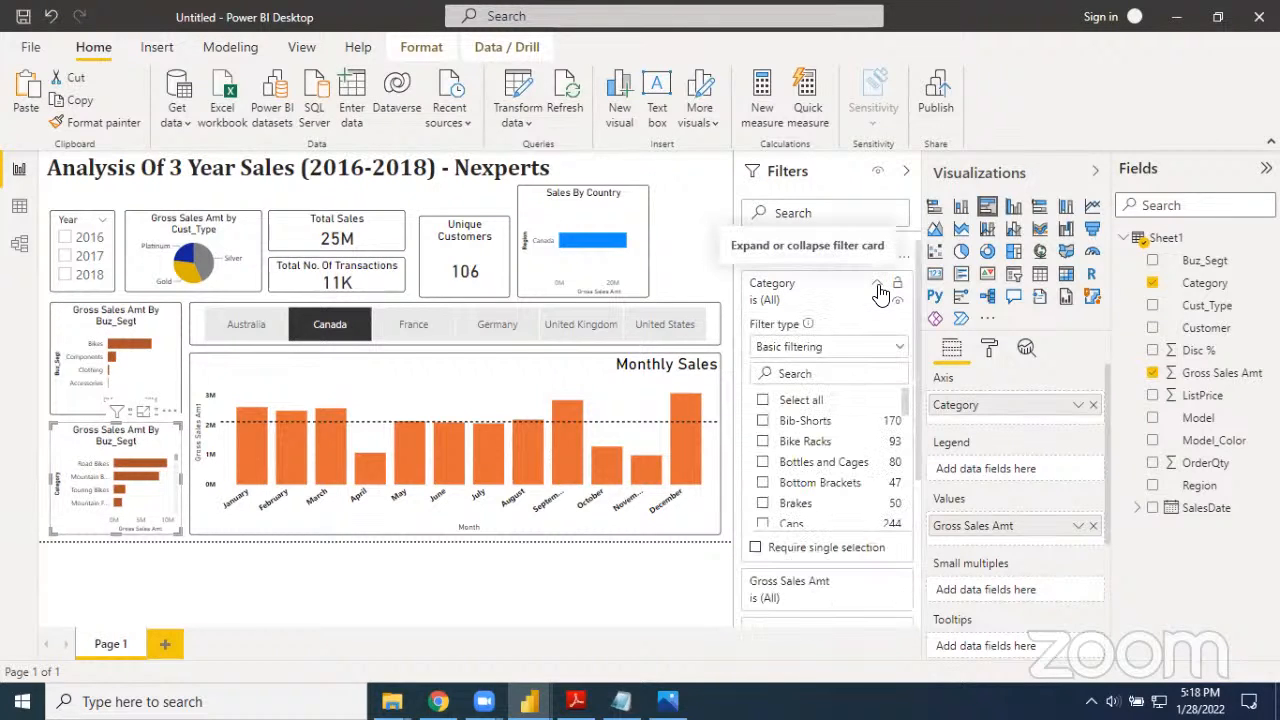
click(846, 352)
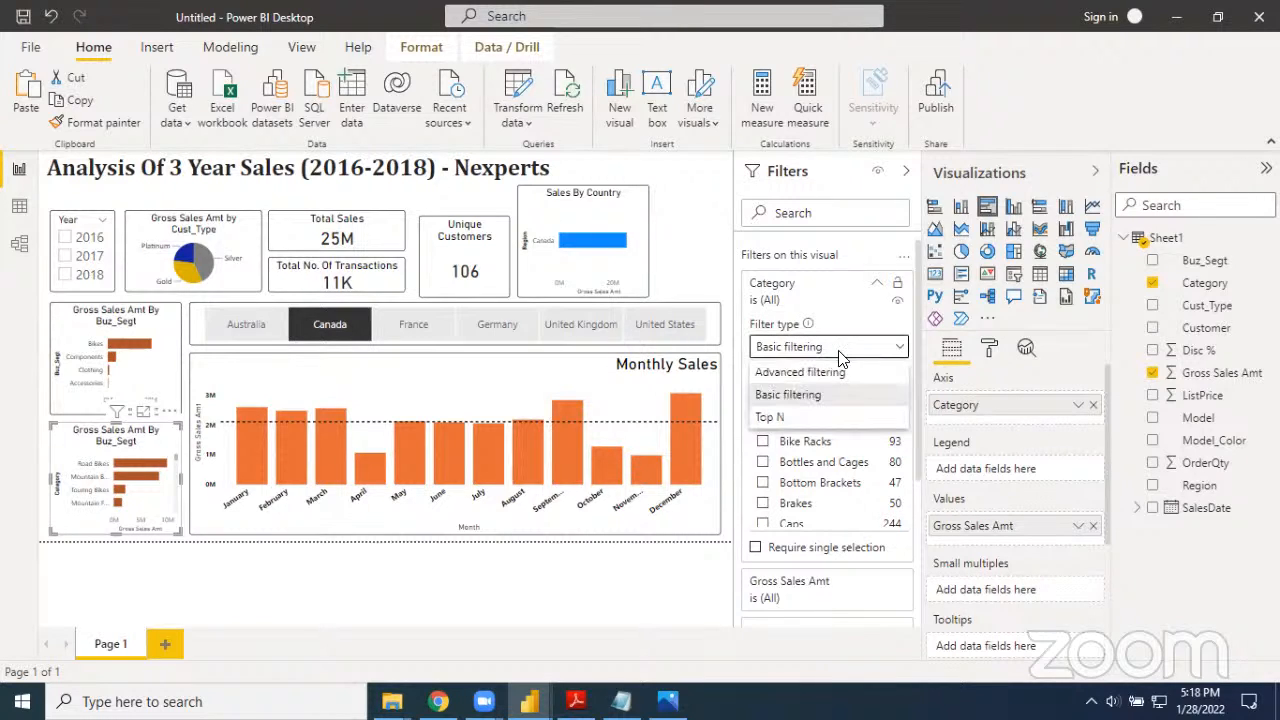
click(790, 419)
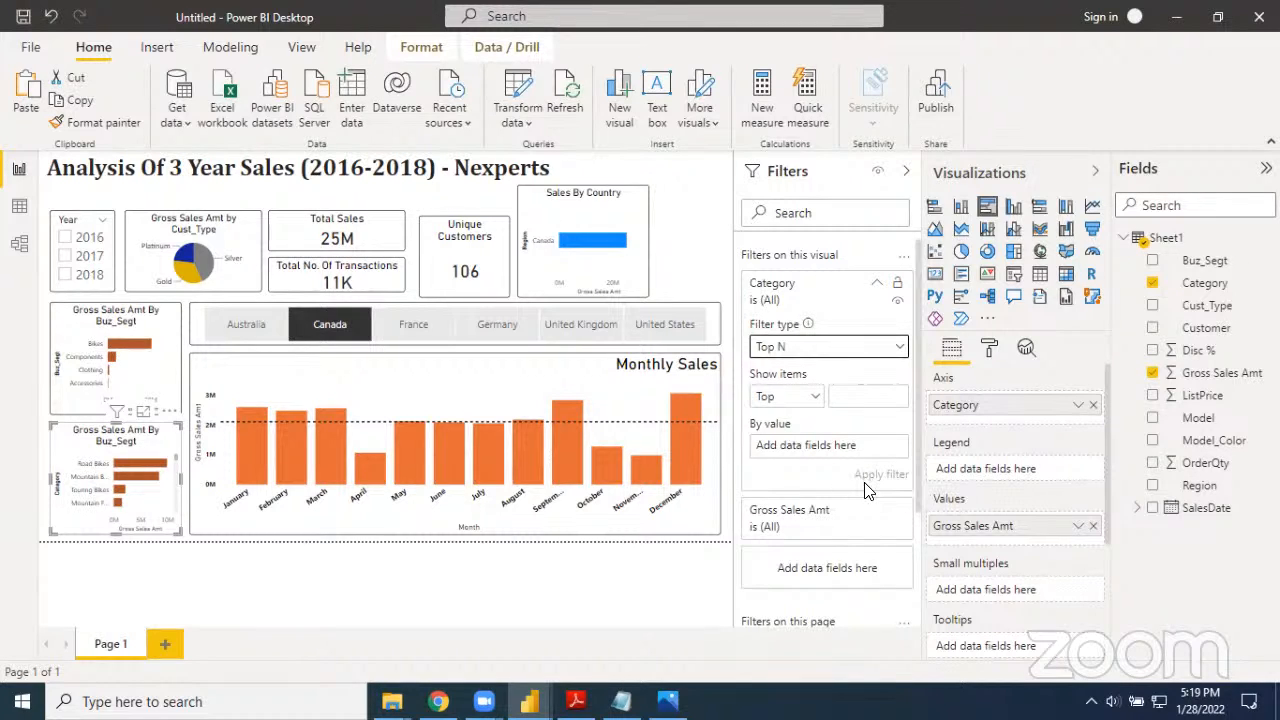
click(850, 396)
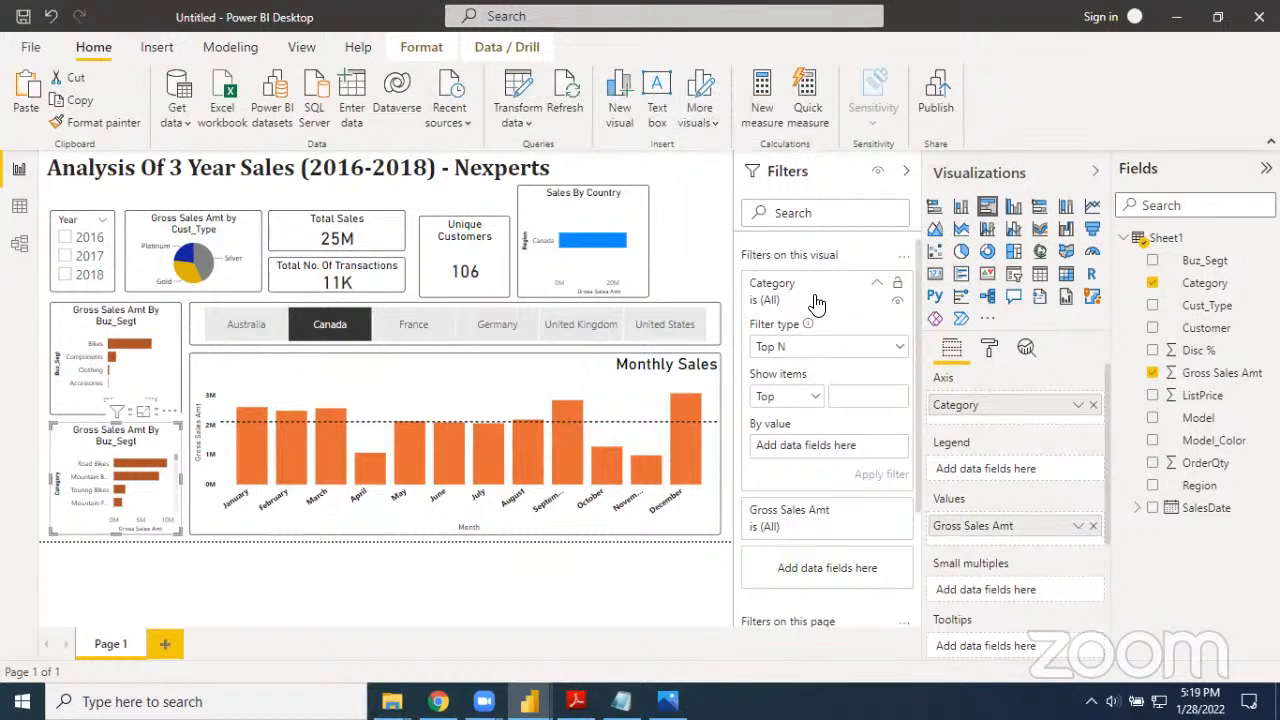
click(876, 287)
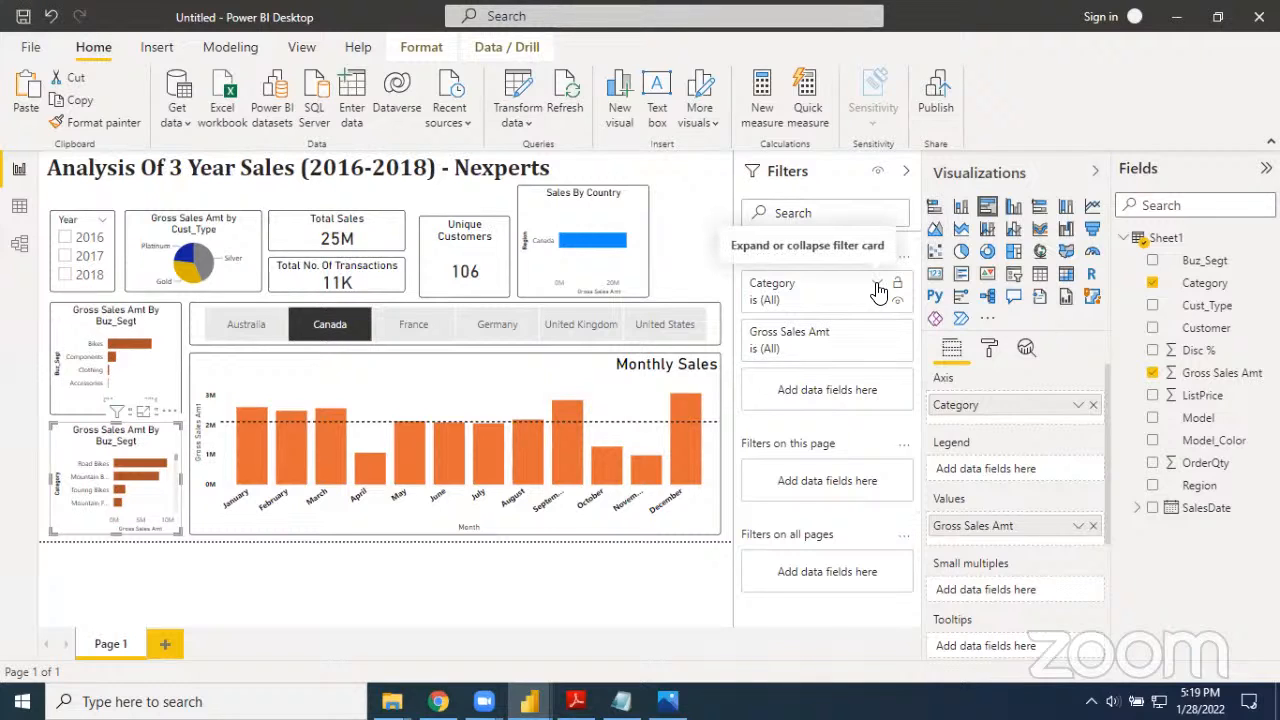
click(876, 287)
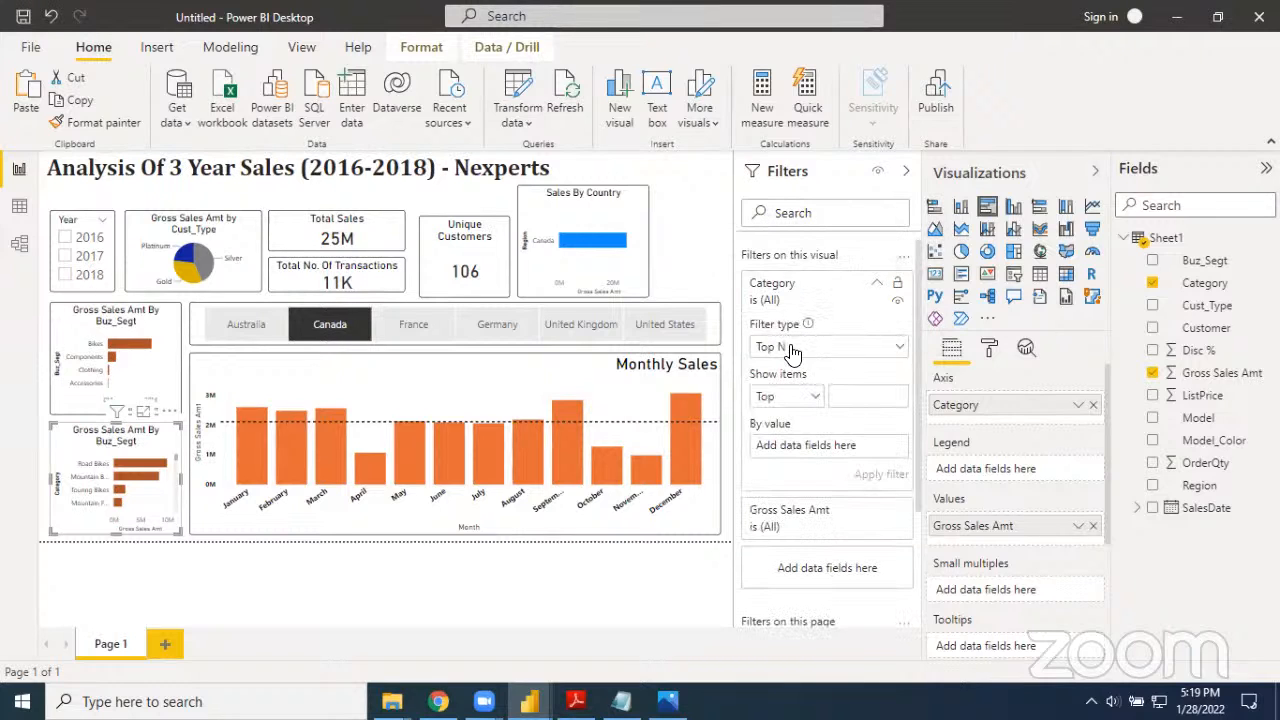
click(790, 348)
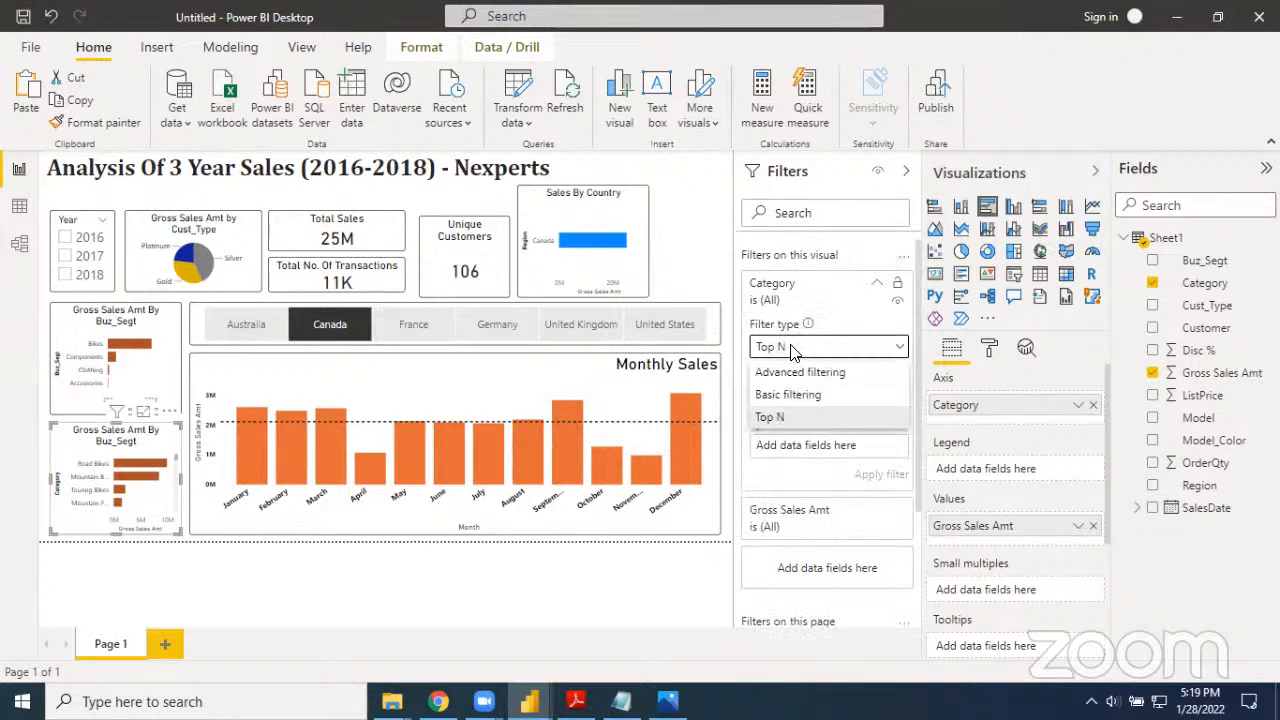
click(797, 418)
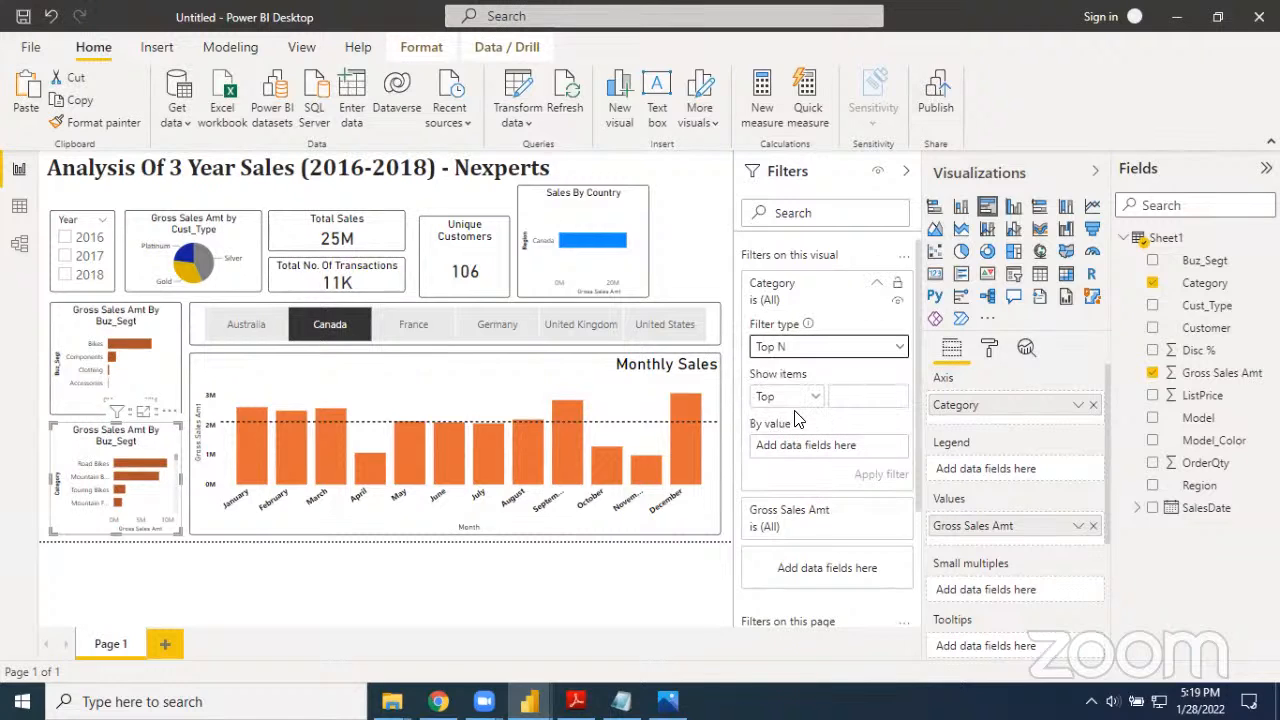
Filter the category bar chart to the top 5 categories by Gross Sales Amt and apply the filter
click(862, 399)
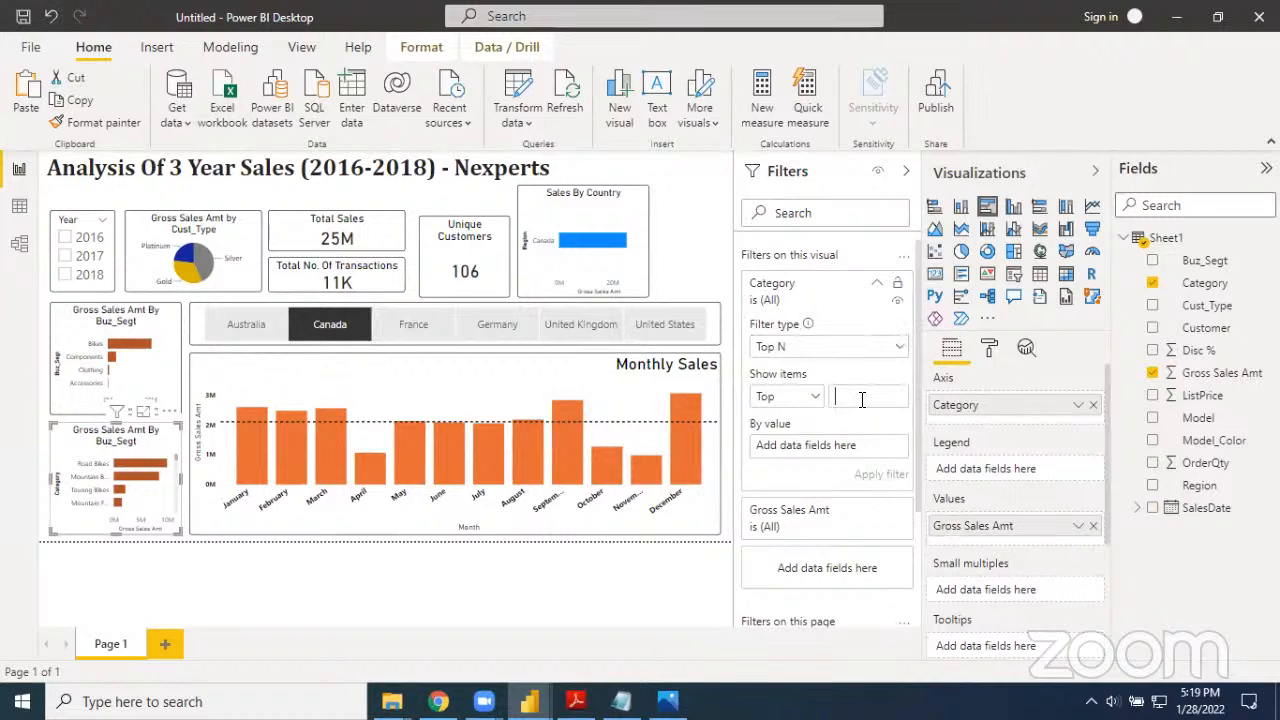
text(5)
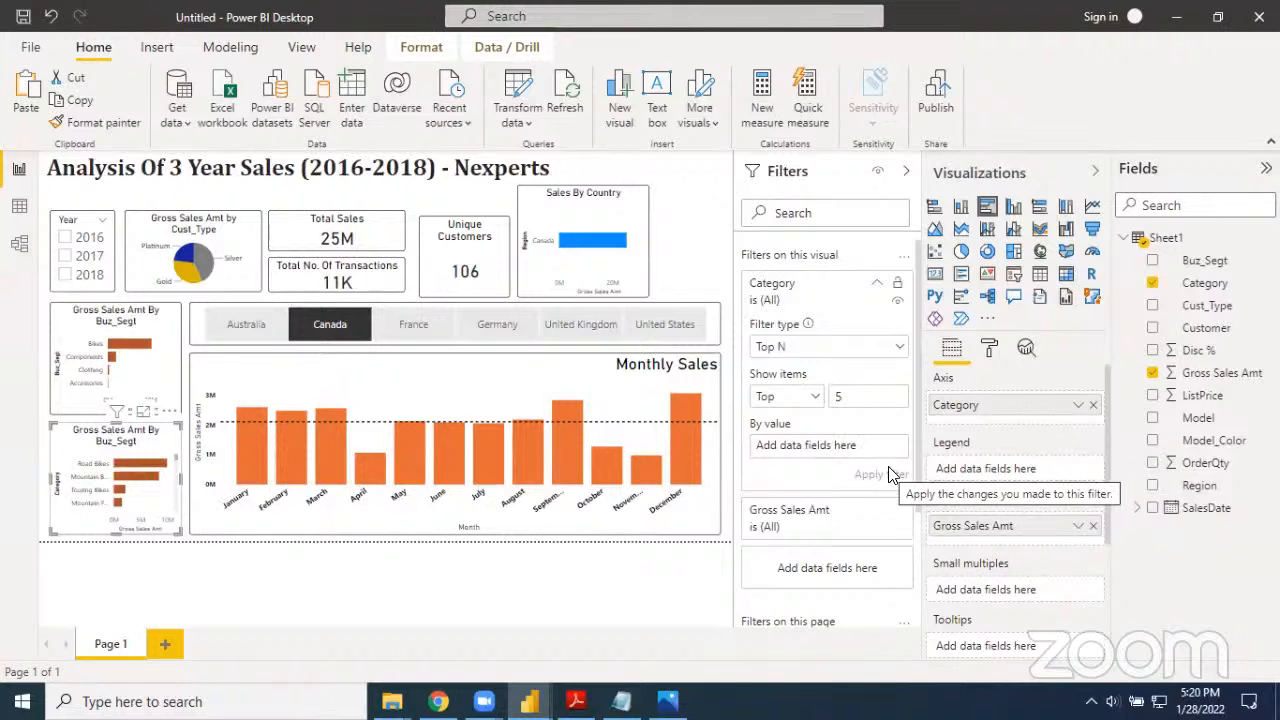
drag(1217, 375, 840, 455)
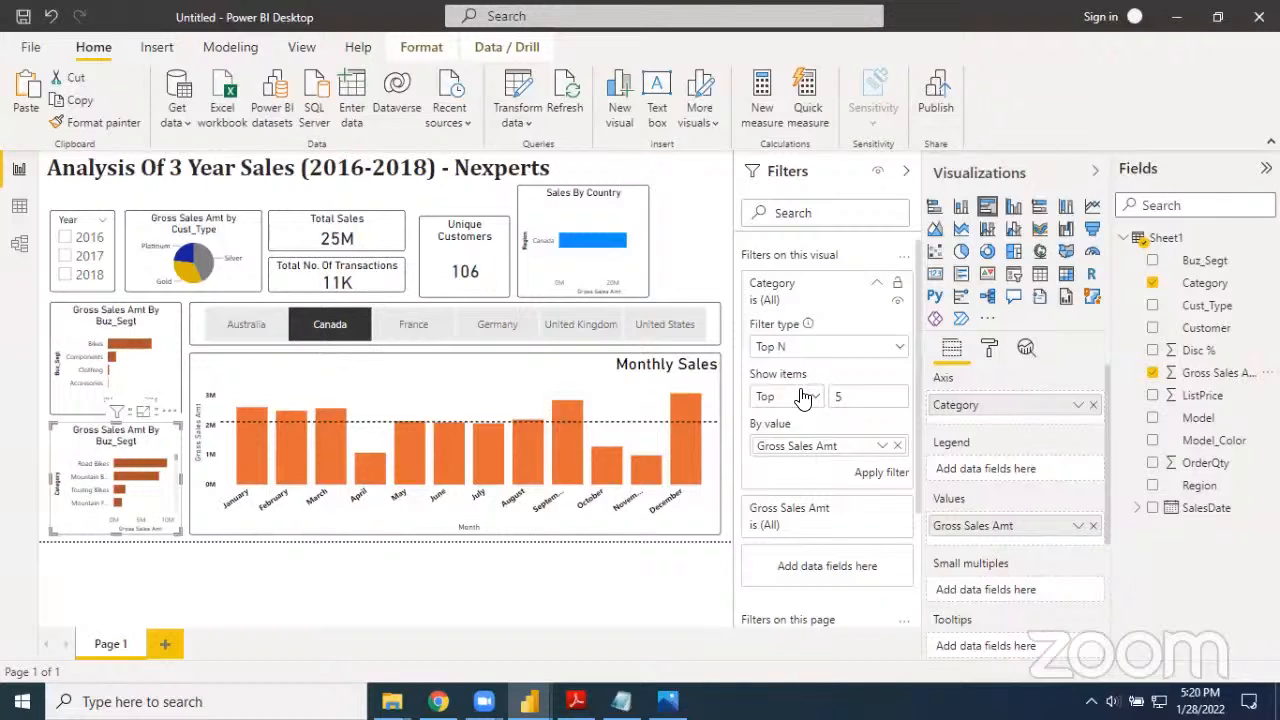
click(839, 399)
key(BackSpace)
text(5)
click(866, 480)
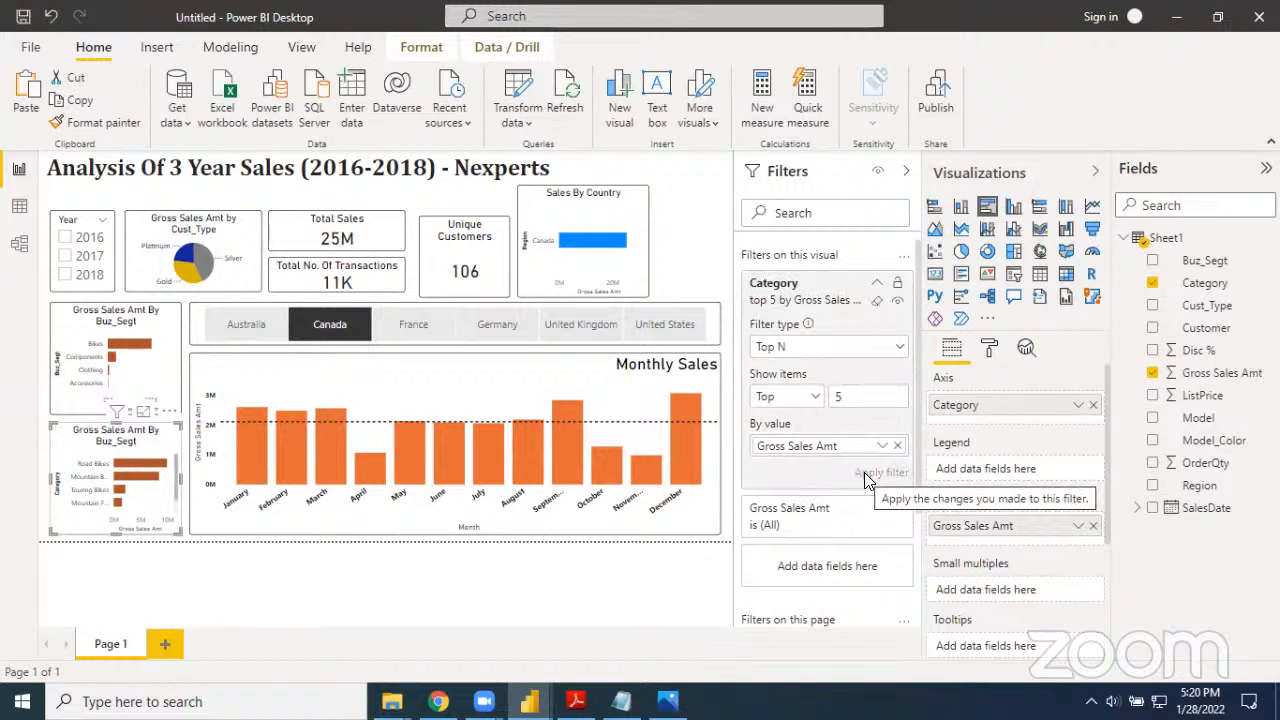
Collapse the side panes to enlarge the report and look through the categories in the filtered bar chart
click(1097, 172)
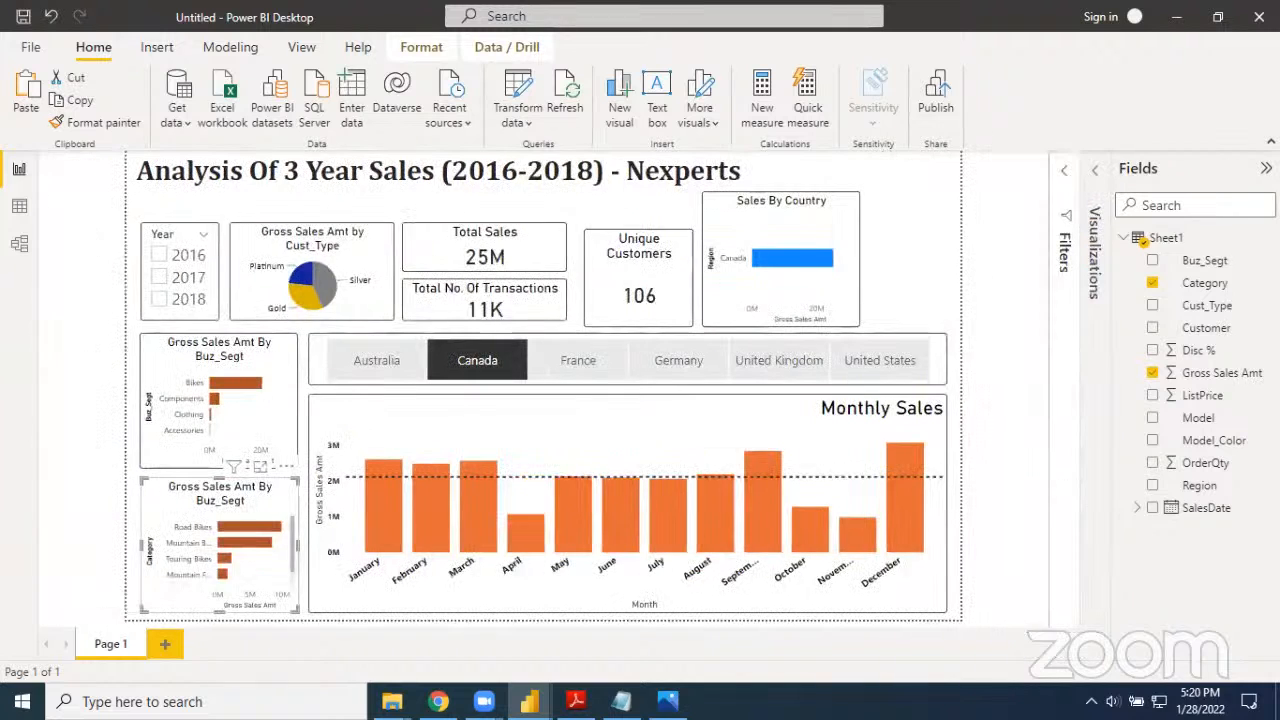
click(1266, 168)
scroll(338, 583, down, 1)
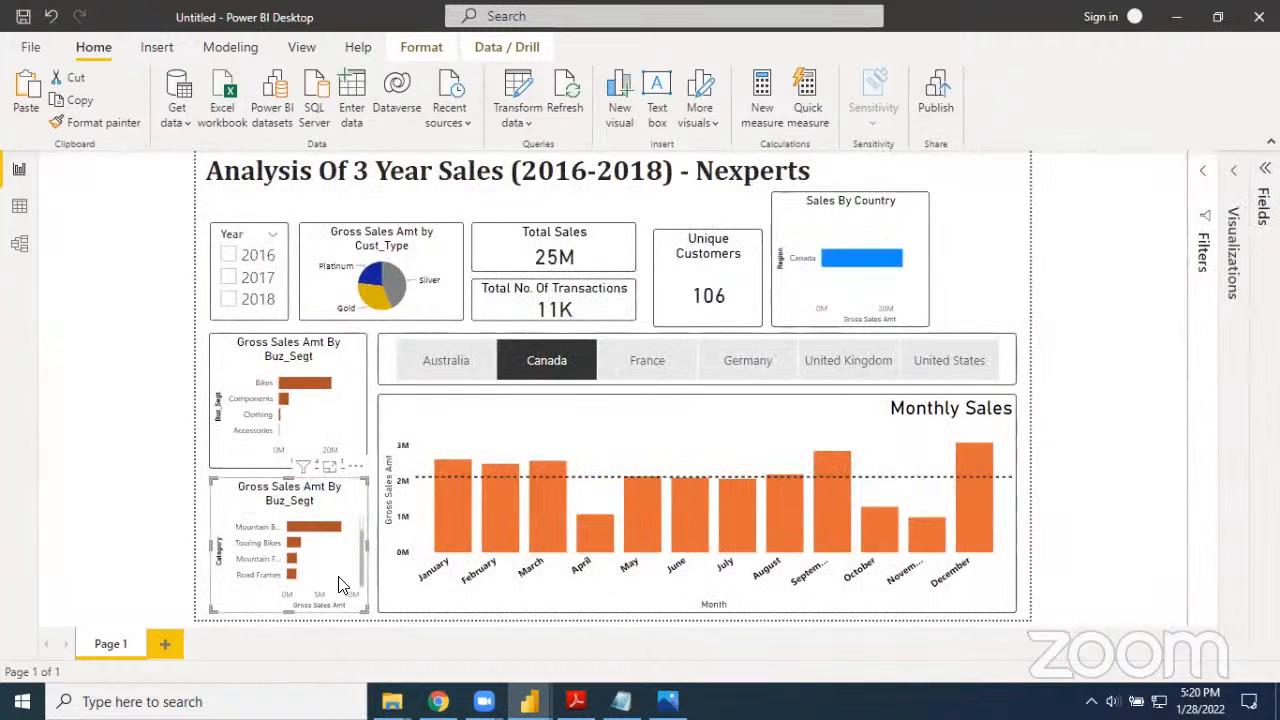
scroll(340, 580, up, 1)
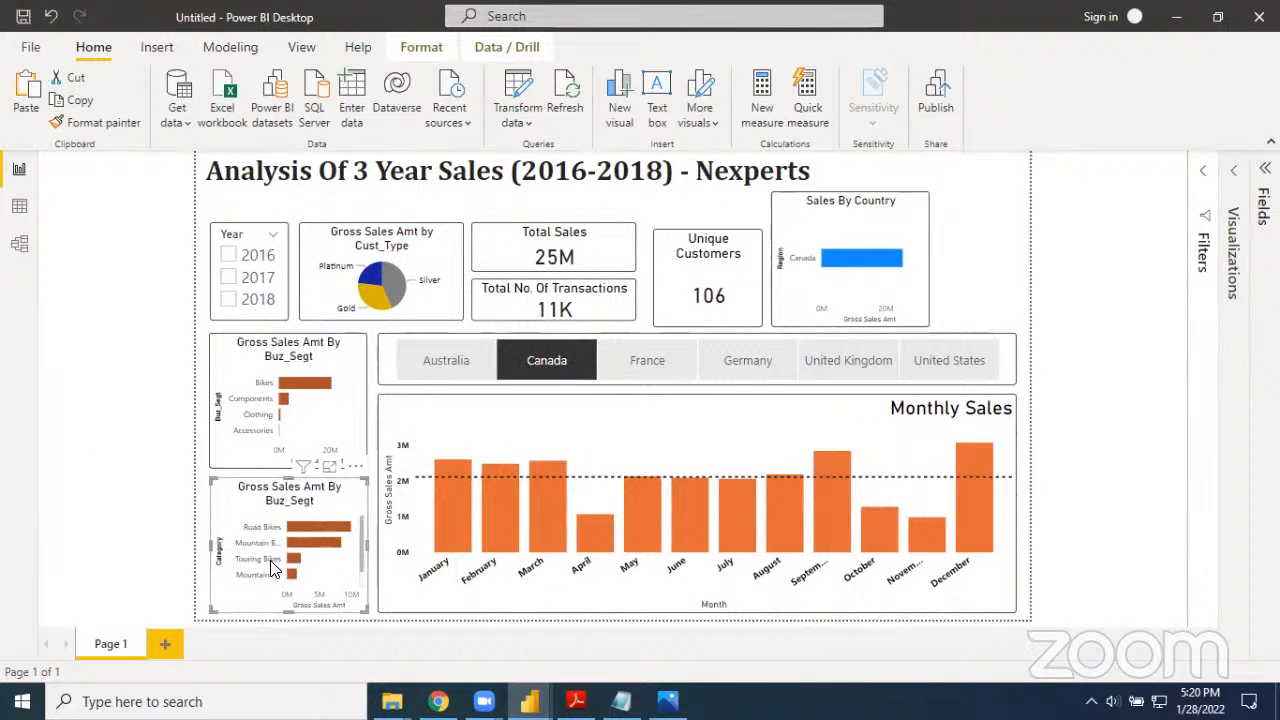
scroll(270, 585, down, 1)
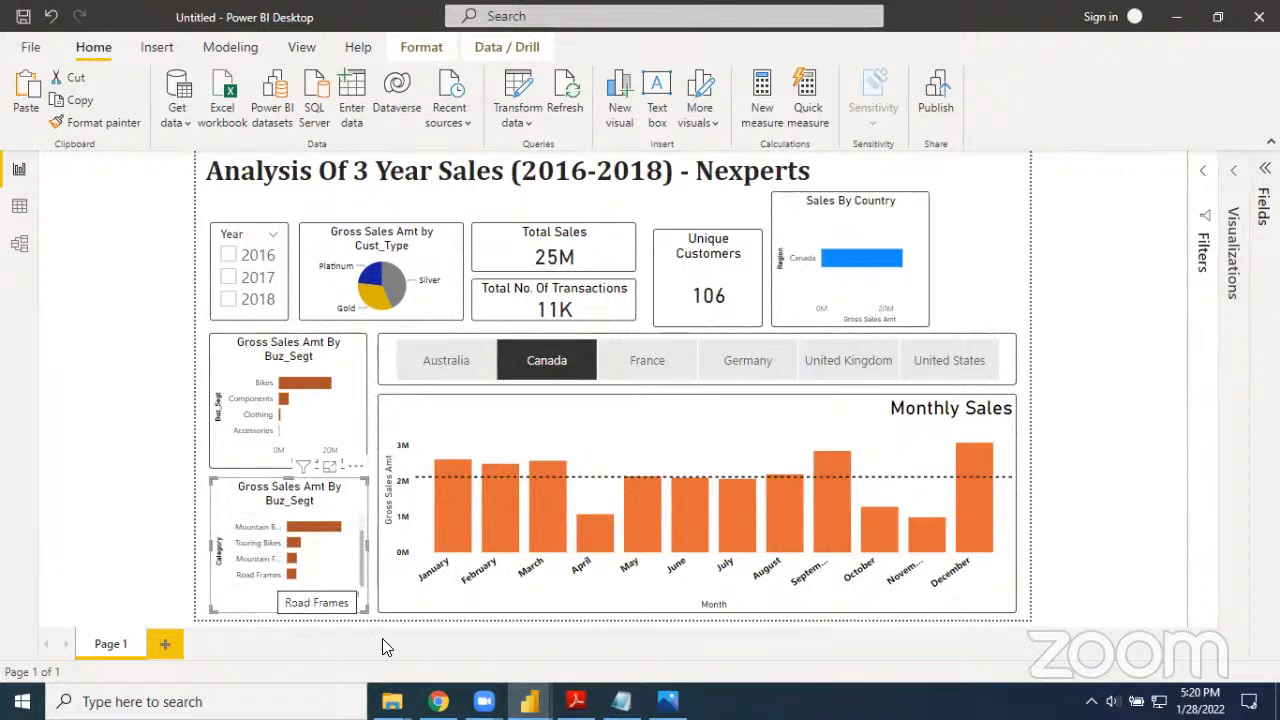
click(1147, 519)
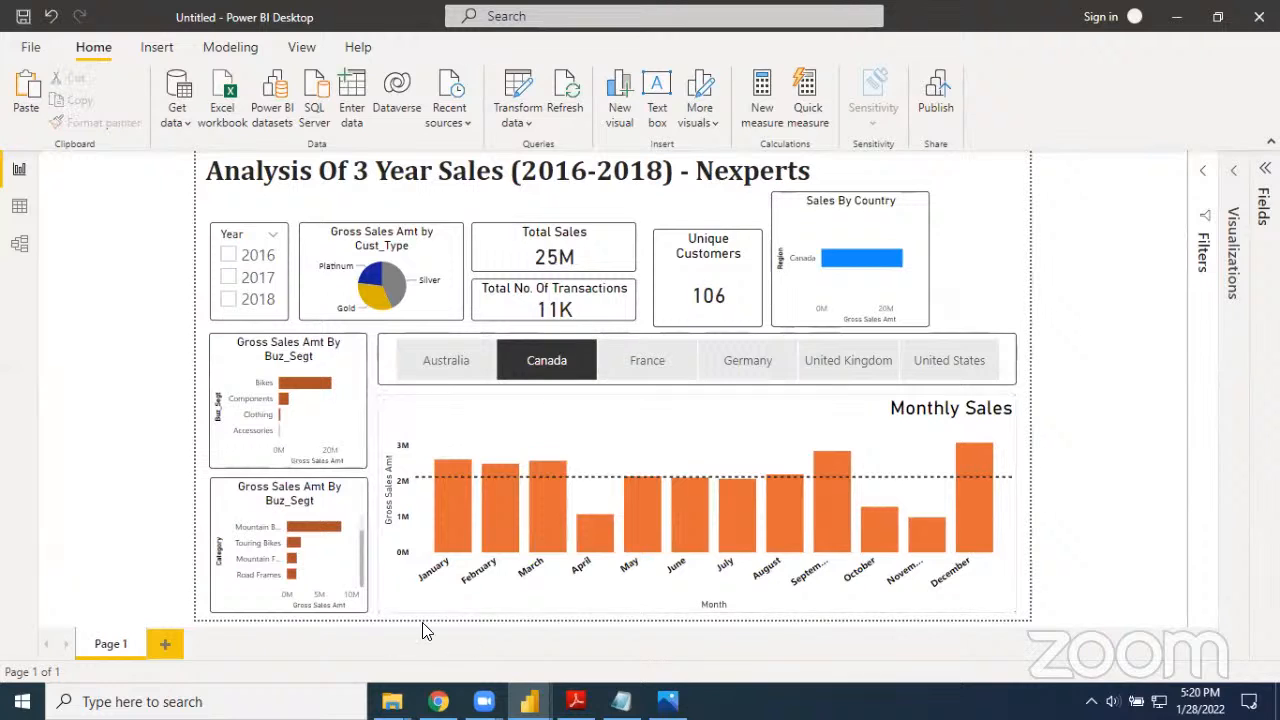
scroll(337, 570, up, 1)
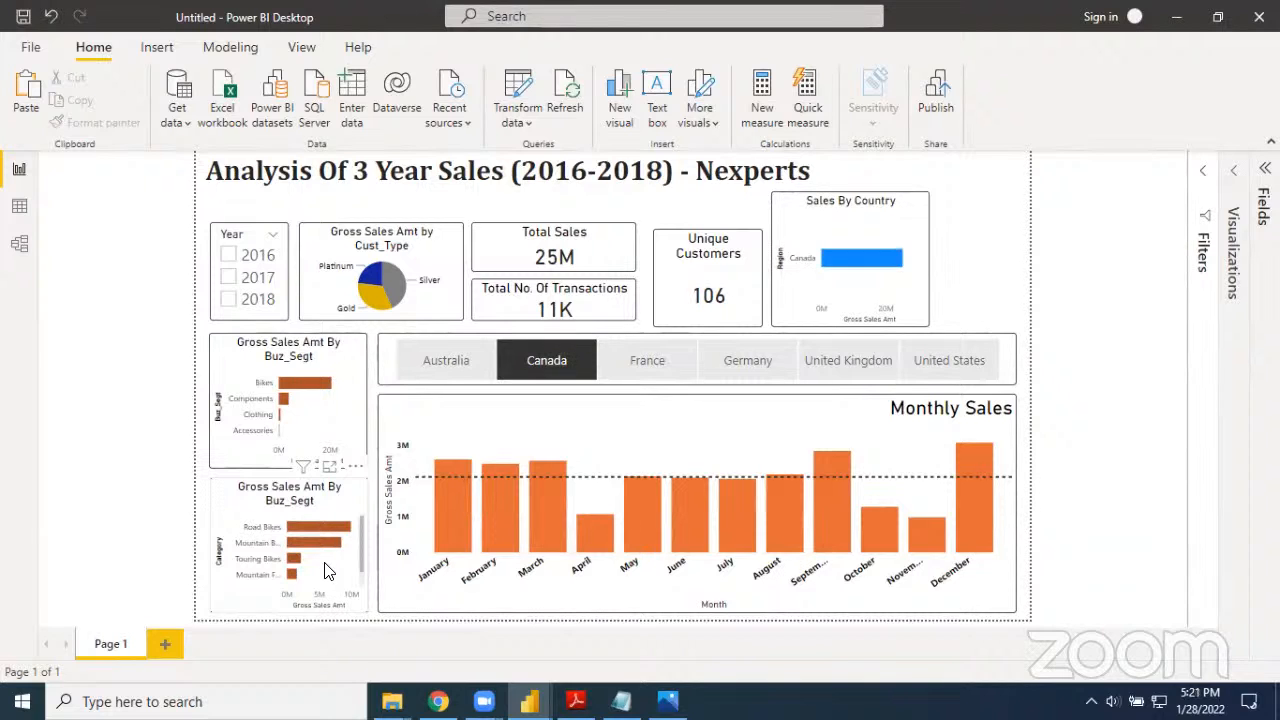
Change the category bar chart's title text to "Top 5 Products"
click(316, 505)
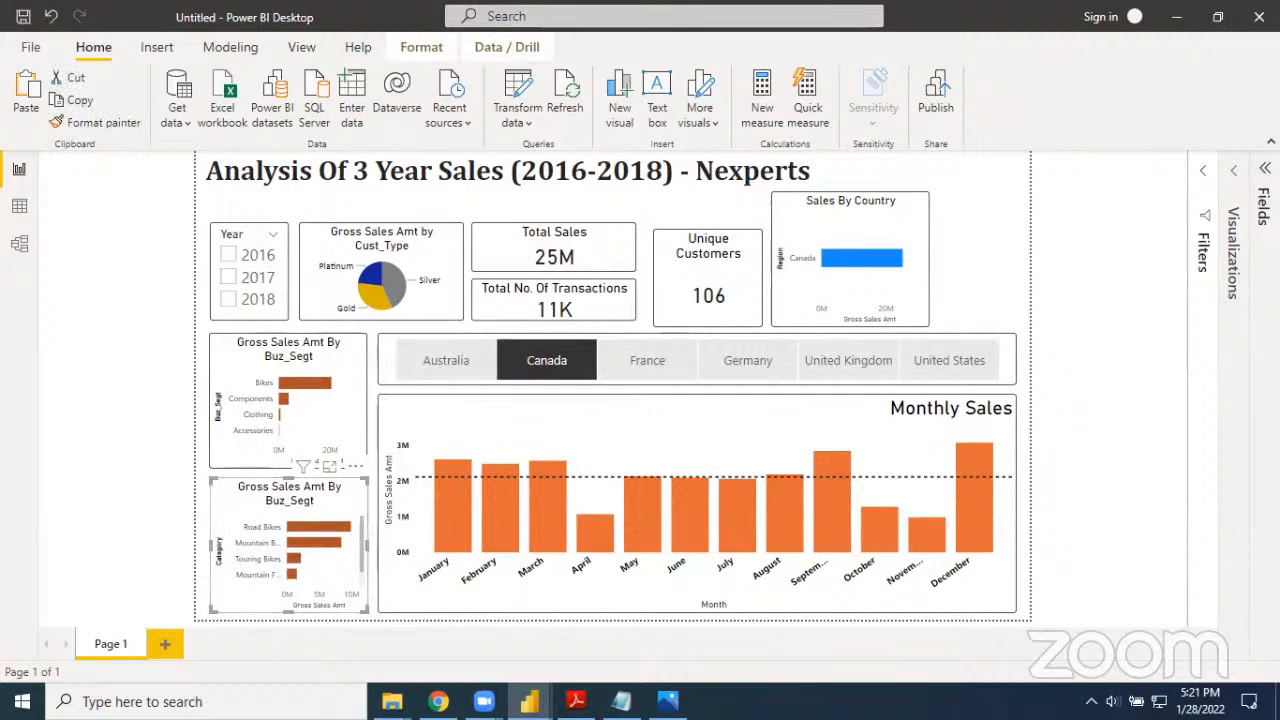
click(1238, 174)
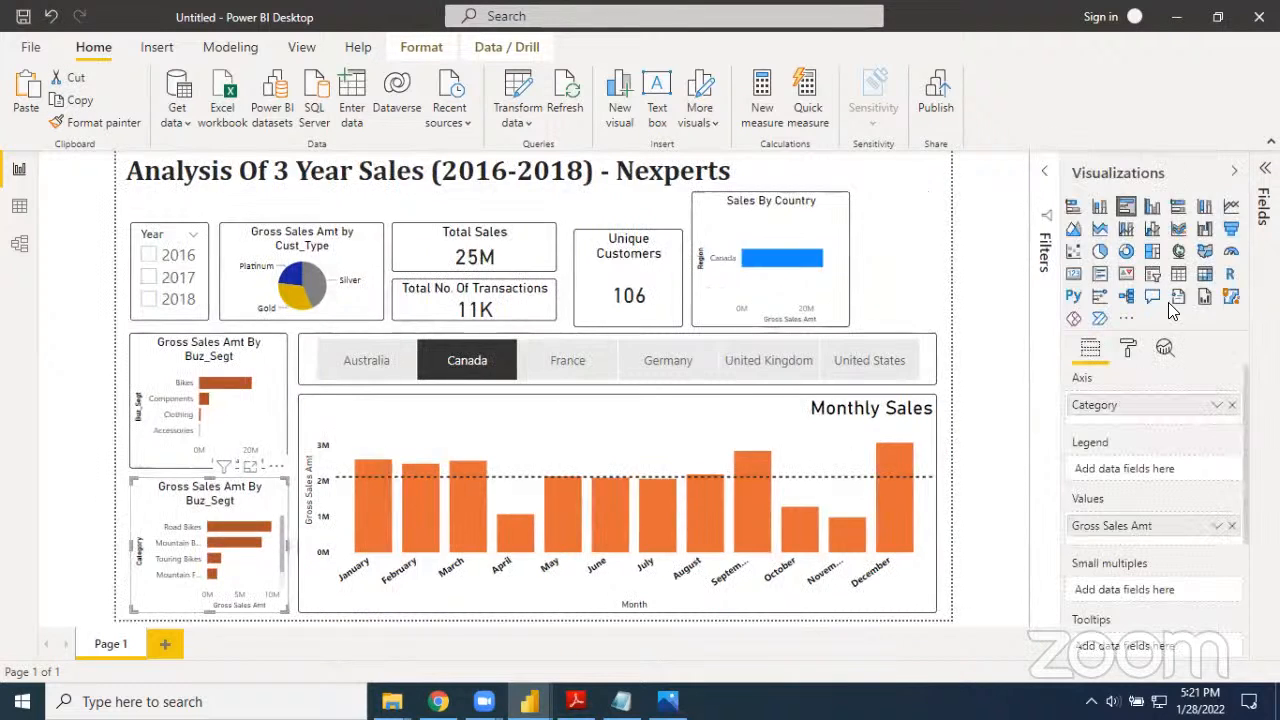
click(1128, 350)
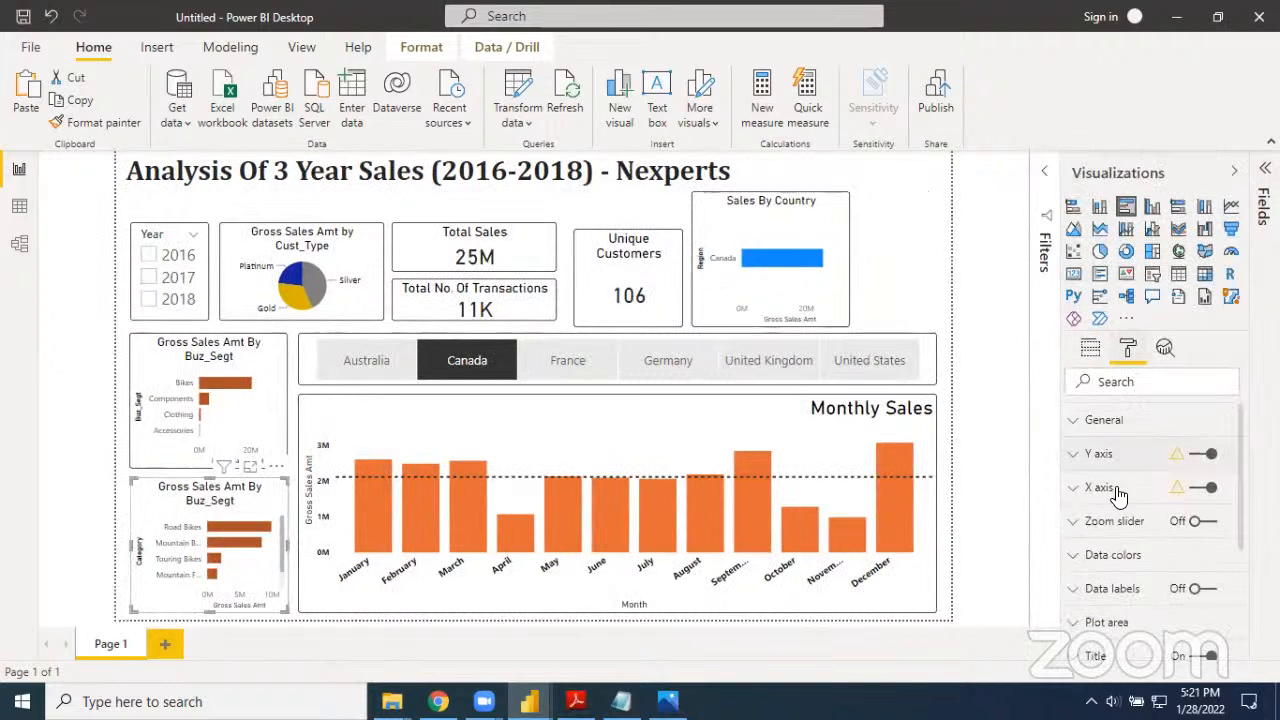
scroll(1094, 486, down, 1)
click(1085, 618)
scroll(1114, 594, down, 1)
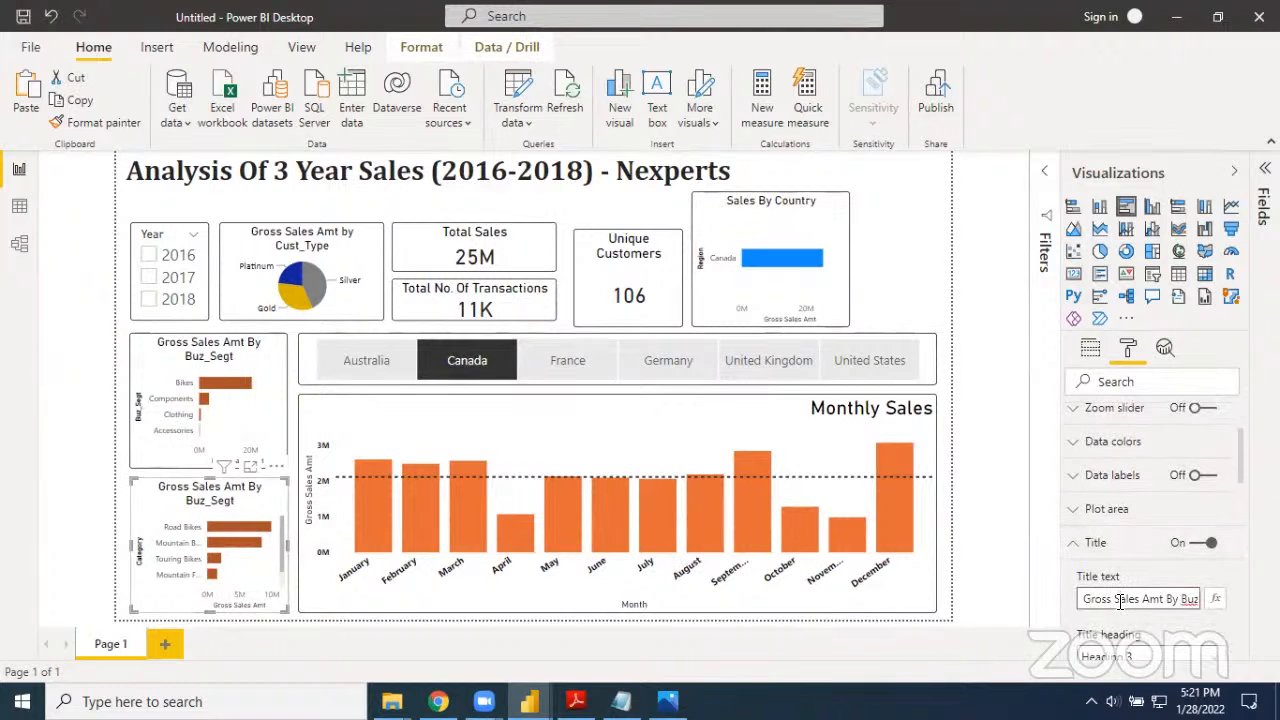
triple_click(1120, 601)
text(T)
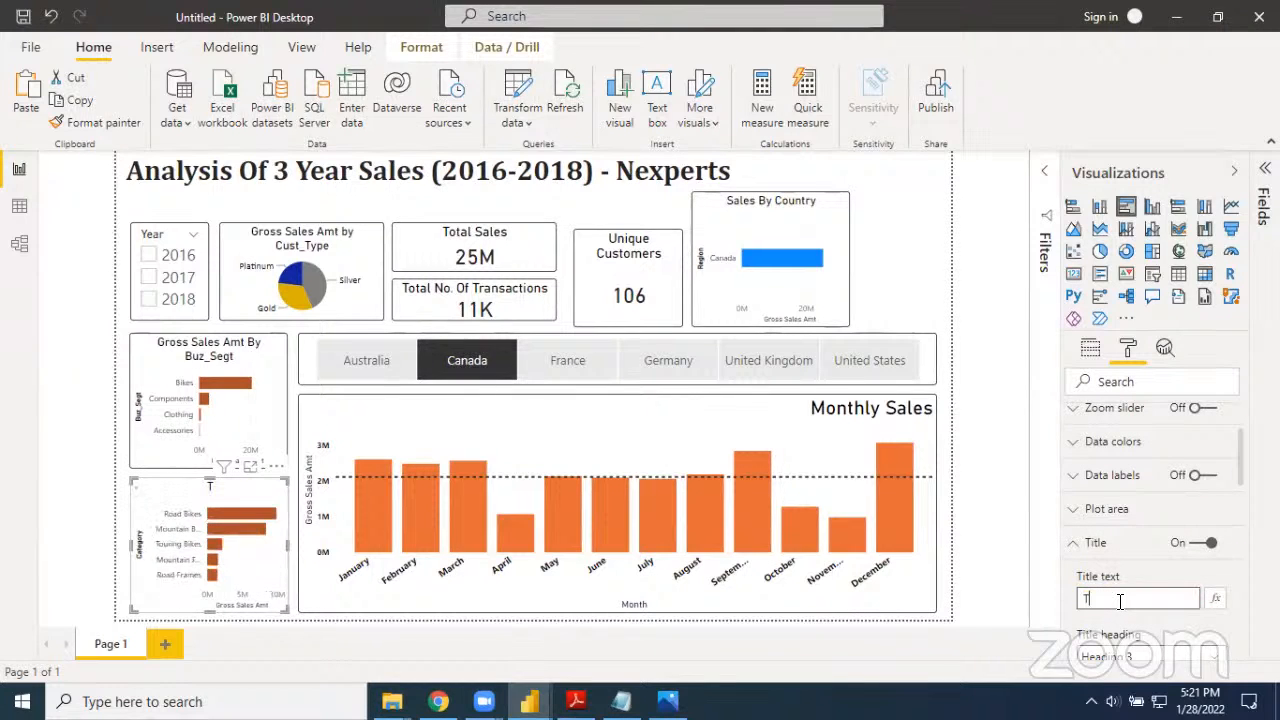
text(op 5 Products)
Give the category bar chart's title a black font color and a text size of 17 pt
scroll(1121, 598, down, 5)
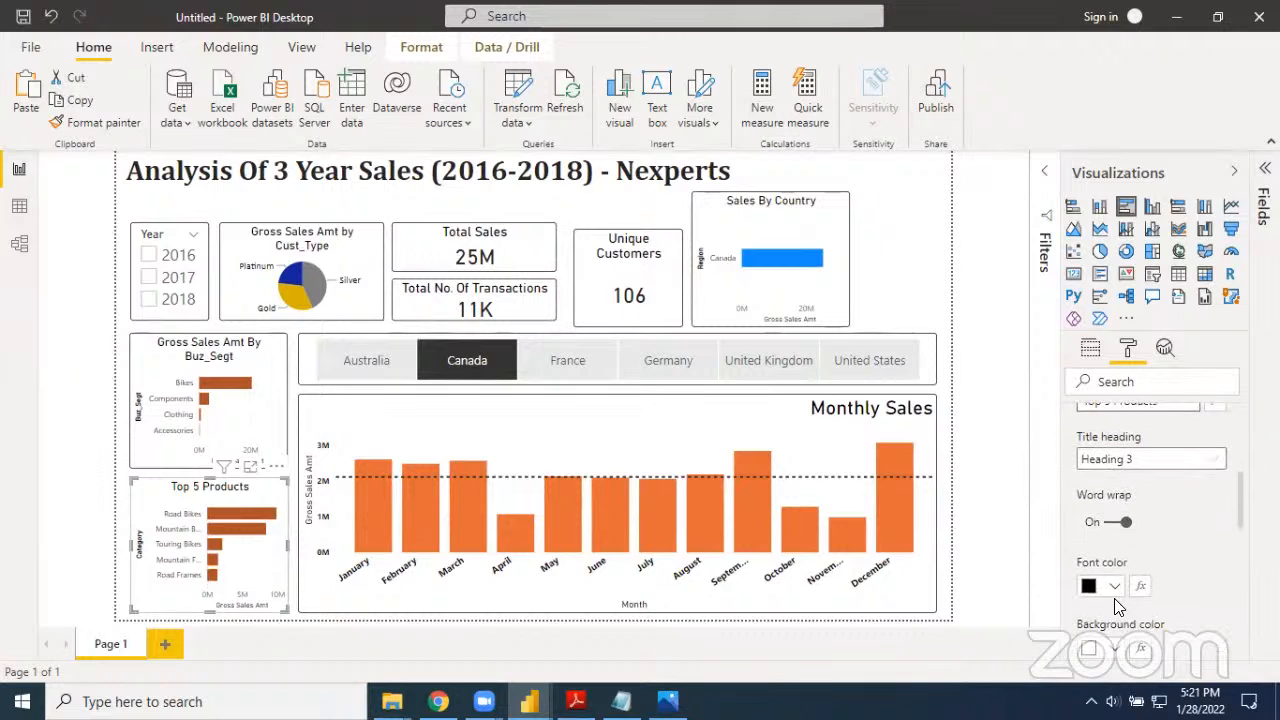
click(1115, 588)
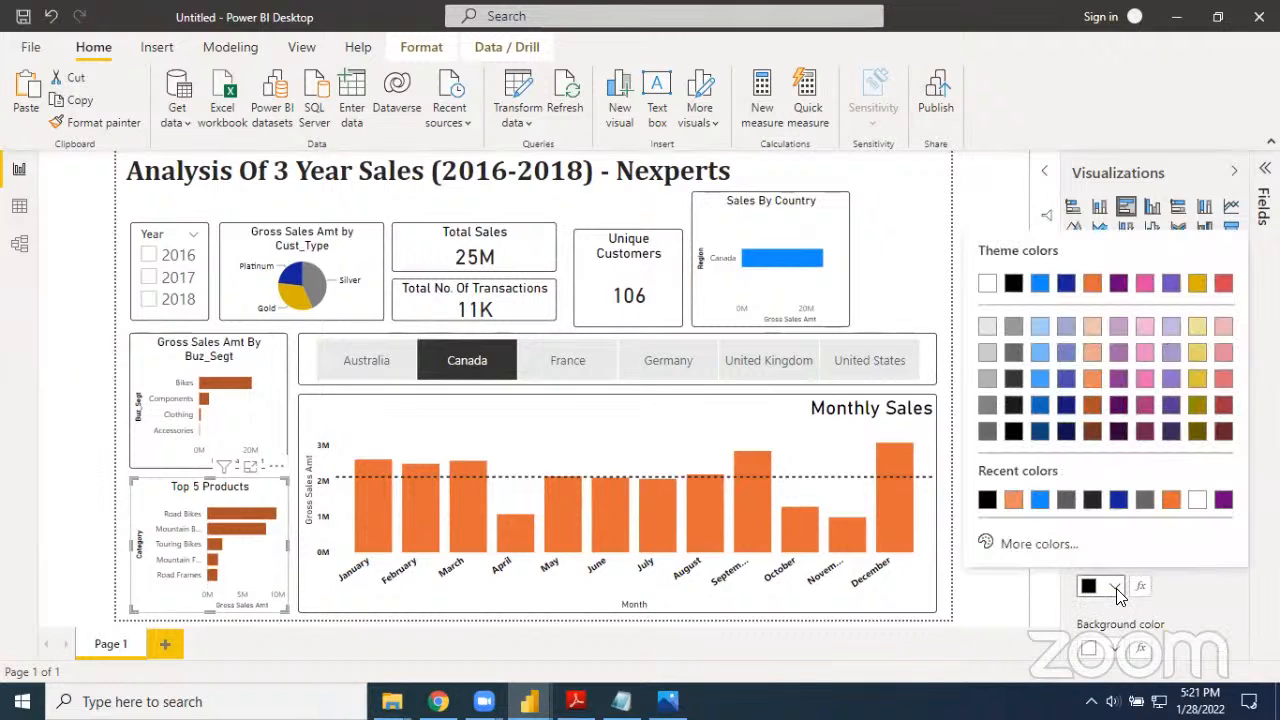
click(988, 500)
scroll(1175, 615, down, 2)
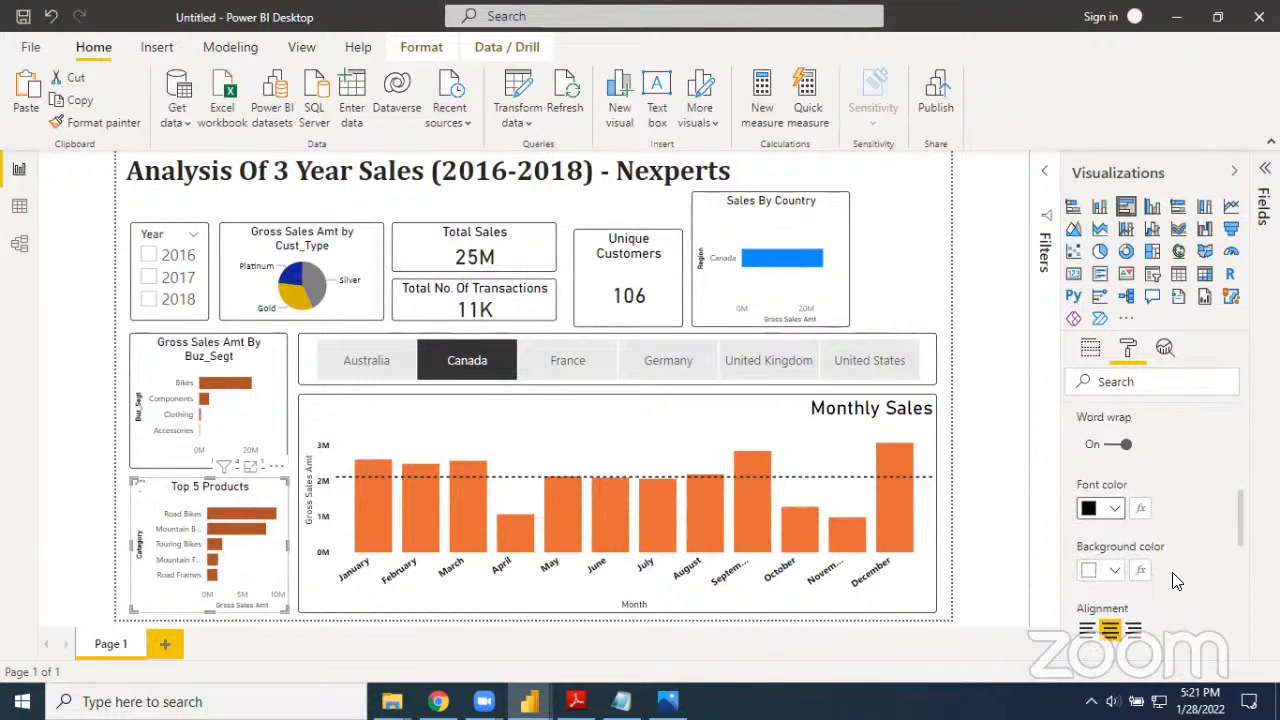
scroll(1113, 600, down, 1)
scroll(1113, 600, down, 1)
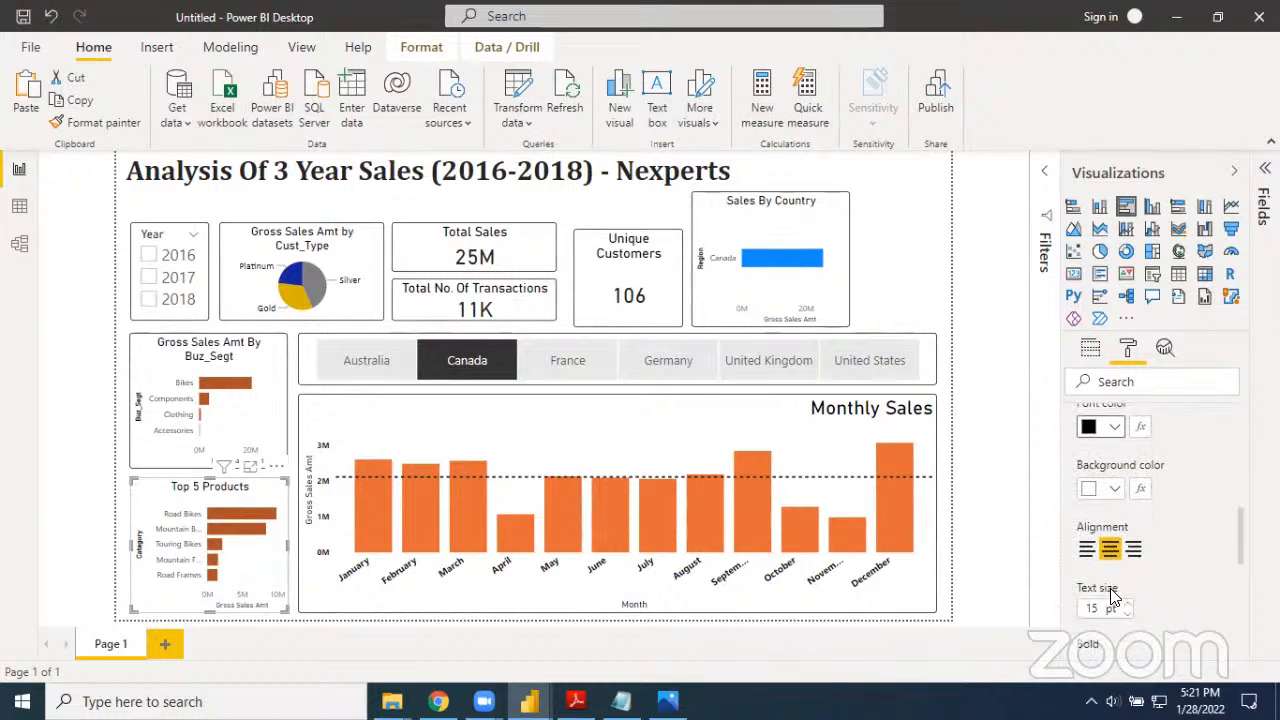
click(1127, 604)
click(1127, 604)
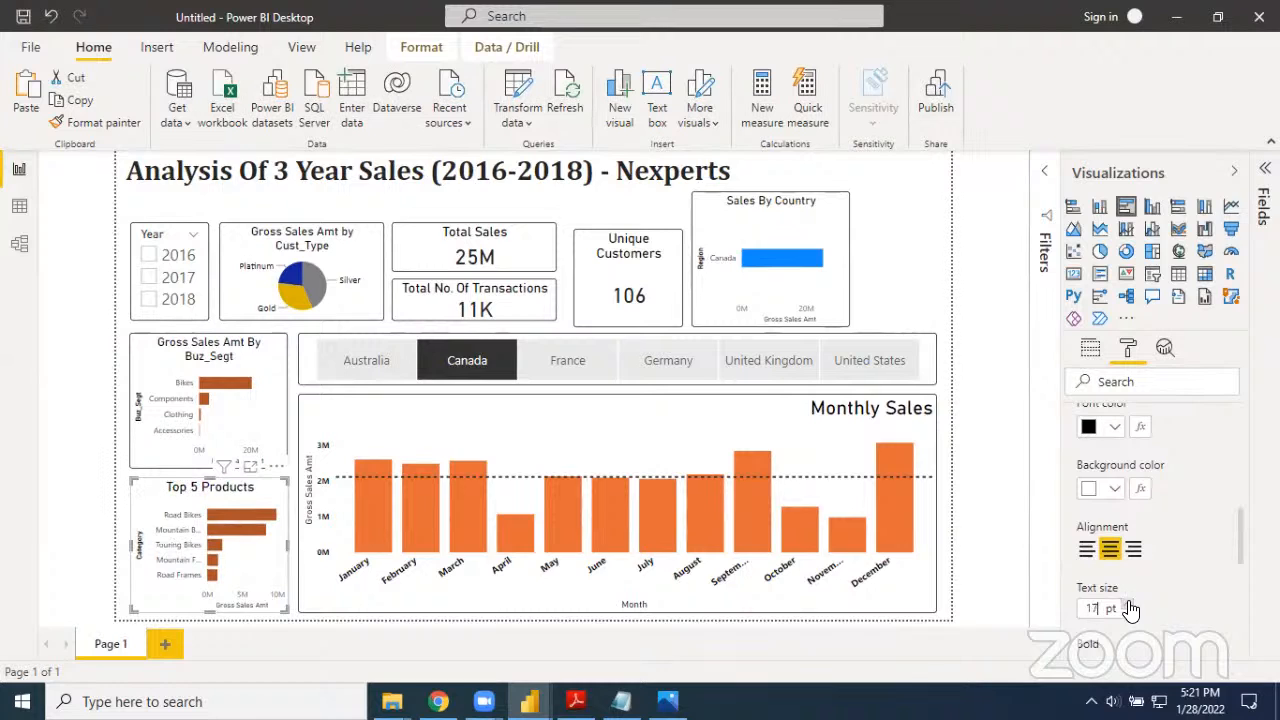
click(1003, 523)
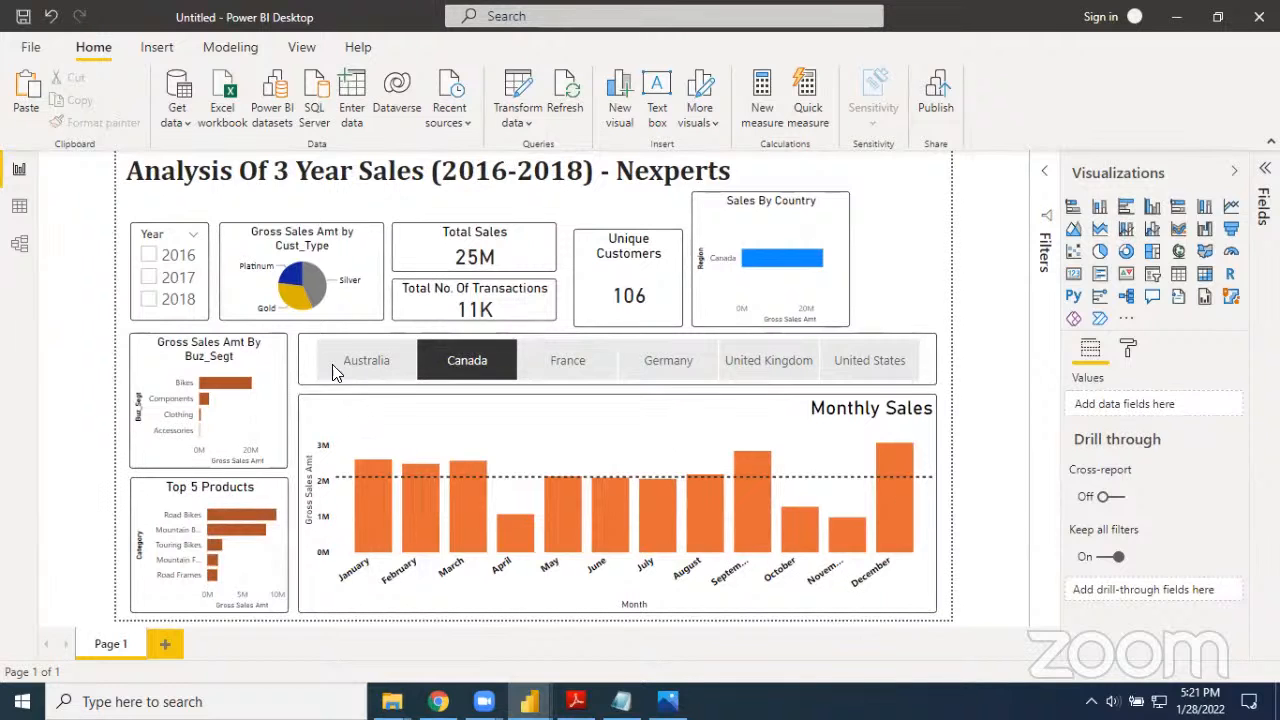
Clear the Canada selection in the country slicer
click(432, 370)
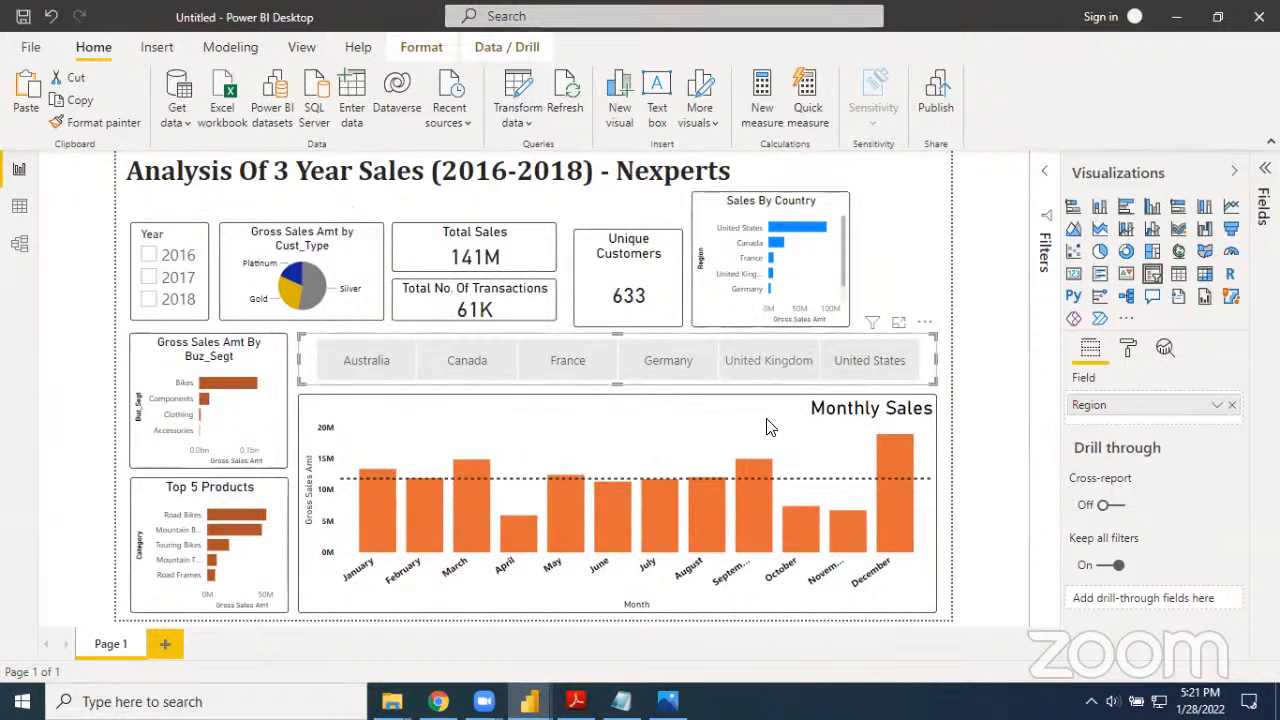
mouse_move(392, 502)
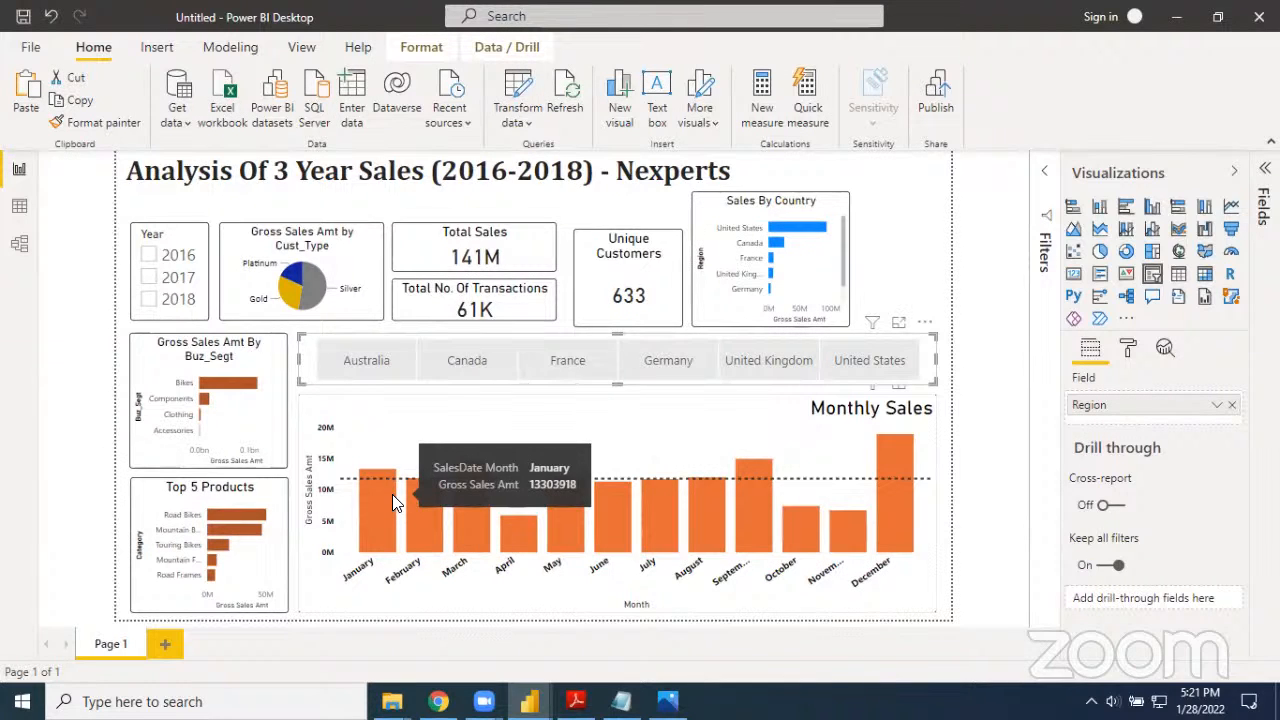
Narrow the Total Sales and Total No. Of Transactions cards and shift the Unique Customers card and Sales By Country chart closer to them
click(532, 250)
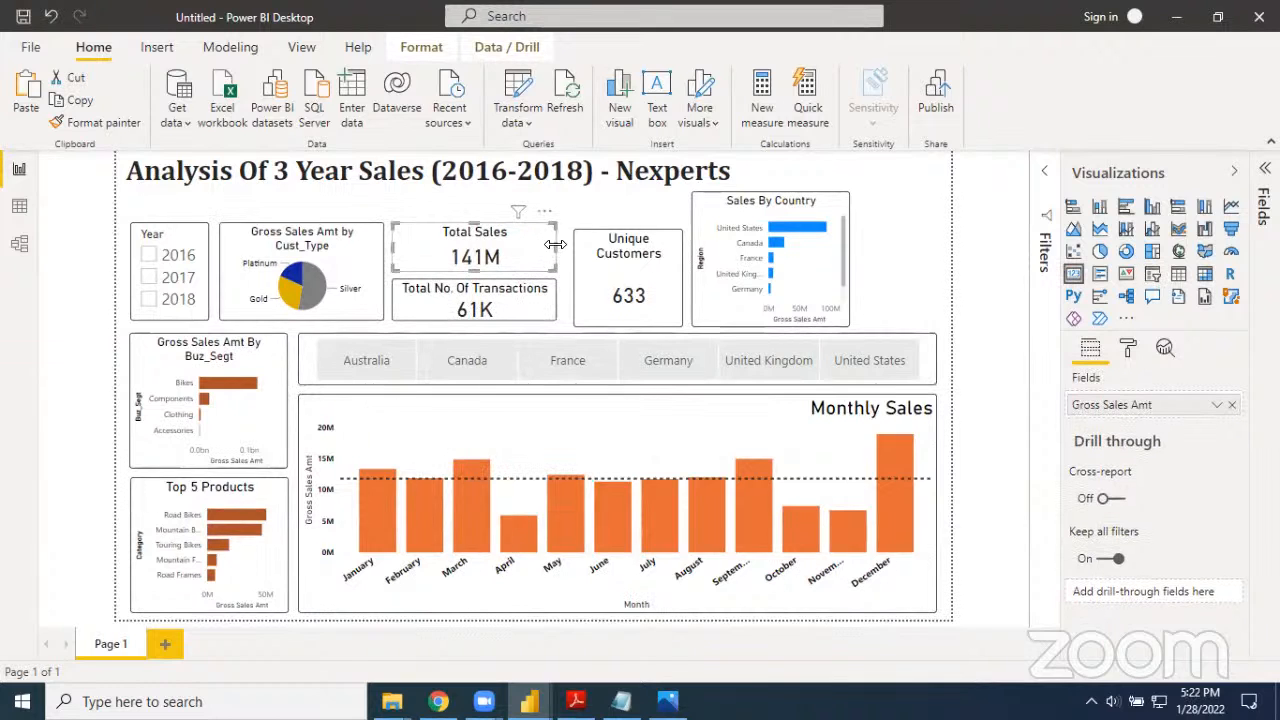
drag(540, 255, 510, 258)
click(530, 314)
drag(556, 306, 535, 289)
click(576, 306)
drag(697, 292, 650, 292)
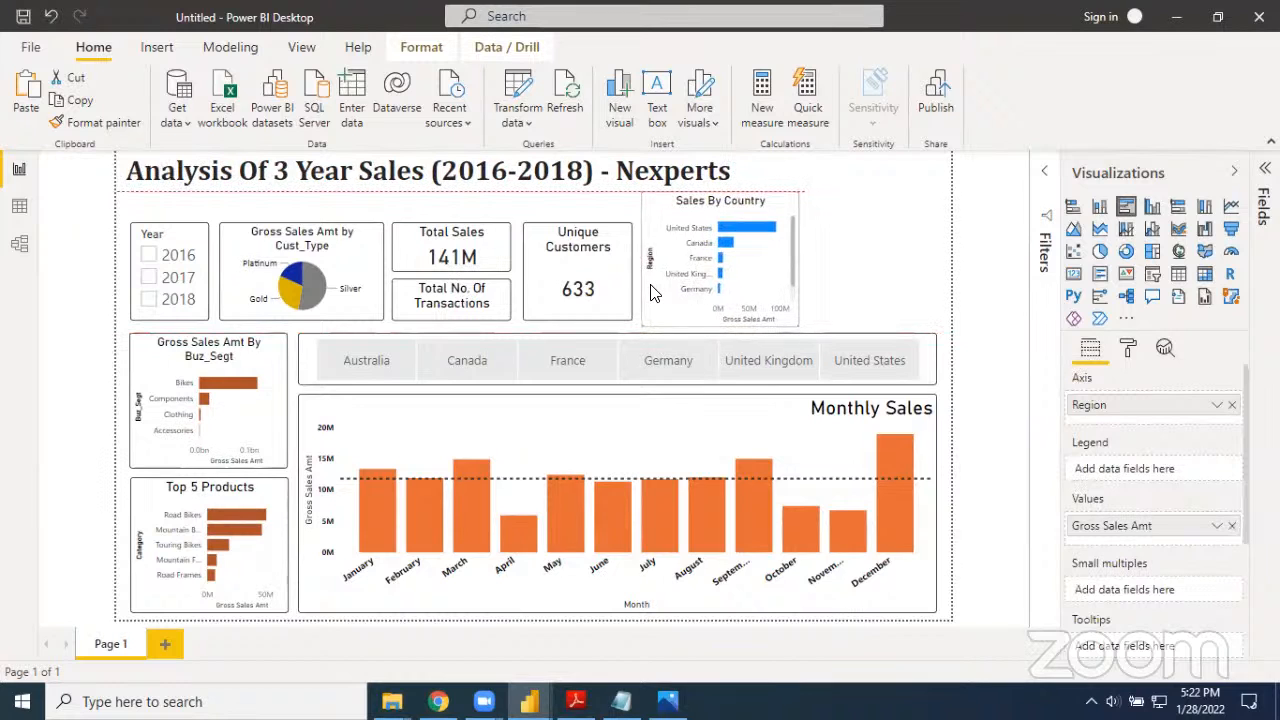
click(895, 307)
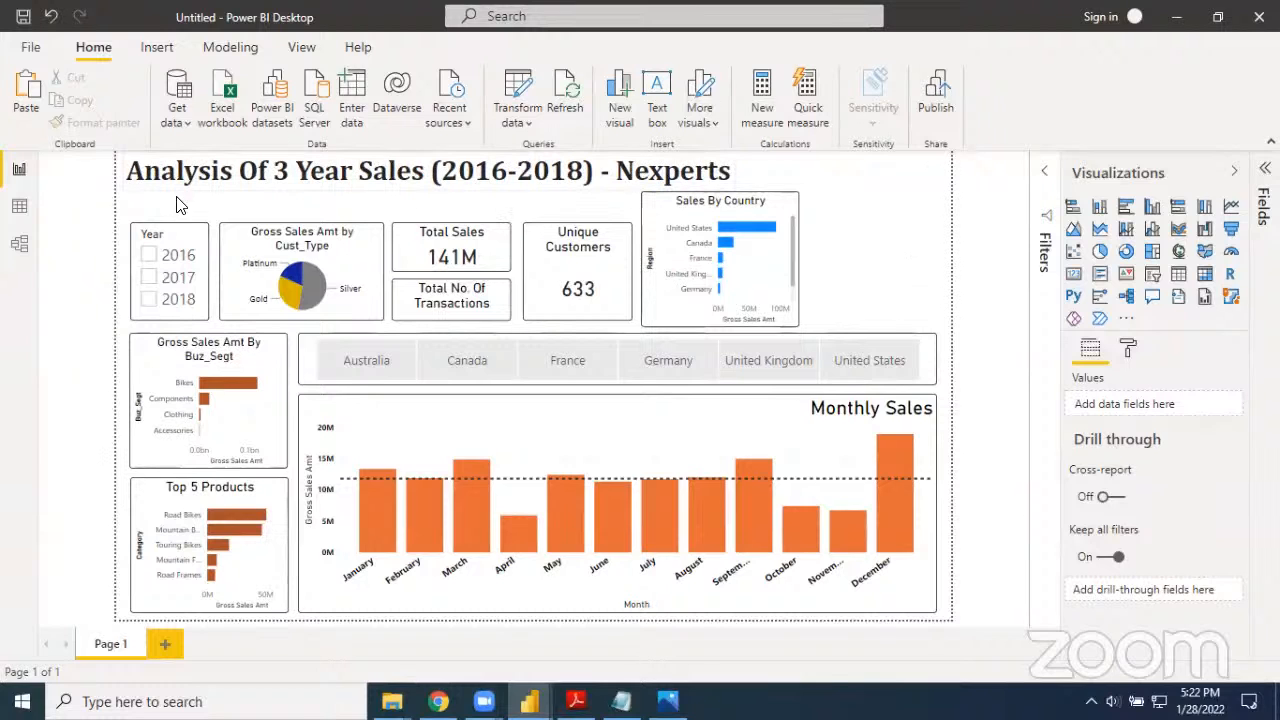
Filter the report by 2016, 2017 and 2018 one at a time in the Year slicer and clear the selection
click(148, 257)
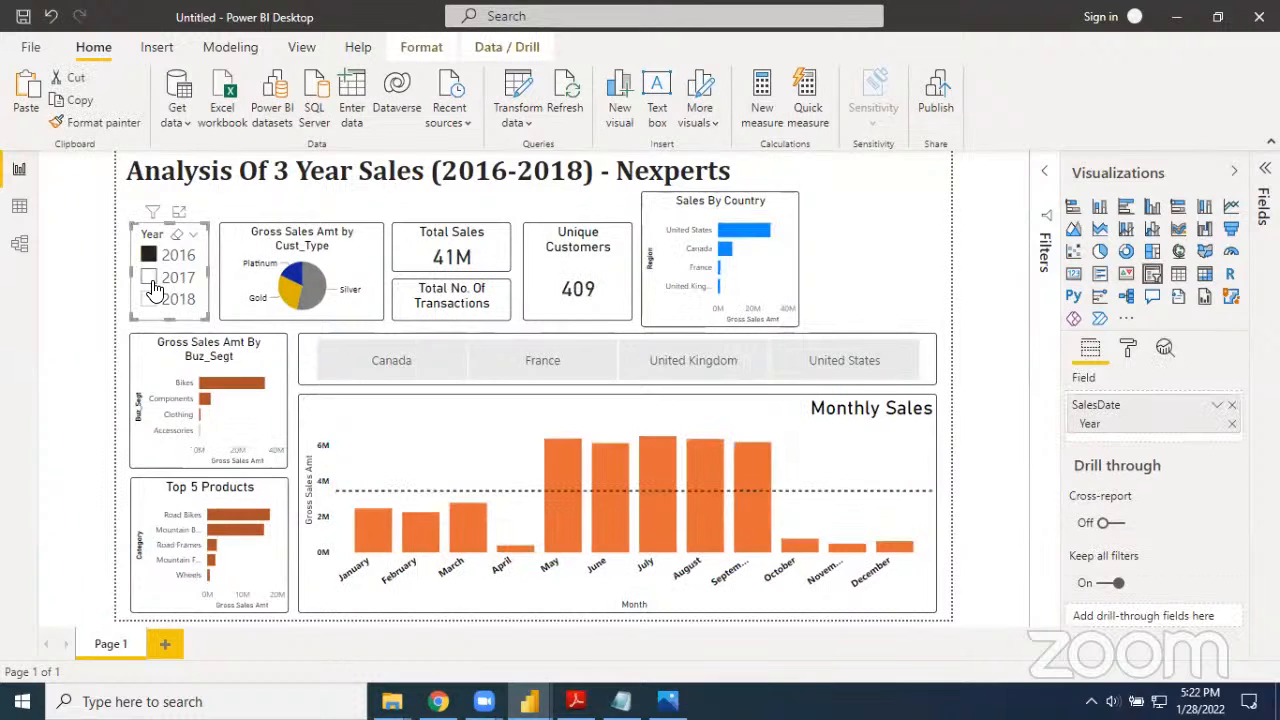
click(150, 278)
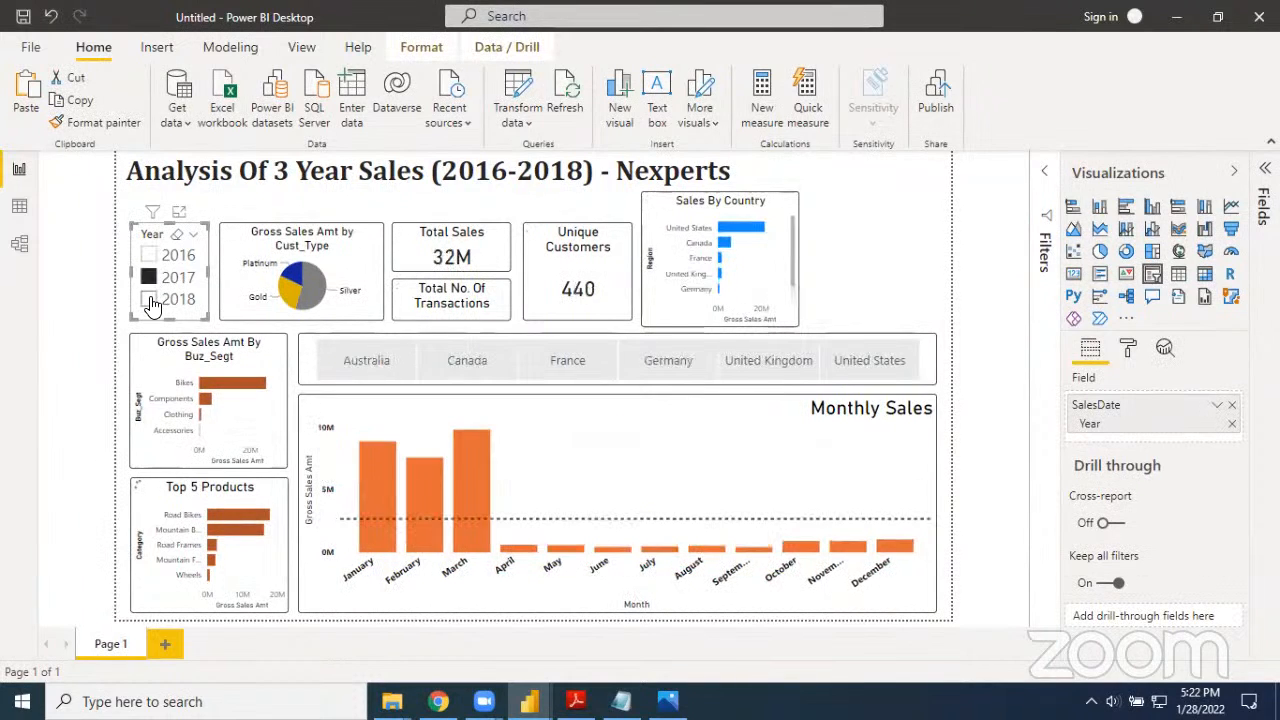
click(149, 300)
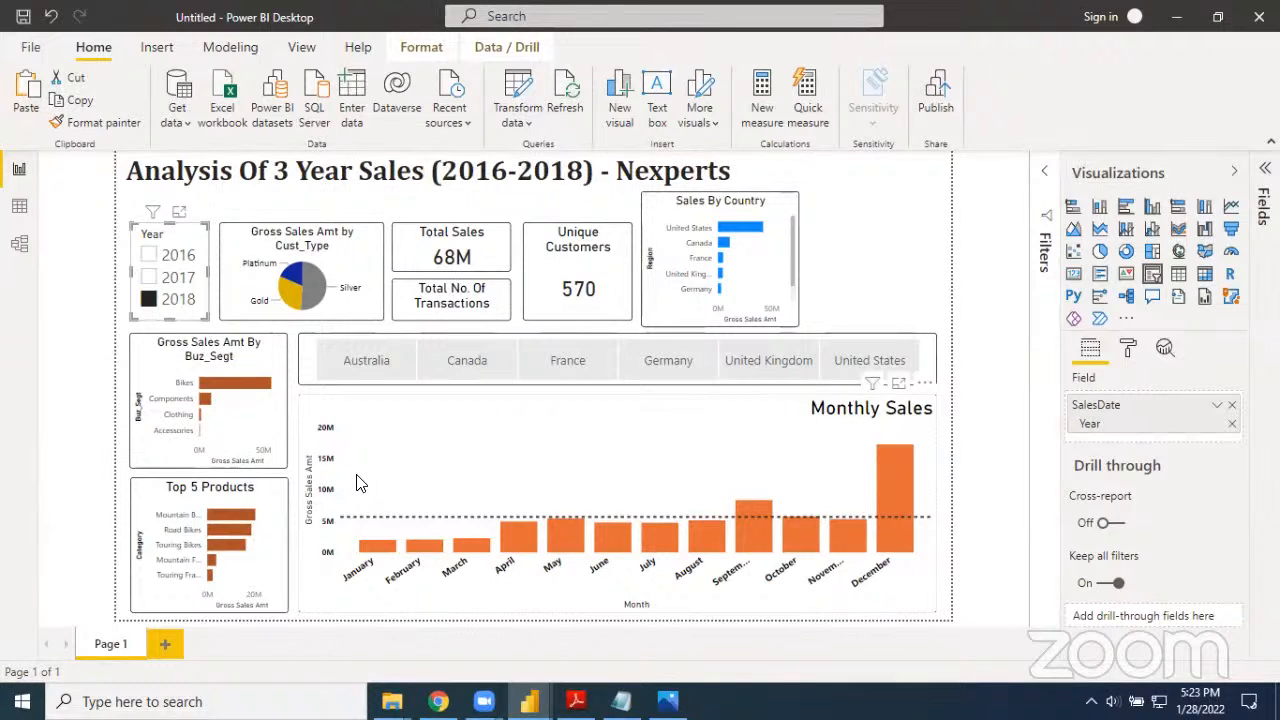
click(897, 287)
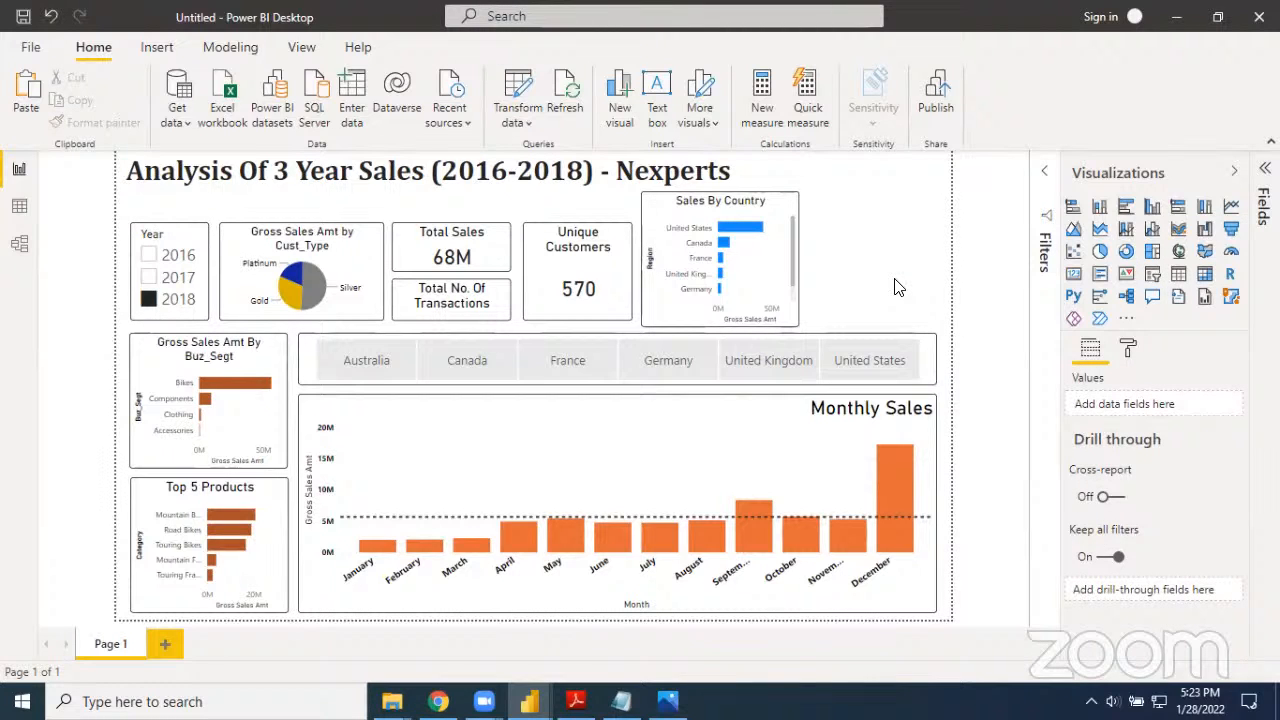
click(149, 301)
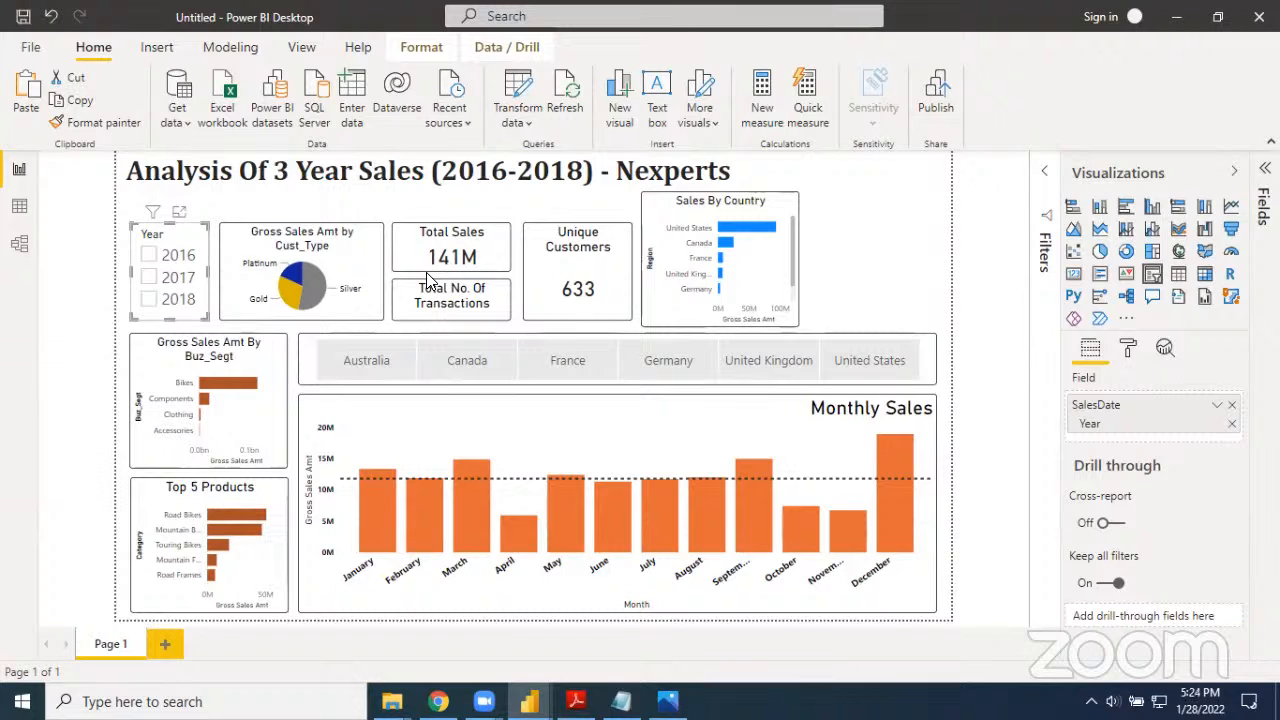
Duplicate the Sales By Country chart and place the copy beside the original at the page's right edge
click(666, 208)
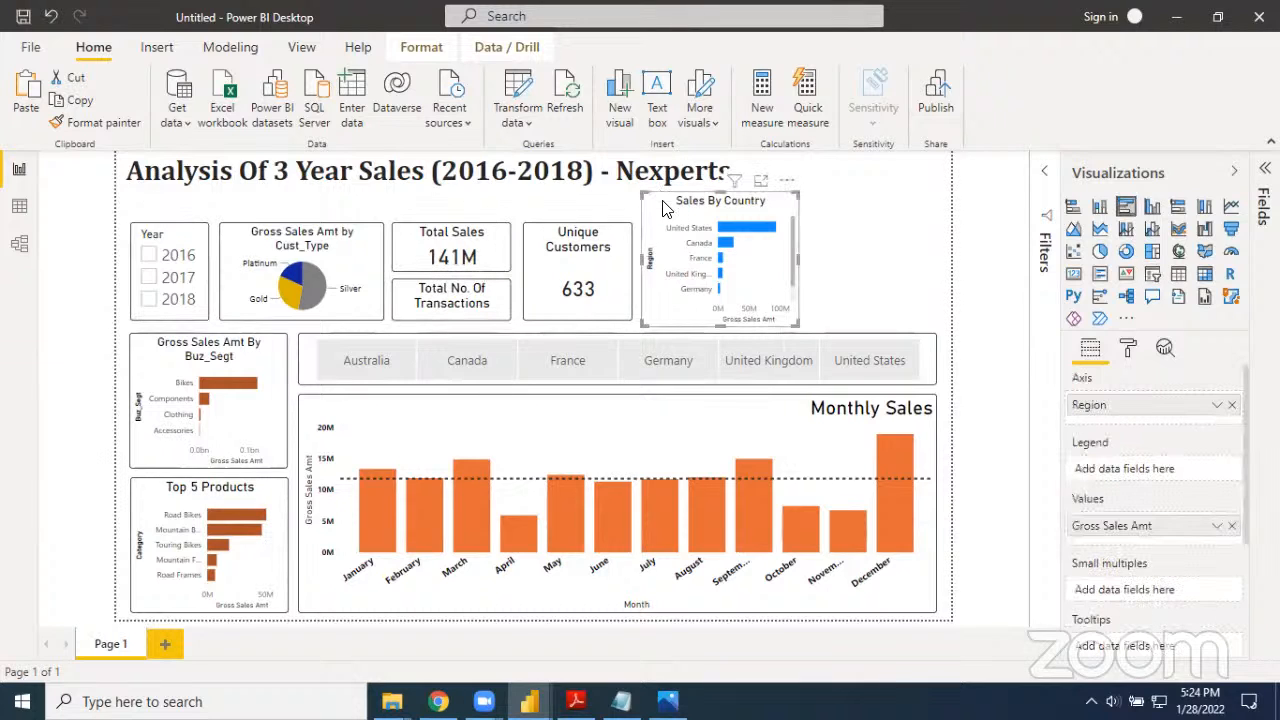
click(815, 244)
key(ctrl+v)
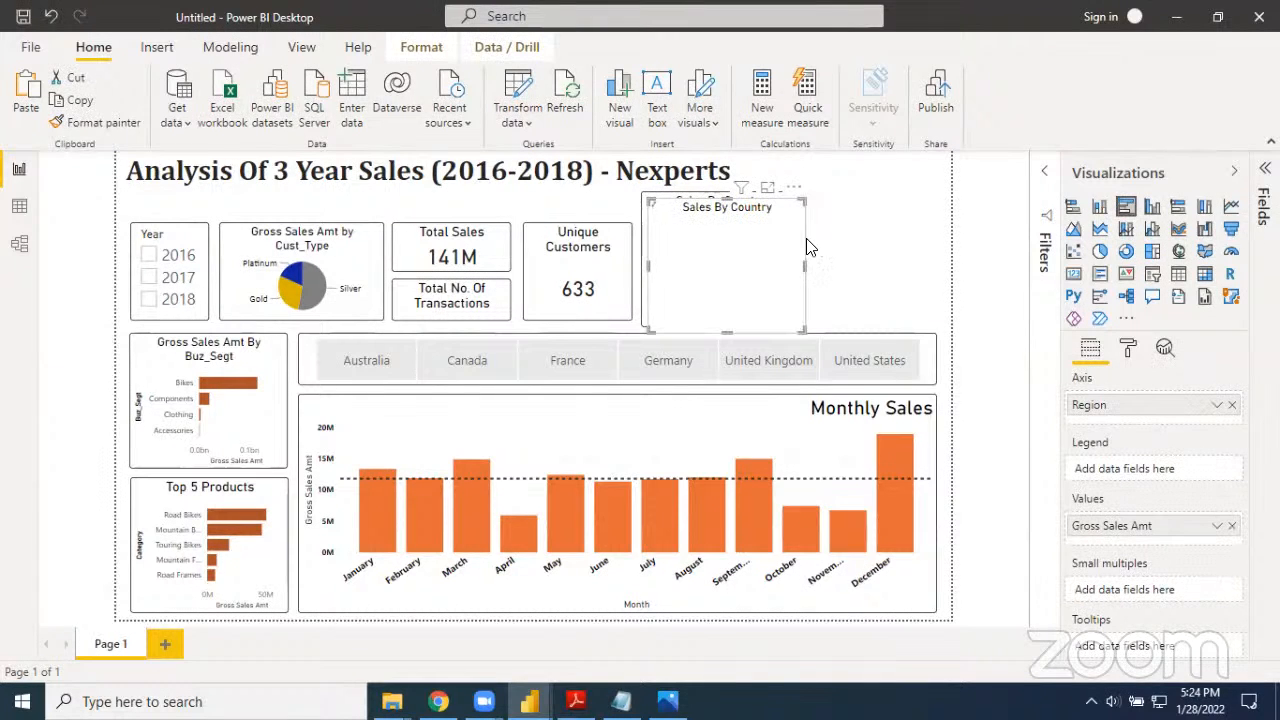
drag(780, 263, 946, 250)
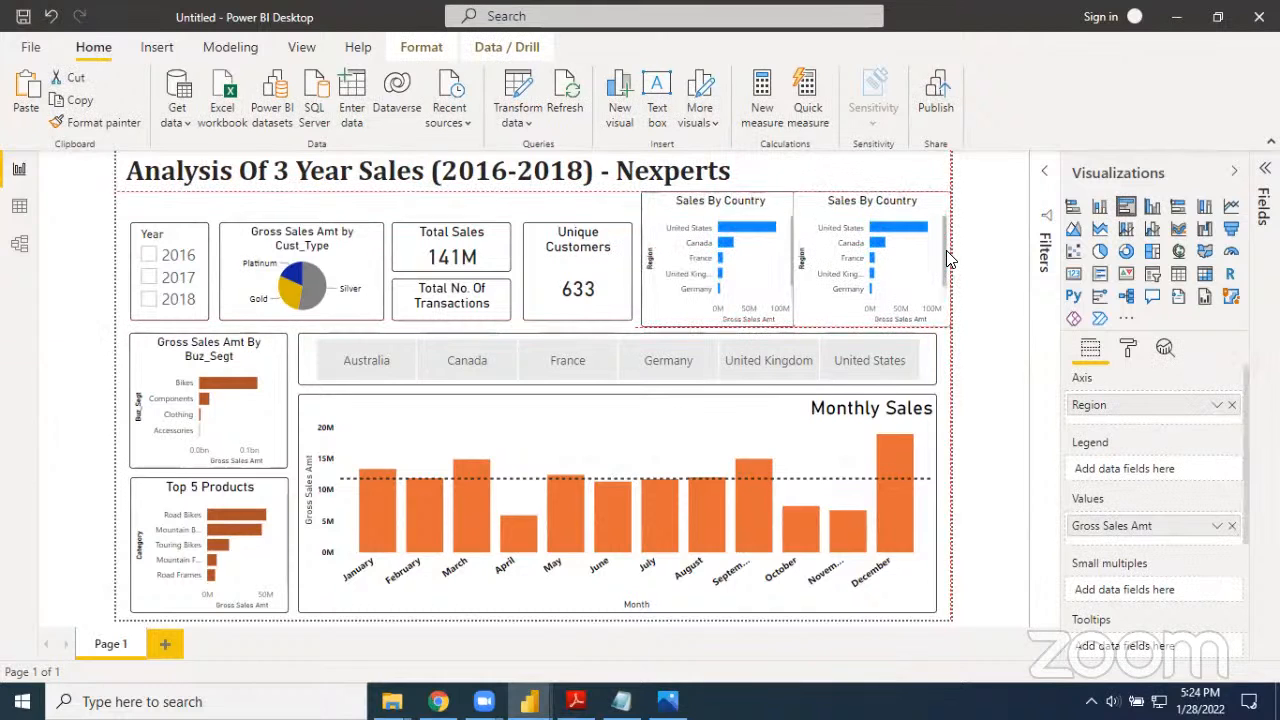
Narrow the Cust_Type pie chart and both sales cards, and shift the Unique Customers card and original Sales By Country chart left
click(541, 270)
click(510, 256)
drag(510, 248, 490, 262)
click(381, 278)
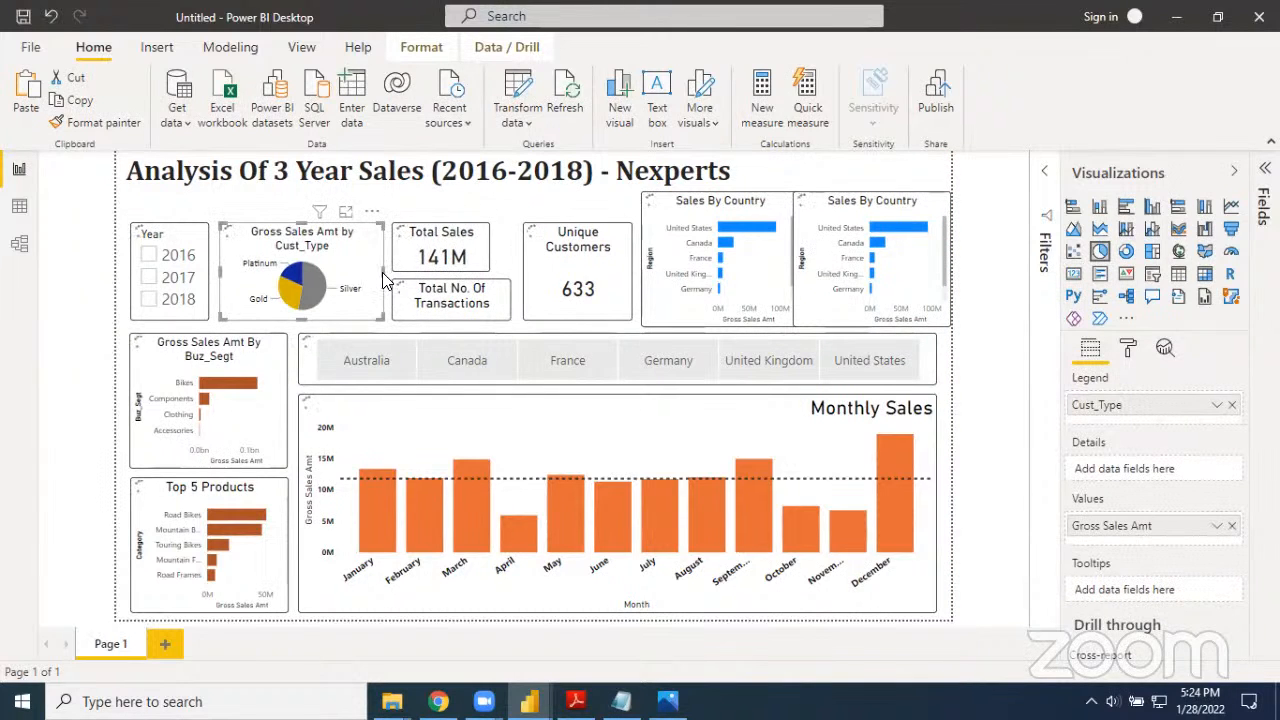
drag(384, 279, 372, 280)
click(438, 316)
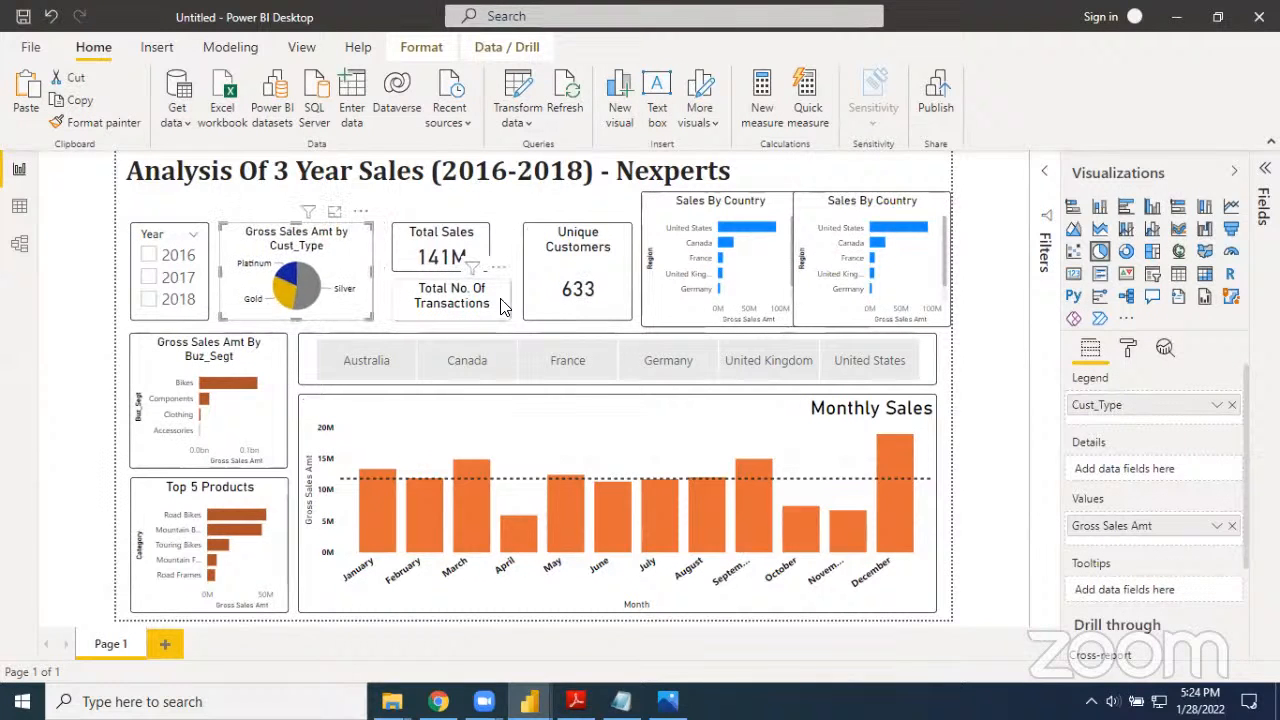
drag(538, 290, 521, 289)
drag(648, 302, 643, 303)
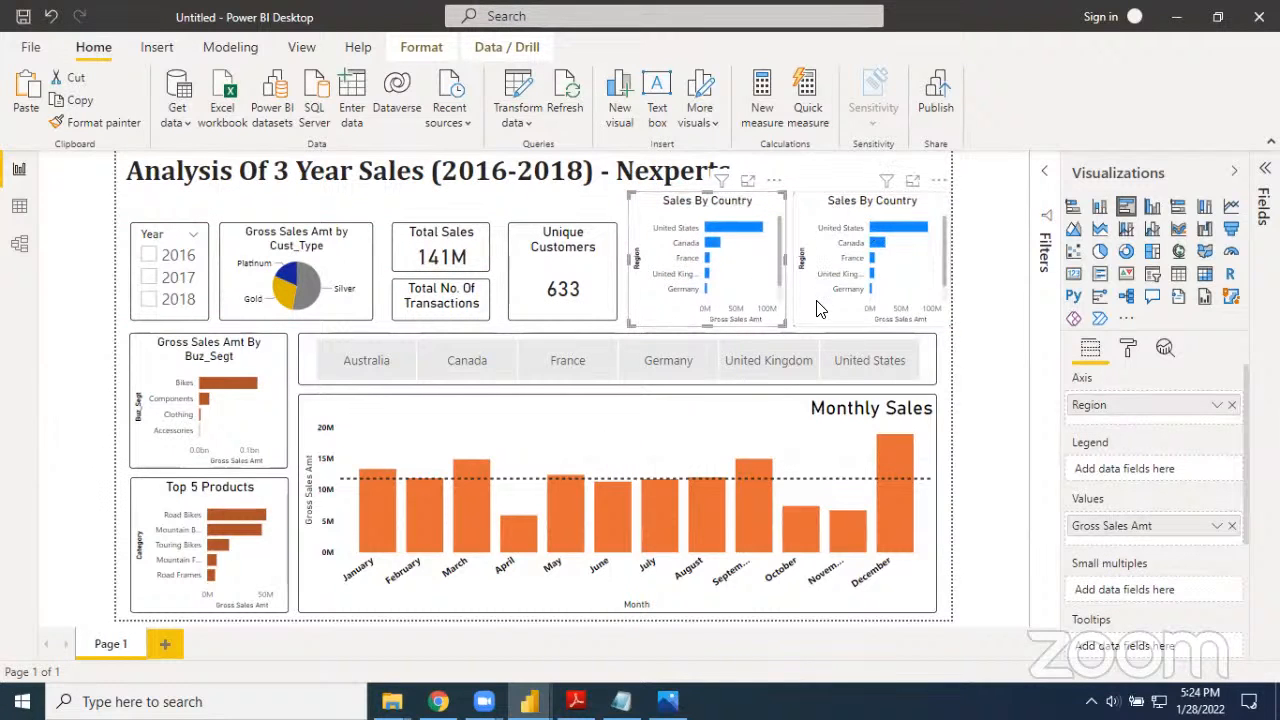
click(983, 324)
Narrow the Unique Customers card and space out the two Sales By Country charts, aligning the copy with the Monthly Sales chart's right edge
click(606, 280)
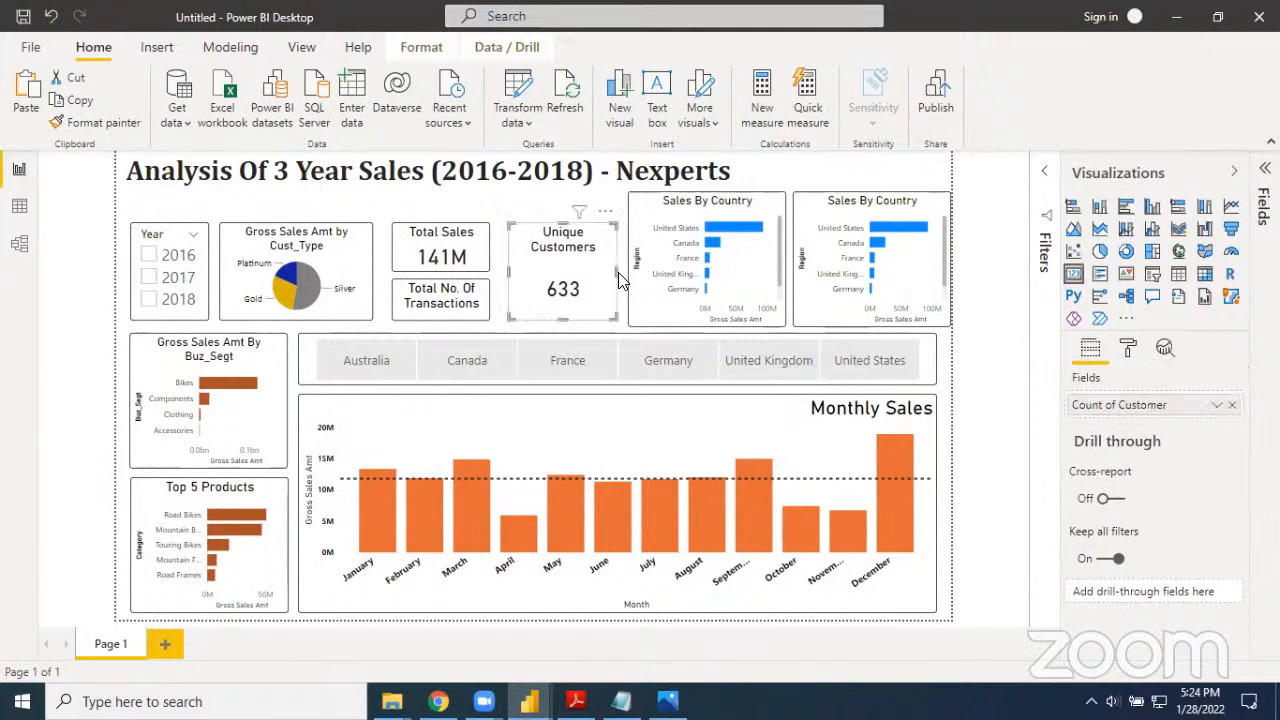
drag(606, 273, 650, 290)
drag(808, 312, 795, 313)
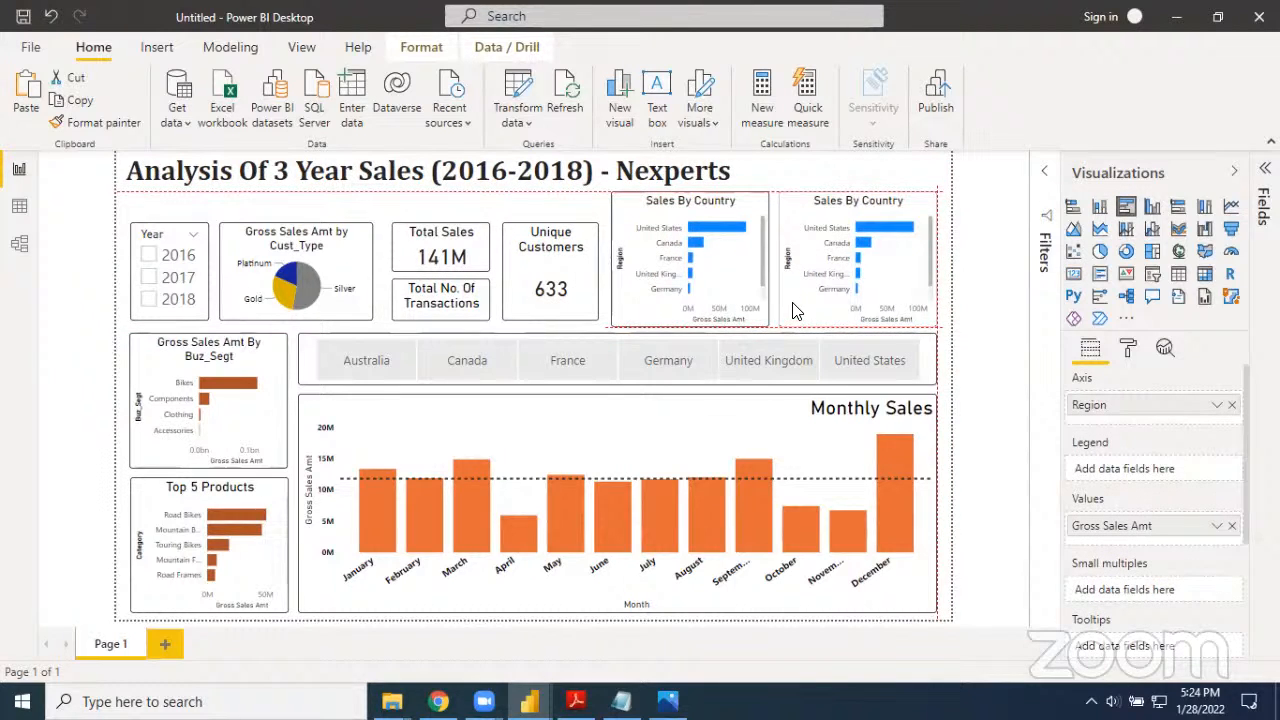
click(980, 352)
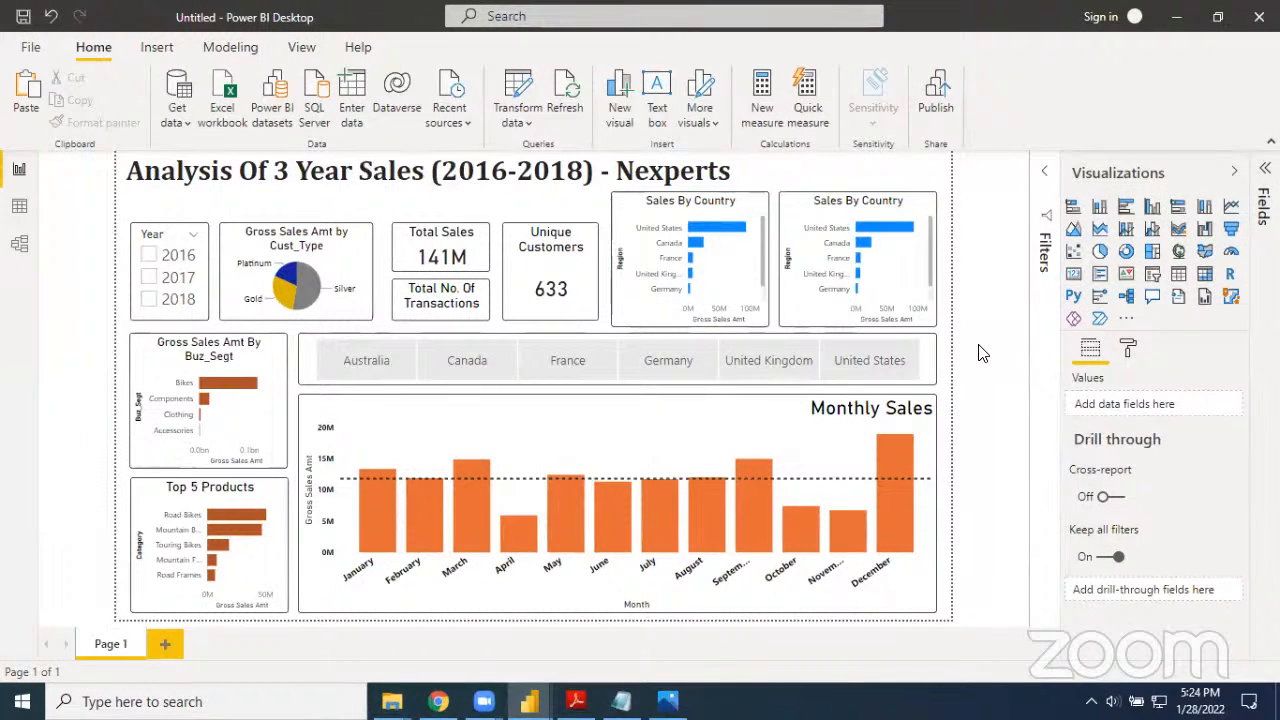
Convert the copied Sales By Country chart to a clustered column chart and replace Region on its axis with the SalesDate Year
click(813, 240)
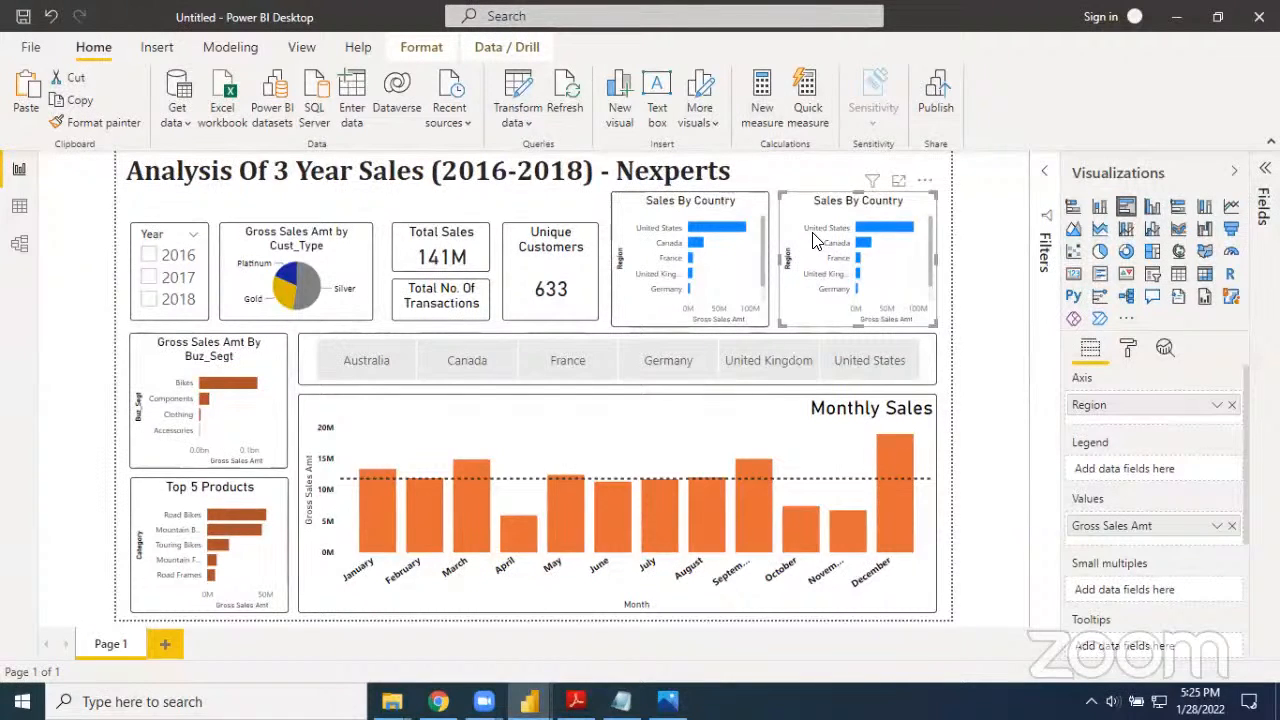
click(1151, 207)
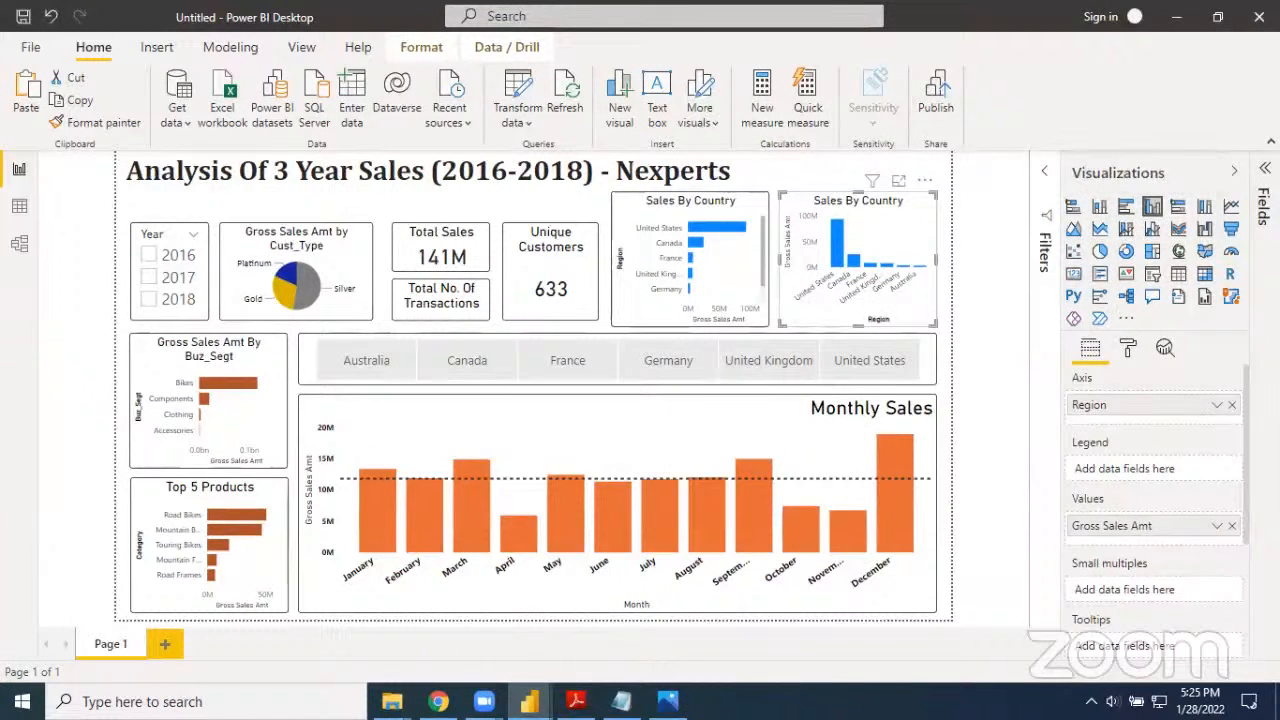
click(1264, 400)
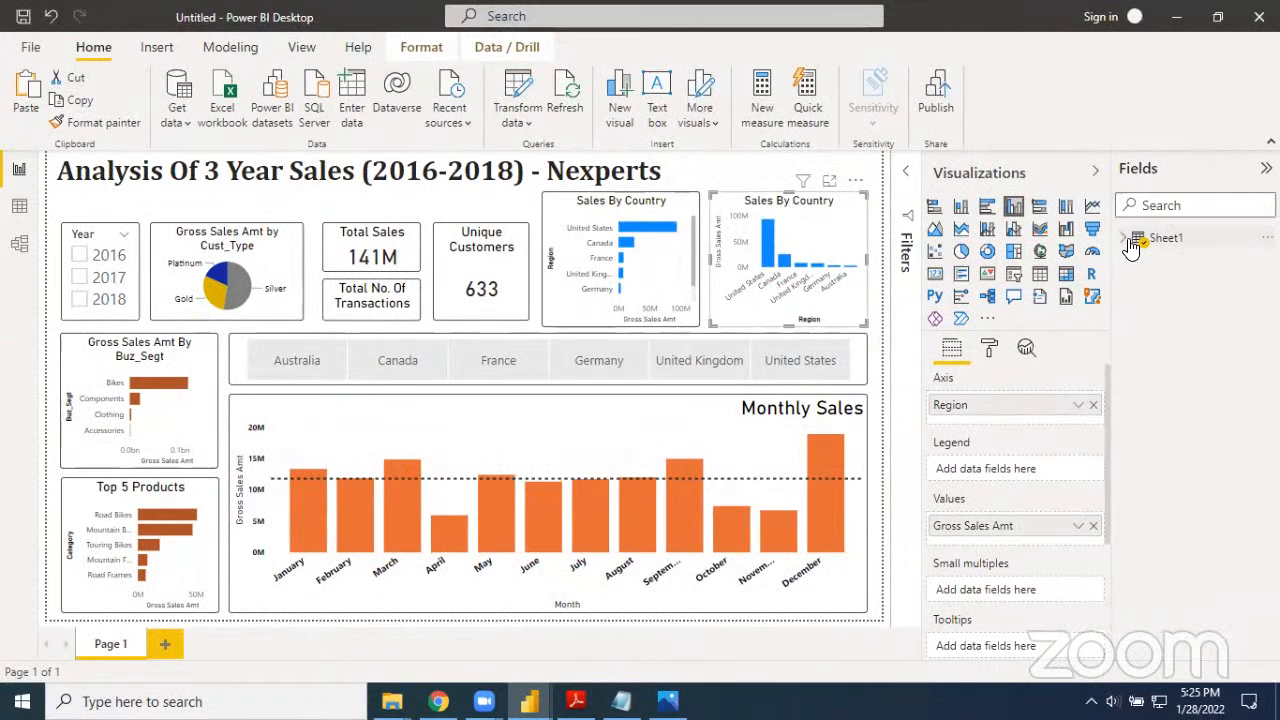
click(1128, 241)
click(1143, 509)
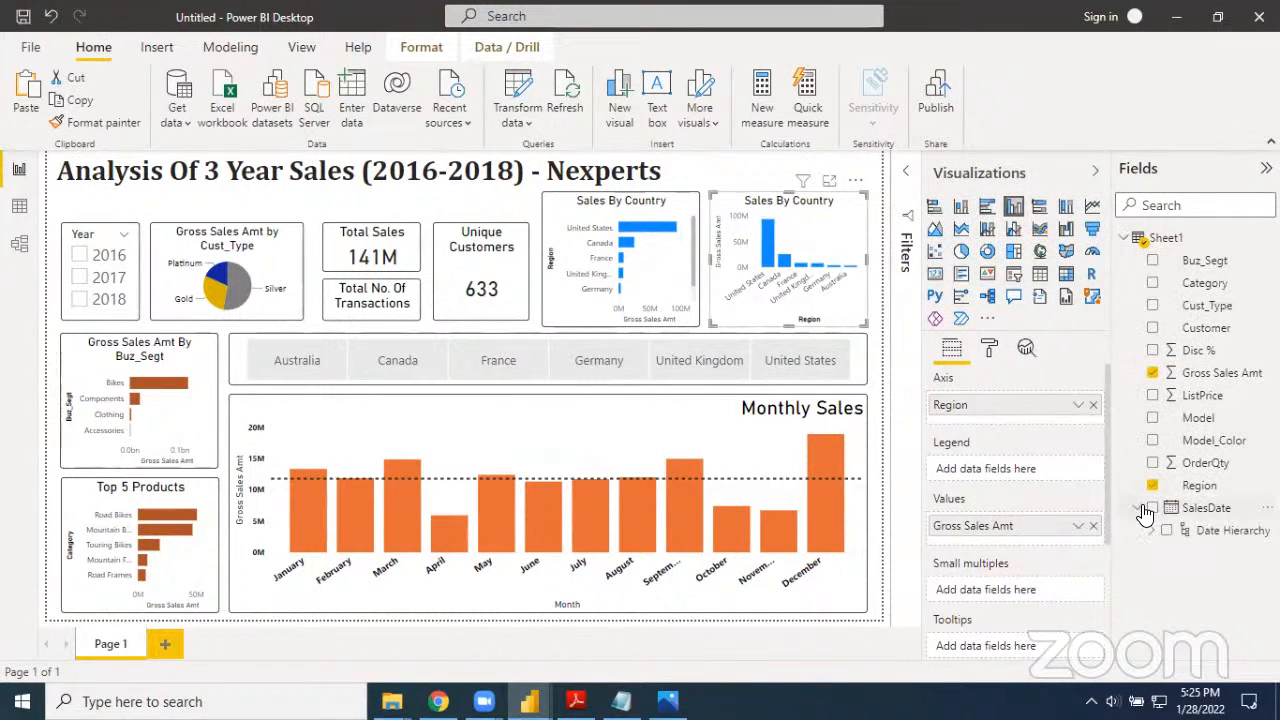
click(1152, 531)
drag(1228, 566, 1038, 424)
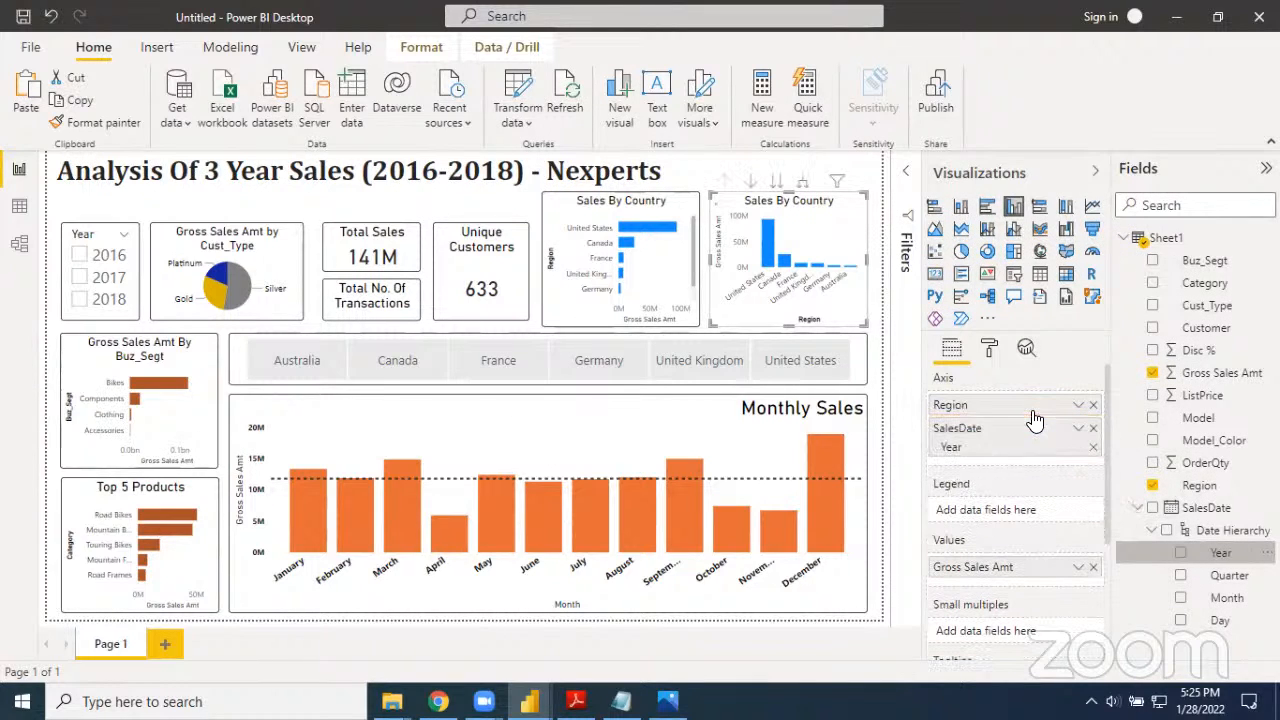
click(1094, 405)
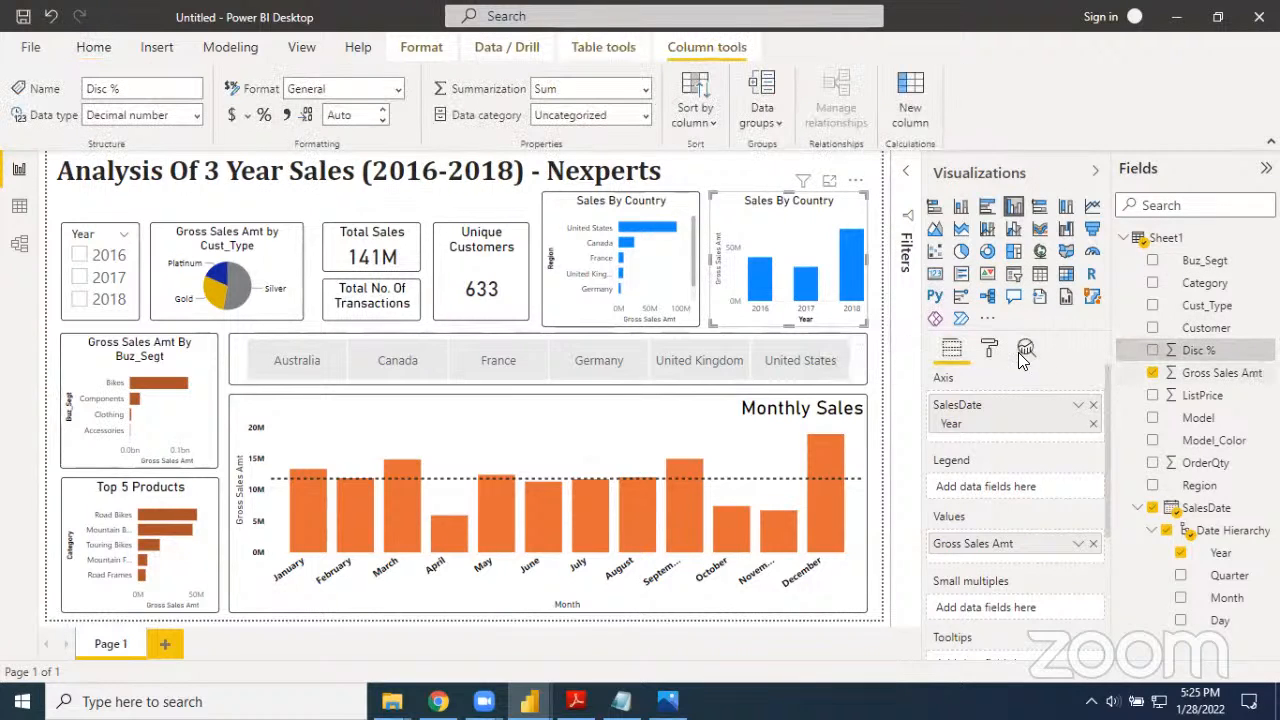
Change the yearly column chart's title text to "Gross Sales Amount By Year"
click(989, 350)
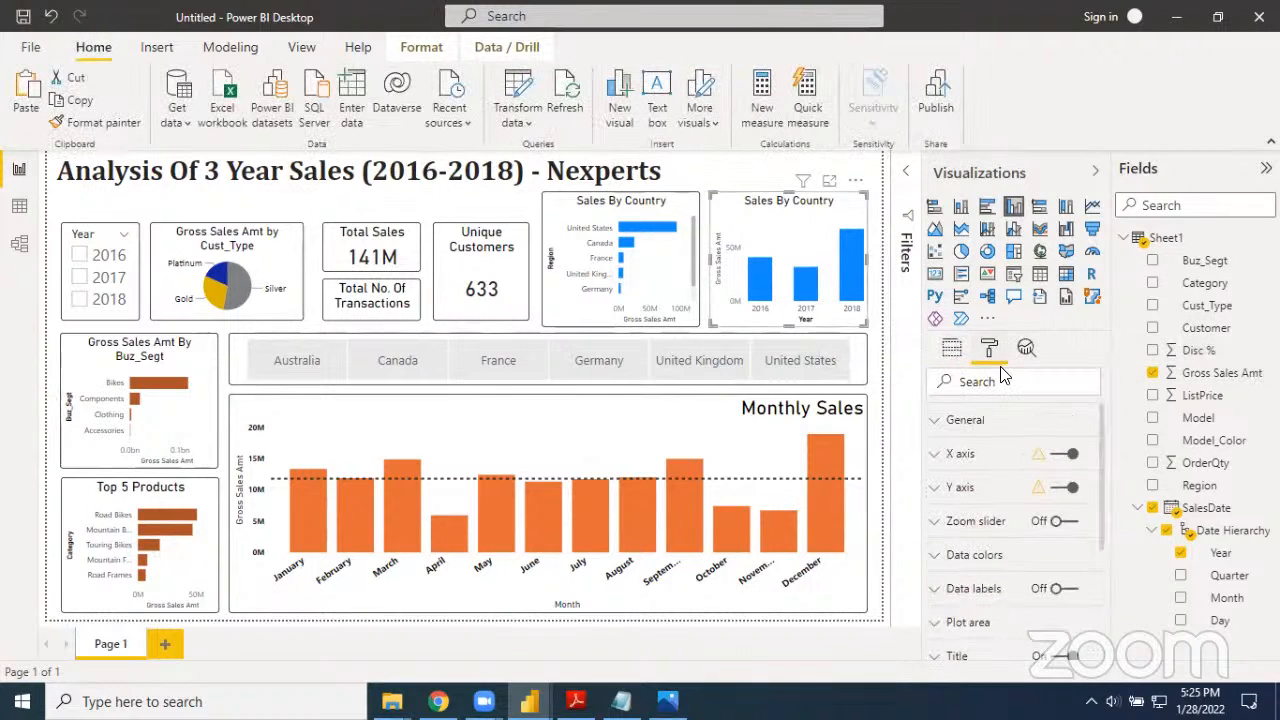
scroll(1030, 530, down, 2)
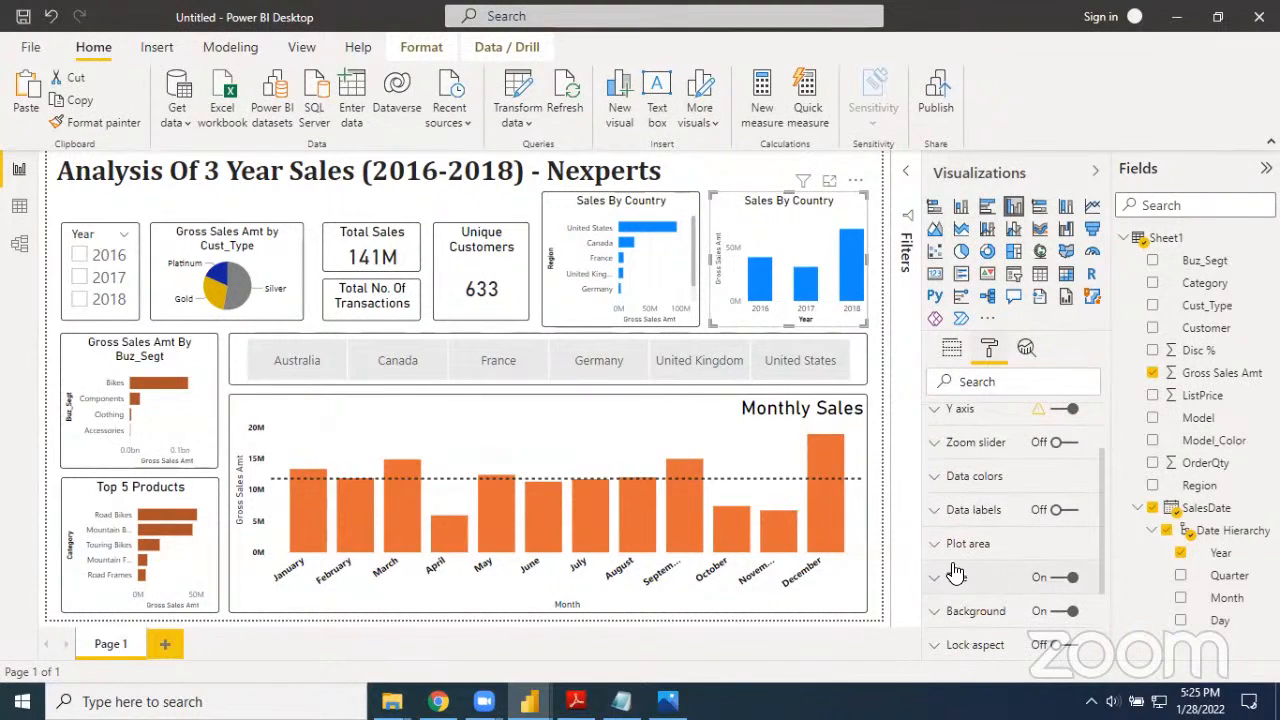
click(937, 580)
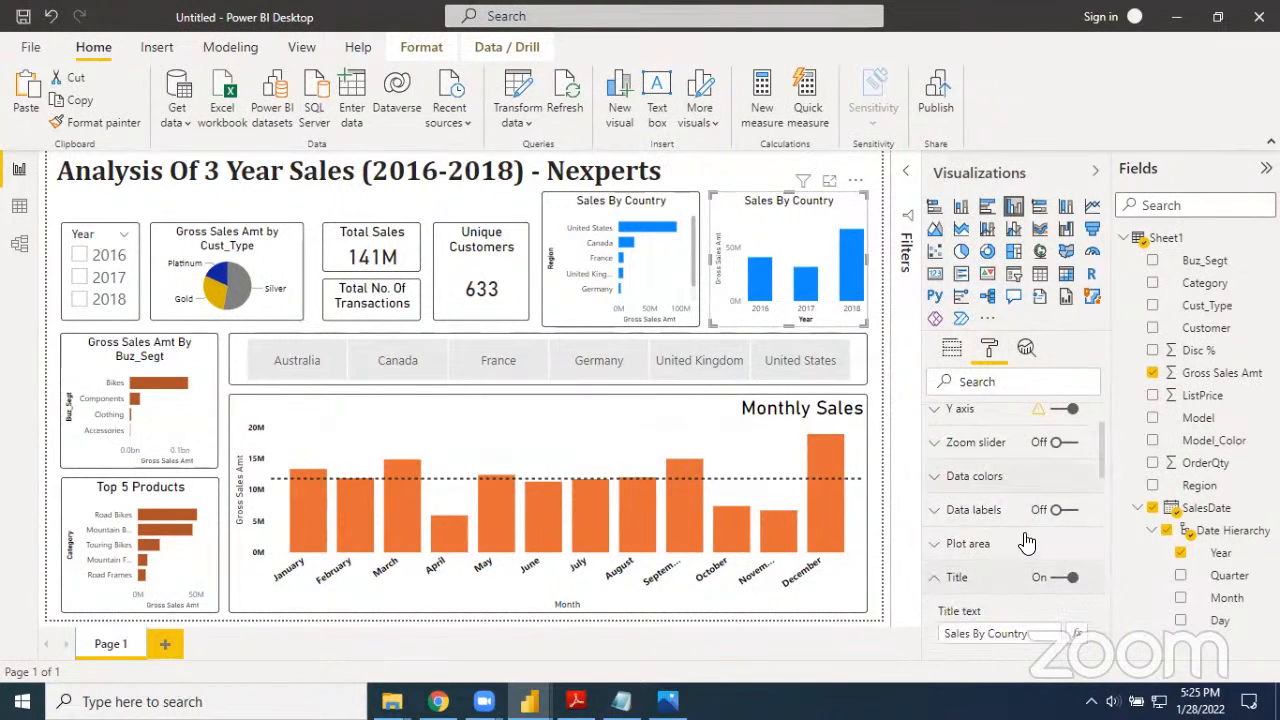
scroll(992, 596, down, 1)
click(1033, 593)
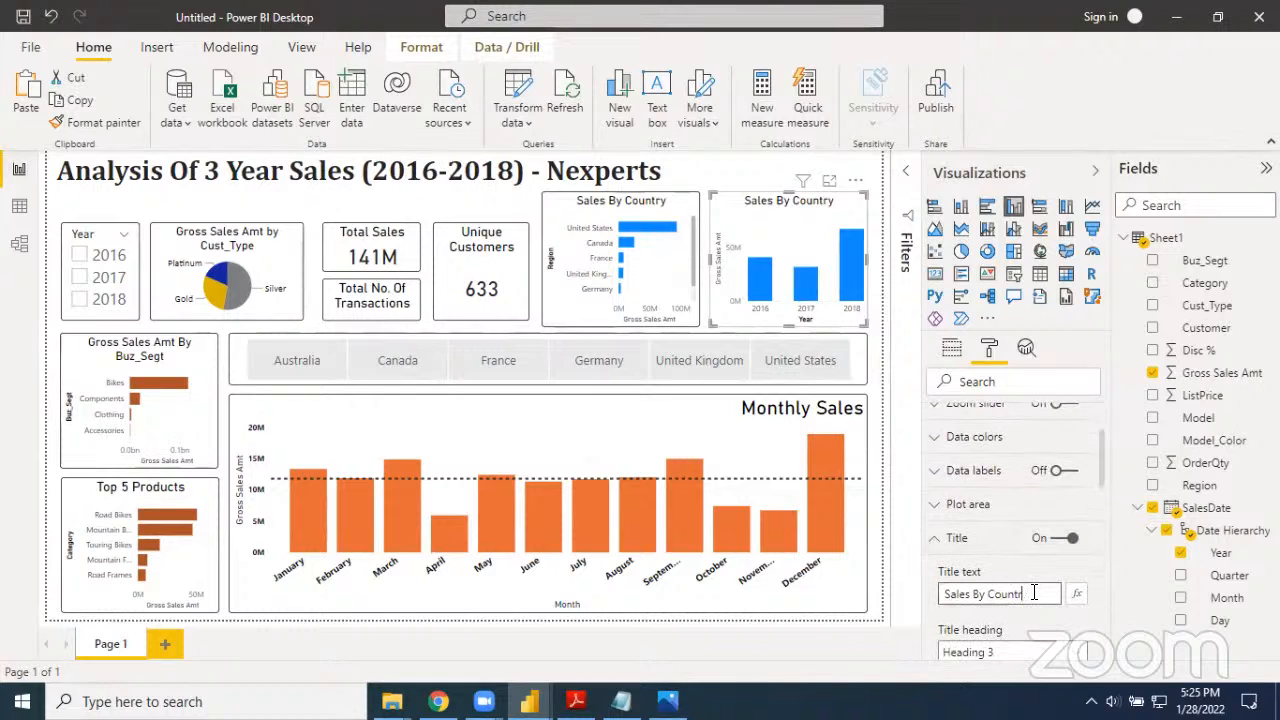
key(ctrl+a)
key(BackSpace)
text(Gross Sales Amo)
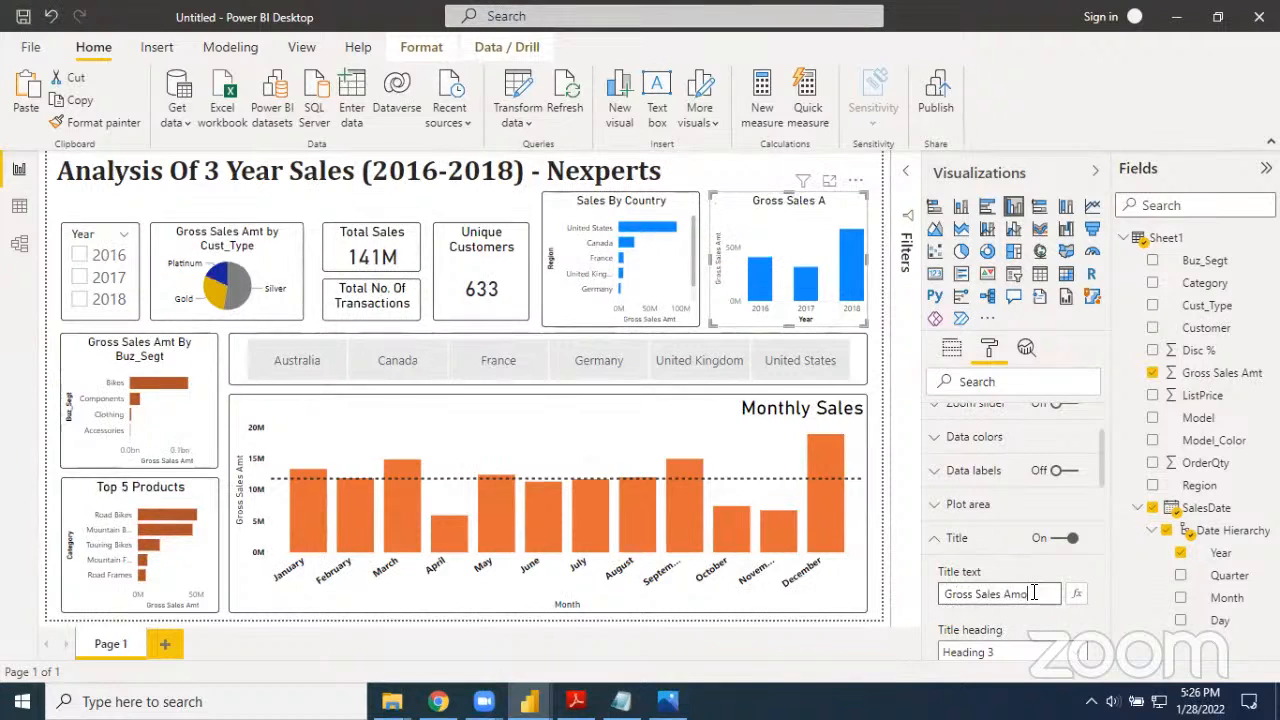
text(unt By Year)
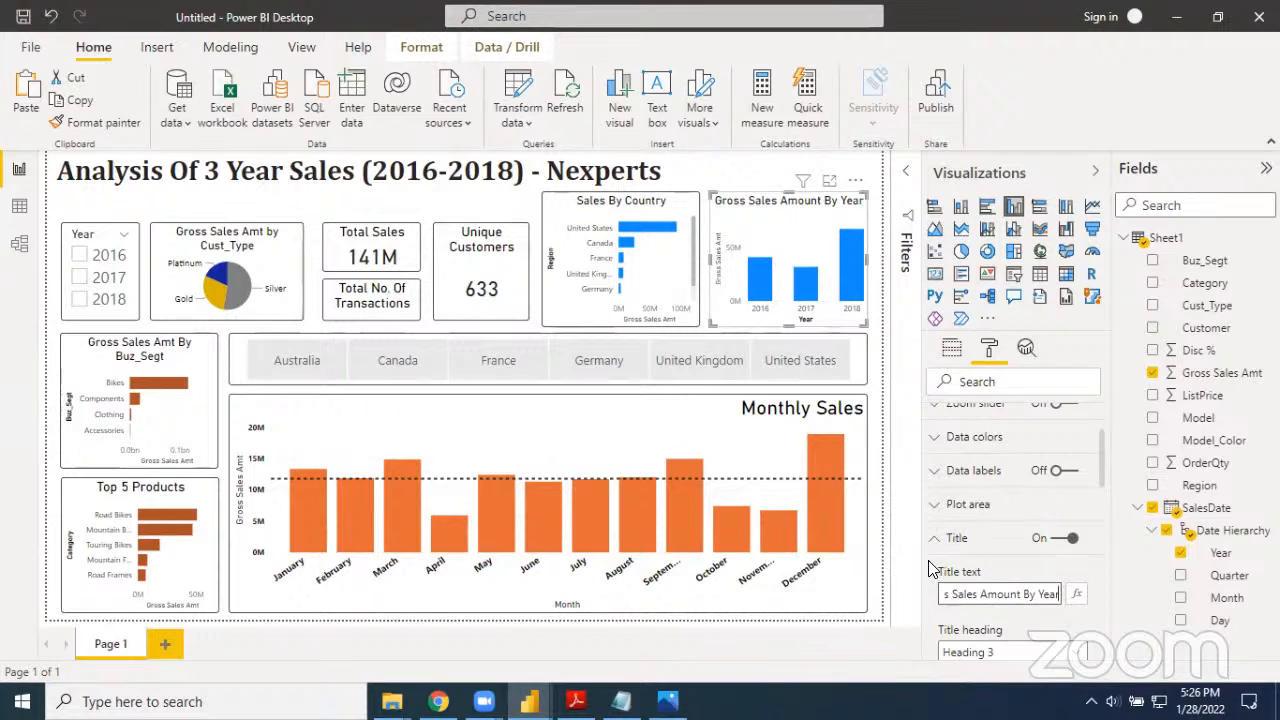
click(899, 530)
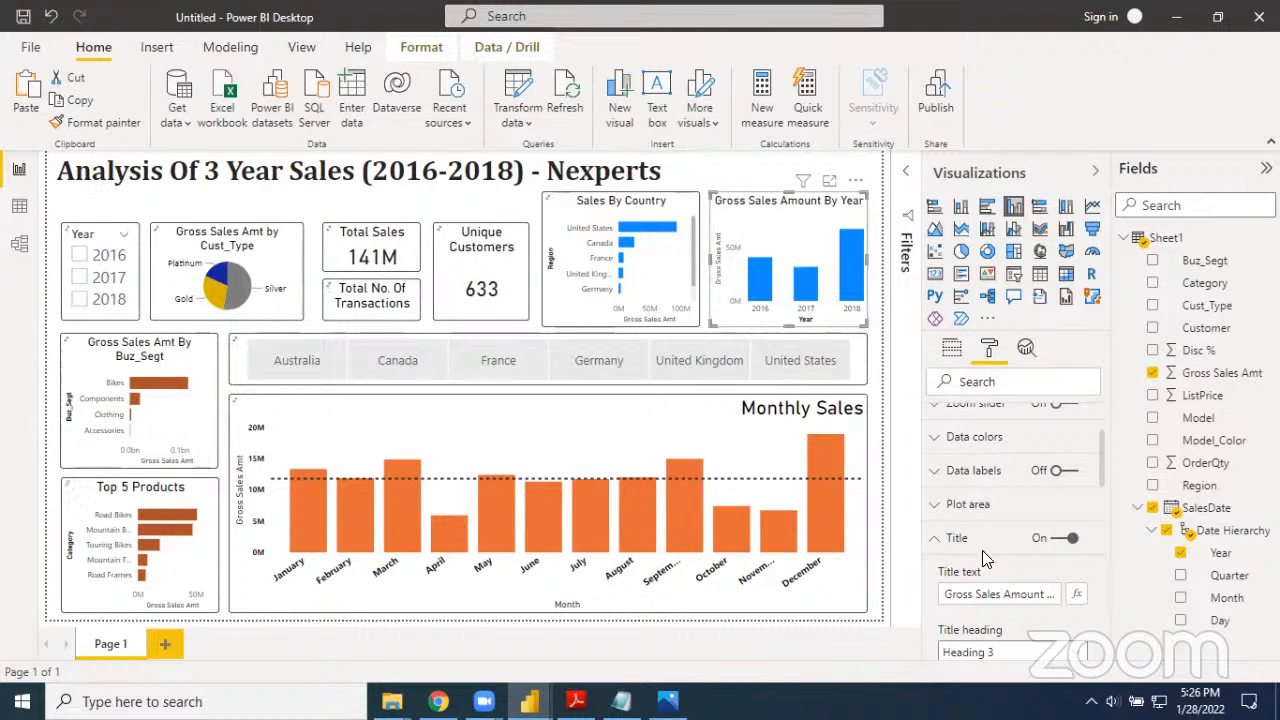
Set the default data color of the Gross Sales Amount By Year chart to the dark orange-brown theme shade
click(940, 538)
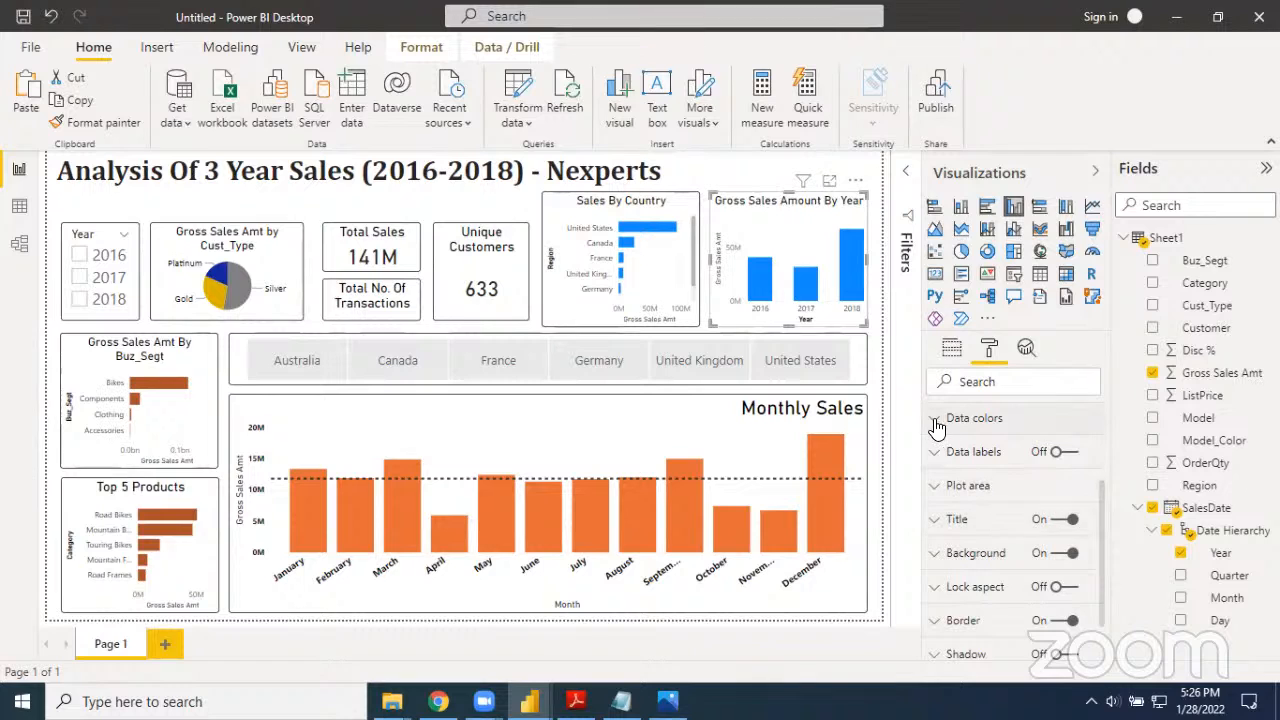
click(937, 427)
click(976, 476)
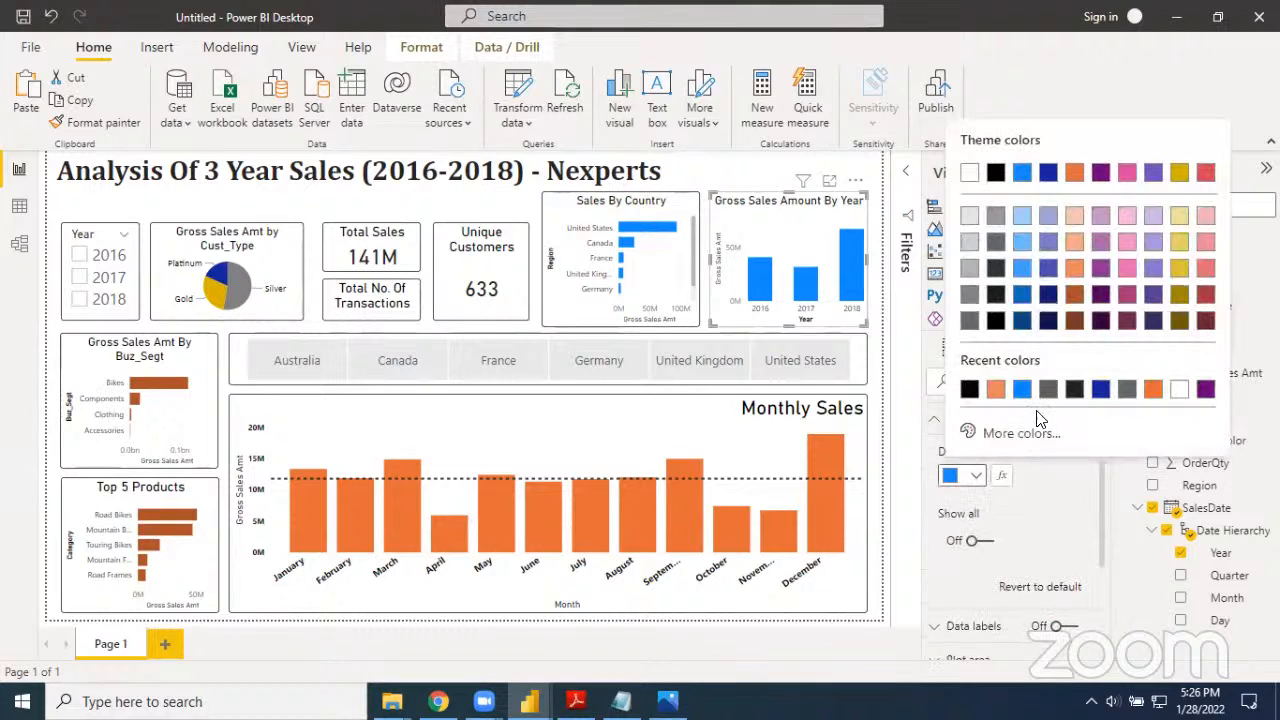
click(1075, 302)
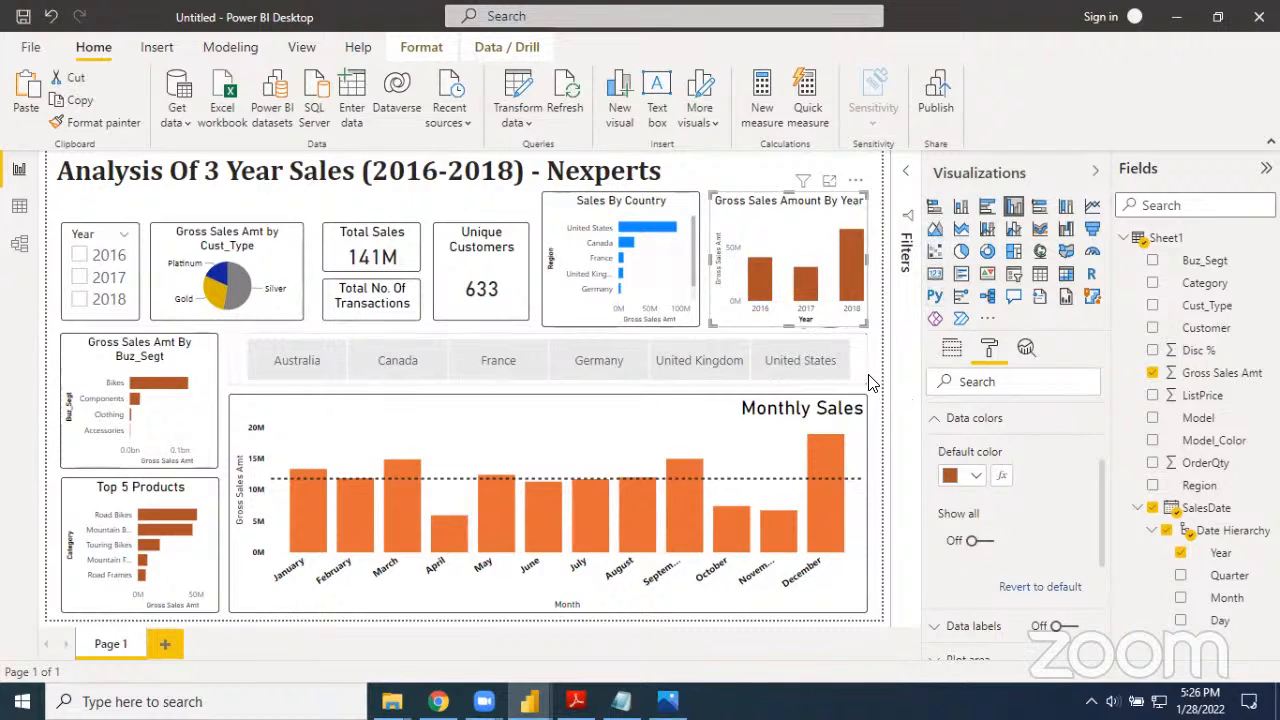
click(908, 174)
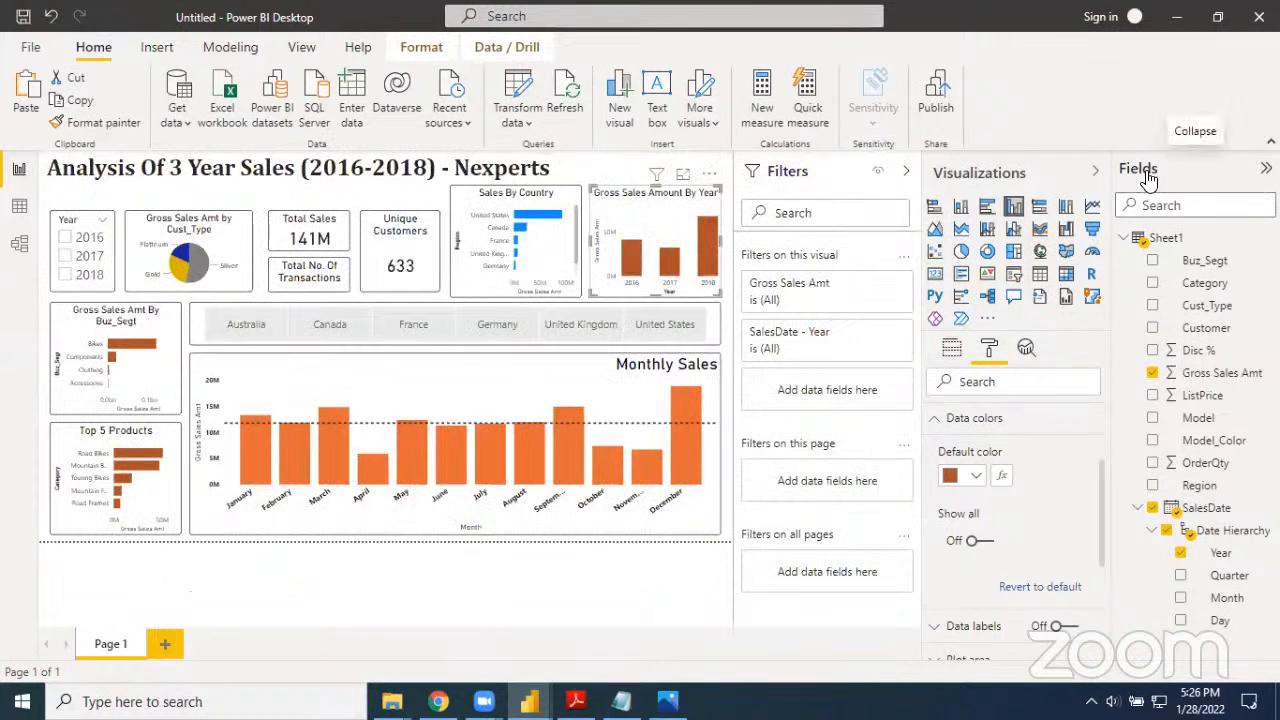
click(910, 177)
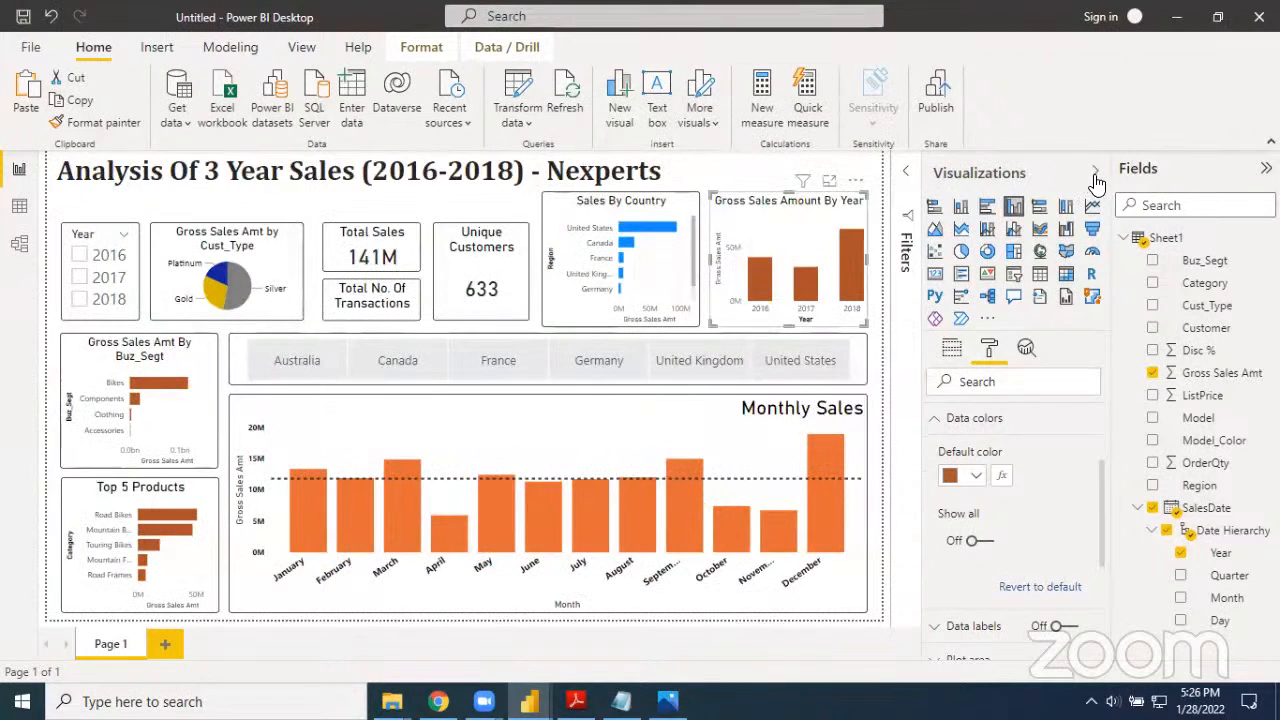
Collapse the Visualizations and Fields panes and deselect the yearly sales chart to give the report canvas more room
click(1095, 176)
click(1265, 168)
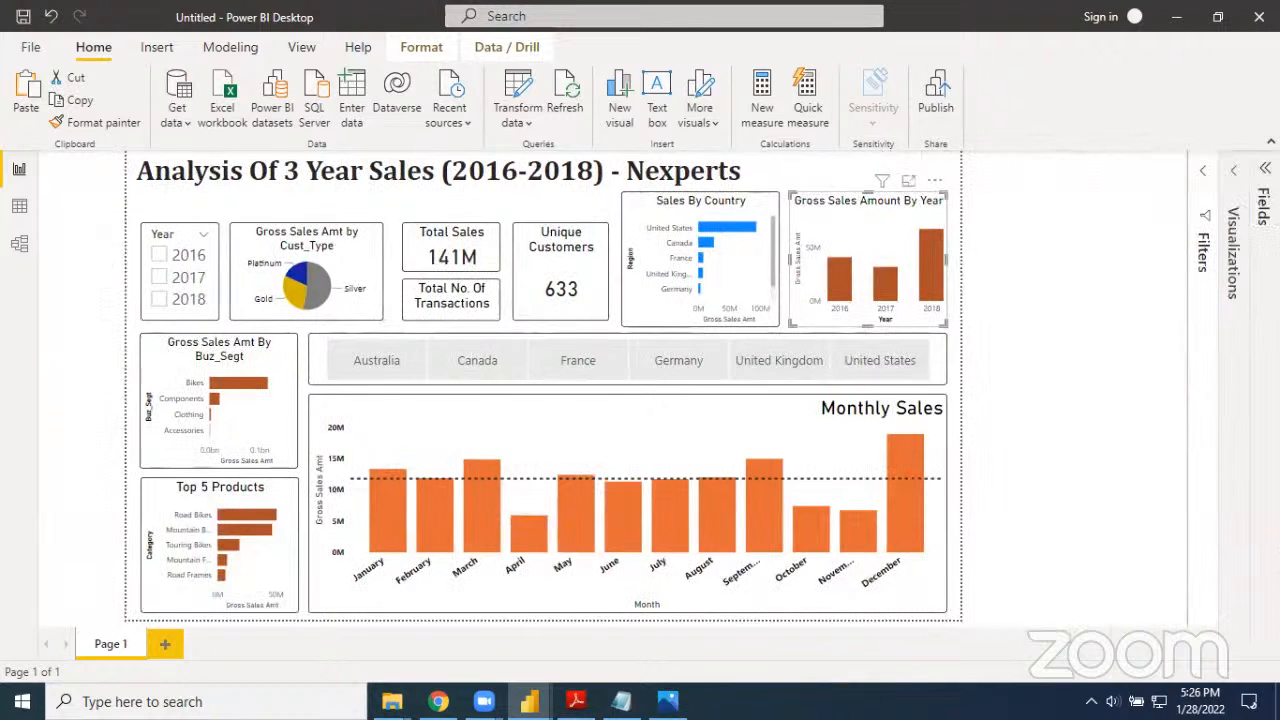
click(1133, 266)
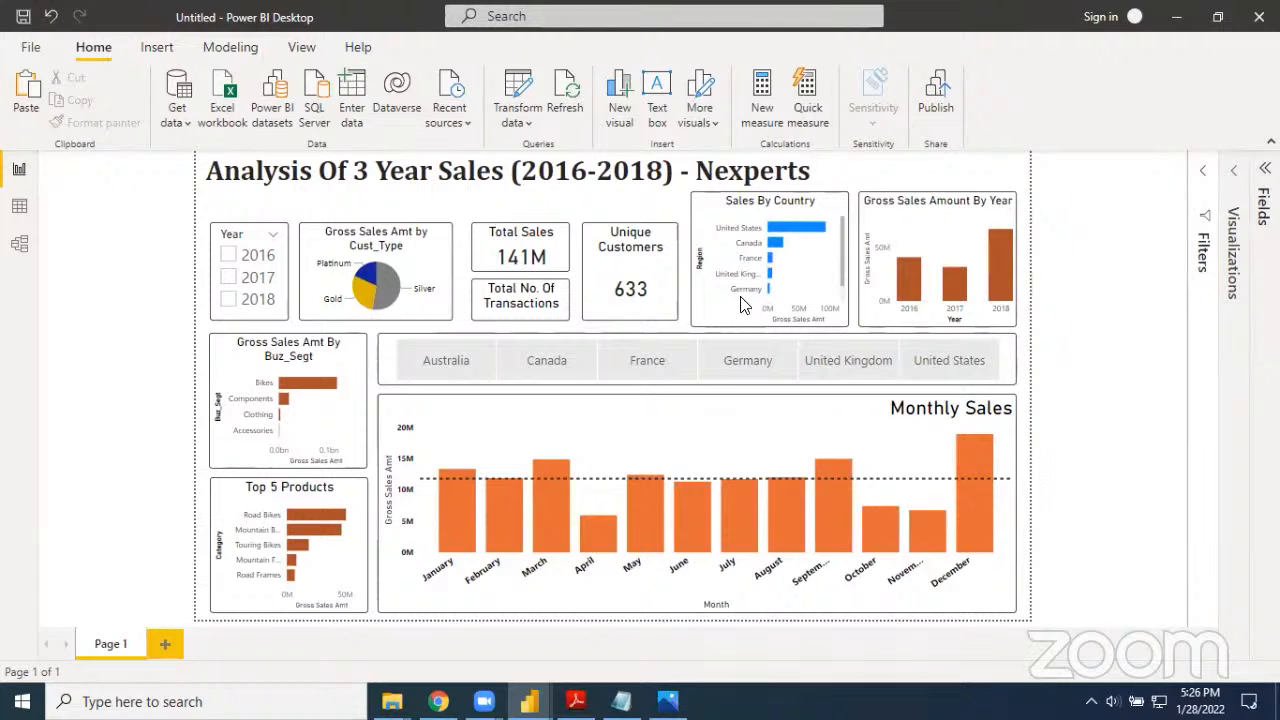
Filter the report by 2017, 2018 and 2016 in turn to examine the yearly chart's response, and clear the year filter
click(229, 277)
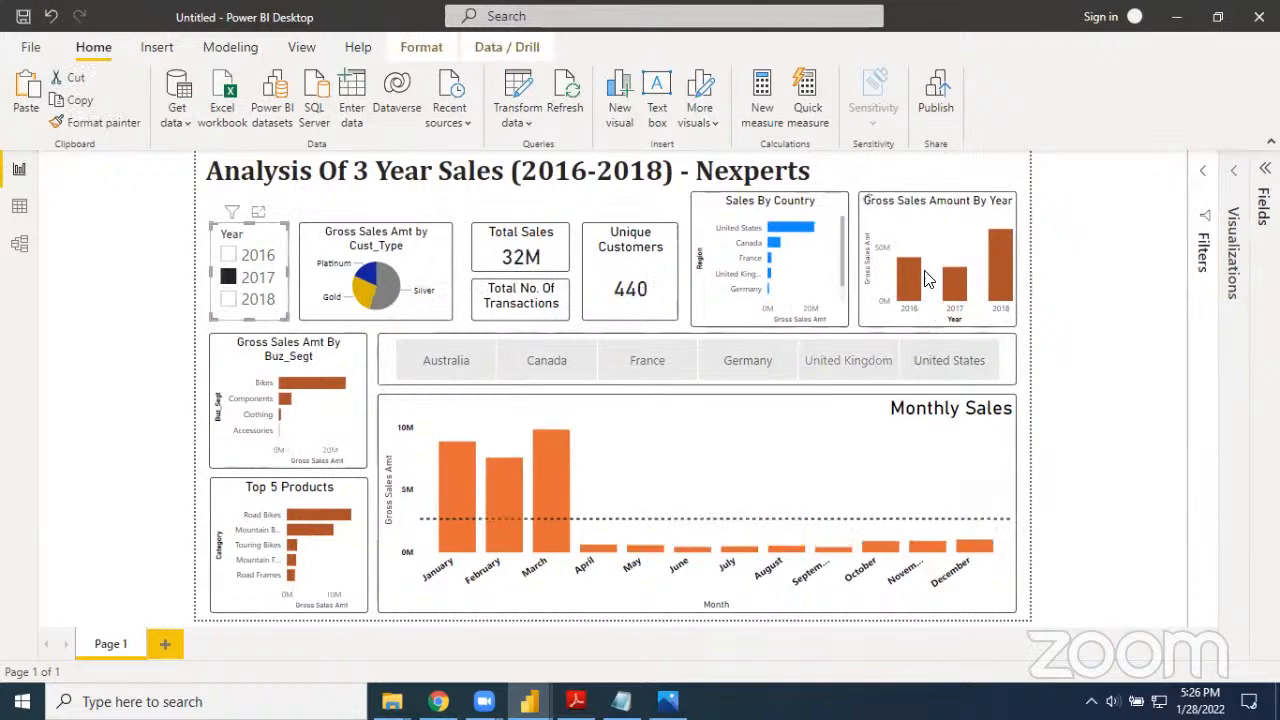
mouse_move(952, 287)
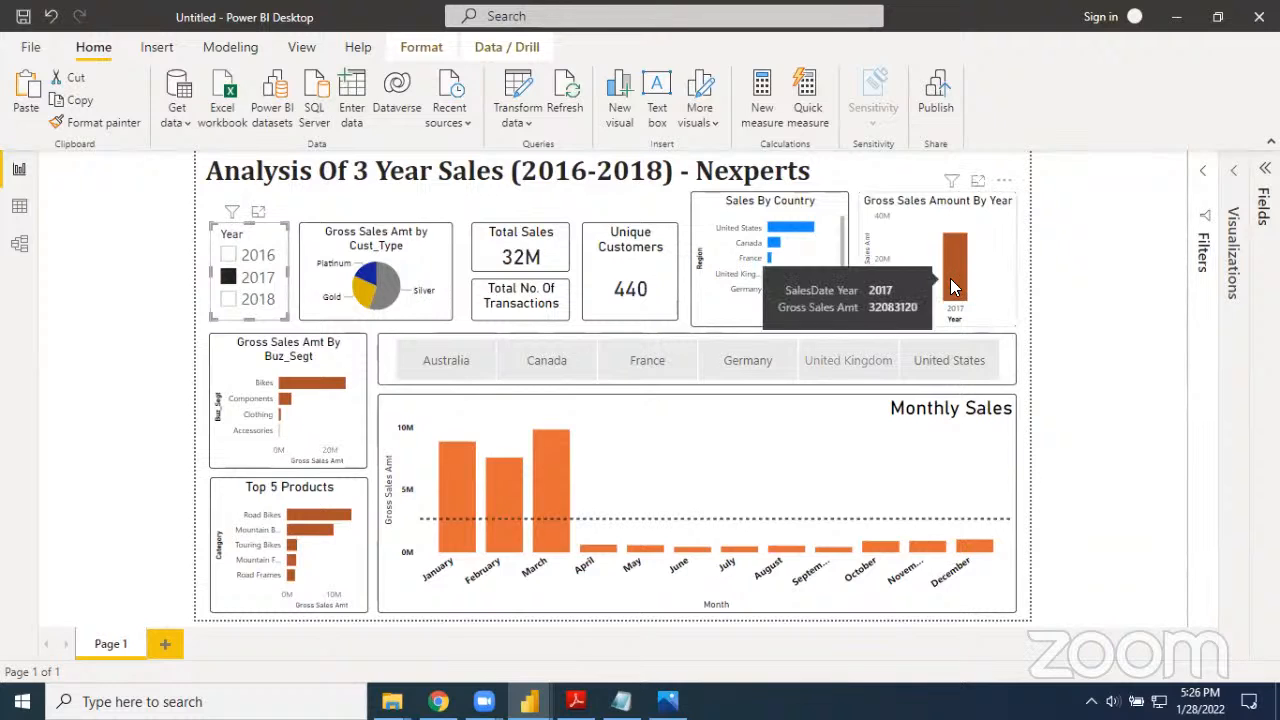
click(229, 300)
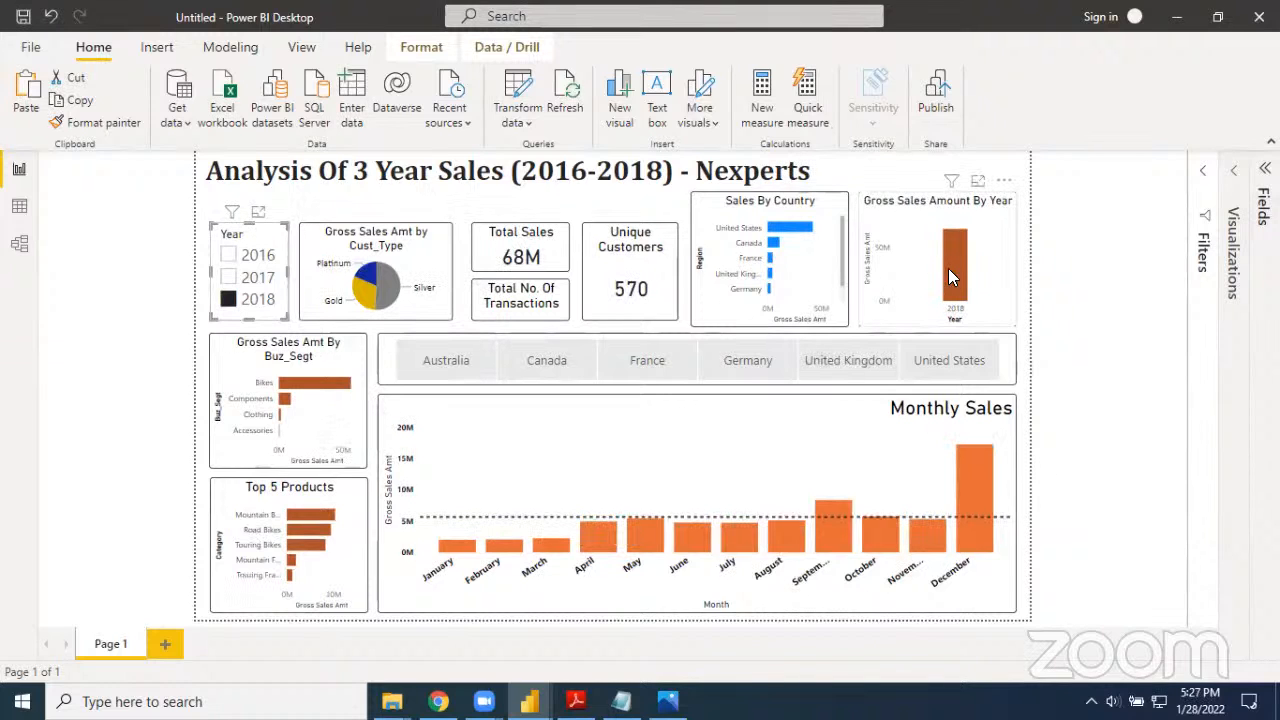
click(230, 256)
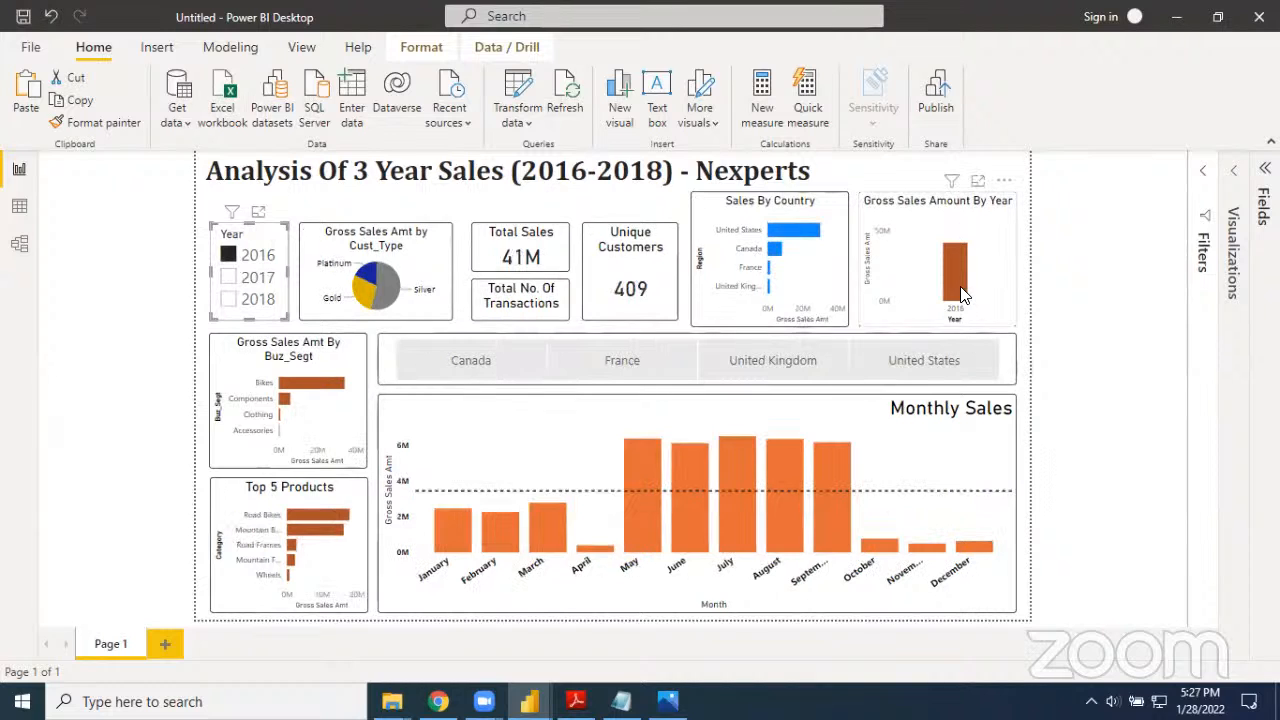
mouse_move(962, 295)
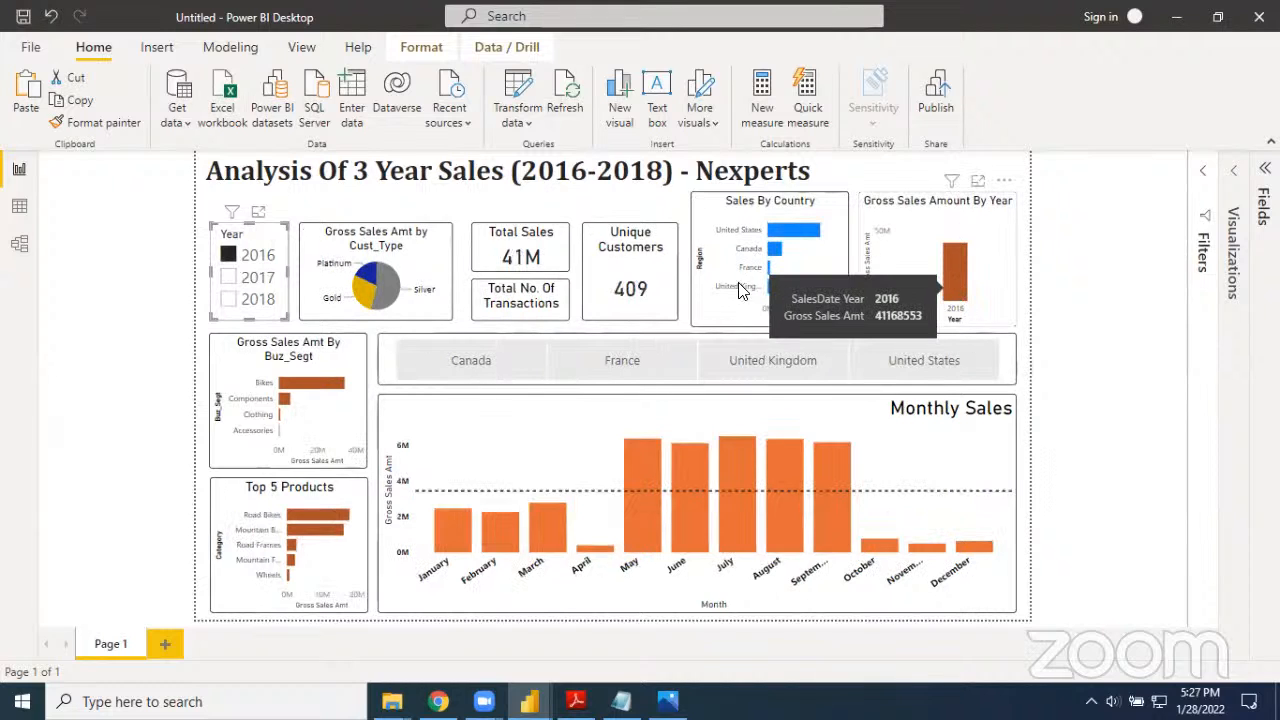
click(229, 256)
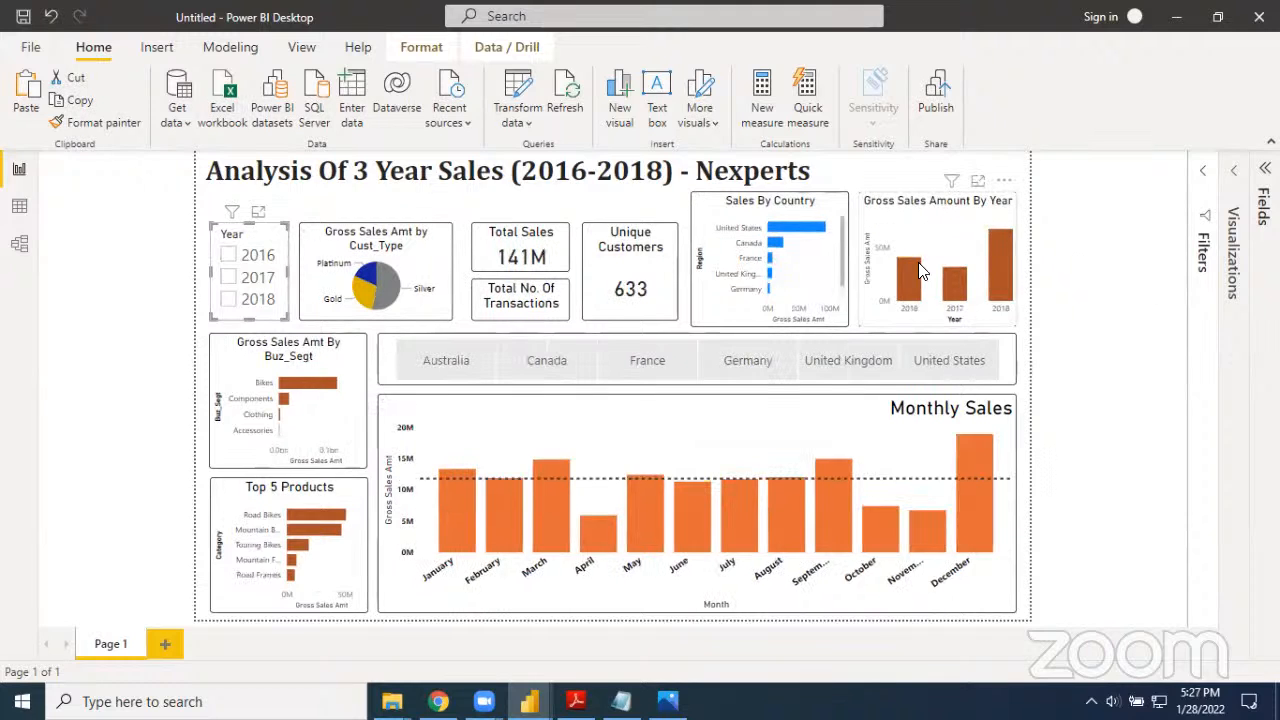
click(1108, 263)
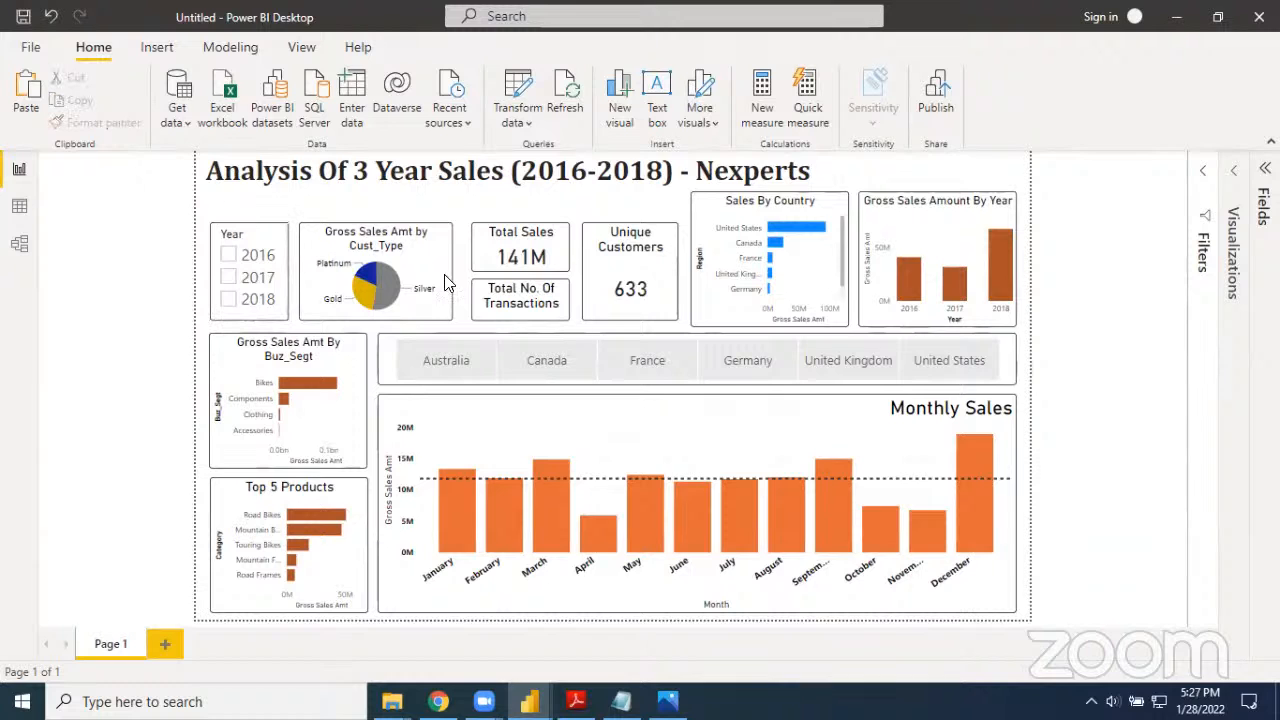
Apply and clear the 2016 year filter twice to compare the filtered and unfiltered Gross Sales Amount By Year chart
click(230, 256)
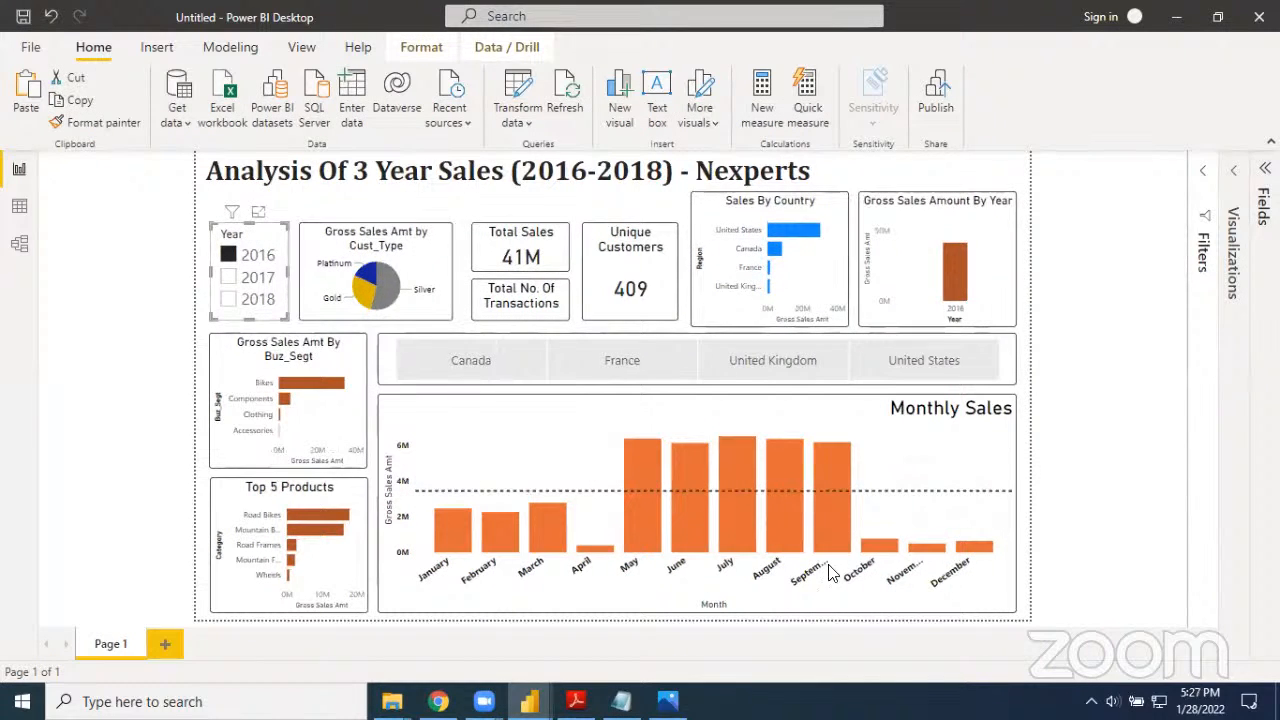
click(230, 256)
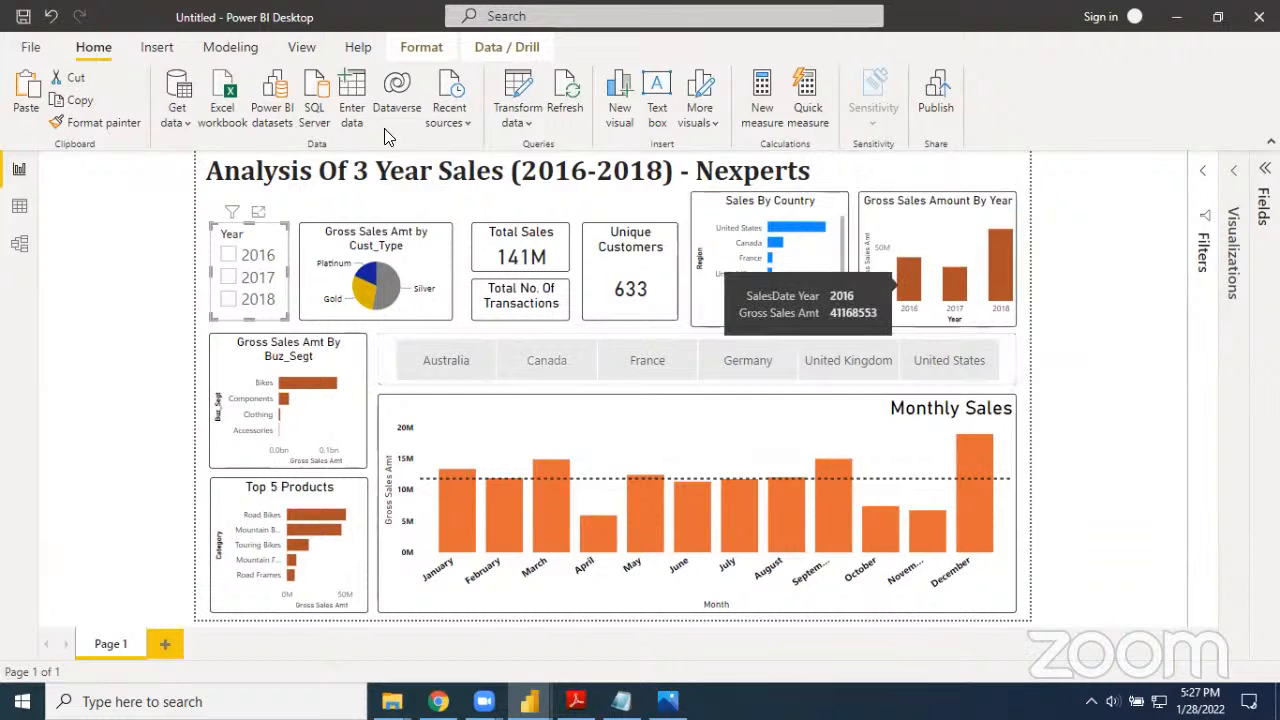
click(279, 257)
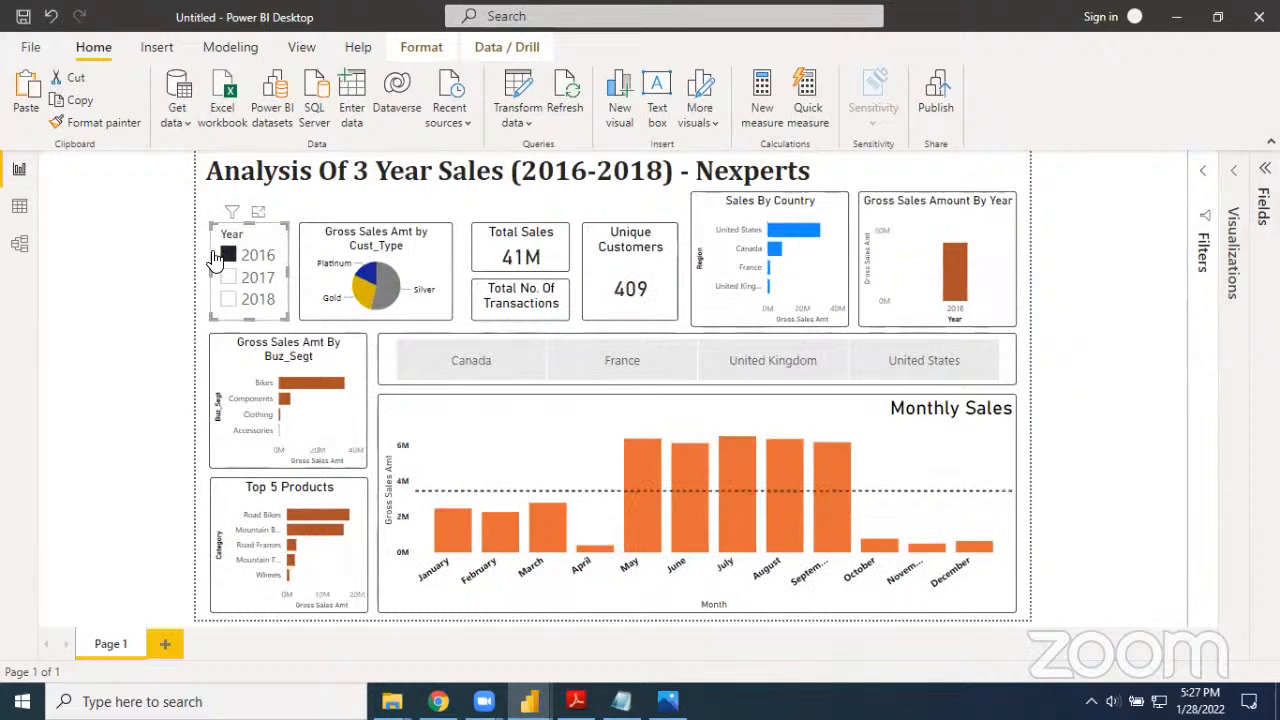
click(284, 254)
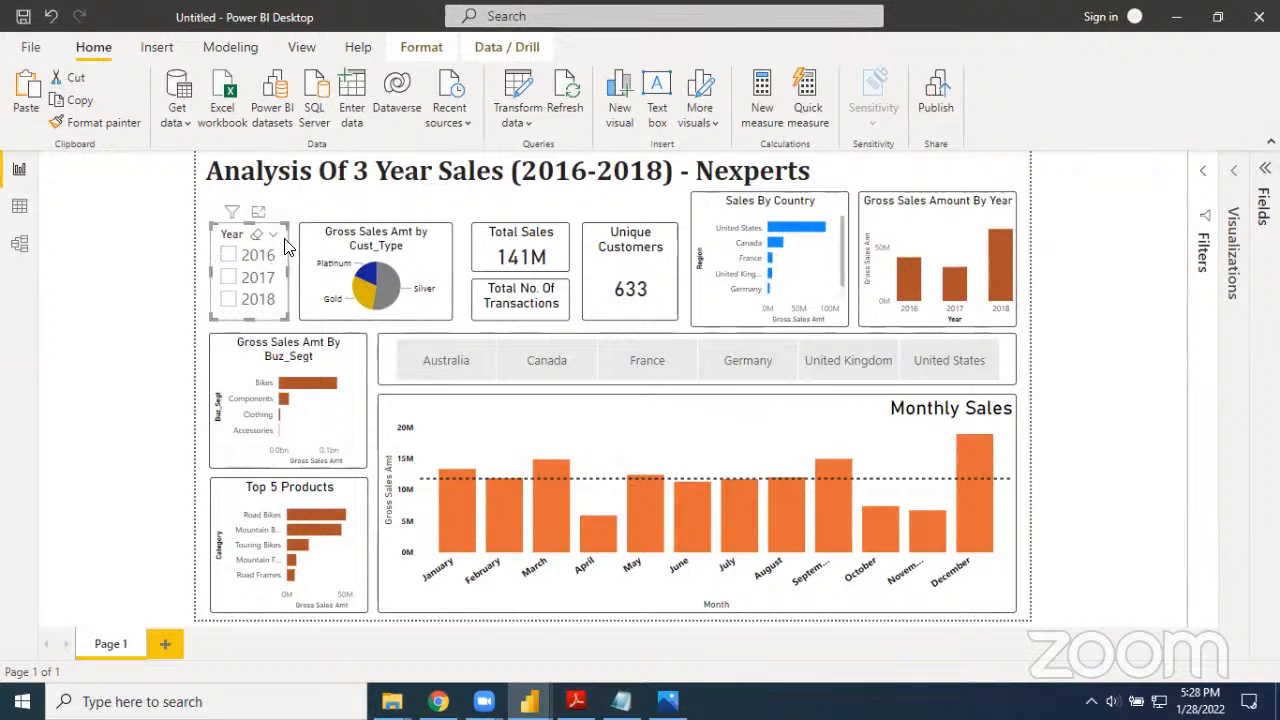
Edit the Year slicer's interactions so that its effect on the Gross Sales Amount By Year chart is None
click(410, 48)
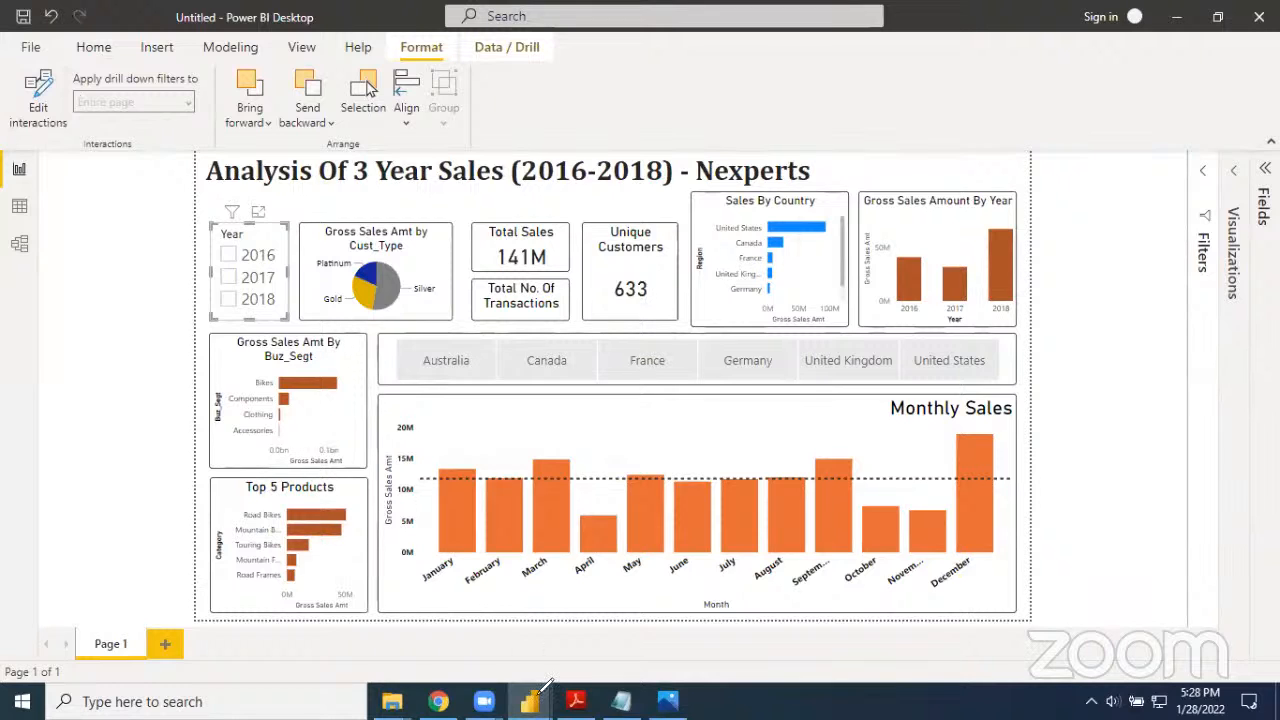
mouse_move(73, 109)
mouse_down()
mouse_move(5, 127)
mouse_move(68, 113)
mouse_up()
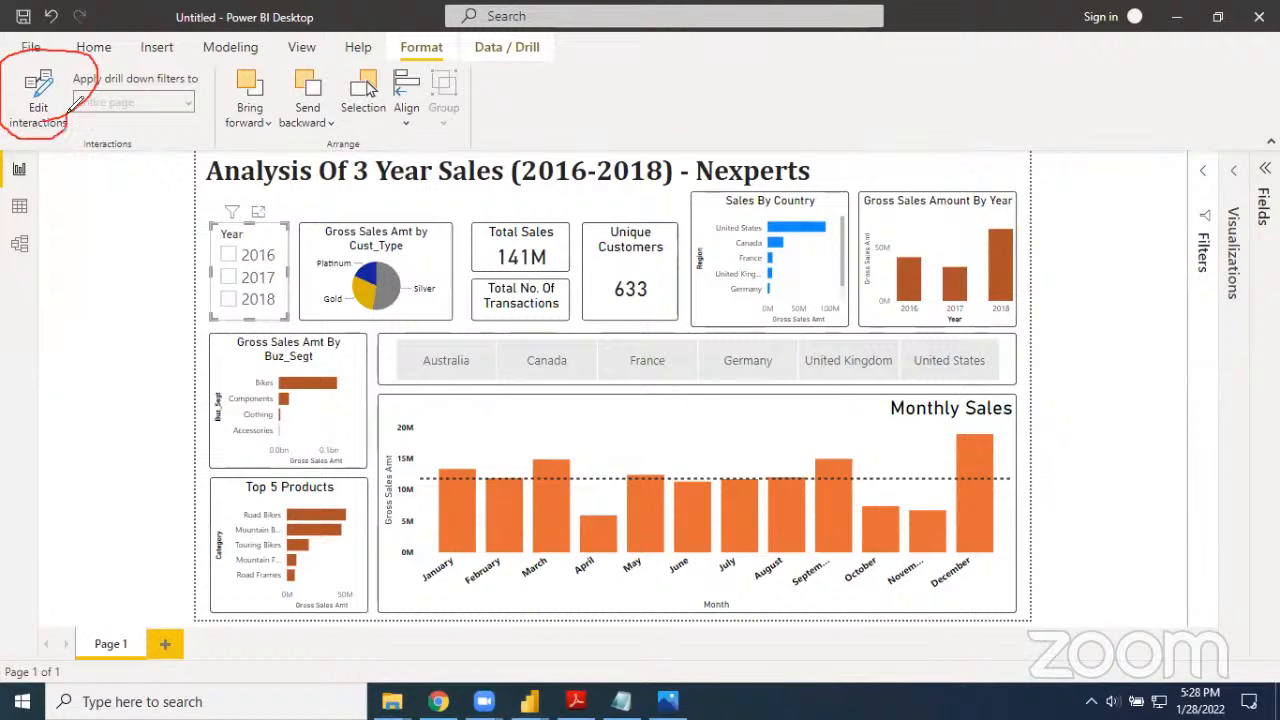
drag(369, 29, 395, 48)
mouse_move(381, 52)
mouse_down()
mouse_move(393, 52)
mouse_move(390, 37)
mouse_move(432, 35)
mouse_move(430, 60)
mouse_up()
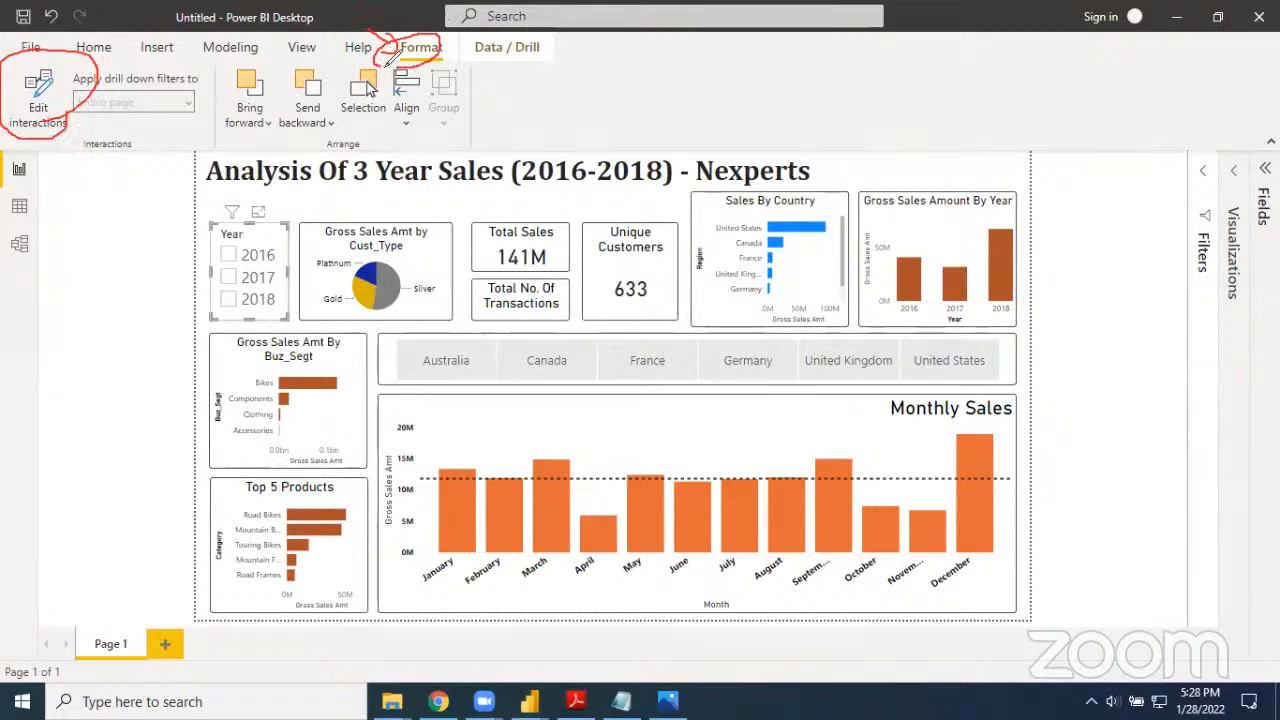
key(e)
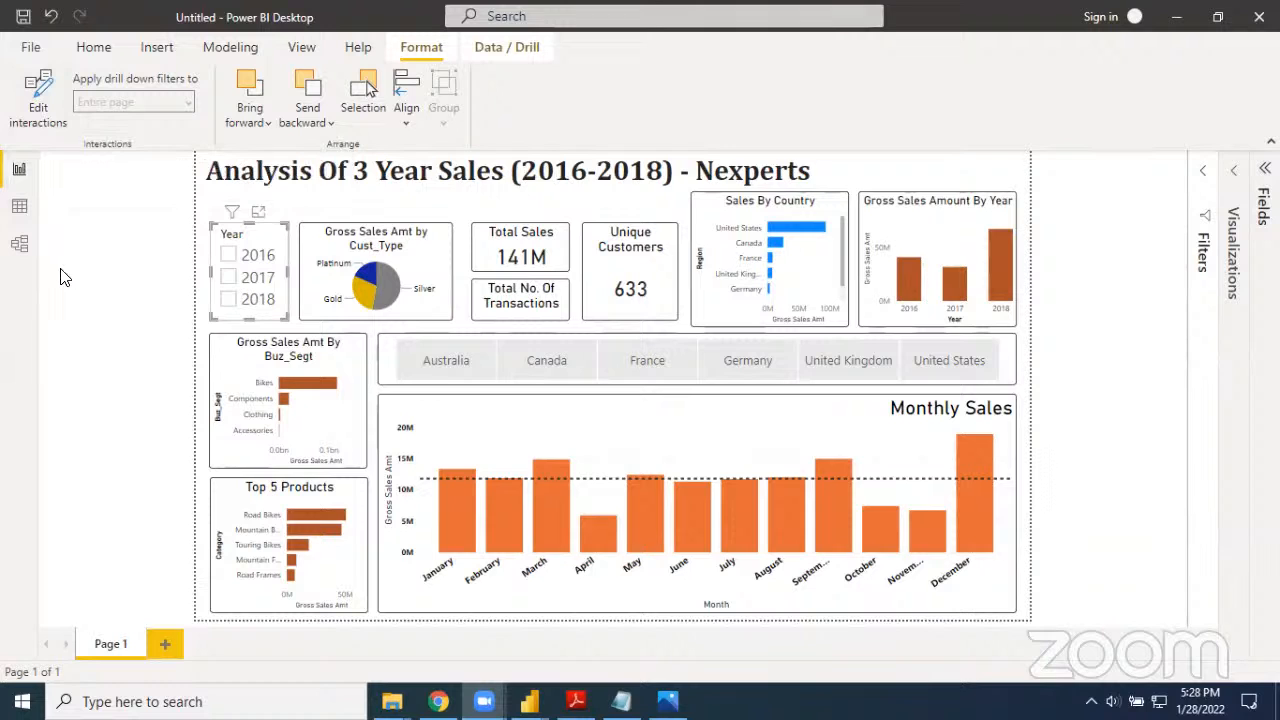
click(42, 96)
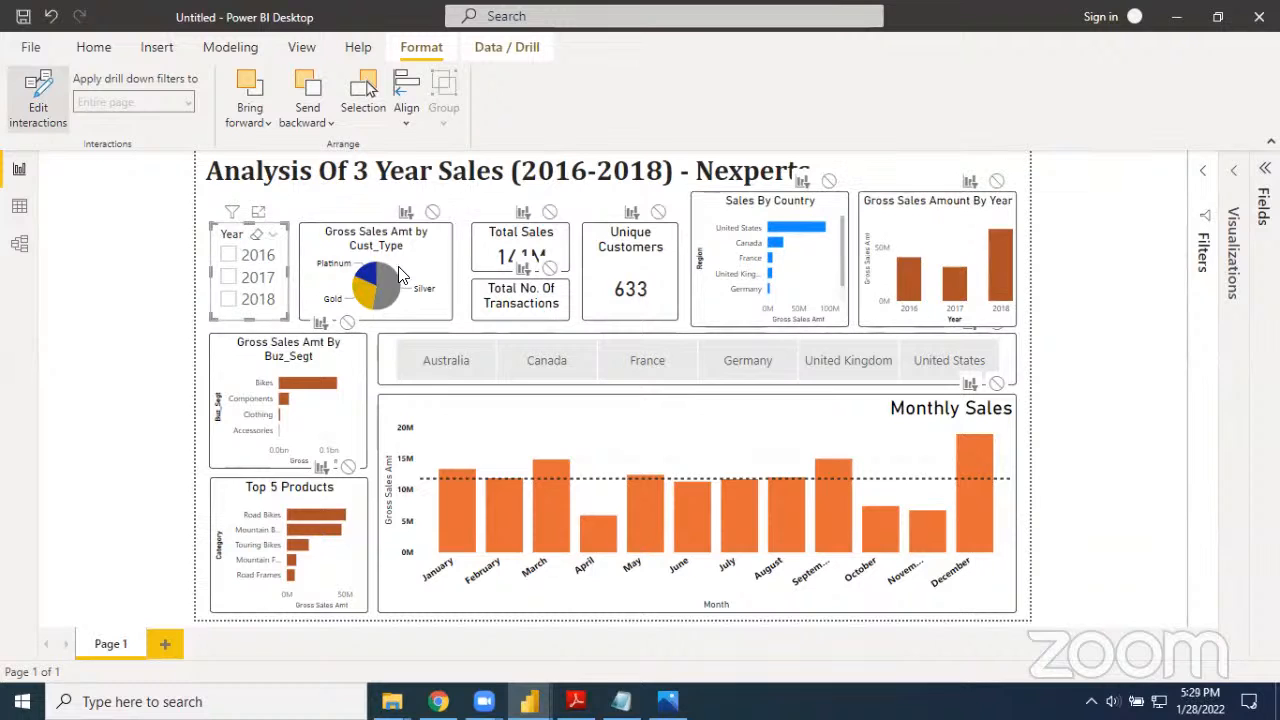
mouse_move(1004, 262)
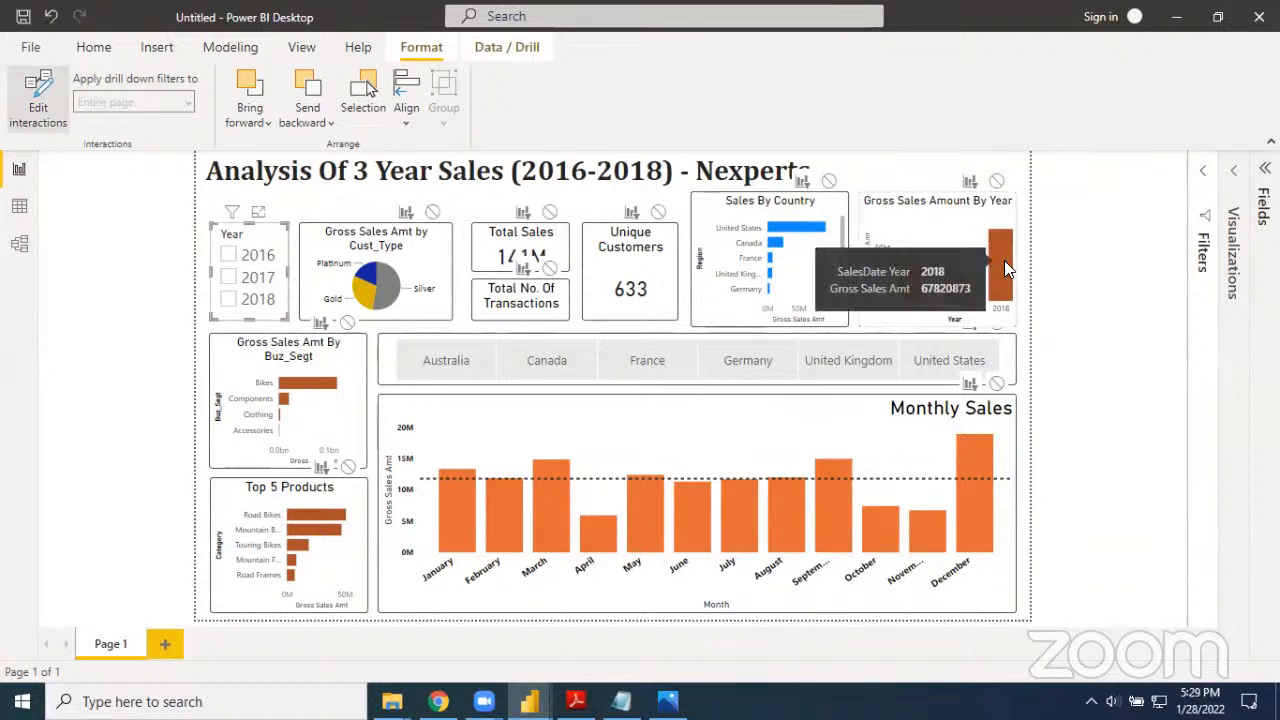
click(997, 183)
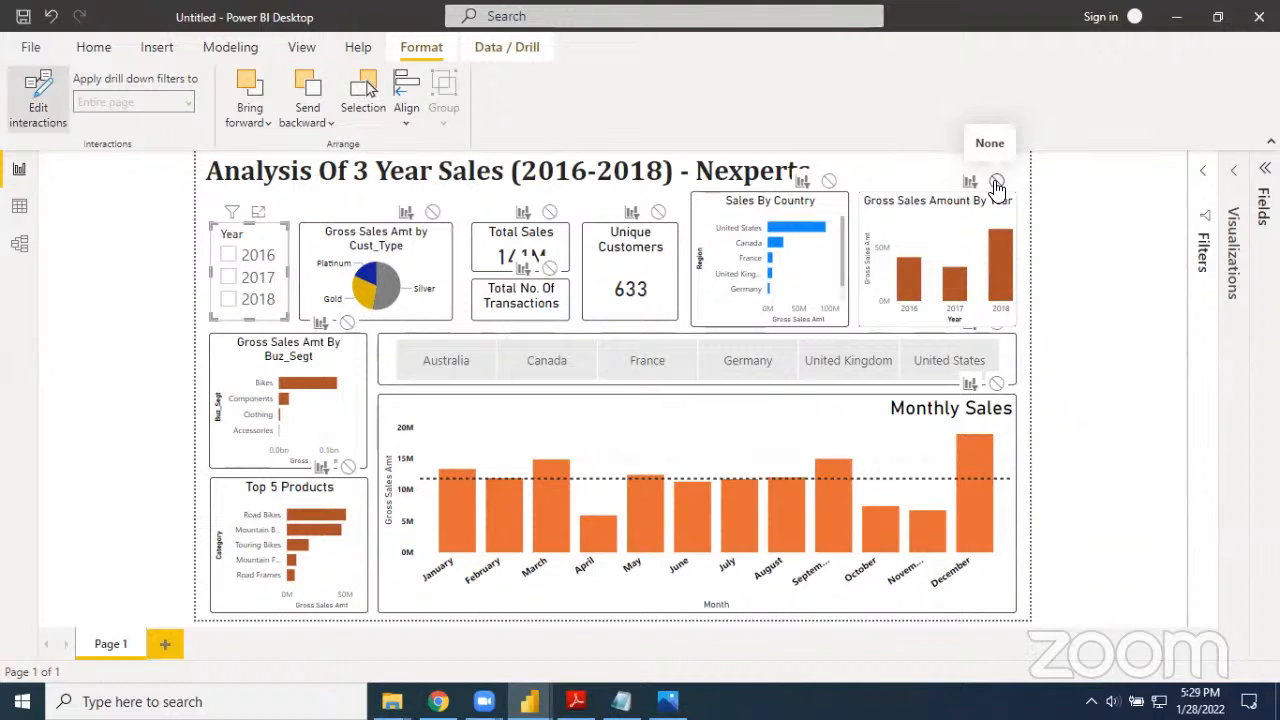
click(996, 184)
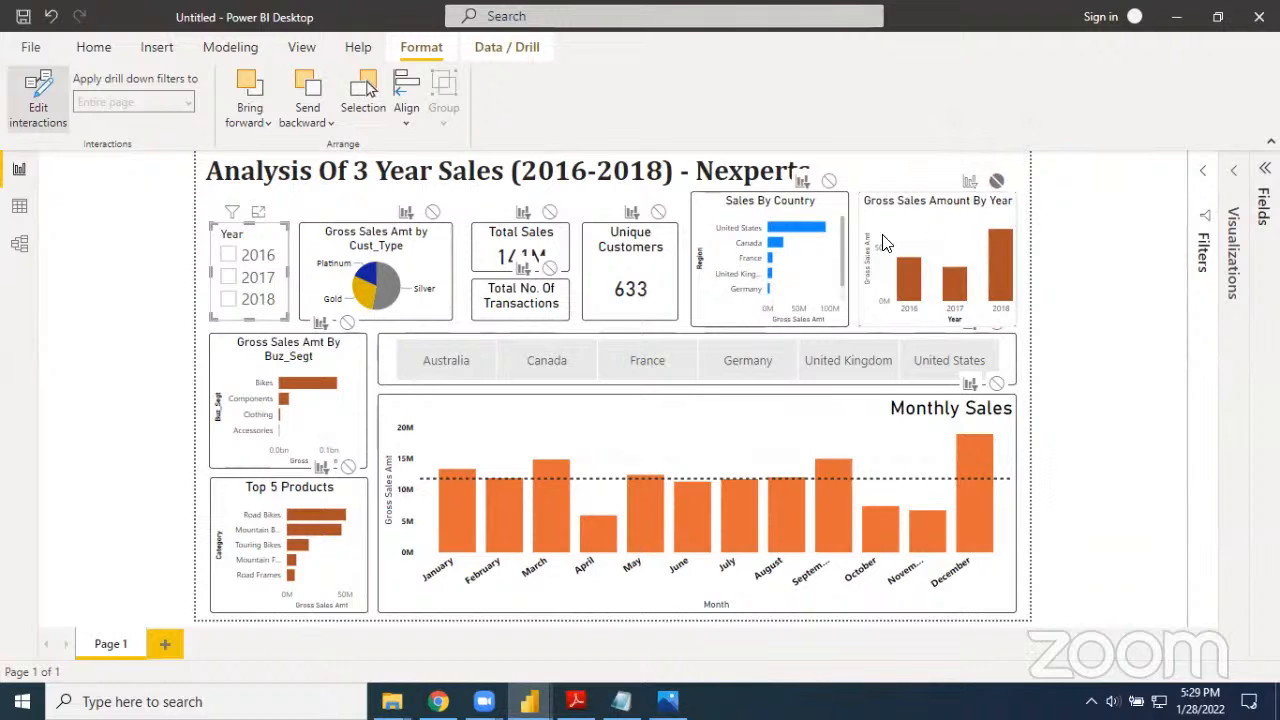
click(872, 172)
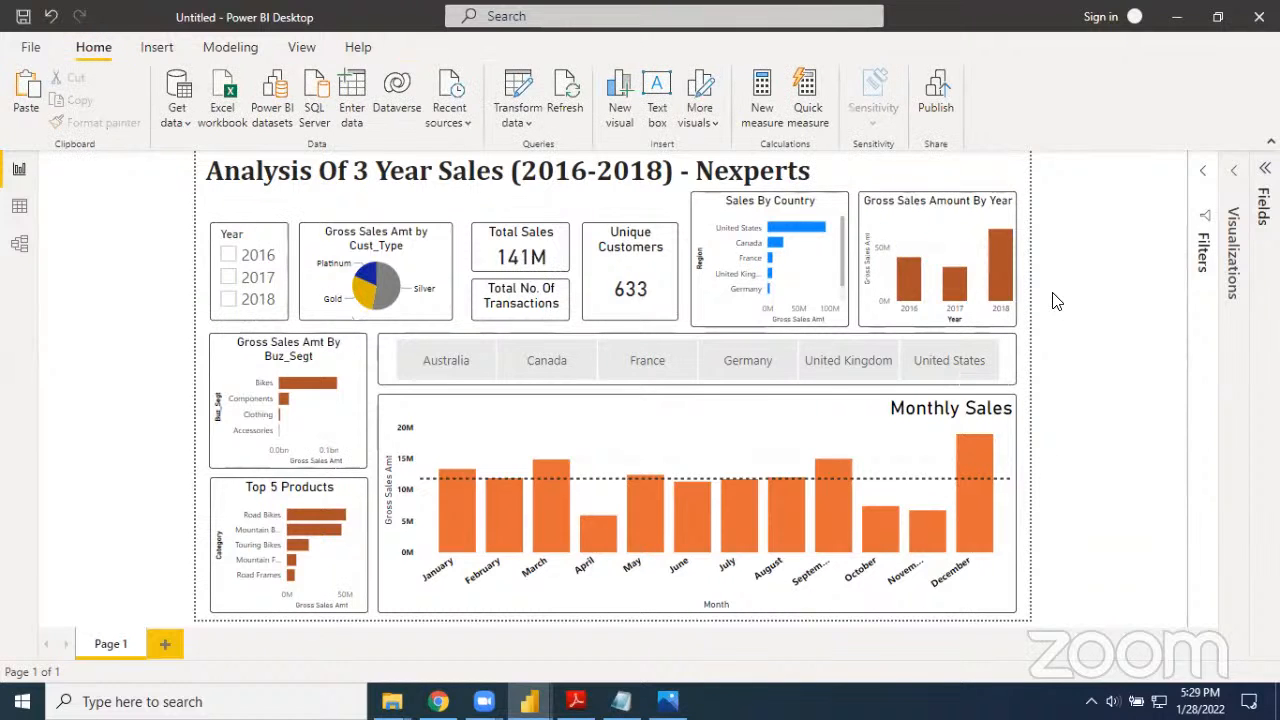
Filter the report by 2016 and 2017 in turn to check the yearly chart and the Total No. Of Transactions card
click(226, 258)
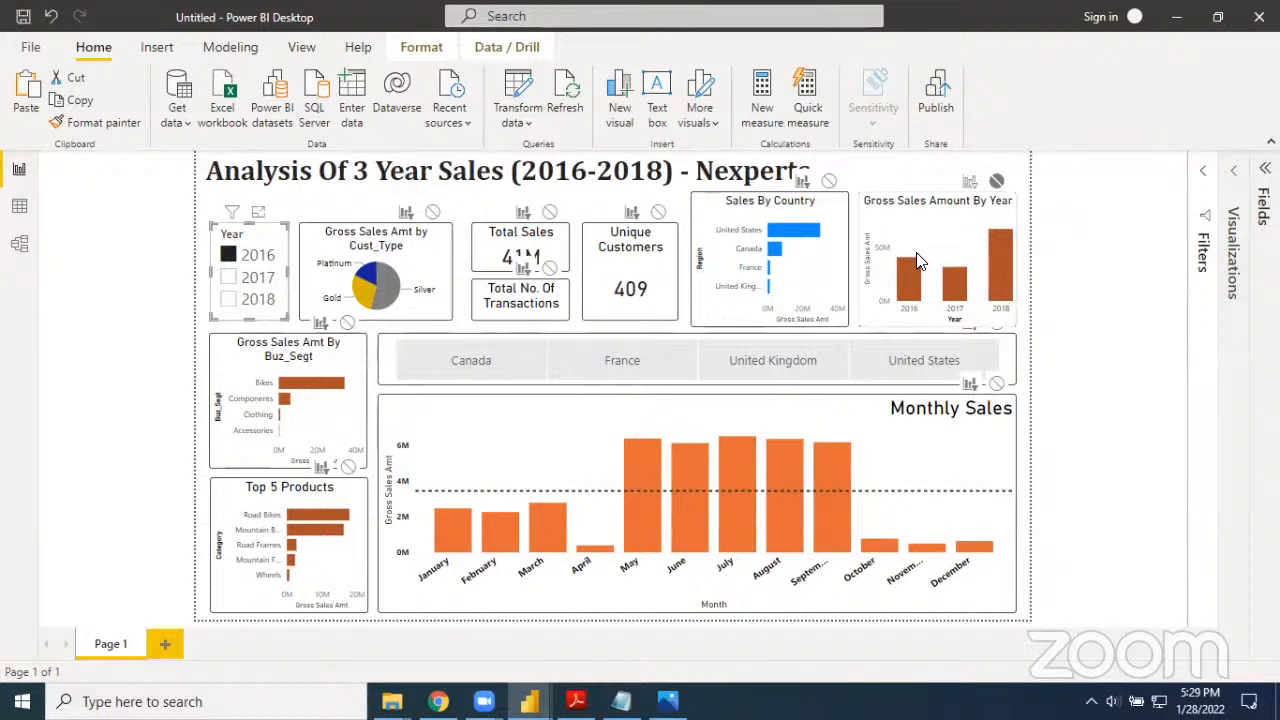
click(1088, 340)
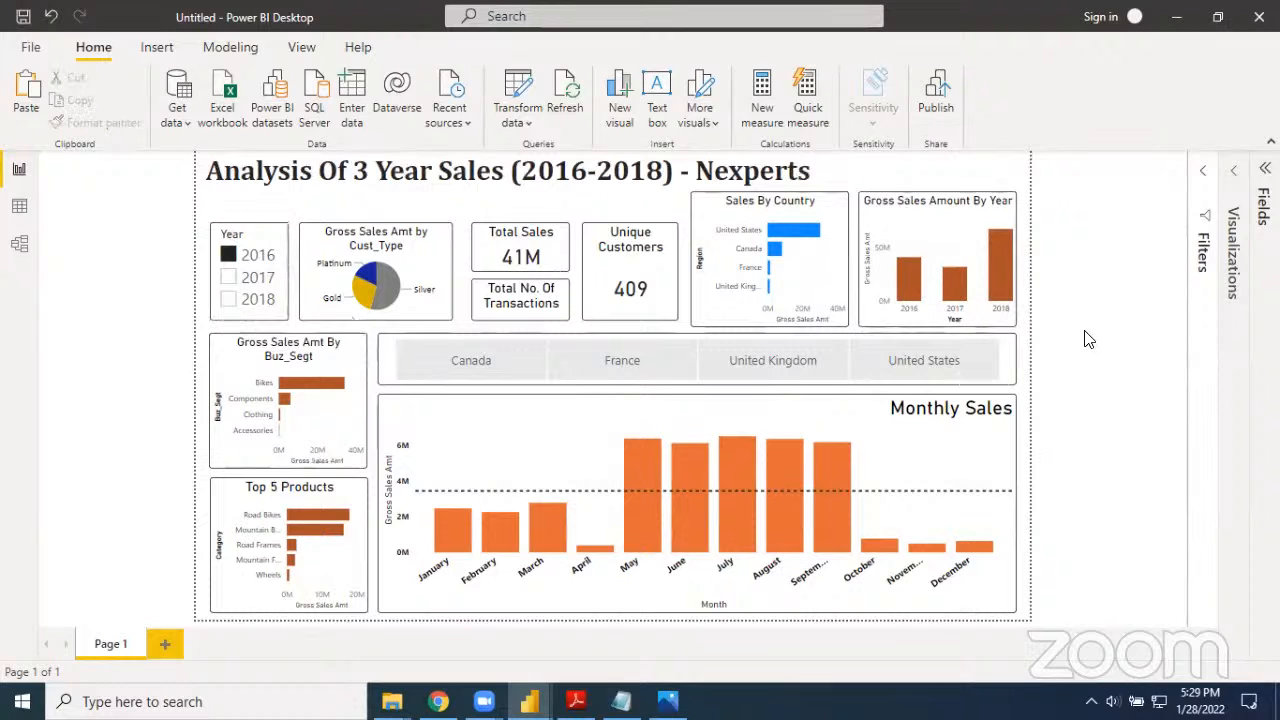
click(540, 305)
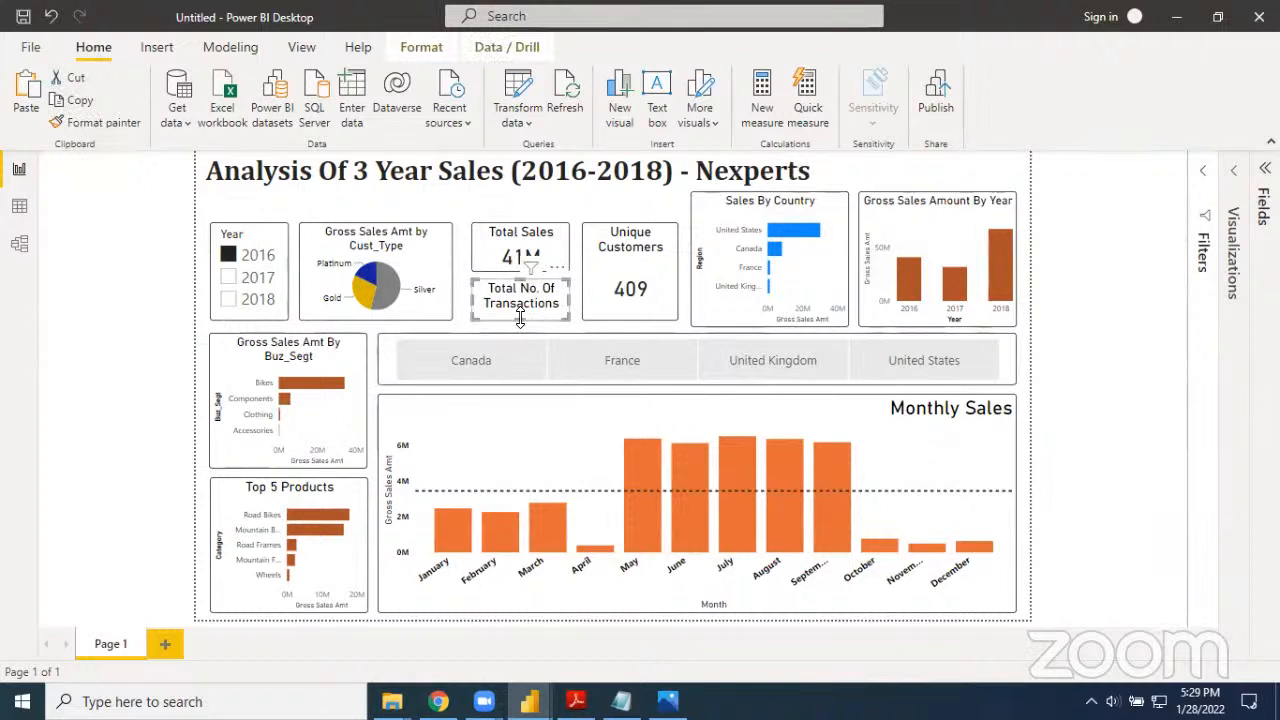
click(228, 279)
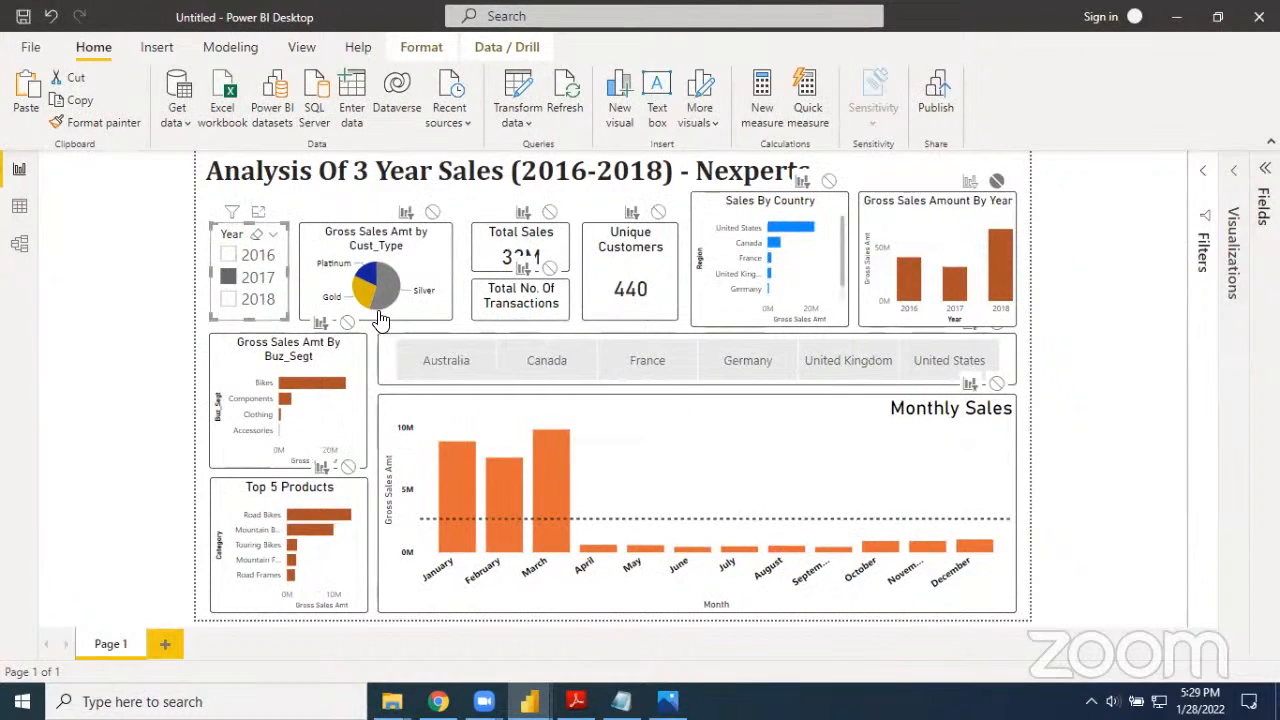
Narrow the Unique Customers card from its left edge and widen the Total No. Of Transactions card on both sides
click(515, 318)
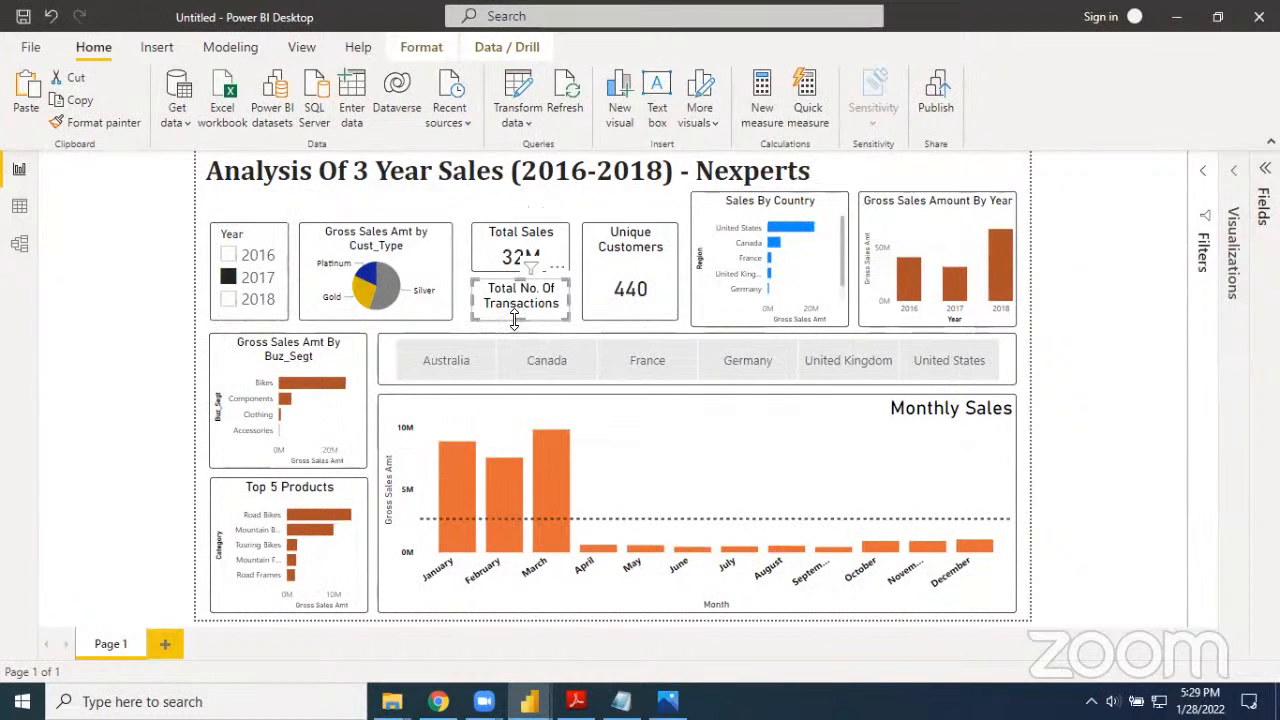
drag(514, 318, 513, 315)
click(602, 297)
mouse_move(582, 292)
mouse_down()
mouse_move(593, 293)
mouse_move(575, 302)
mouse_move(592, 300)
mouse_up()
click(565, 300)
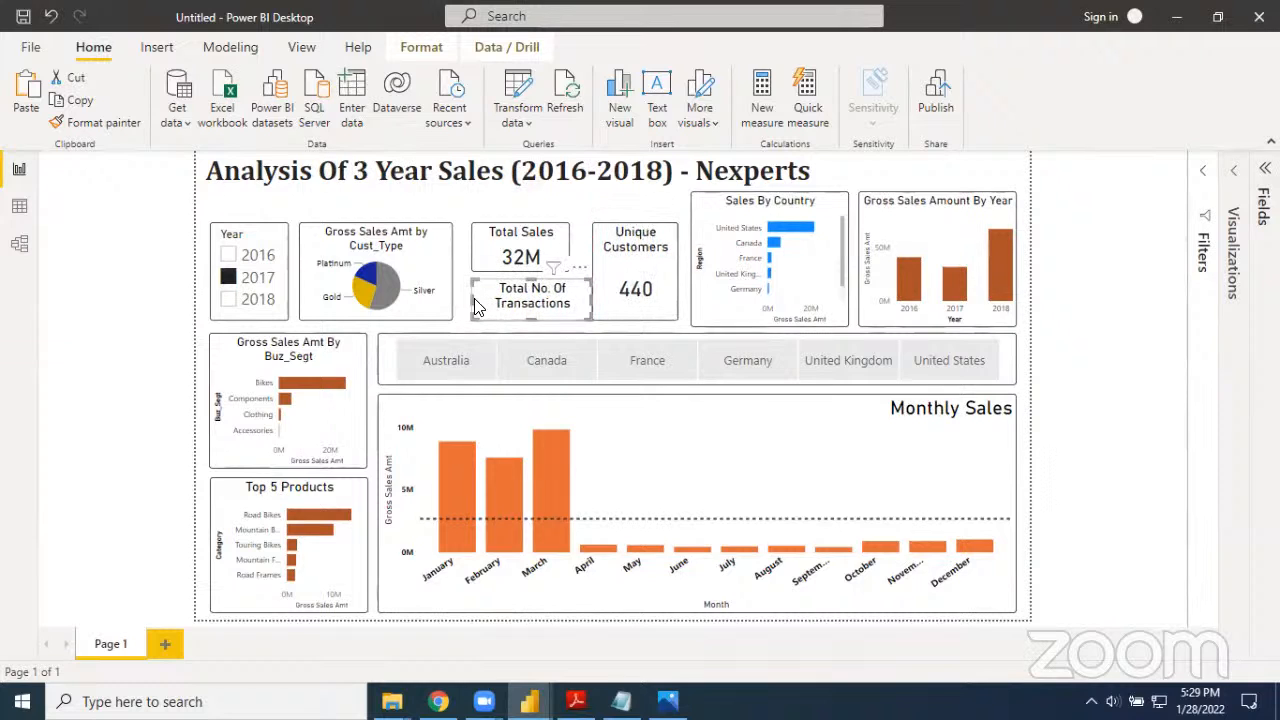
drag(473, 298, 461, 299)
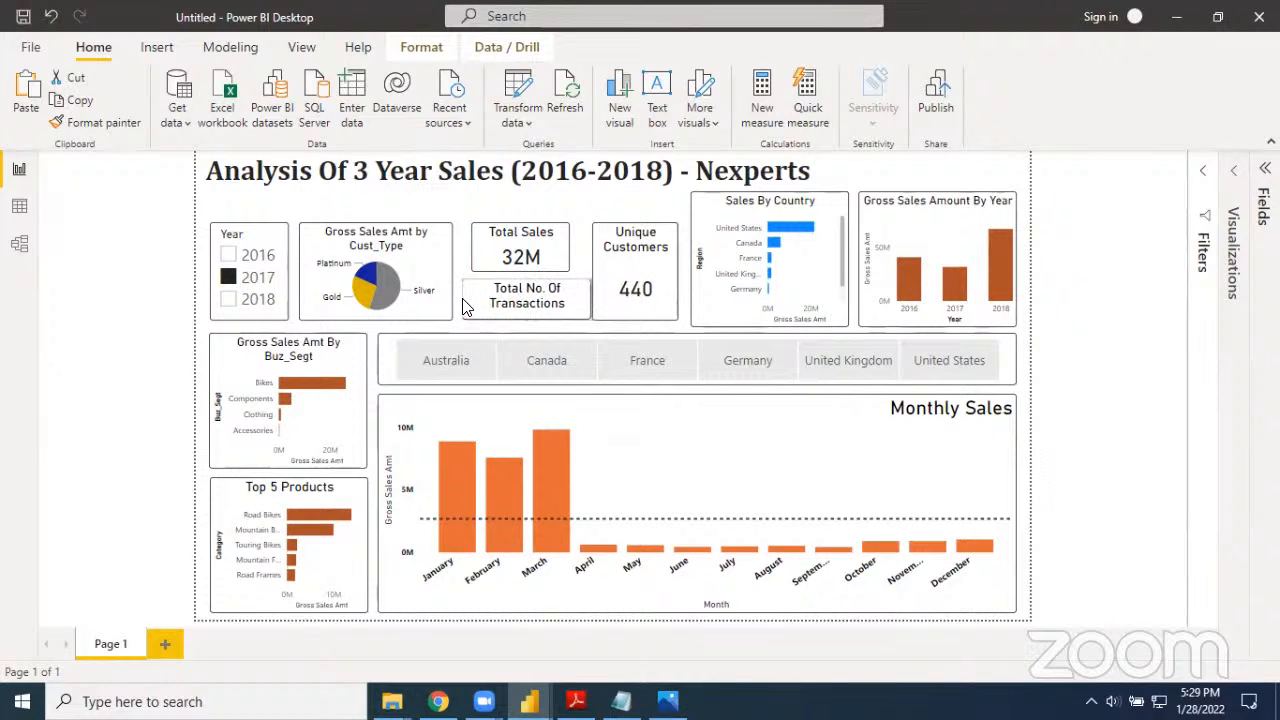
click(545, 249)
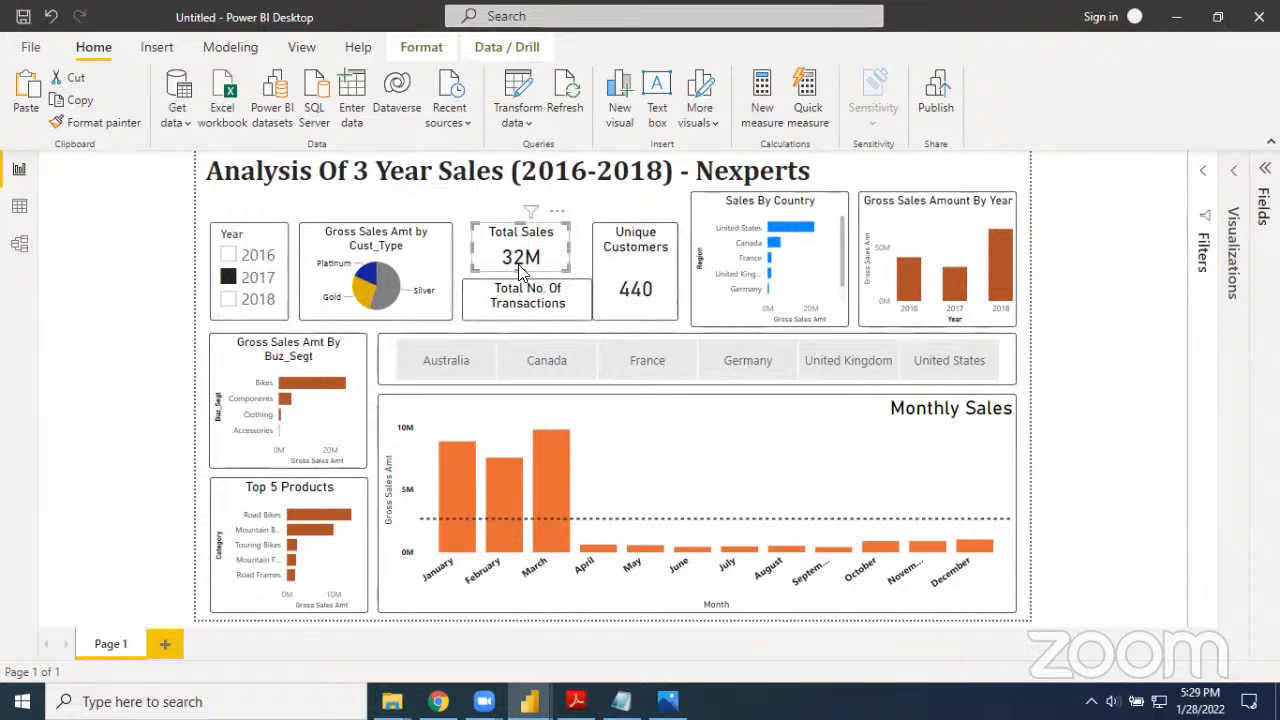
drag(519, 259, 528, 290)
click(530, 290)
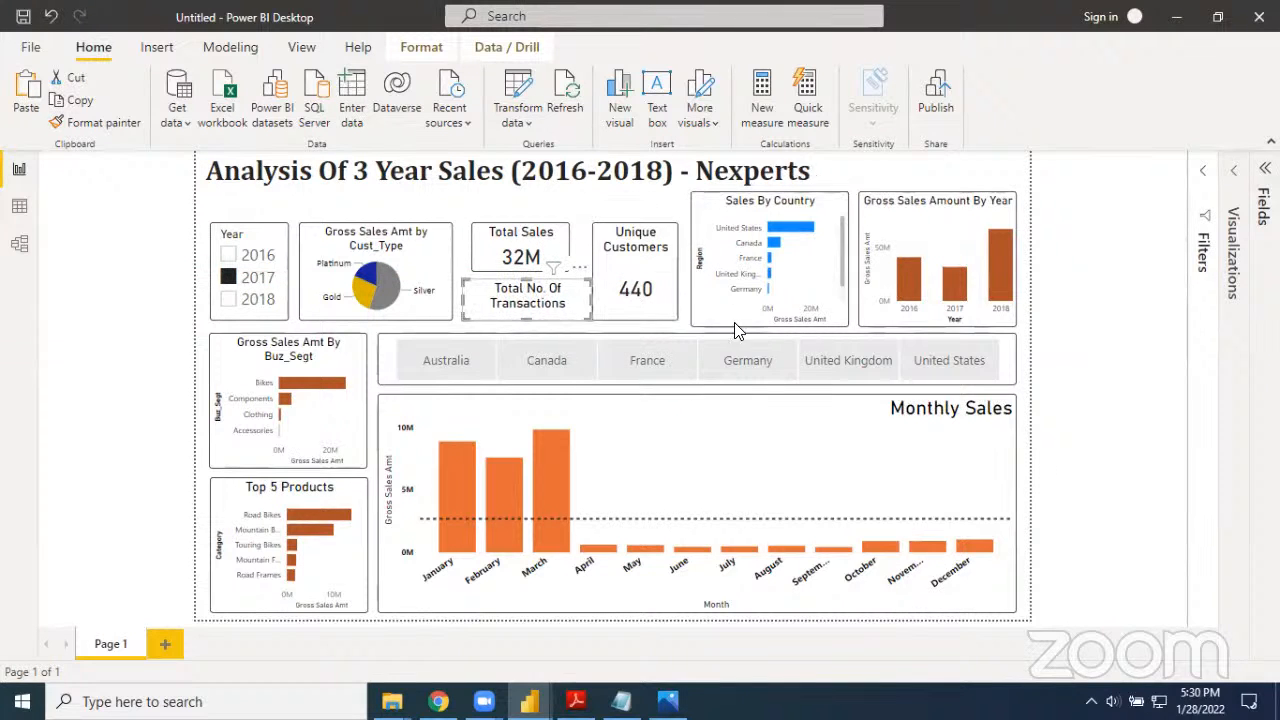
click(1092, 362)
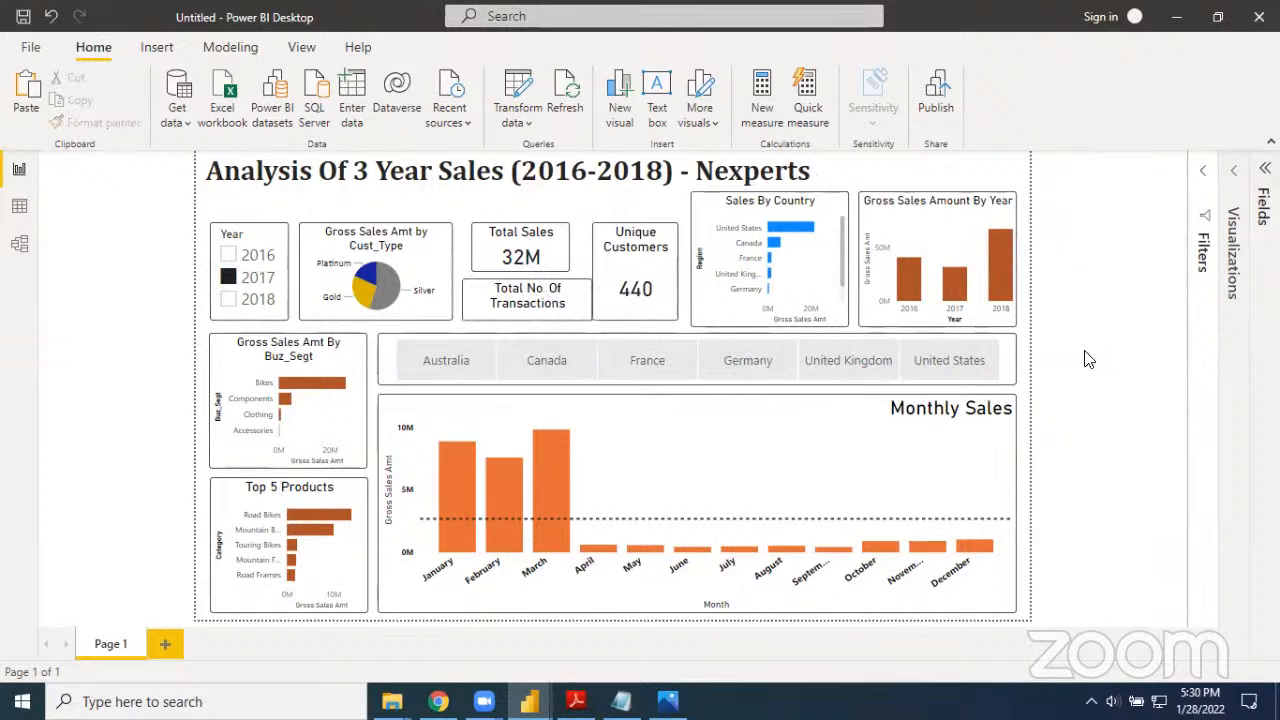
Switch the Year slicer to 2018 and to 2016 to check how the pie, cards and charts respond
click(228, 279)
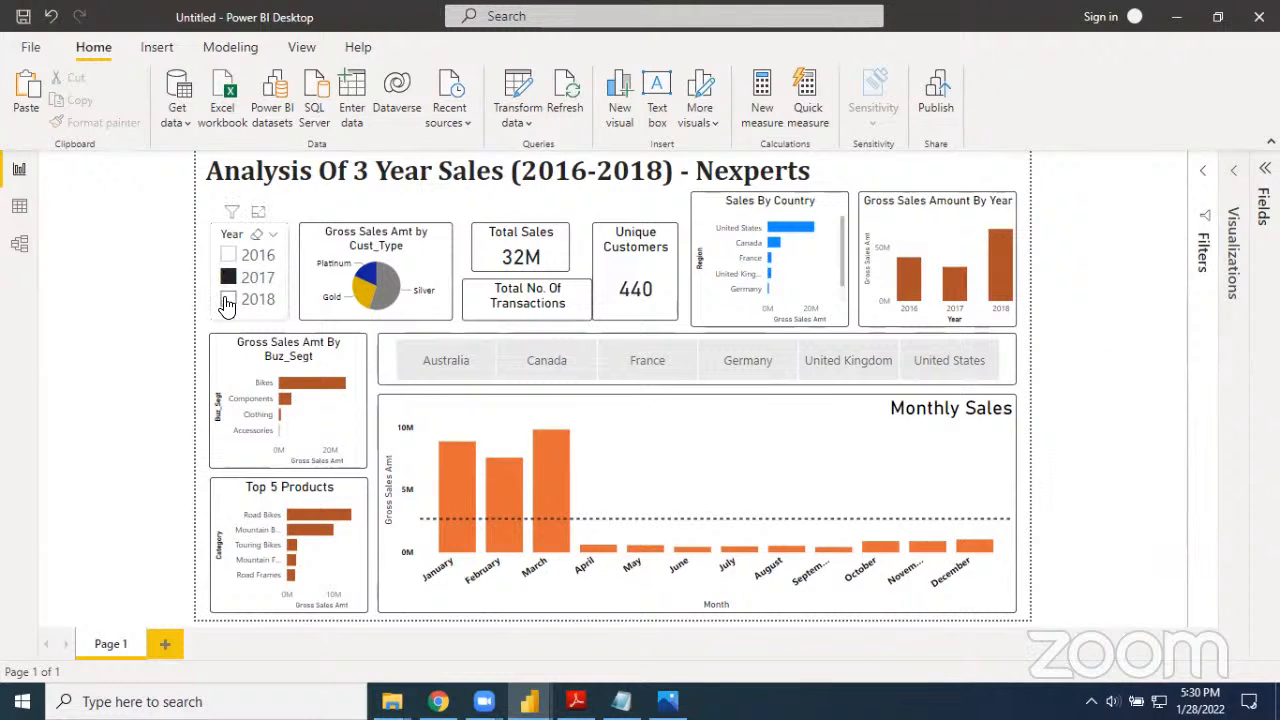
click(228, 301)
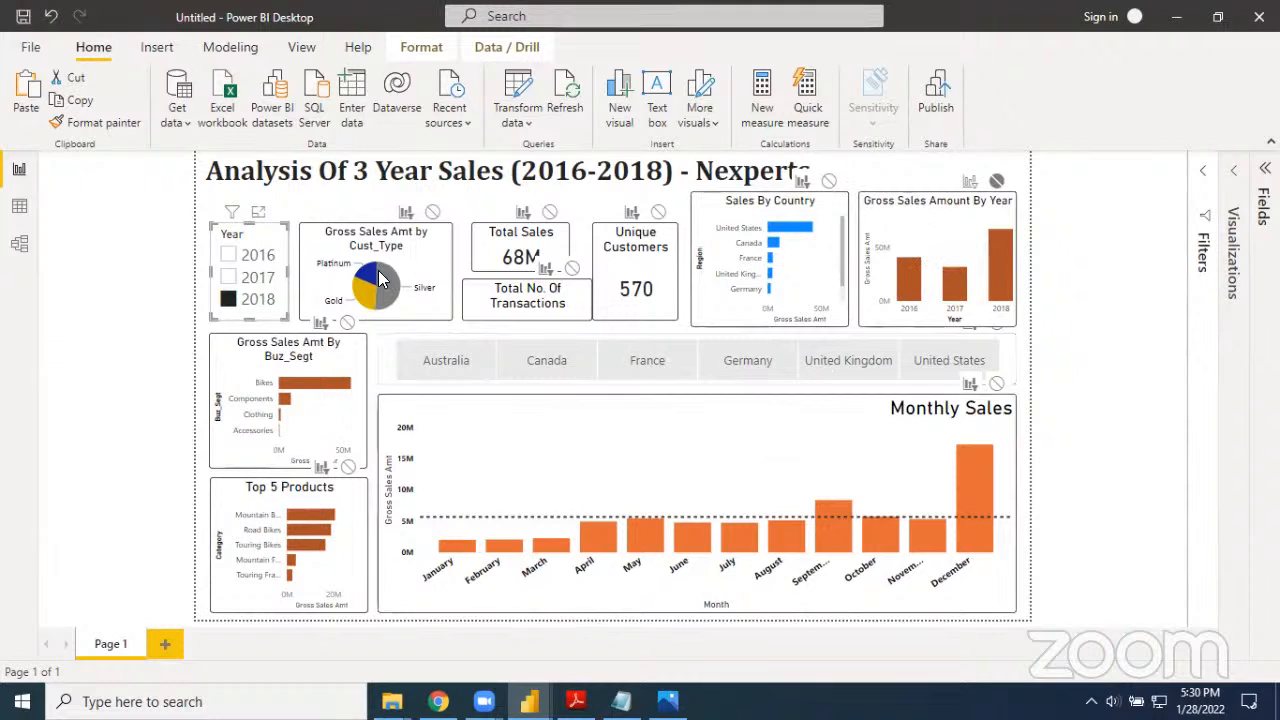
click(231, 257)
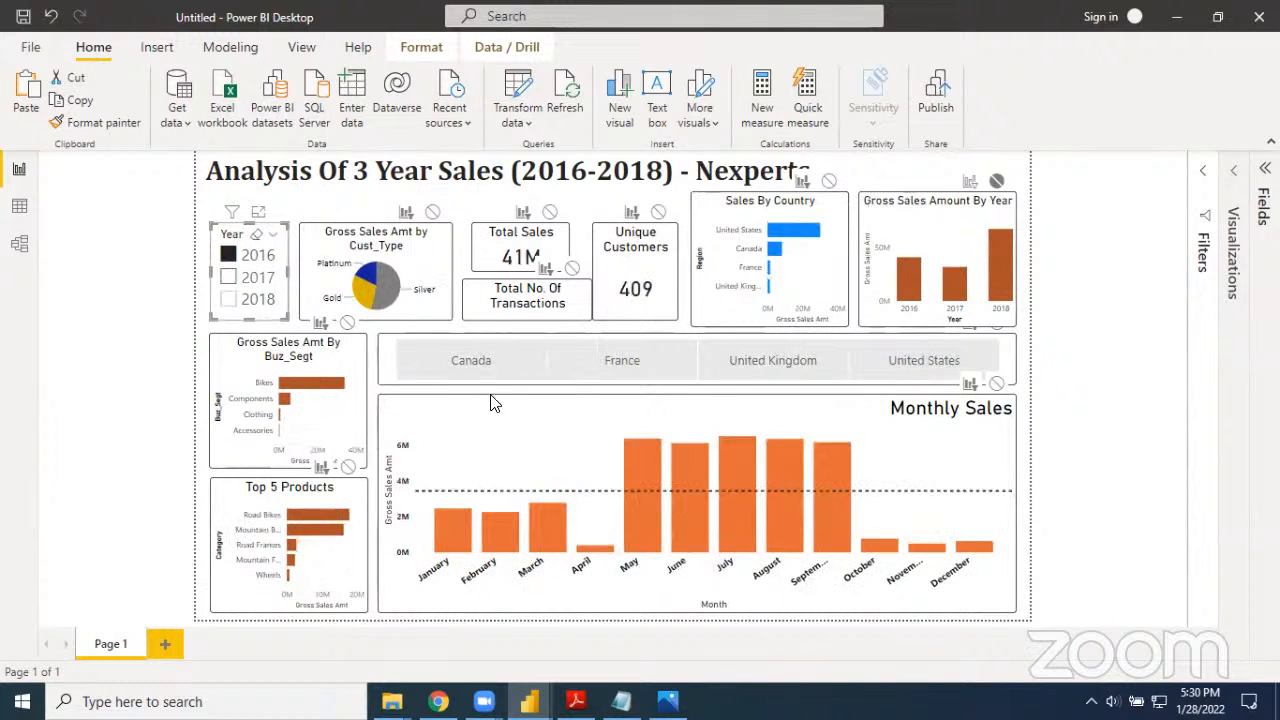
Filter the report by 2018 with the Year slicer to compare the bars in the Gross Sales Amount By Year chart
click(231, 300)
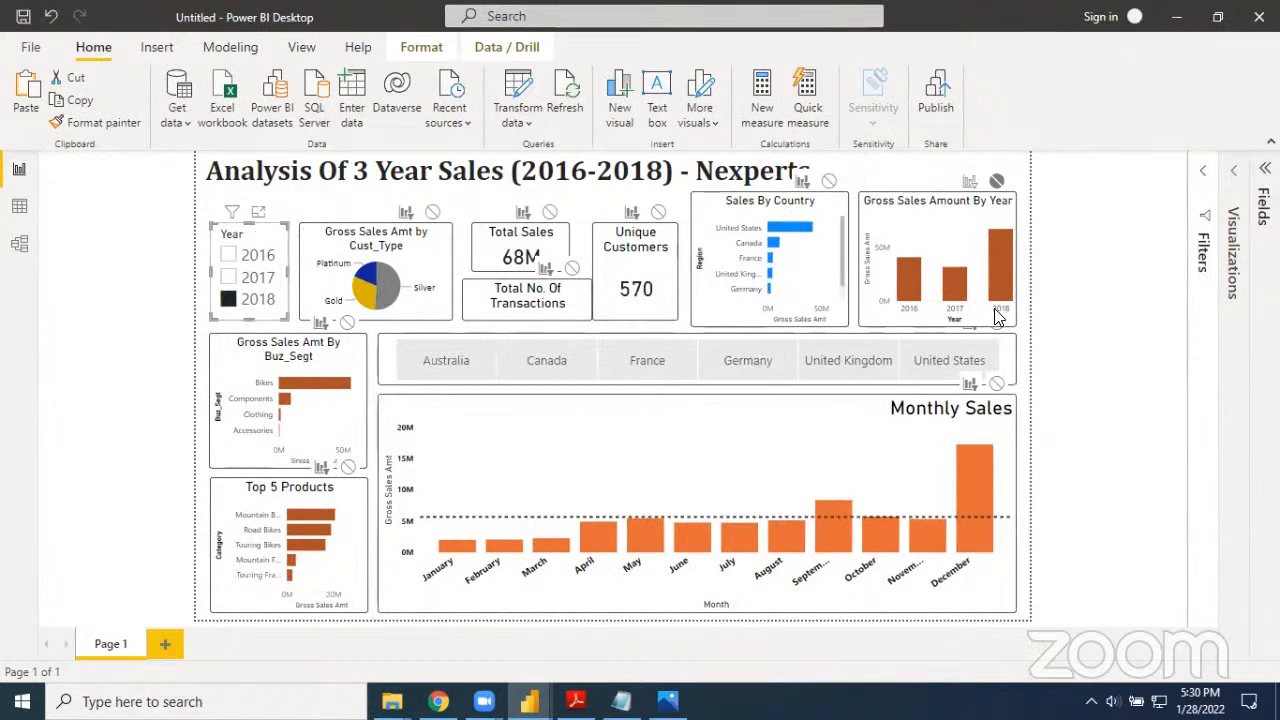
mouse_move(955, 285)
click(300, 212)
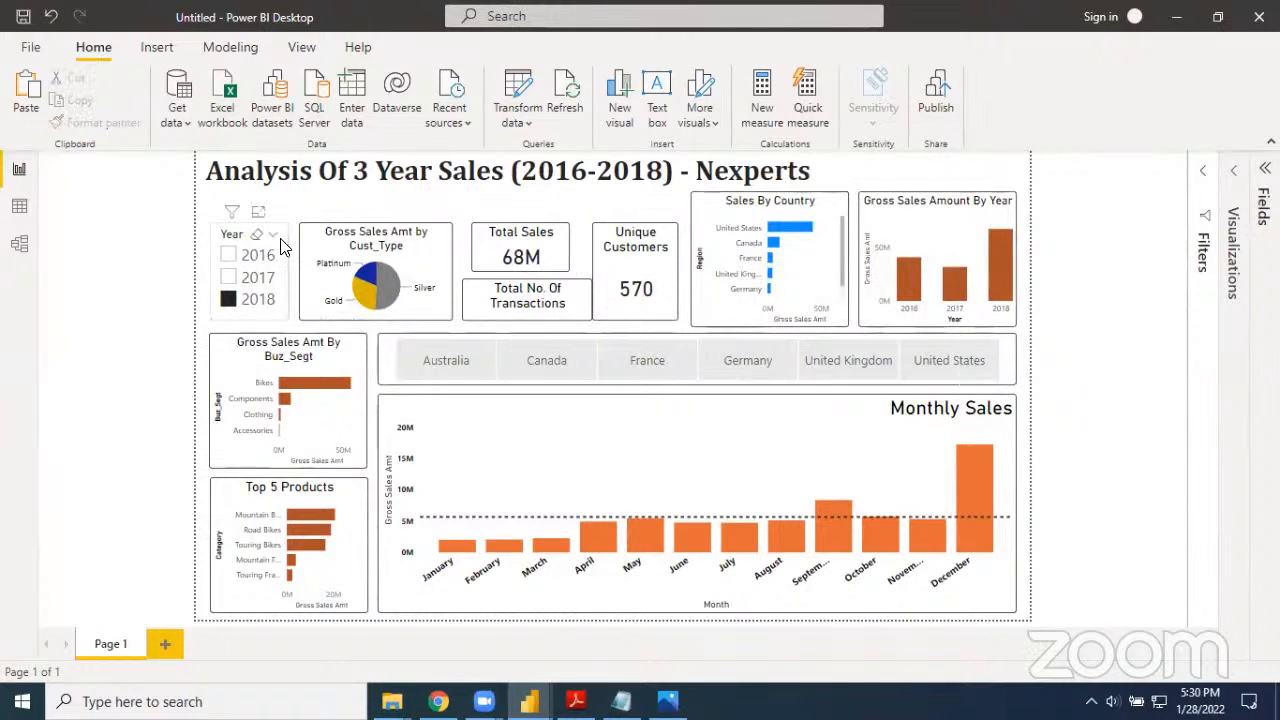
Let the Year slicer filter the Gross Sales Amount By Year chart by editing its interactions, and check the chart with 2017 and 2016
click(281, 246)
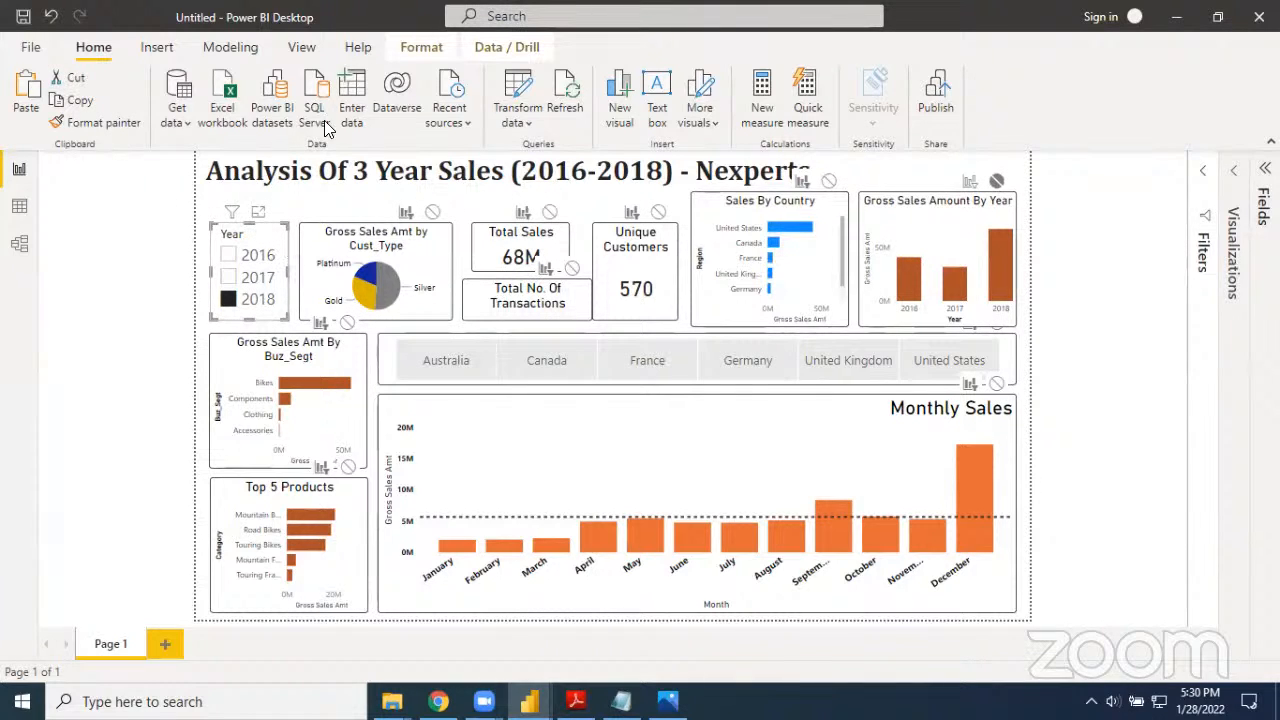
click(412, 50)
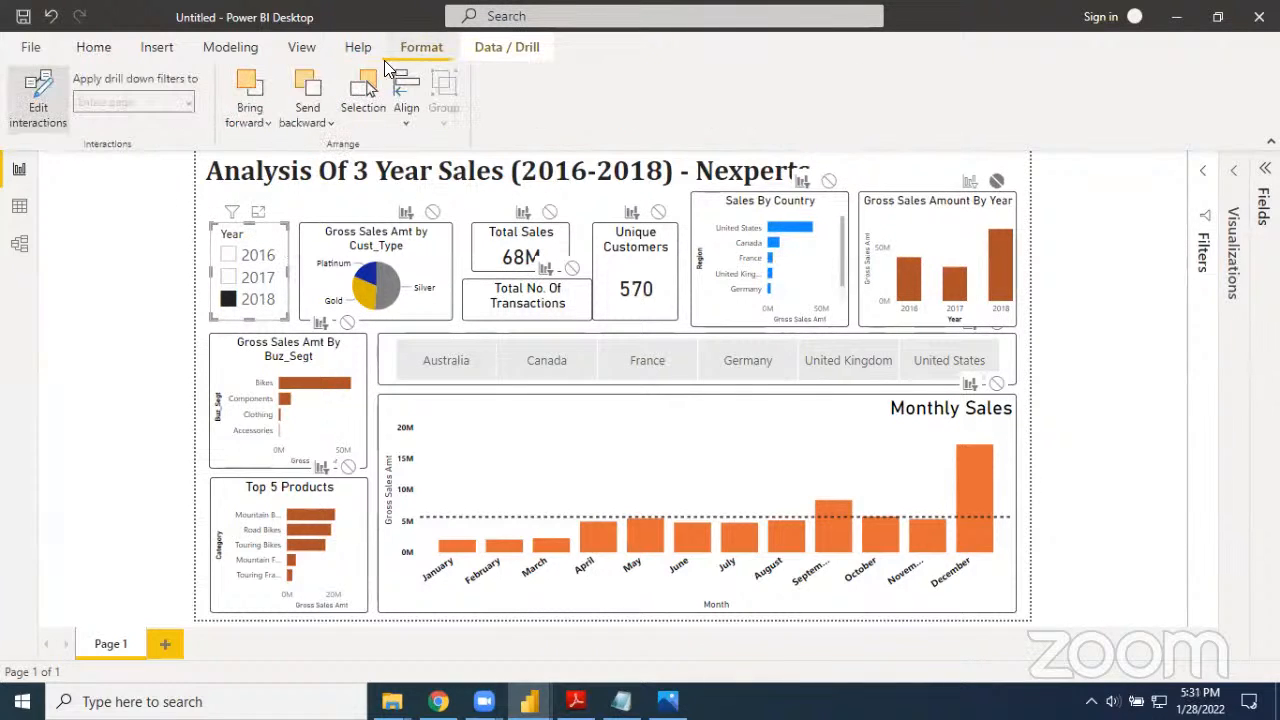
click(45, 108)
click(45, 108)
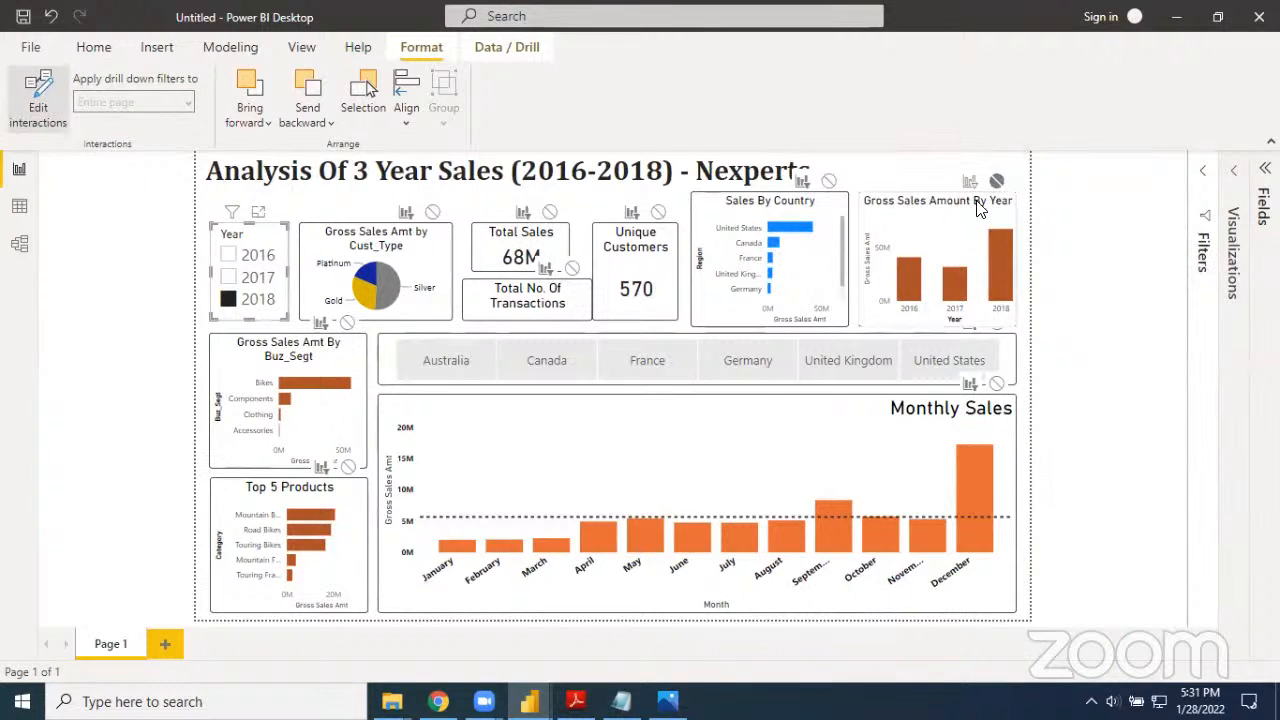
click(997, 184)
click(970, 187)
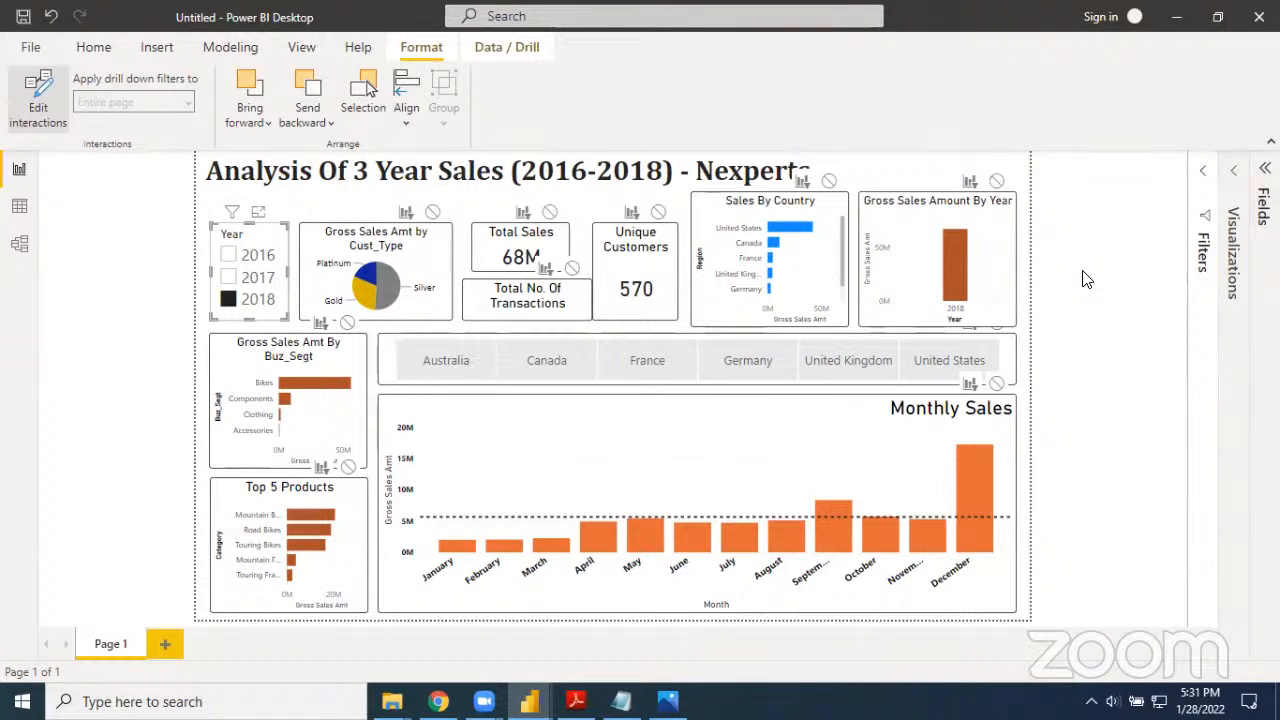
click(228, 278)
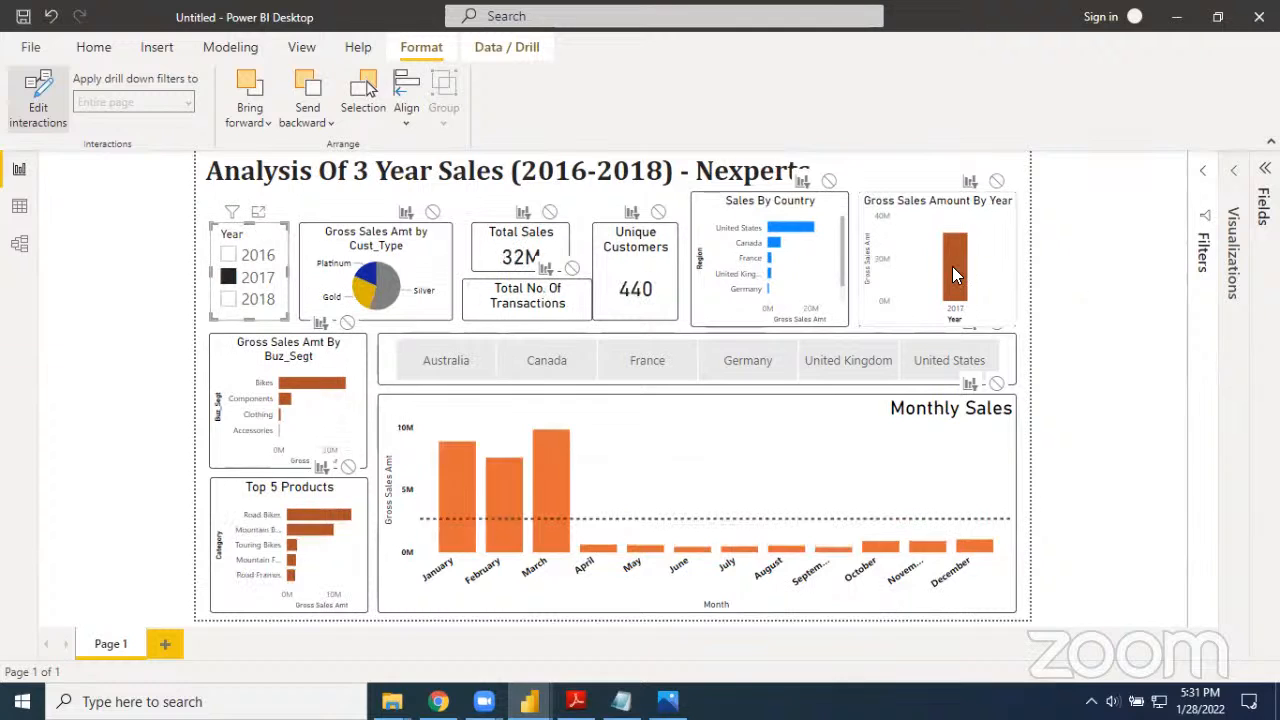
click(228, 256)
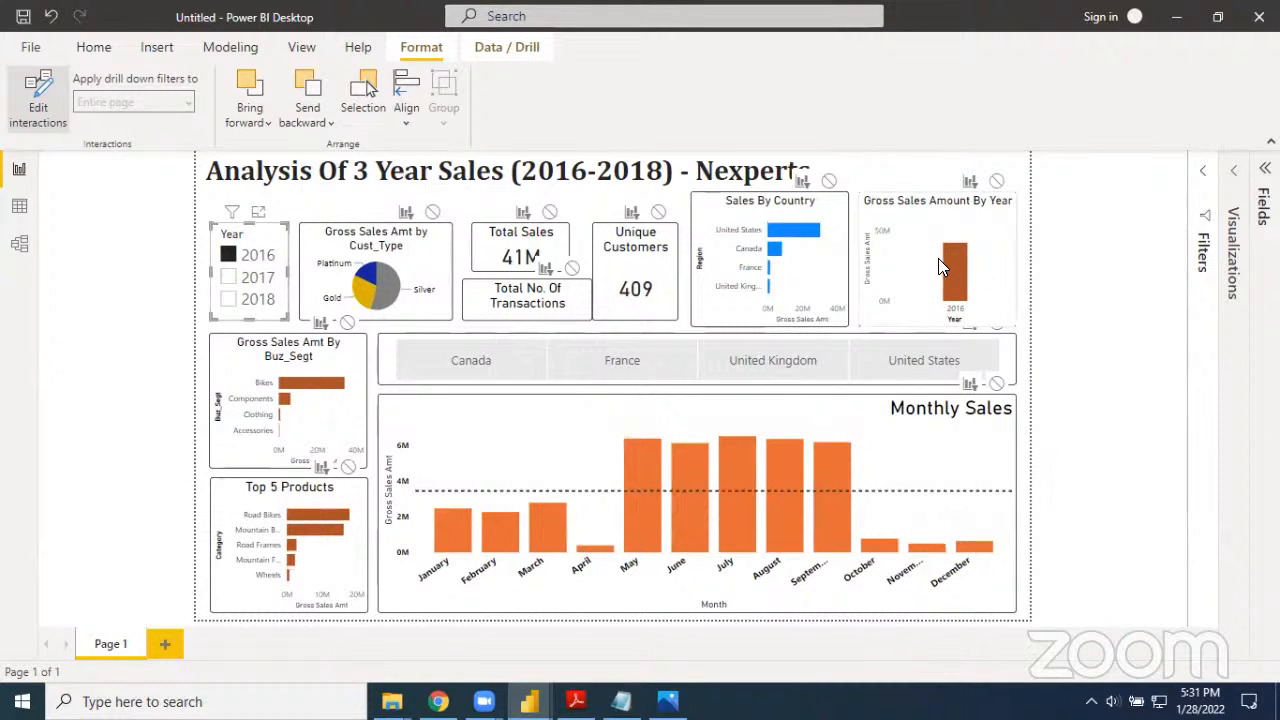
Clear the year selection and set the Year slicer's interaction with the Gross Sales Amount By Year chart to None
click(227, 256)
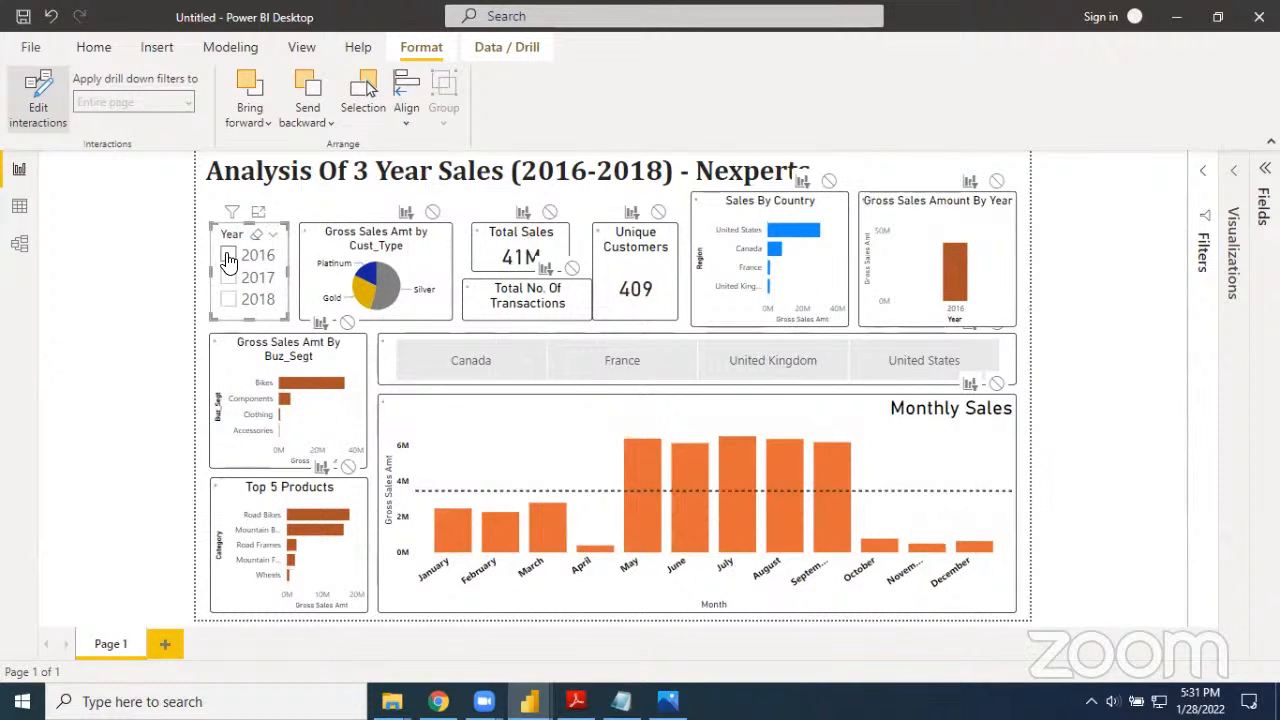
click(996, 184)
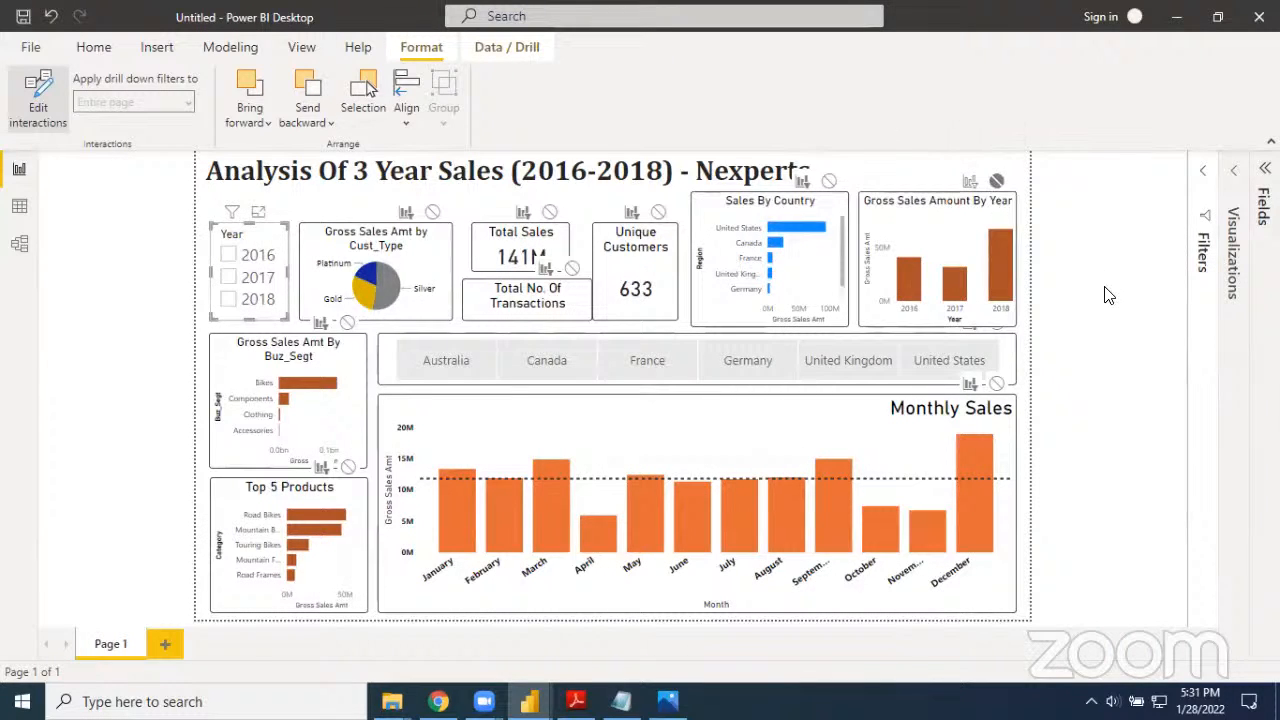
click(1108, 295)
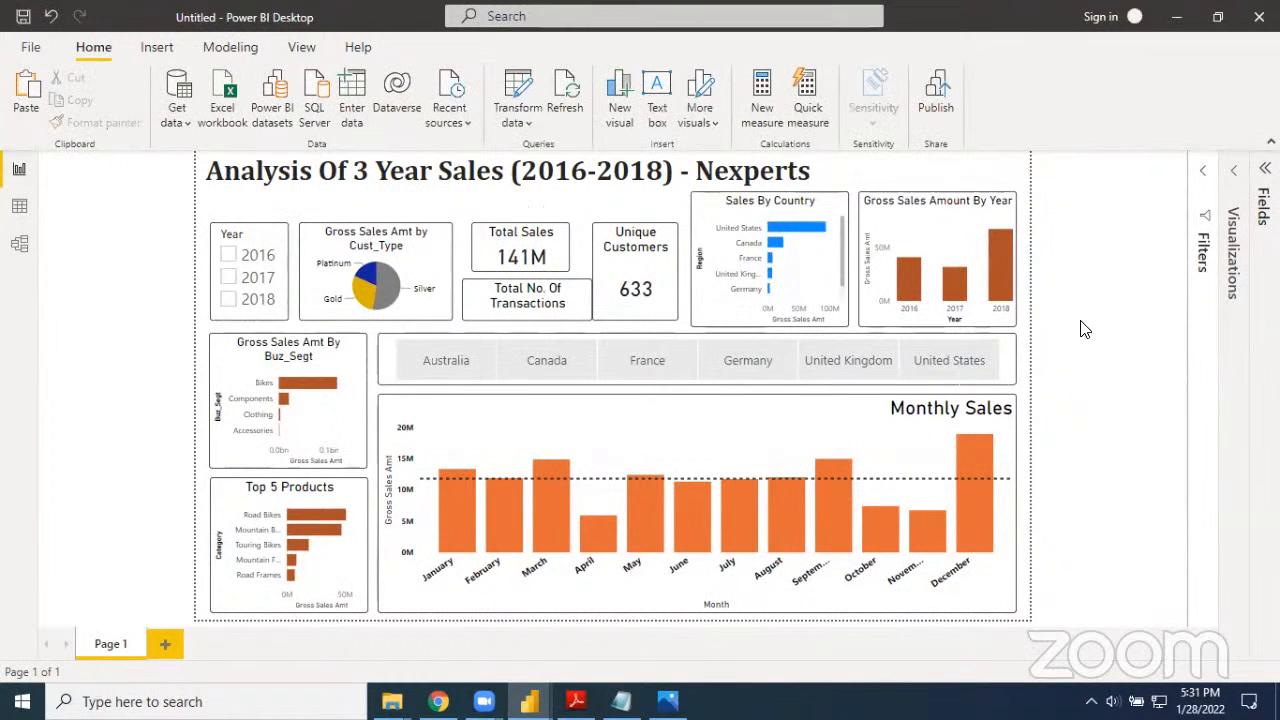
Narrow the Total No. Of Transactions card from its right edge and widen the Total Sales card so that both cards' side edges align
click(584, 302)
drag(590, 302, 571, 312)
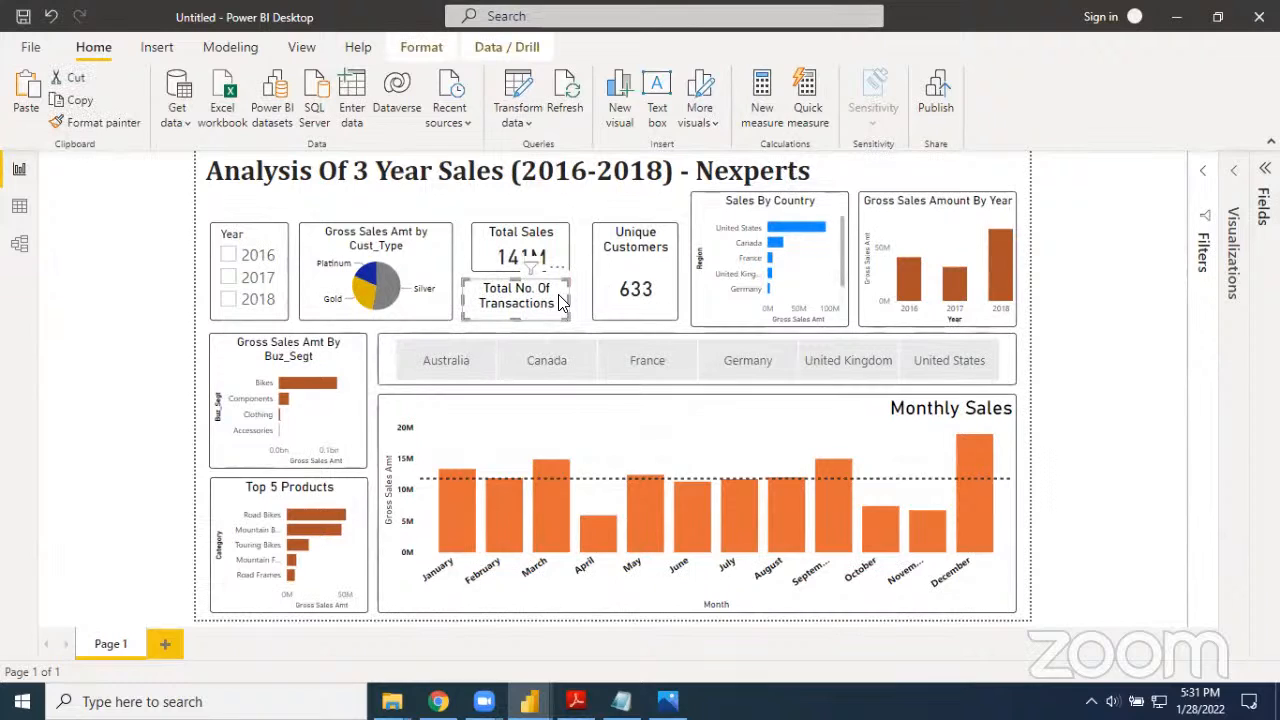
drag(473, 301, 463, 300)
click(474, 255)
drag(472, 256, 466, 257)
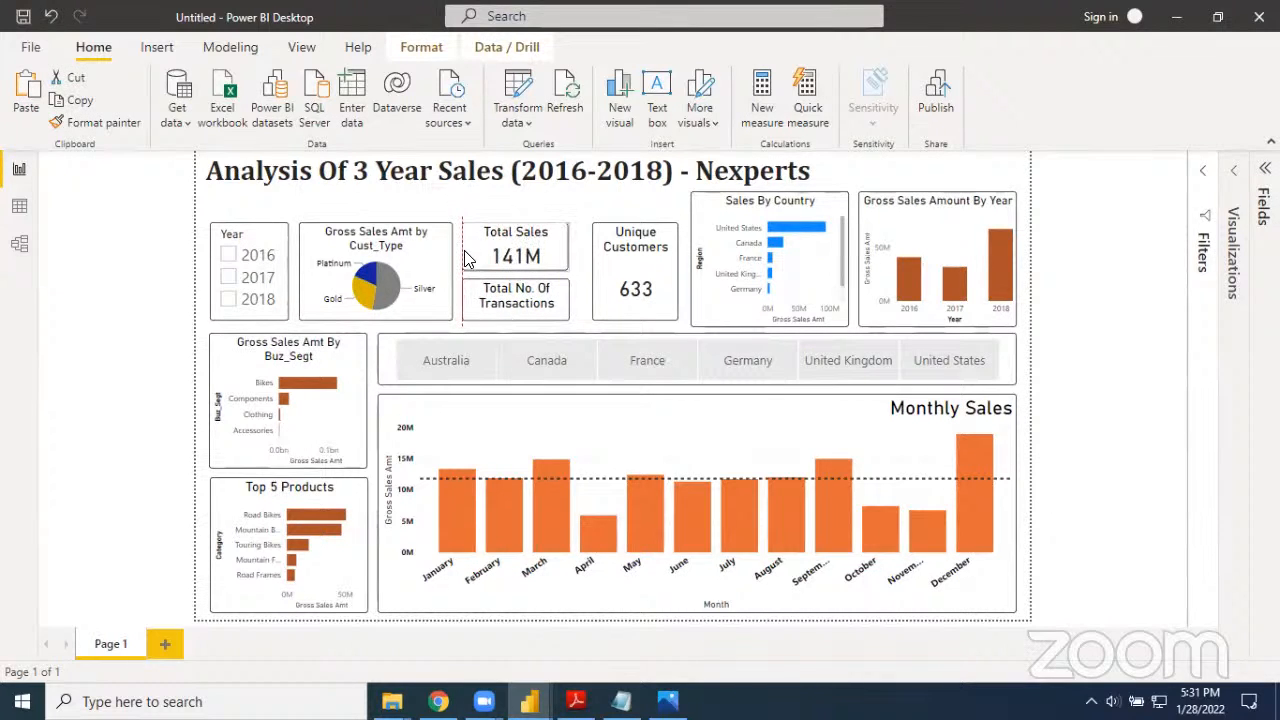
Make room by shortening the Monthly Sales chart and lowering the country slicer, and enlarge the Total No. Of Transactions card downward and to the right
click(560, 318)
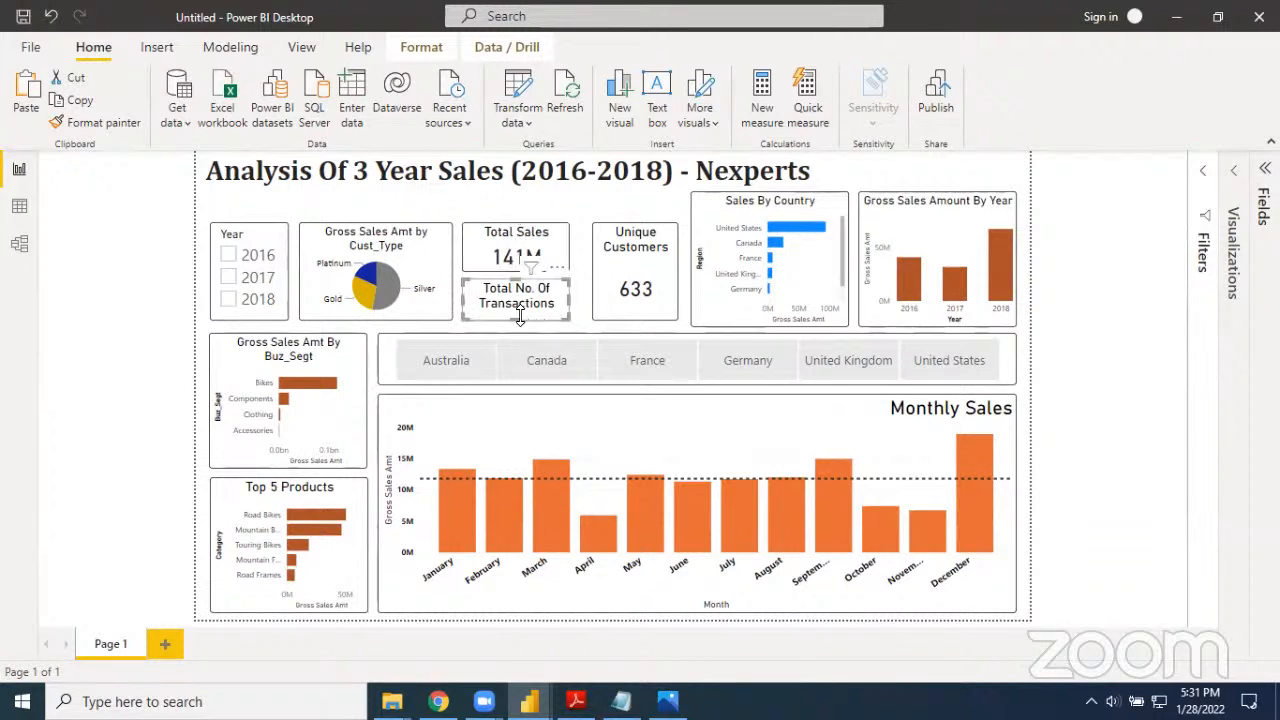
drag(516, 320, 516, 329)
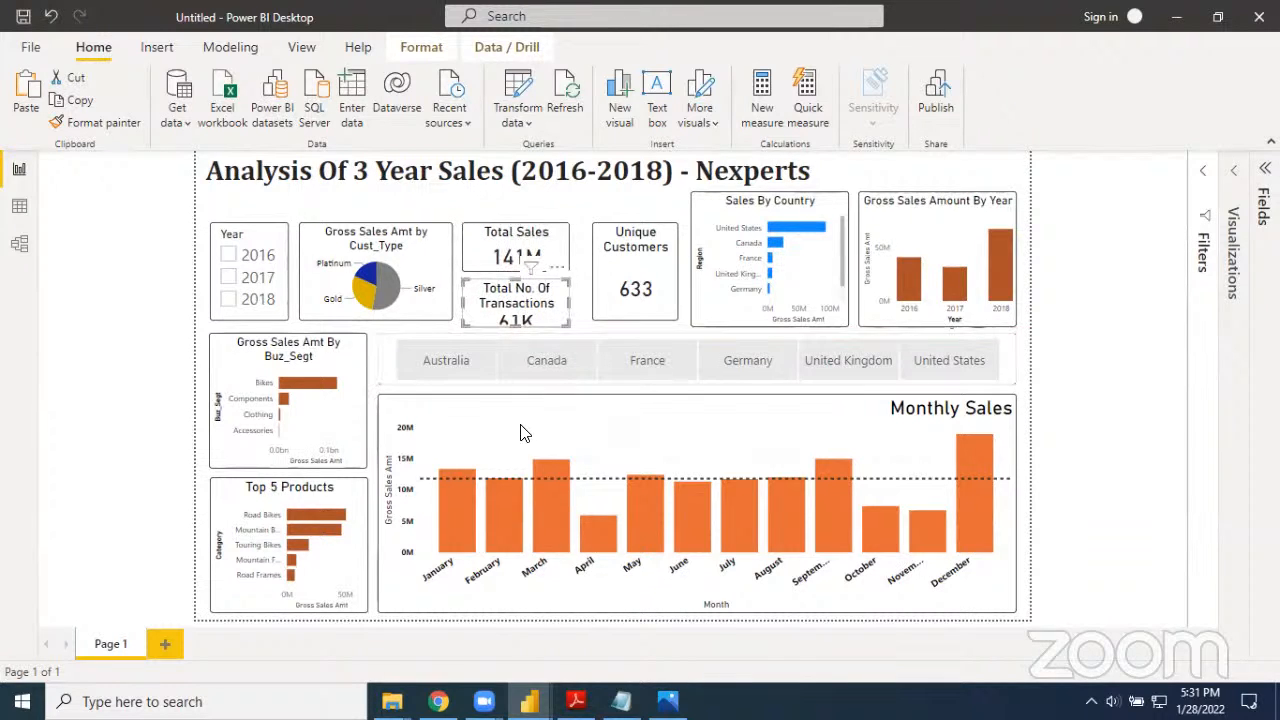
click(659, 407)
mouse_move(696, 397)
mouse_down()
mouse_move(694, 423)
mouse_move(678, 392)
mouse_up()
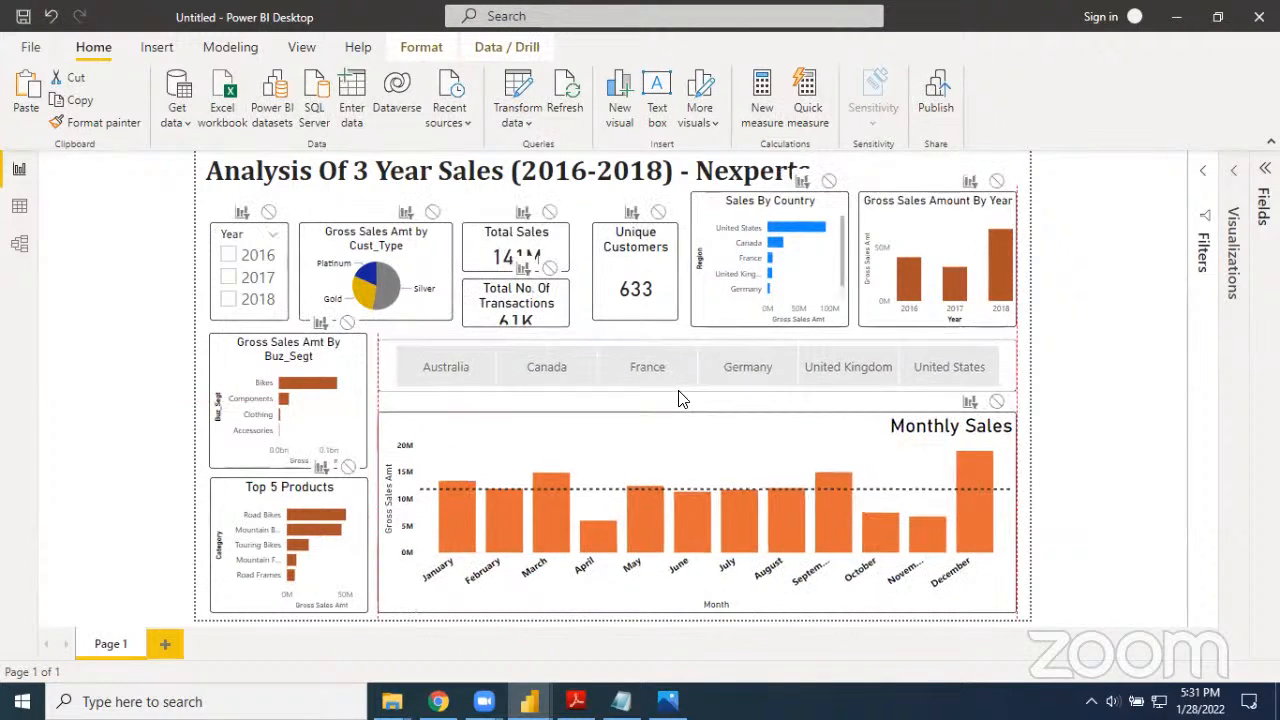
click(558, 325)
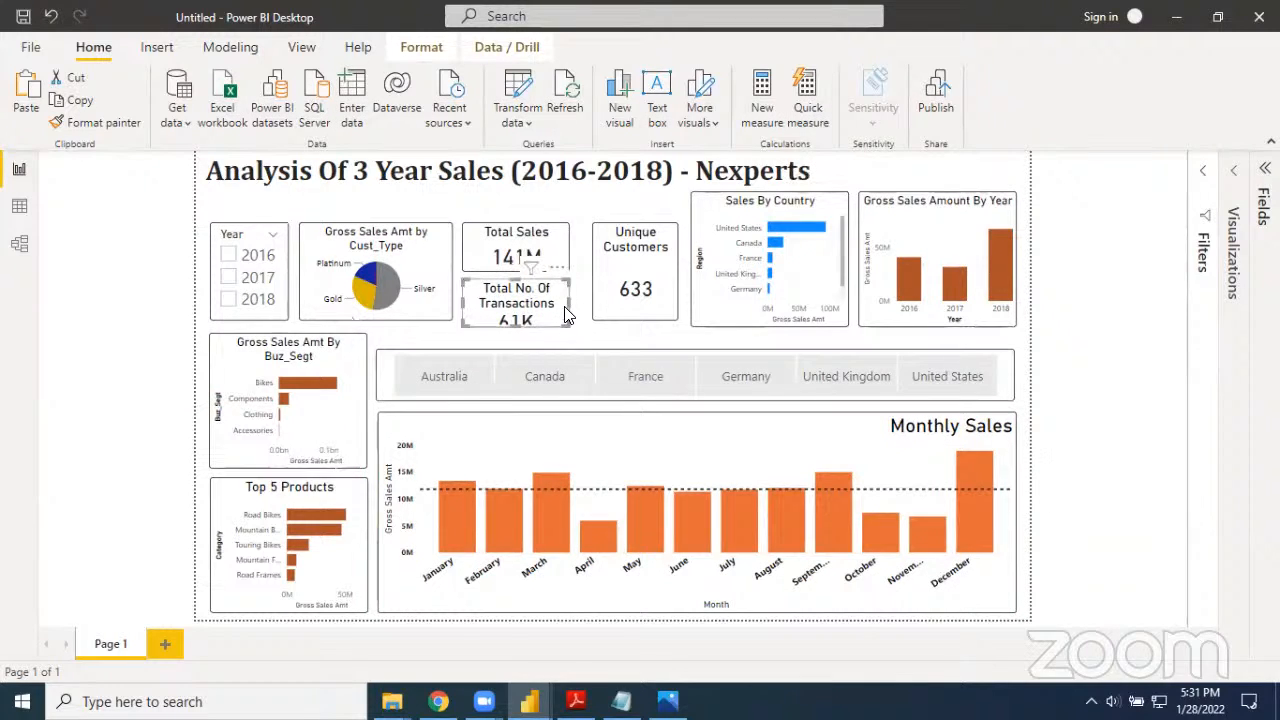
drag(570, 302, 516, 338)
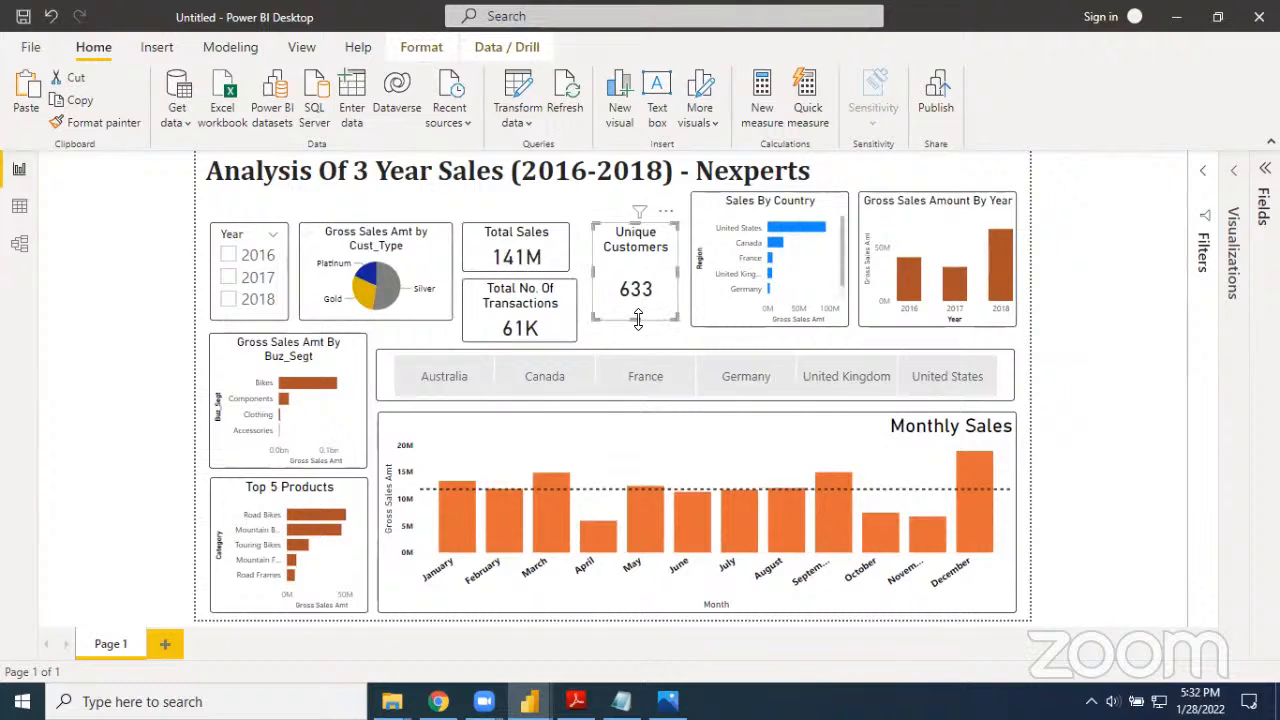
Stretch the Unique Customers card down level with the Total No. Of Transactions card and widen it slightly at its left edge
drag(635, 320, 632, 338)
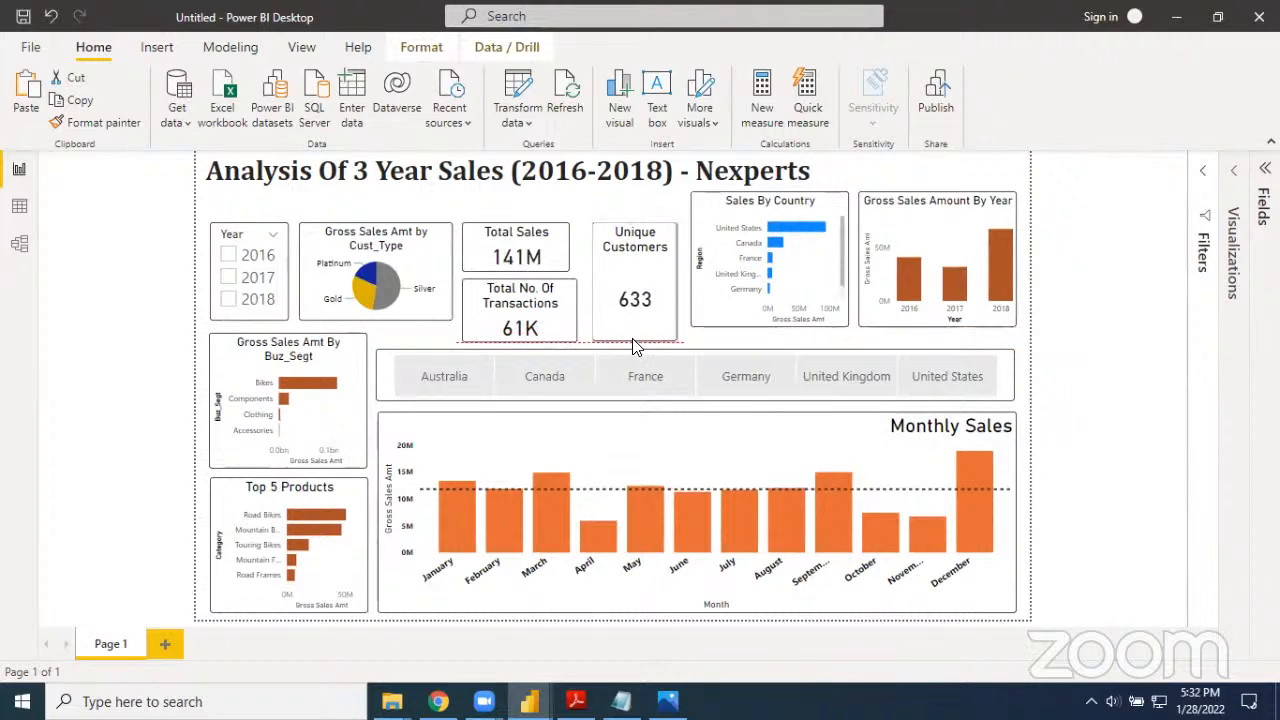
drag(592, 281, 588, 282)
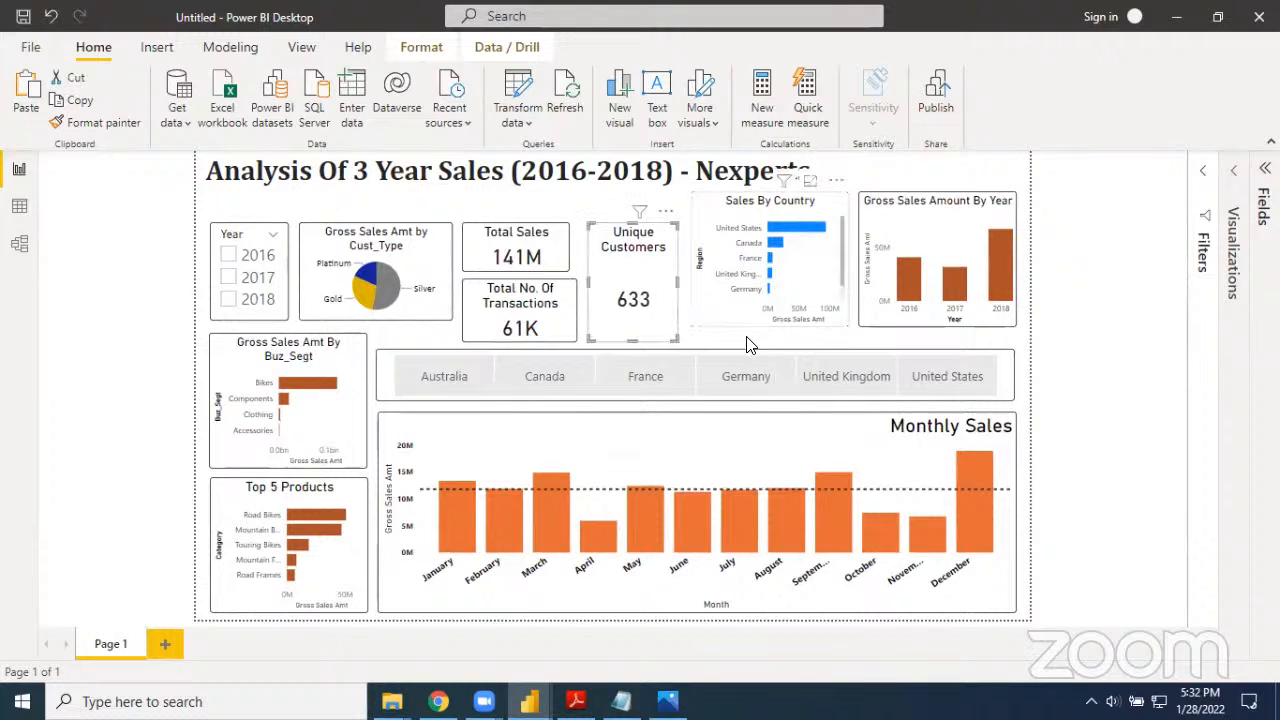
Stretch the Sales By Country and Gross Sales Amount By Year charts down level with the bottom of the Unique Customers card
click(748, 323)
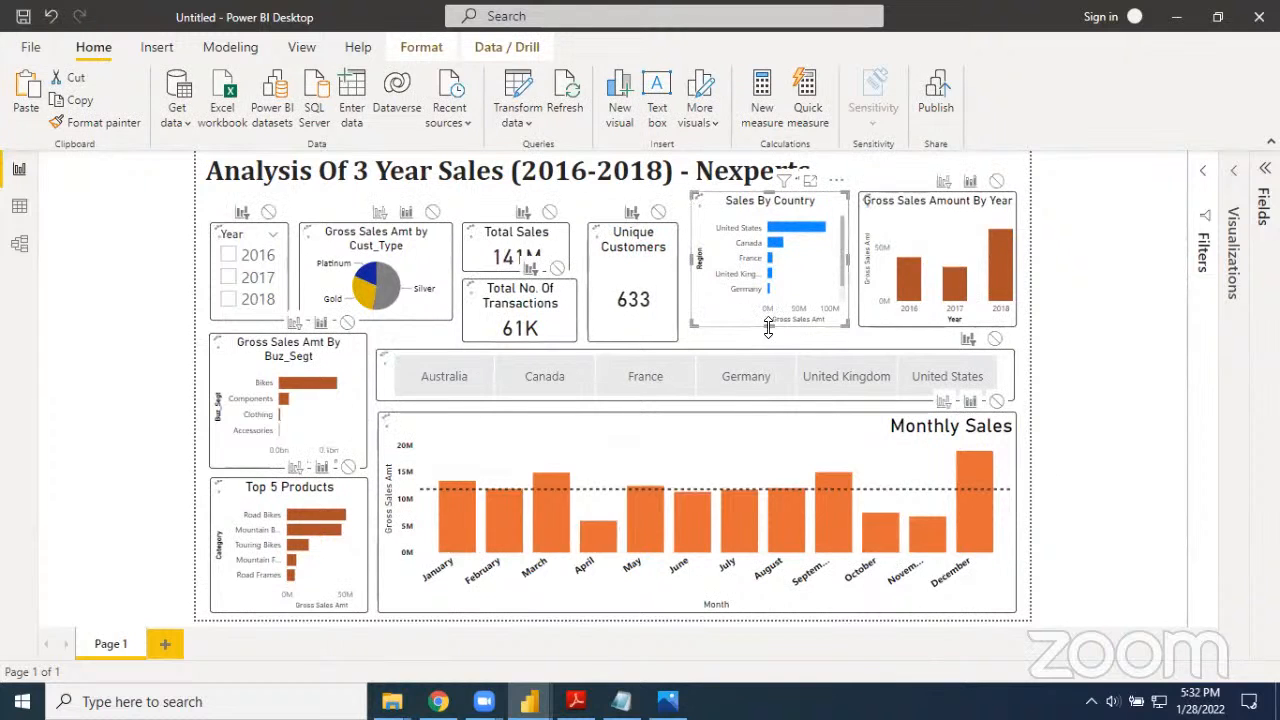
drag(764, 341, 762, 342)
click(922, 318)
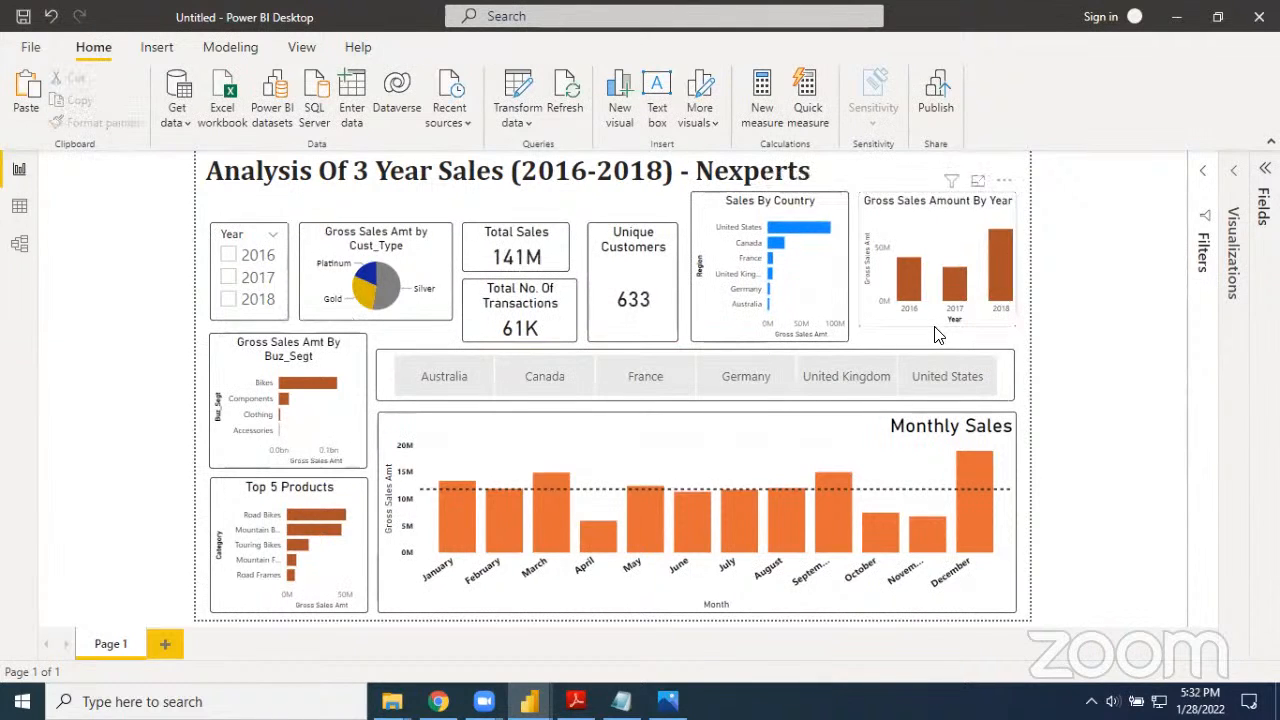
drag(936, 324, 936, 341)
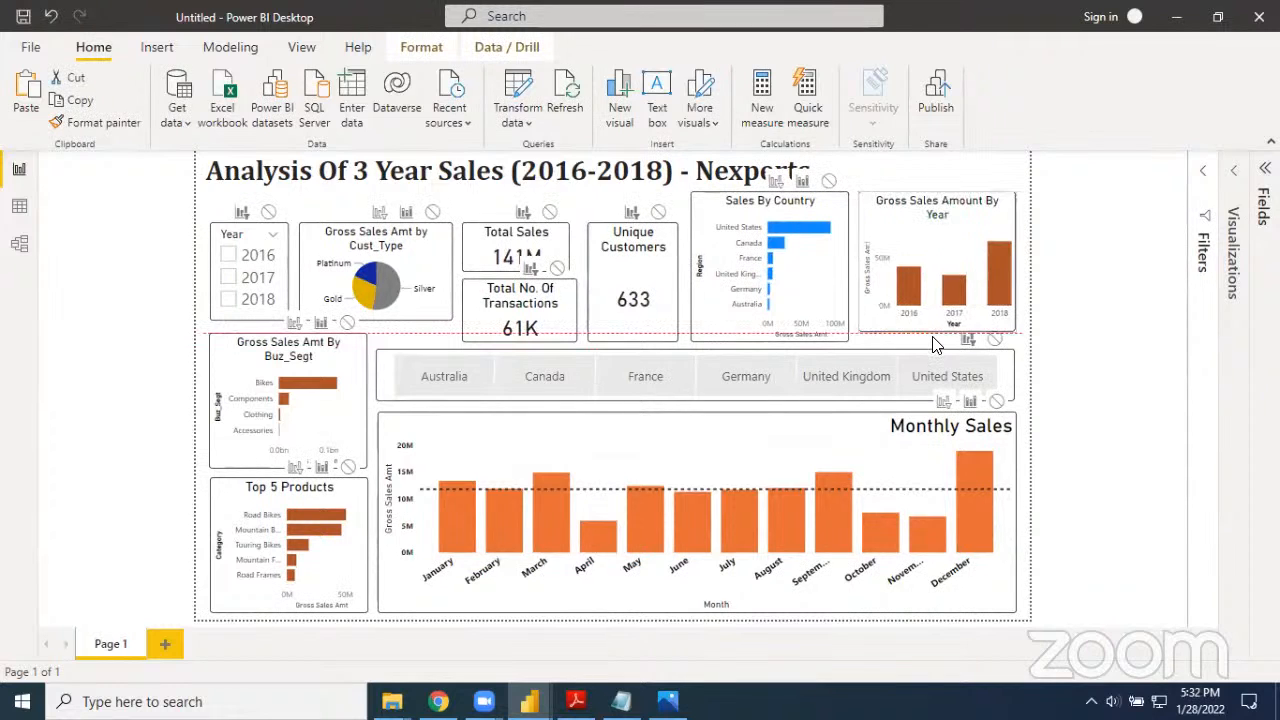
click(1080, 392)
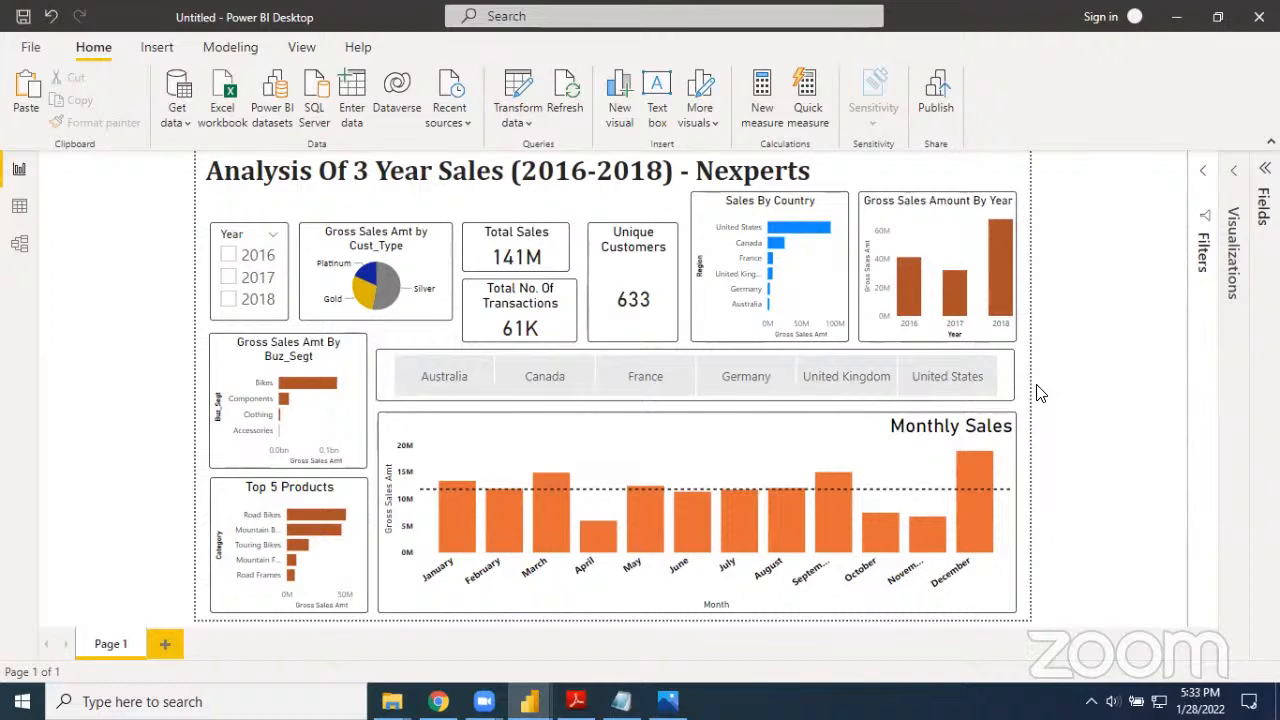
Examine the report for 2018, the December bar in Monthly Sales and Canada, and clear the year and country selections
click(228, 301)
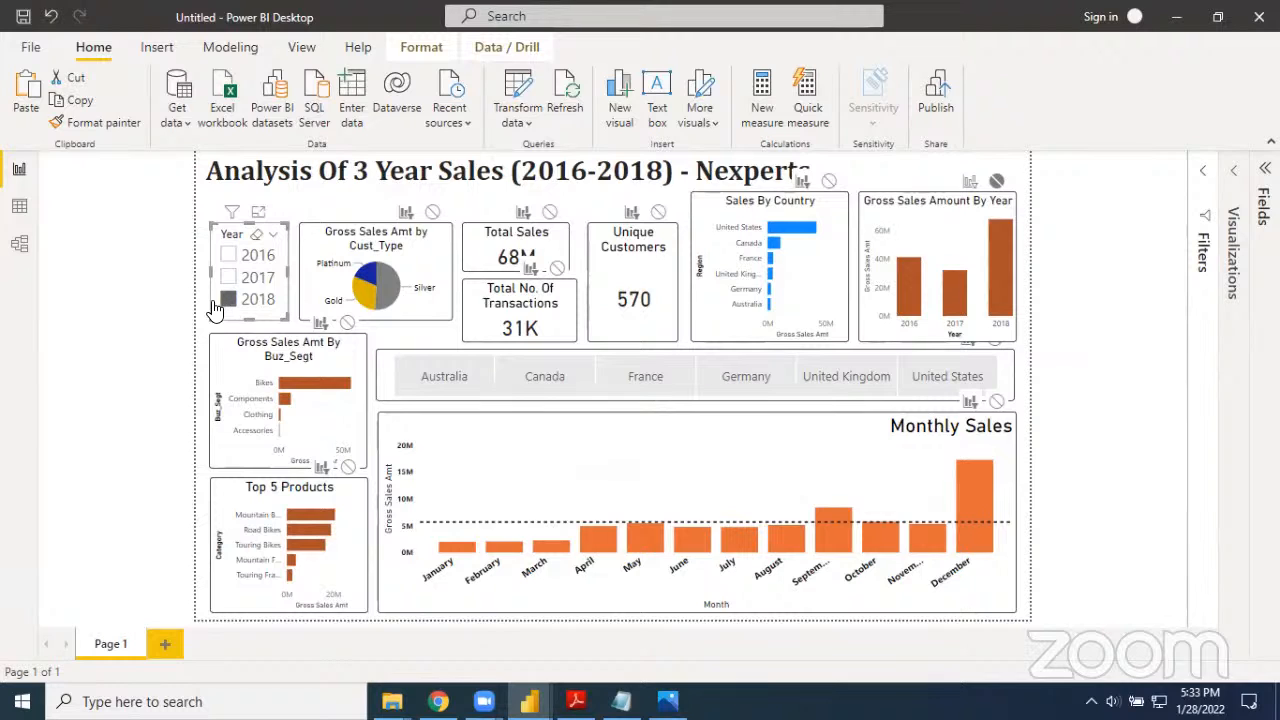
click(974, 509)
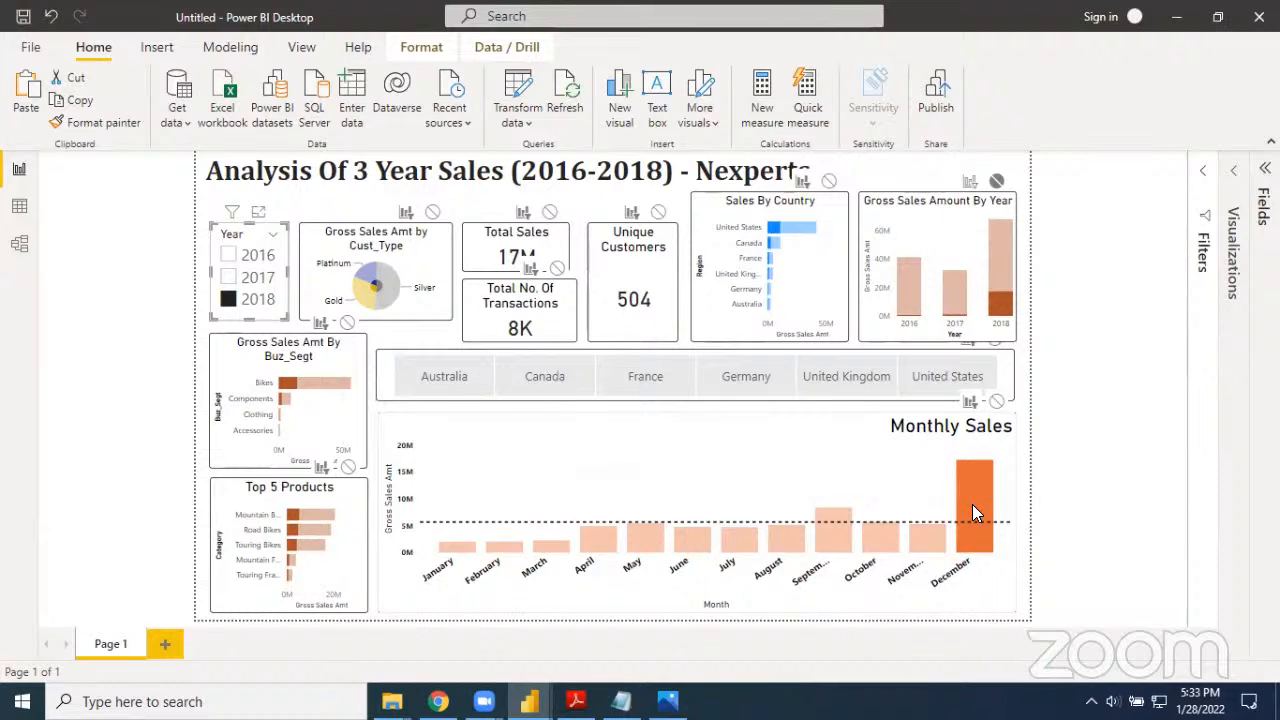
click(542, 374)
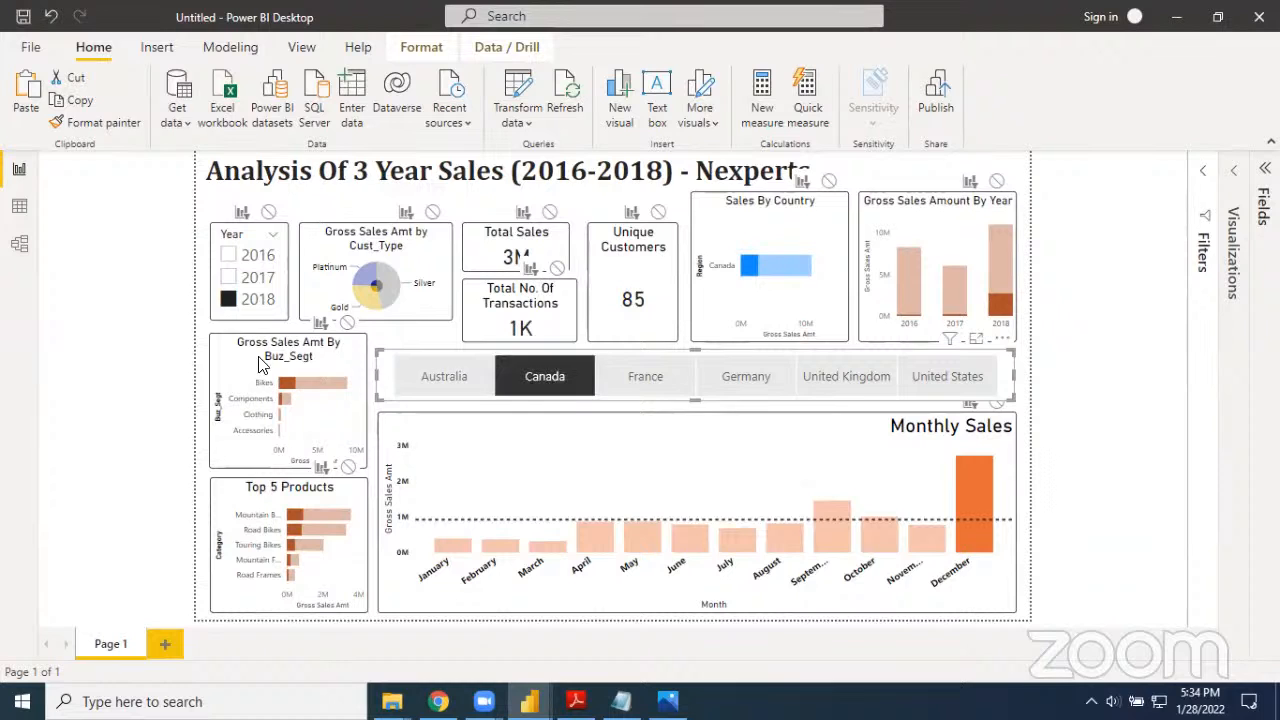
click(227, 303)
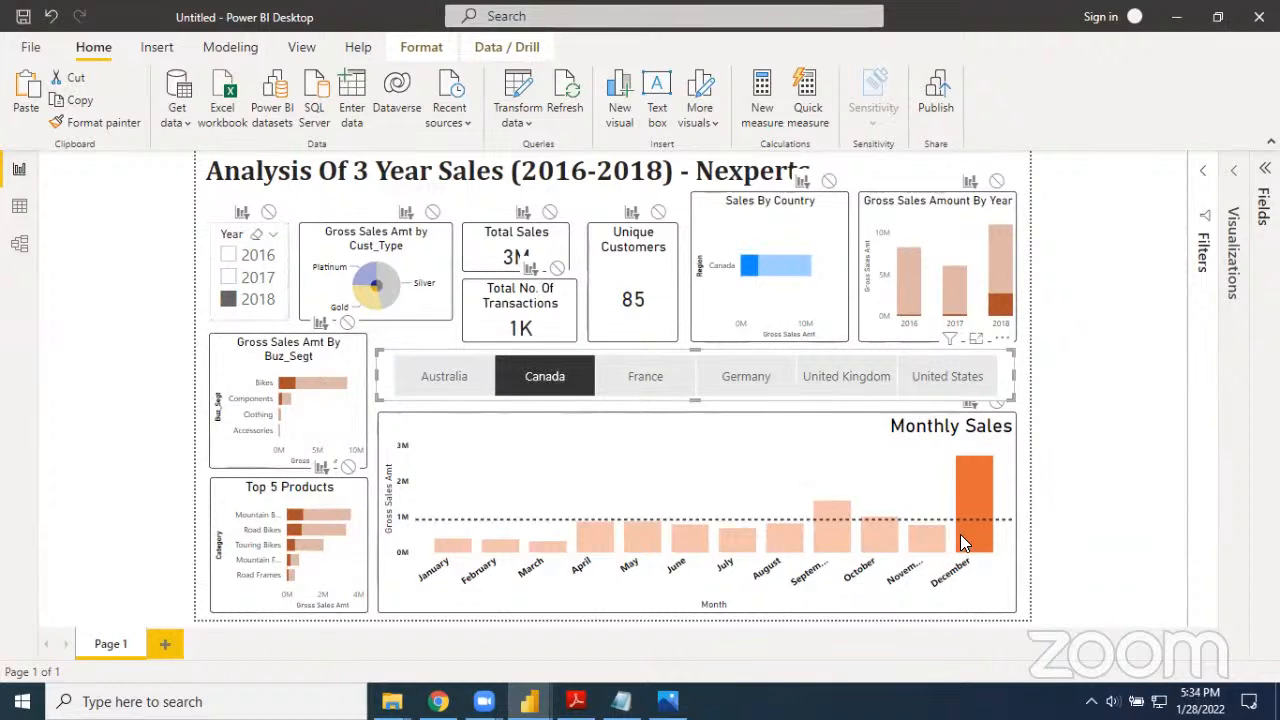
click(546, 388)
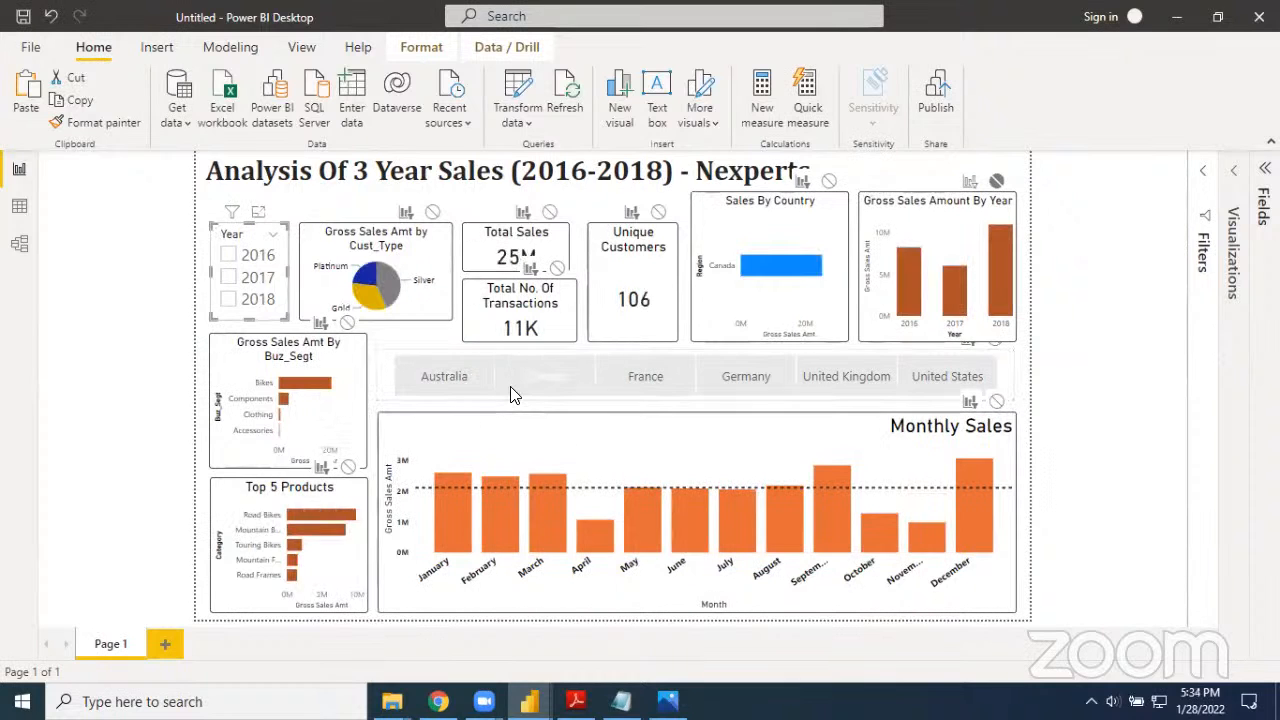
click(1074, 493)
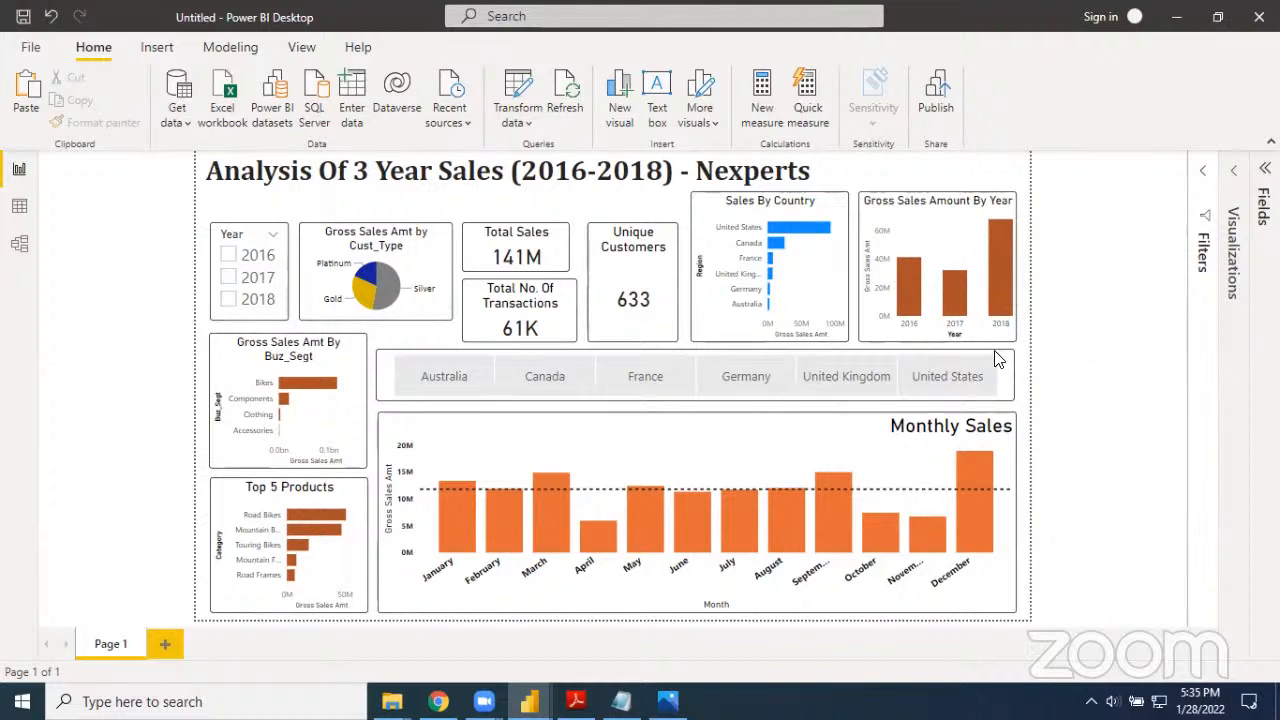
Save the report in the Downloads folder as a Power BI file named 3Year Sales Analysis
click(30, 50)
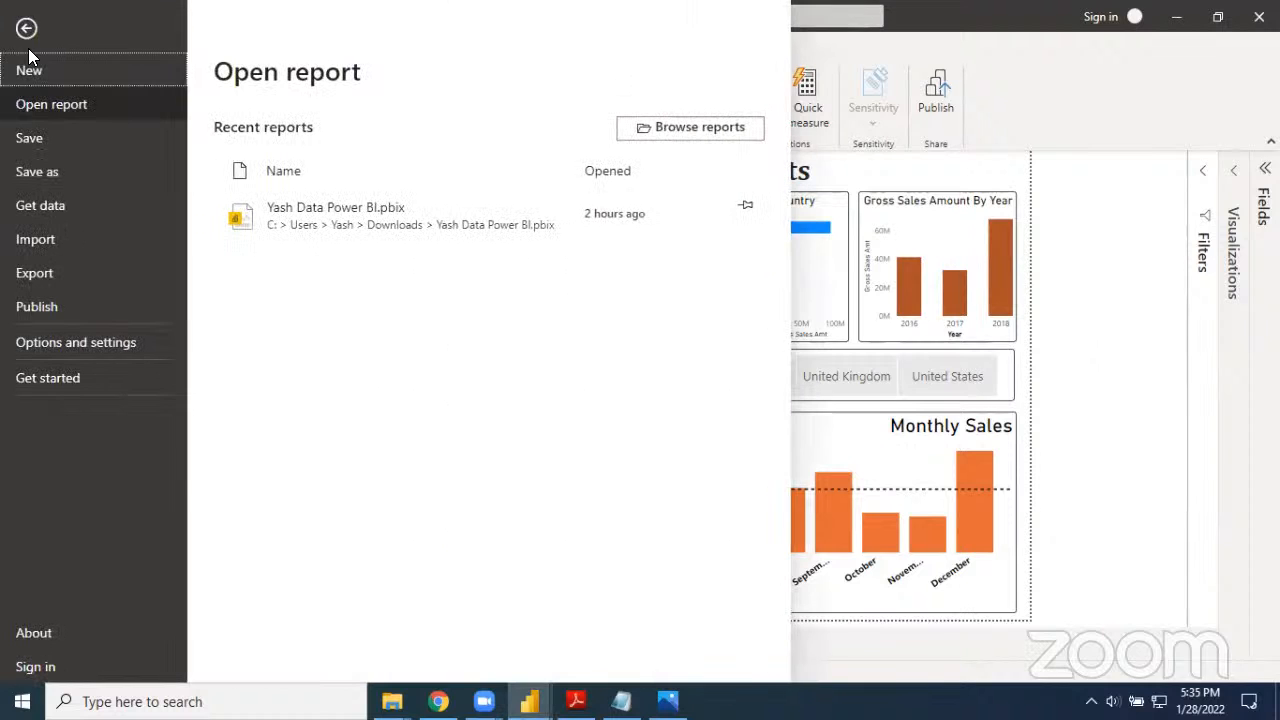
click(37, 142)
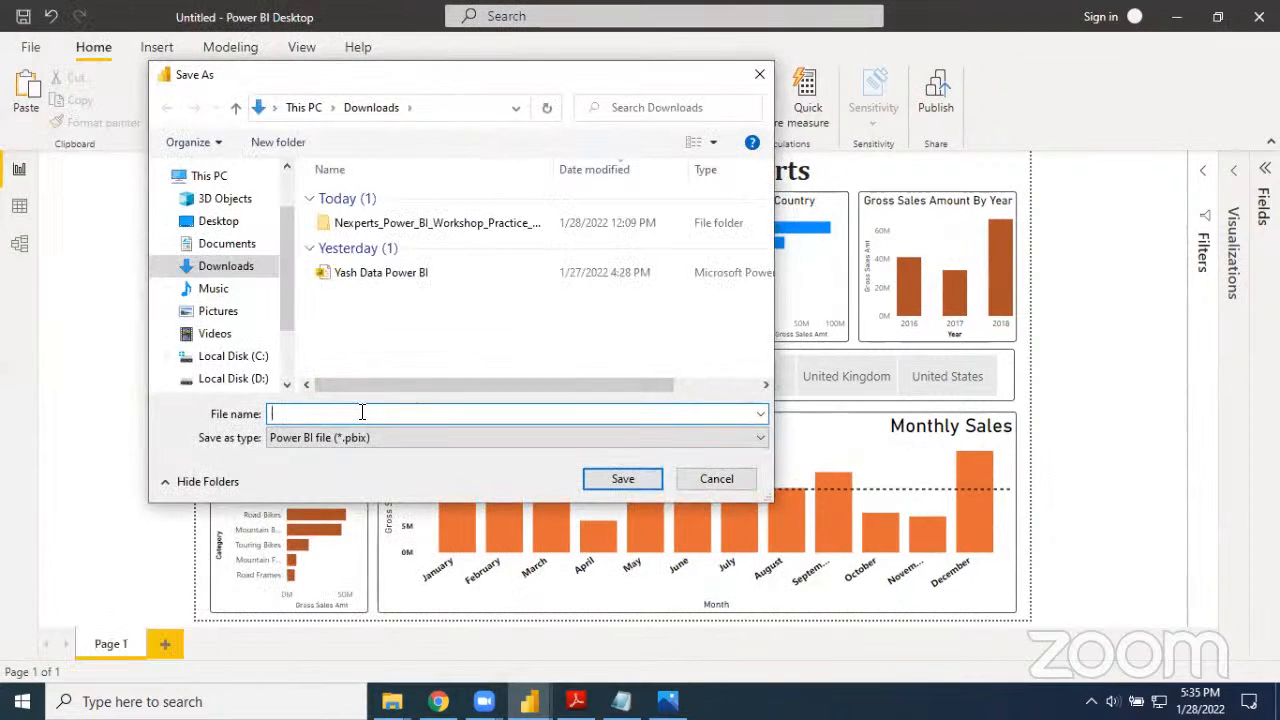
text(3Year)
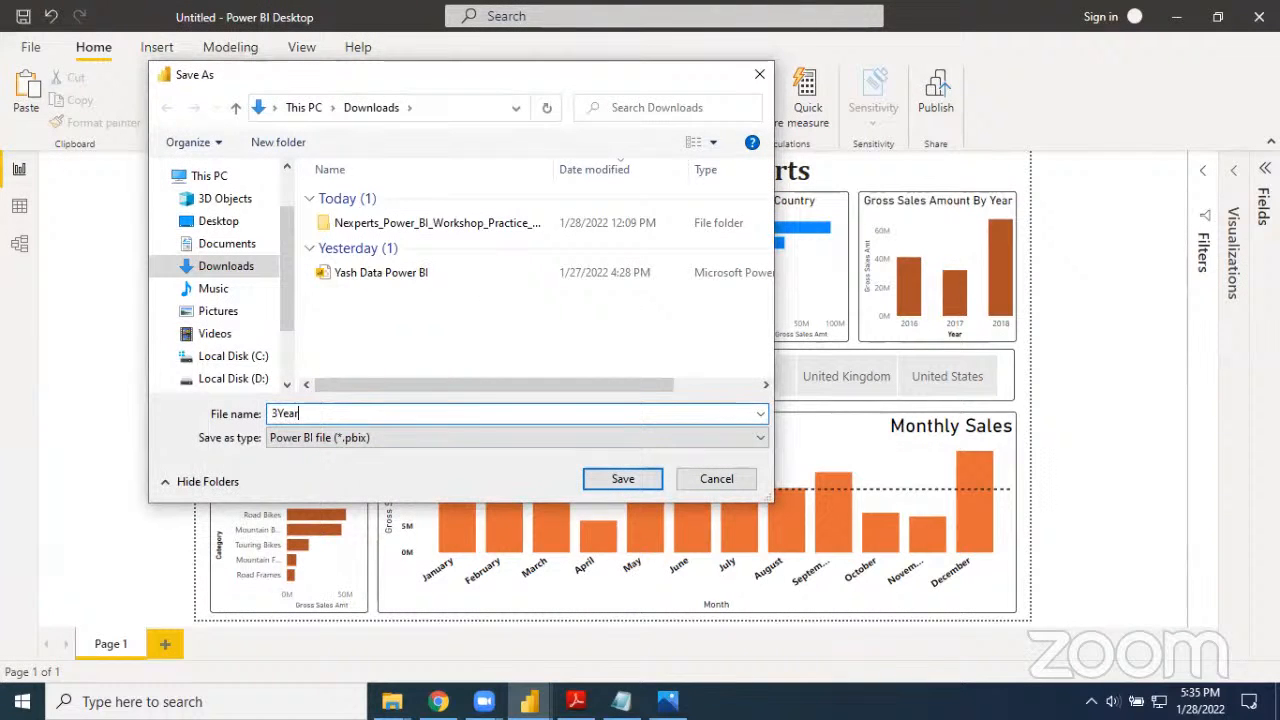
text( Sales )
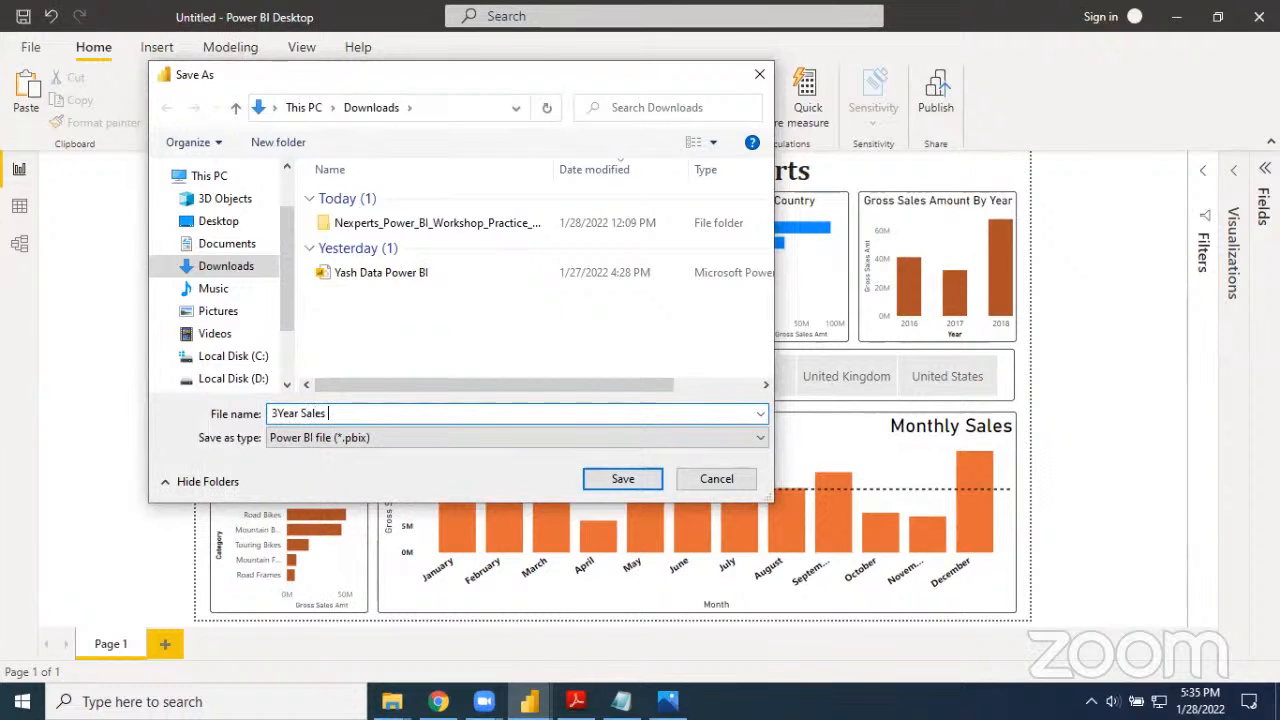
text(Analysis)
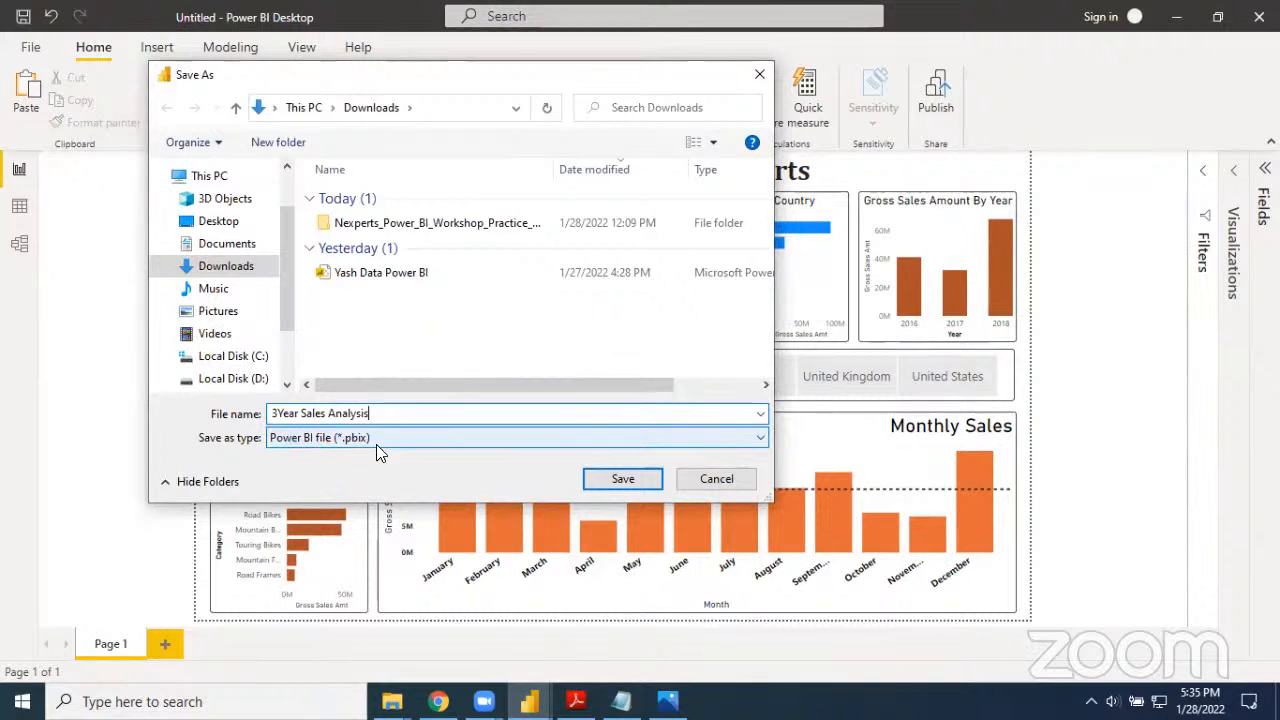
click(616, 488)
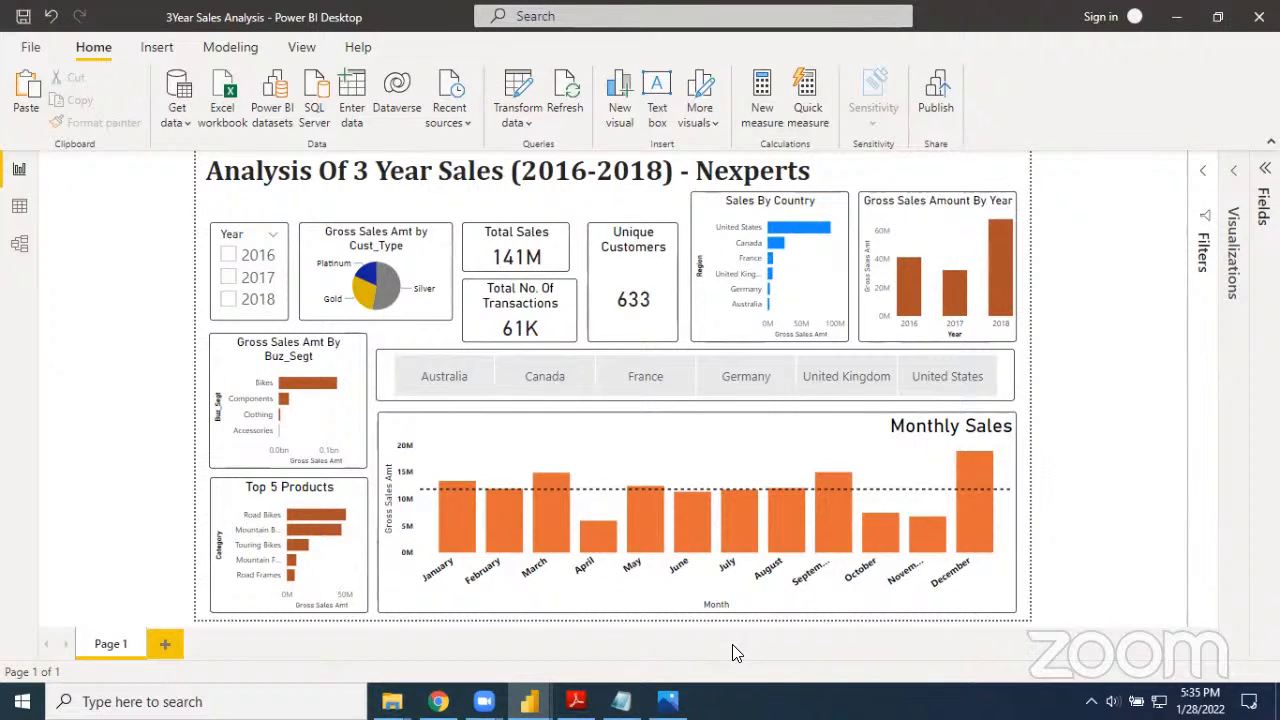
mouse_move(931, 55)
mouse_down()
mouse_move(1000, 109)
mouse_move(1004, 60)
mouse_move(986, 49)
mouse_up()
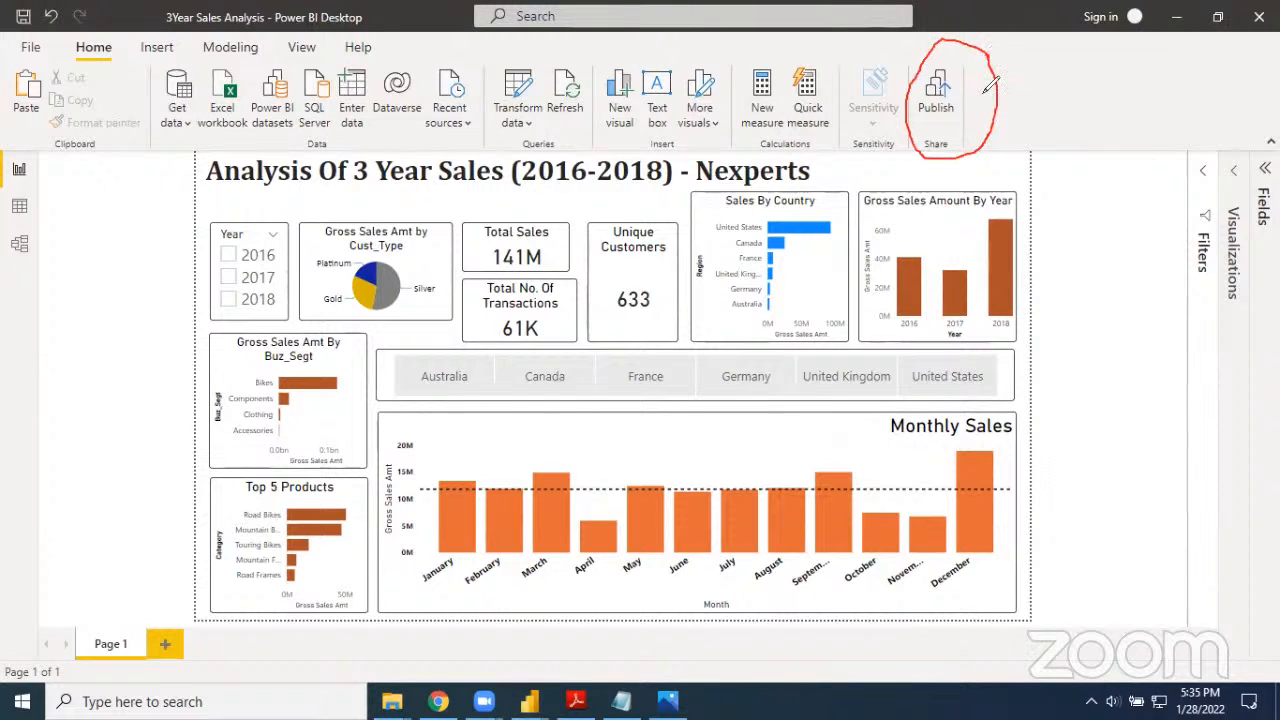